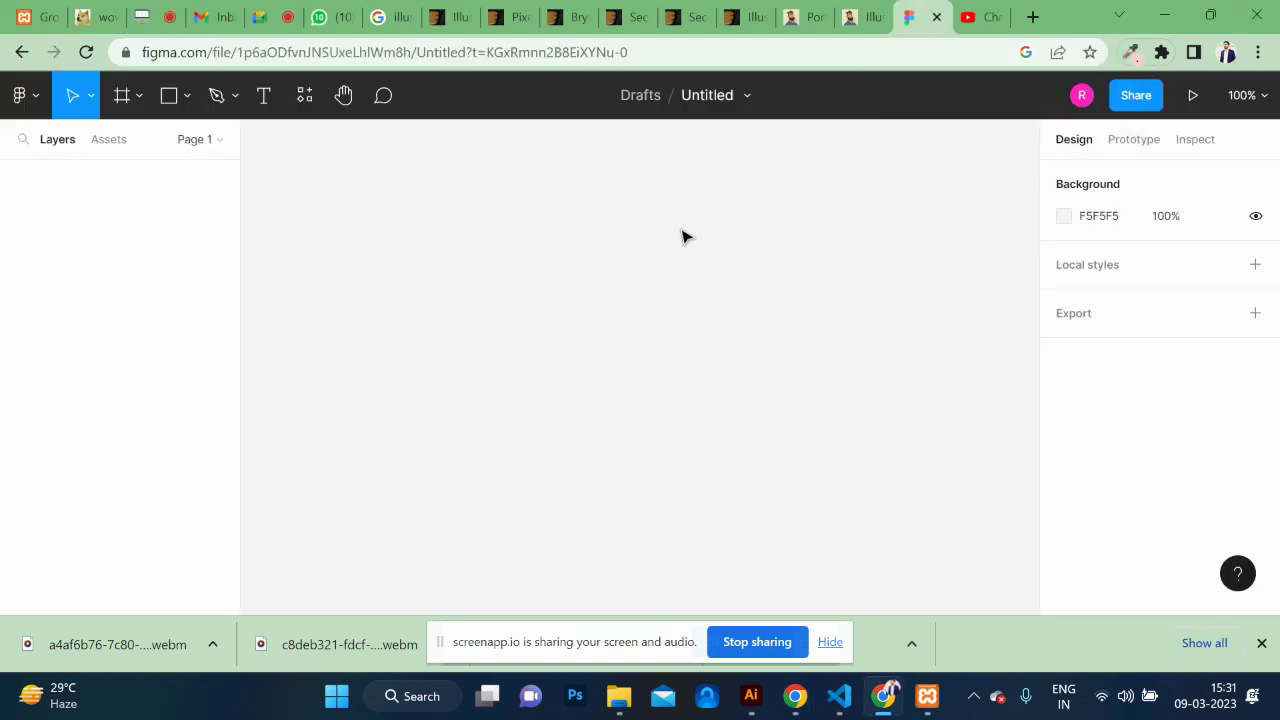
Step: Create a 1440×1024 Desktop preset frame
key(f)
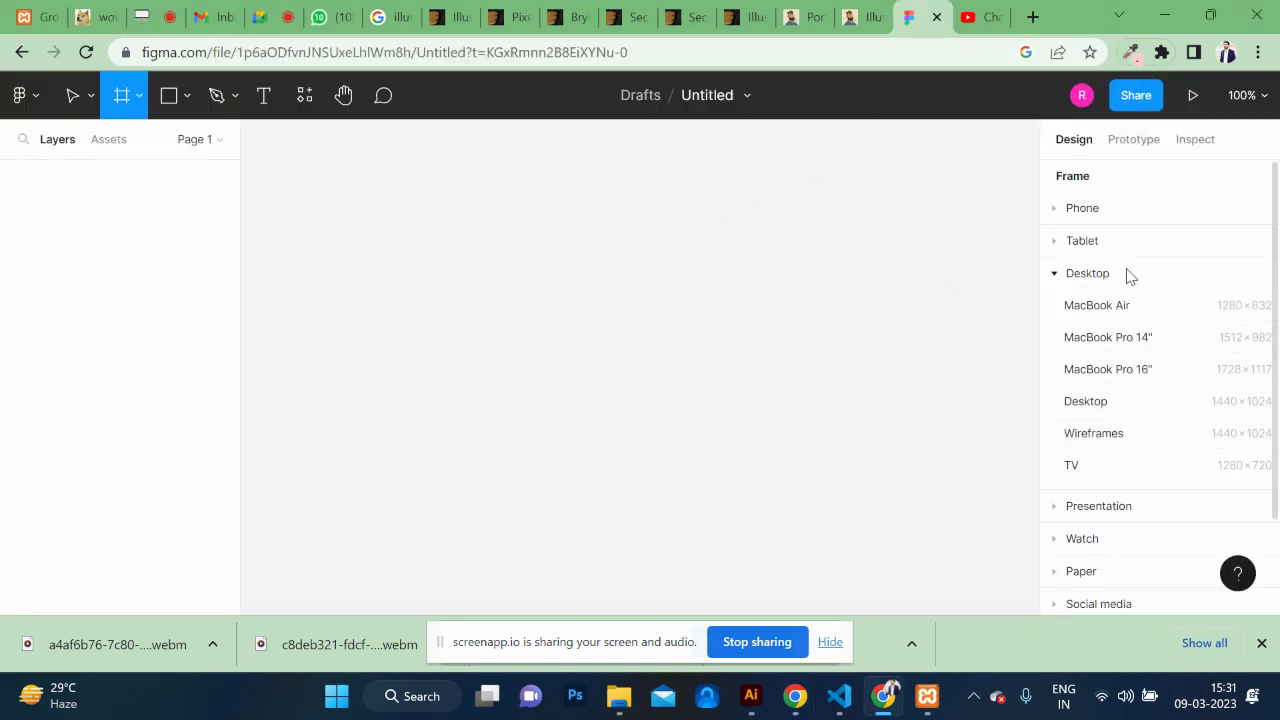
scroll(1118, 450, down, 1)
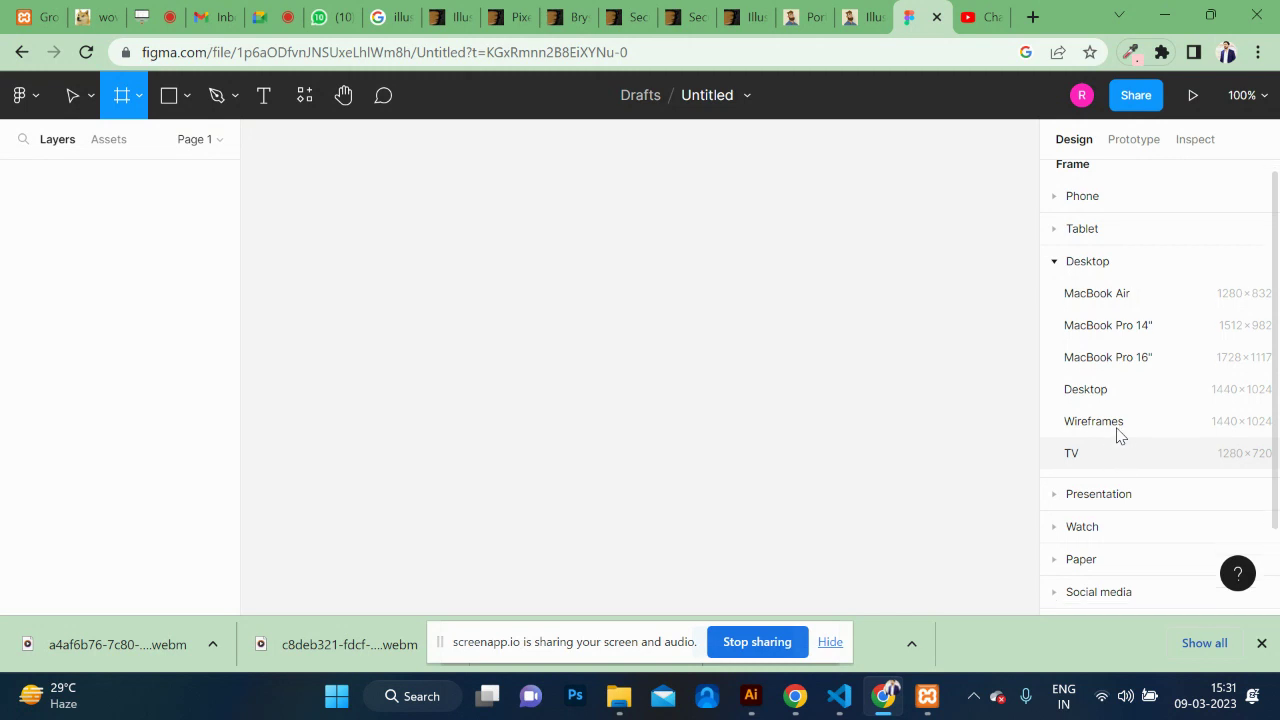
click(1112, 391)
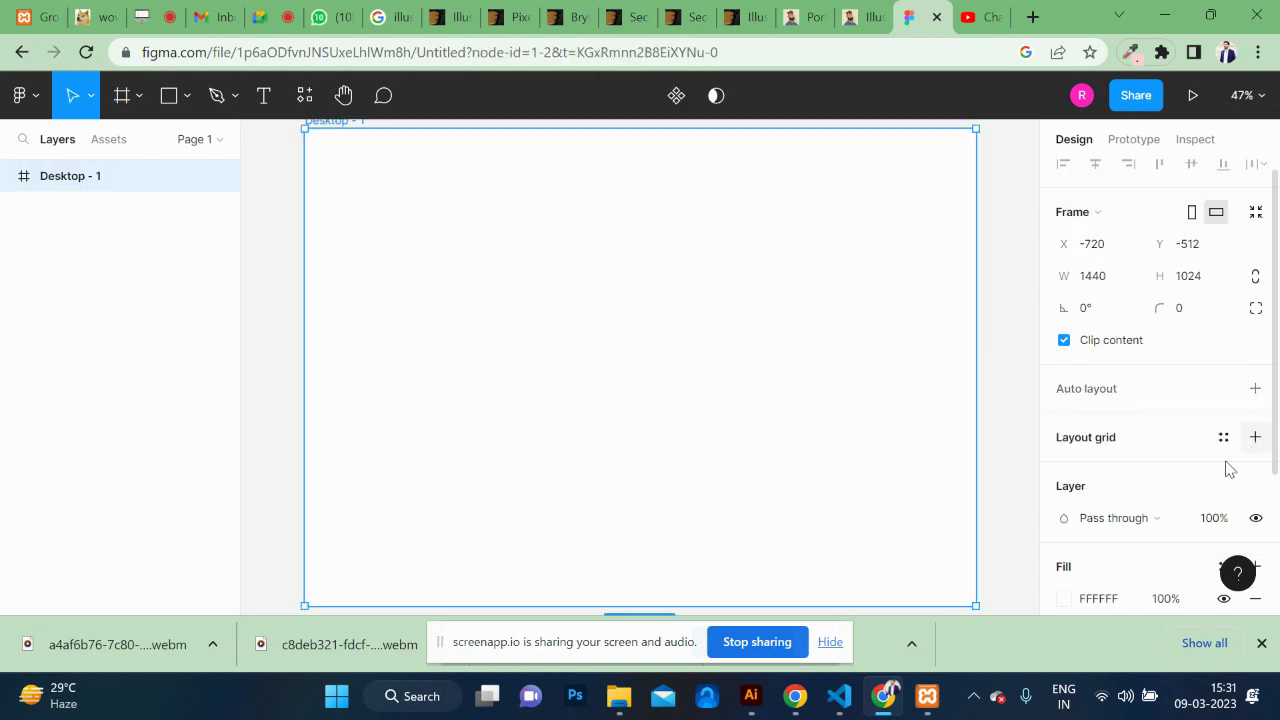
Step: Give the frame a 12-column layout grid with 100 px margins and 20 px gutters
scroll(1137, 423, down, 1)
click(1256, 390)
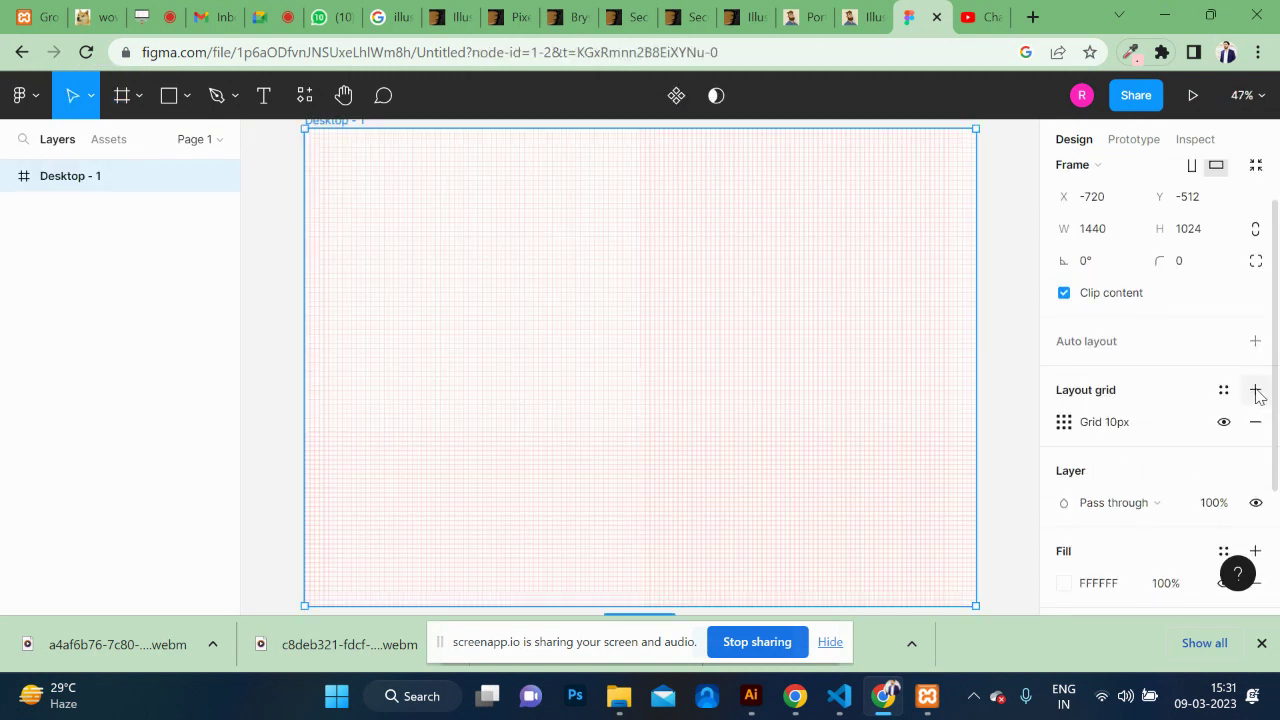
click(1064, 422)
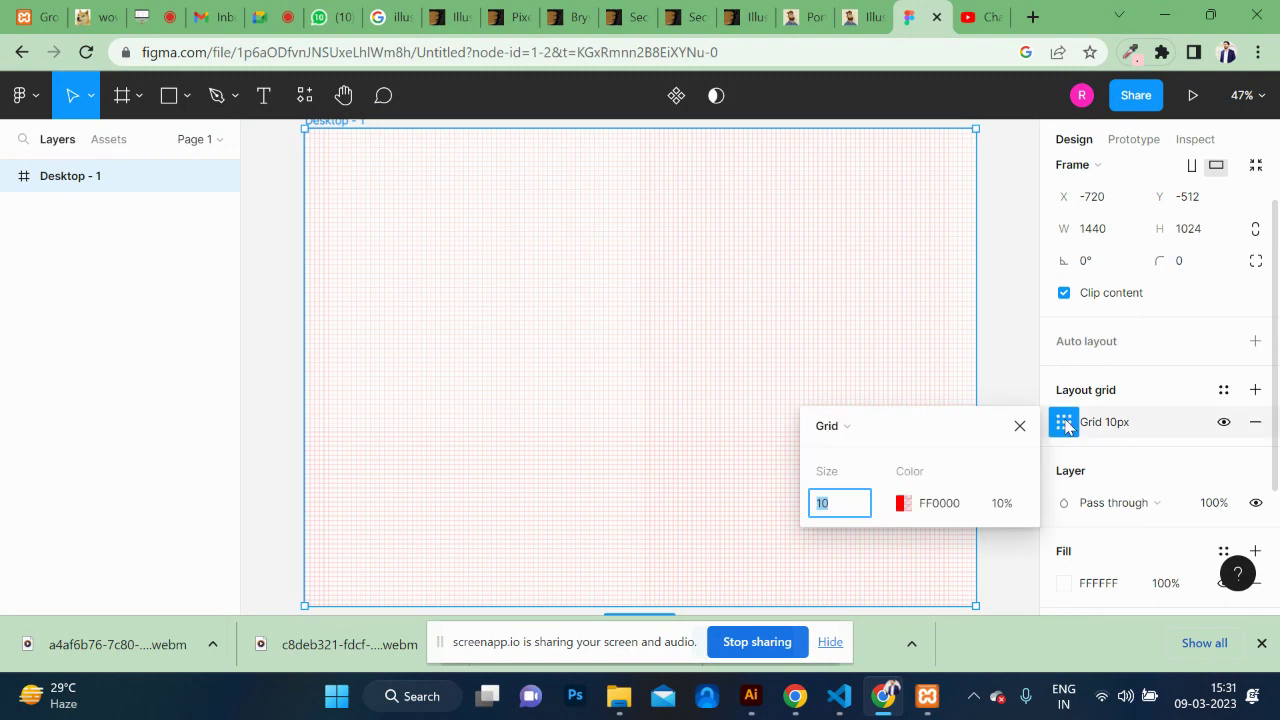
click(833, 428)
click(857, 452)
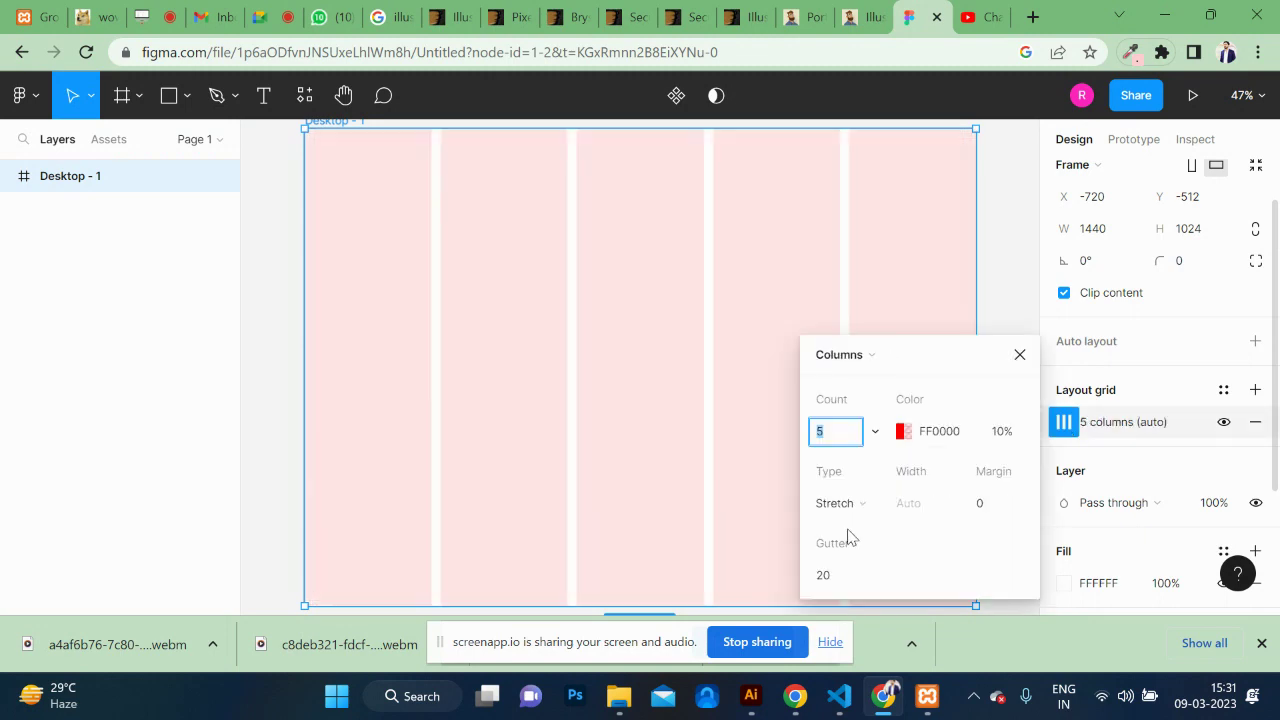
click(1003, 512)
text(100)
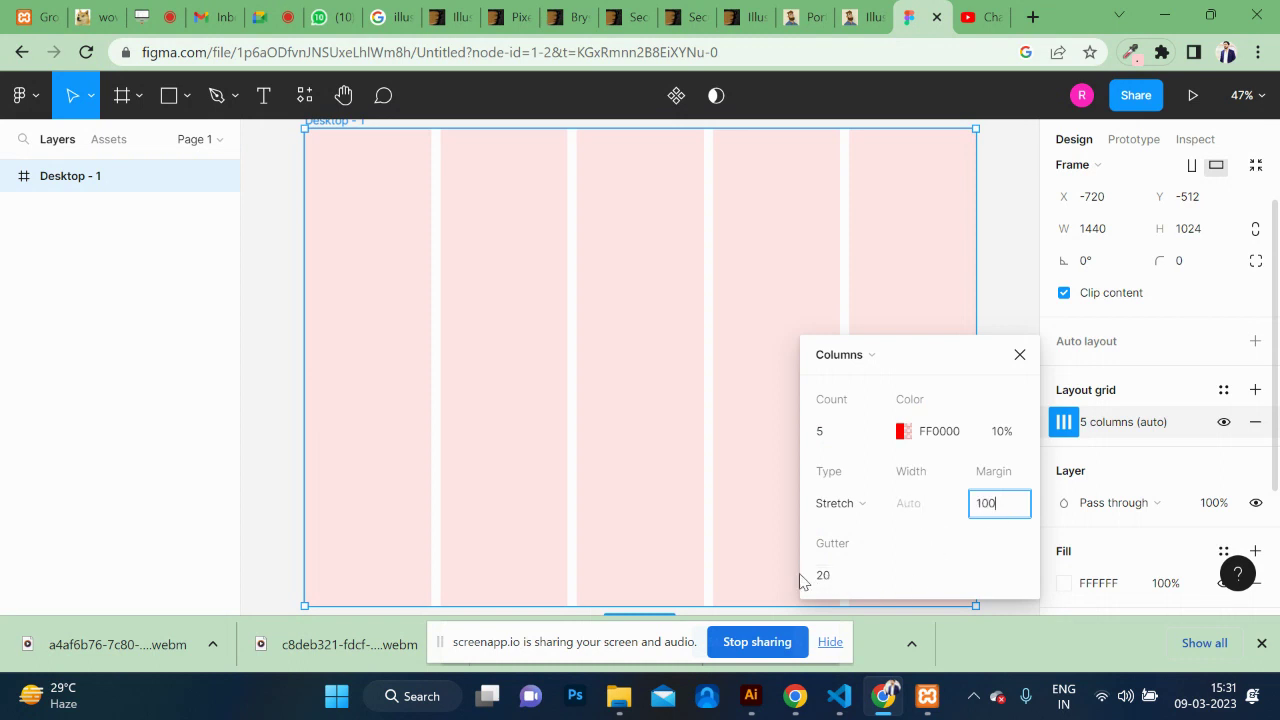
key(Return)
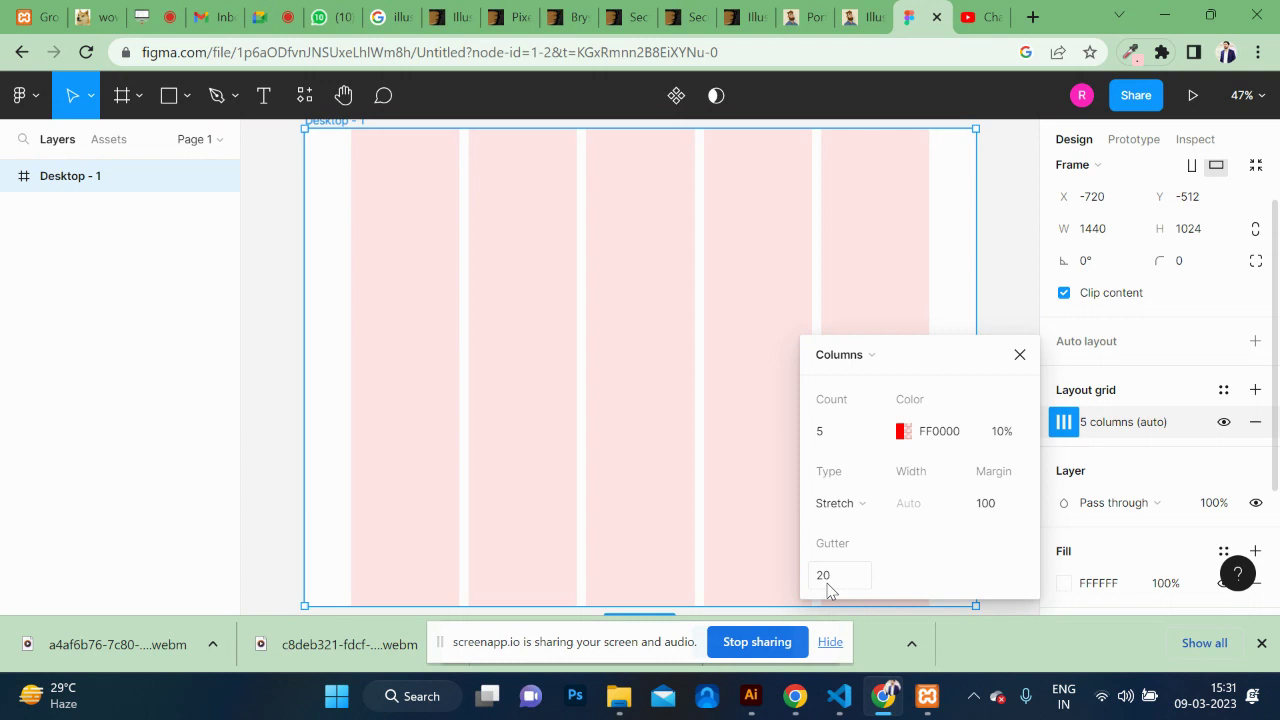
click(835, 443)
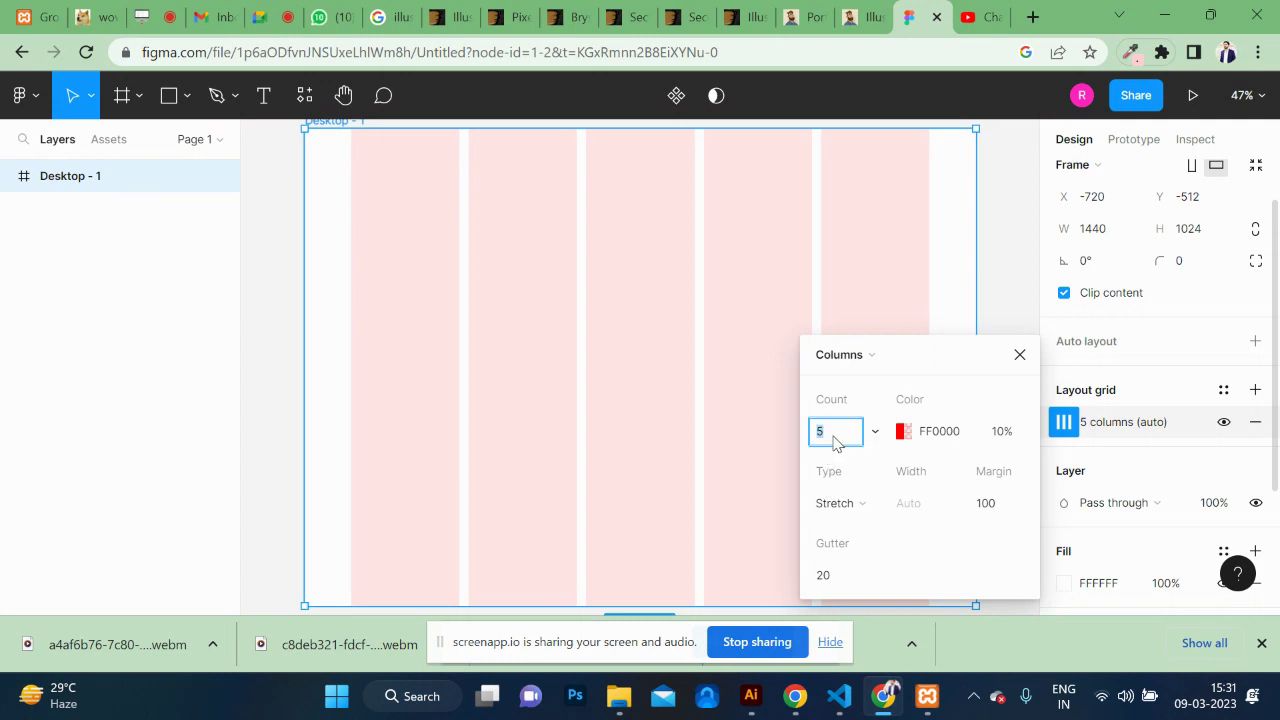
text(12)
key(Return)
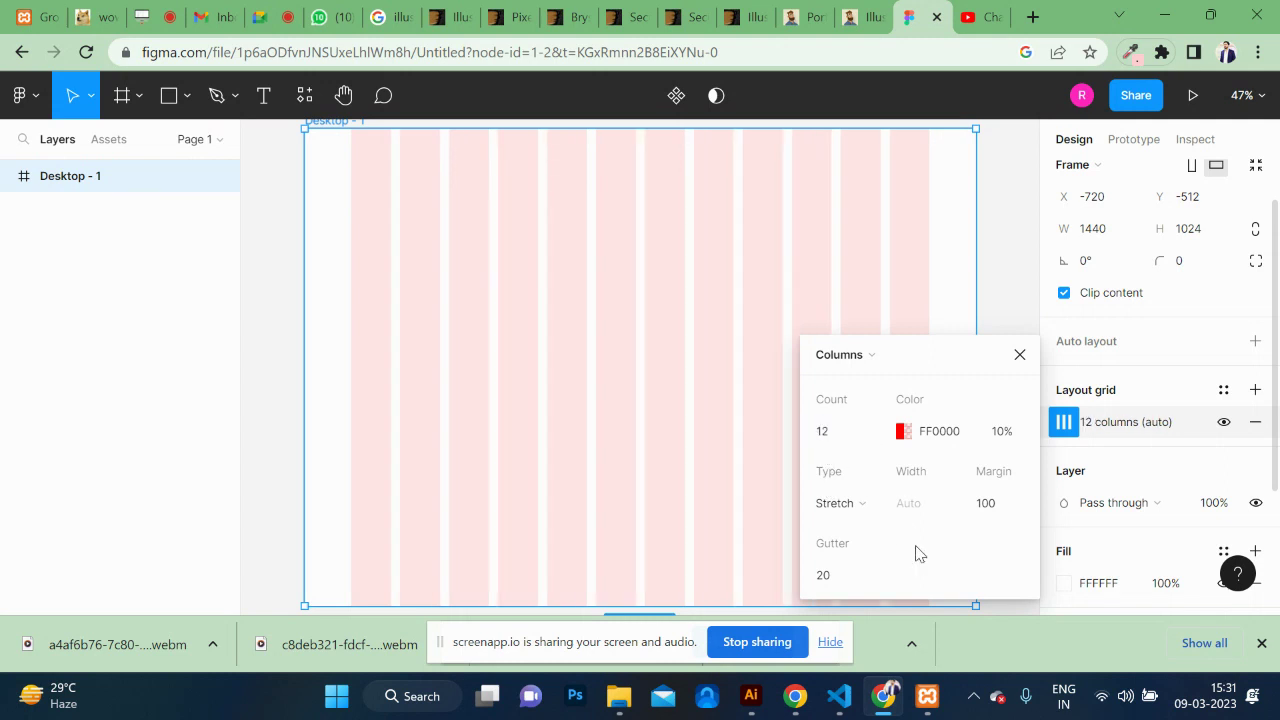
click(1017, 357)
Step: Draw a 1440×140 rectangle along the frame's top and fill it FCEEEE
key(minus)
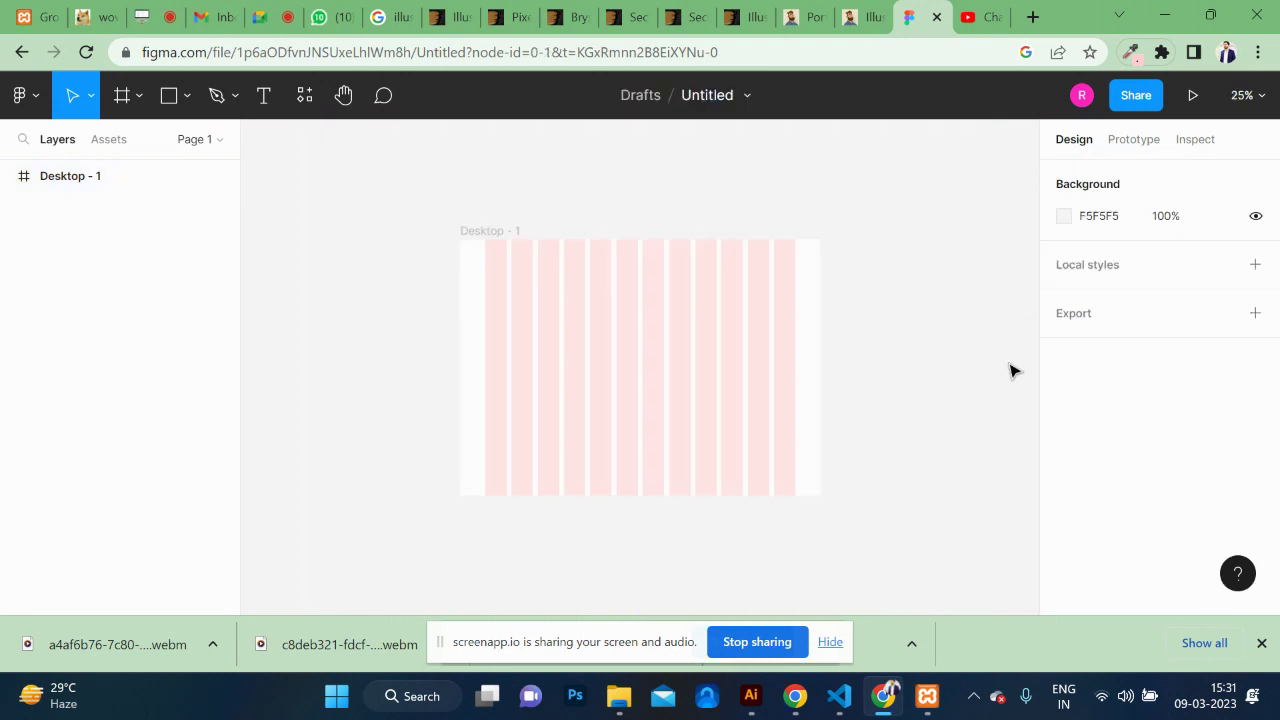
key(plus)
key(minus)
key(plus)
key(minus)
click(170, 97)
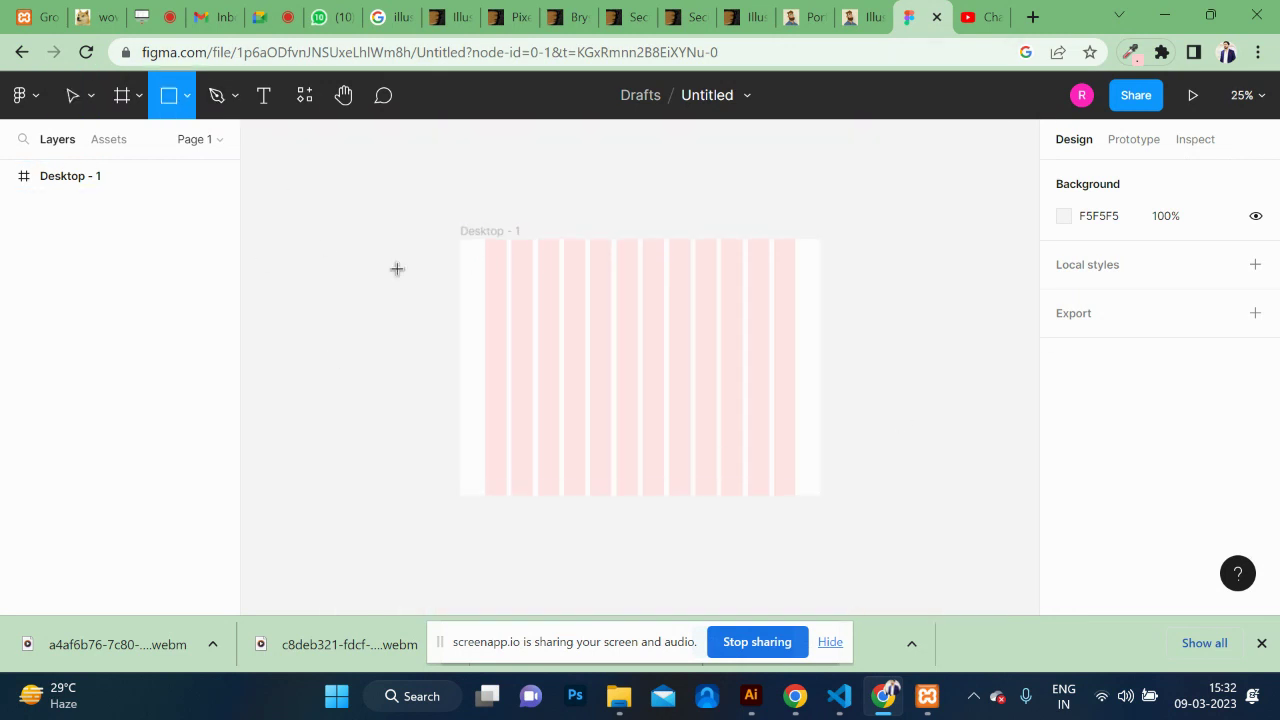
mouse_move(460, 239)
mouse_down()
mouse_move(683, 305)
mouse_move(825, 281)
mouse_up()
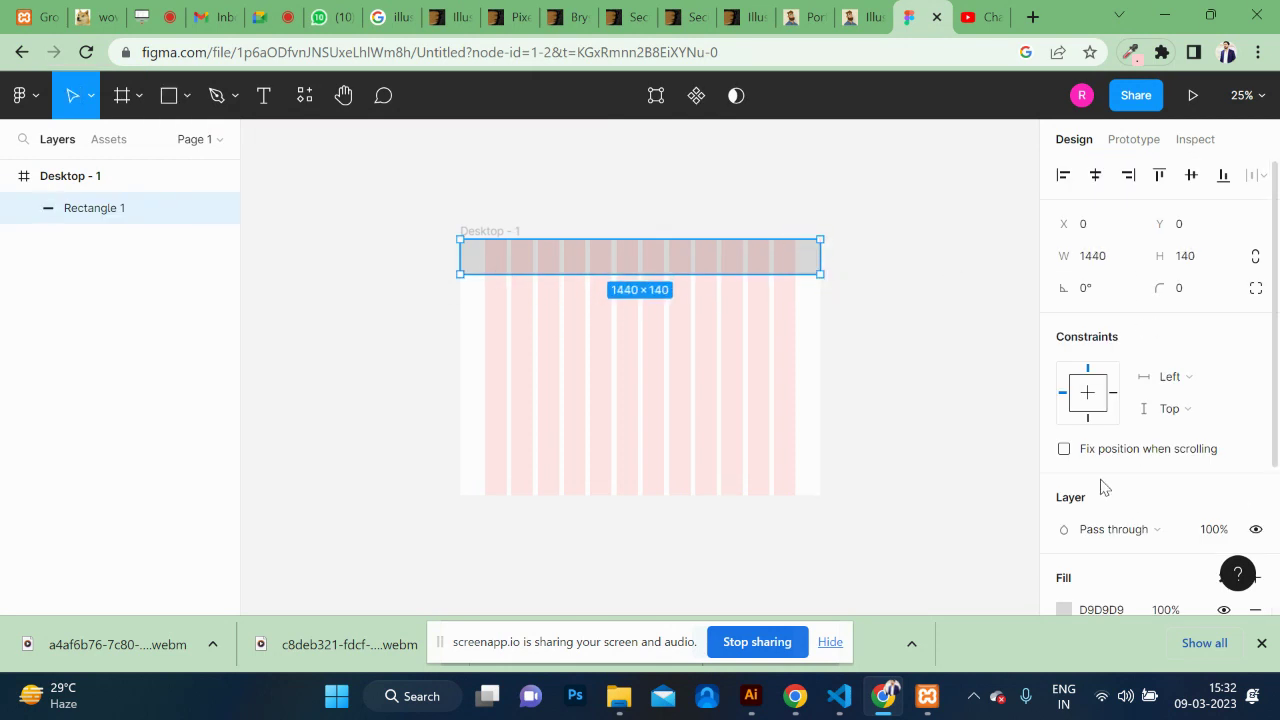
scroll(1090, 486, down, 2)
click(1063, 486)
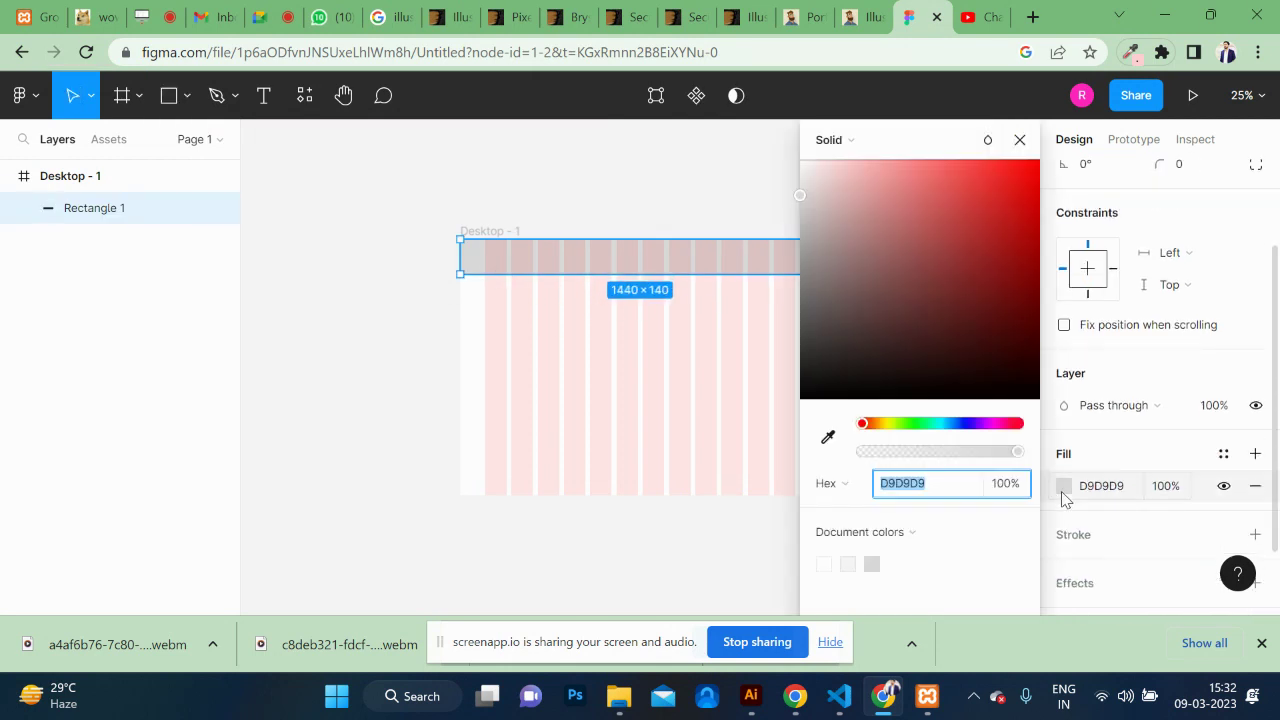
drag(819, 175, 813, 168)
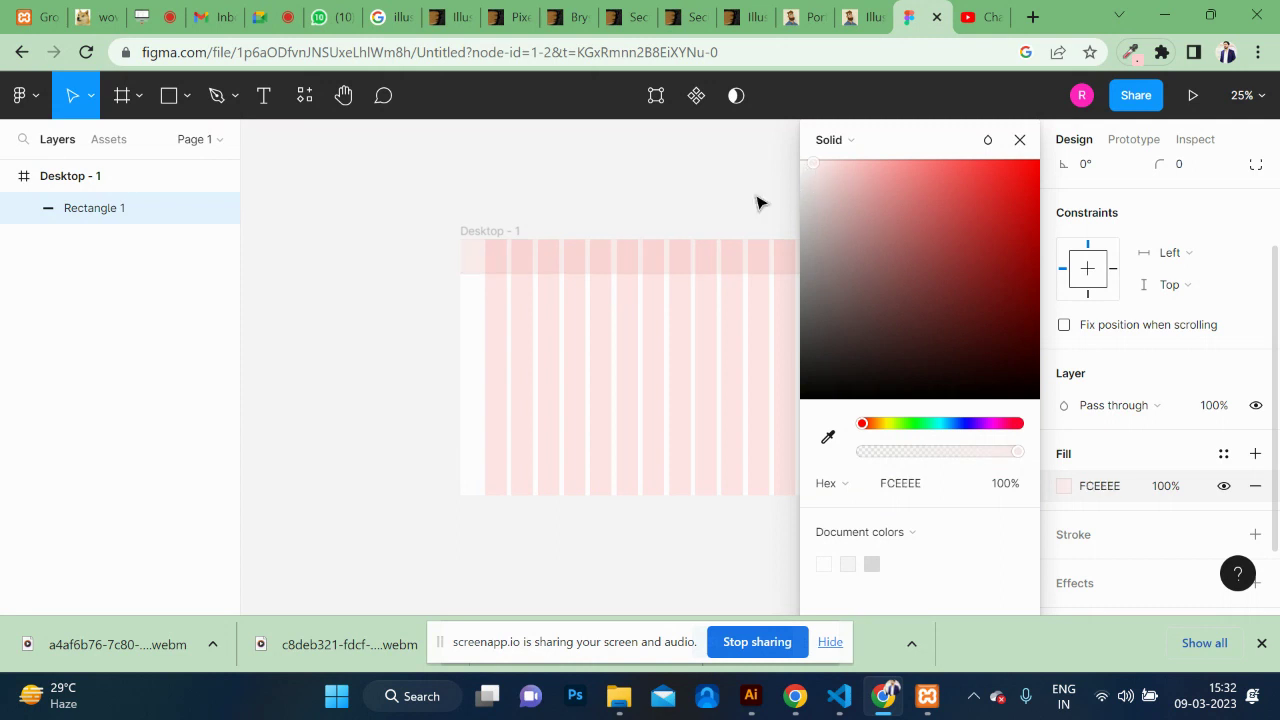
click(758, 201)
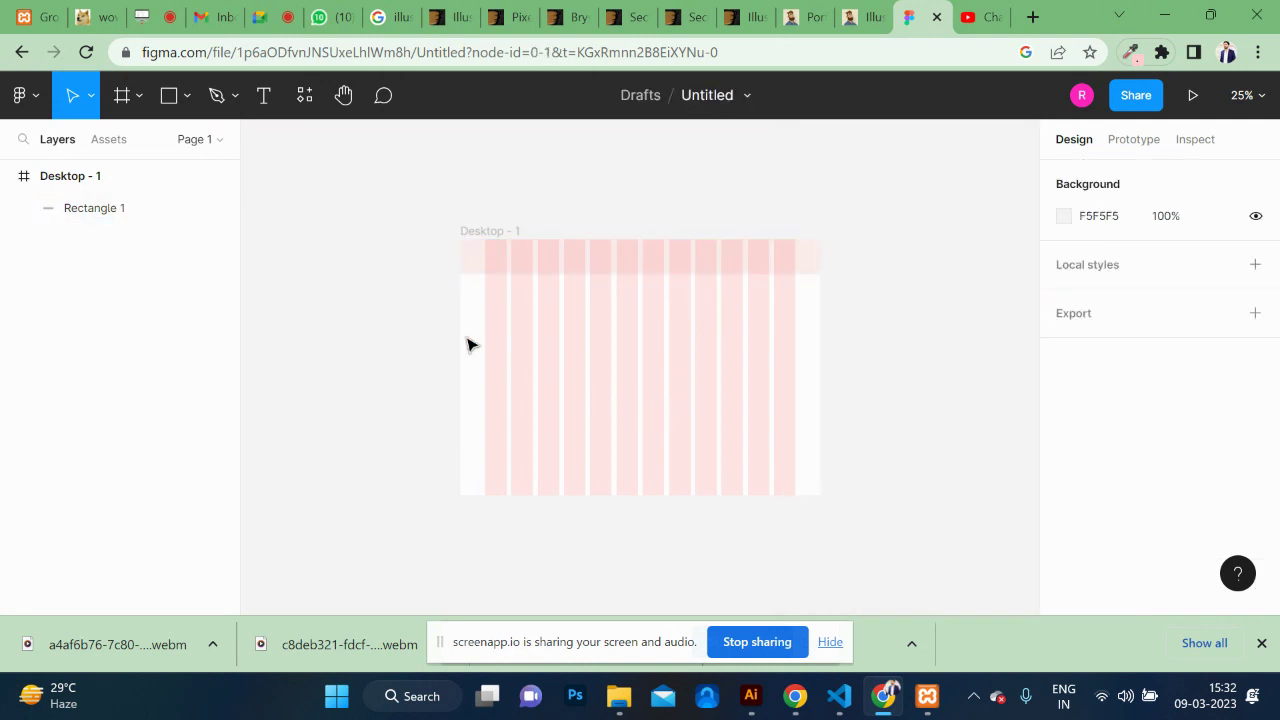
Step: Search the plugins for illustrations and run Humaaans Illustrations by Iconduck
right_click(846, 330)
mouse_move(900, 492)
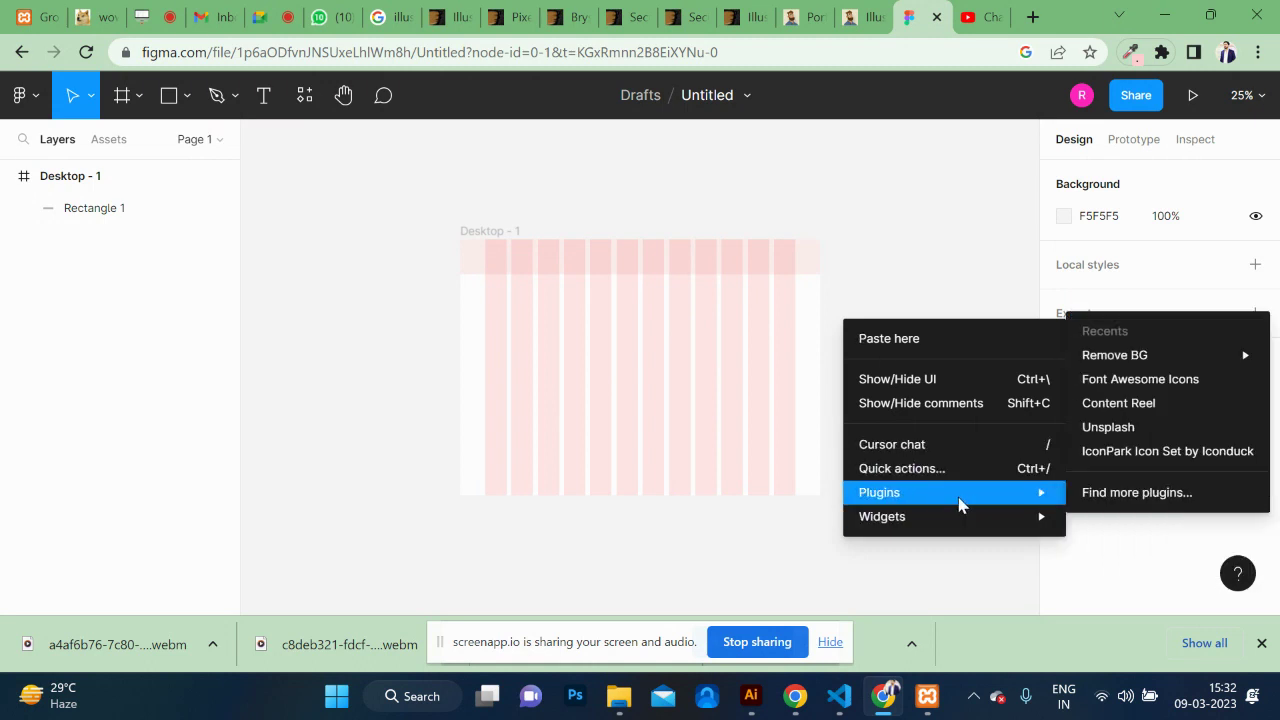
click(1137, 492)
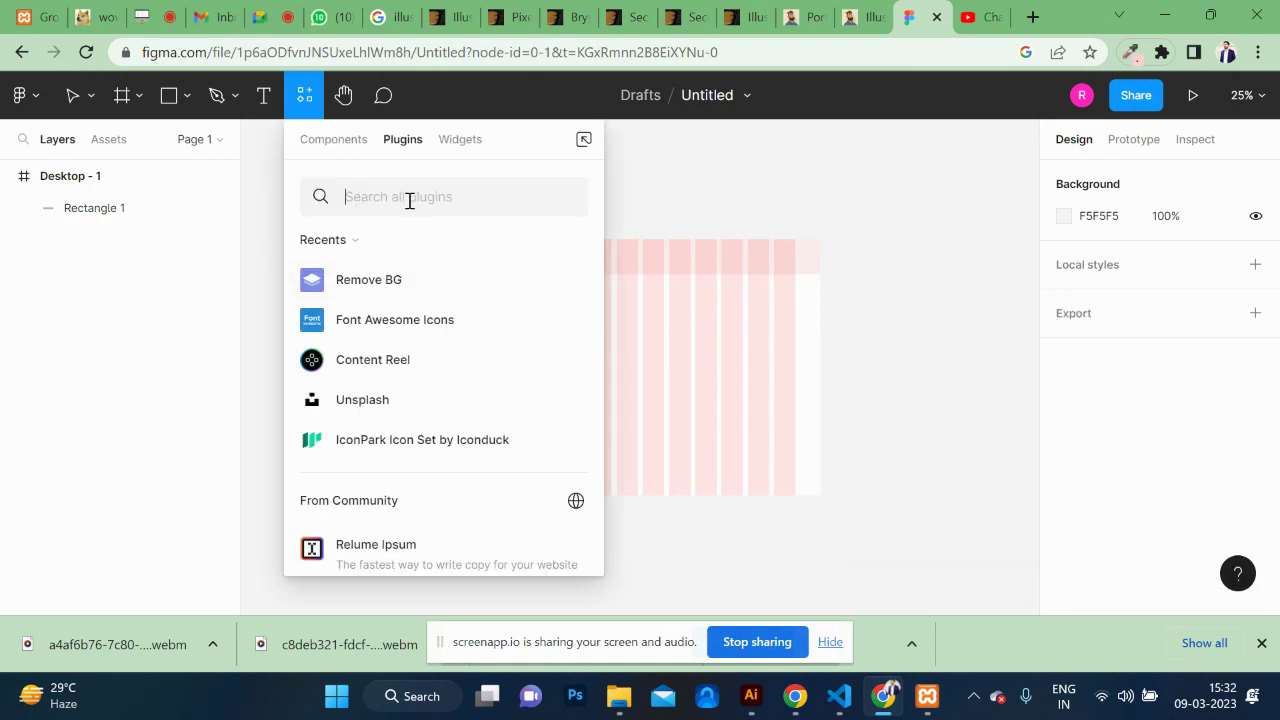
text(i)
text(u)
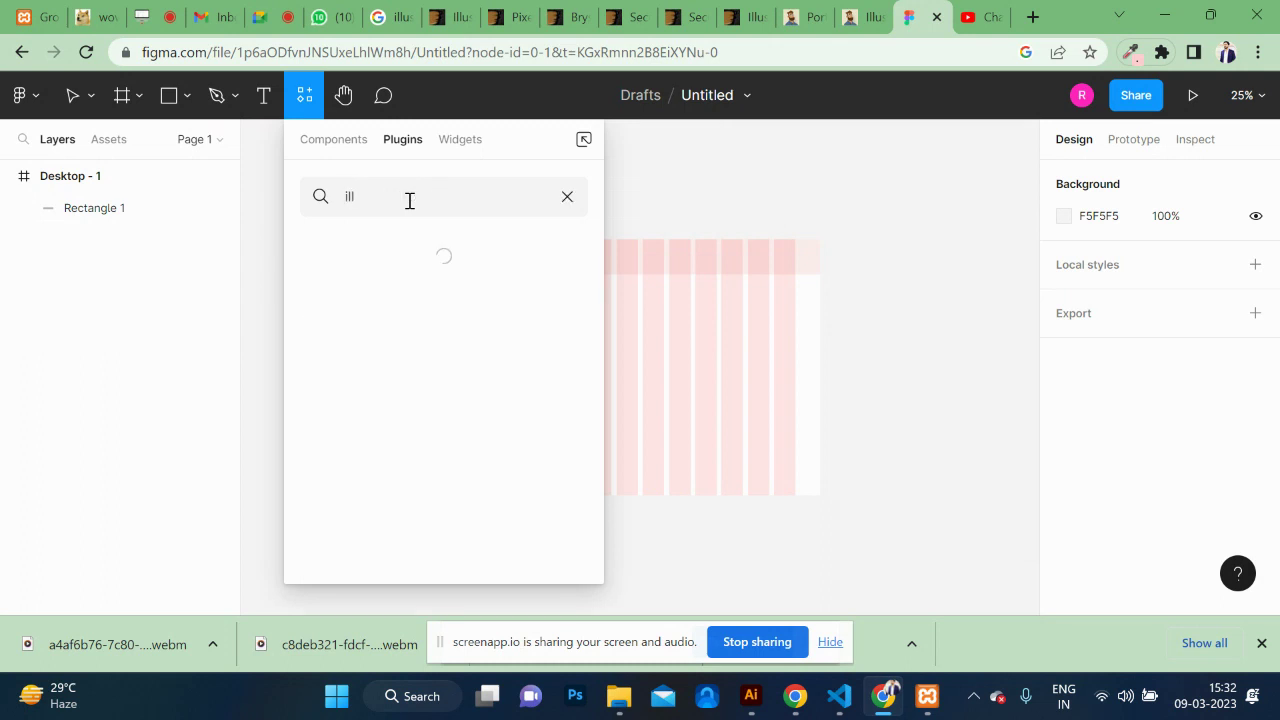
text(ustration)
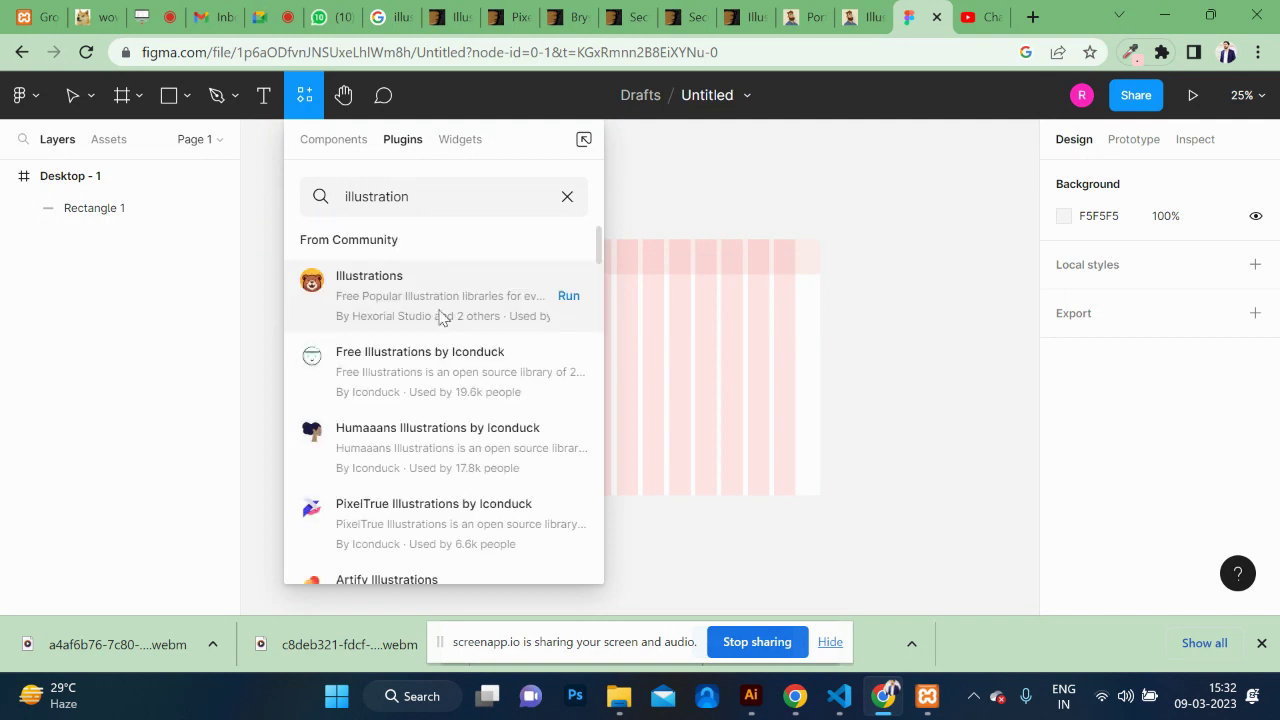
scroll(415, 405, down, 1)
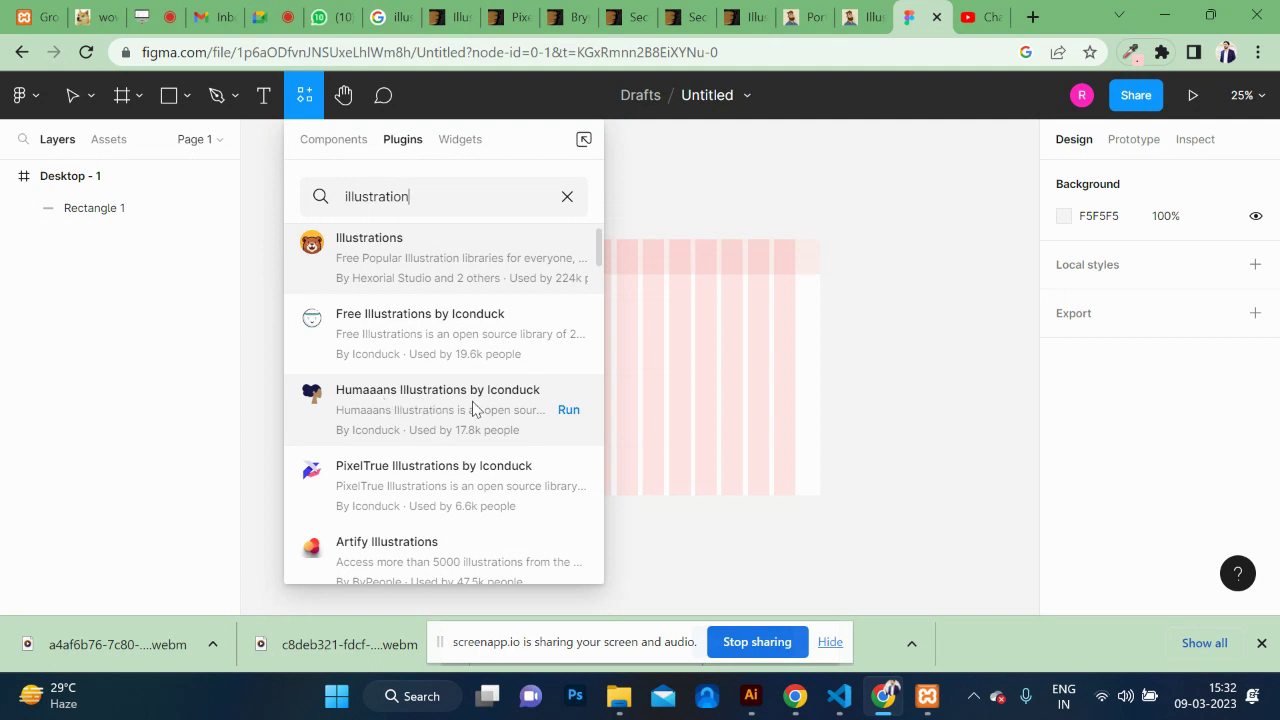
click(576, 412)
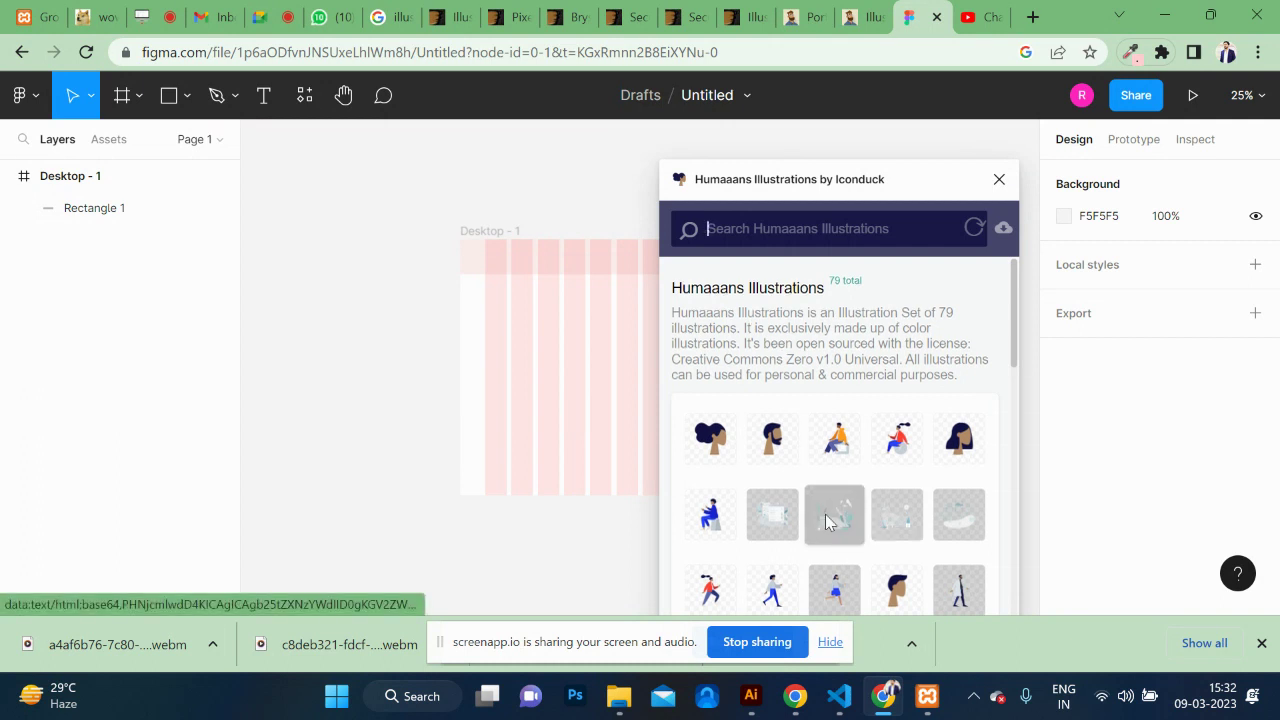
Step: Load more Humaaans figures and insert the 'black girl black woman purple' illustration
scroll(825, 500, down, 3)
scroll(825, 522, down, 2)
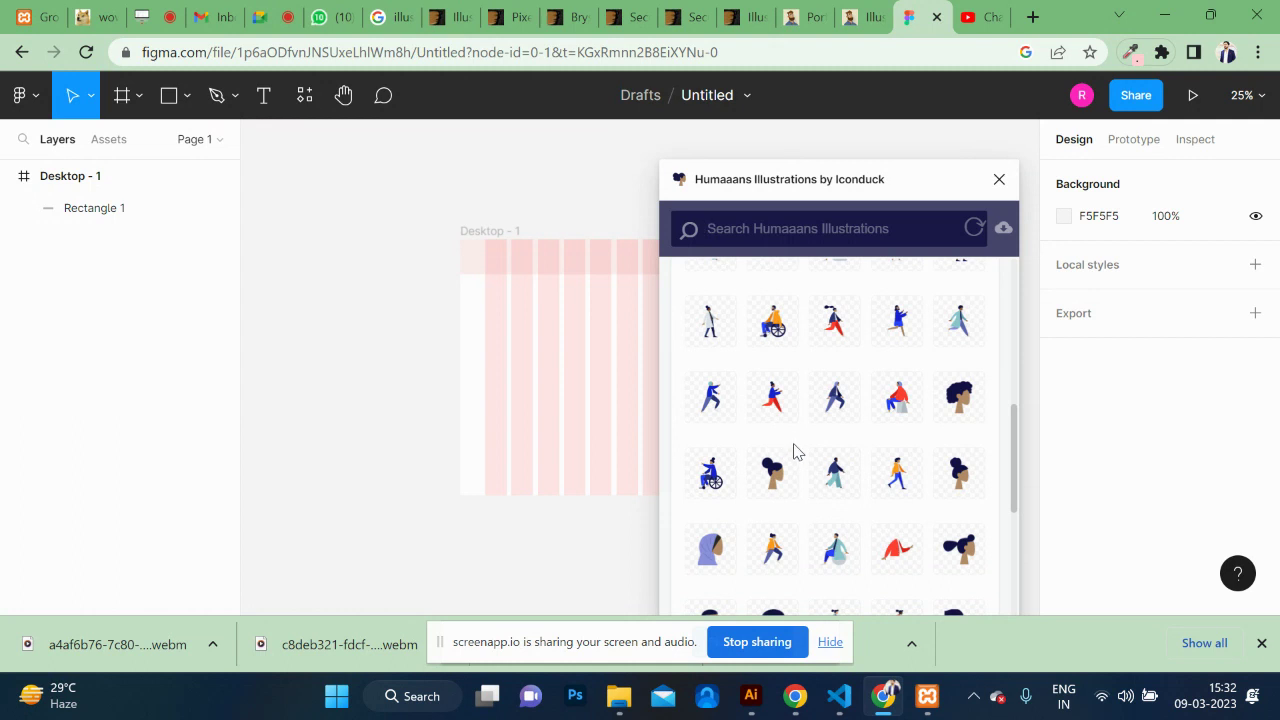
scroll(790, 440, down, 2)
scroll(790, 452, down, 2)
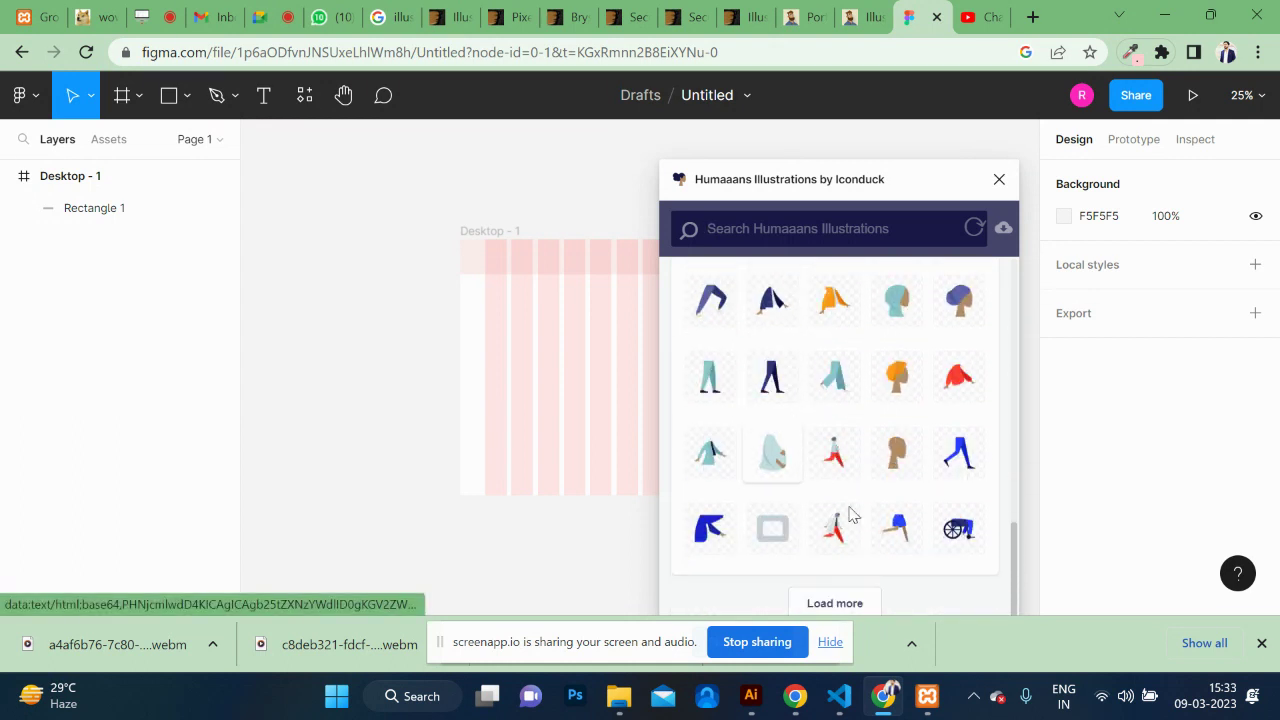
click(855, 605)
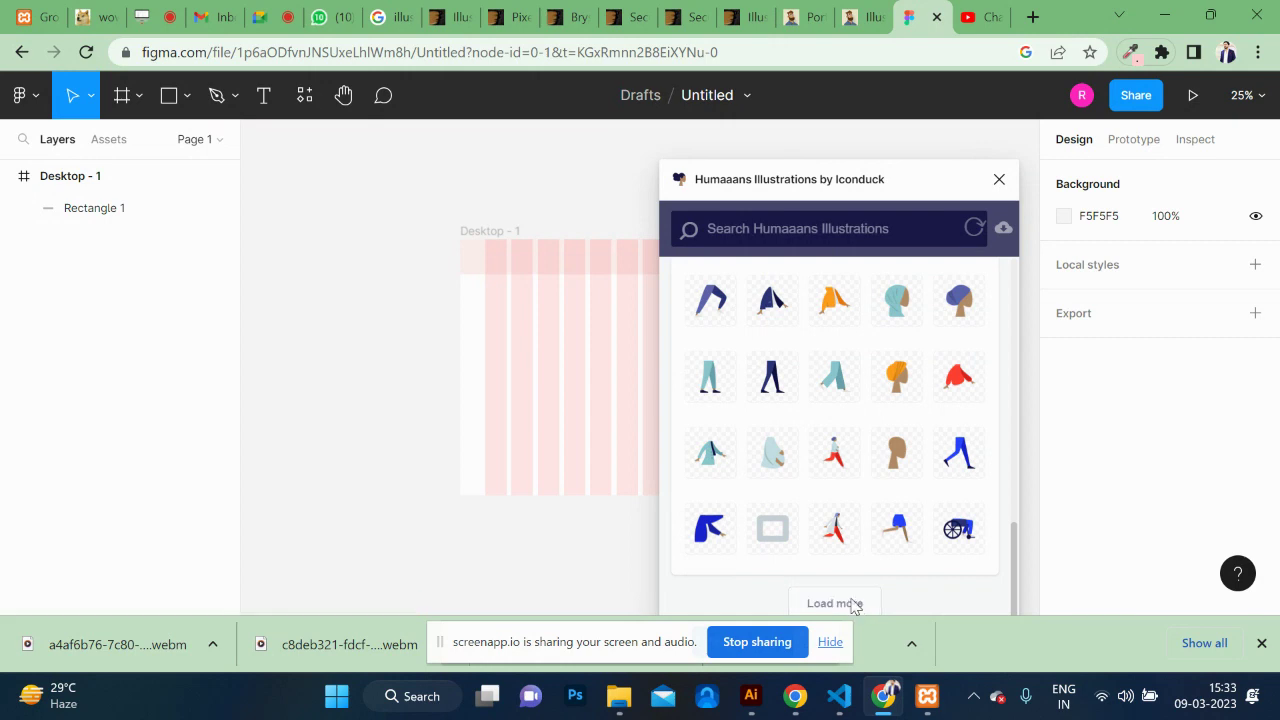
scroll(852, 370, down, 1)
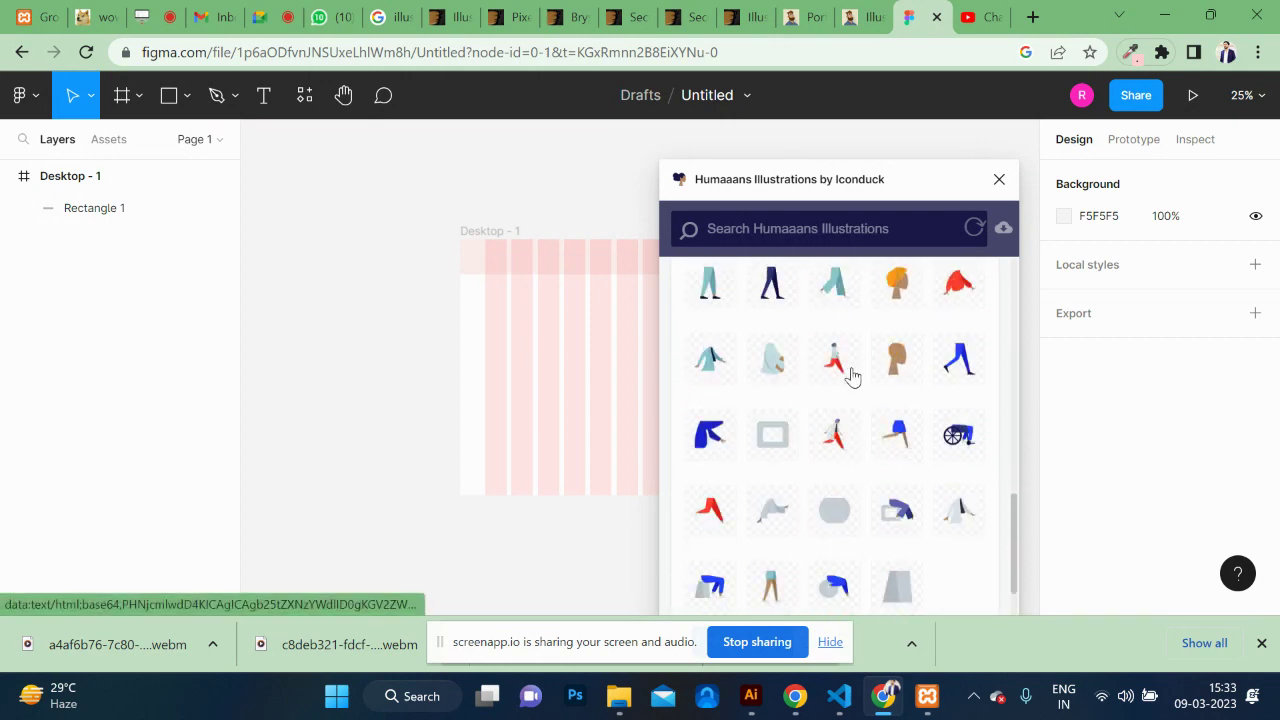
scroll(852, 376, up, 2)
scroll(852, 376, up, 2)
scroll(852, 376, up, 2)
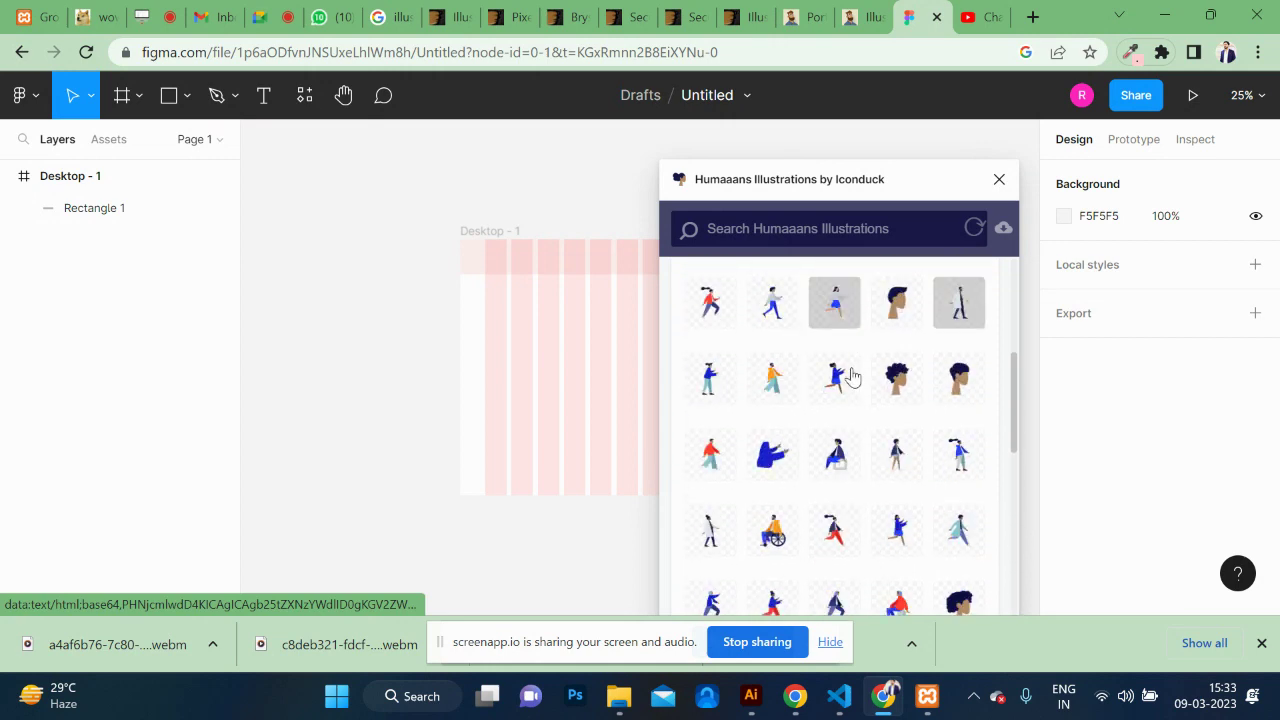
scroll(852, 376, up, 2)
scroll(852, 370, up, 1)
scroll(851, 372, down, 2)
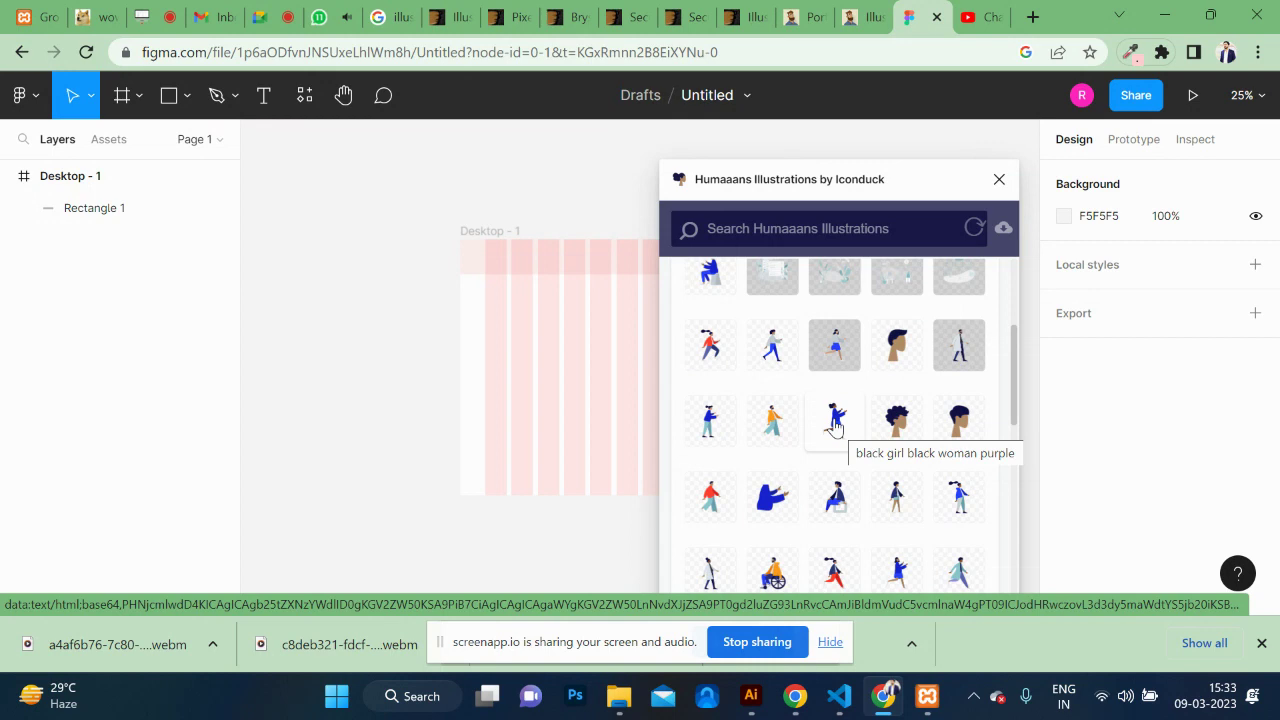
click(835, 425)
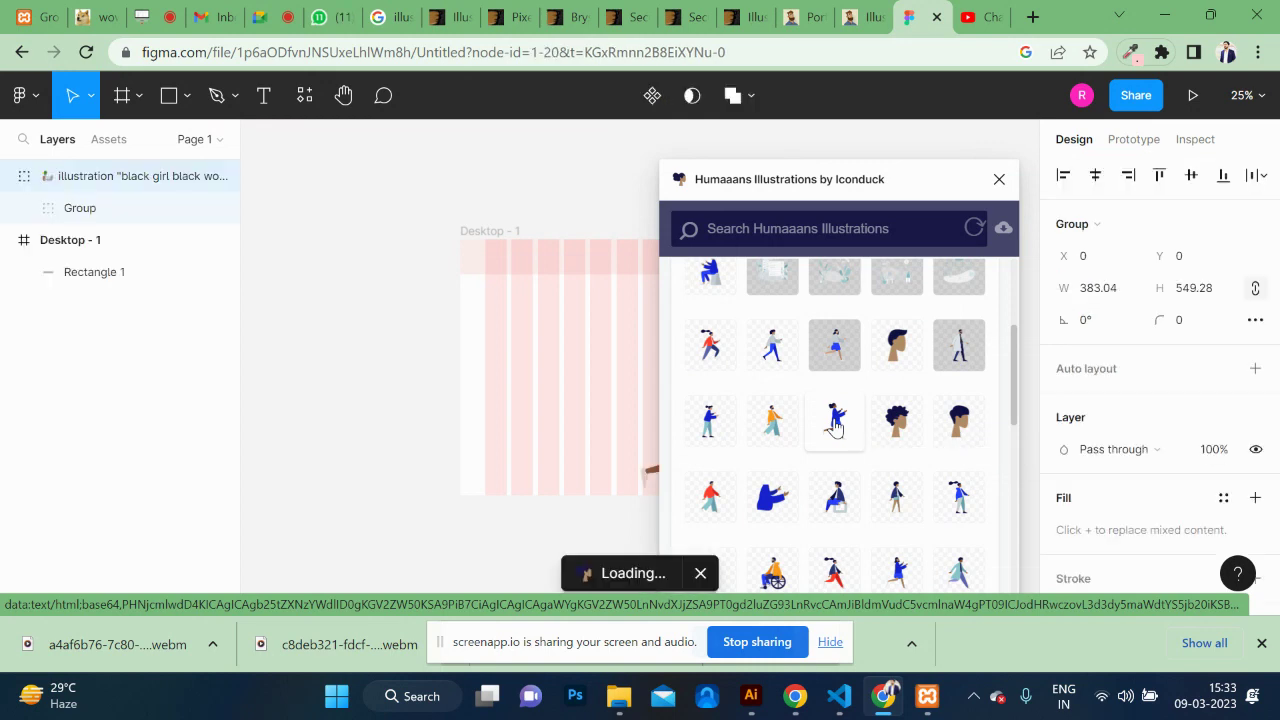
Step: Close the plugin and move the illustration up-left inside the desktop frame
click(999, 179)
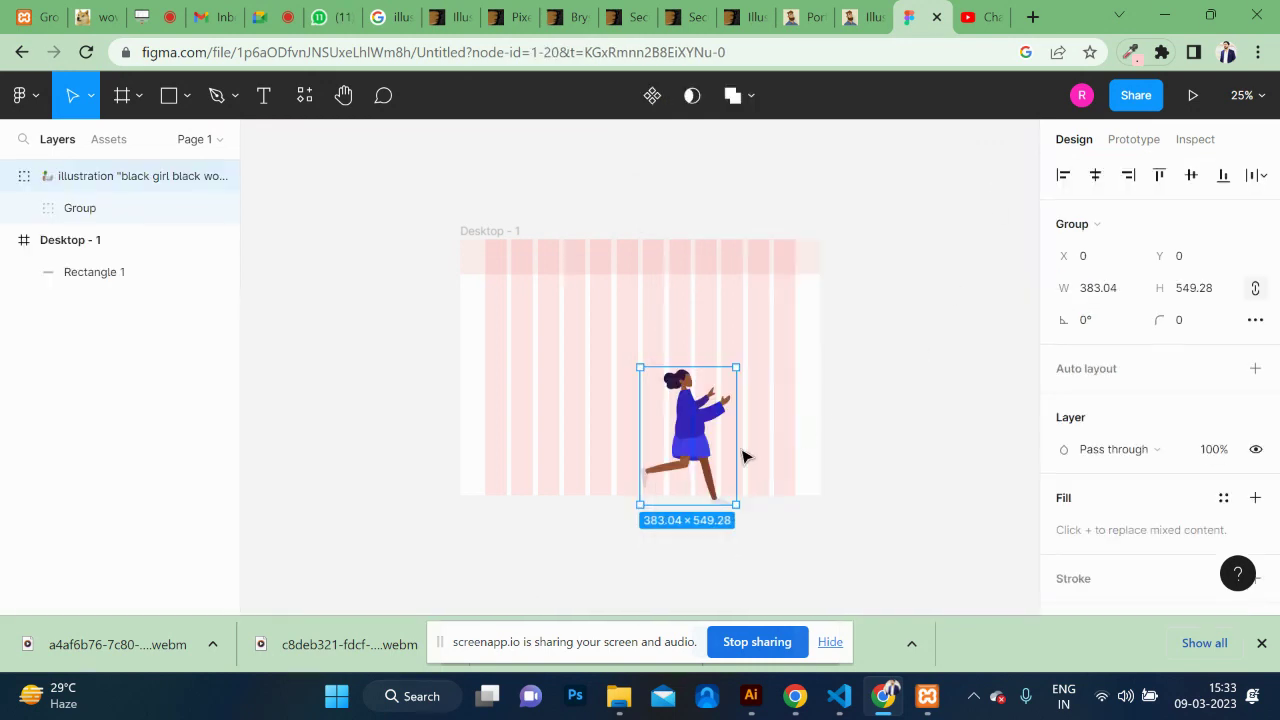
drag(691, 443, 647, 372)
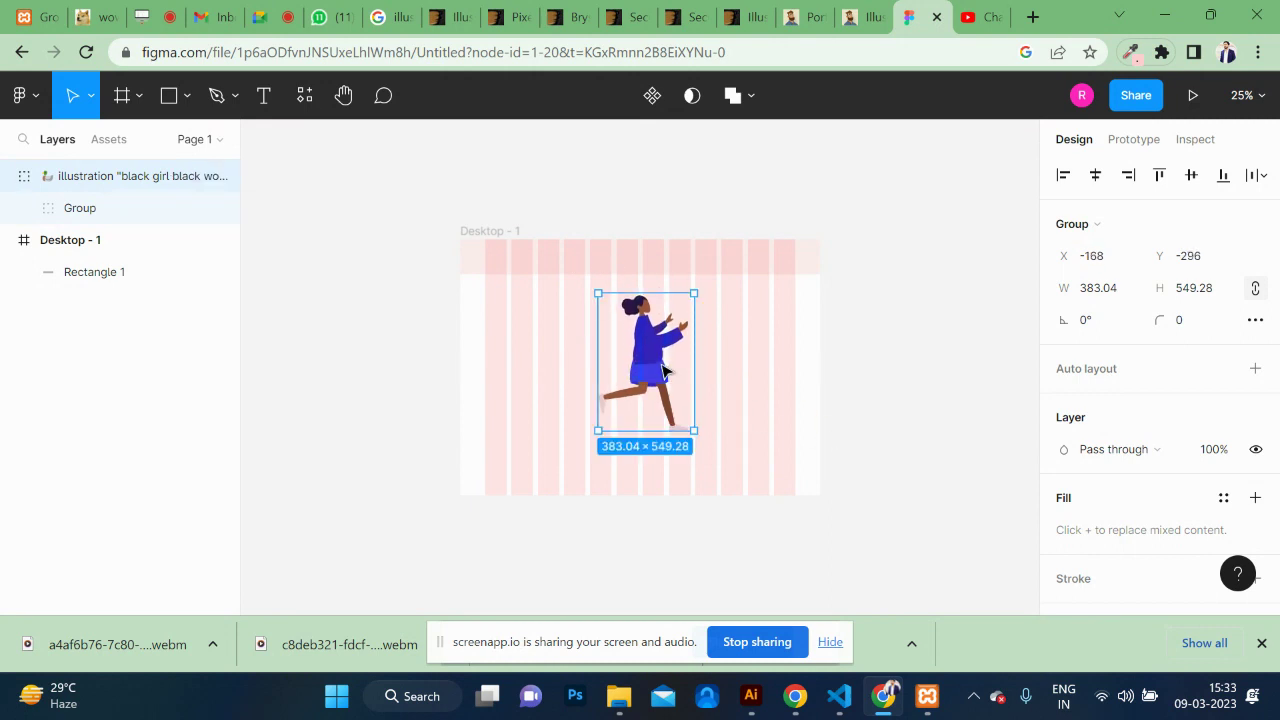
scroll(670, 366, up, 5)
scroll(670, 366, up, 5)
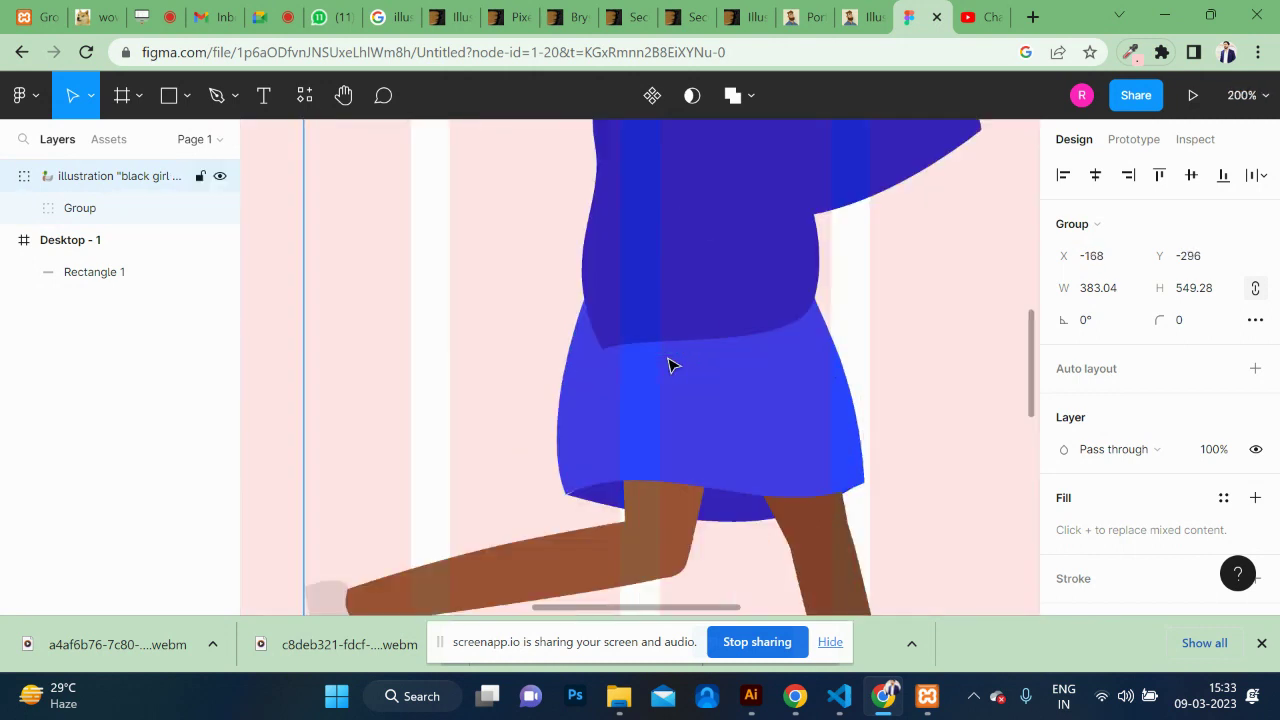
scroll(670, 366, down, 4)
scroll(672, 366, up, 2)
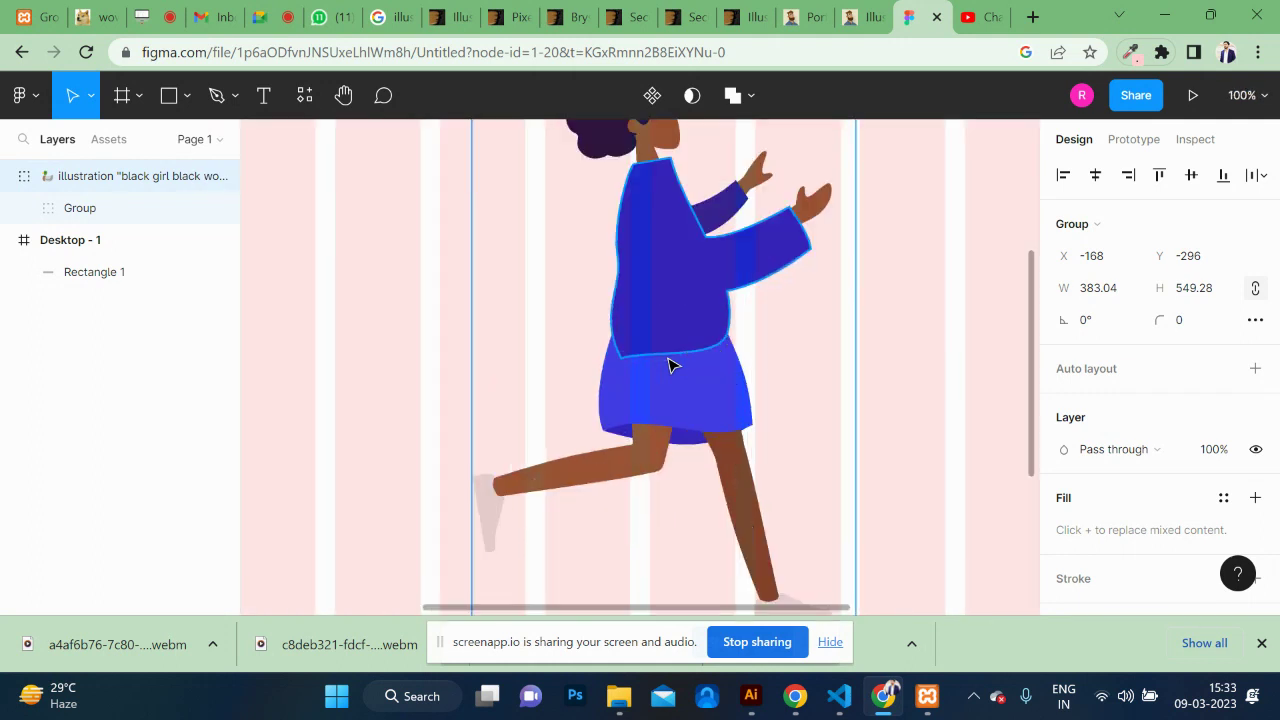
Step: Recolour the girl's top from blue 1F28CF to bright orange FF5209
double_click(693, 311)
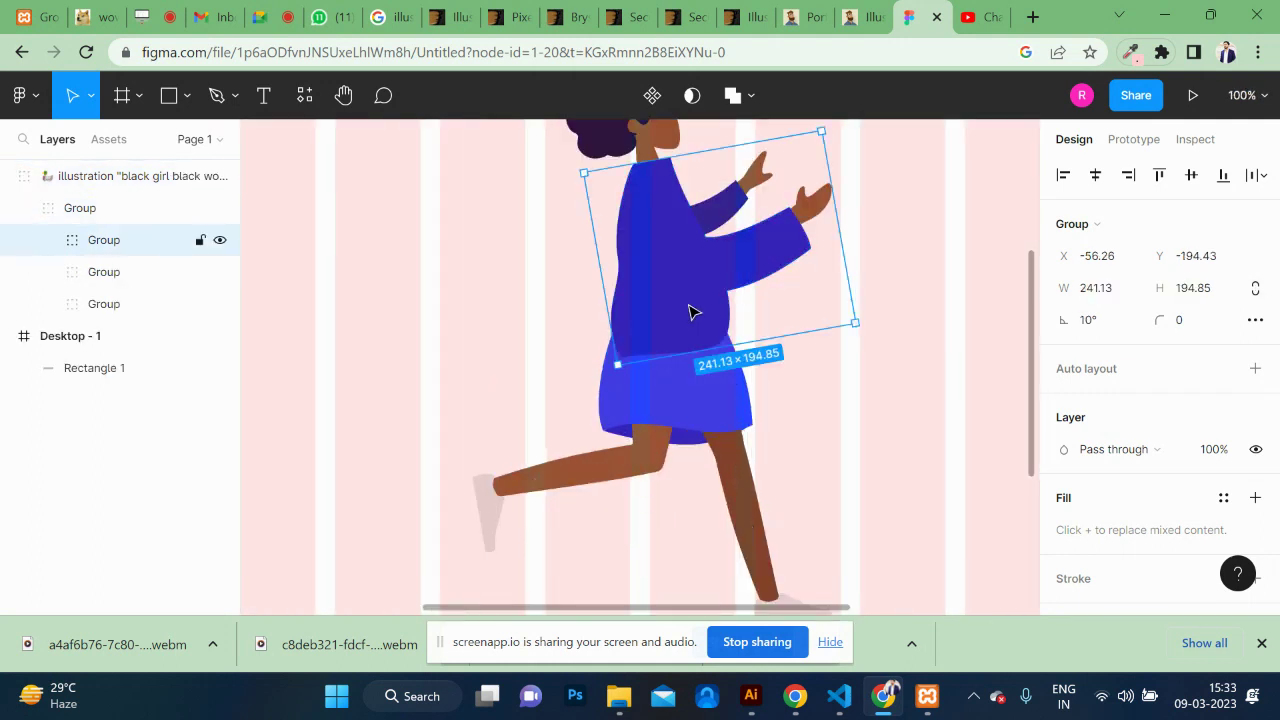
scroll(1115, 523, down, 3)
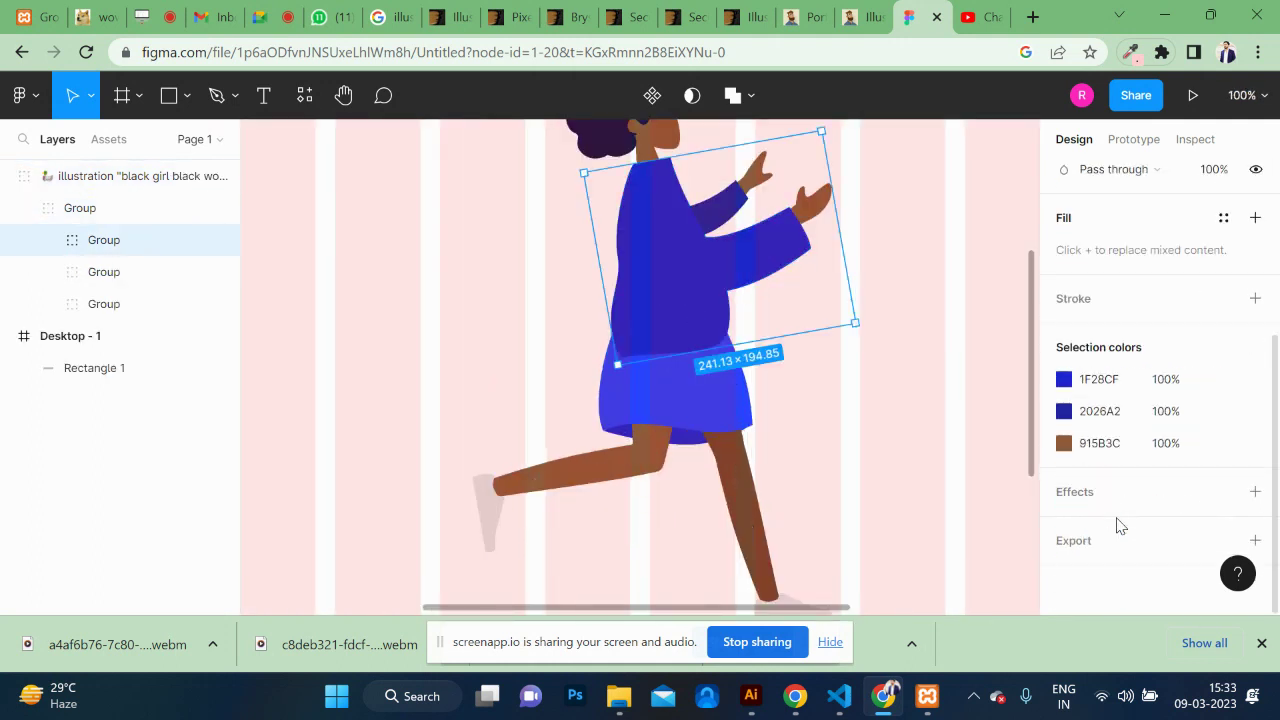
click(1062, 380)
mouse_move(872, 211)
mouse_down()
mouse_move(862, 339)
mouse_move(840, 395)
mouse_move(896, 243)
mouse_up()
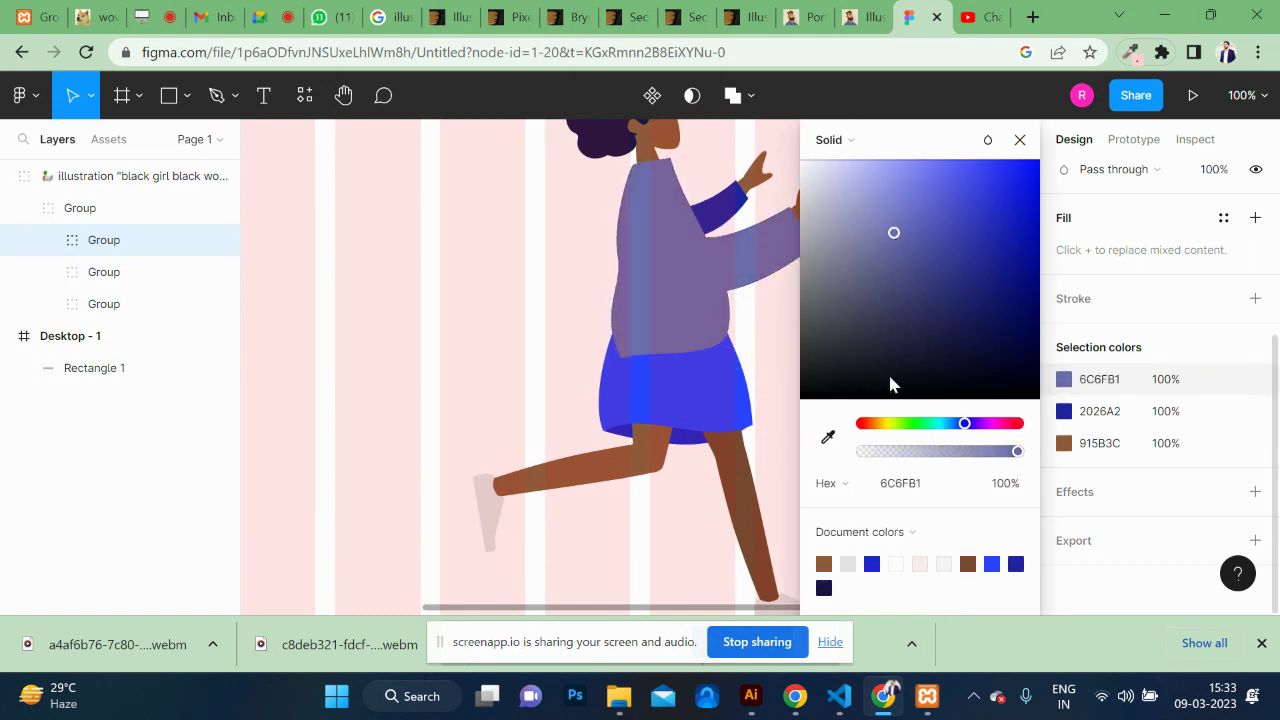
drag(883, 423, 862, 423)
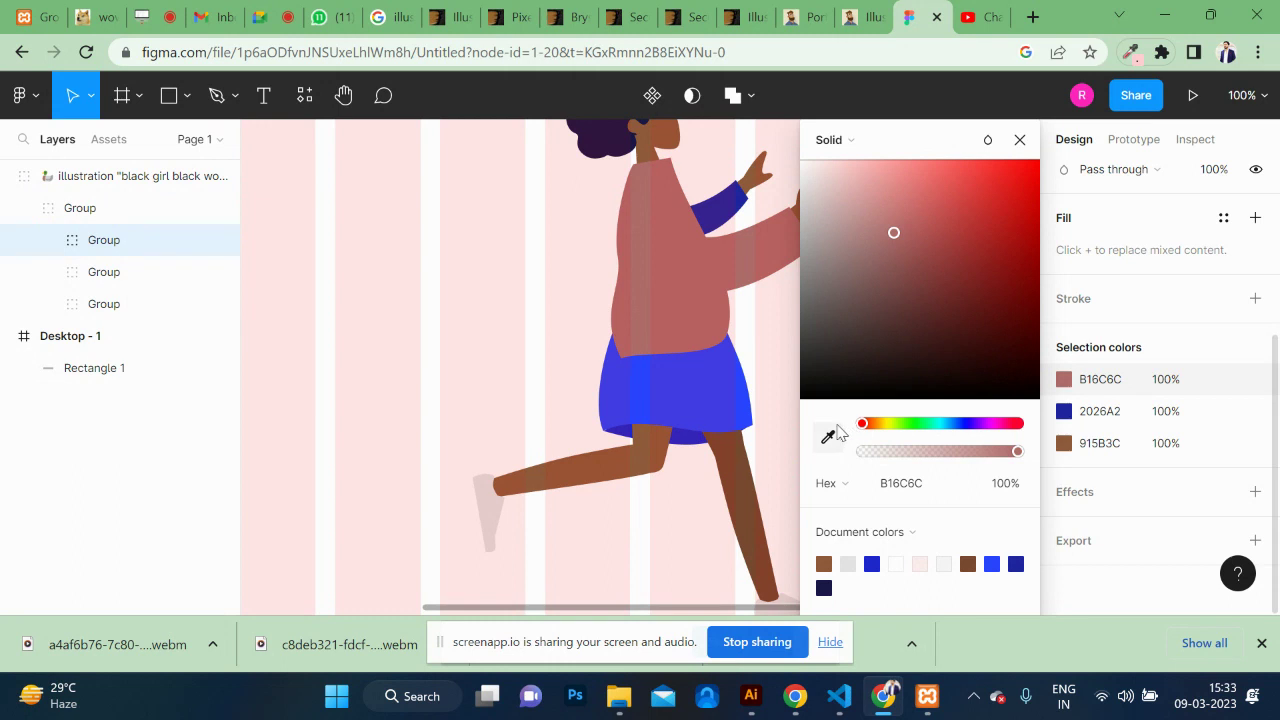
click(871, 424)
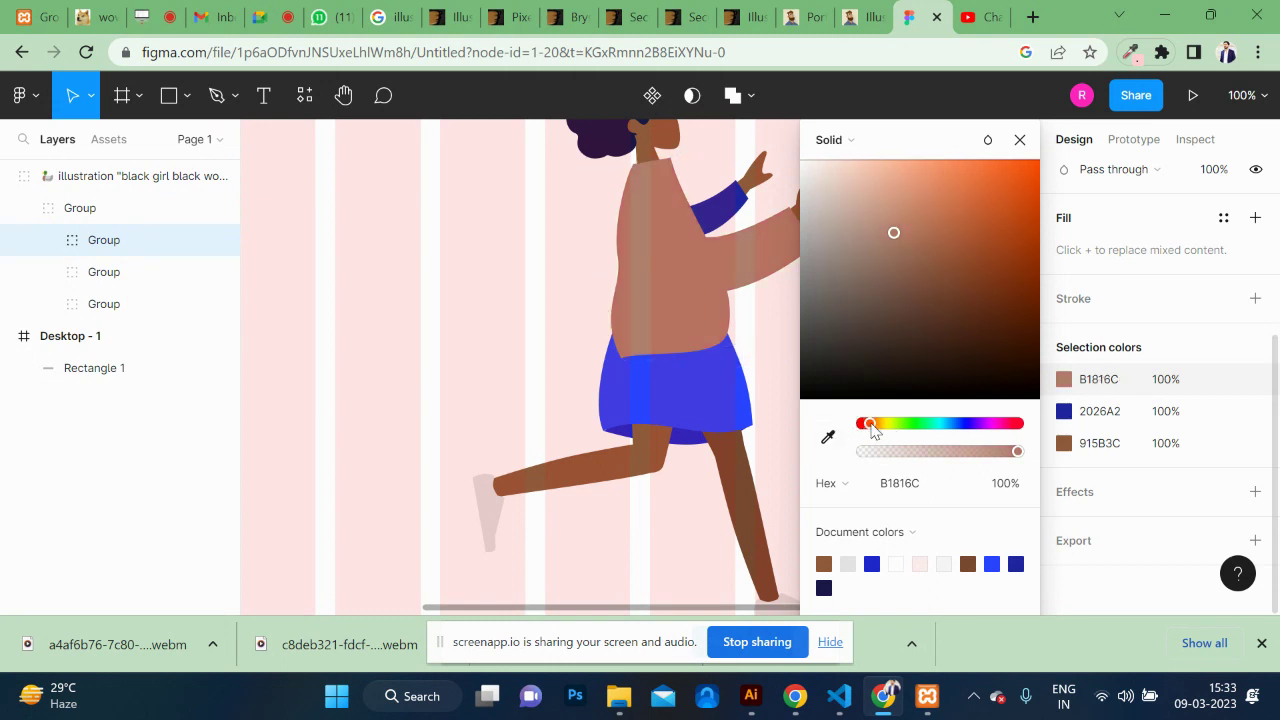
drag(1000, 237, 1033, 160)
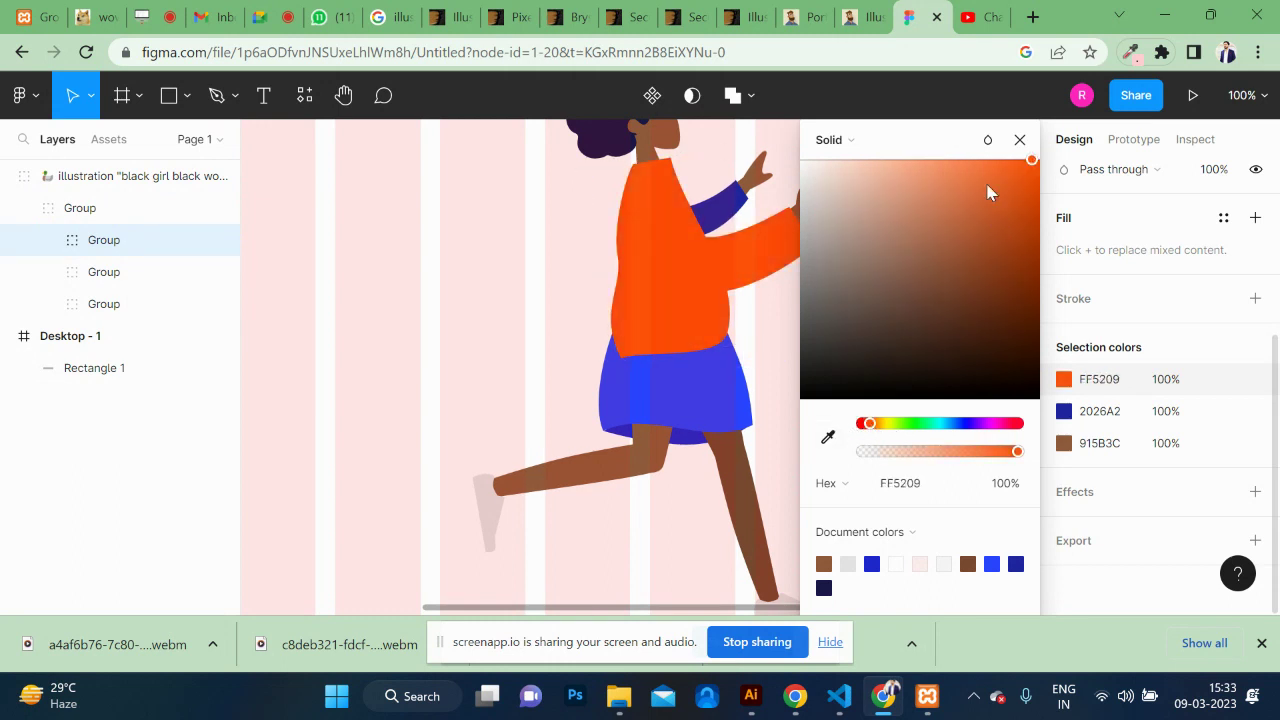
Step: Turn the shoes near-black 05050A and the skirt dark navy 121630
click(665, 420)
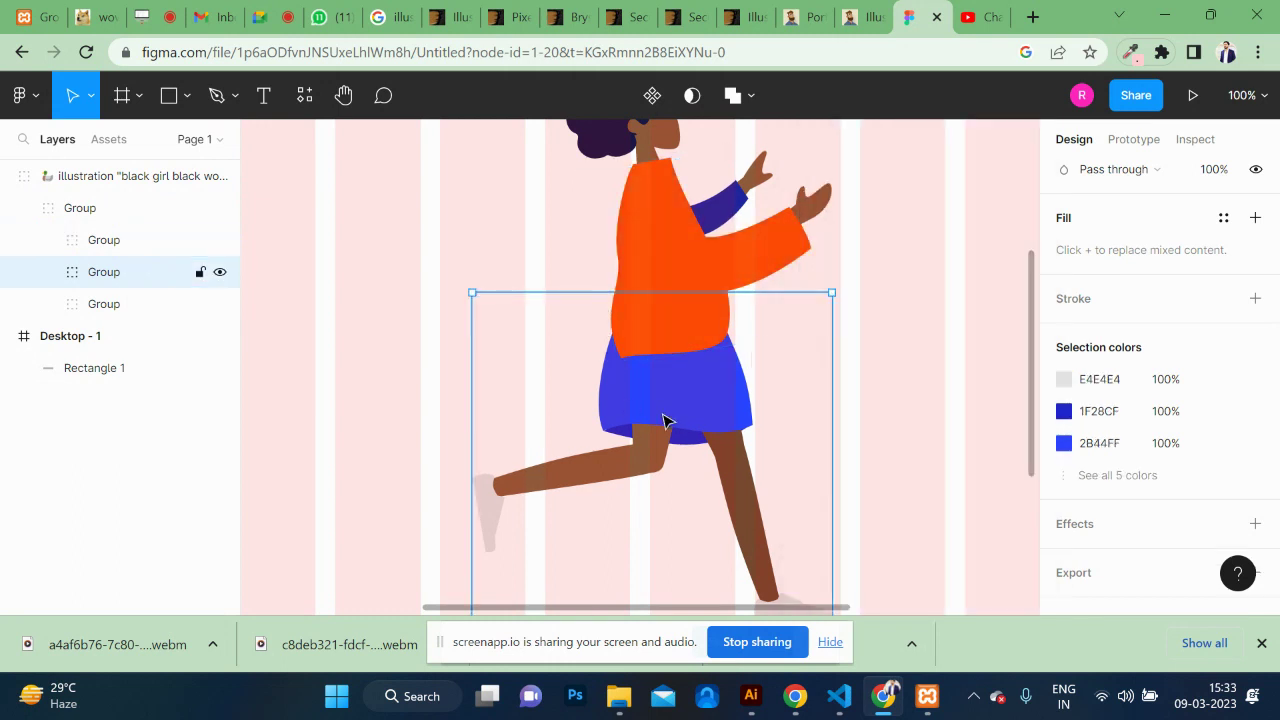
click(1063, 411)
drag(940, 290, 923, 390)
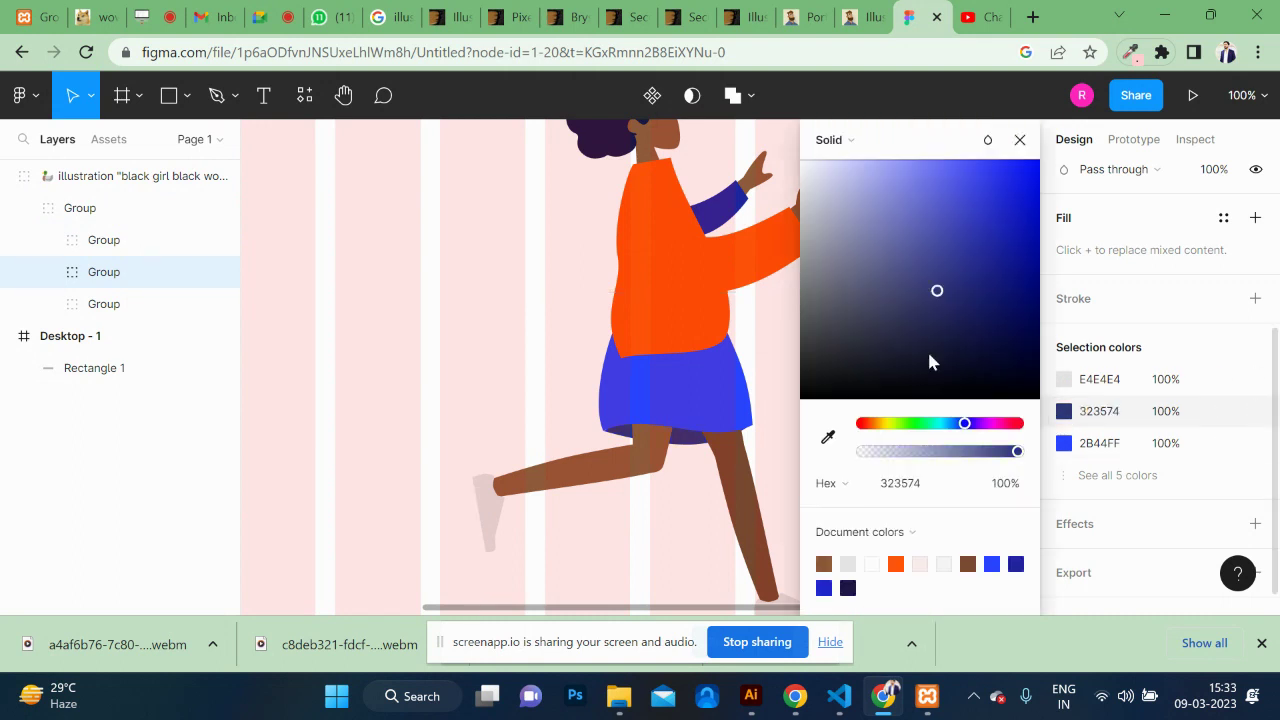
click(1063, 443)
click(1064, 446)
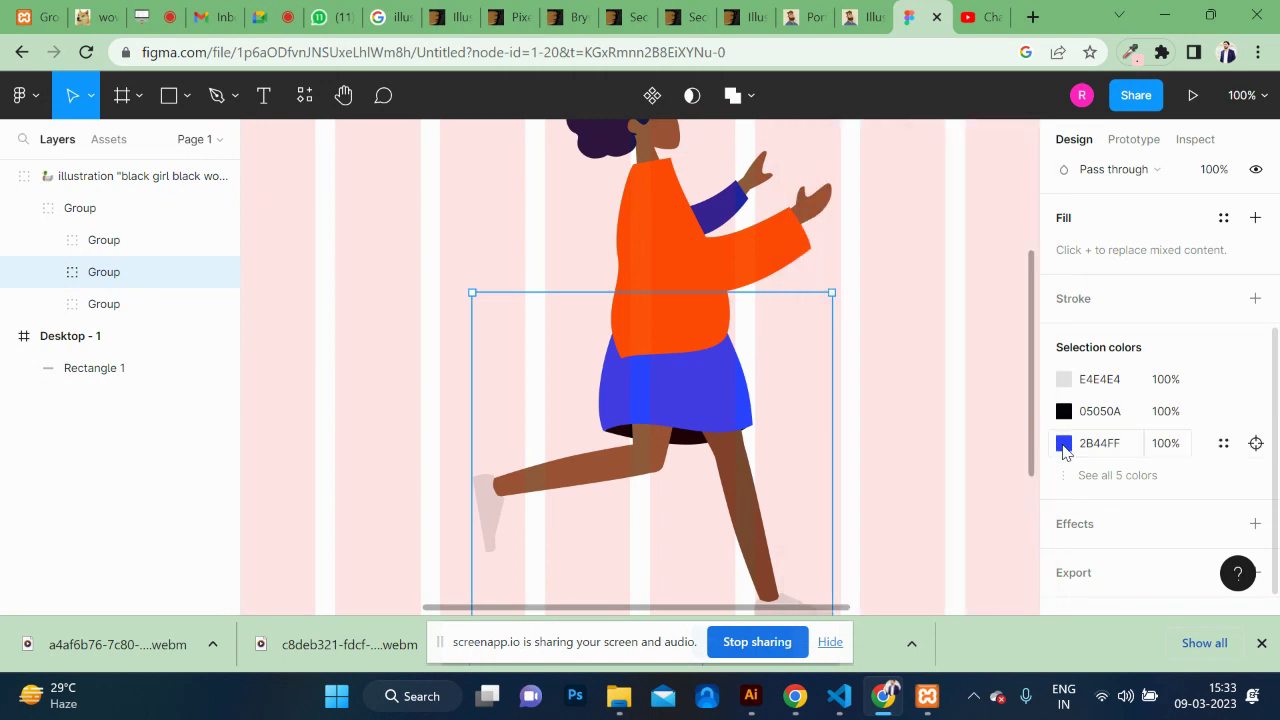
click(1064, 446)
drag(940, 299, 950, 365)
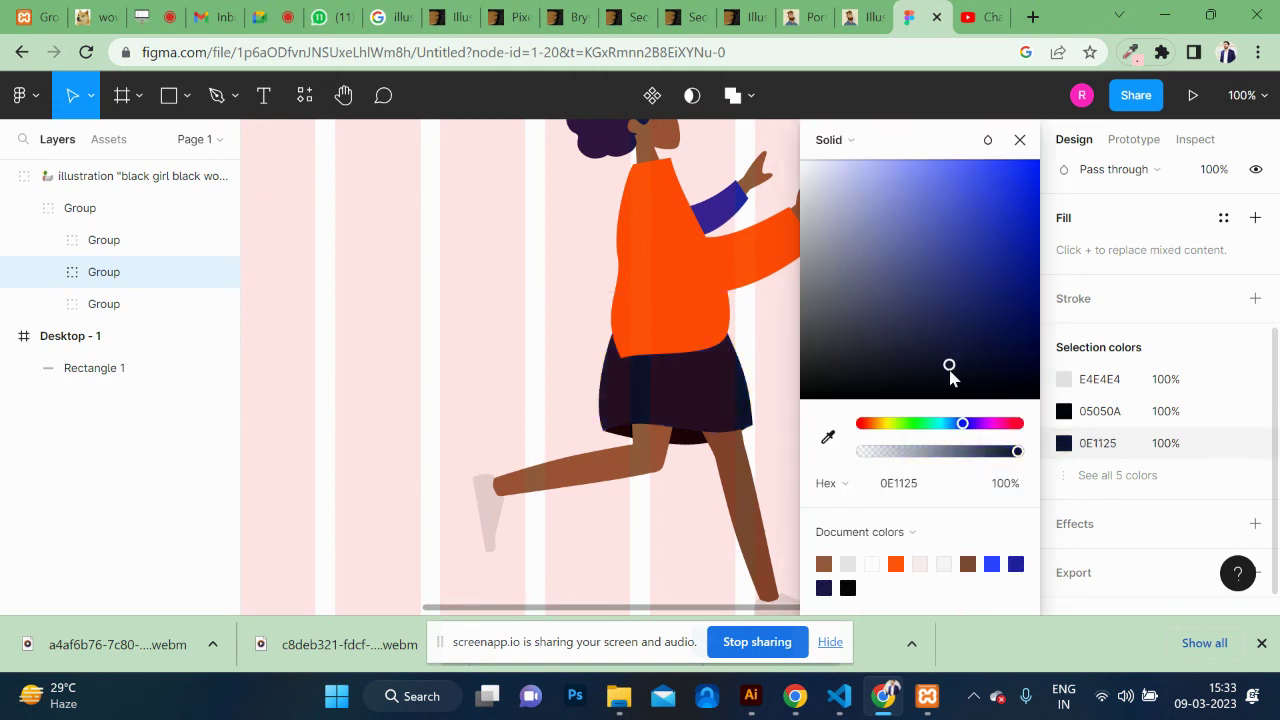
Step: Colour the sleeve a deeper orange B23B07
double_click(727, 212)
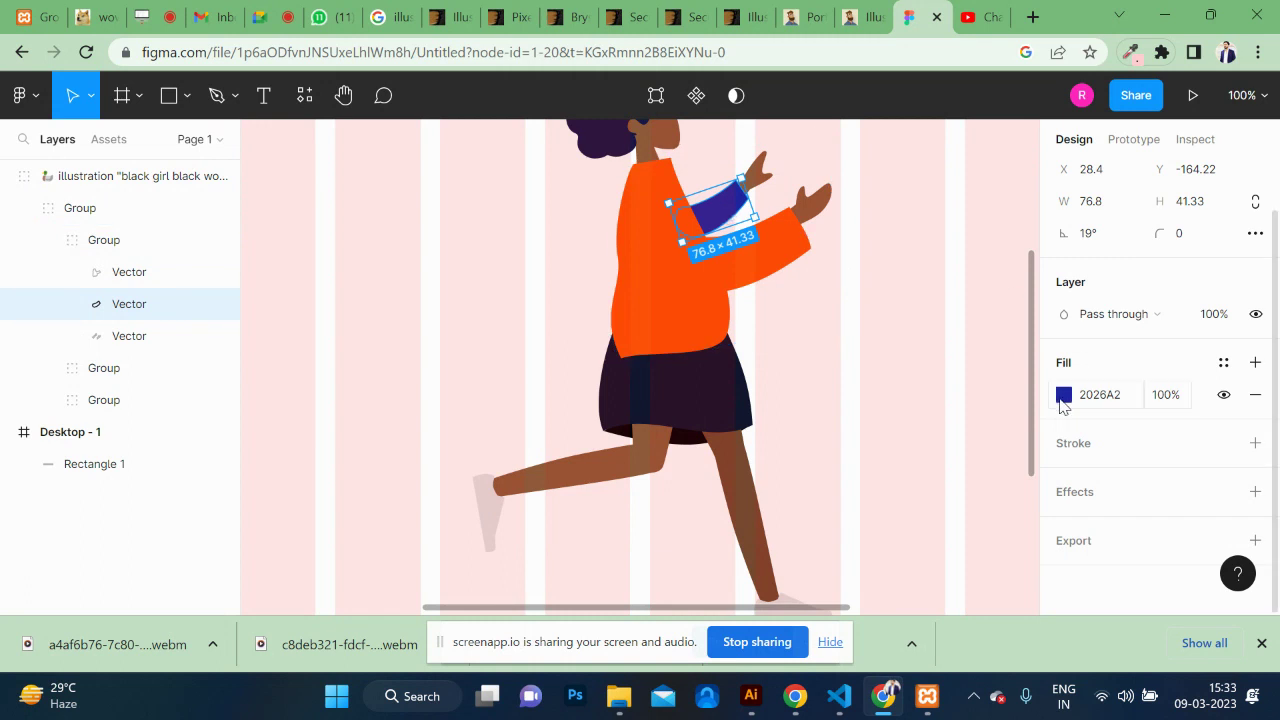
click(1063, 395)
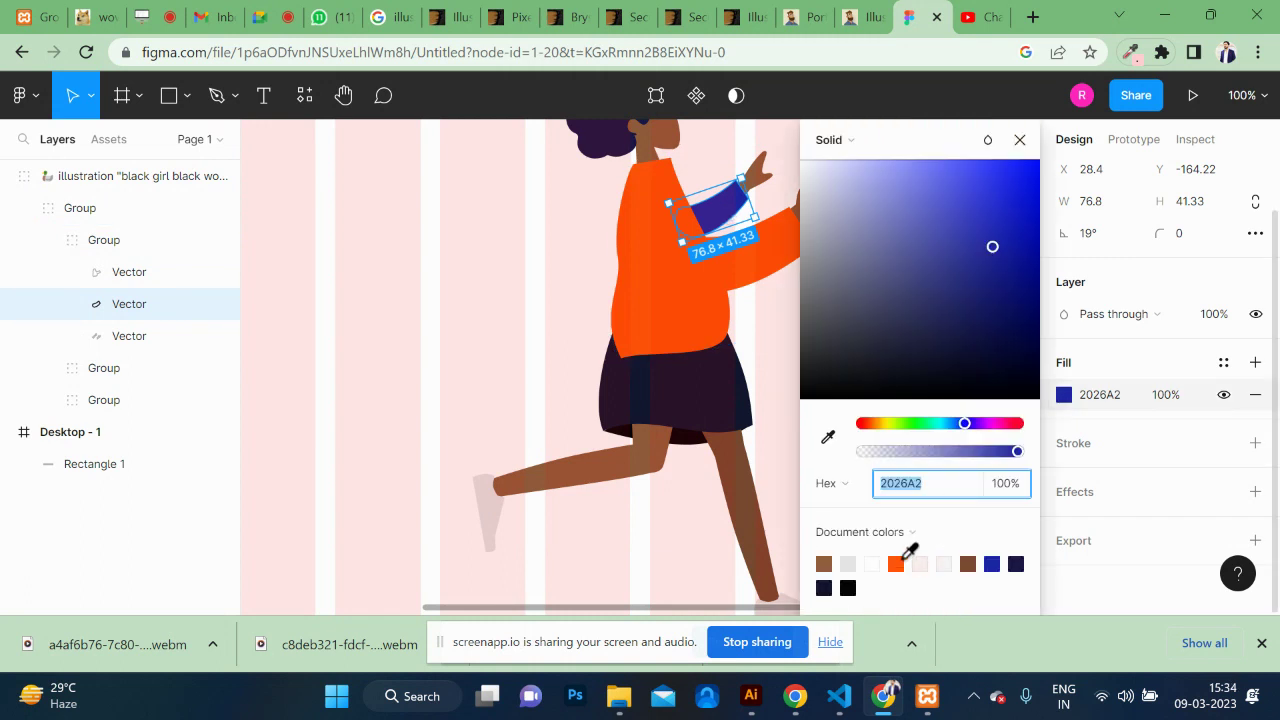
click(896, 564)
drag(1004, 193, 1033, 245)
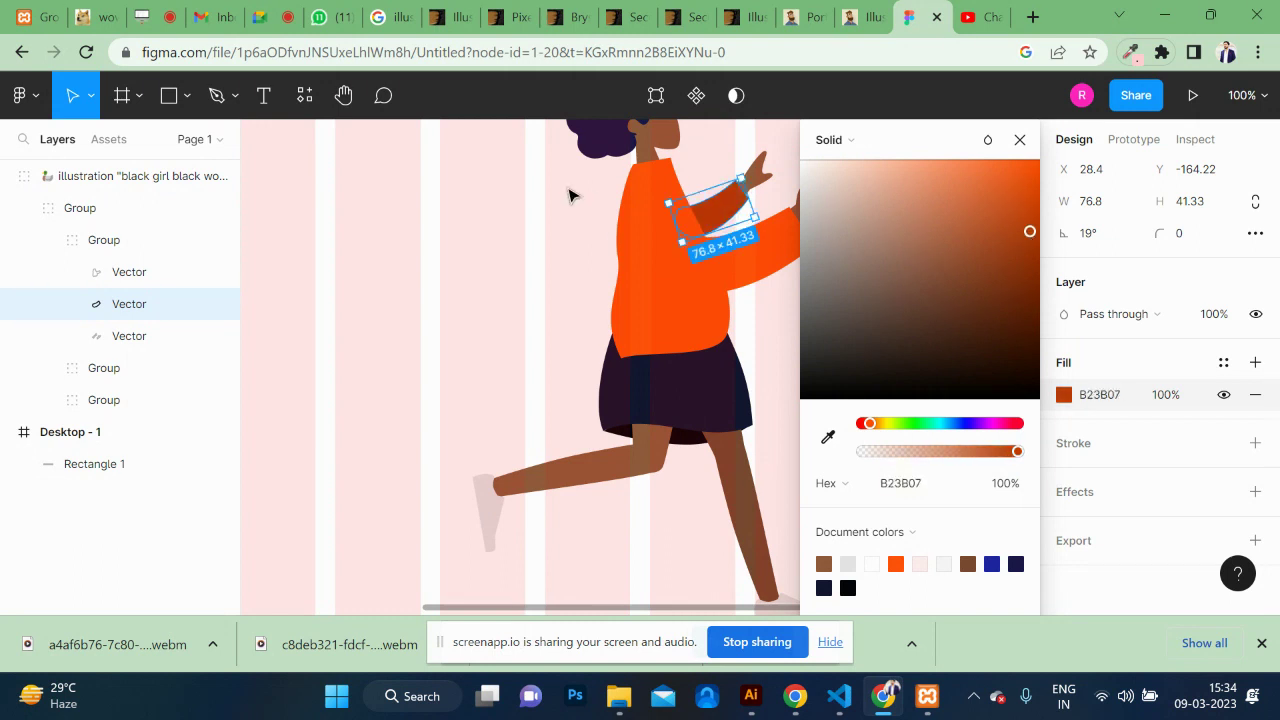
click(571, 194)
Step: Lighten the face from brown 915B3C to skin tone E7B192
scroll(571, 194, up, 2)
click(660, 226)
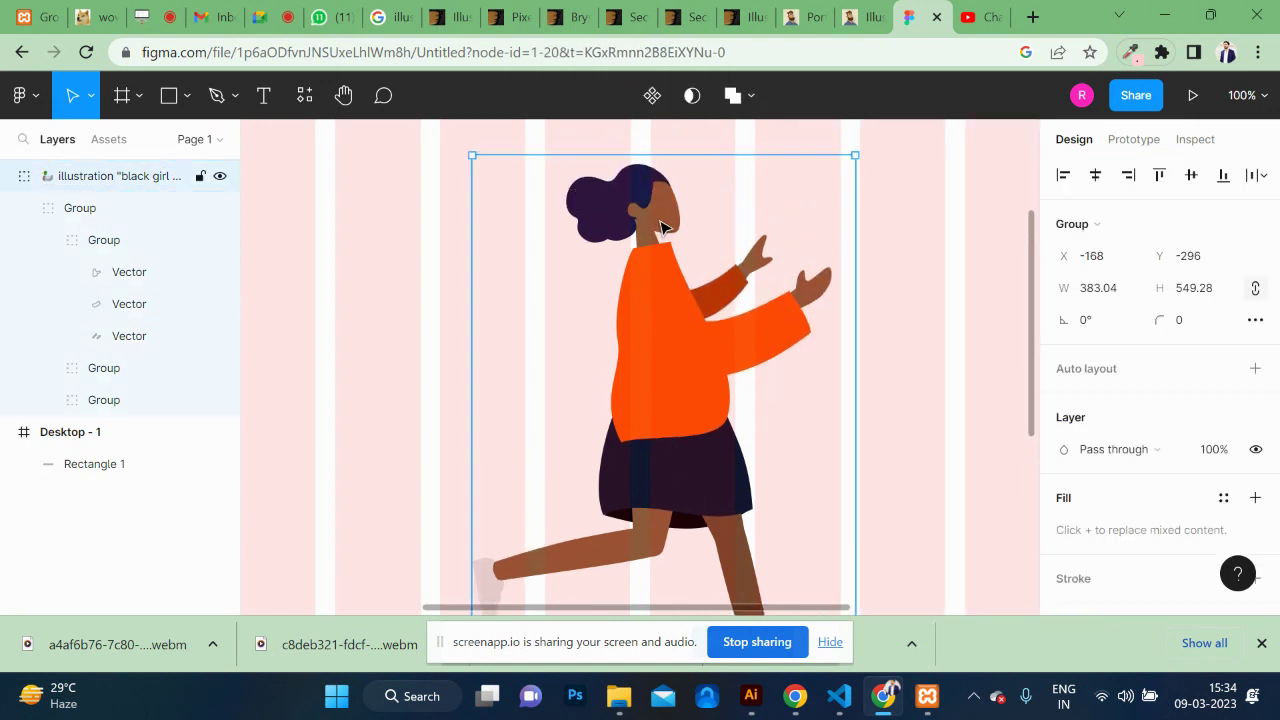
double_click(660, 226)
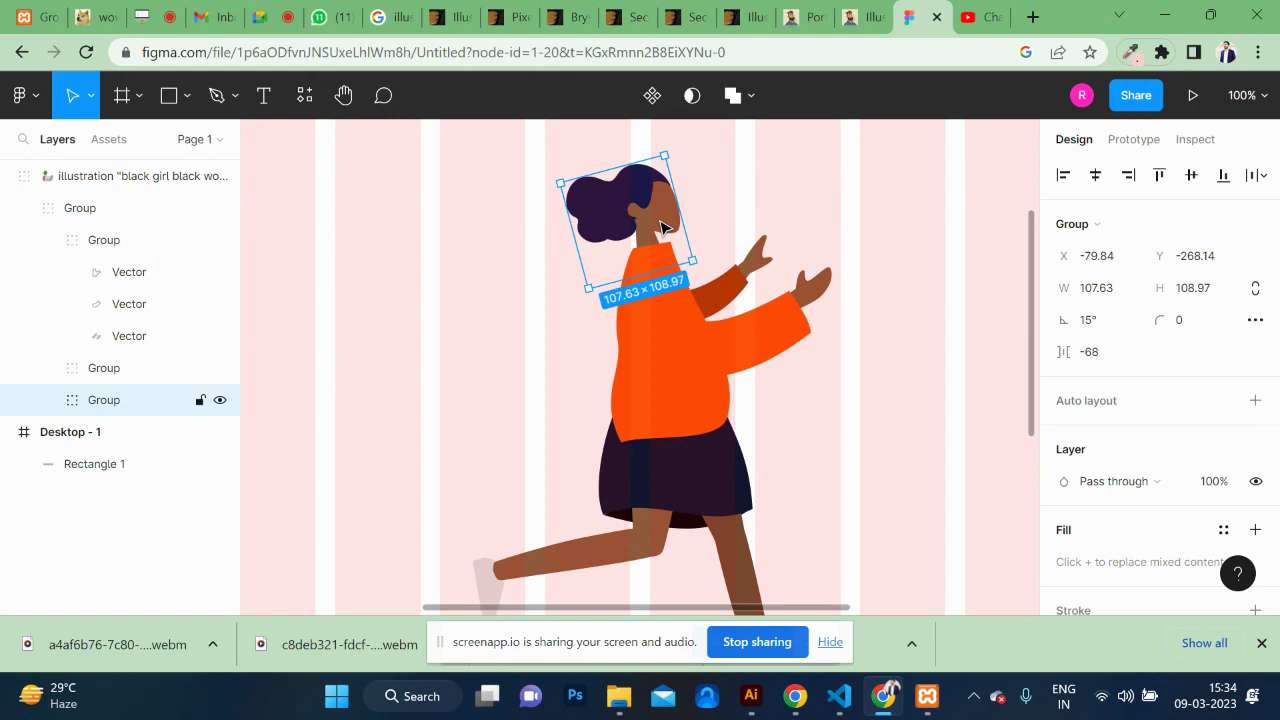
scroll(1150, 440, down, 3)
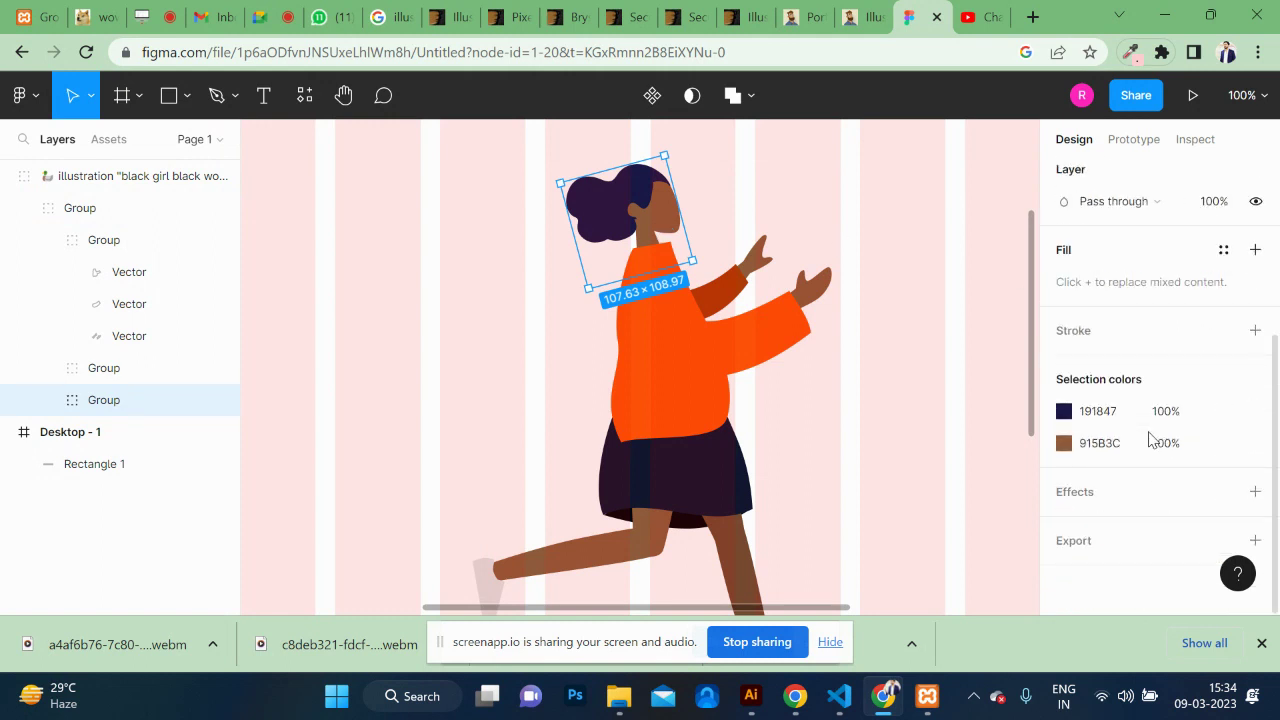
click(1064, 443)
click(888, 183)
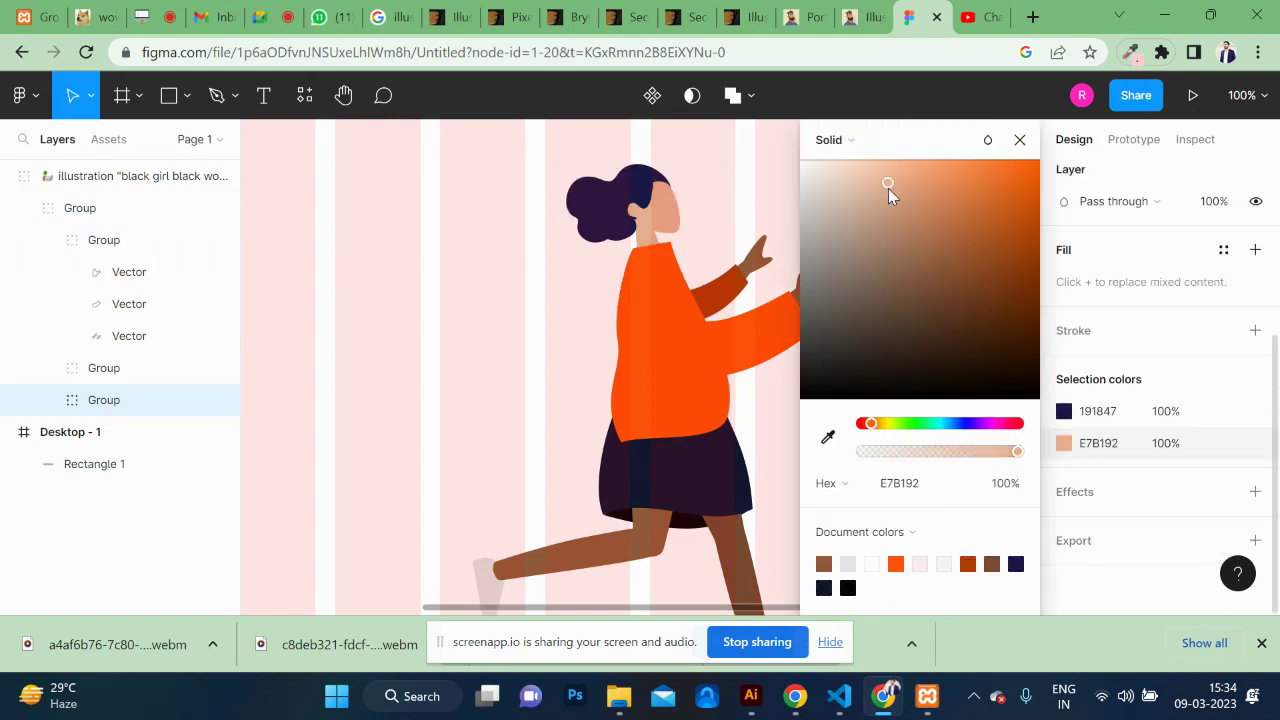
Step: Select the left leg shape inside the legs group
scroll(740, 232, down, 2)
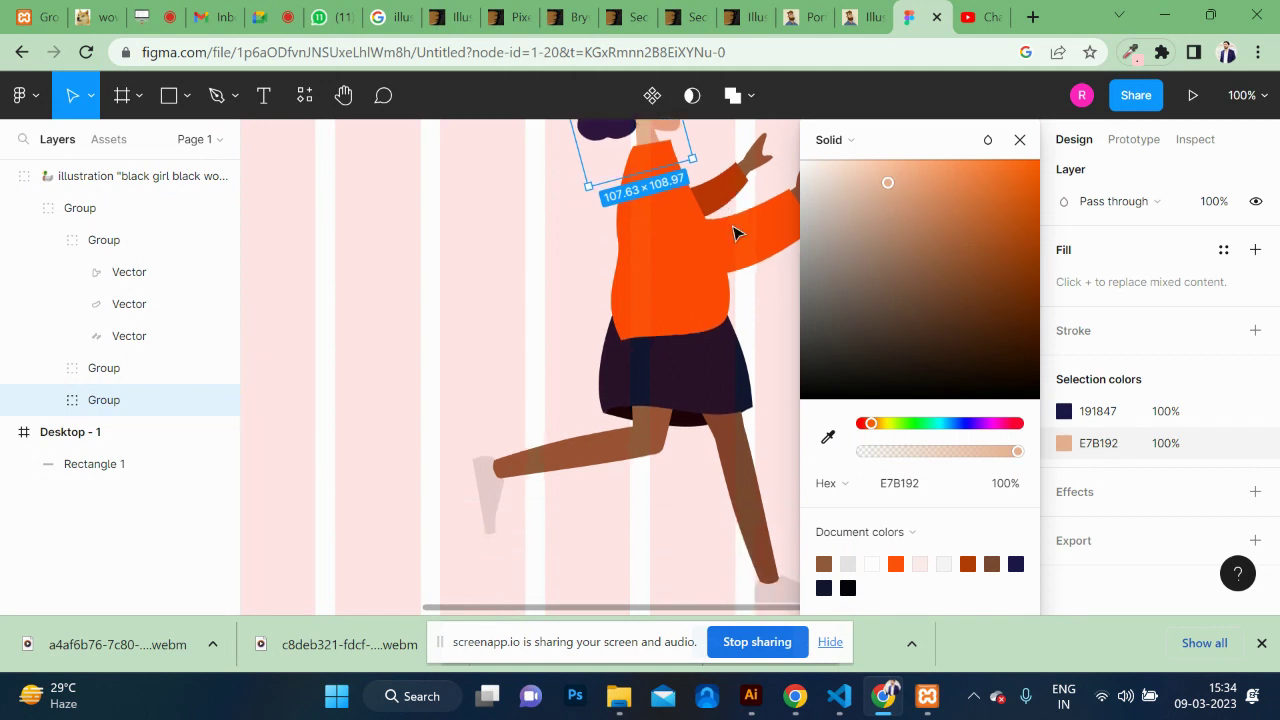
click(645, 456)
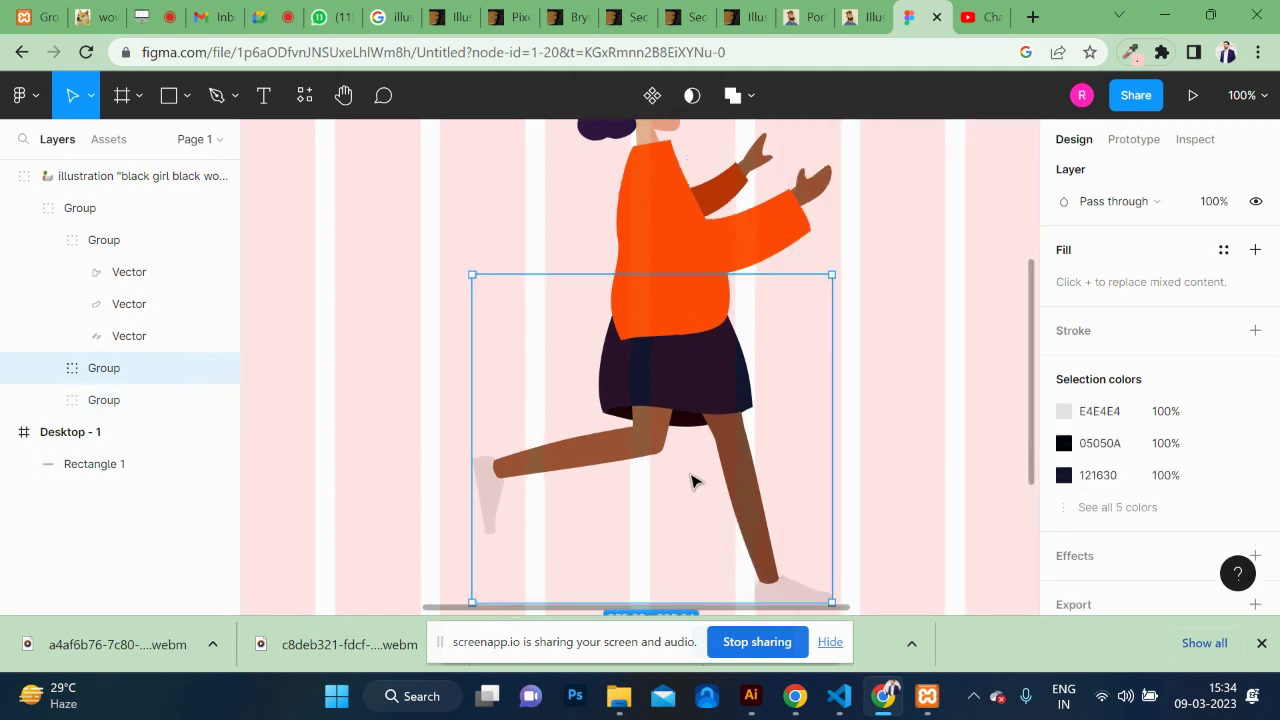
double_click(645, 461)
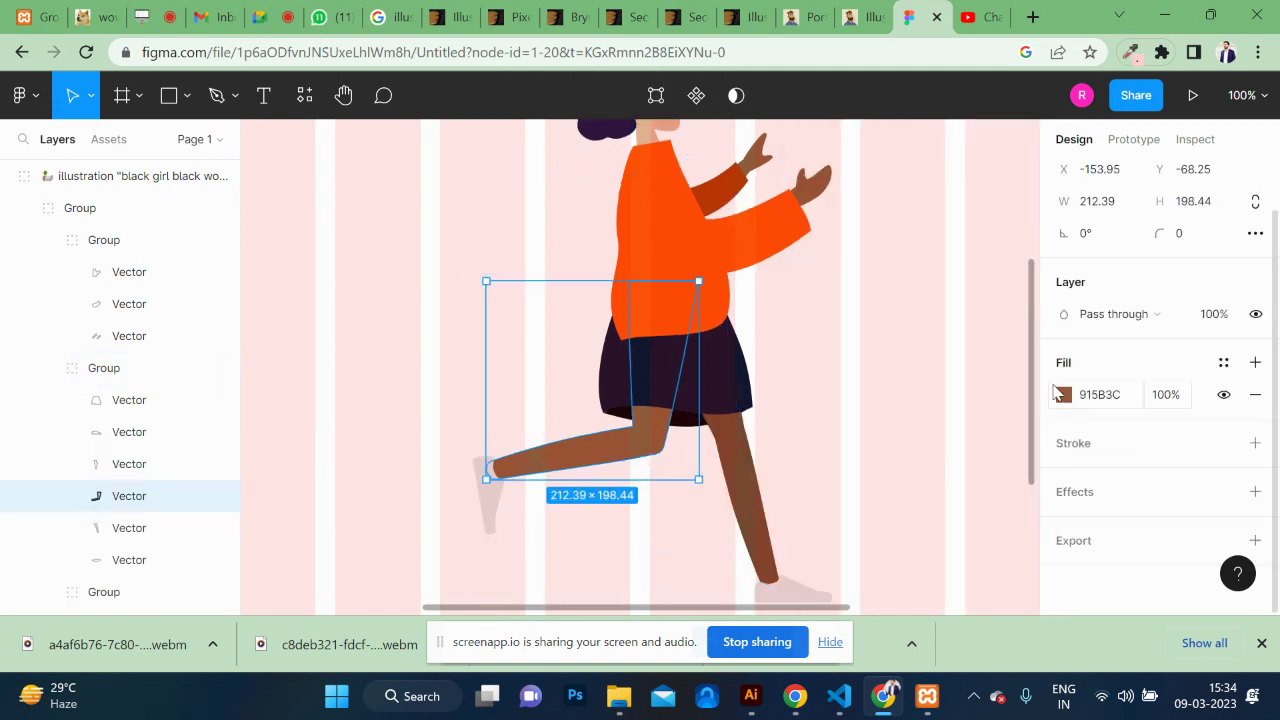
scroll(794, 363, up, 3)
scroll(794, 363, up, 3)
Step: Eyedrop the face's E7B192 skin tone onto the left leg
key(i)
click(655, 400)
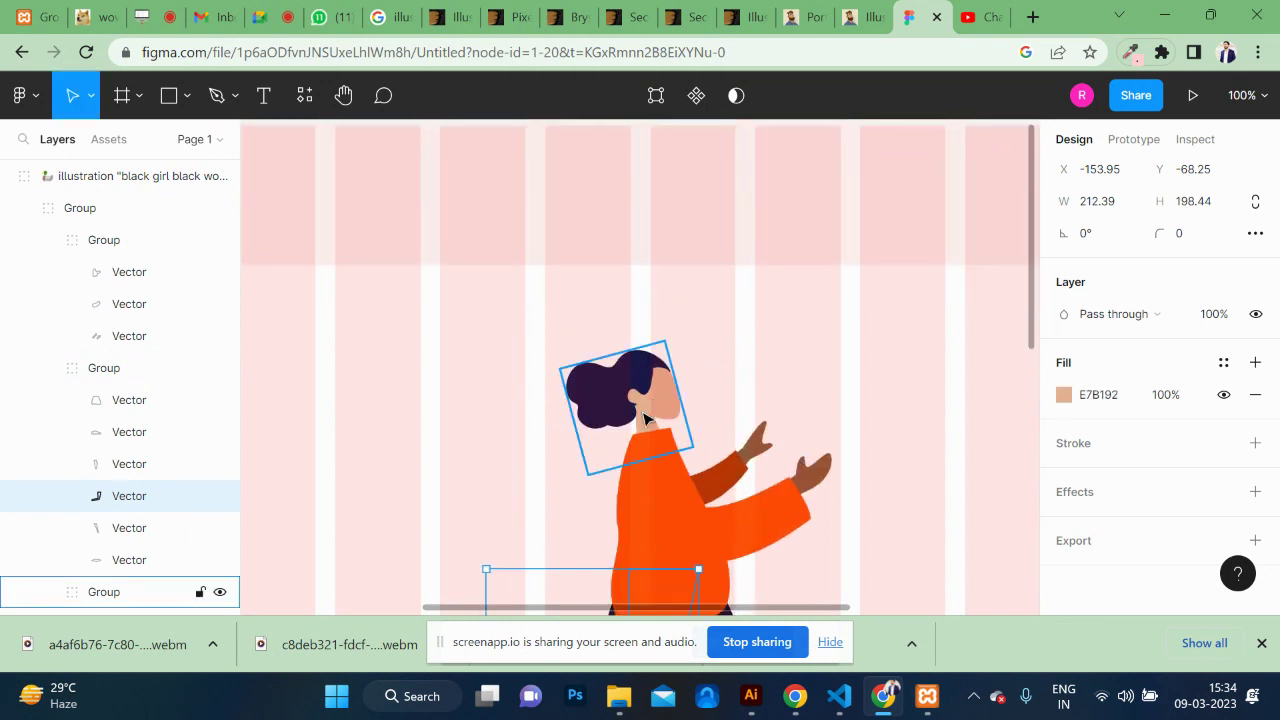
scroll(645, 418, down, 4)
click(737, 380)
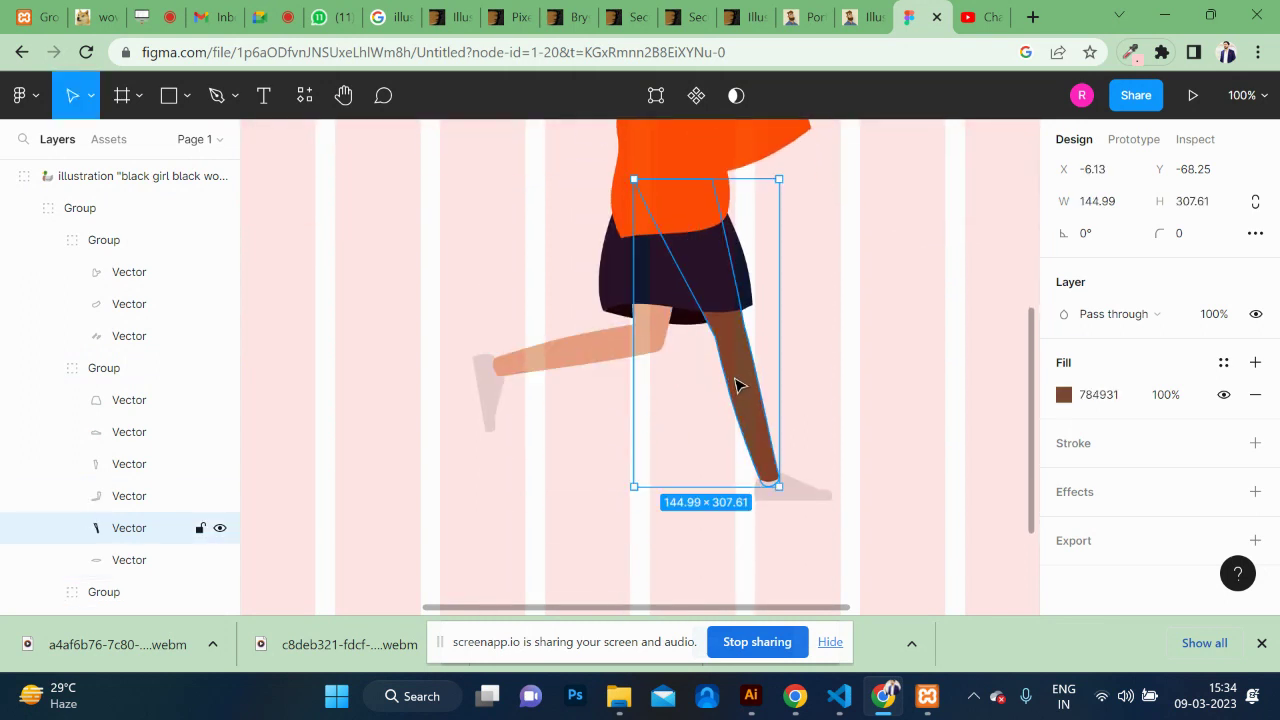
scroll(737, 384, up, 2)
scroll(737, 385, up, 2)
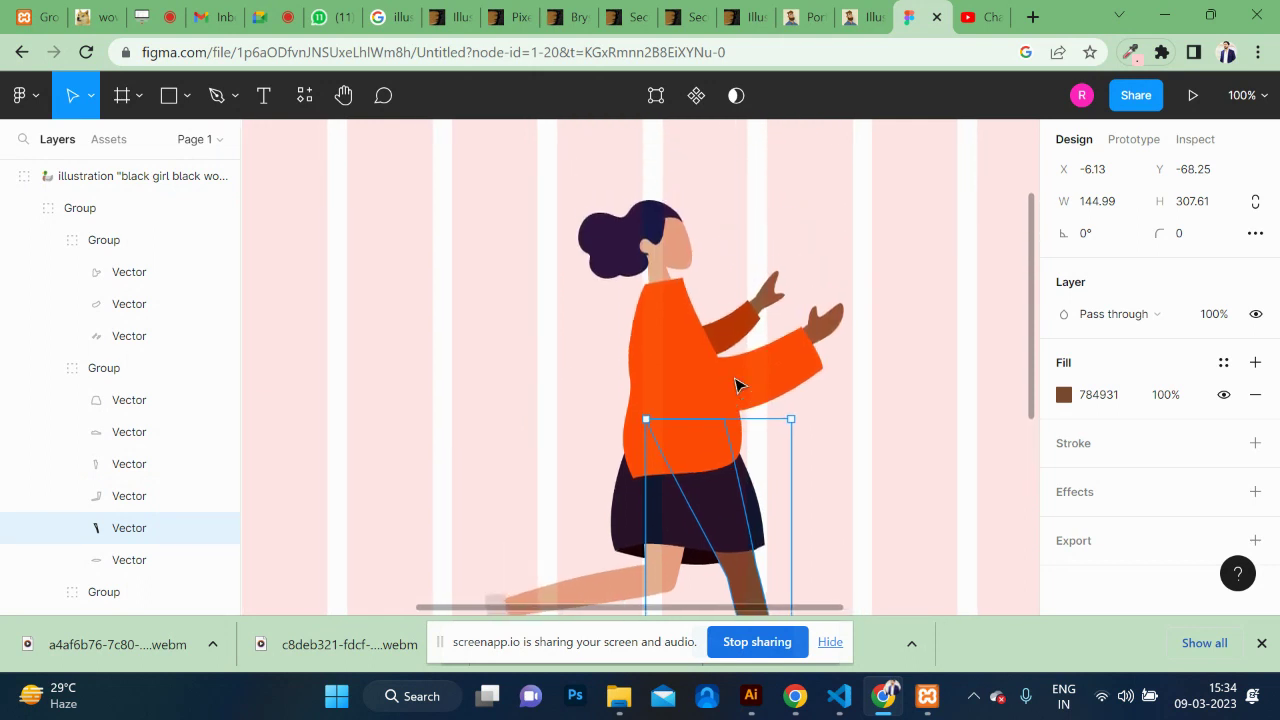
scroll(737, 385, up, 2)
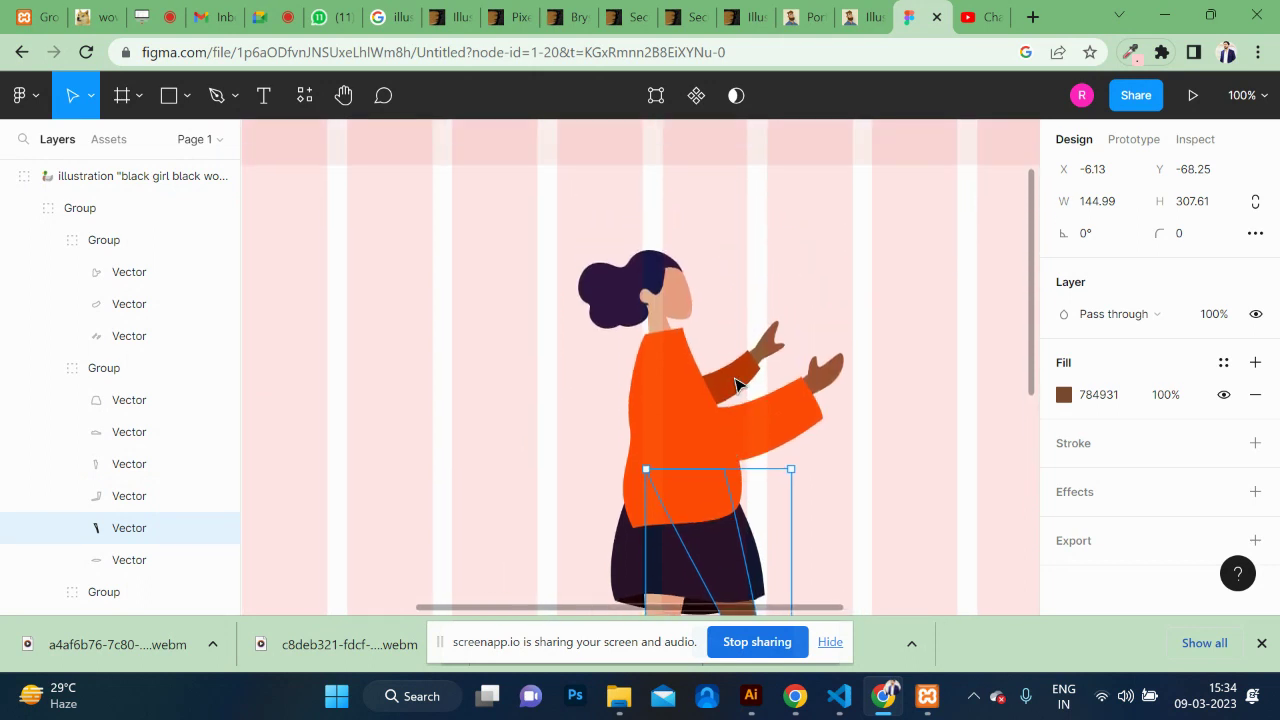
Step: Apply the same E7B192 skin tone to the right leg and the hands
key(i)
click(660, 316)
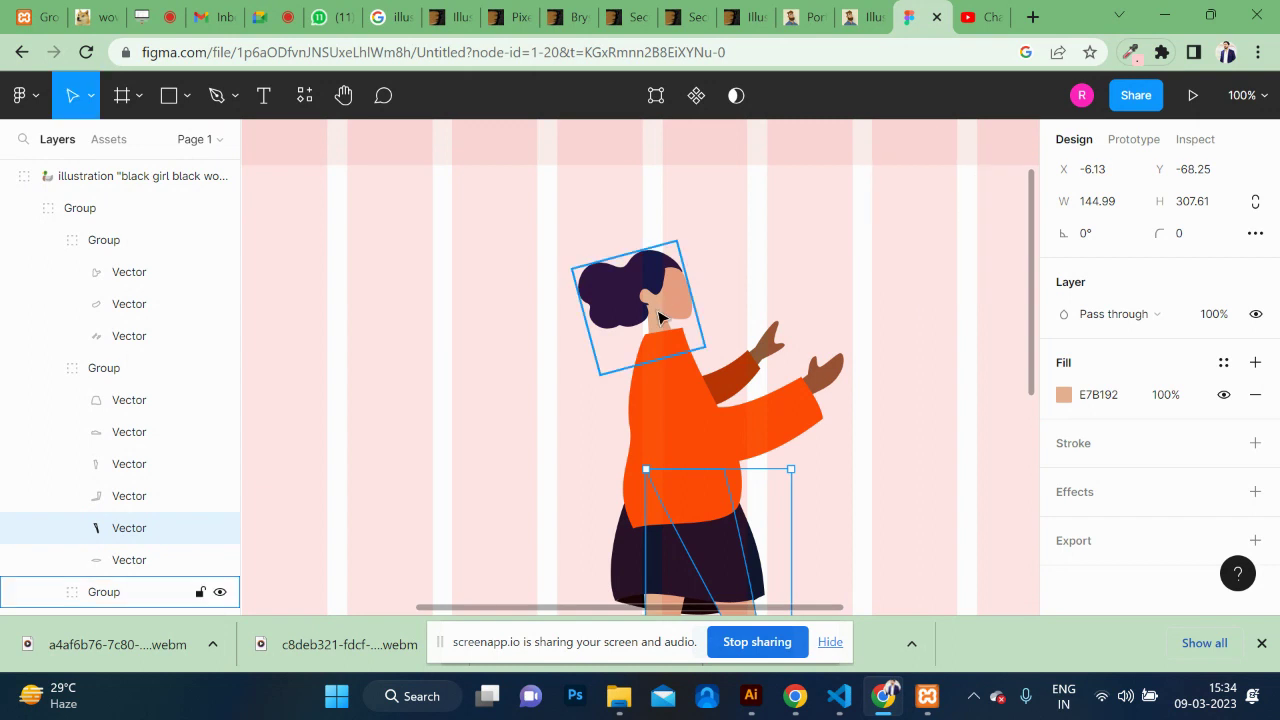
scroll(688, 425, down, 4)
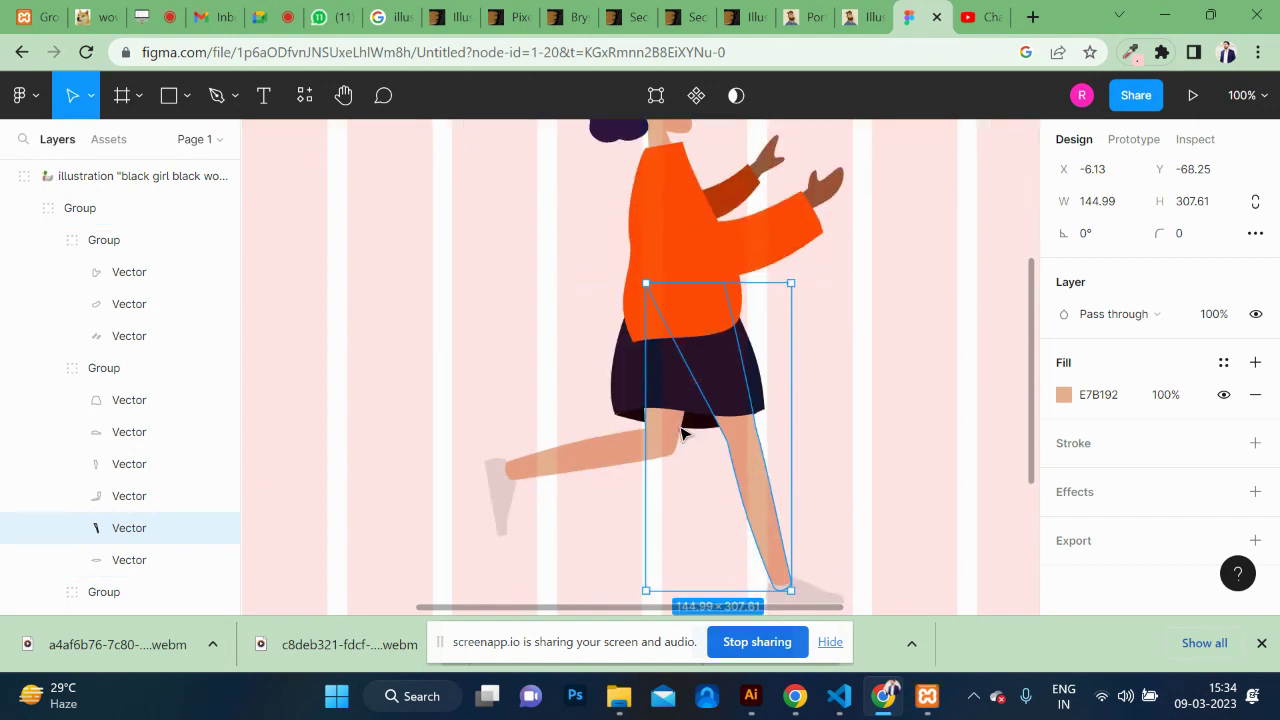
double_click(770, 172)
scroll(857, 235, up, 3)
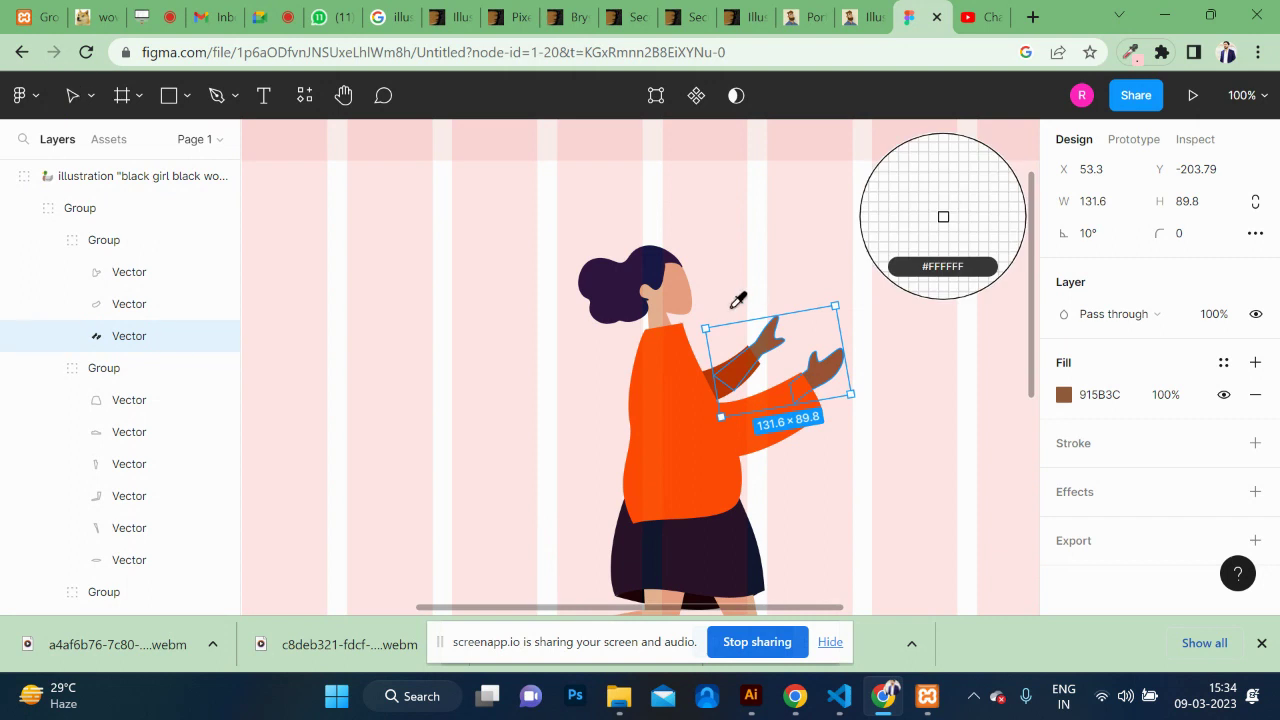
click(663, 293)
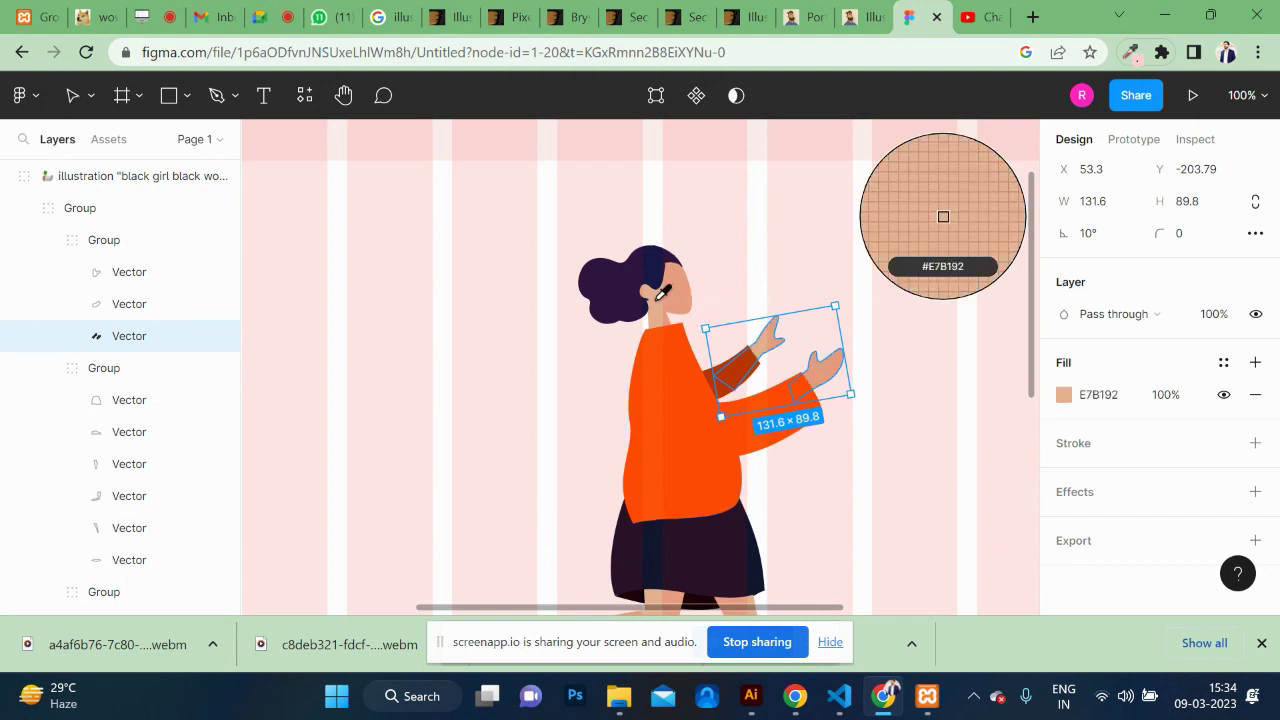
Step: Scroll the canvas to review the illustration and select the Desktop - 1 frame
click(860, 438)
scroll(860, 438, down, 1)
scroll(862, 440, down, 4)
scroll(860, 438, right, 1)
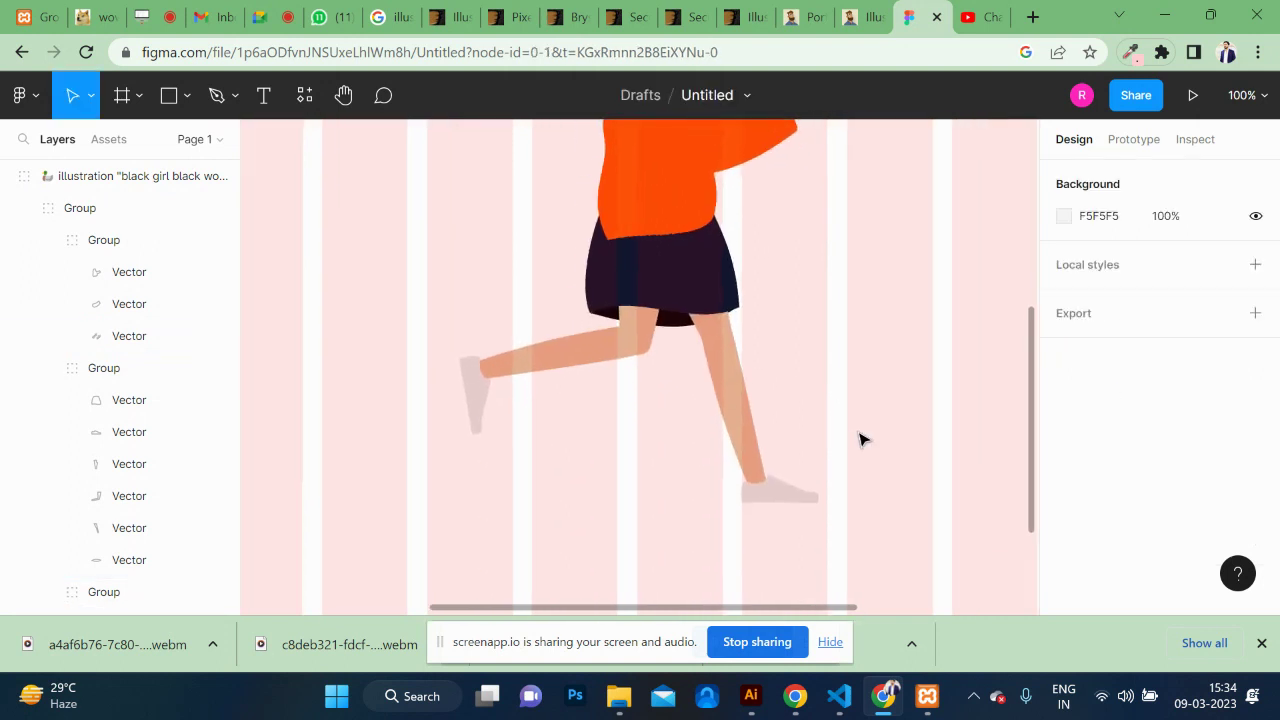
scroll(860, 438, right, 2)
click(860, 438)
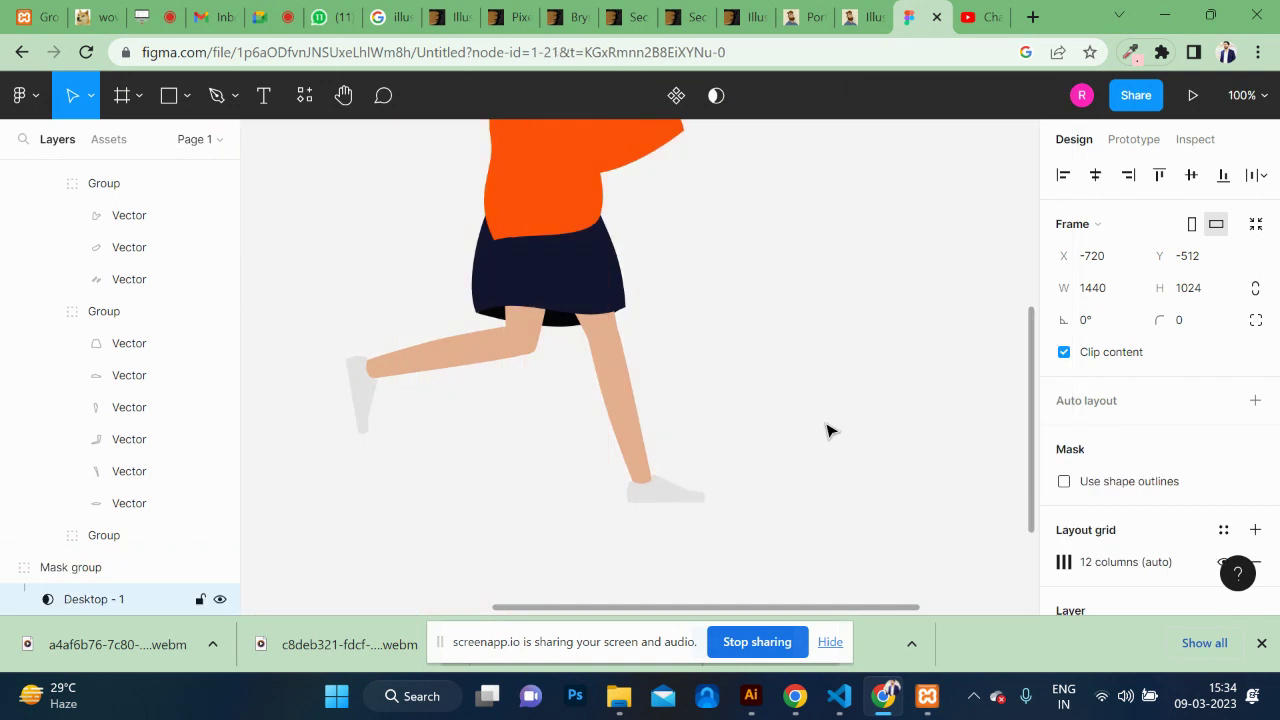
Step: Zoom out, select the illustration and delete it
key(ctrl+minus)
key(ctrl+minus)
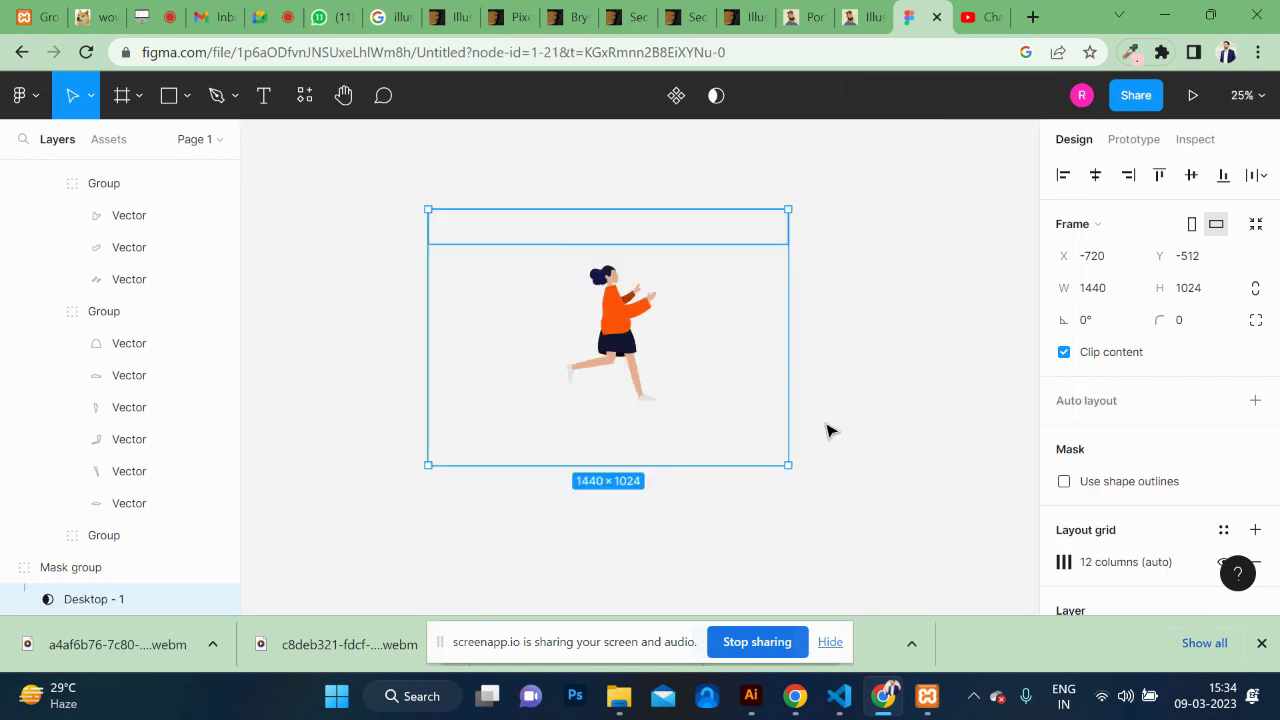
click(884, 408)
scroll(668, 337, left, 5)
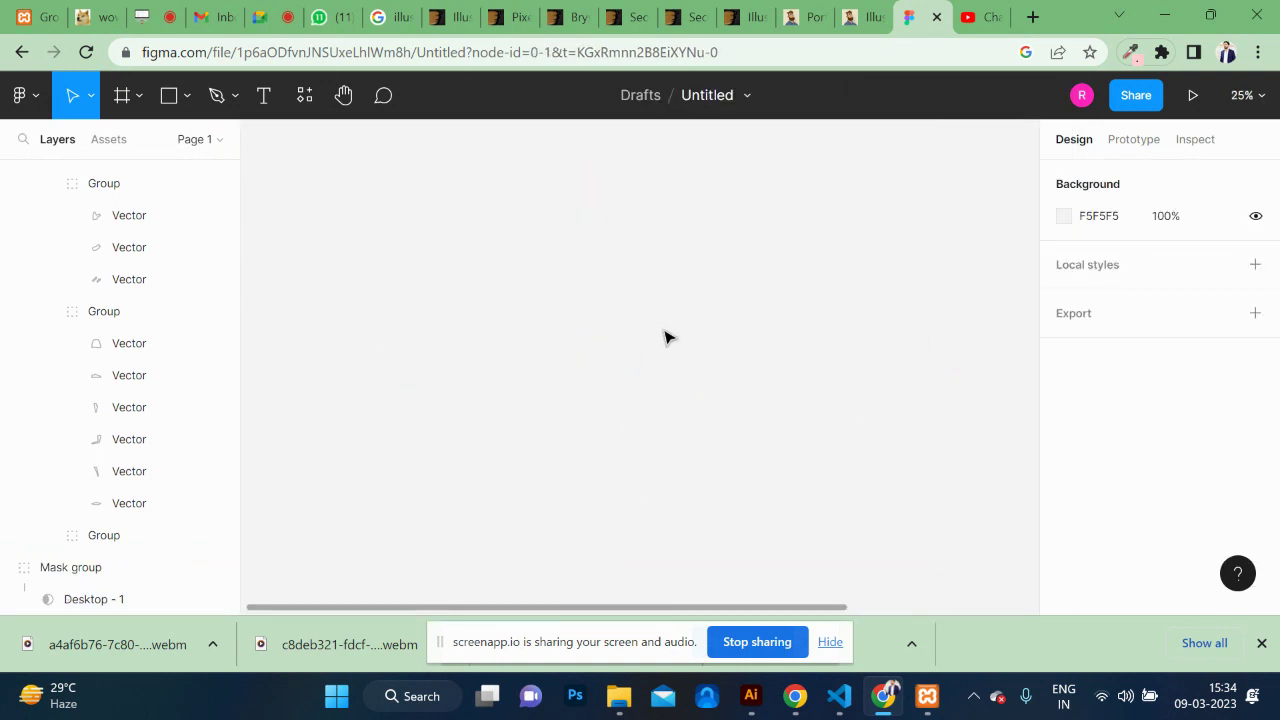
scroll(666, 337, right, 4)
scroll(620, 334, right, 1)
click(508, 330)
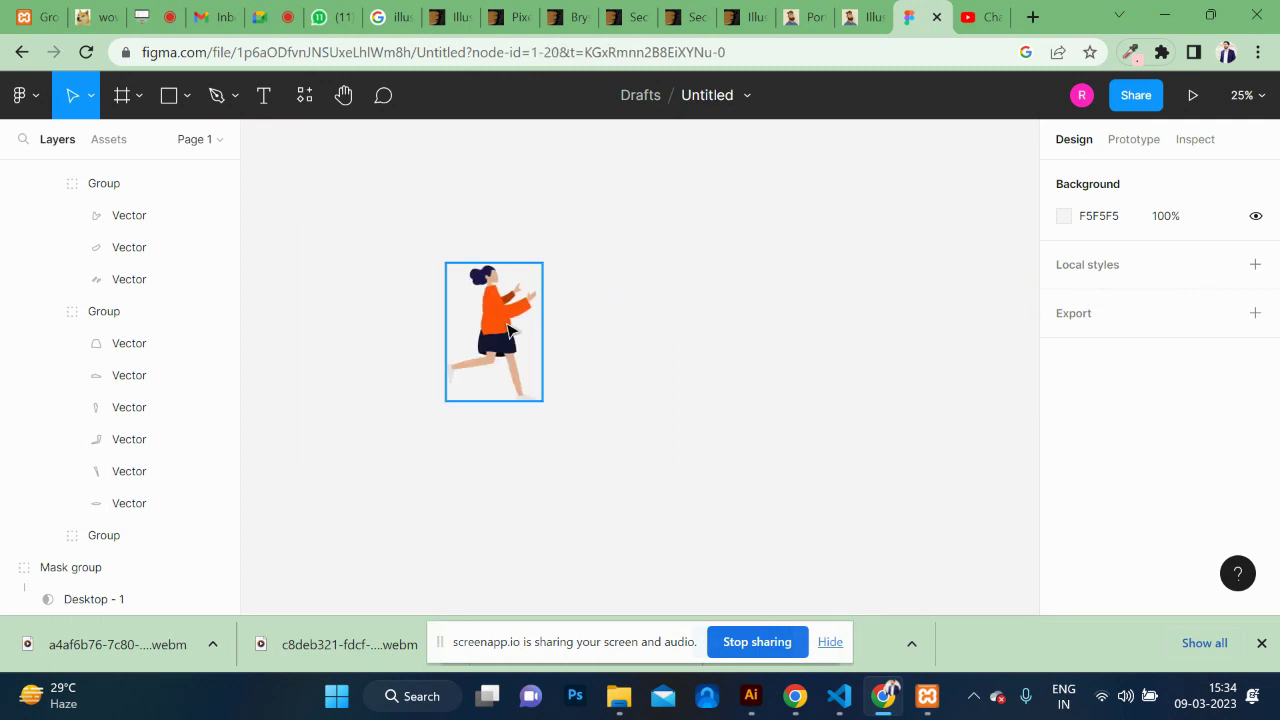
click(617, 303)
key(Escape)
click(517, 326)
key(Delete)
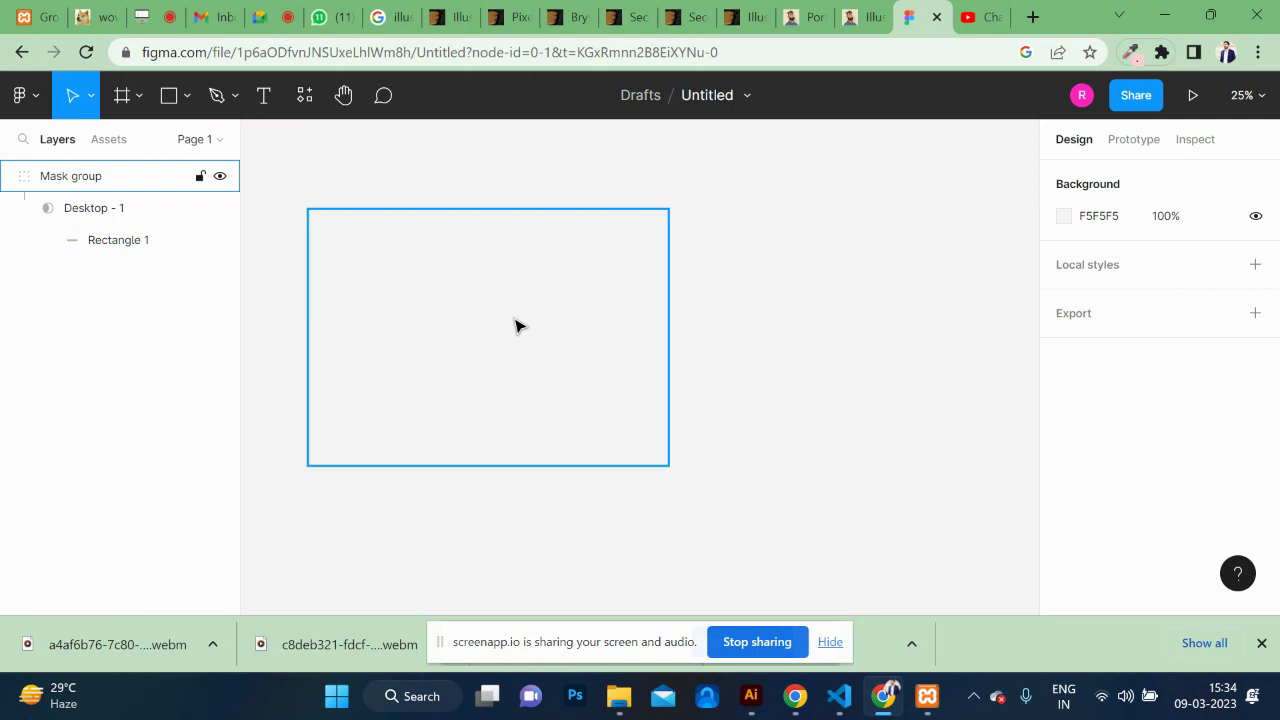
Step: Undo the deletion, then delete and restore the illustration group again
click(98, 250)
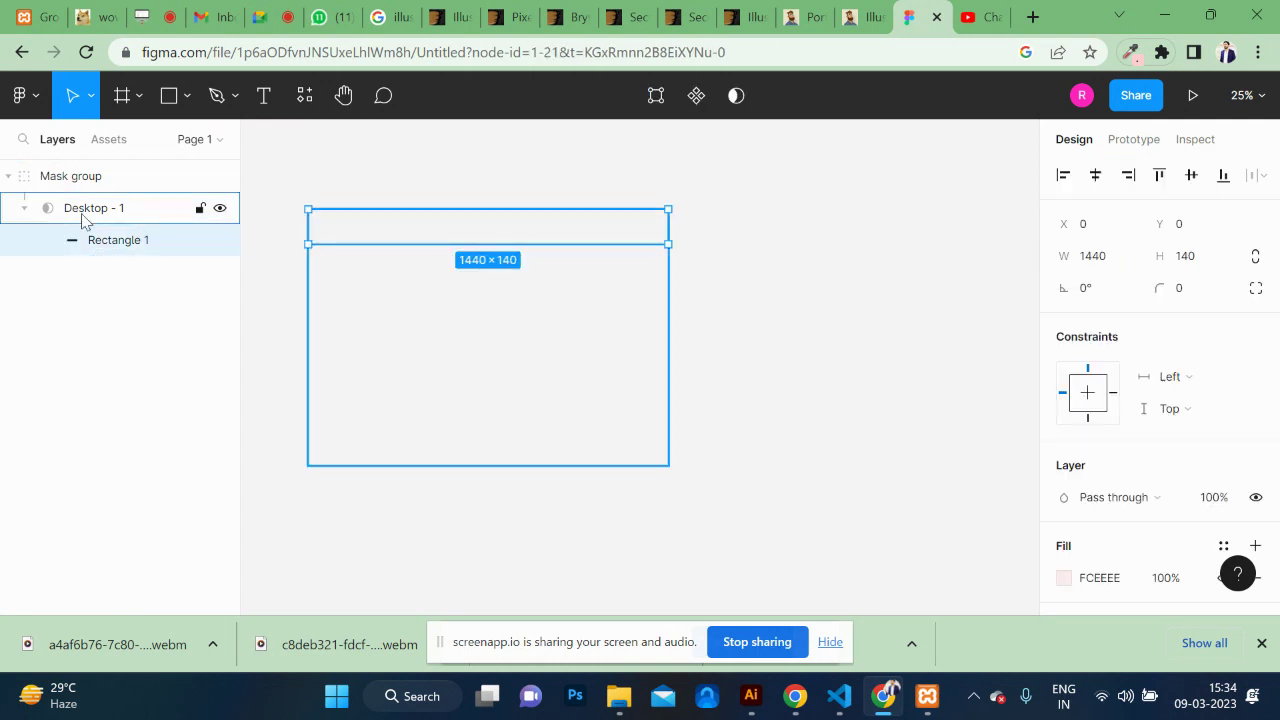
click(86, 208)
key(ctrl+z)
key(ctrl+z)
key(ctrl+z)
click(410, 287)
click(518, 333)
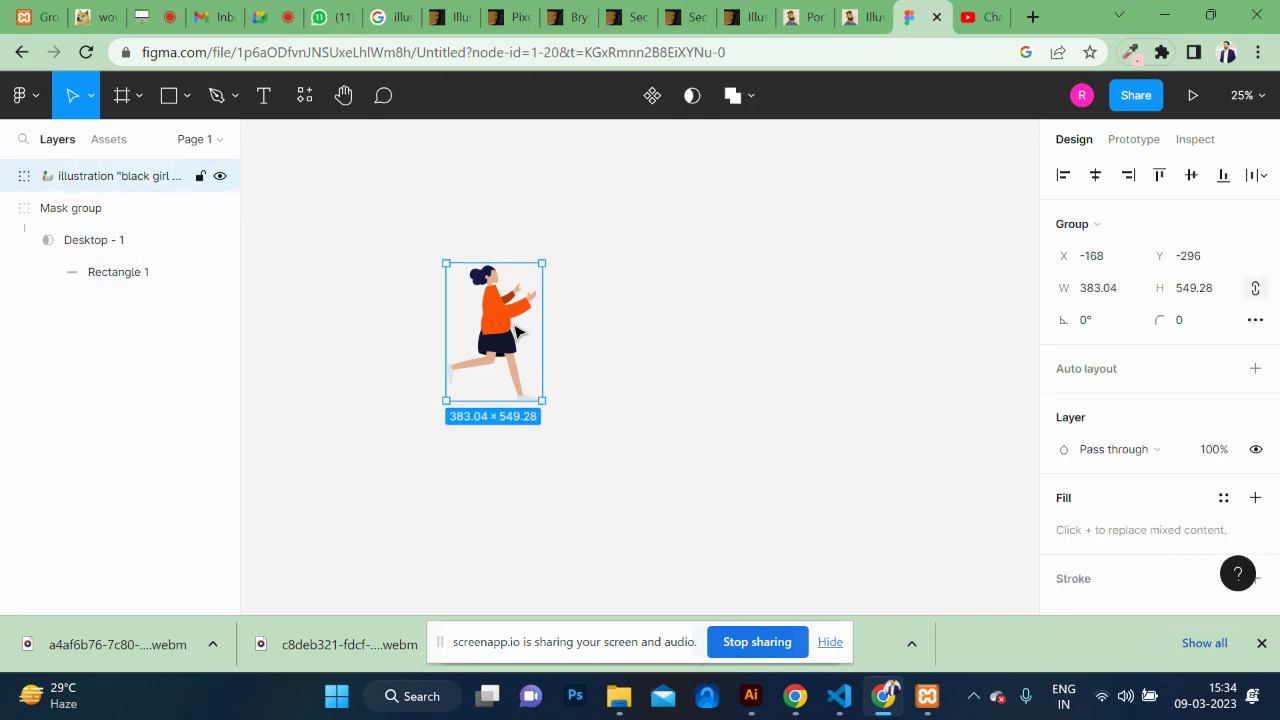
key(Delete)
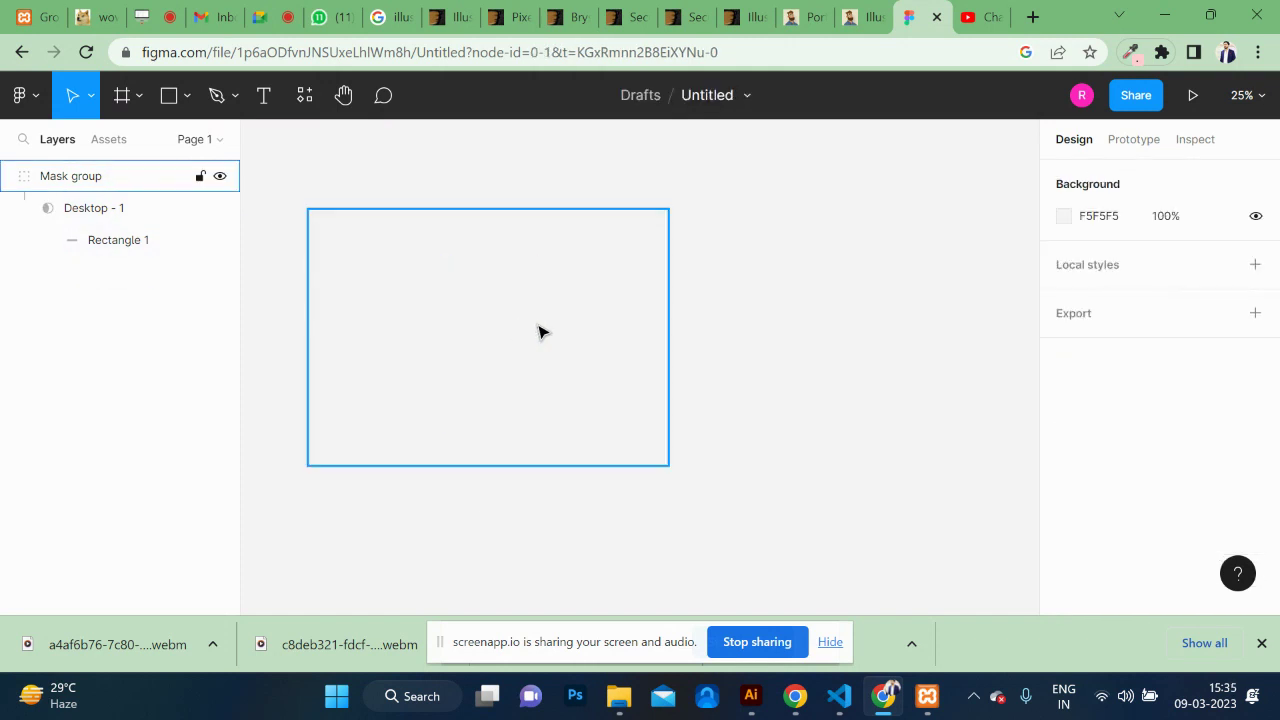
key(ctrl+z)
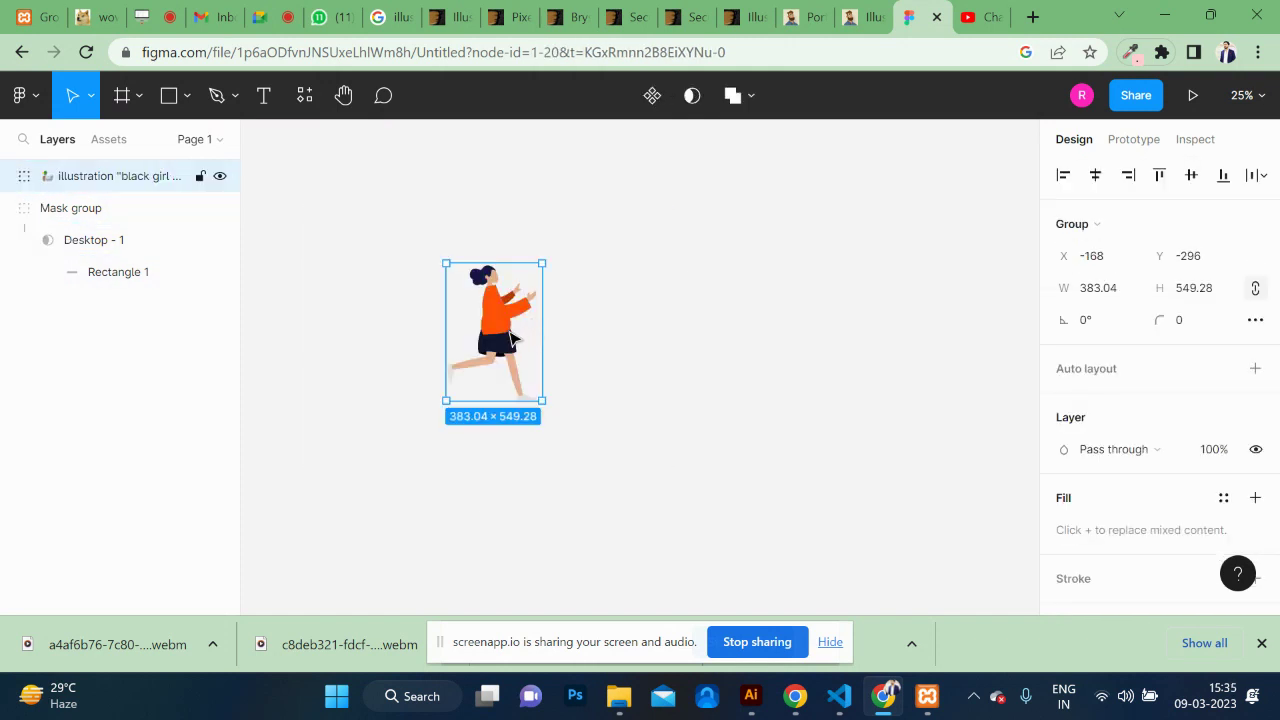
Step: Undo the masking so Desktop - 1 regains its grid, keeping the illustration inside
key(ctrl+z)
key(Escape)
ctrl+click(510, 338)
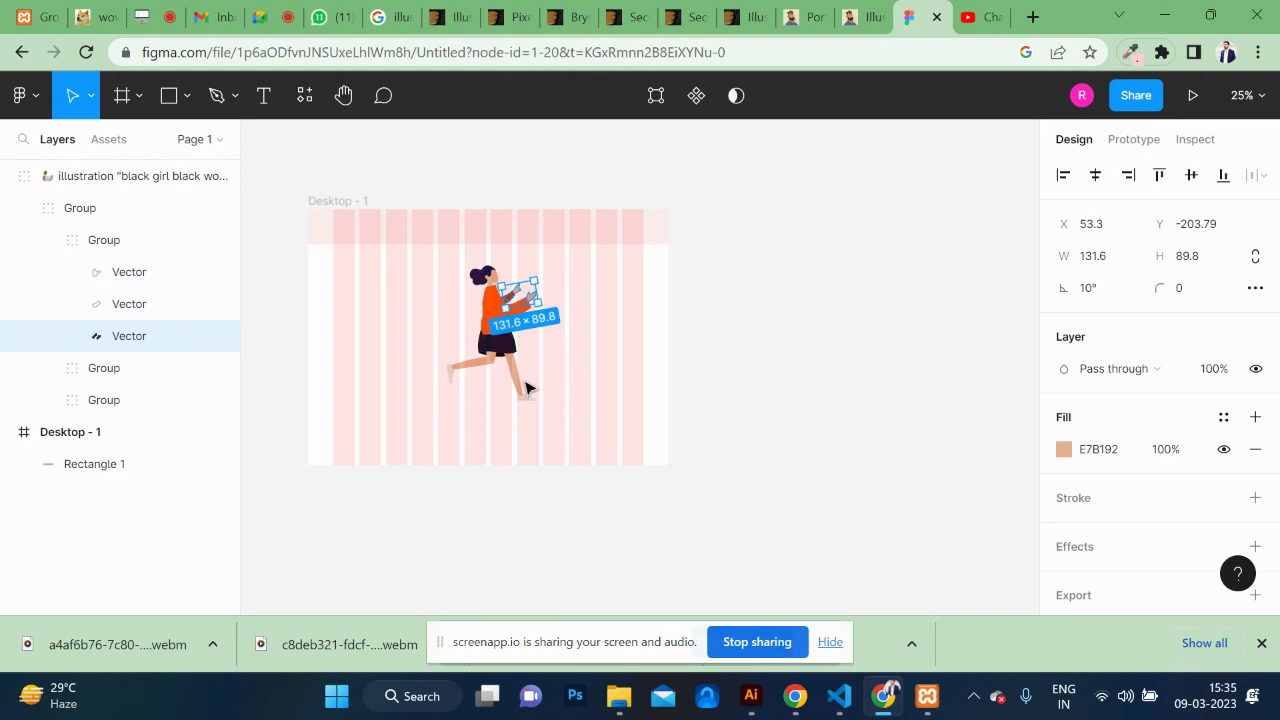
click(452, 350)
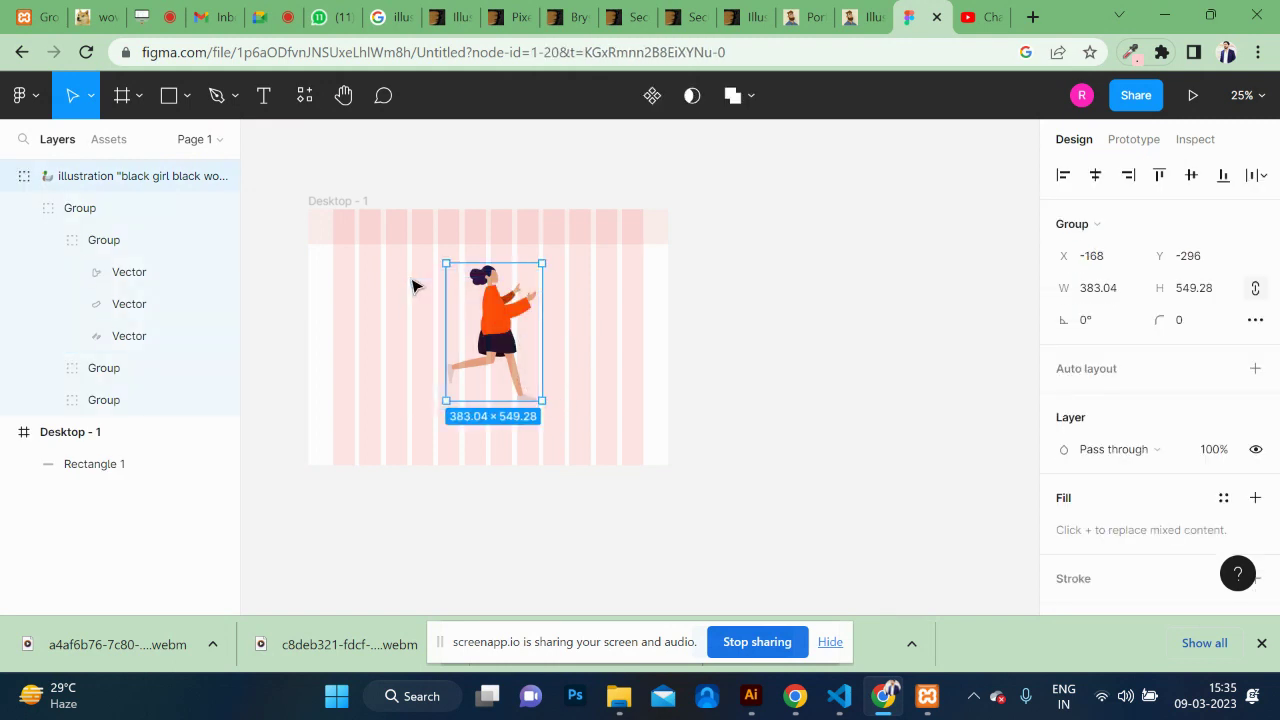
key(Delete)
key(ctrl+z)
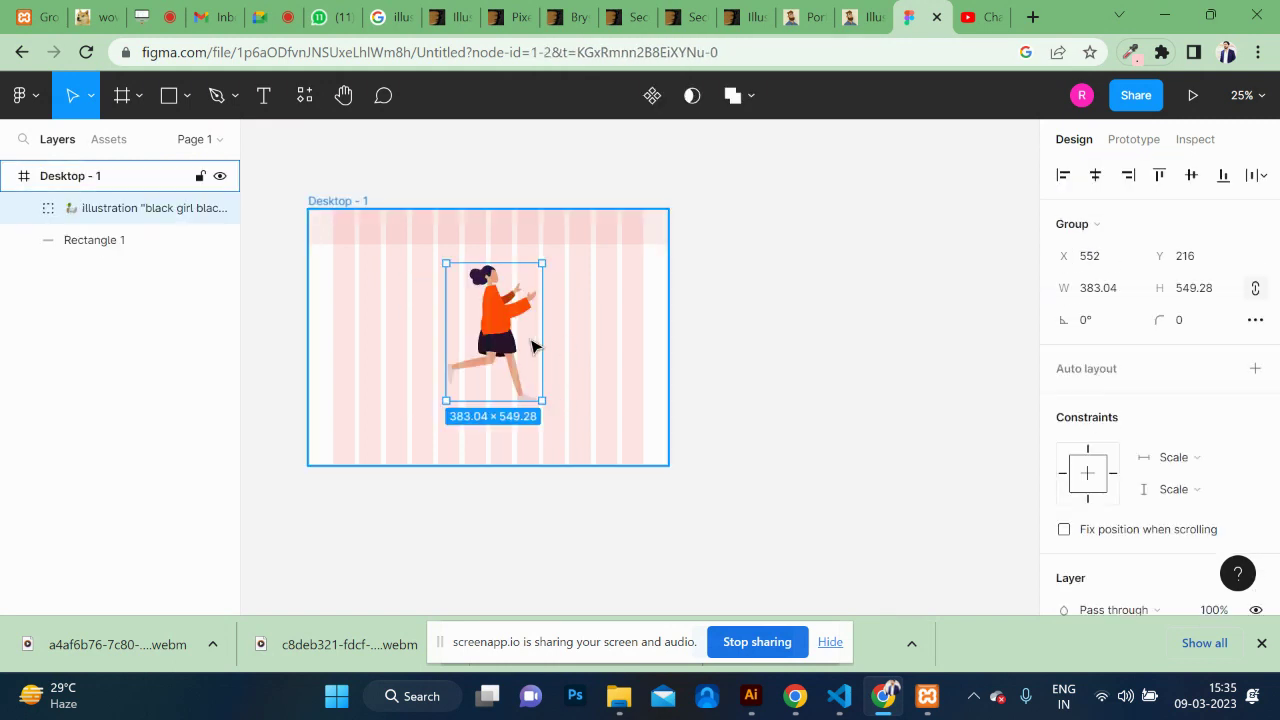
Step: Shrink the illustration, flip it horizontally with Shift+H and shift it up-right
drag(496, 322, 602, 316)
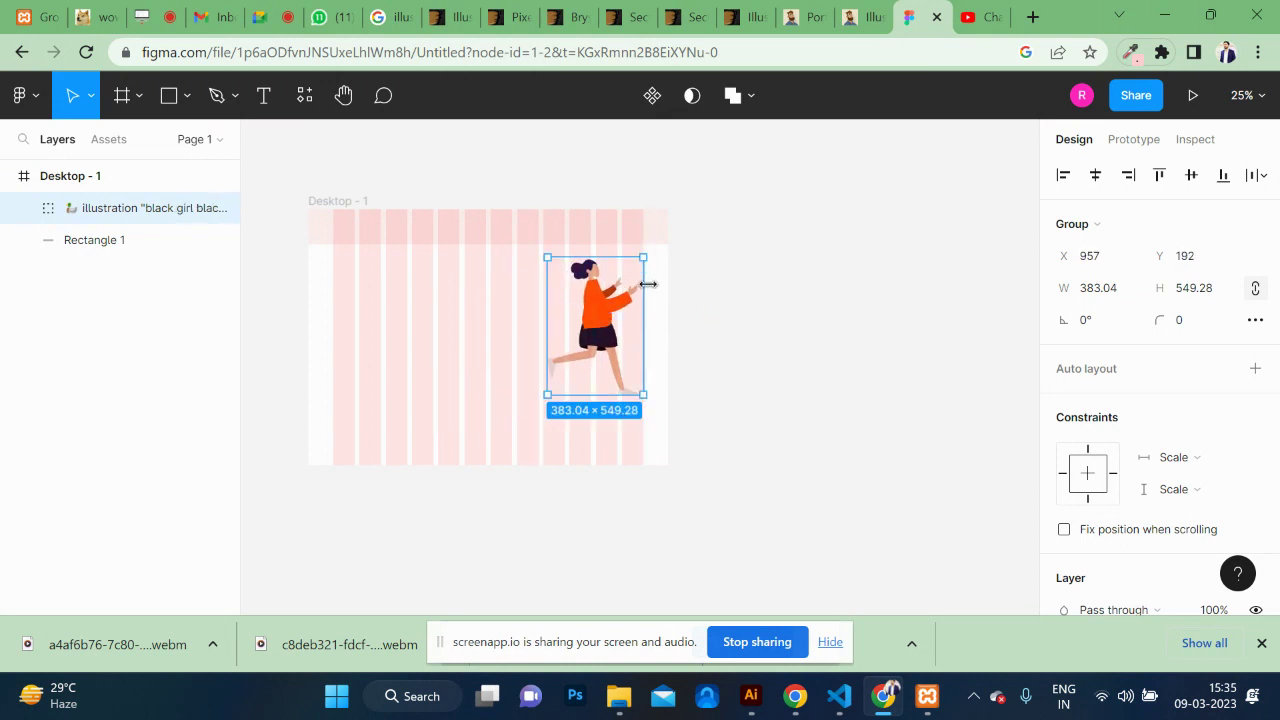
drag(645, 256, 628, 278)
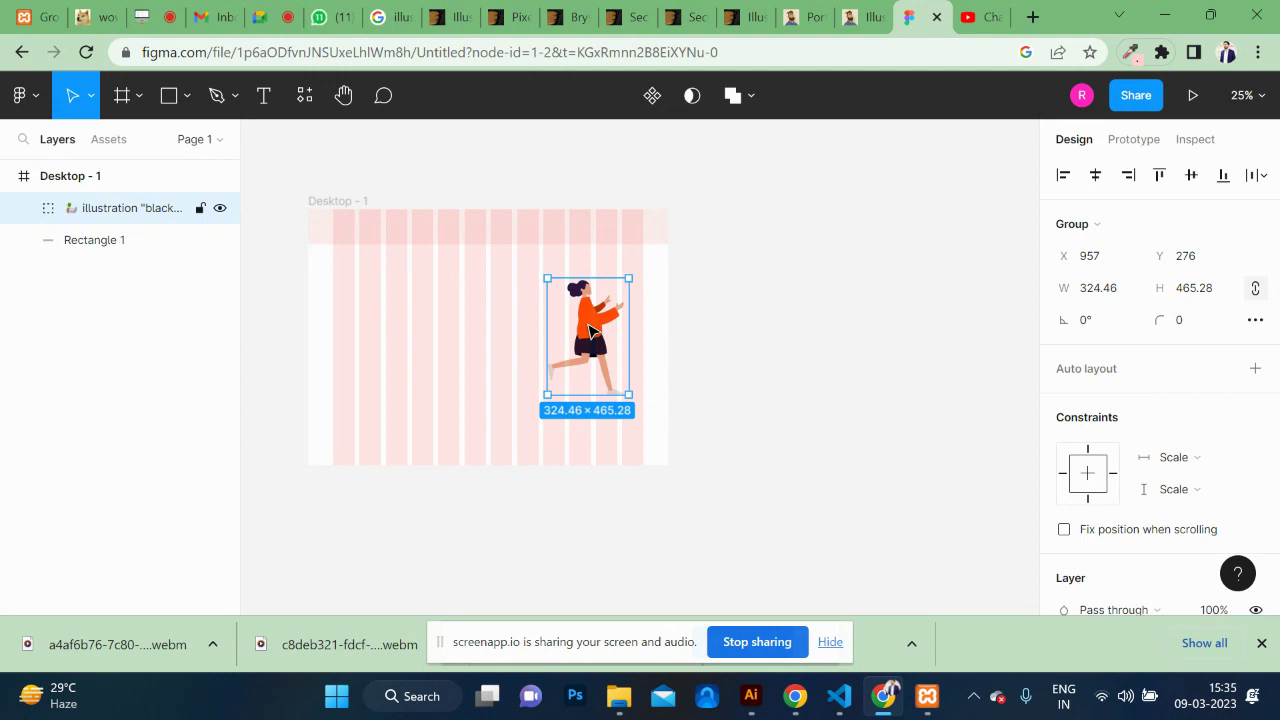
right_click(589, 331)
key(Escape)
key(shift+h)
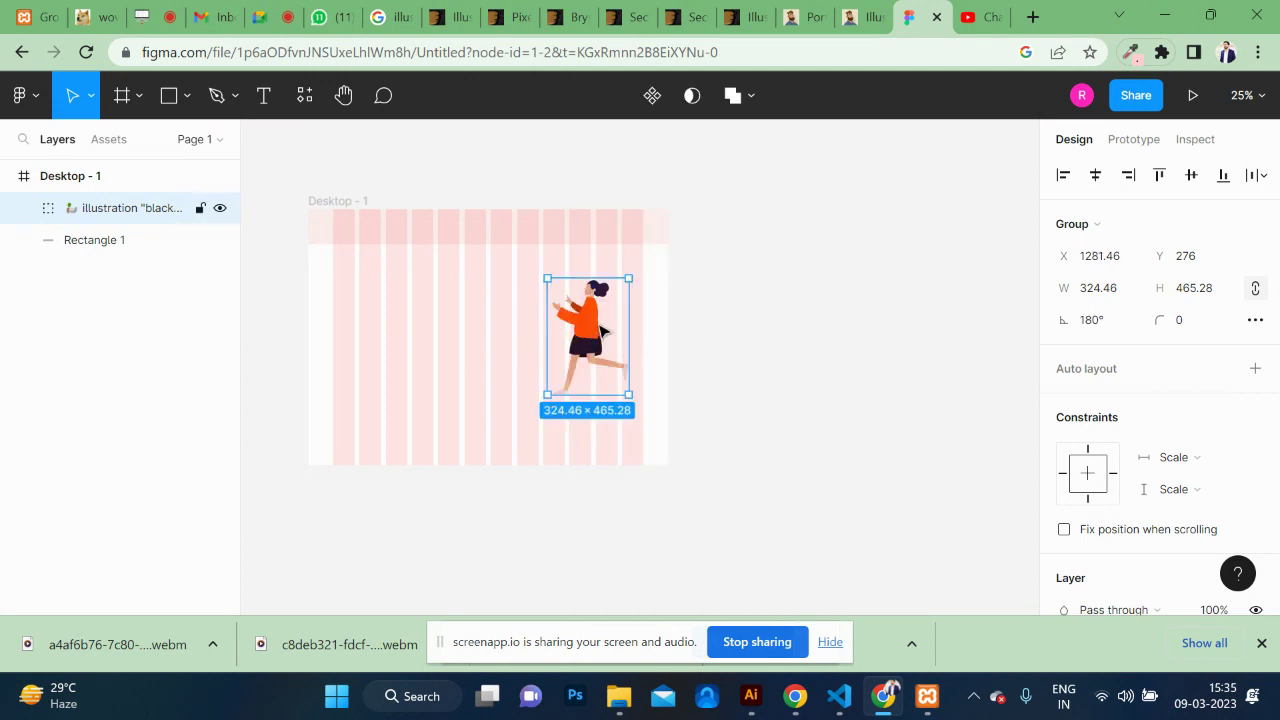
drag(601, 331, 605, 324)
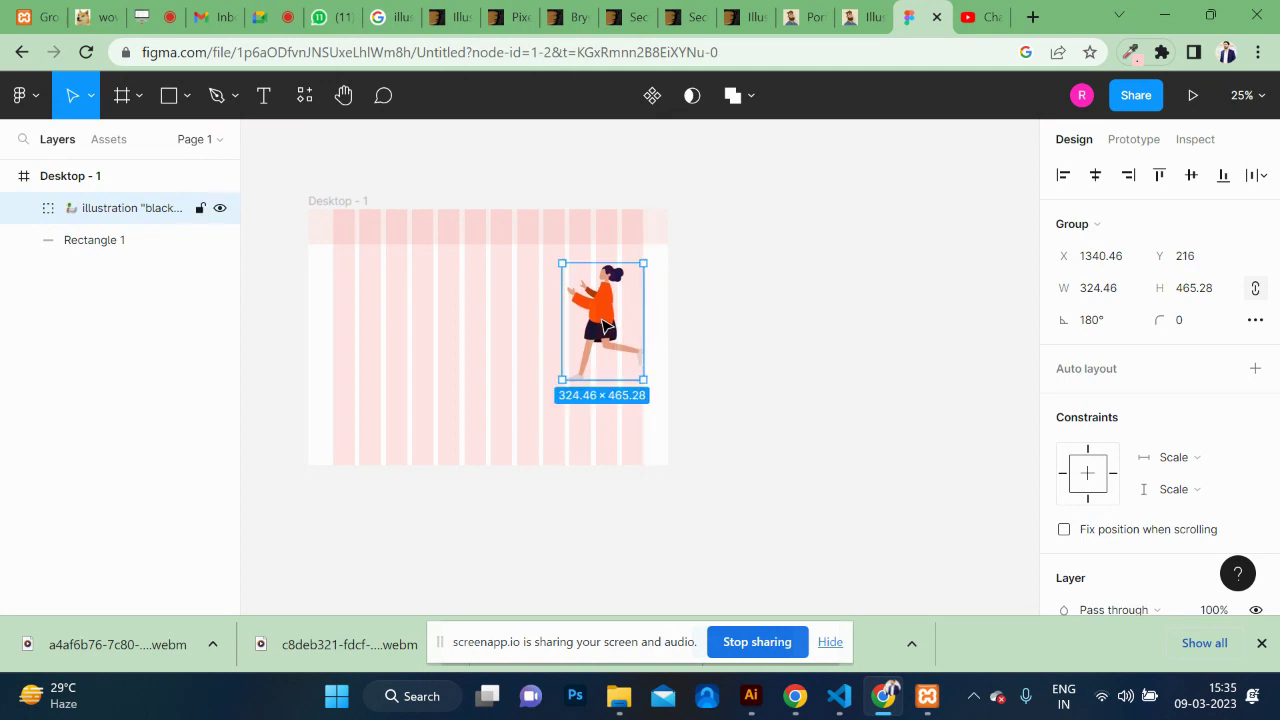
click(877, 380)
key(ctrl+equal)
key(ctrl+equal)
key(ctrl+equal)
key(ctrl+minus)
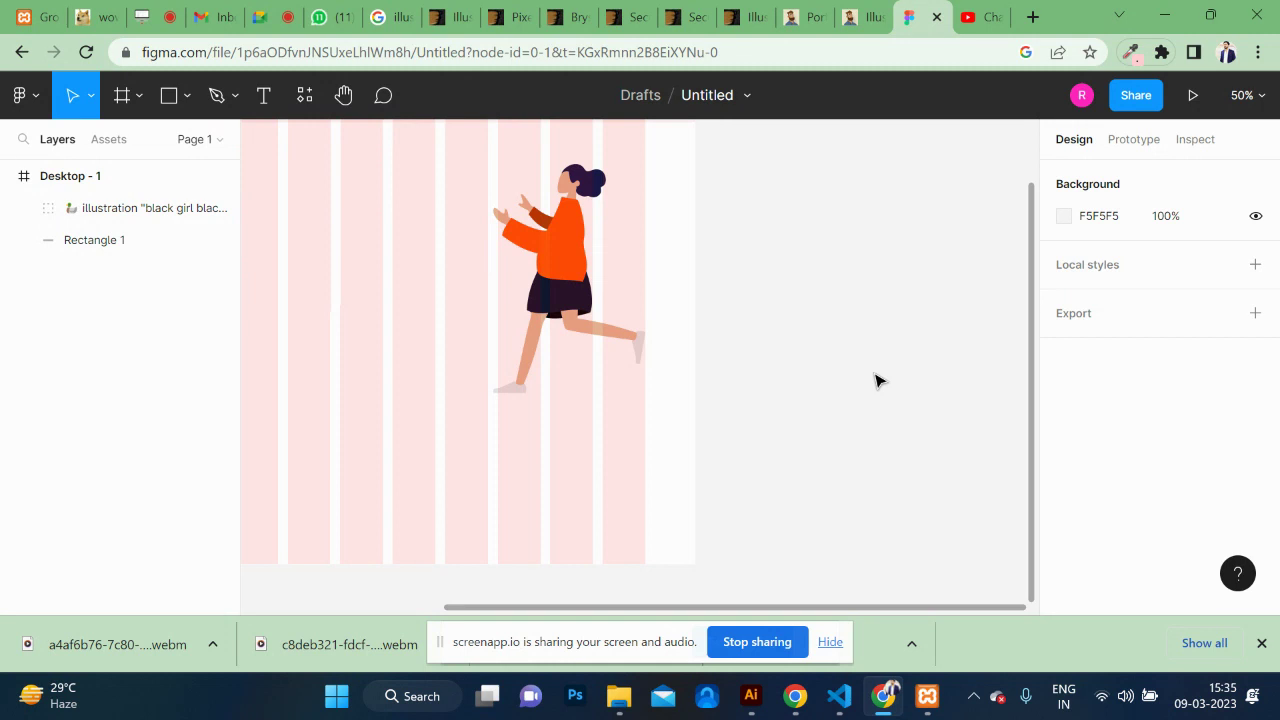
Step: Drag the flipped illustration right until it snaps to the frame's right edge
key(ctrl+minus)
key(ctrl+minus)
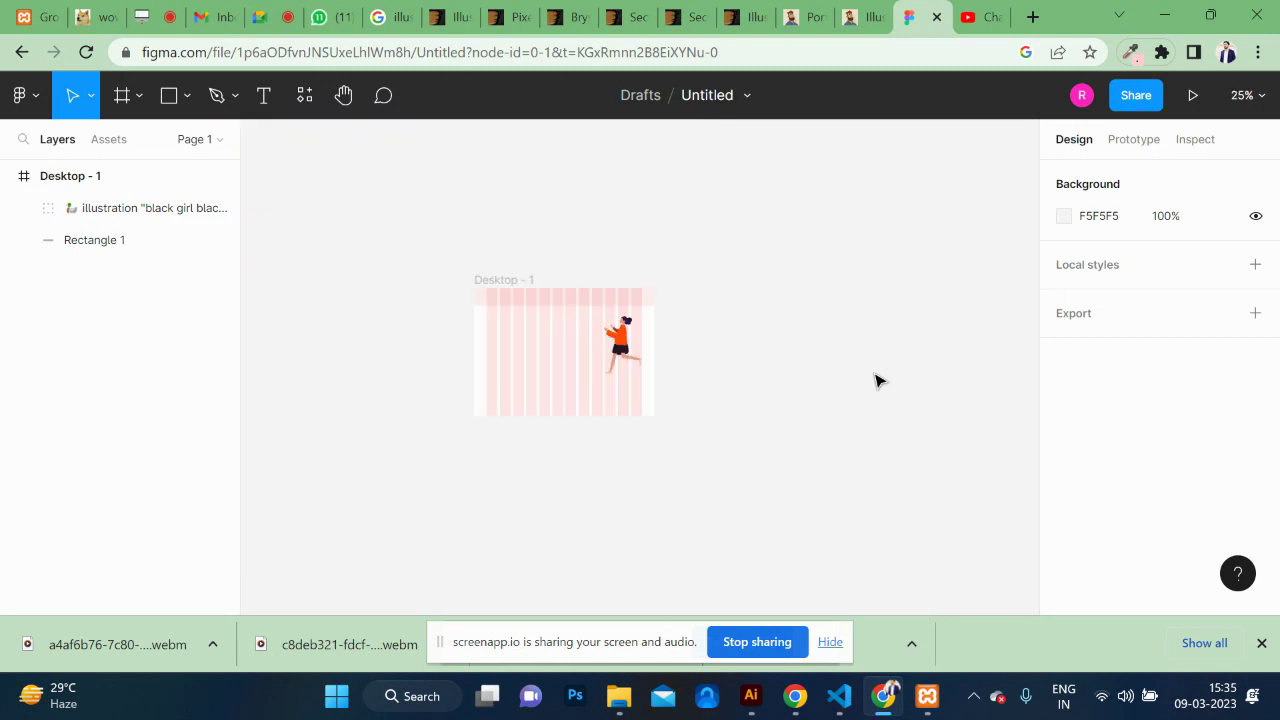
key(ctrl+plus)
key(ctrl+plus)
key(ctrl+minus)
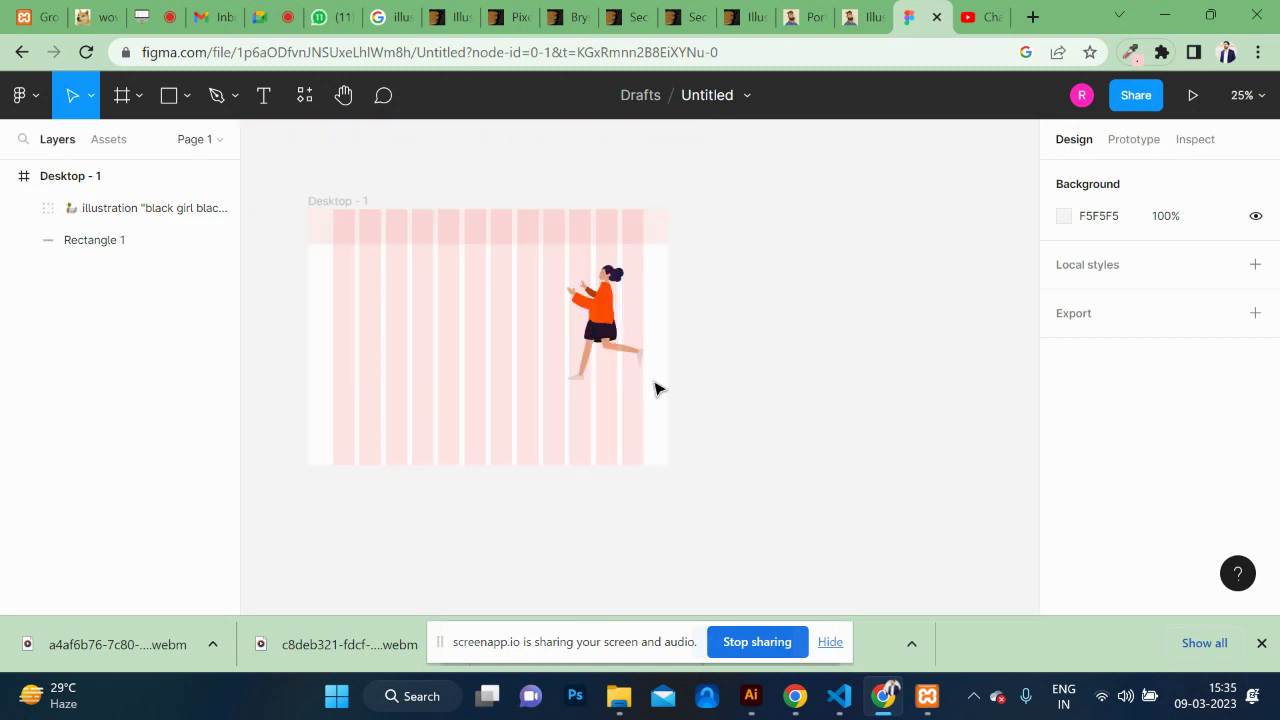
drag(607, 345, 632, 345)
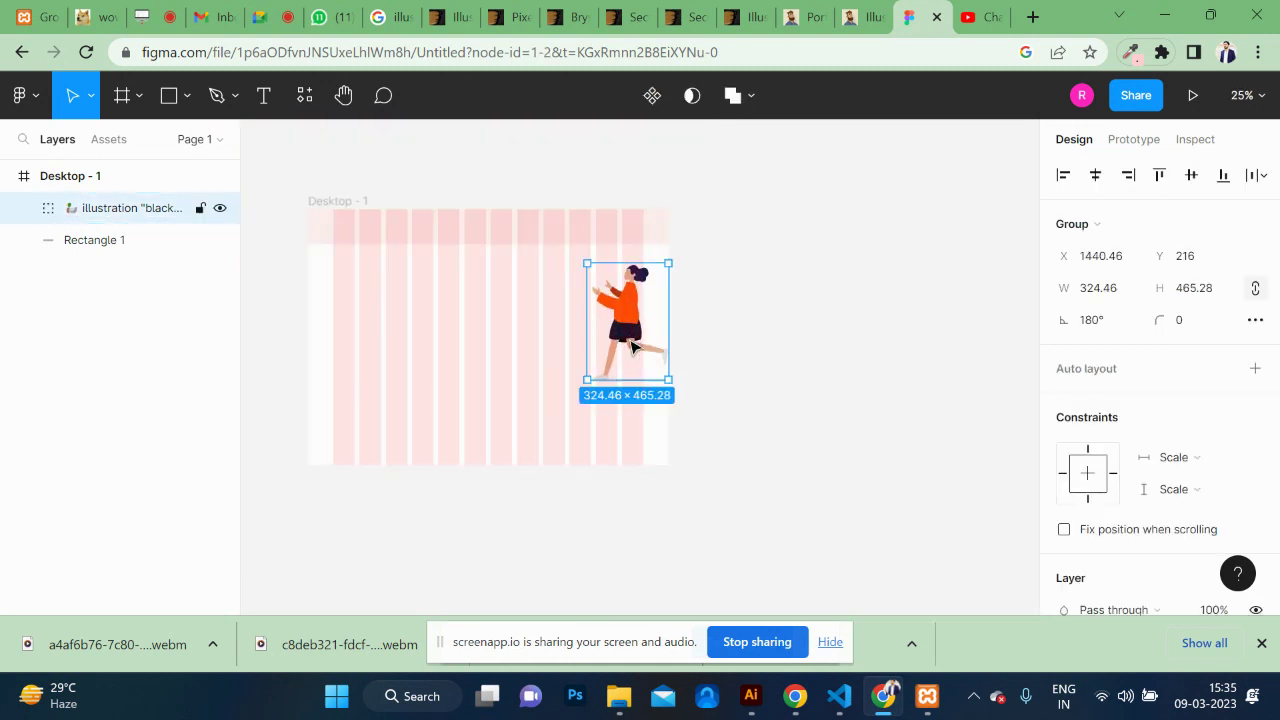
Step: Stretch the pink rectangle down to 1440×756 to serve as the backdrop
click(833, 398)
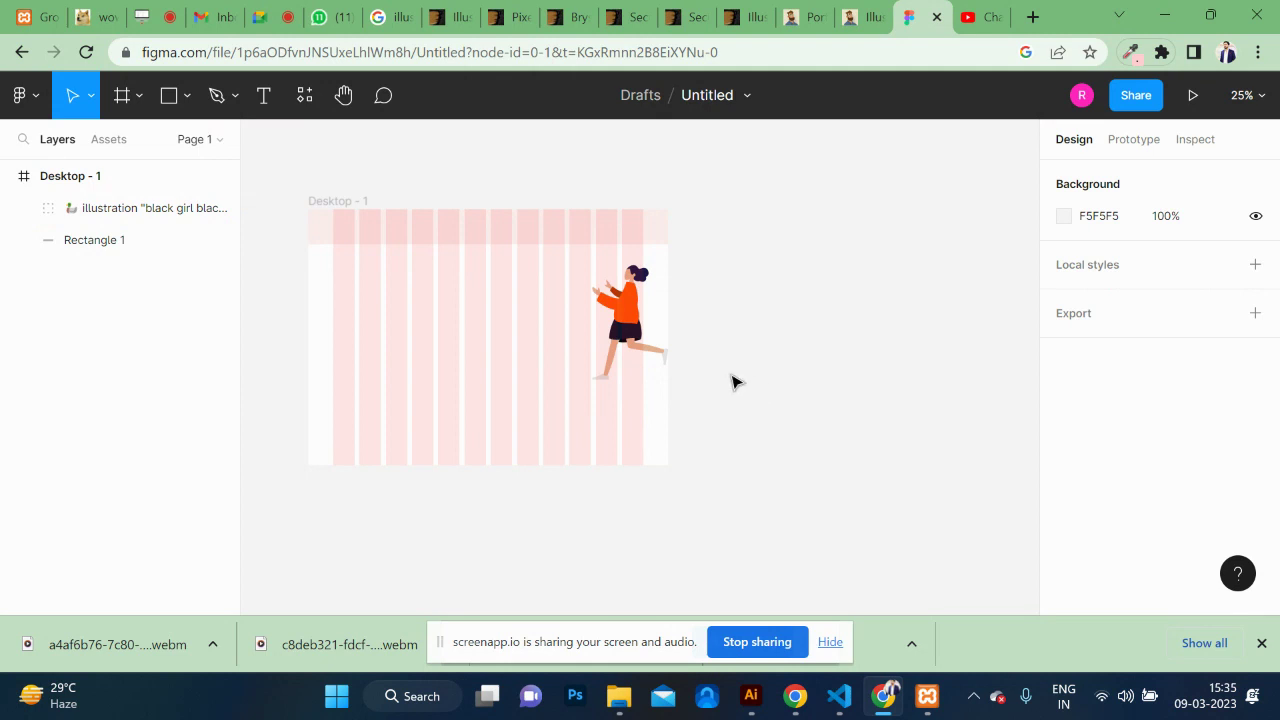
drag(632, 328, 632, 334)
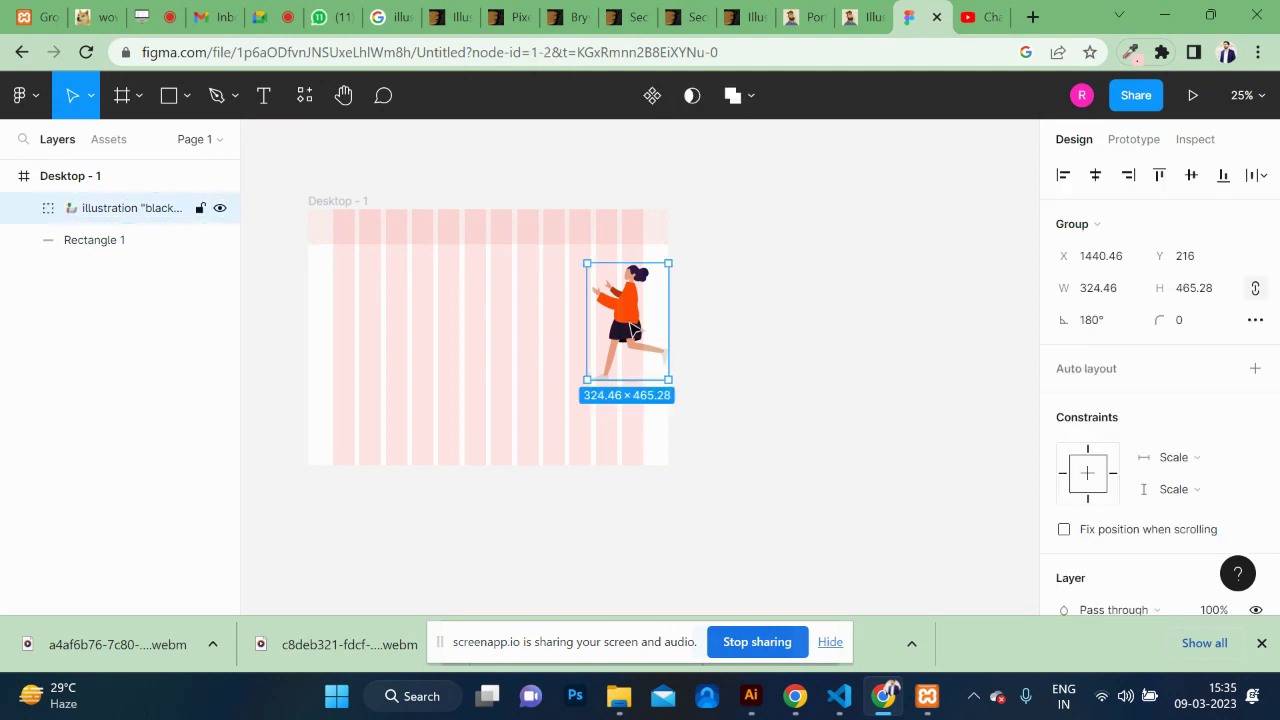
click(562, 242)
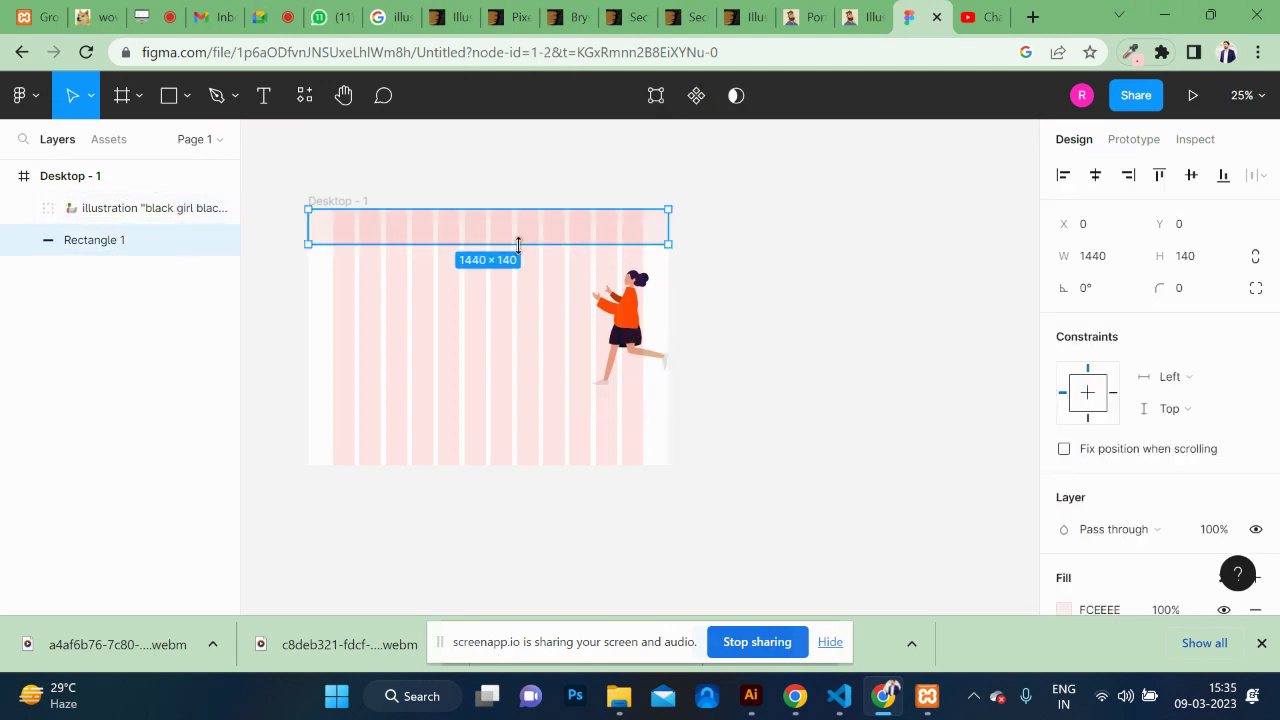
drag(491, 242, 509, 398)
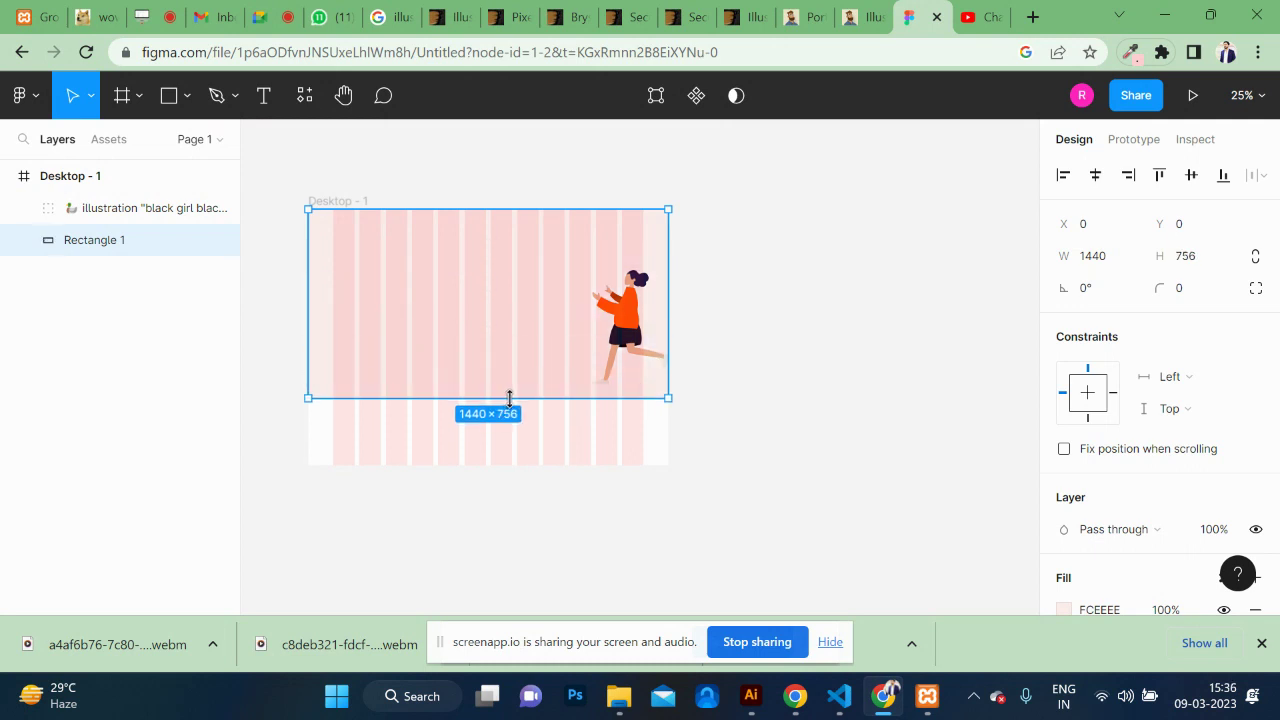
click(903, 320)
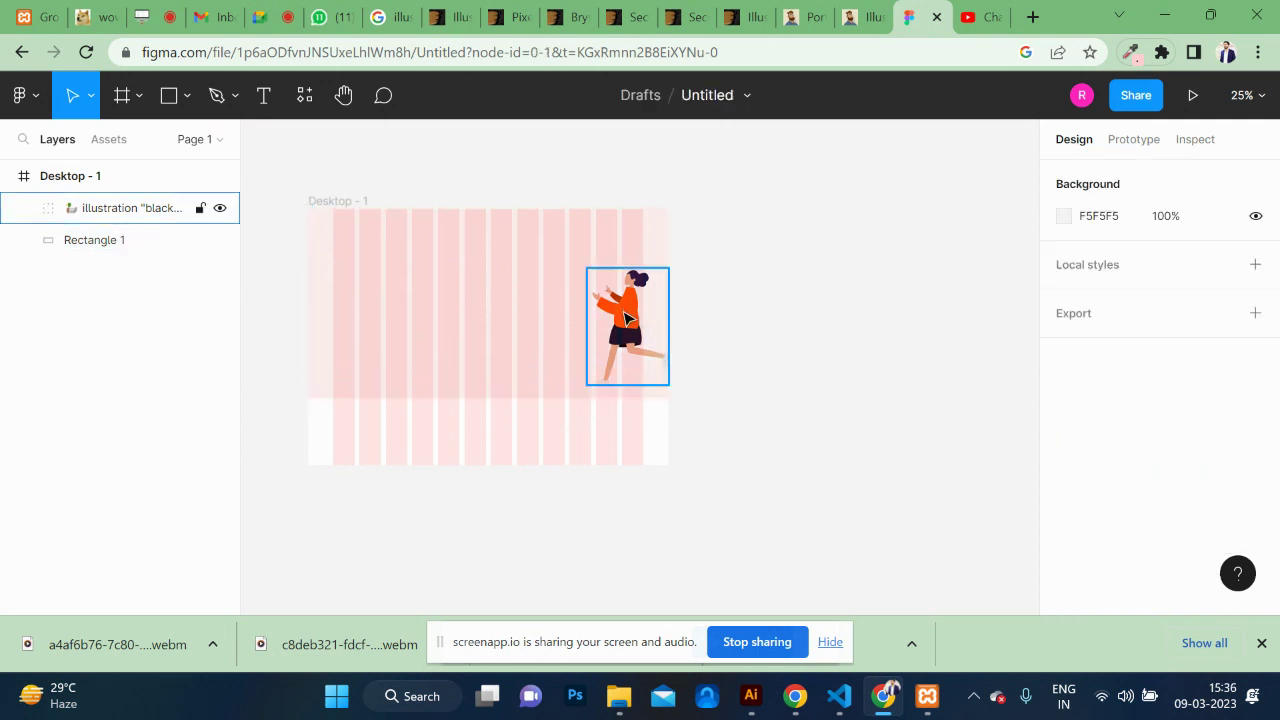
Step: Move the running-girl illustration up onto the pink area, to Y 145
drag(625, 318, 622, 295)
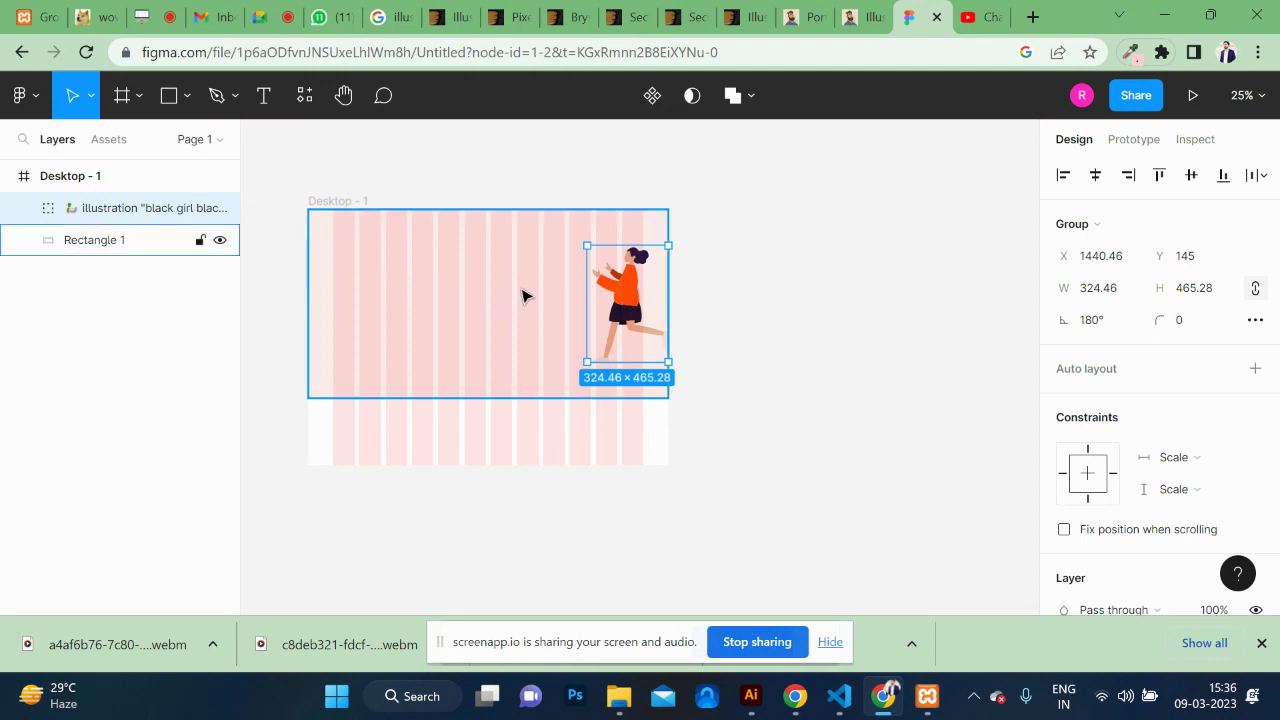
key(shift+0)
scroll(522, 295, up, 3)
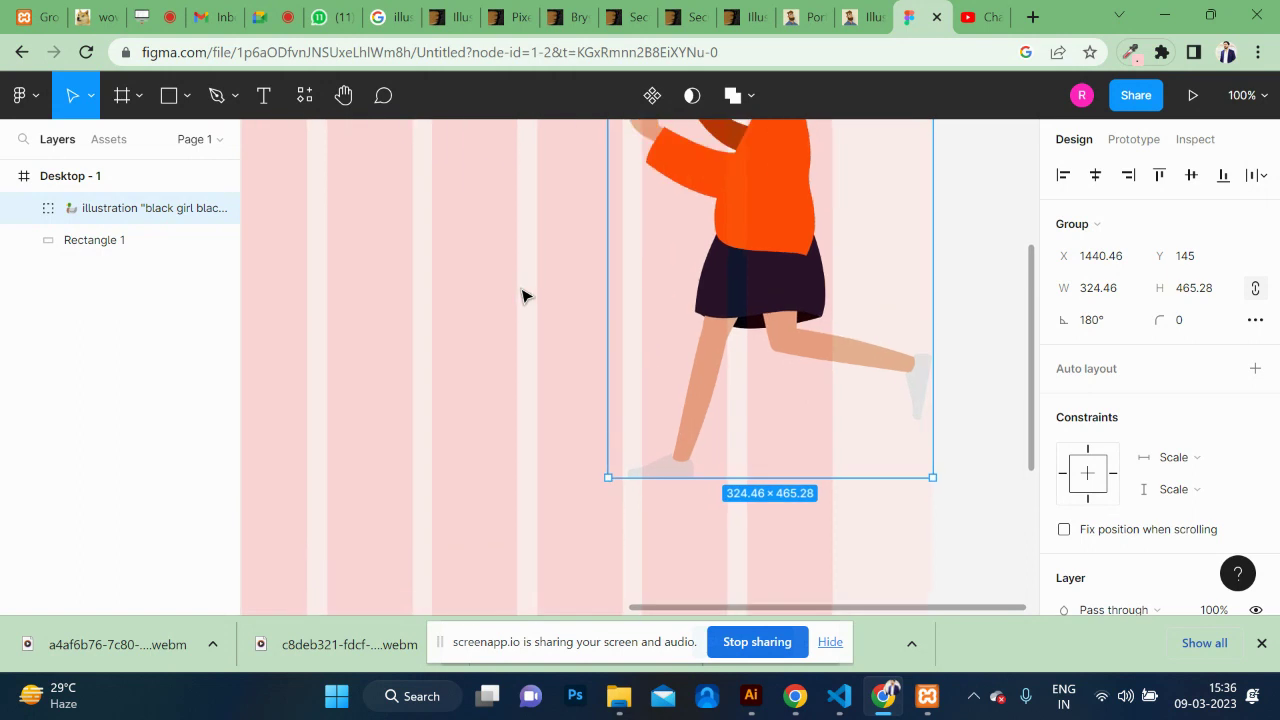
scroll(522, 295, left, 5)
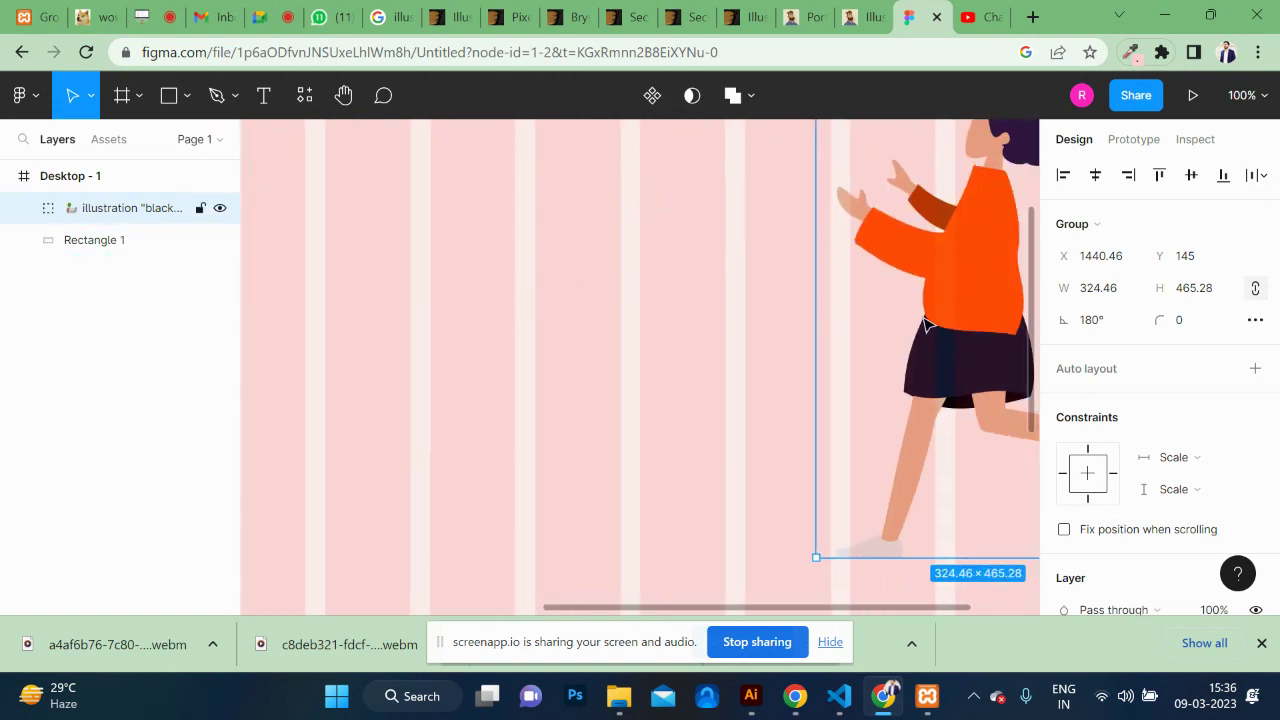
key(minus)
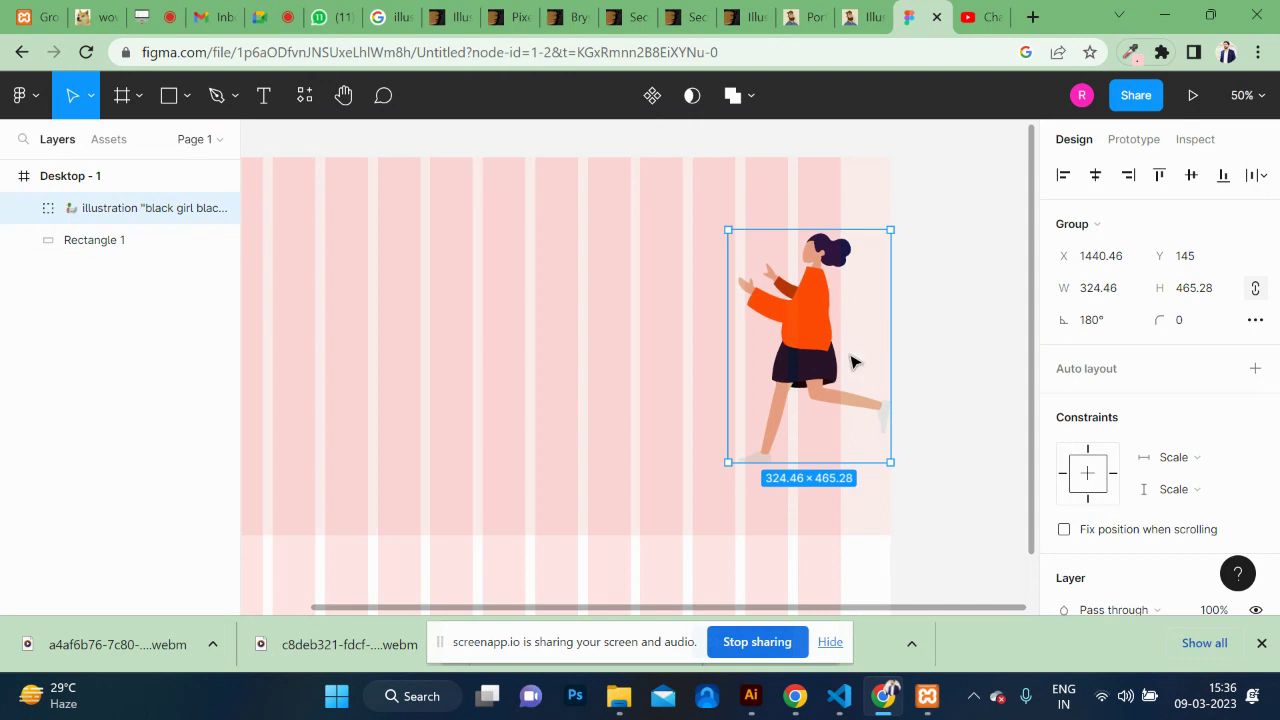
click(172, 97)
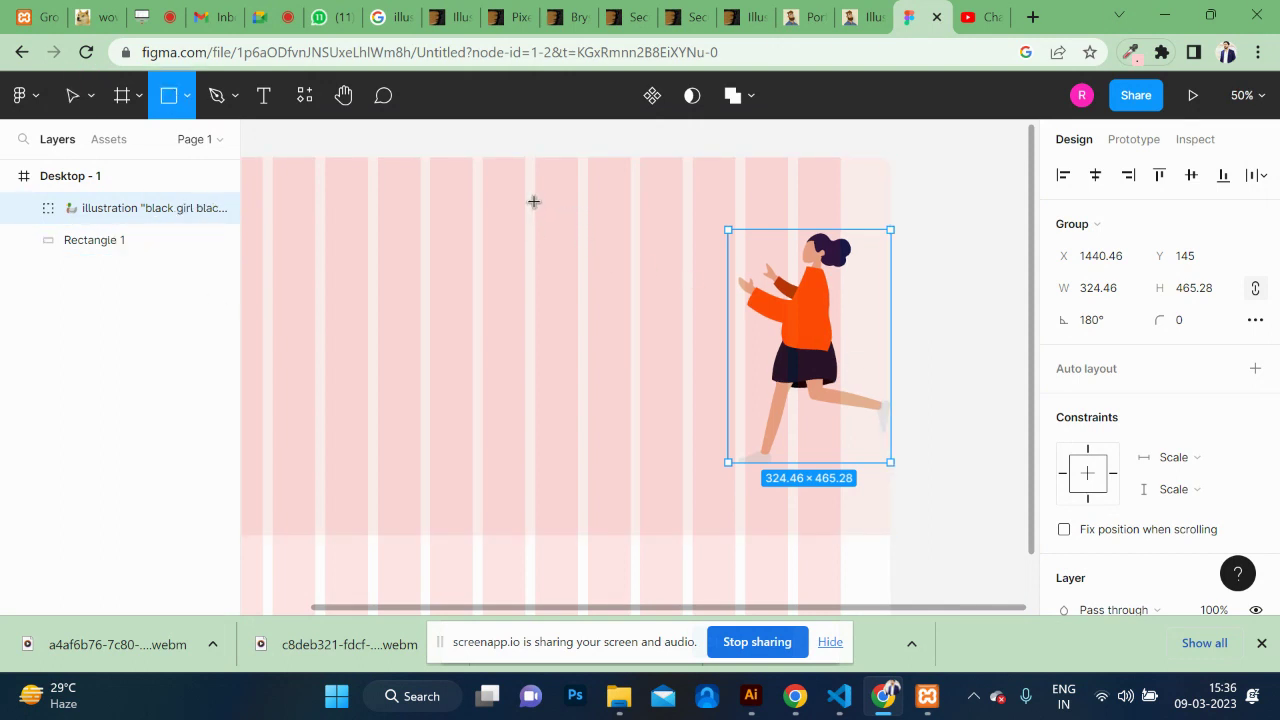
Step: Draw a 473×582 card rectangle and give it a pure white FFFFFF fill
drag(534, 201, 772, 462)
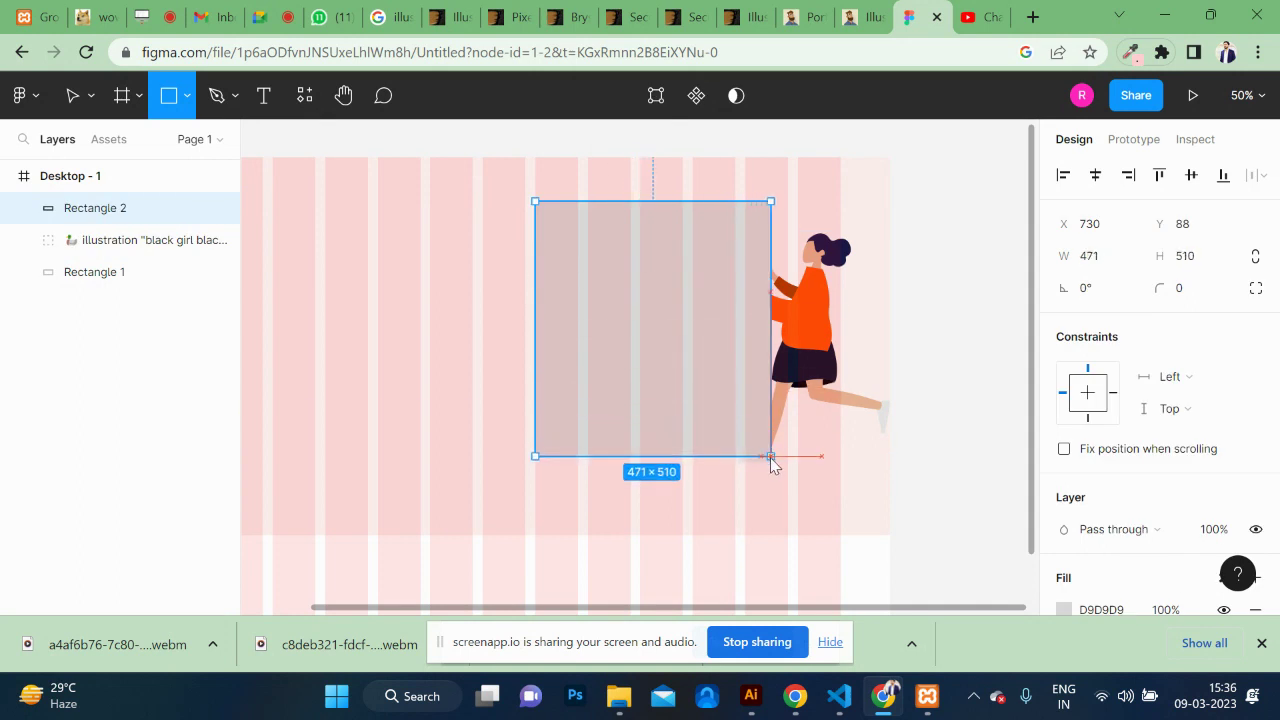
mouse_move(773, 470)
mouse_down()
mouse_move(771, 490)
mouse_move(762, 484)
mouse_up()
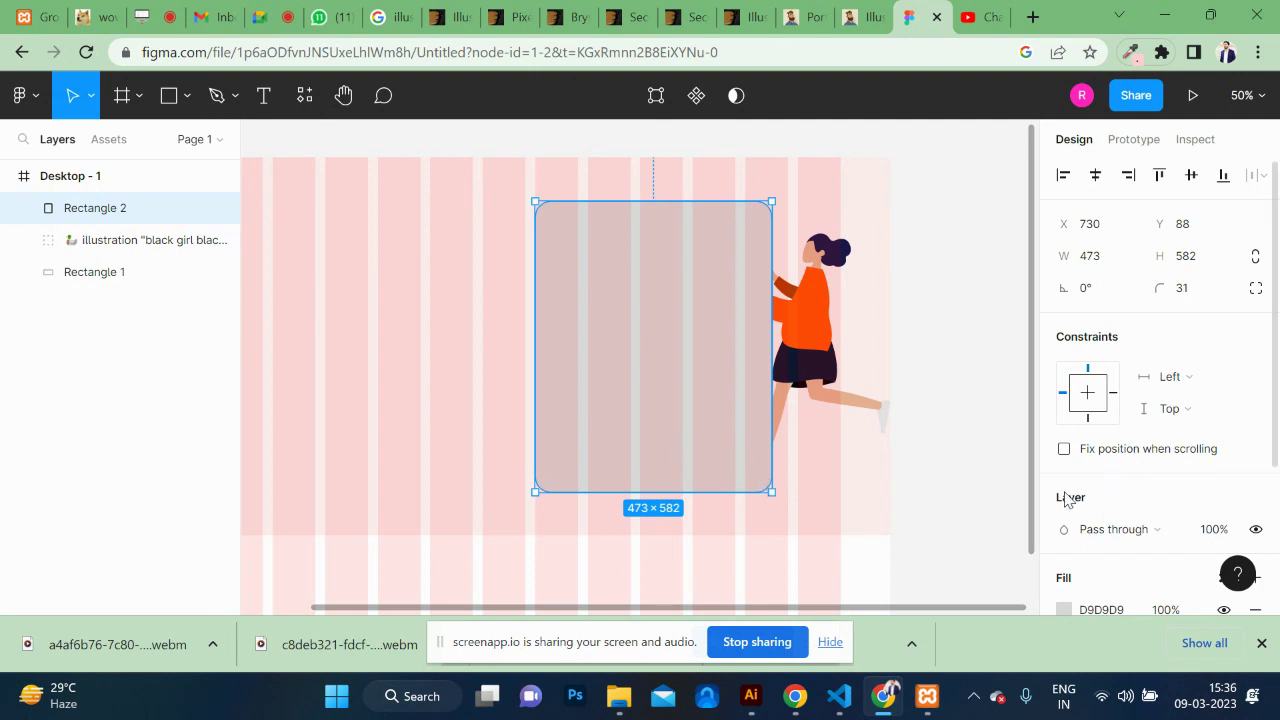
scroll(1157, 557, down, 2)
scroll(1100, 500, down, 2)
click(1064, 441)
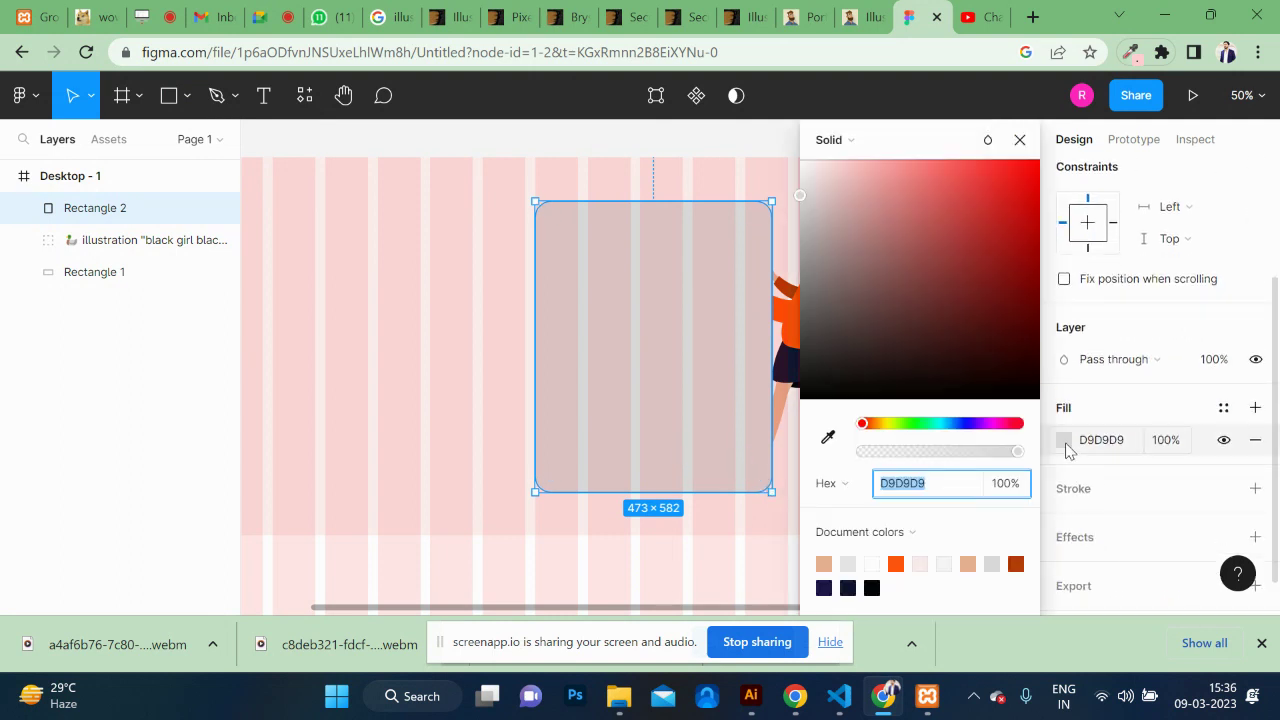
drag(855, 180, 799, 157)
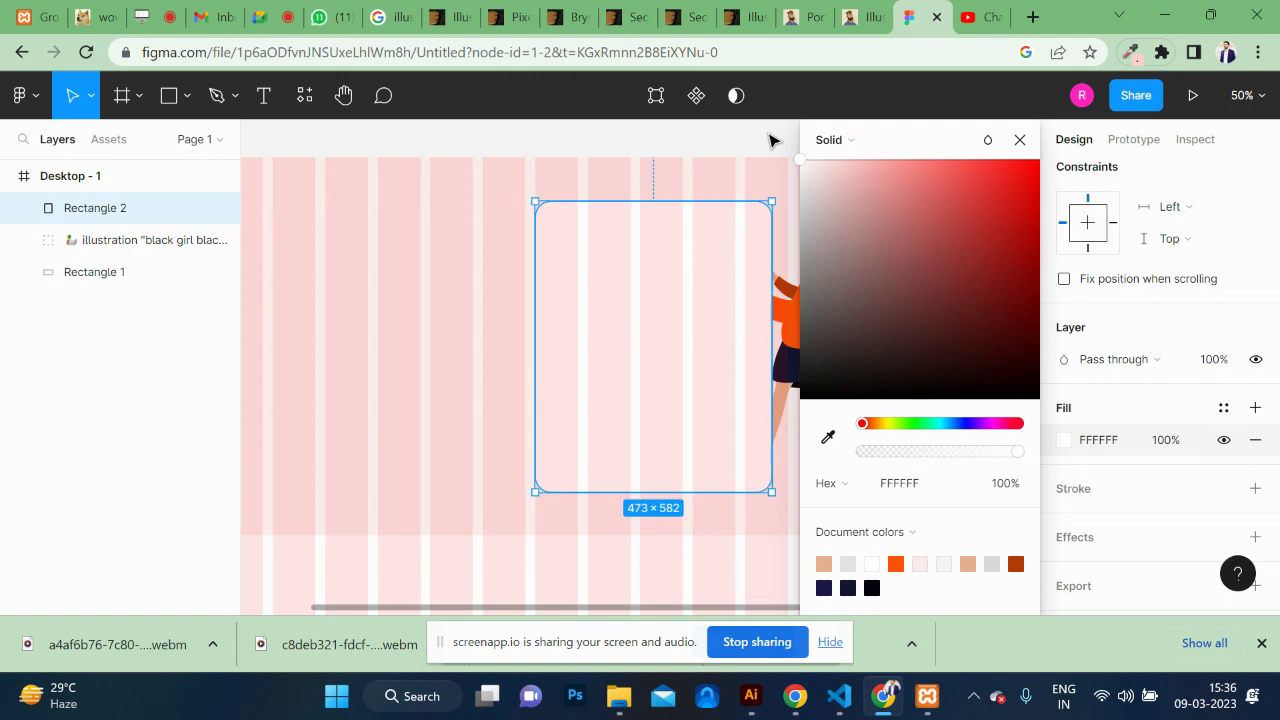
Step: Send the white Rectangle 2 card behind the running-girl illustration
click(790, 330)
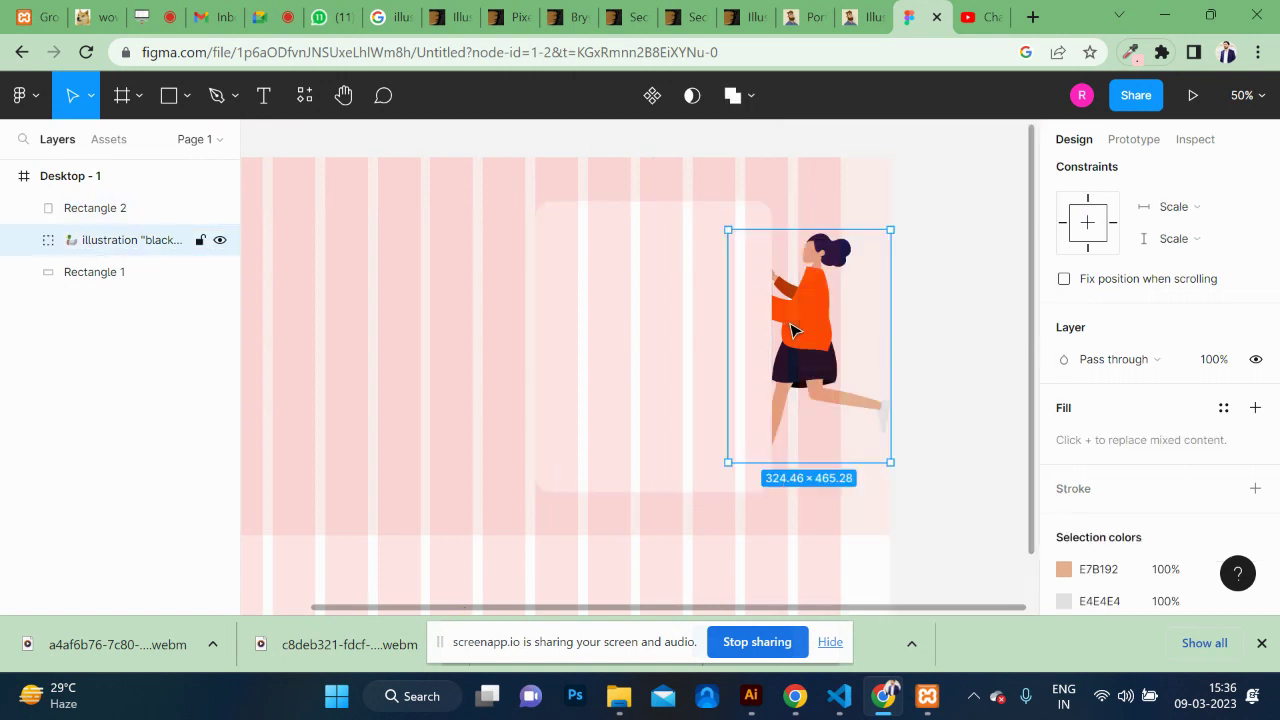
click(685, 332)
key(ctrl+bracketleft)
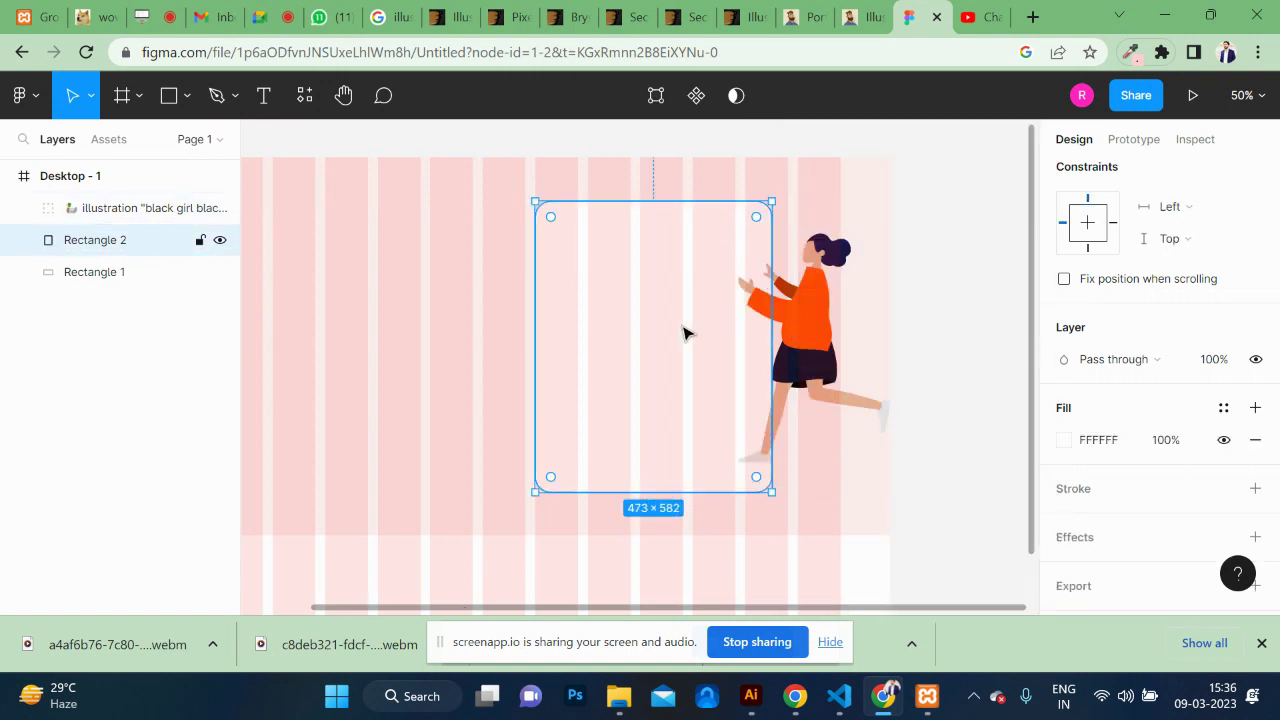
Step: Drill into the illustration's groups and select the figure's arm shapes
click(795, 298)
double_click(795, 298)
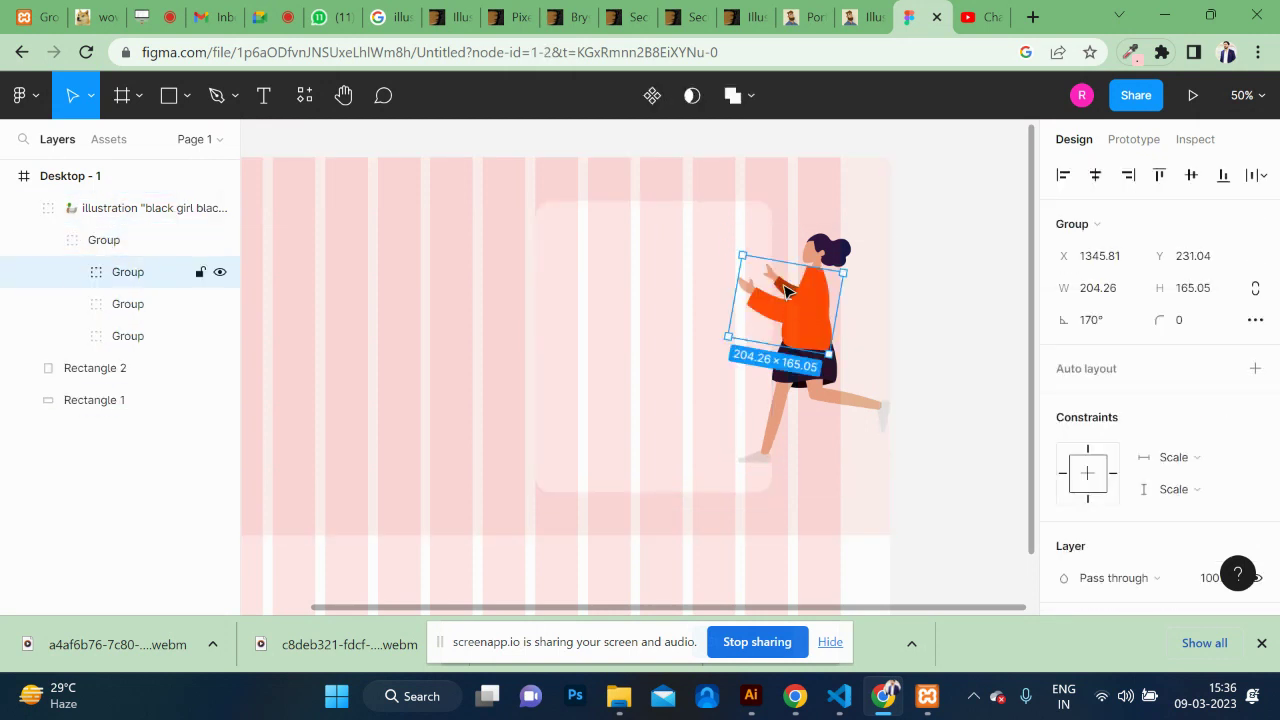
double_click(786, 291)
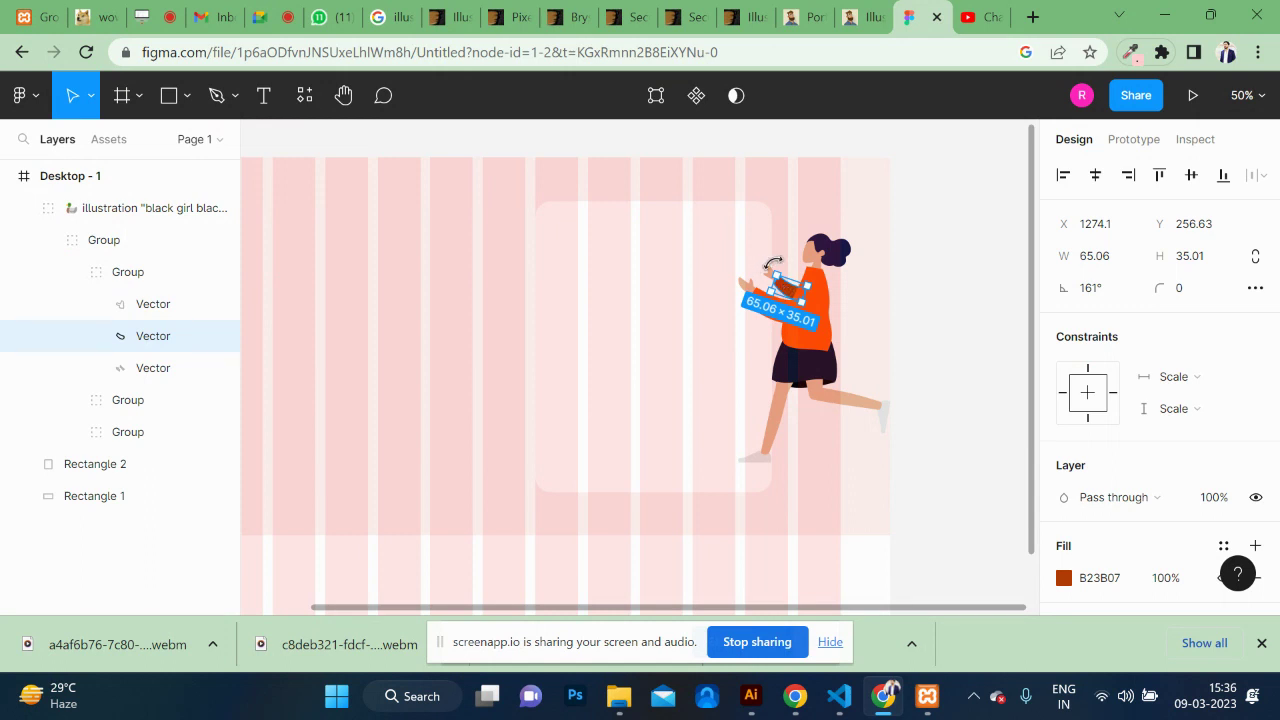
scroll(771, 276, up, 5)
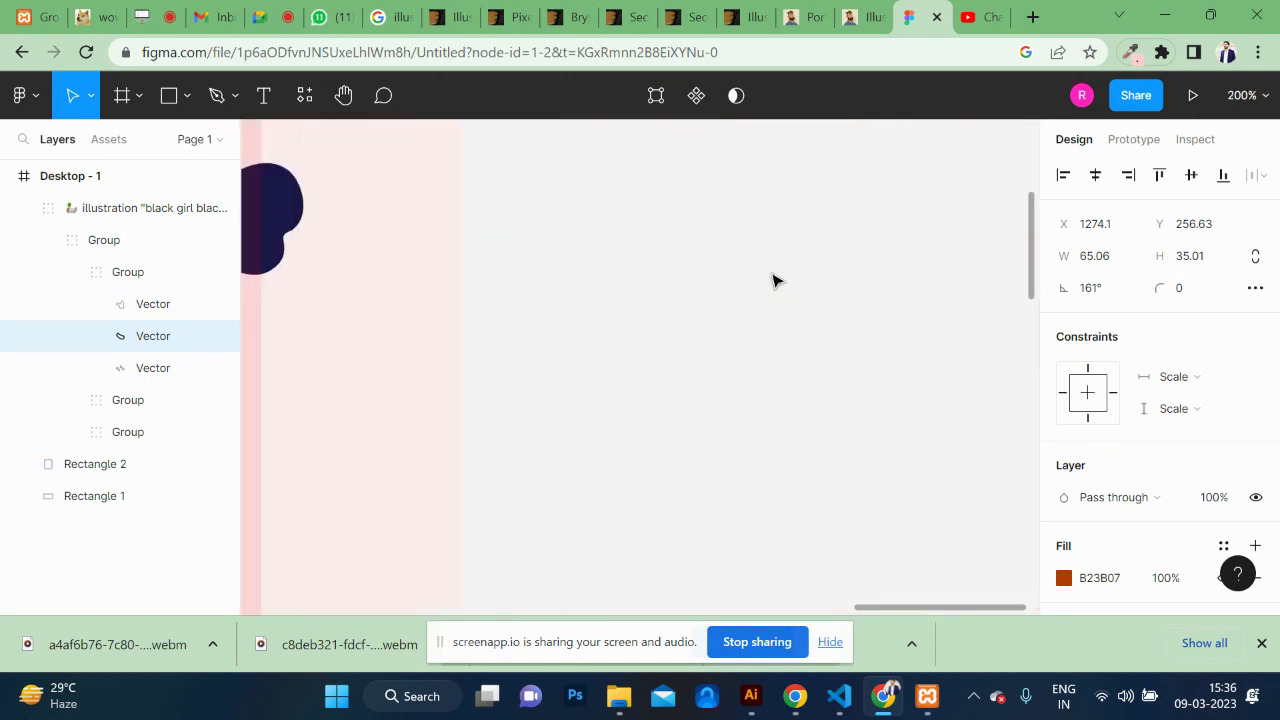
scroll(777, 281, left, 2)
shift+click(586, 381)
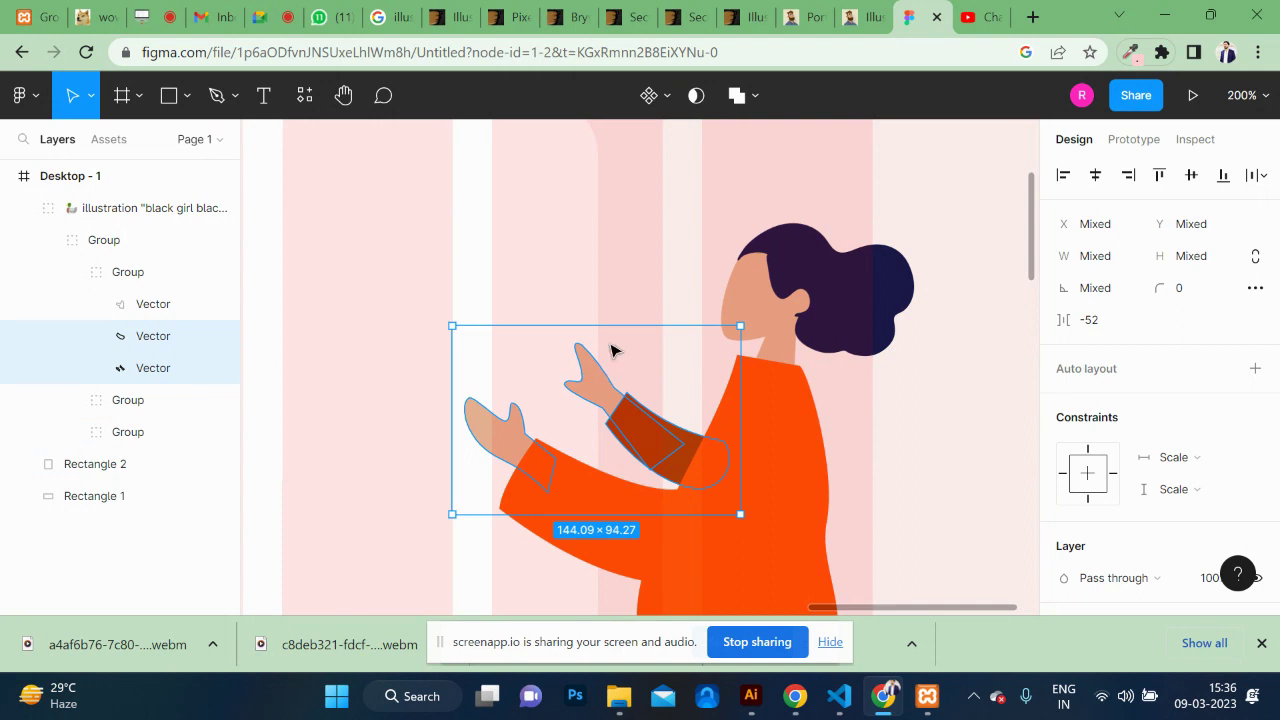
Step: Edit the points of the figure's hand shape, then reselect the white card
click(617, 288)
click(595, 378)
double_click(590, 382)
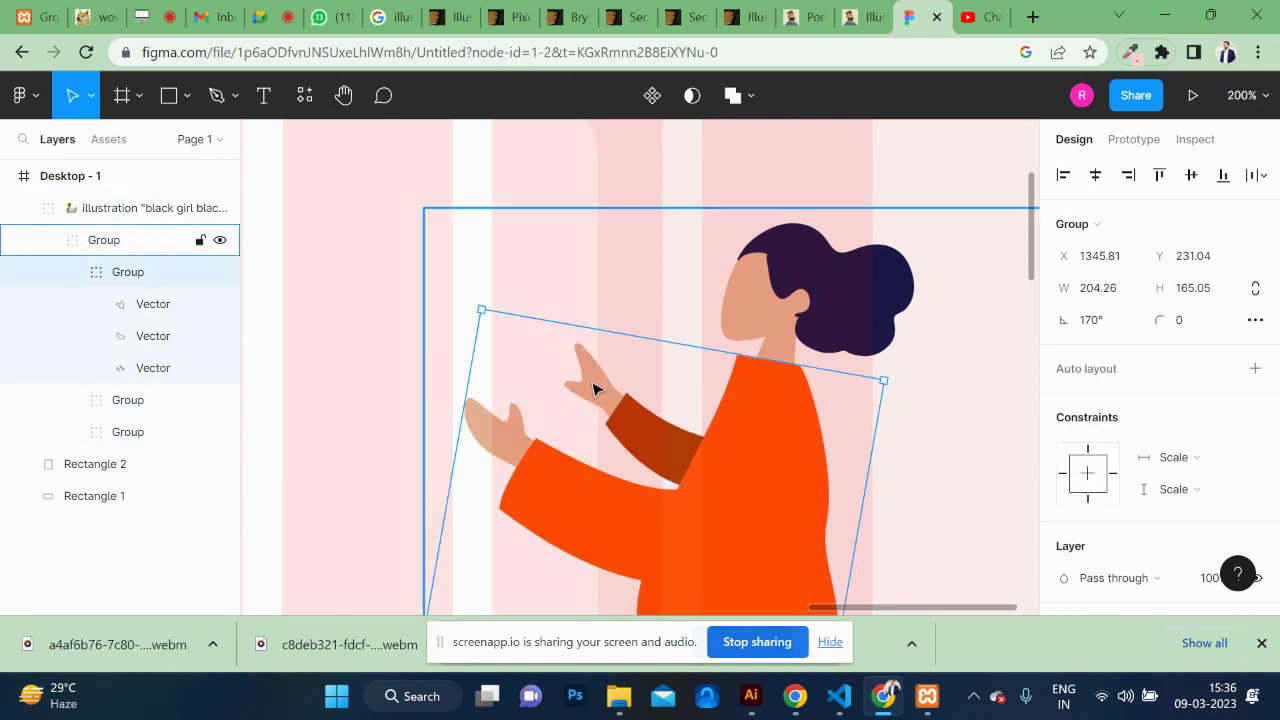
double_click(592, 388)
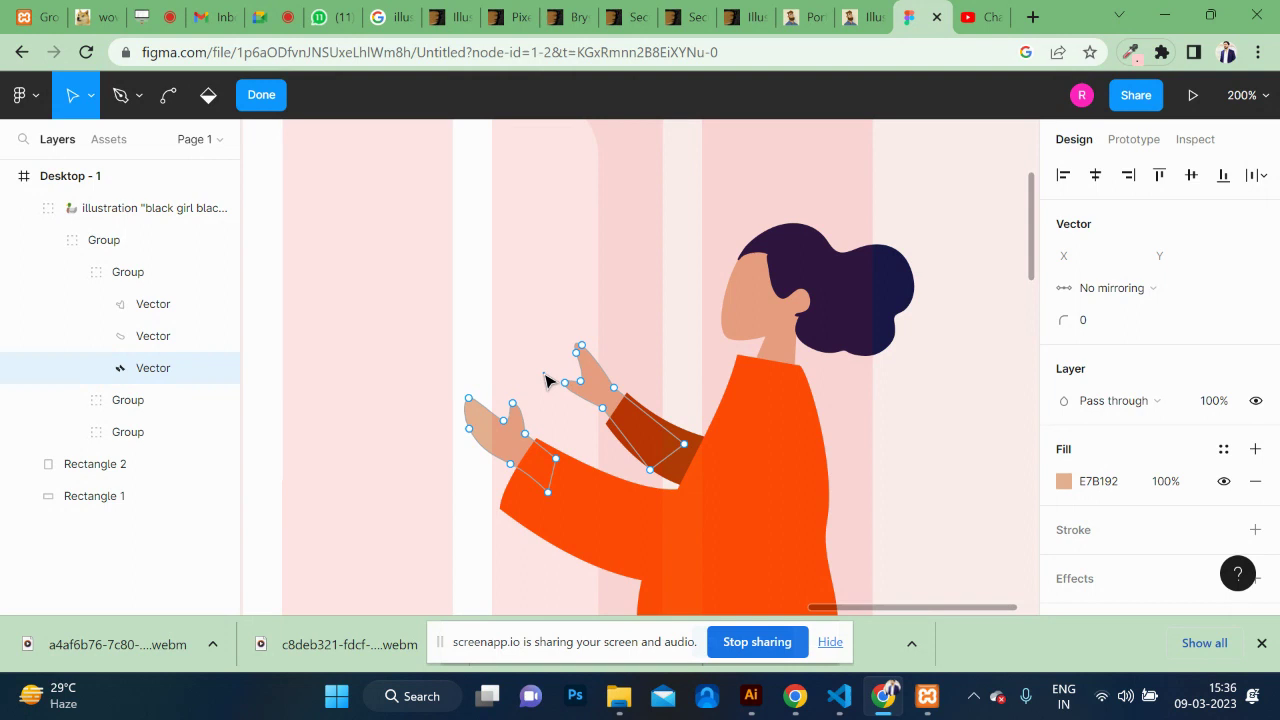
click(257, 100)
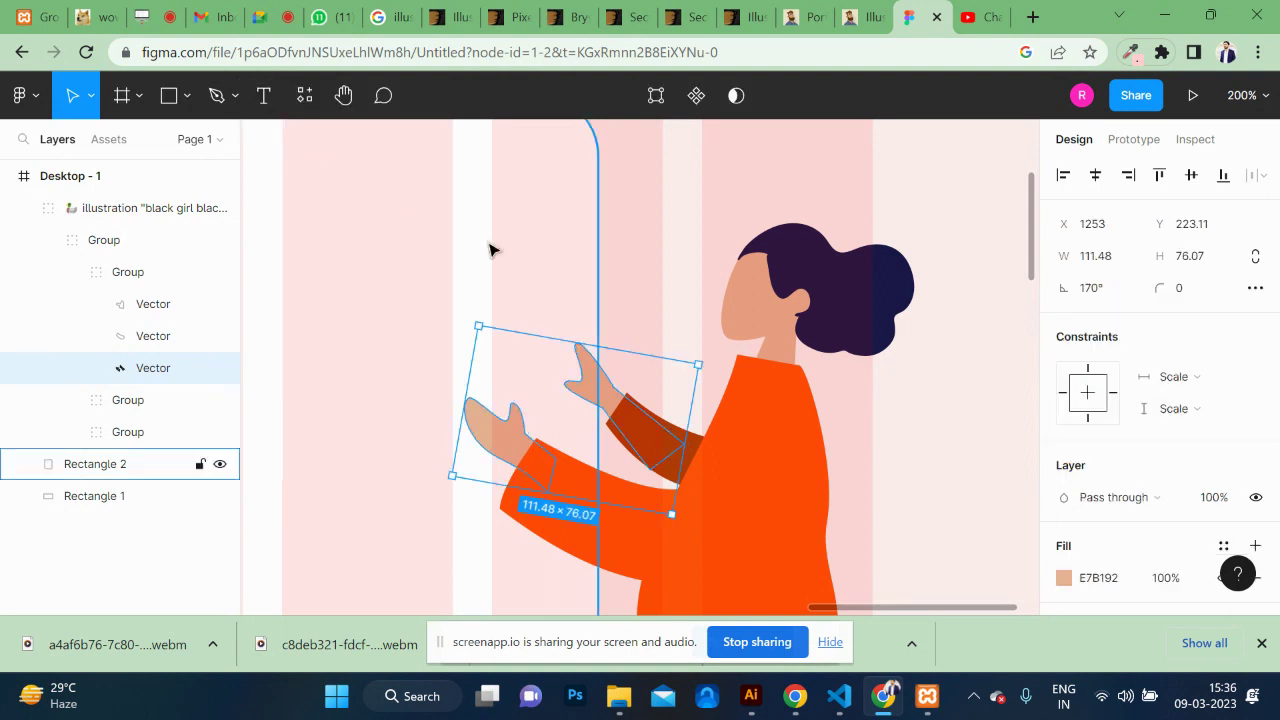
click(523, 310)
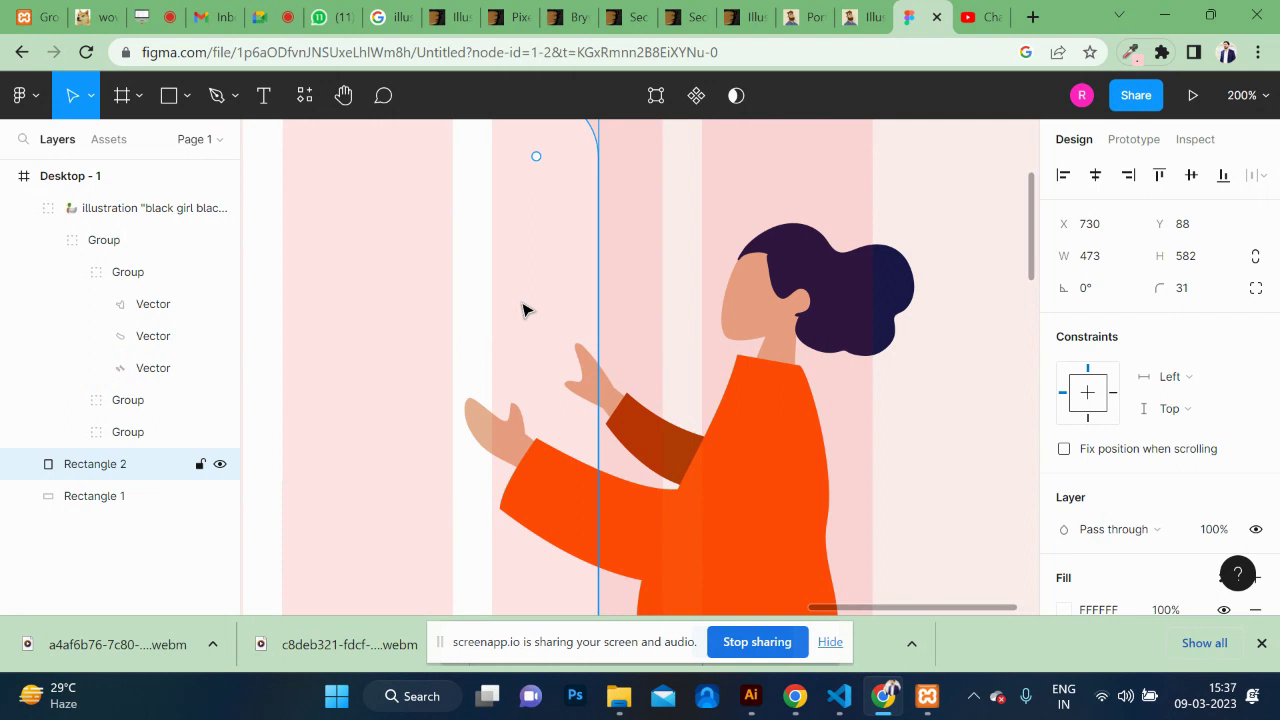
scroll(668, 381, down, 3)
scroll(672, 382, down, 2)
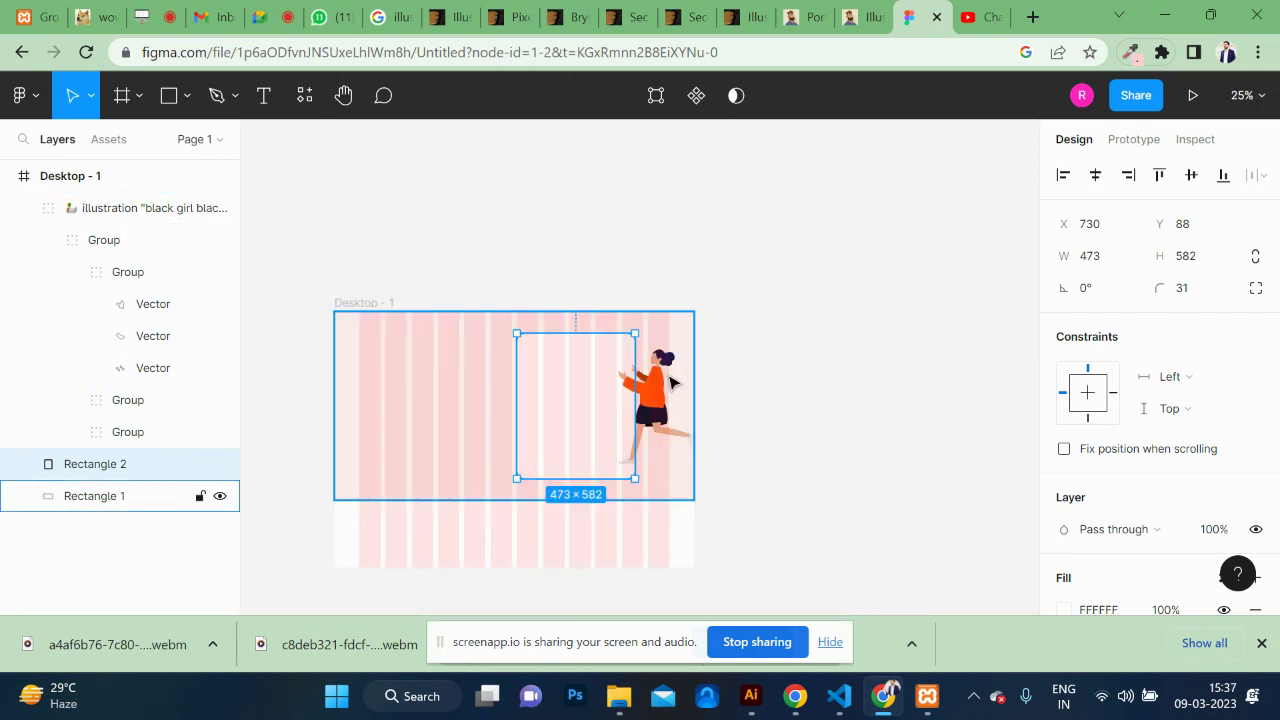
mouse_move(575, 403)
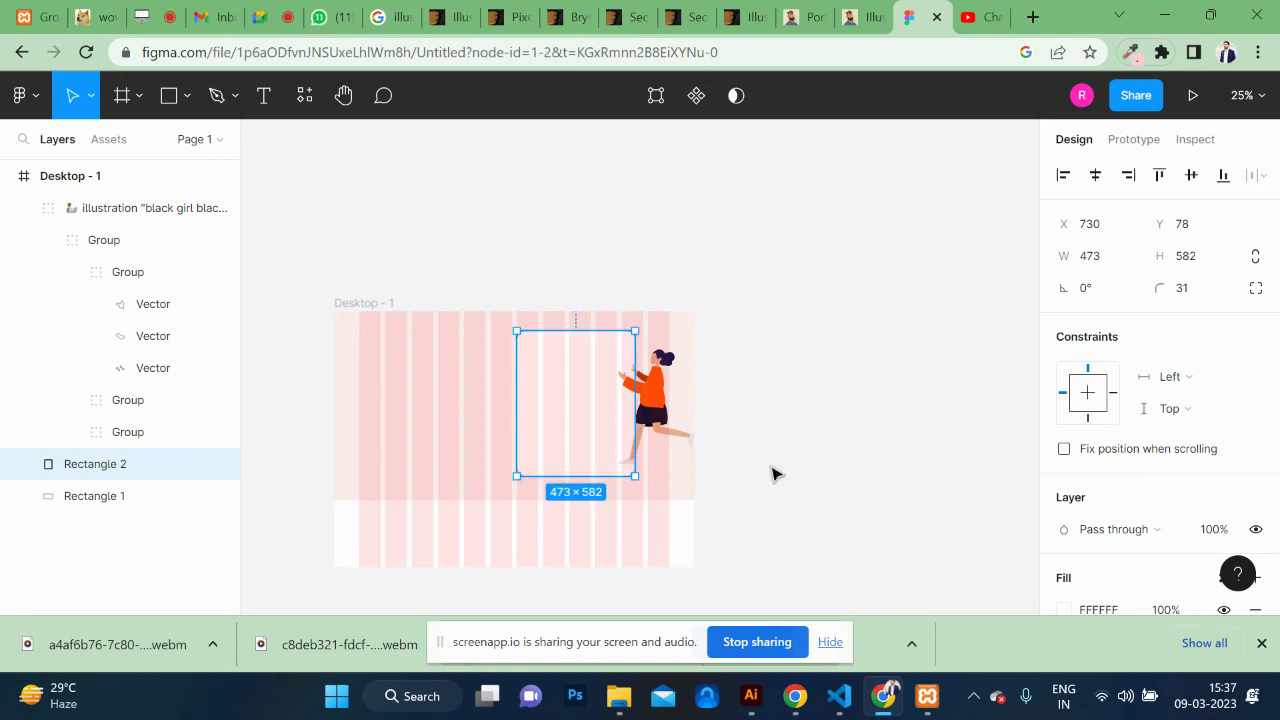
Step: Nudge the illustration lower and enlarge it to about 396×568
click(773, 474)
drag(657, 408, 660, 436)
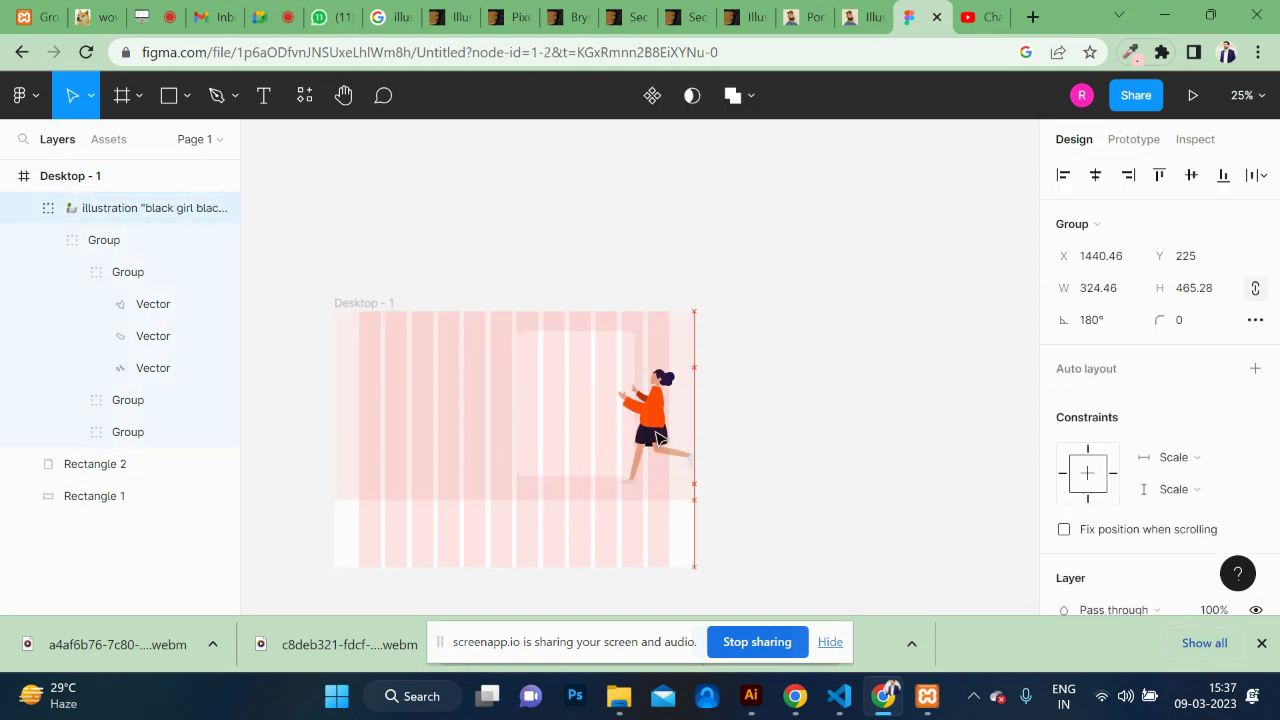
click(820, 446)
click(660, 437)
mouse_move(698, 362)
mouse_down()
mouse_move(710, 358)
mouse_move(694, 366)
mouse_up()
click(768, 397)
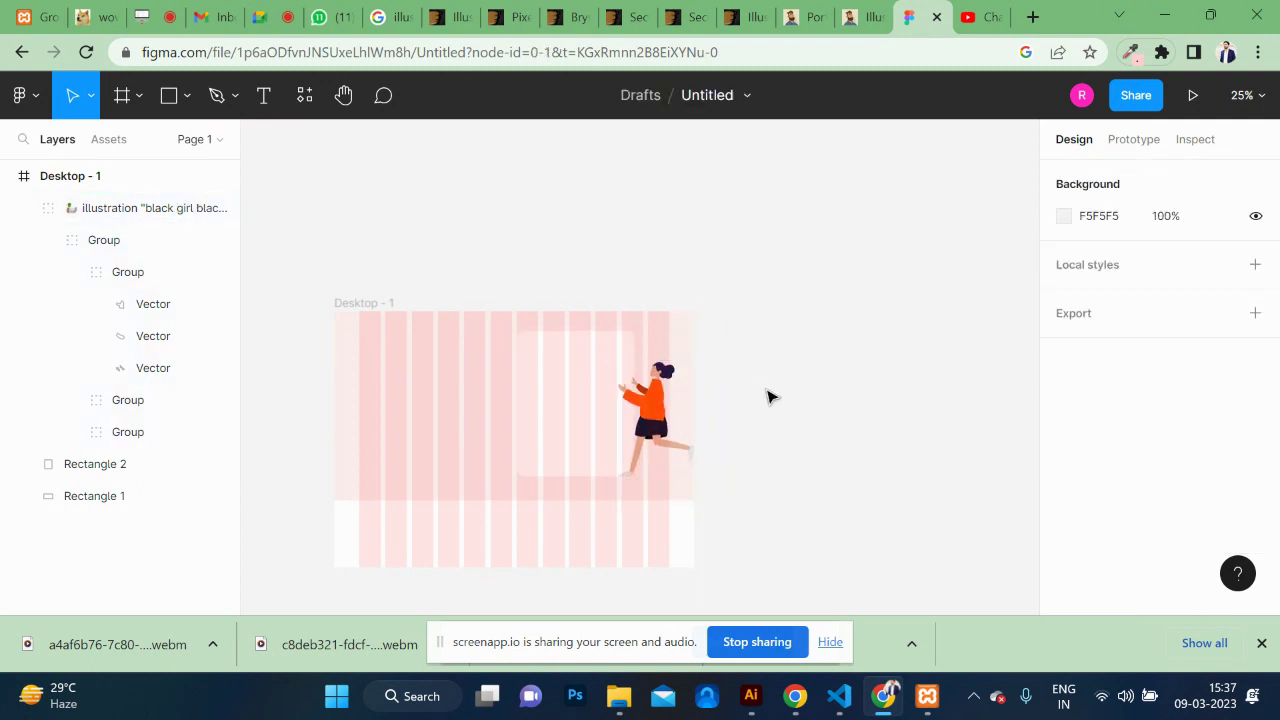
Step: Draw a 388×72 grey bar near the card's top, then open a new browser tab
click(437, 443)
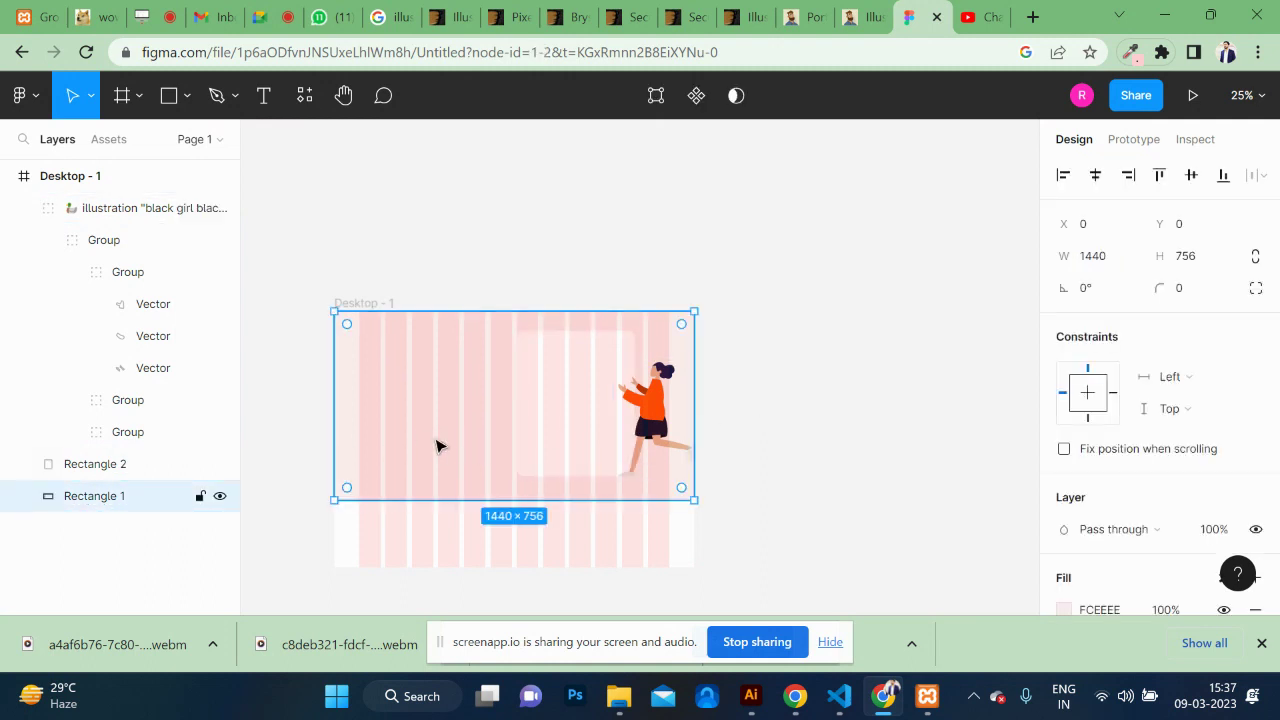
click(535, 402)
key(shift+0)
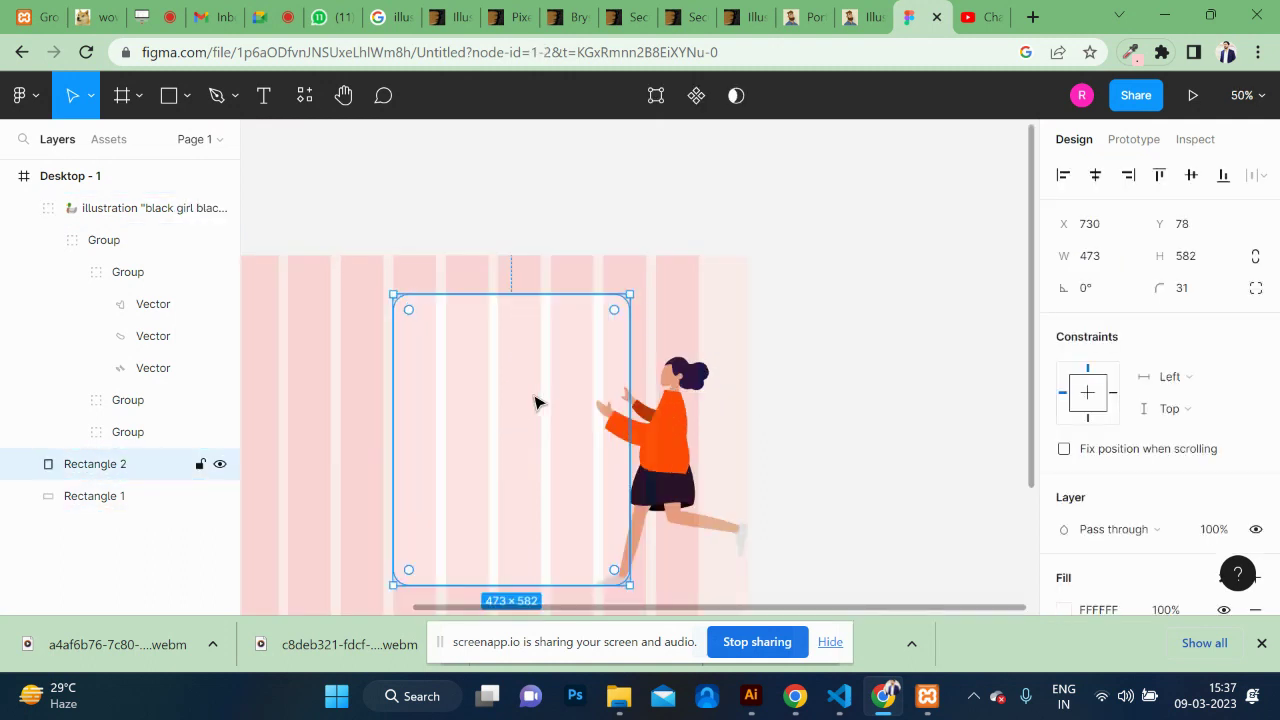
scroll(535, 402, left, 5)
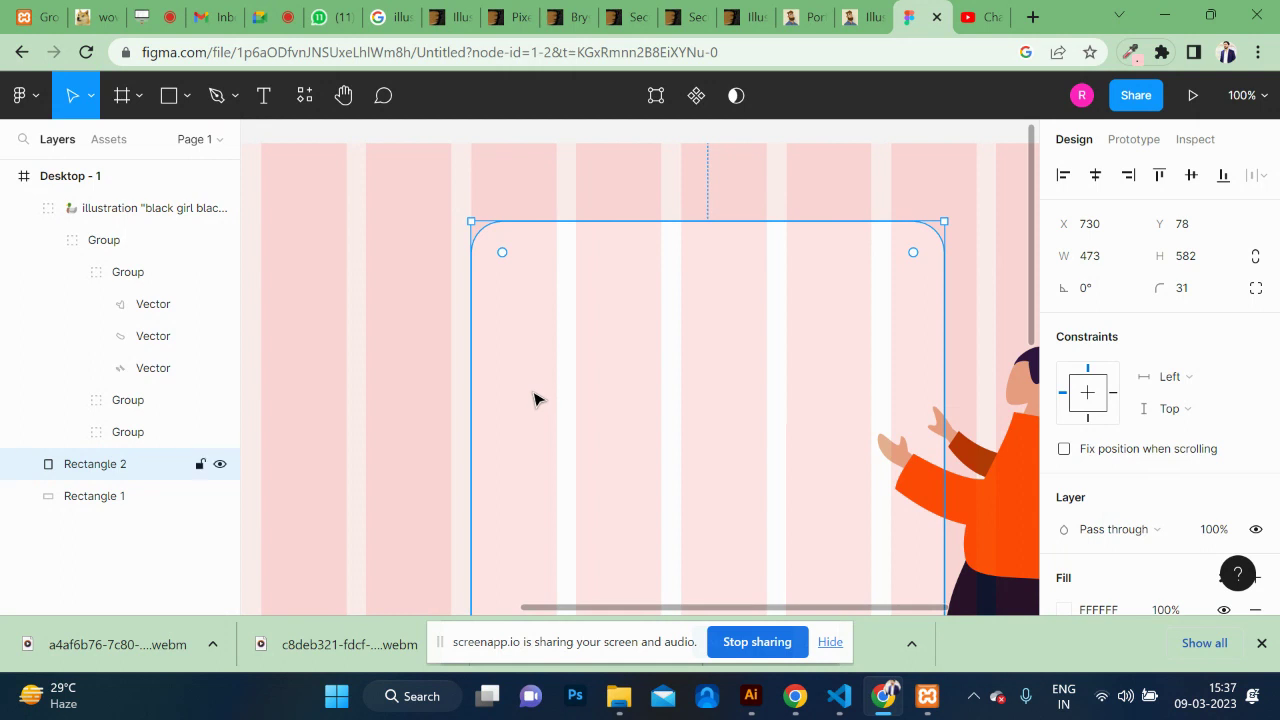
scroll(593, 415, down, 1)
scroll(593, 415, down, 1)
scroll(593, 415, right, 2)
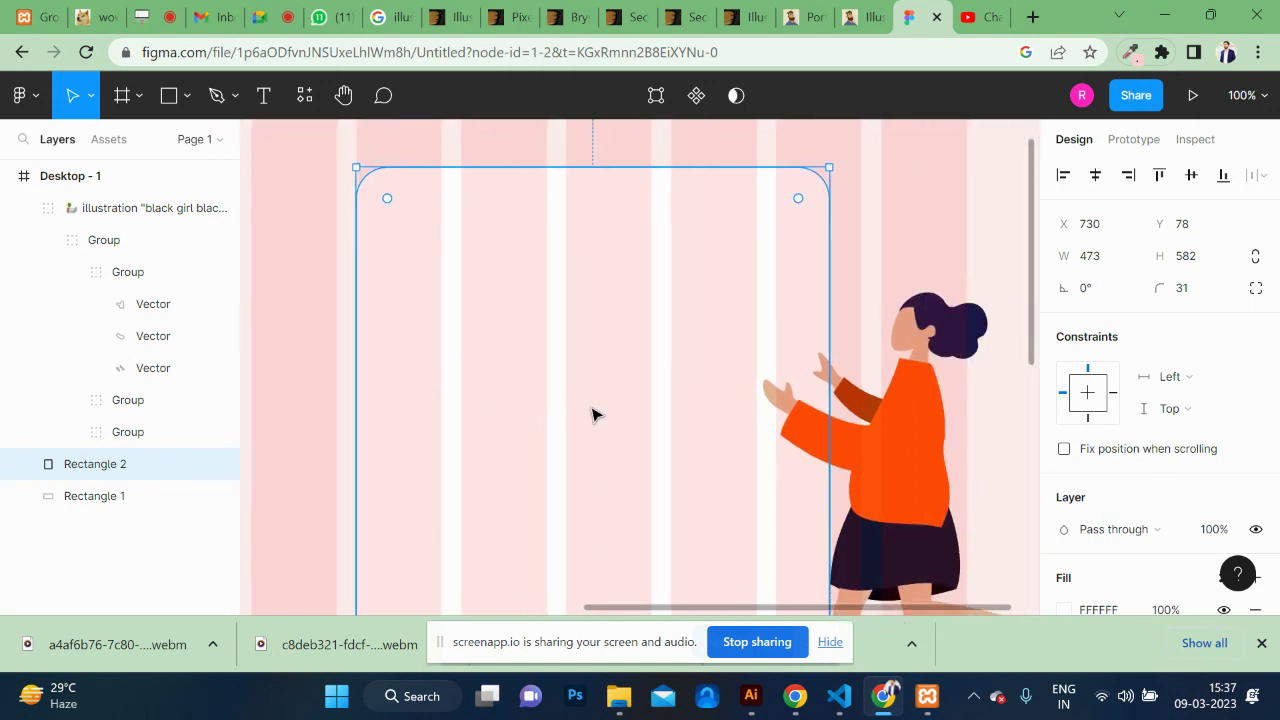
click(169, 97)
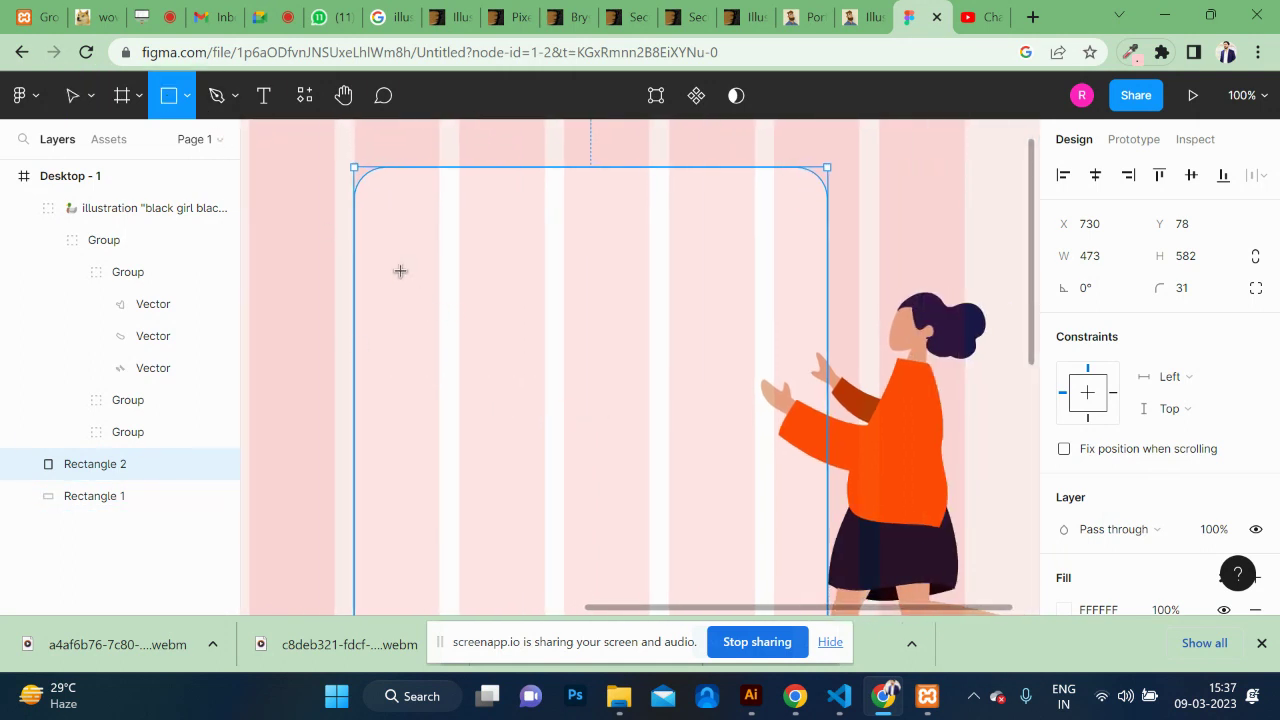
drag(403, 242, 792, 314)
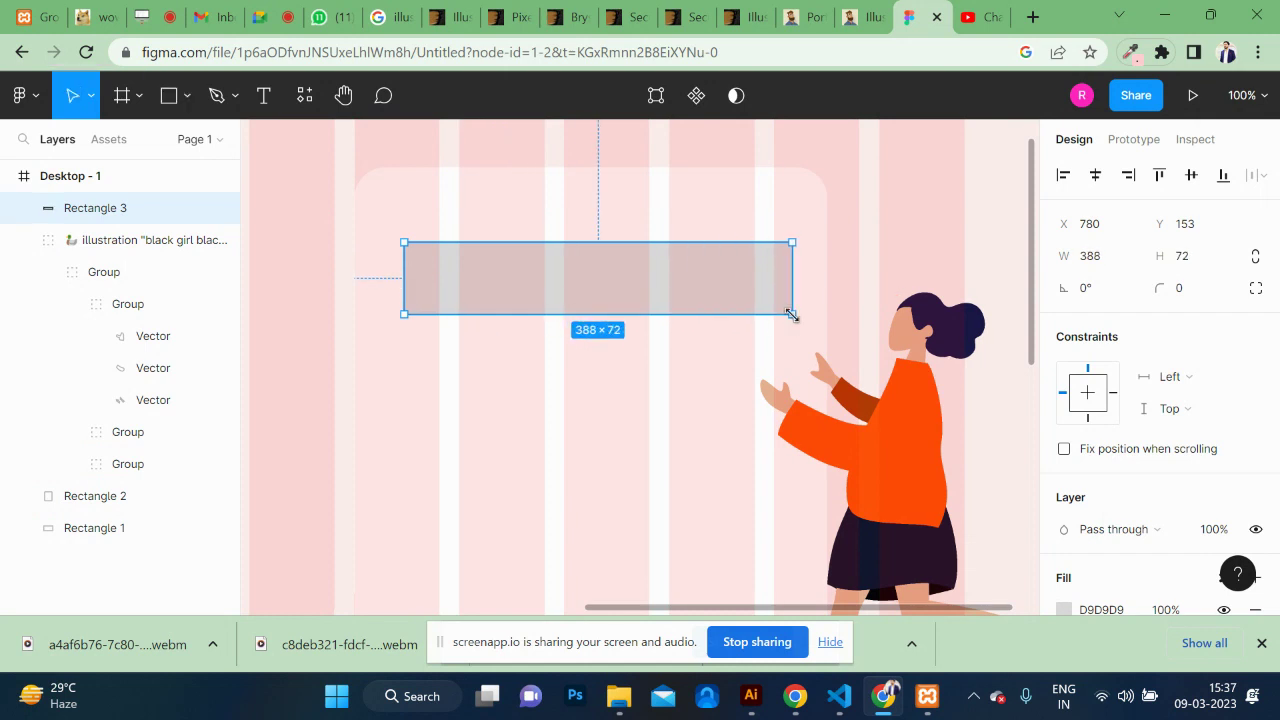
click(1033, 17)
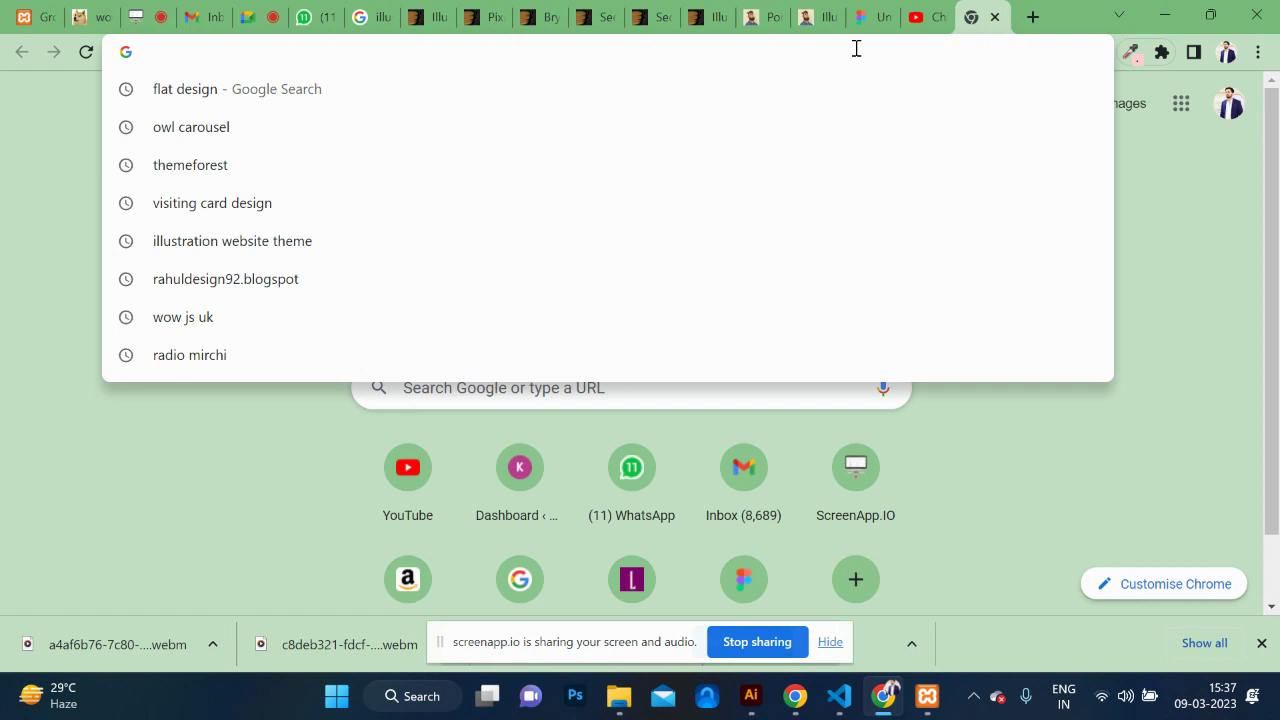
Step: Search Google for 'google material design' from the address bar
text(google mater)
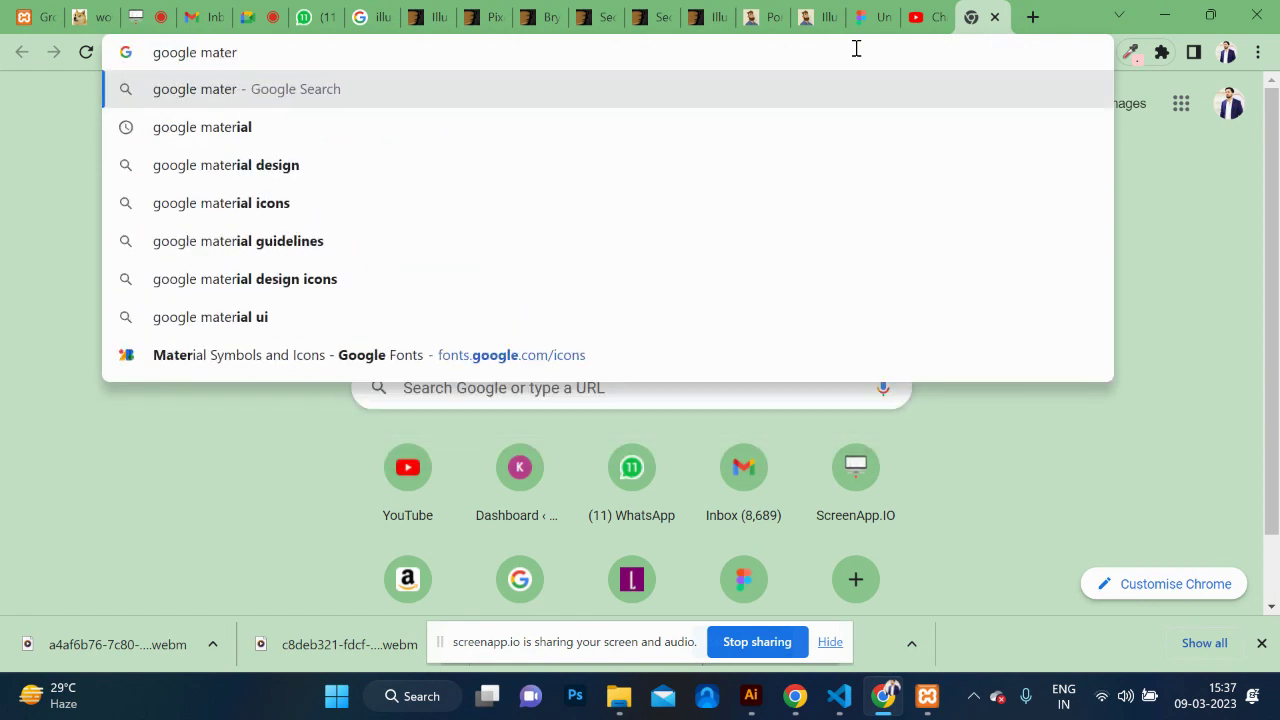
text(ial design)
key(Return)
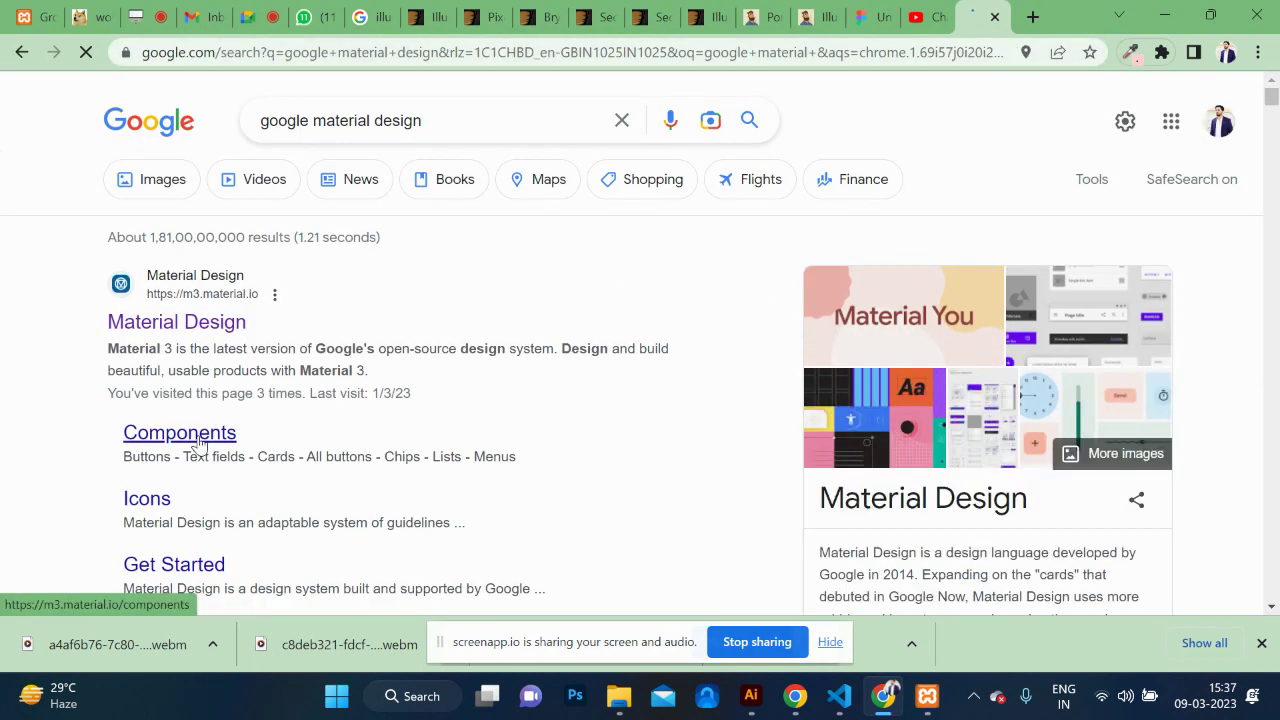
Step: Browse the m3.material.io Components page down to Search and Tabs, then go back
click(198, 440)
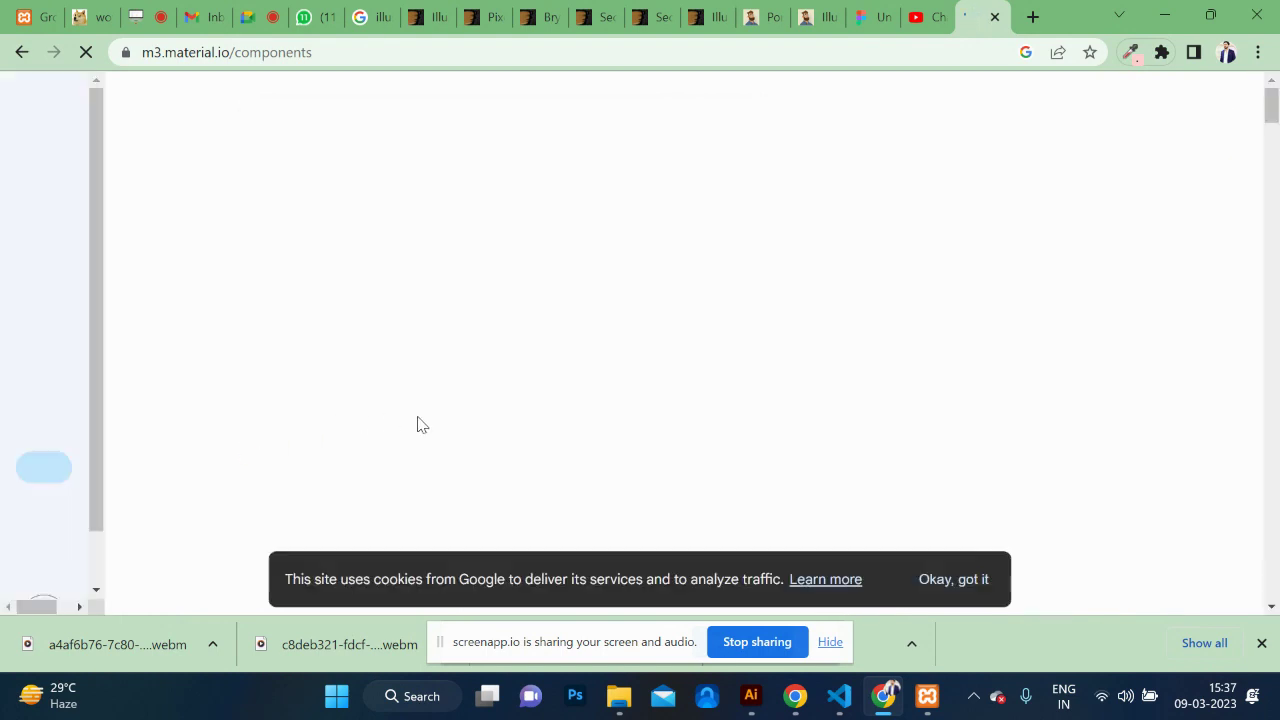
scroll(417, 425, down, 4)
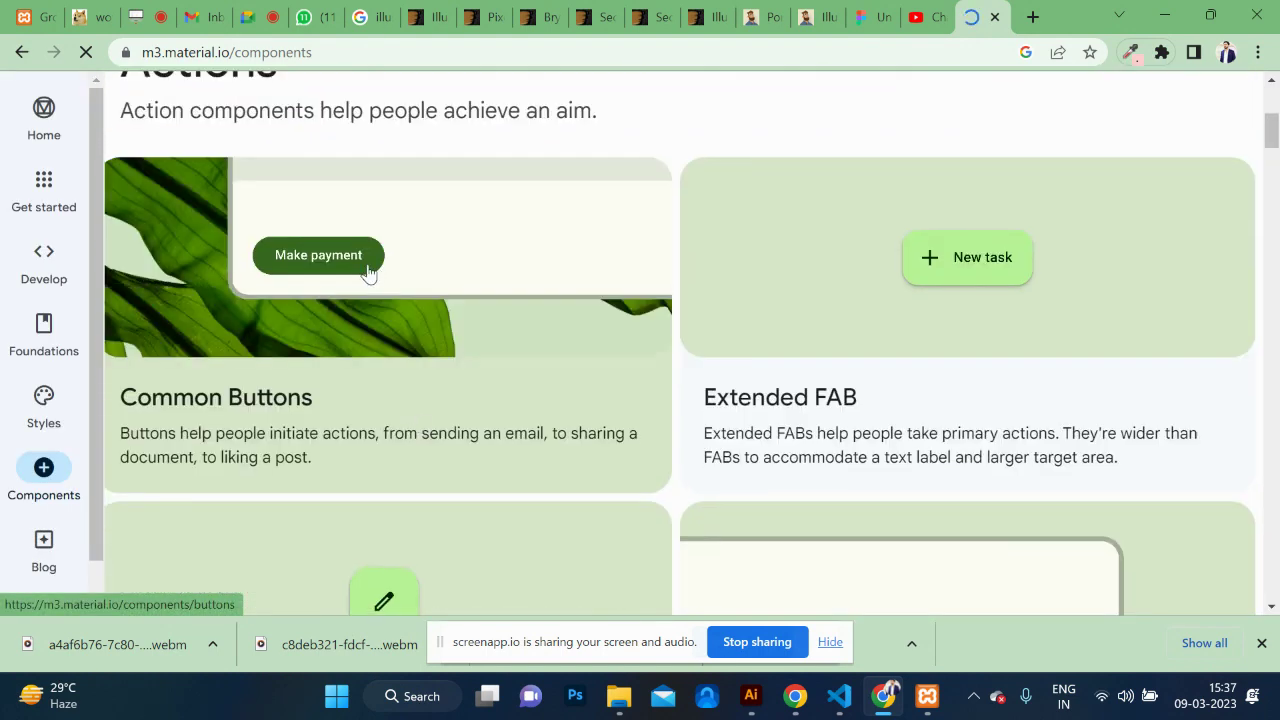
scroll(965, 262, down, 3)
scroll(749, 340, down, 1)
scroll(755, 341, down, 3)
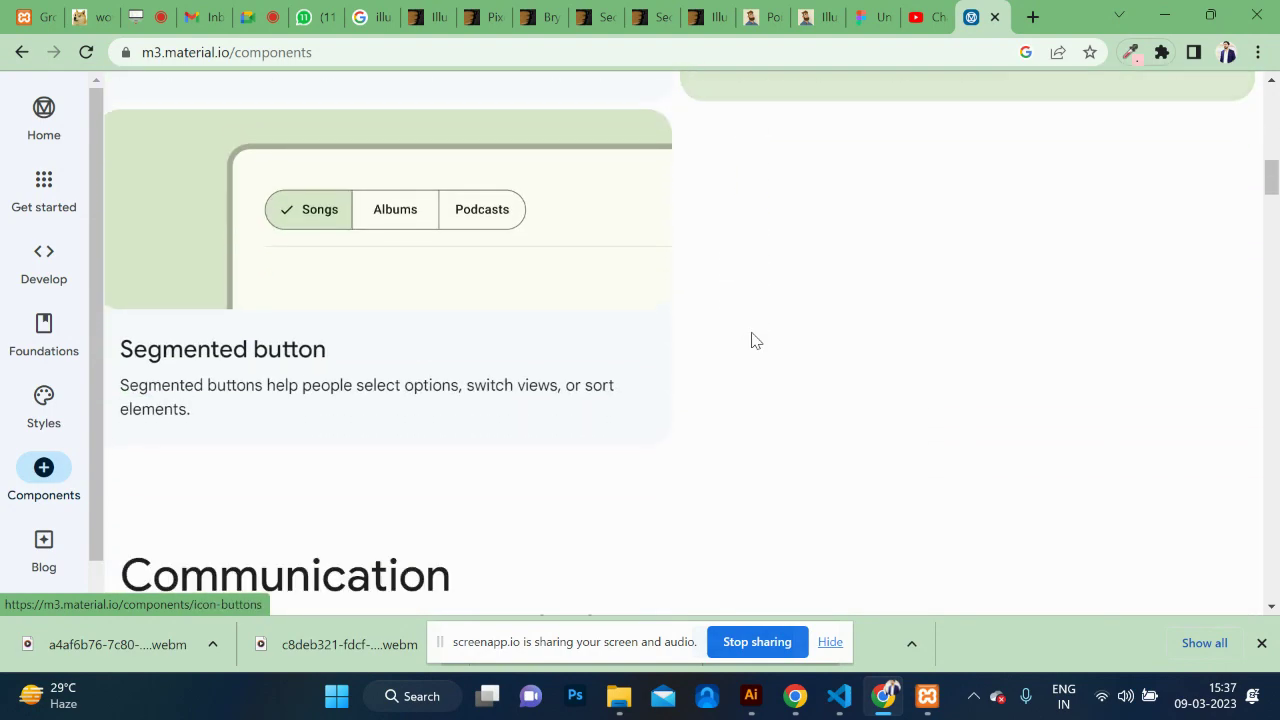
scroll(752, 340, down, 1)
scroll(752, 340, down, 2)
scroll(752, 340, down, 2)
scroll(392, 153, down, 1)
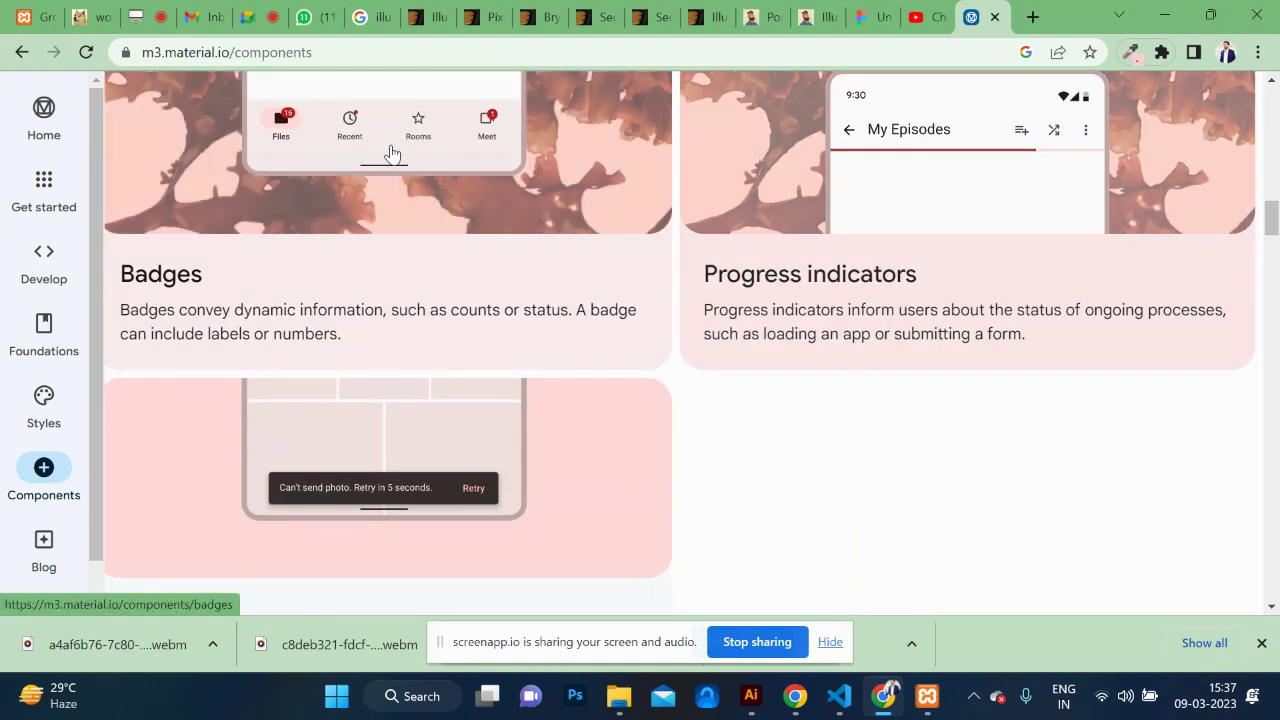
scroll(650, 299, down, 4)
scroll(650, 299, down, 4)
scroll(650, 299, down, 2)
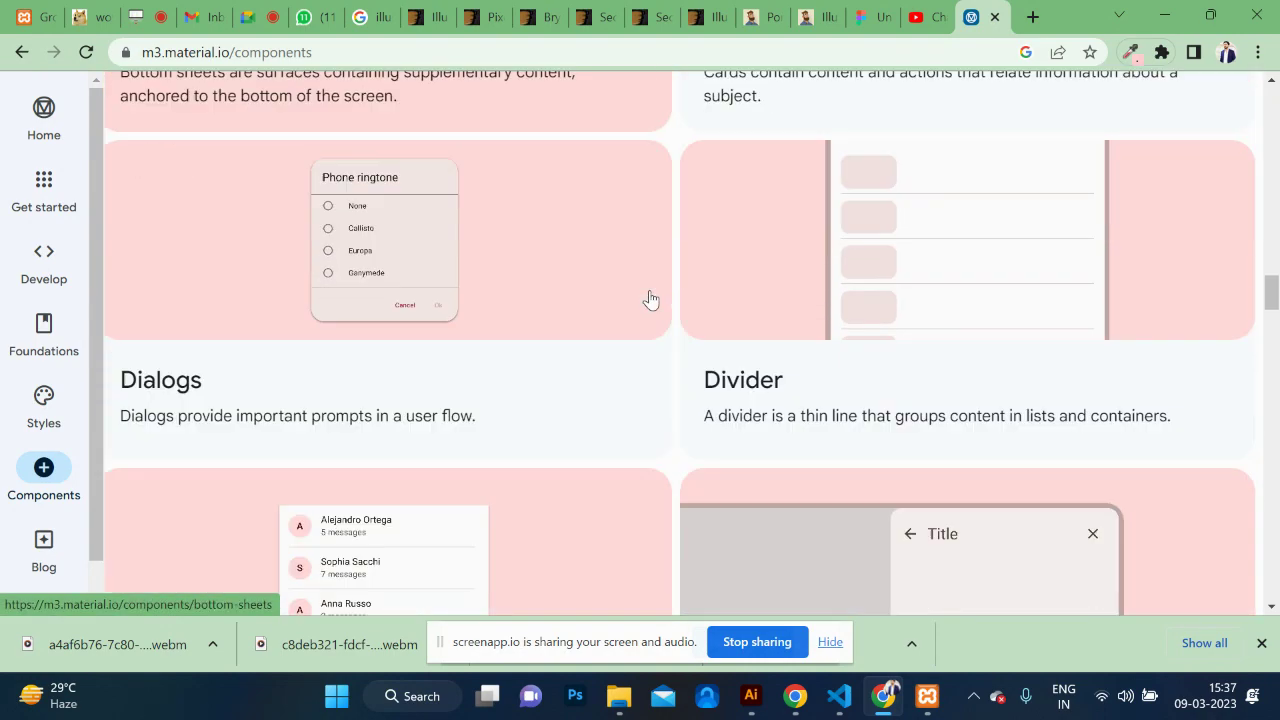
scroll(650, 299, down, 3)
scroll(650, 299, down, 2)
scroll(650, 299, down, 2)
scroll(650, 298, down, 3)
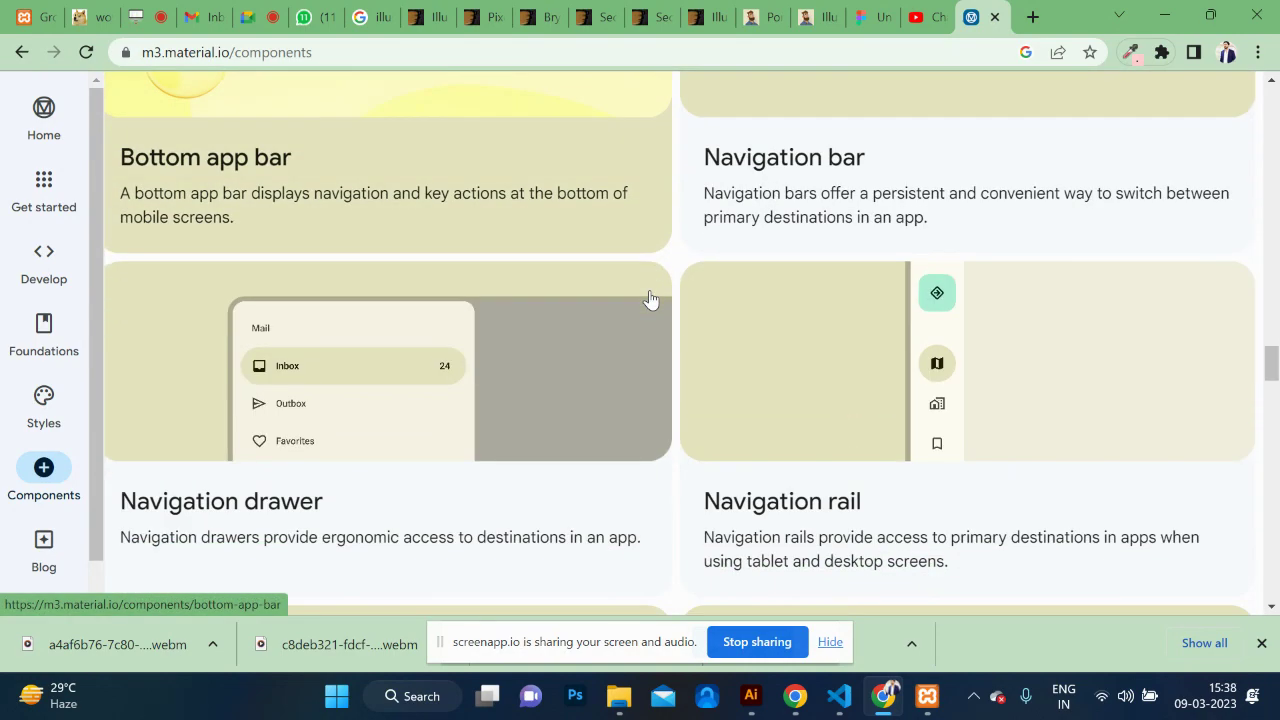
scroll(650, 298, down, 3)
scroll(650, 298, down, 2)
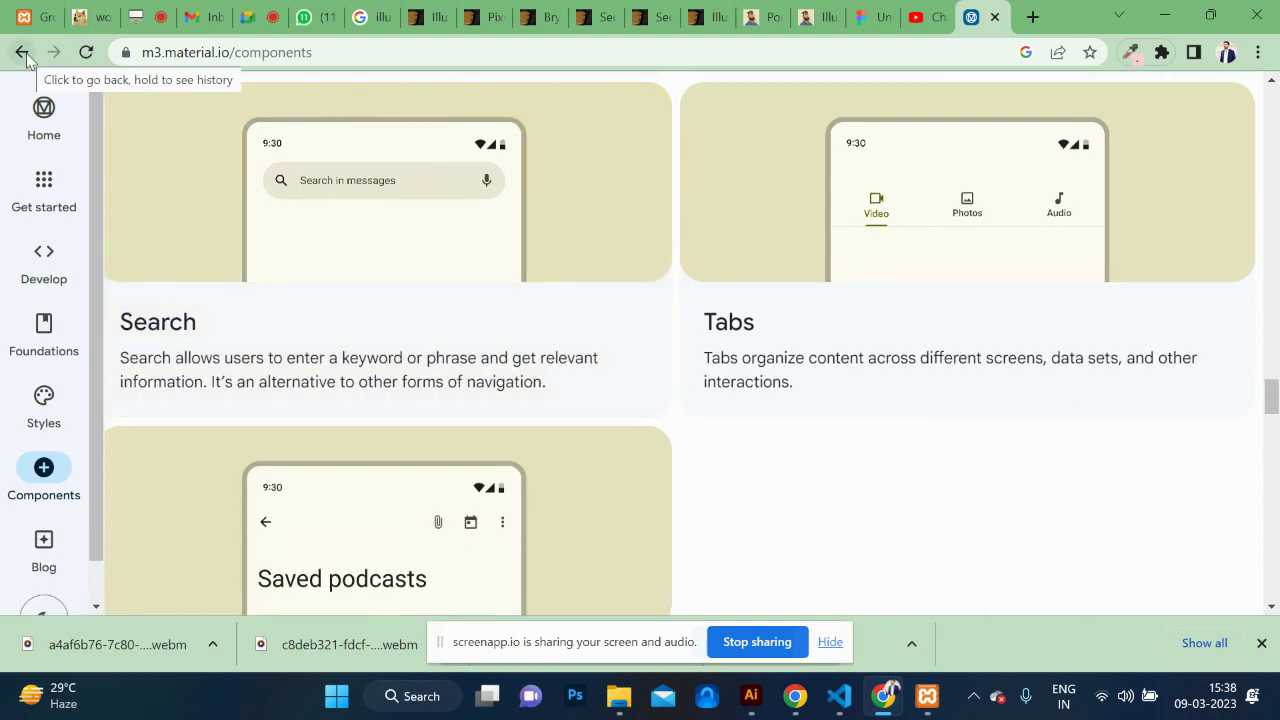
click(22, 52)
Step: Refine the search to 'google material design ui kit figma'
click(465, 120)
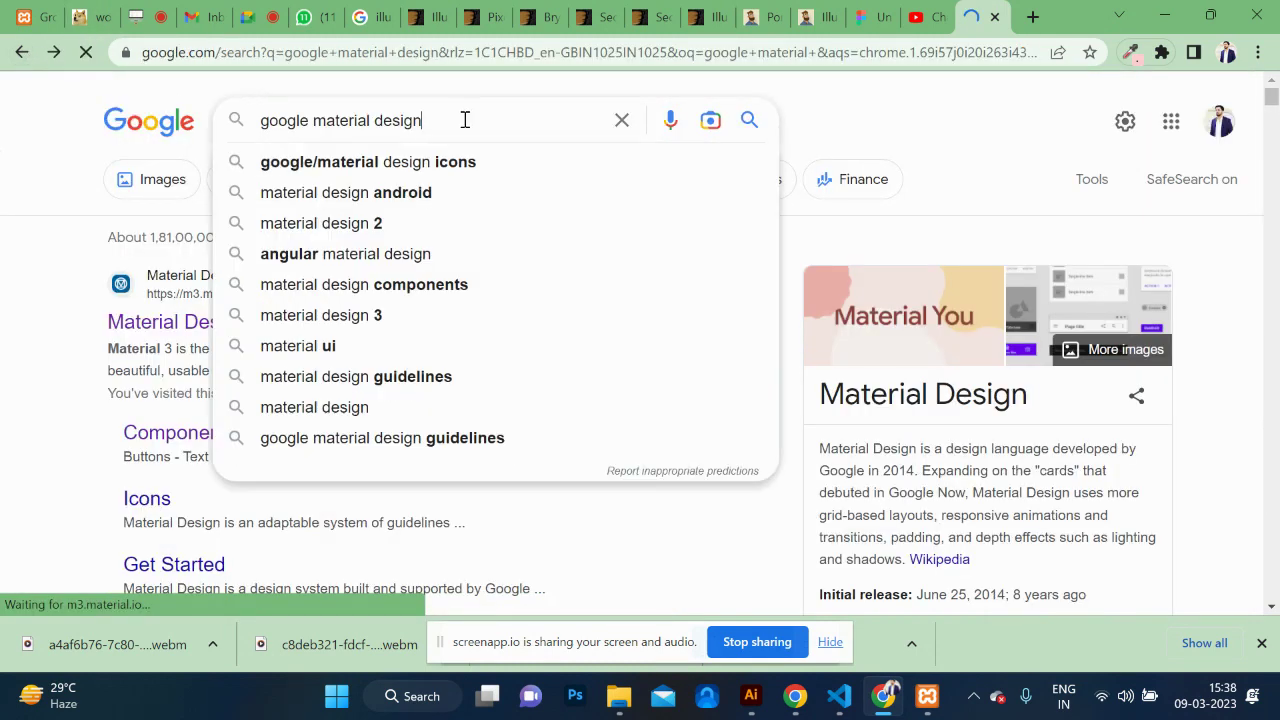
text(ui i)
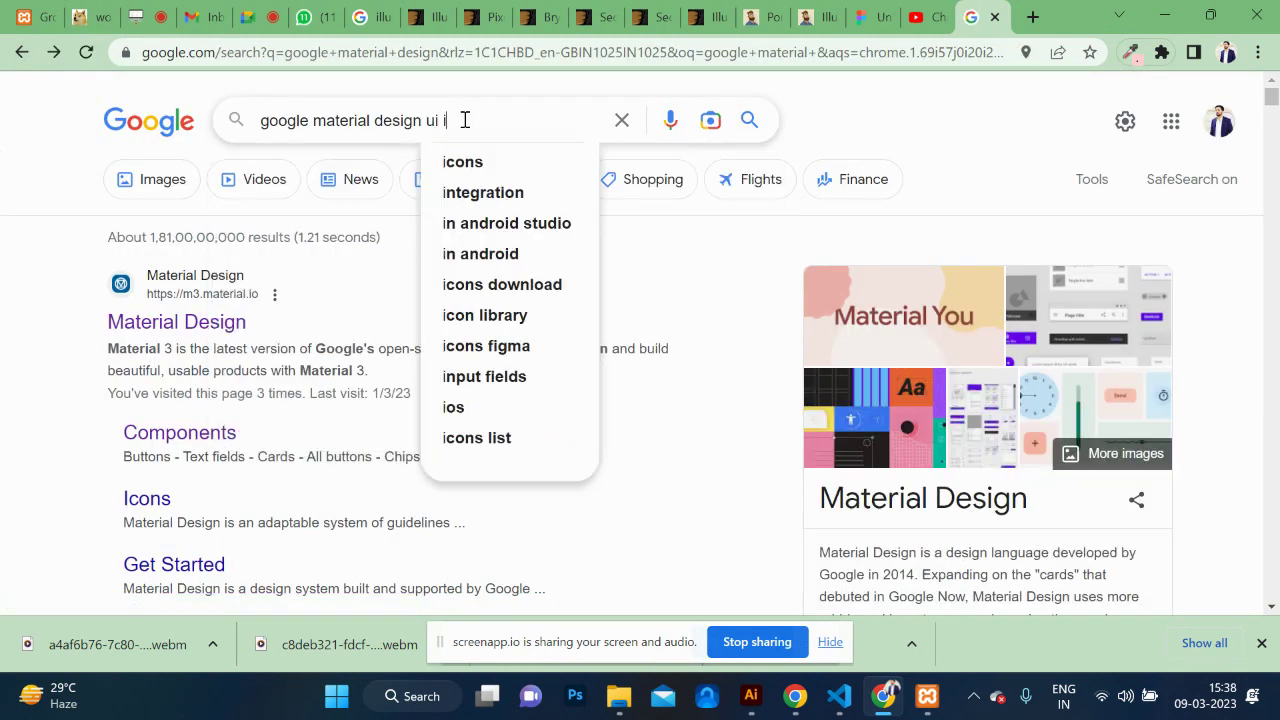
key(BackSpace)
key(Down)
key(Down)
key(Return)
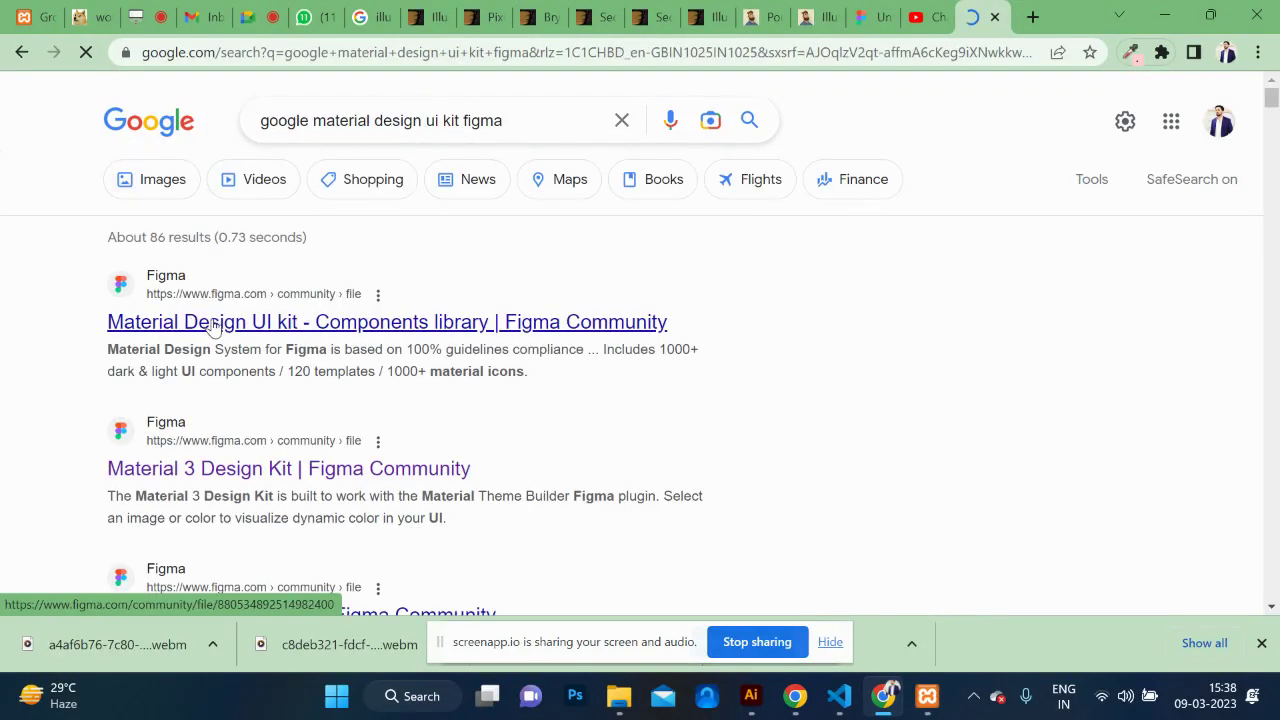
Step: Open the Material Design UI kit's Figma Community page in a new tab
middle_click(213, 328)
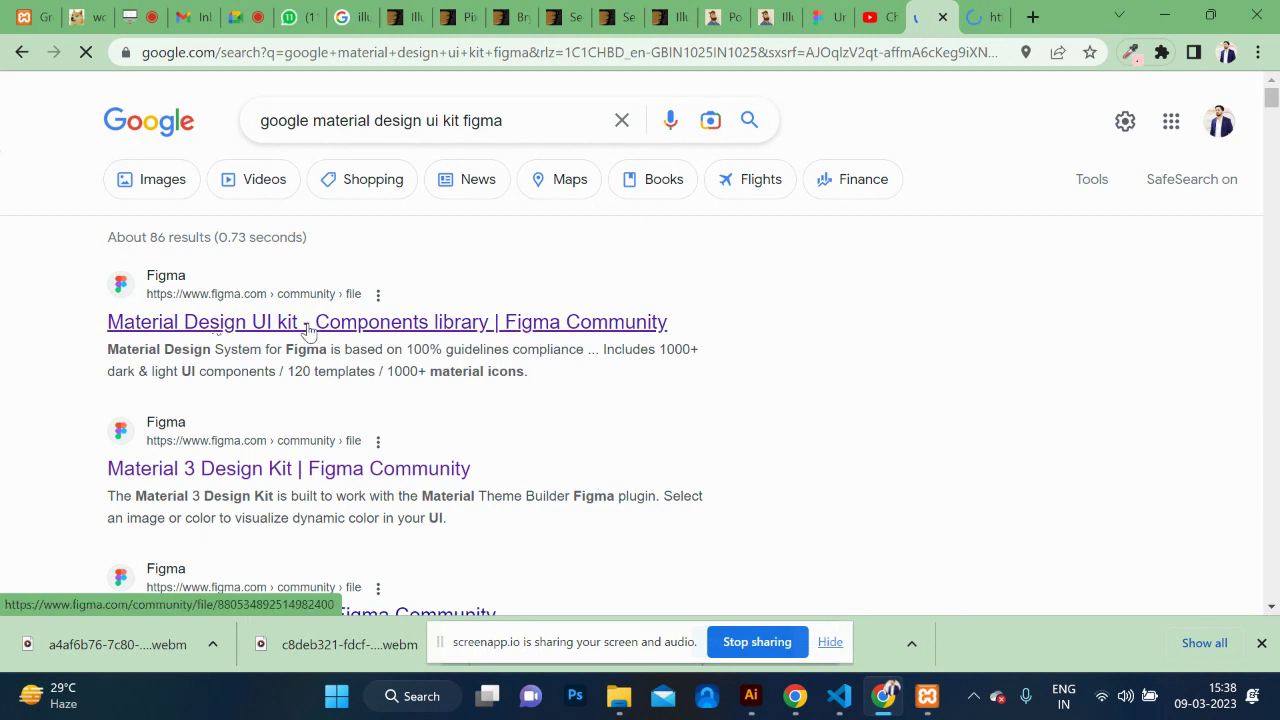
scroll(457, 357, down, 1)
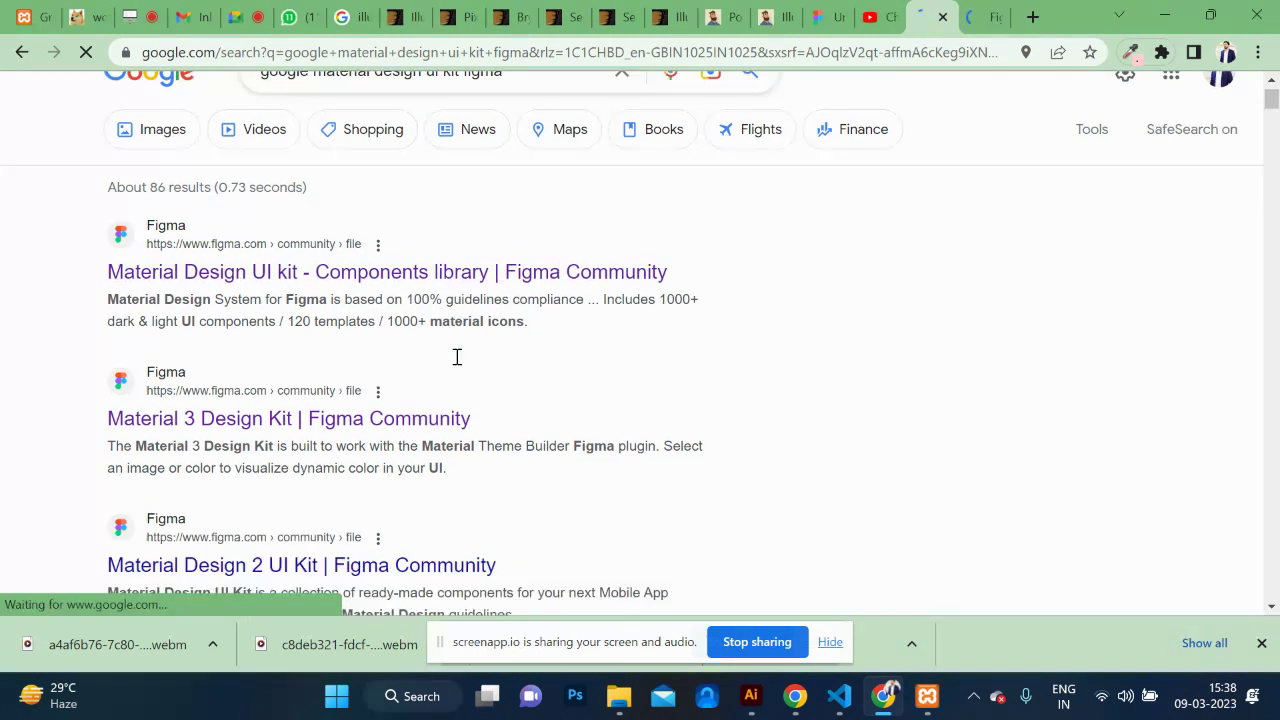
click(983, 20)
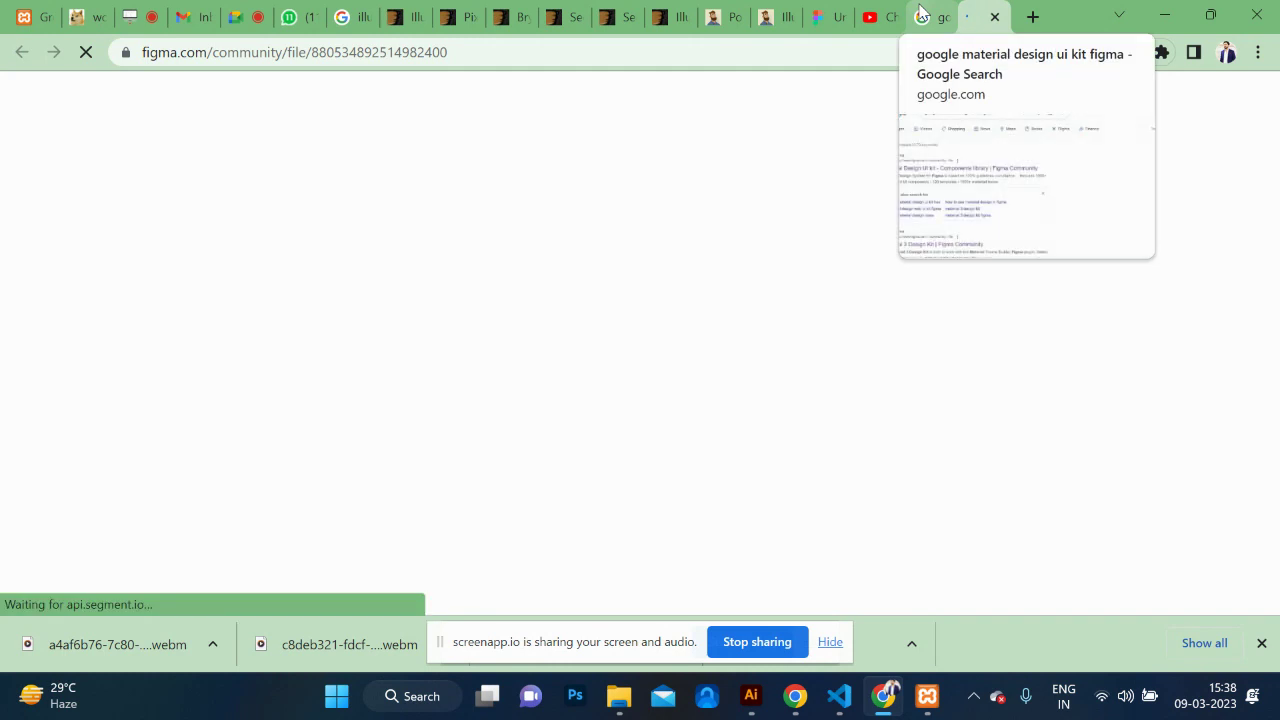
Step: Scroll through the Material Design UI kit - Components previews and click 'Get a copy'
scroll(691, 373, down, 2)
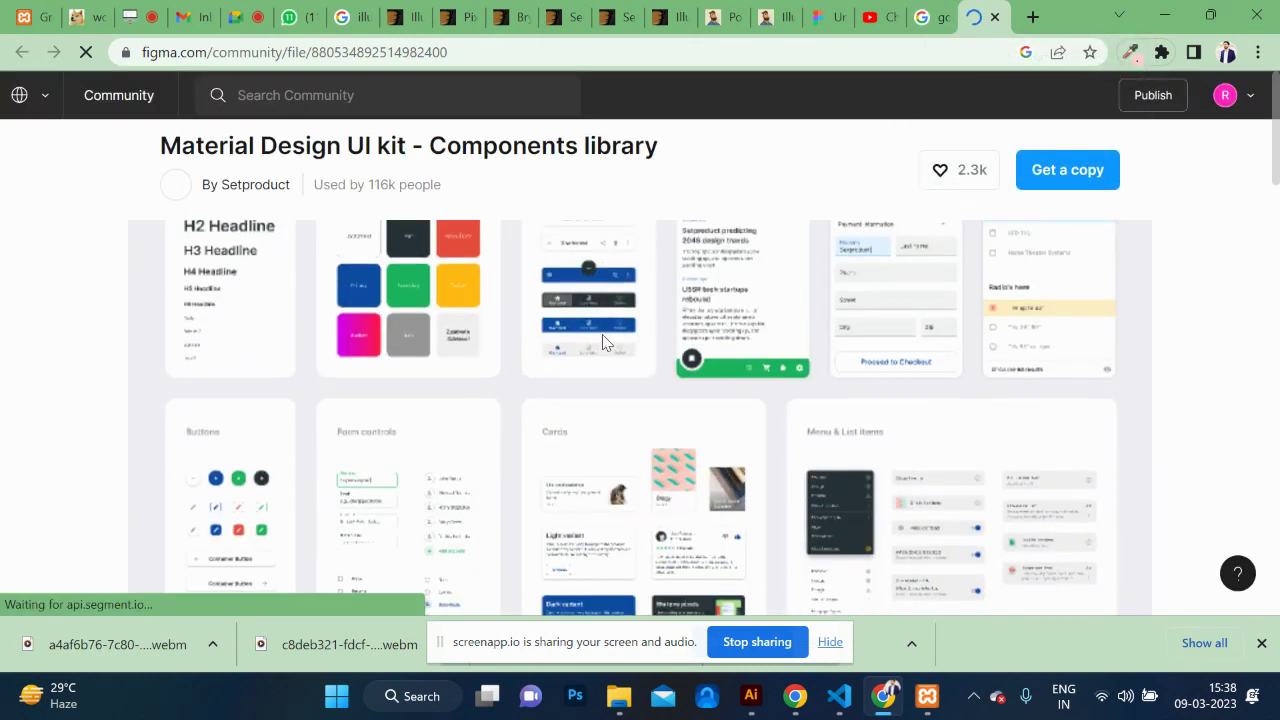
scroll(733, 404, down, 2)
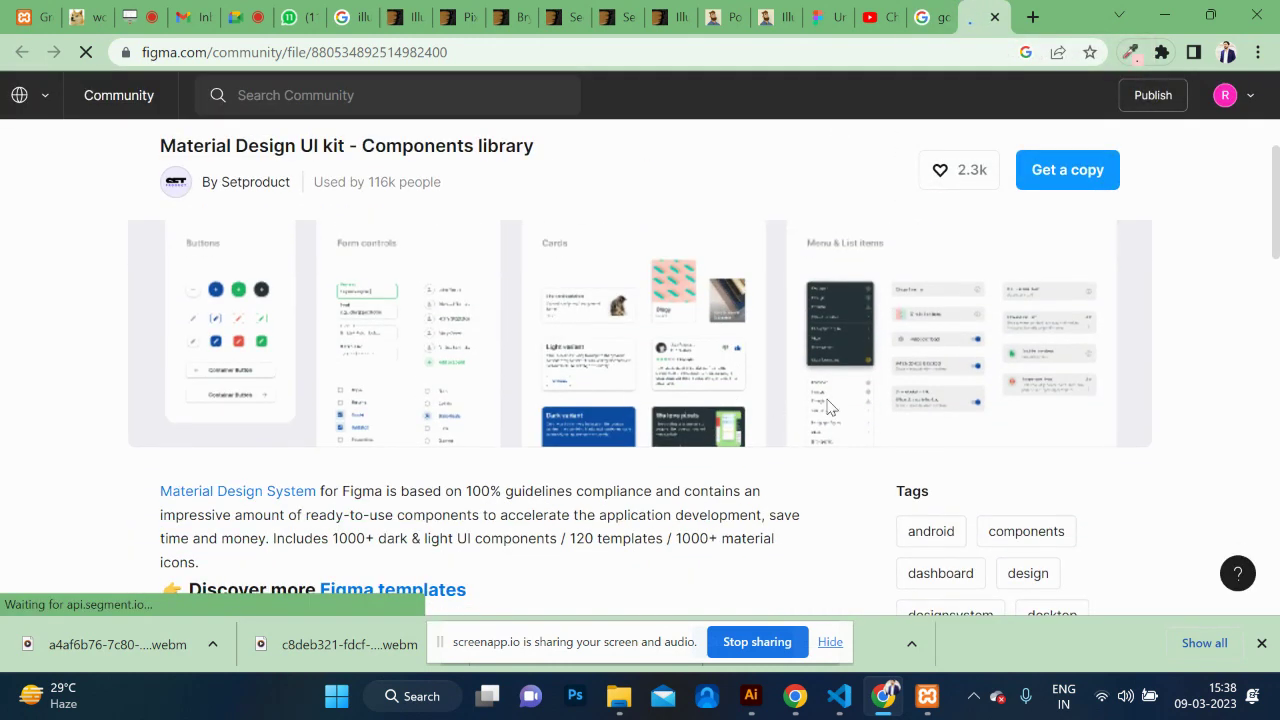
scroll(886, 407, up, 3)
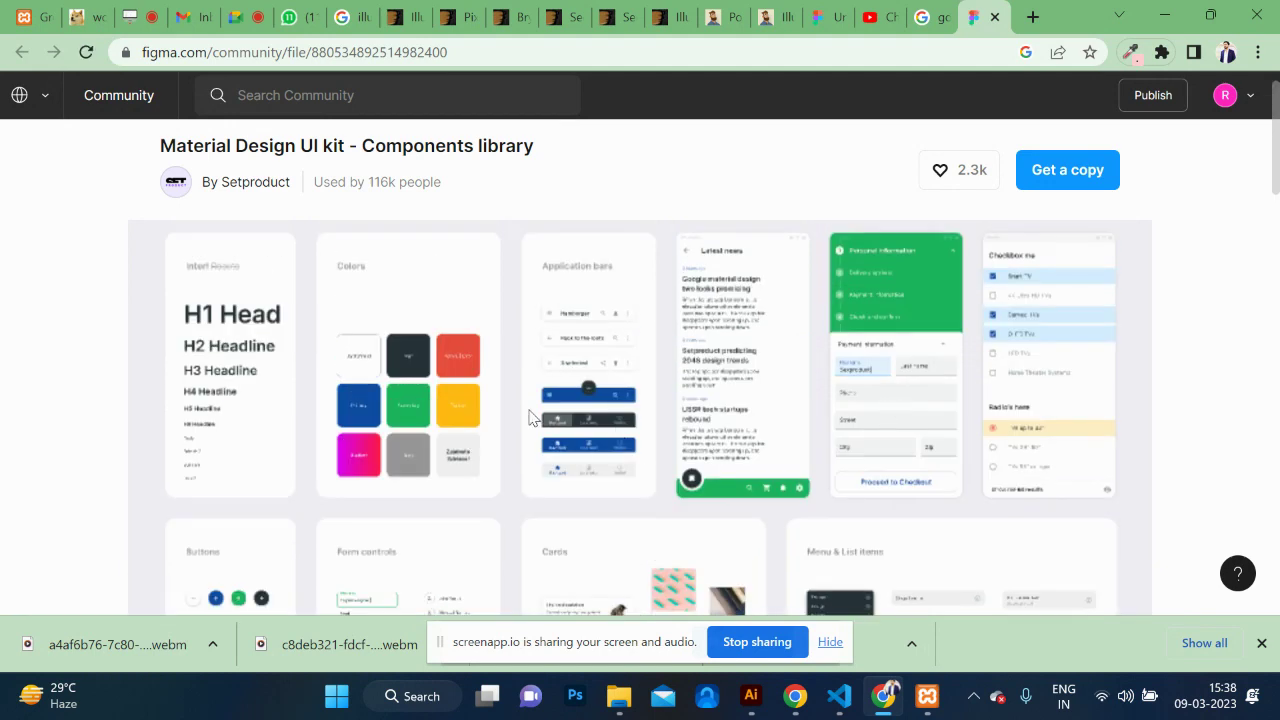
scroll(866, 478, down, 3)
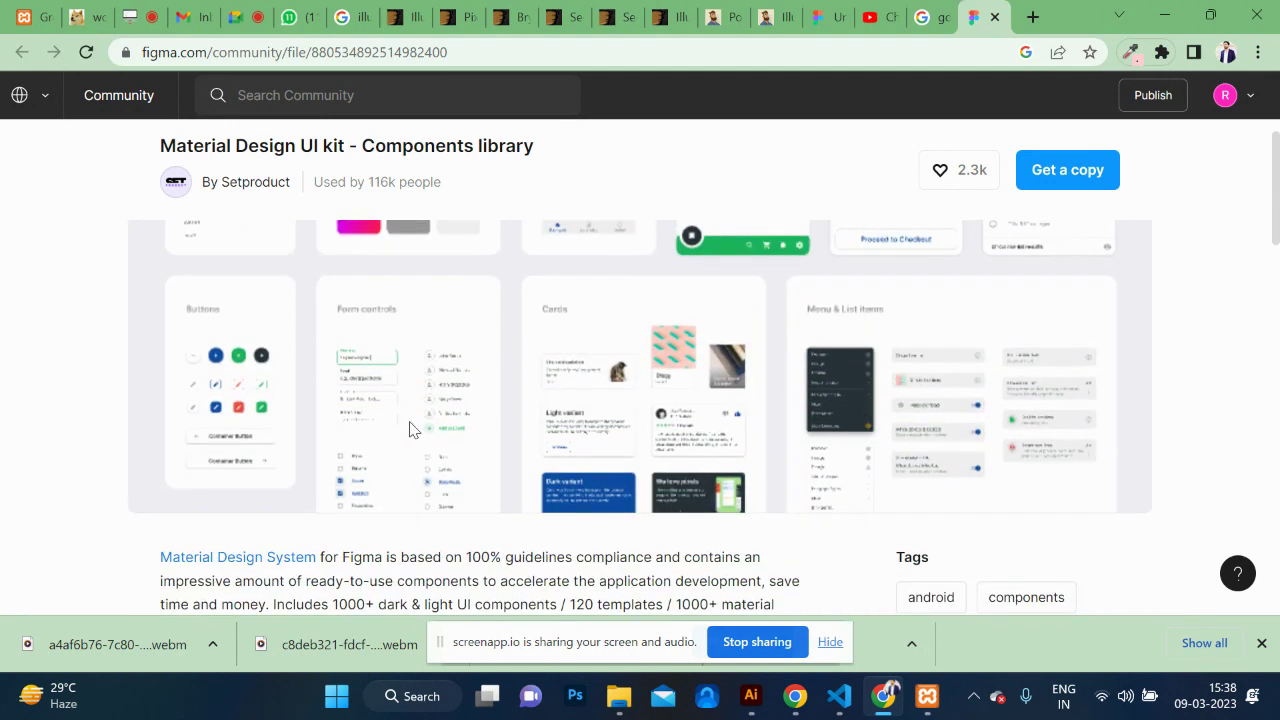
click(1050, 172)
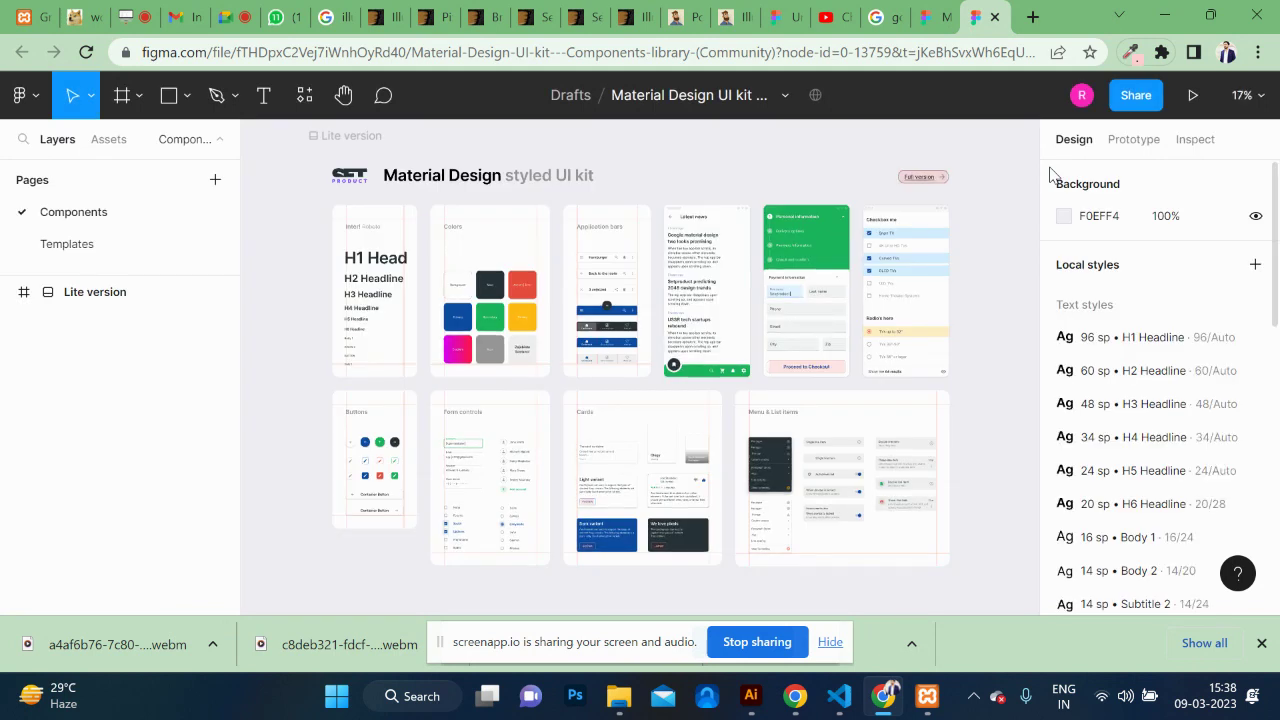
Step: Zoom the copied kit to 100% and pan over to its form controls
key(shift+0)
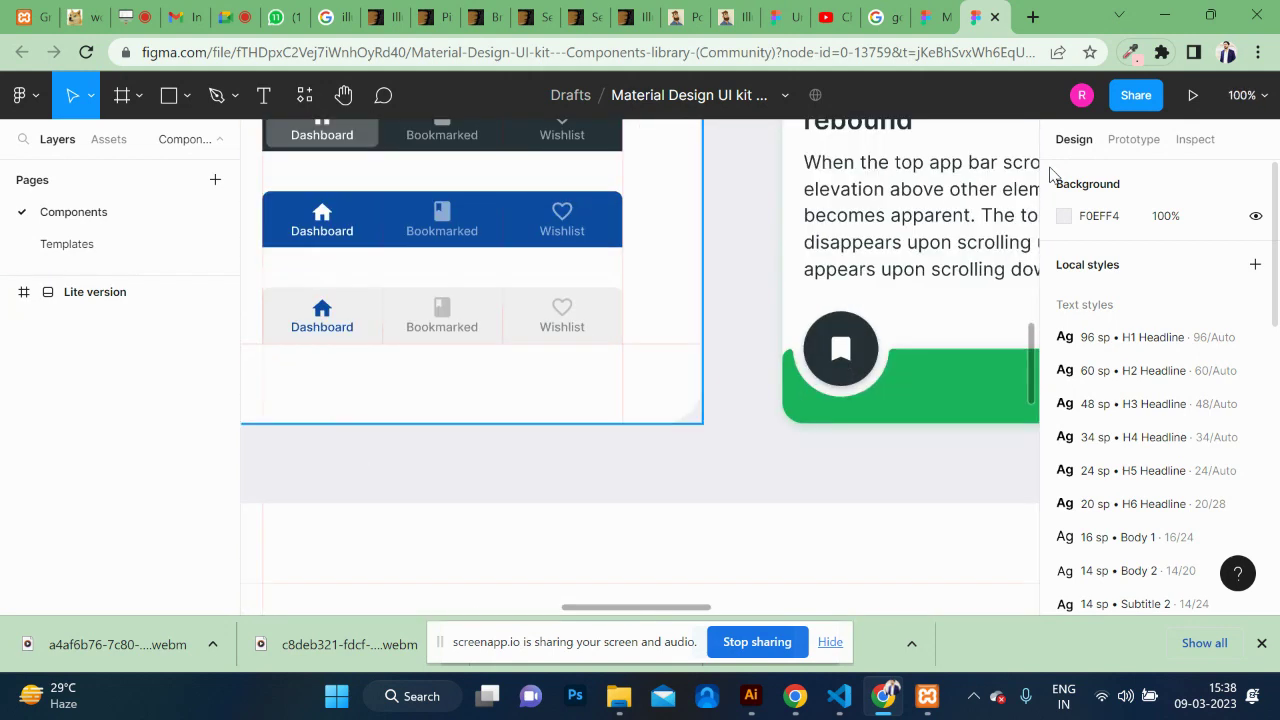
scroll(608, 293, left, 10)
scroll(608, 293, down, 5)
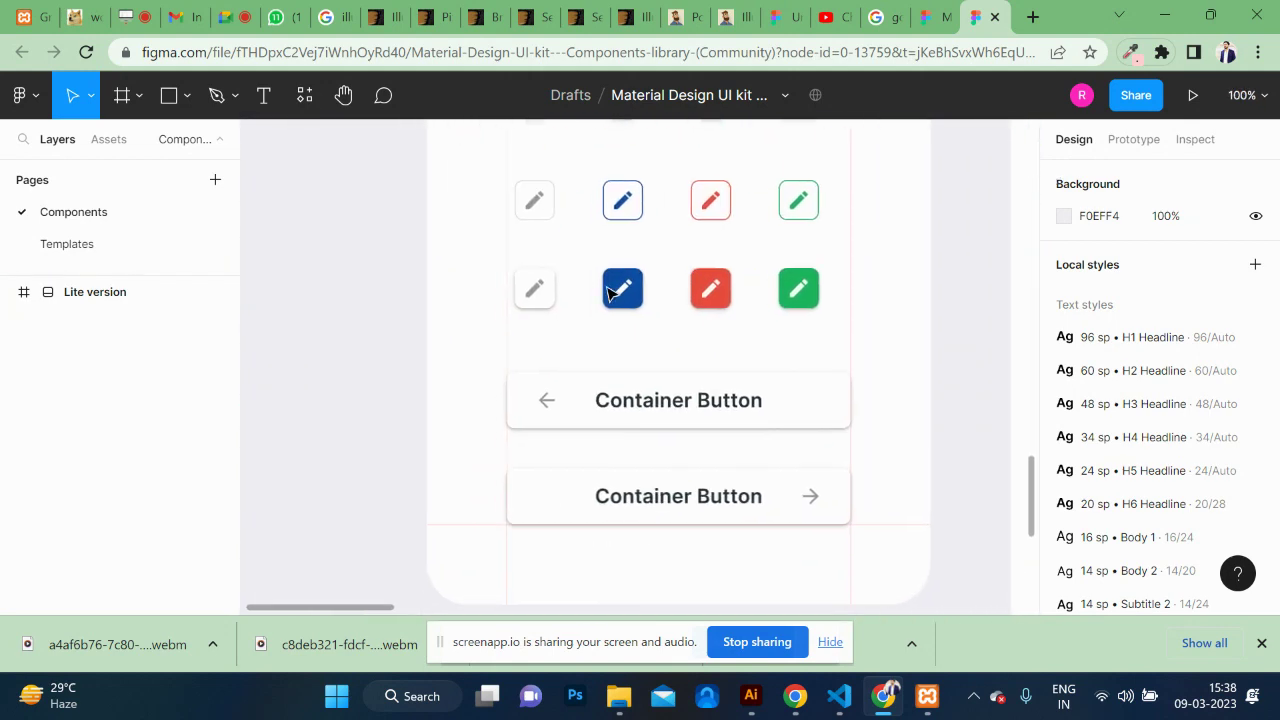
scroll(608, 293, down, 5)
scroll(608, 293, down, 5)
scroll(608, 293, up, 5)
scroll(608, 293, right, 5)
scroll(608, 293, down, 5)
scroll(608, 293, right, 3)
scroll(608, 293, right, 1)
scroll(608, 293, up, 5)
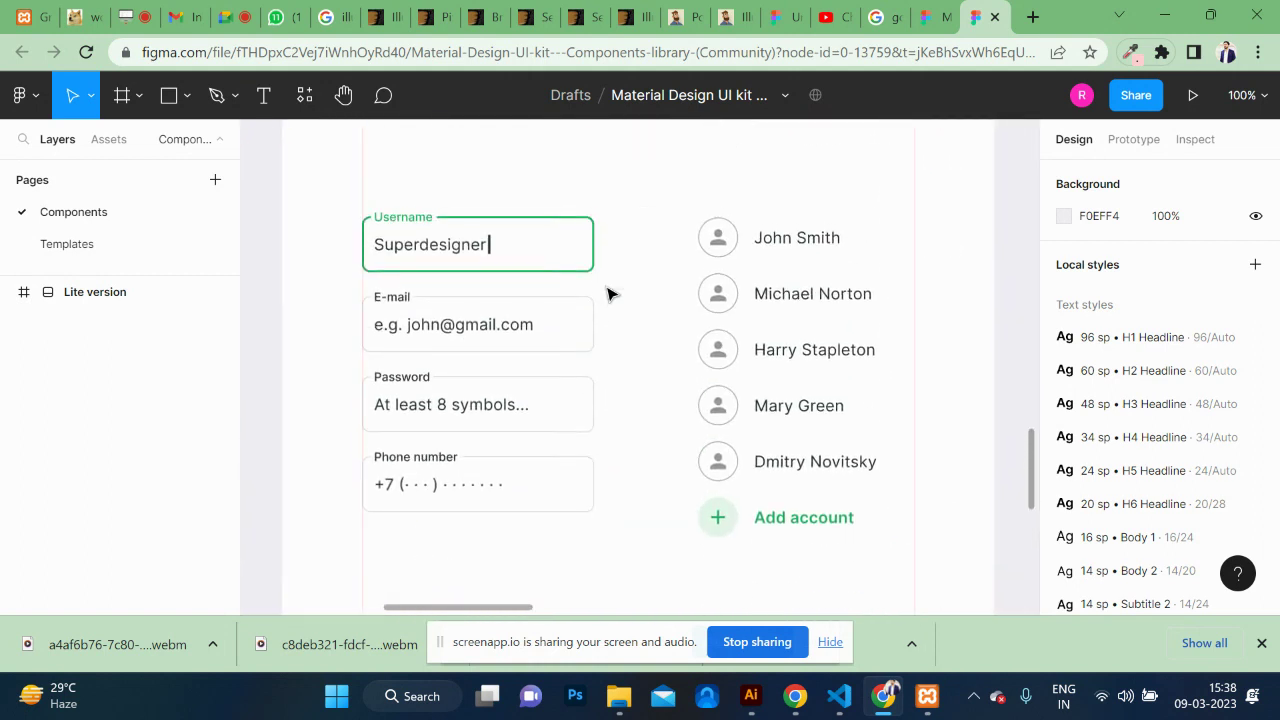
Step: Select the outlined Username text field, then return to the kit's Community tab
click(581, 297)
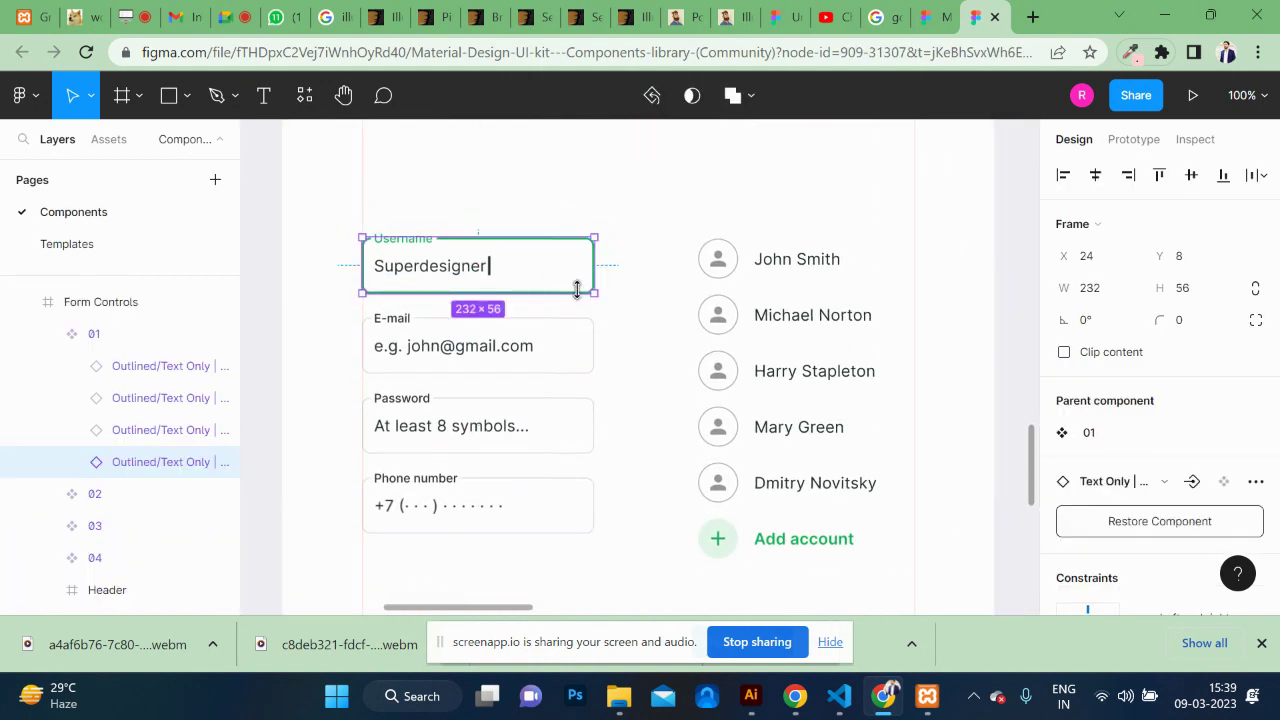
click(666, 330)
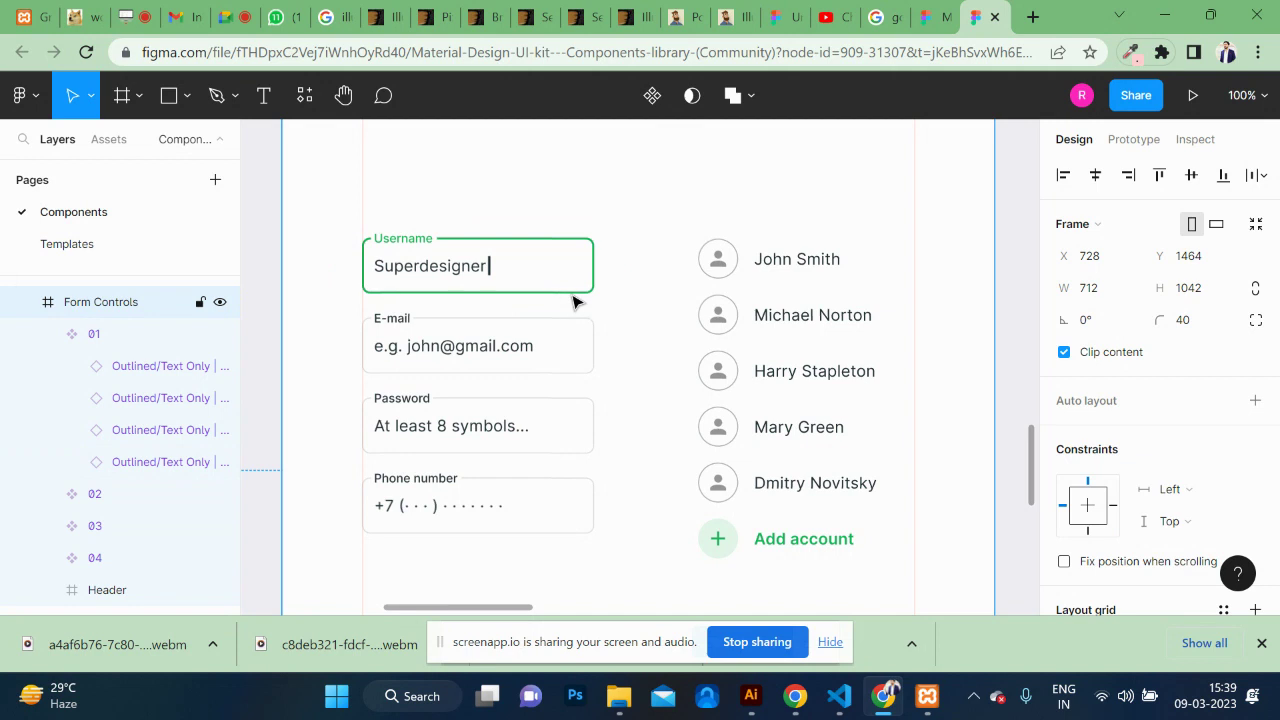
click(578, 293)
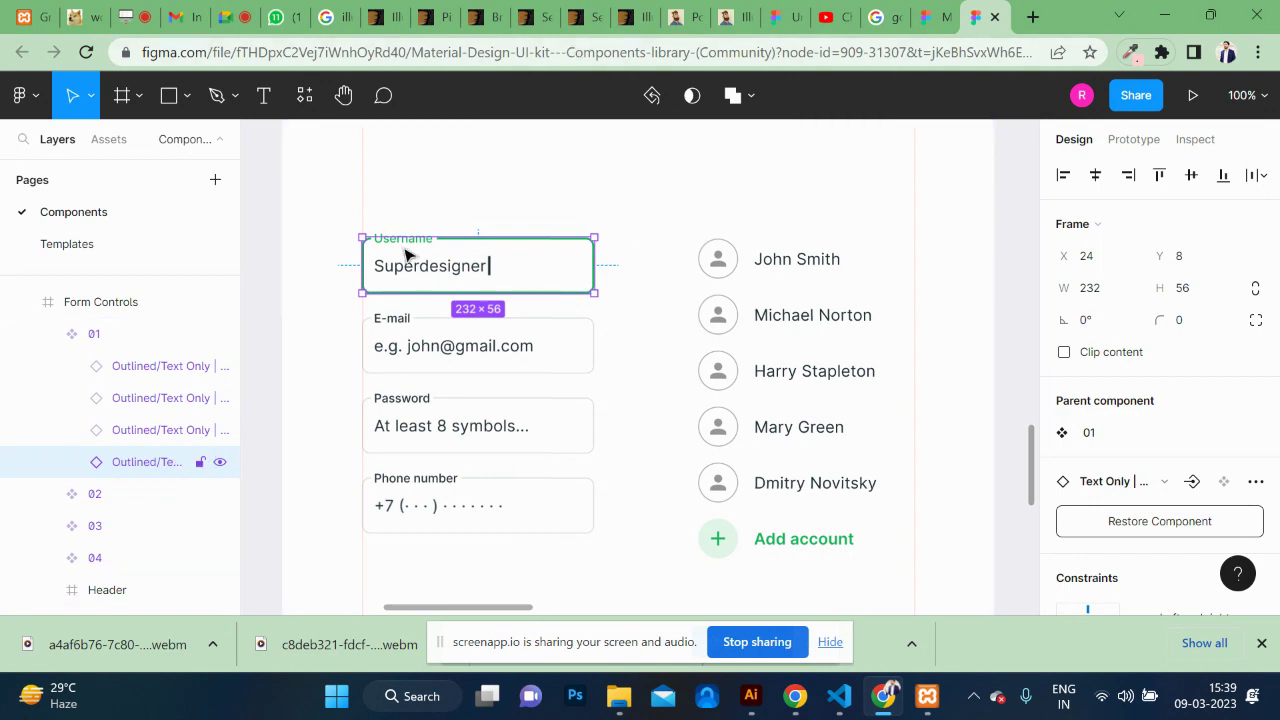
drag(447, 254, 462, 270)
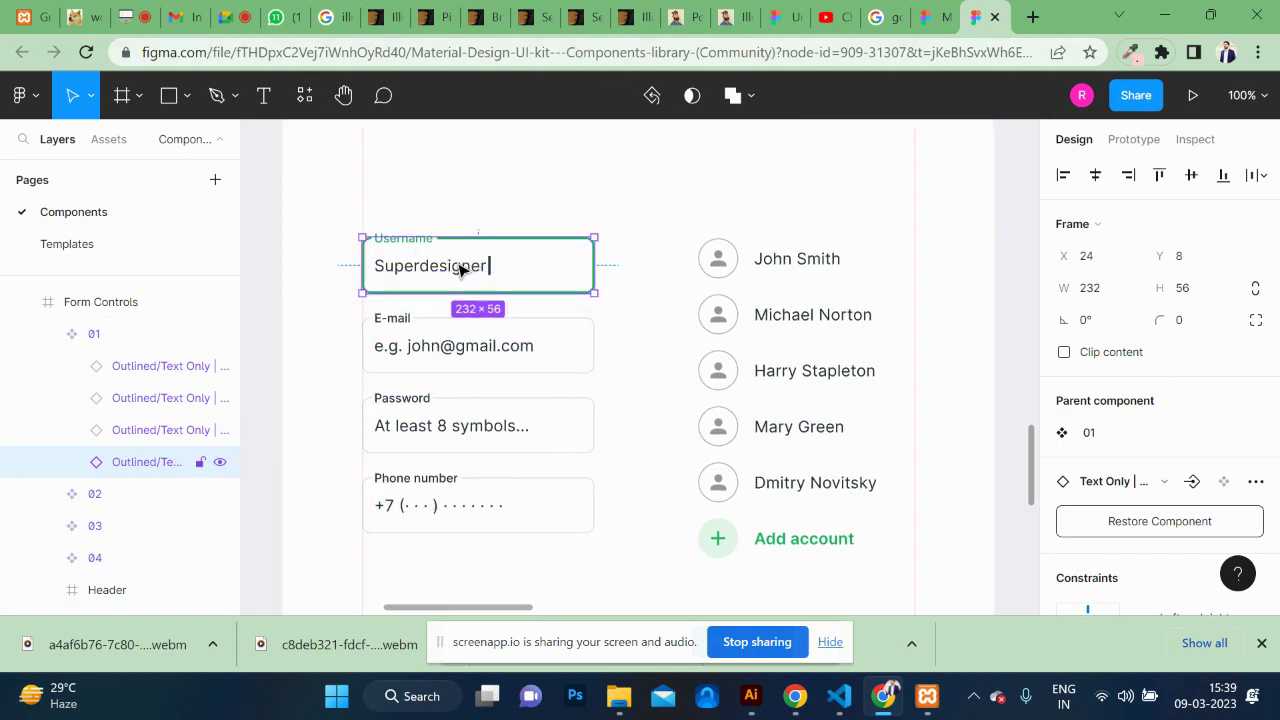
click(925, 22)
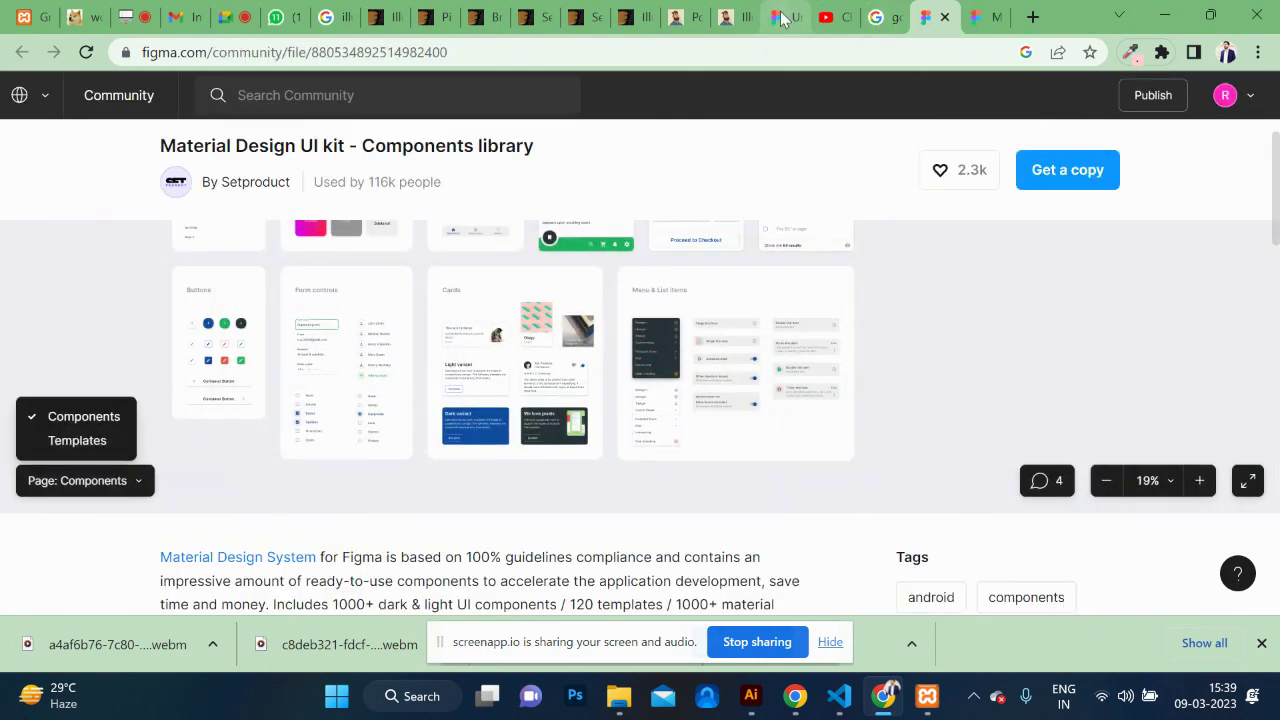
Step: Paste the Username text field onto the card, replacing grey placeholder bar Rectangle 3
click(786, 18)
key(ctrl+v)
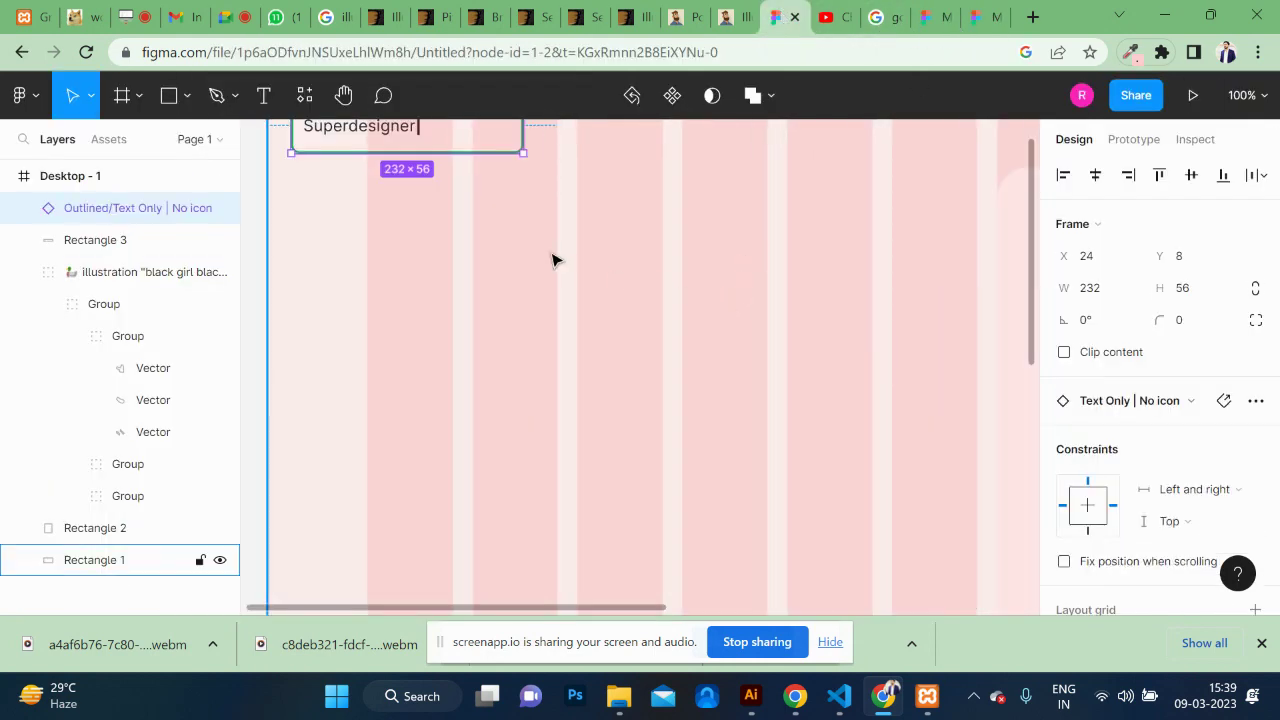
key(minus)
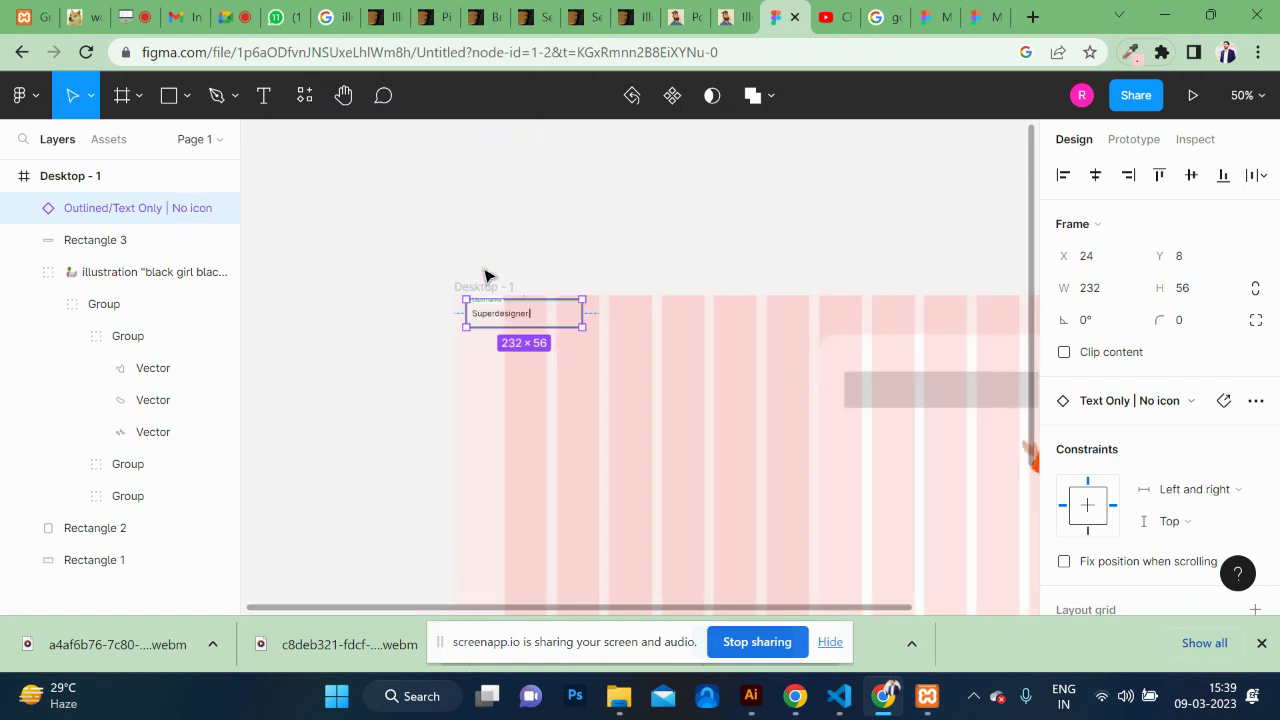
key(minus)
mouse_move(578, 345)
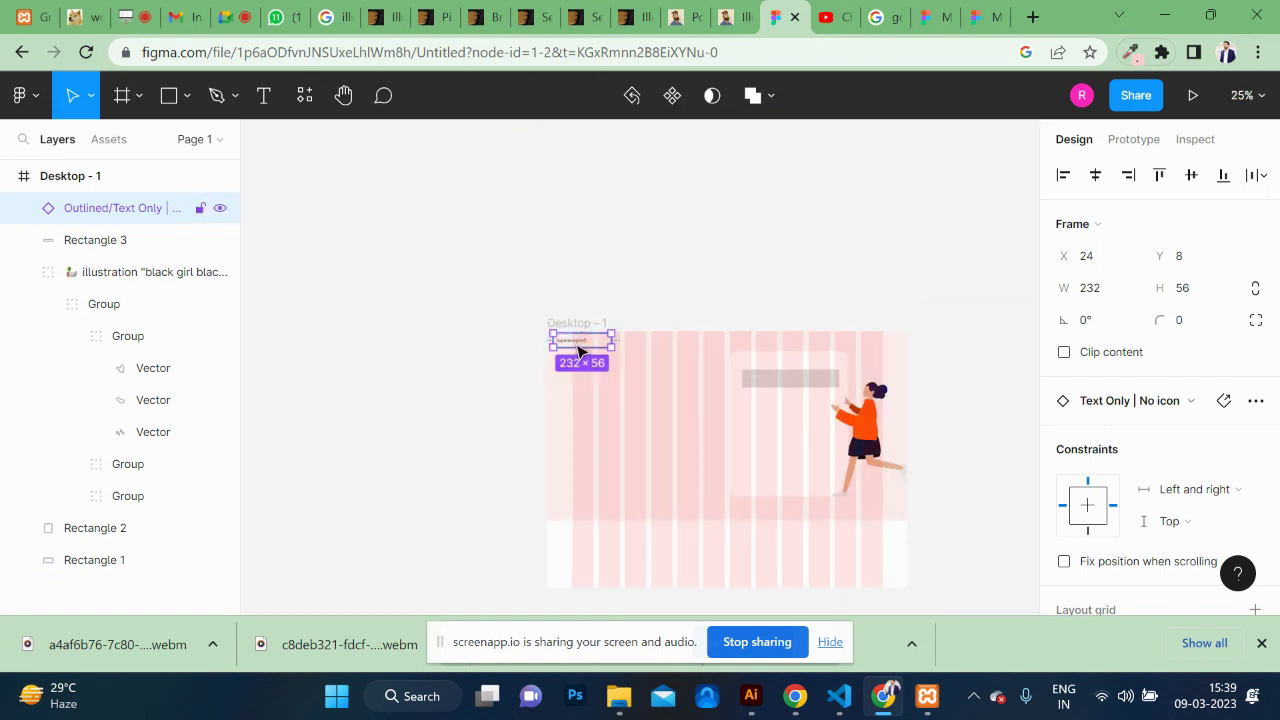
drag(594, 348, 767, 372)
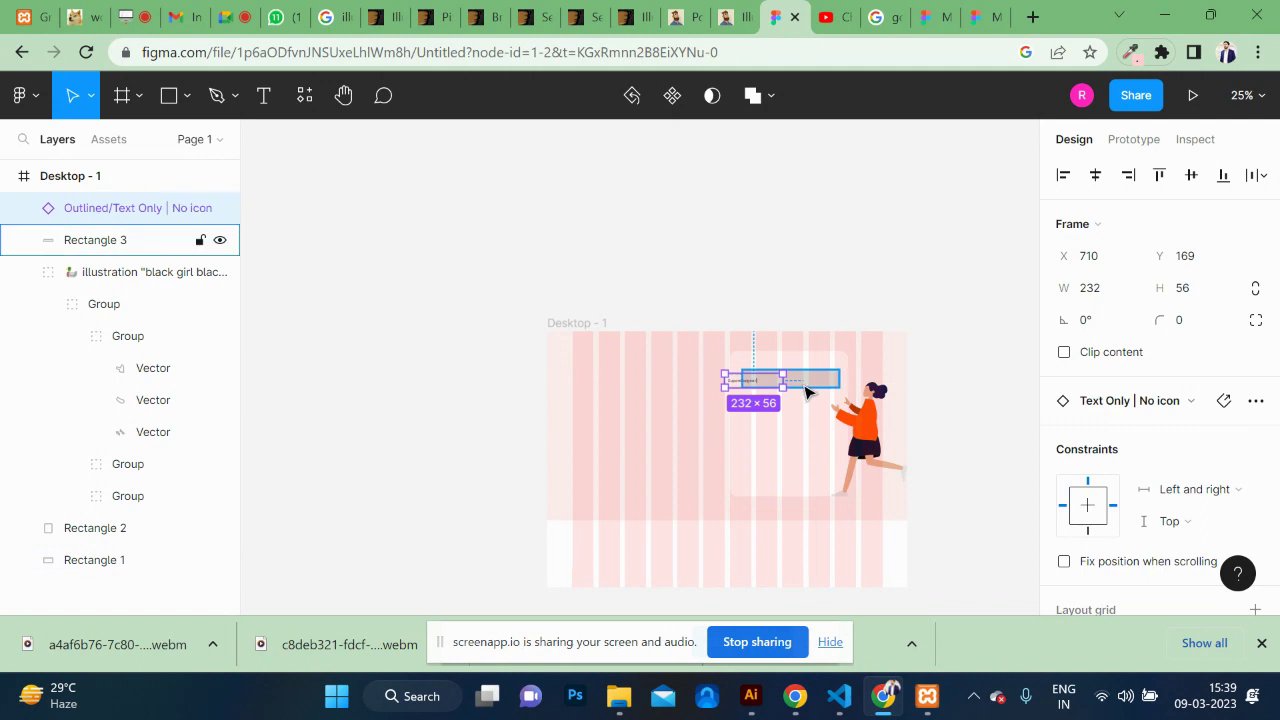
click(808, 388)
key(Delete)
drag(752, 385, 766, 388)
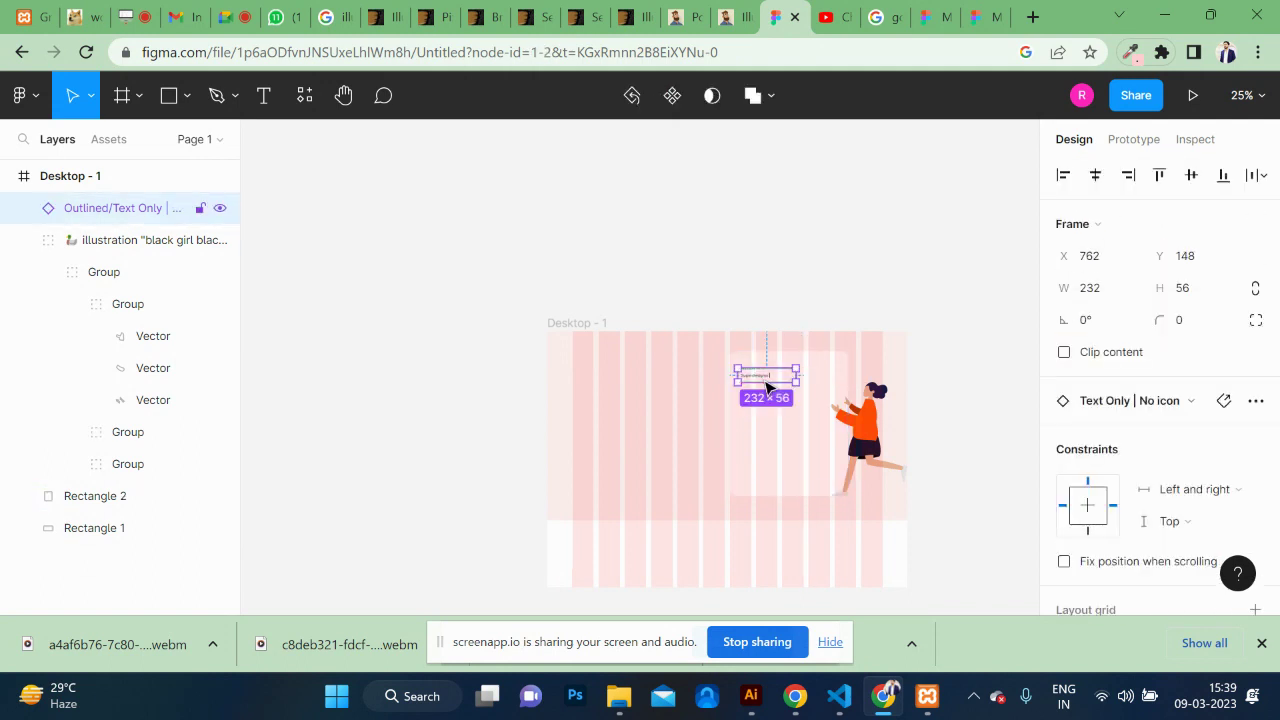
Step: Widen the Username text field to 408 px (408×56)
key(shift+0)
scroll(766, 386, left, 5)
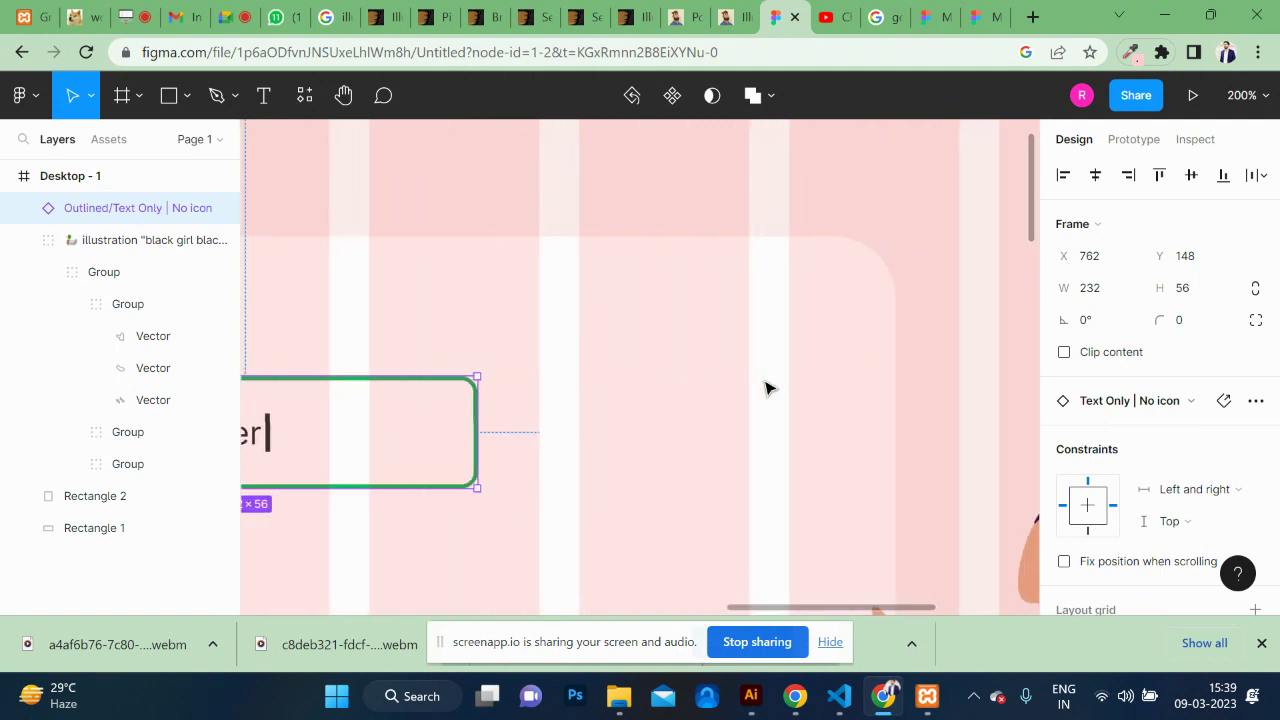
scroll(766, 384, left, 3)
drag(710, 422, 1000, 417)
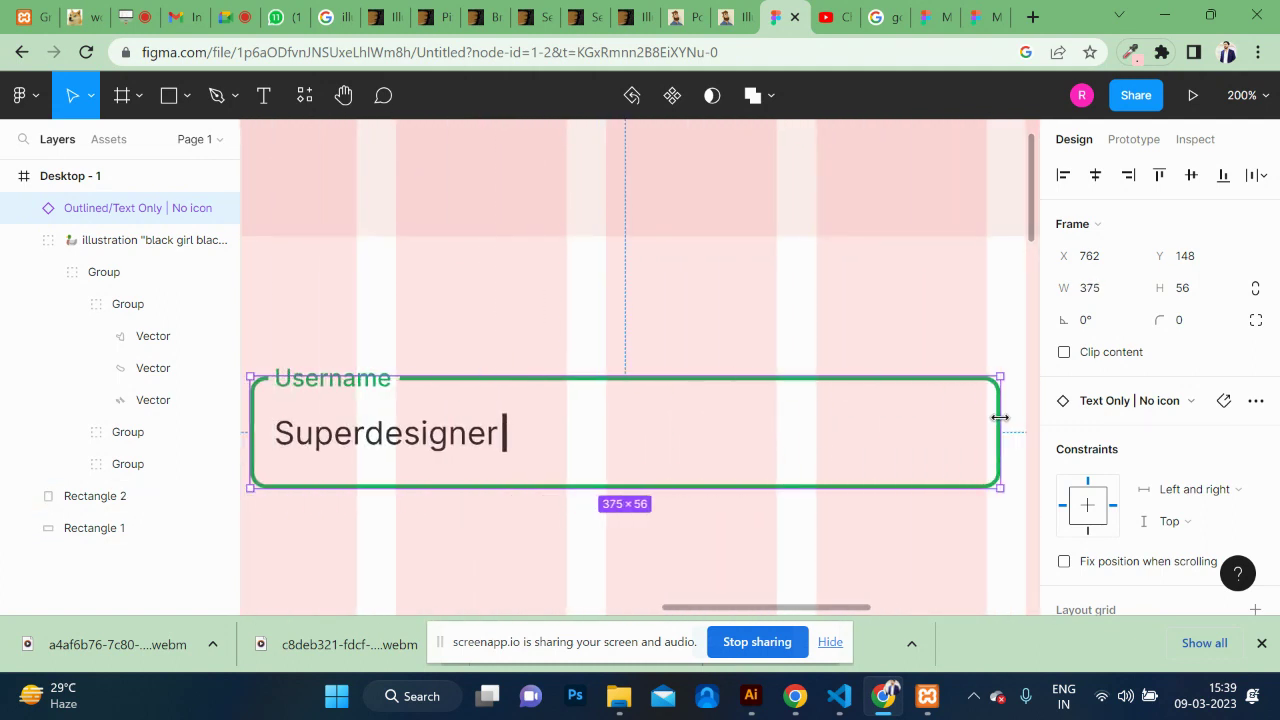
key(shift+0)
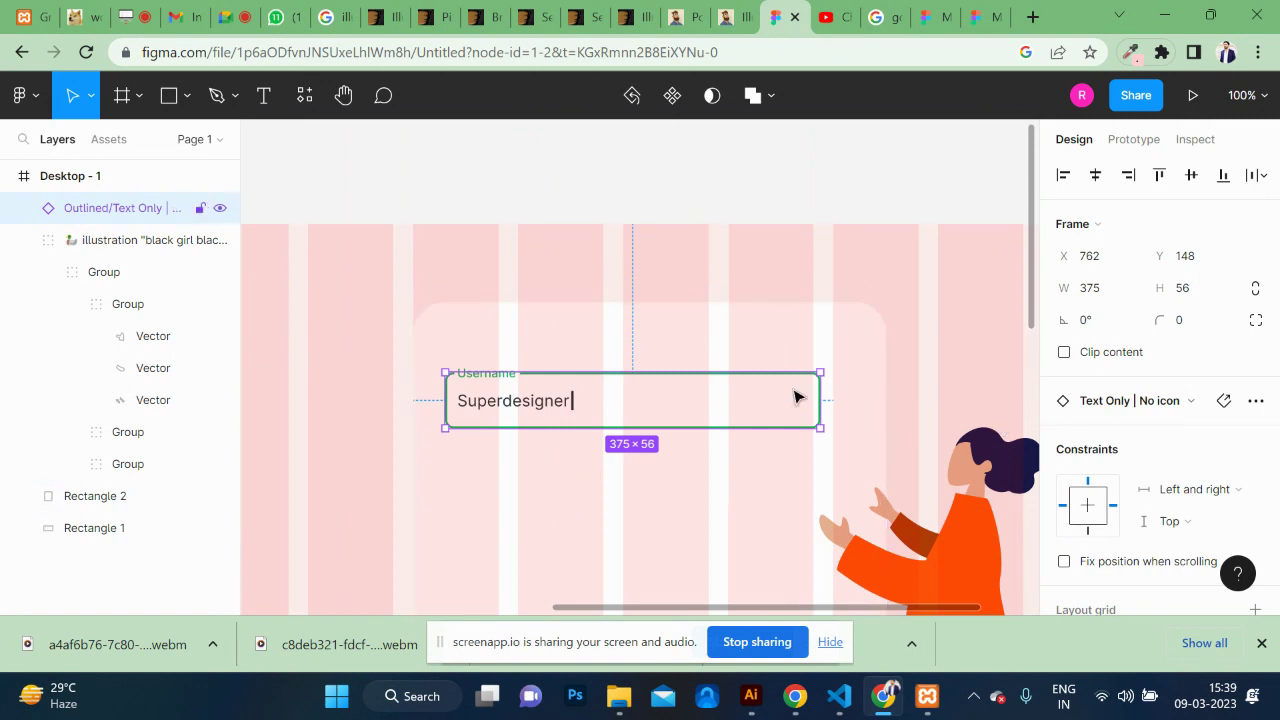
mouse_move(819, 399)
mouse_down()
mouse_move(877, 398)
mouse_move(855, 397)
mouse_up()
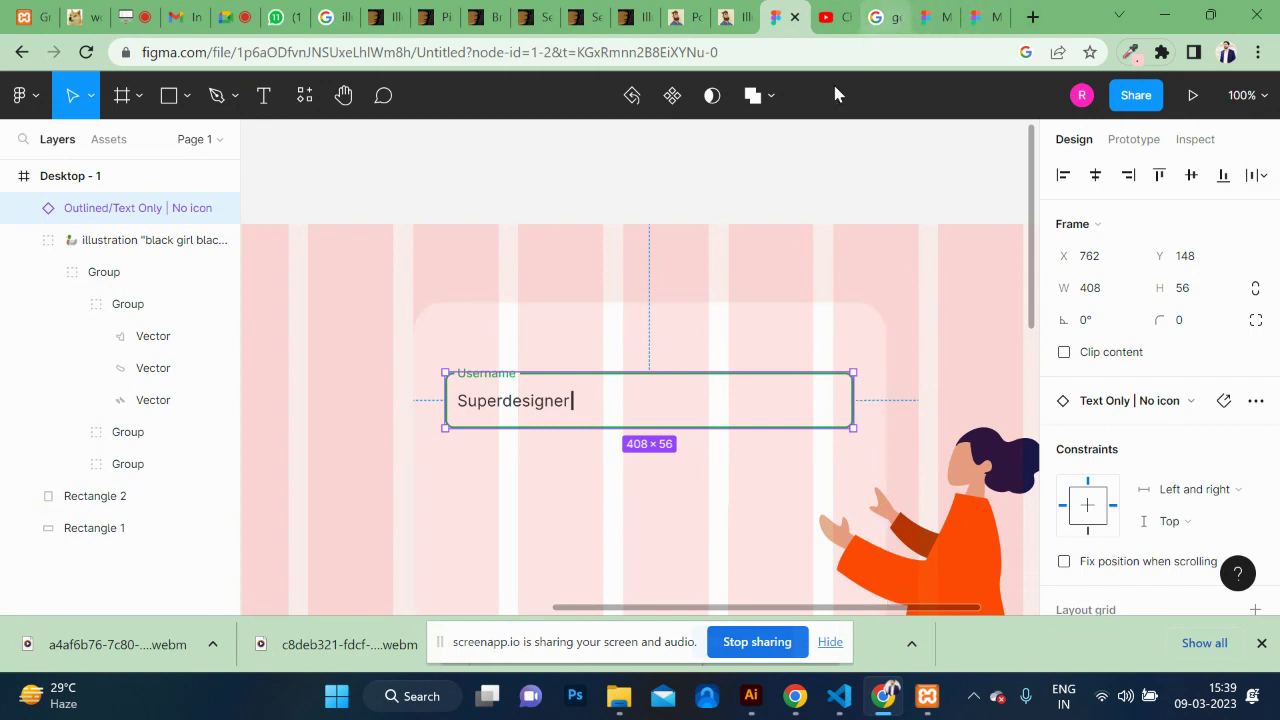
click(777, 211)
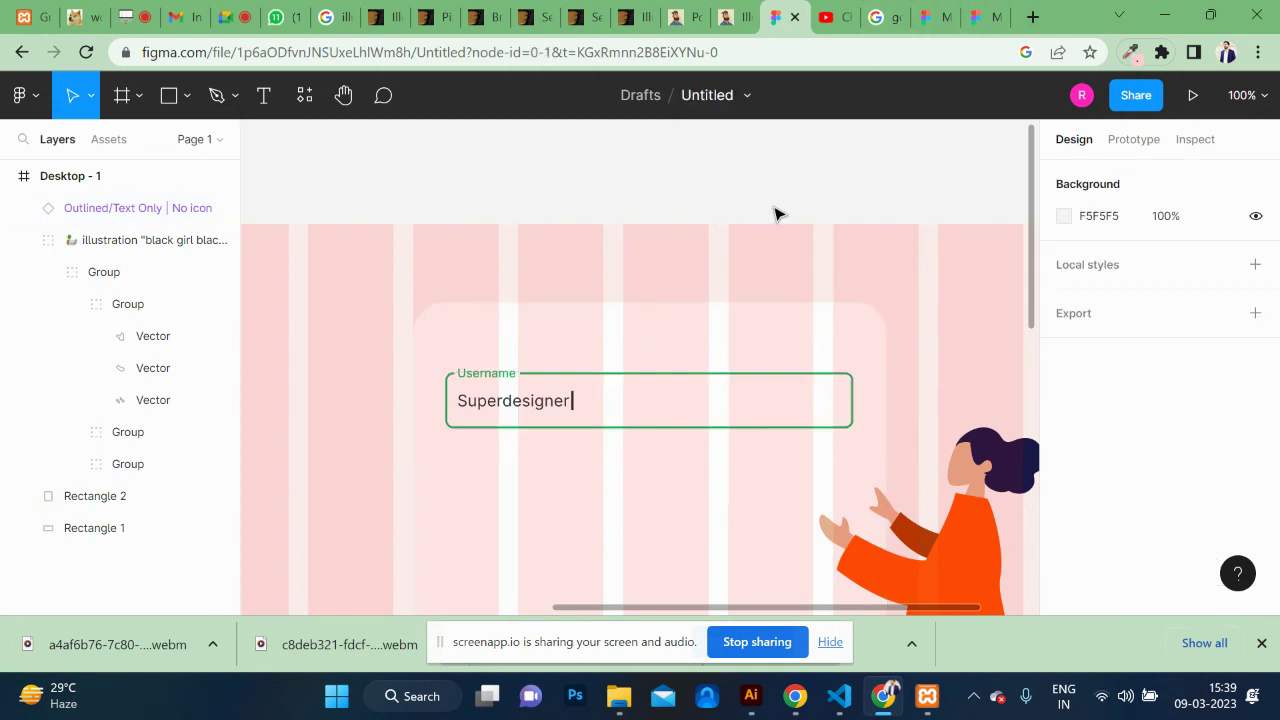
Step: Detach the Light / Secondary colour style from the Username text field
click(555, 423)
scroll(1240, 443, down, 3)
scroll(1203, 434, down, 1)
scroll(1200, 434, down, 2)
click(1064, 395)
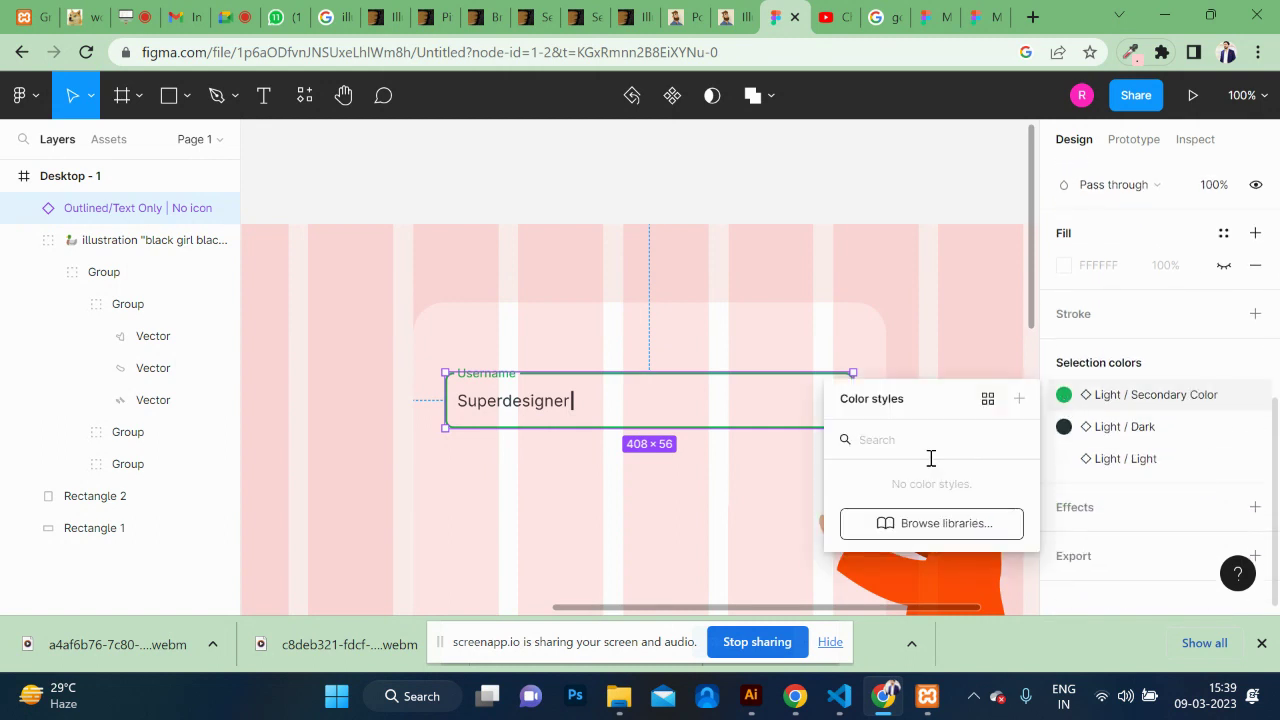
click(988, 401)
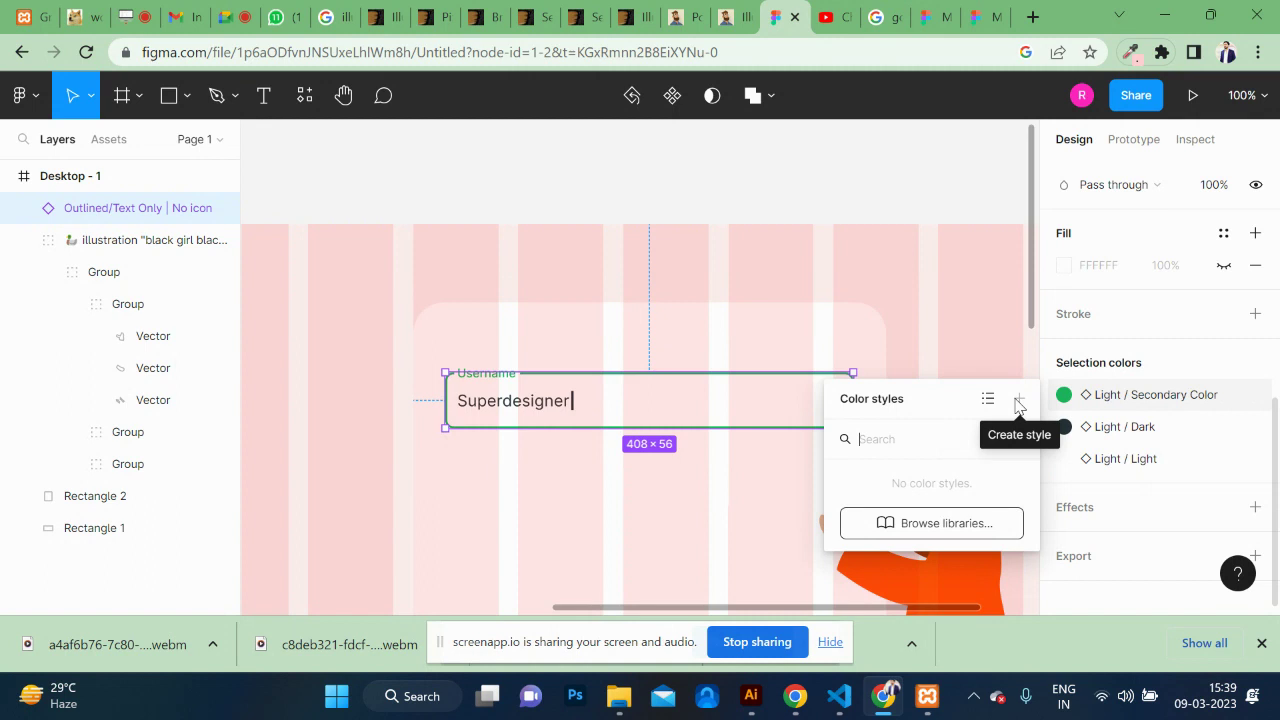
mouse_move(1150, 395)
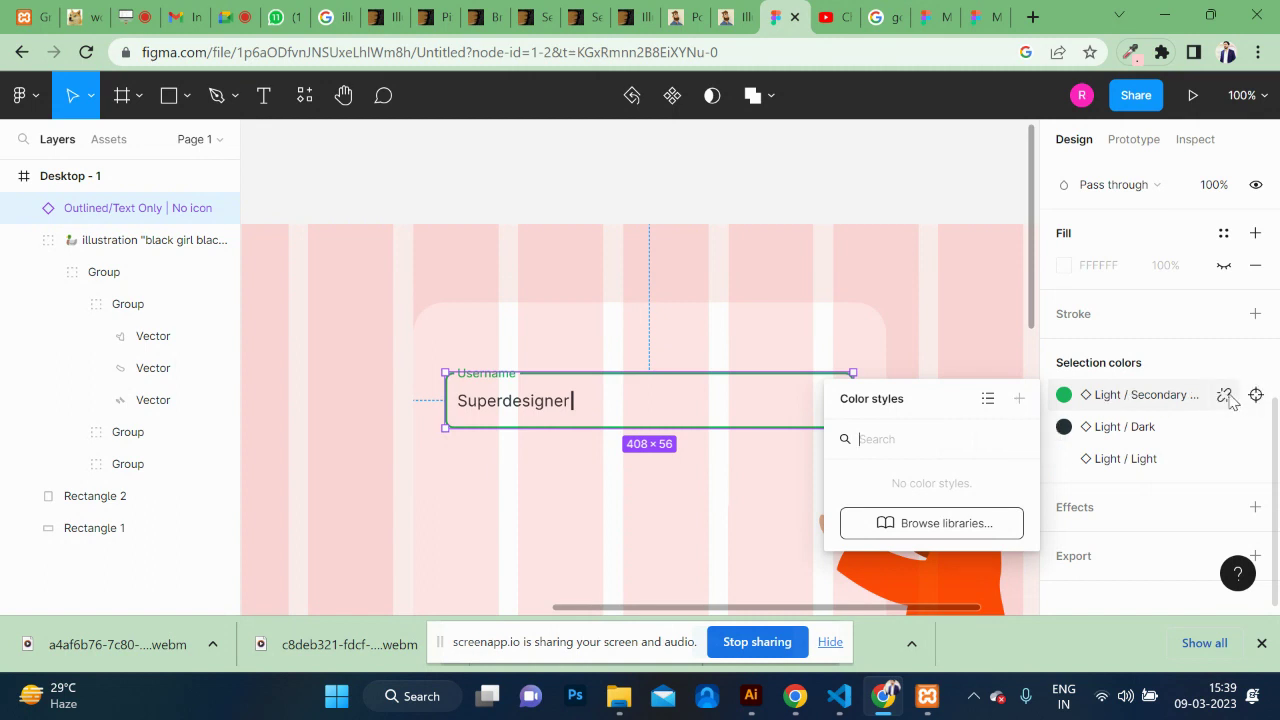
click(1127, 397)
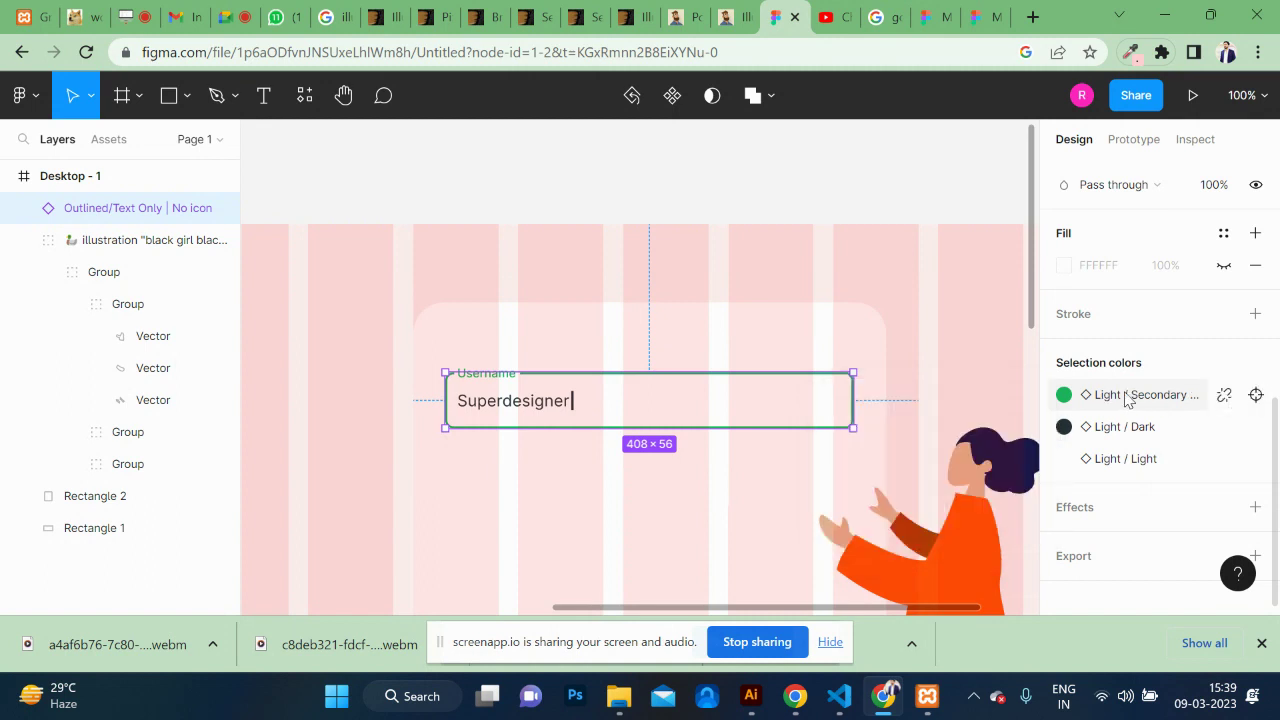
click(1064, 396)
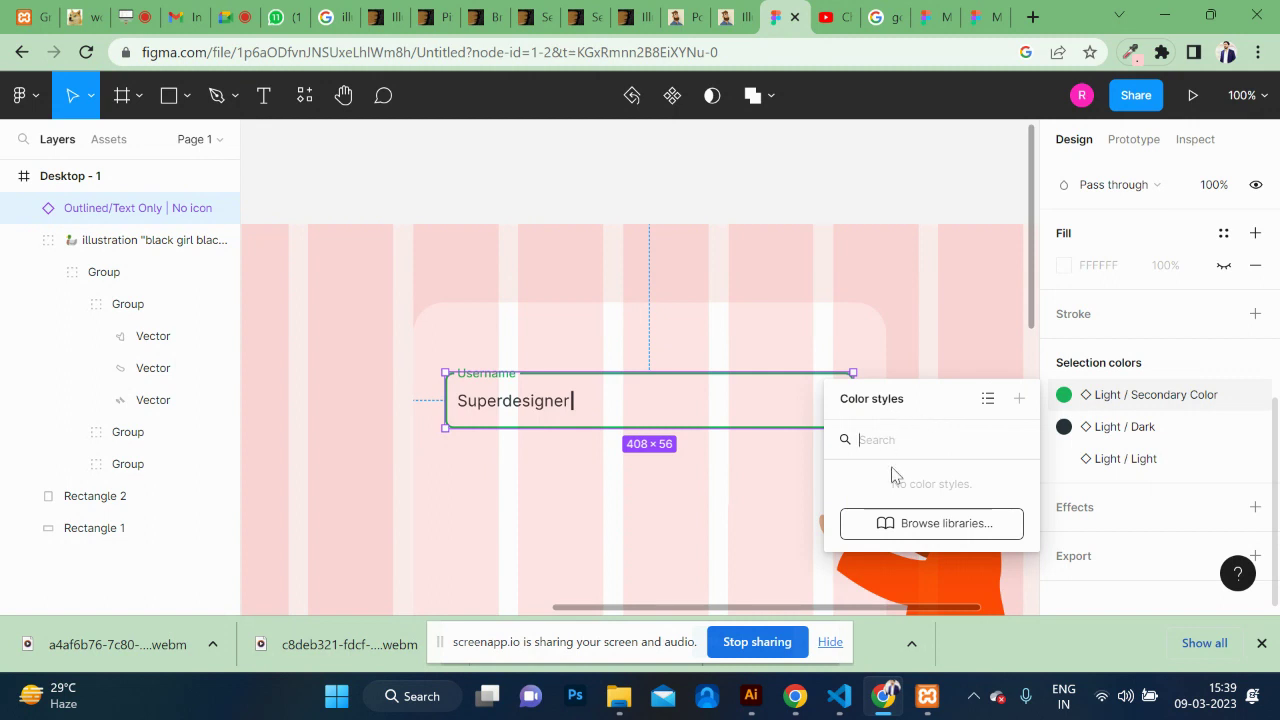
mouse_move(1224, 395)
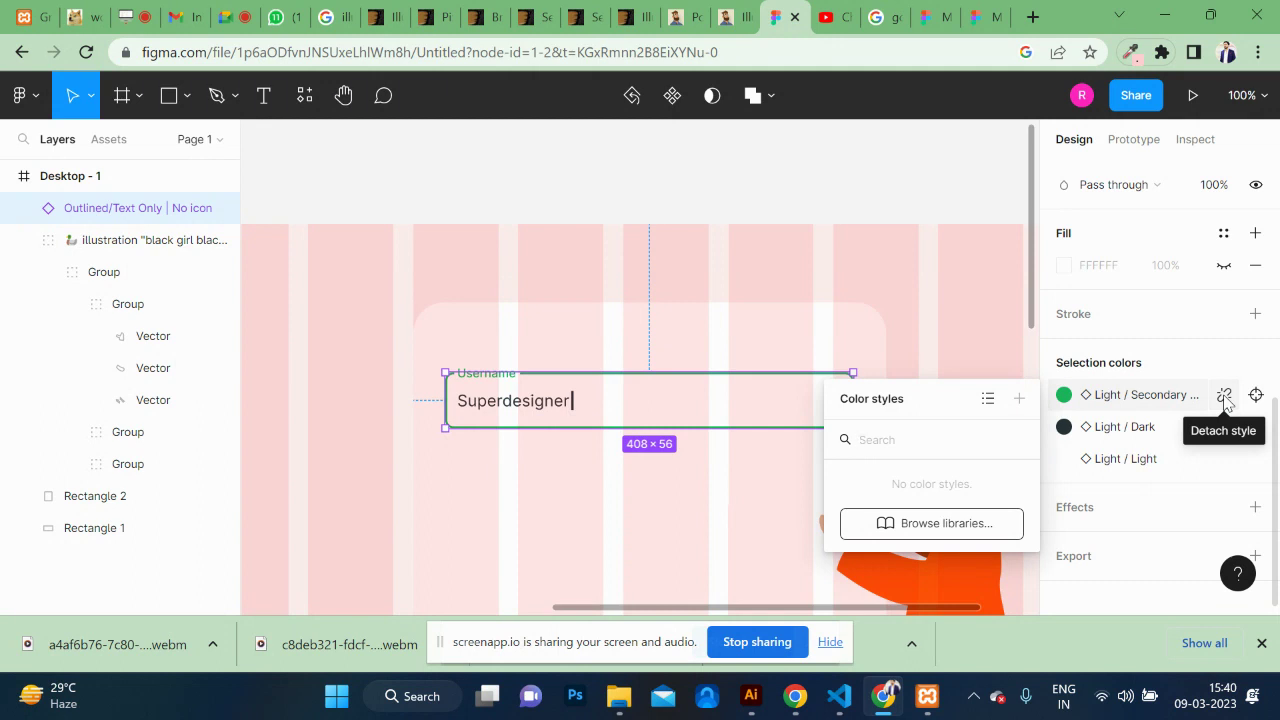
click(1224, 396)
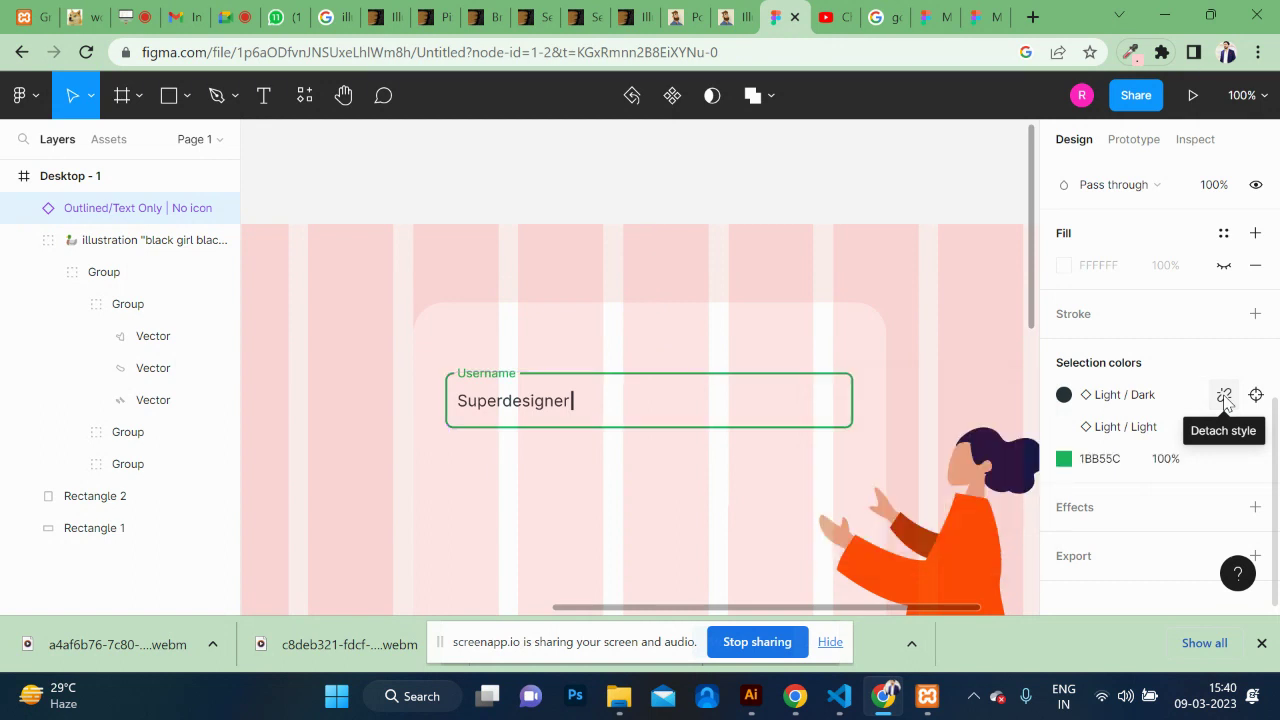
click(1063, 396)
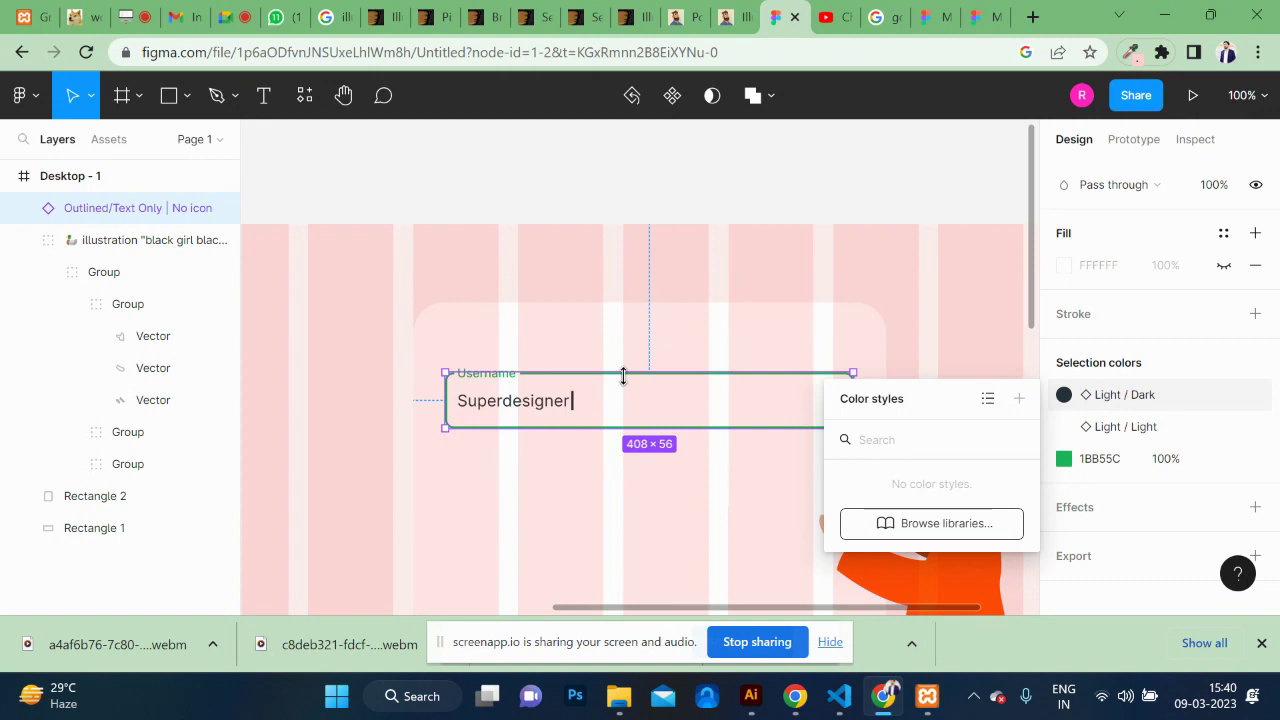
click(632, 203)
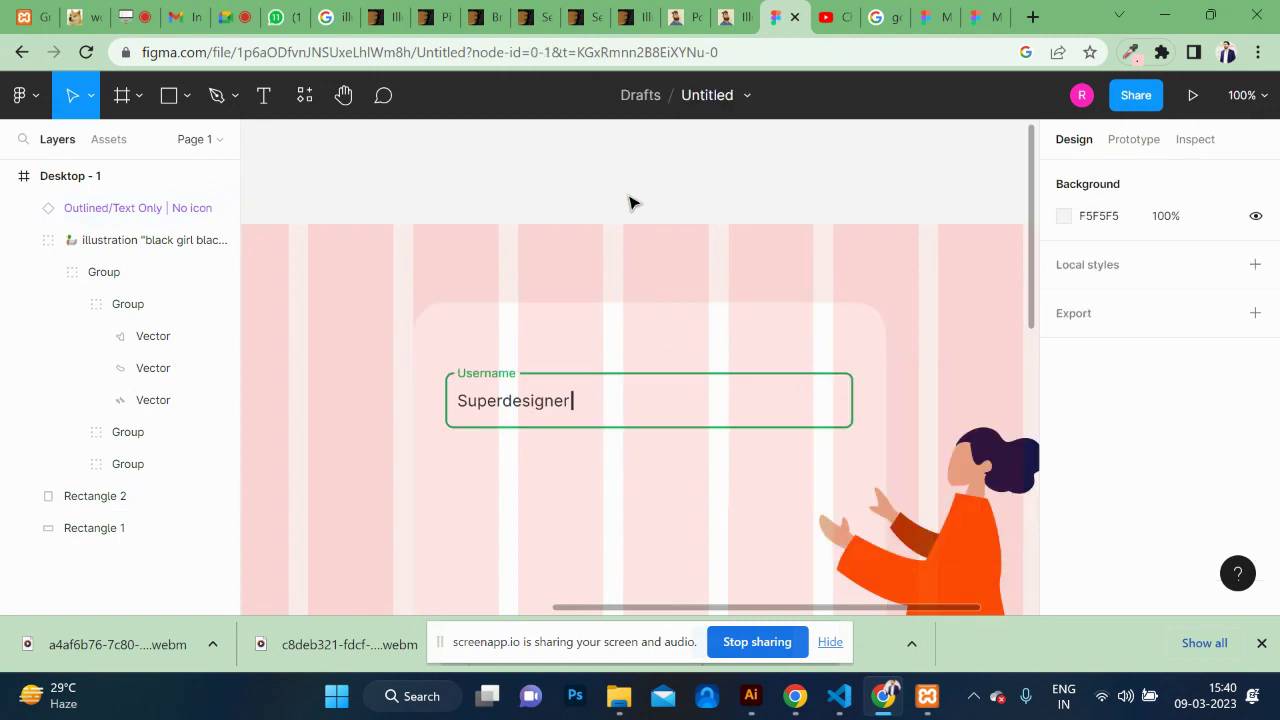
Step: Change the field's 1BB55C green to the muted grey-green 446150
click(655, 383)
scroll(1187, 485, down, 3)
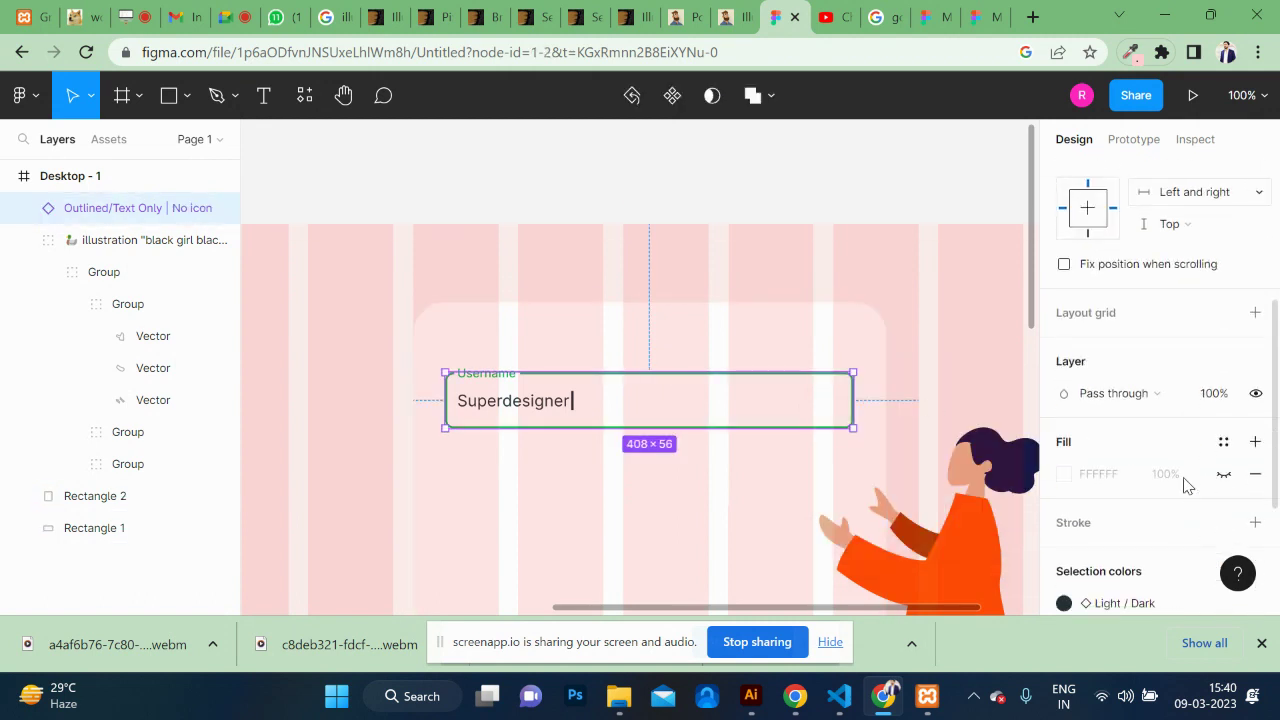
scroll(1187, 485, down, 3)
click(1064, 533)
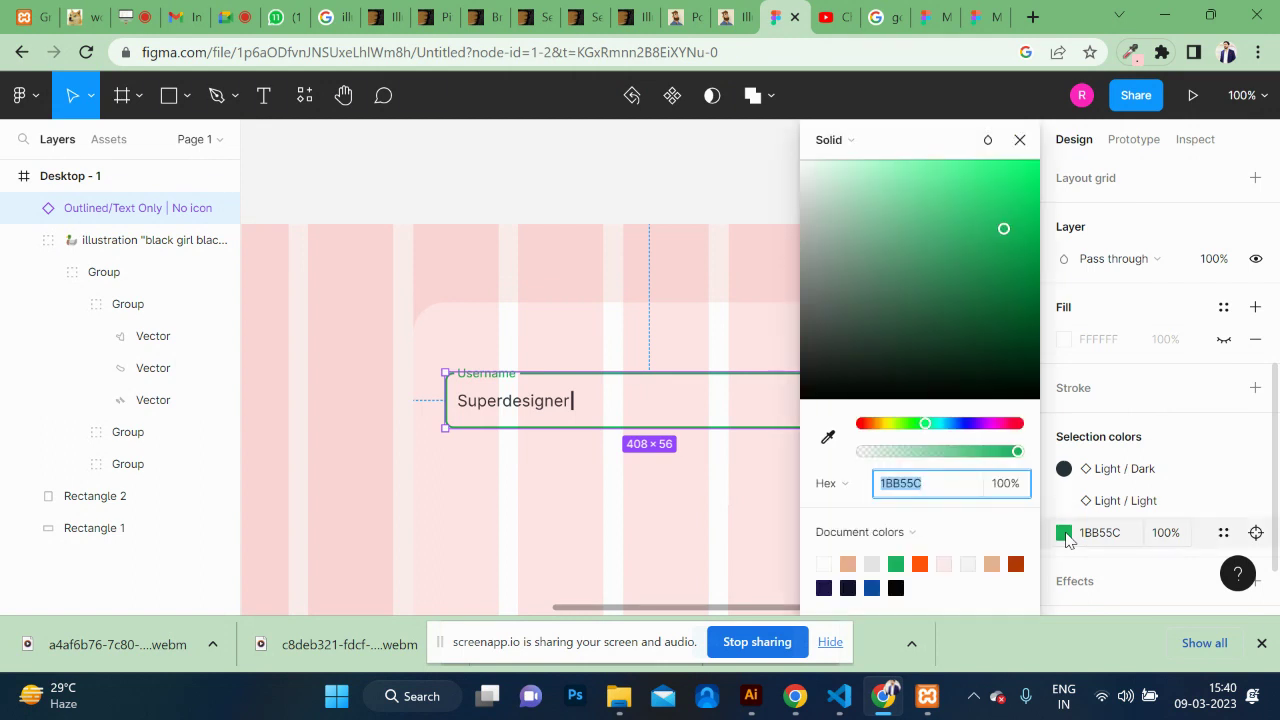
click(868, 328)
drag(868, 328, 872, 309)
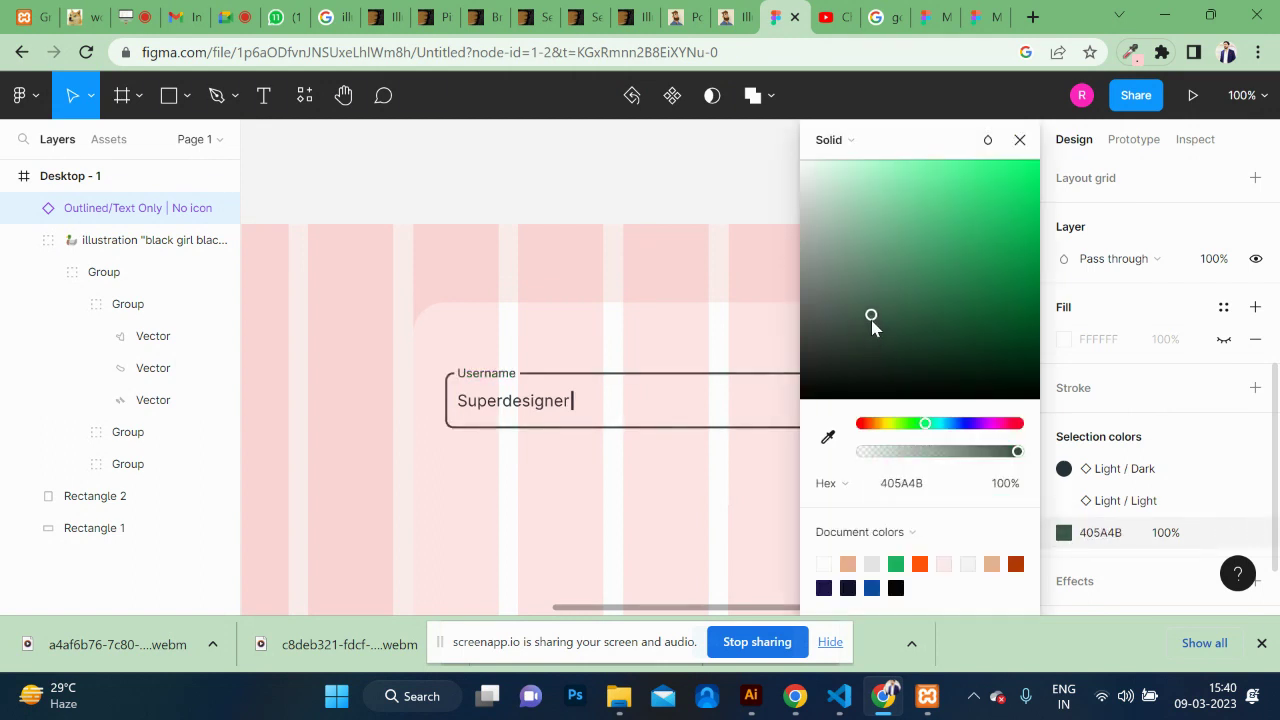
click(678, 193)
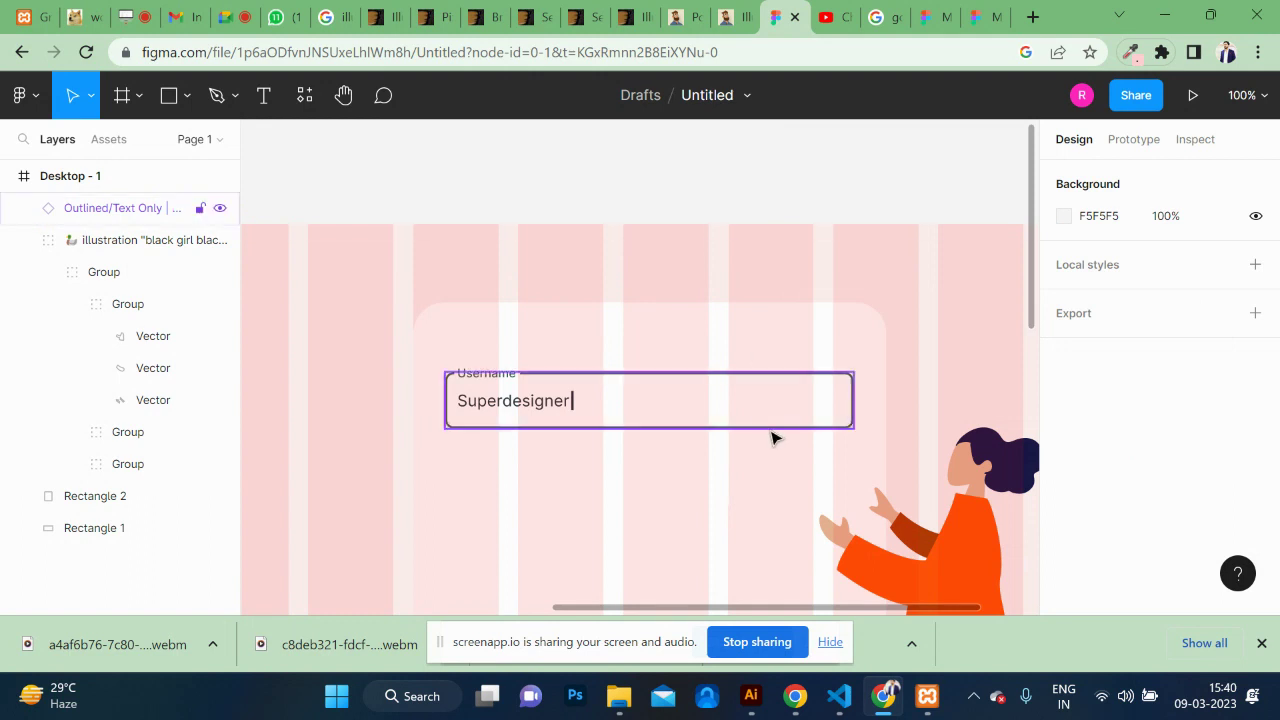
Step: Recolour the field's 446150 grey-green to pale E4EAE6
click(757, 379)
scroll(1117, 503, down, 5)
scroll(1117, 534, down, 1)
scroll(1118, 538, down, 3)
scroll(1105, 468, down, 2)
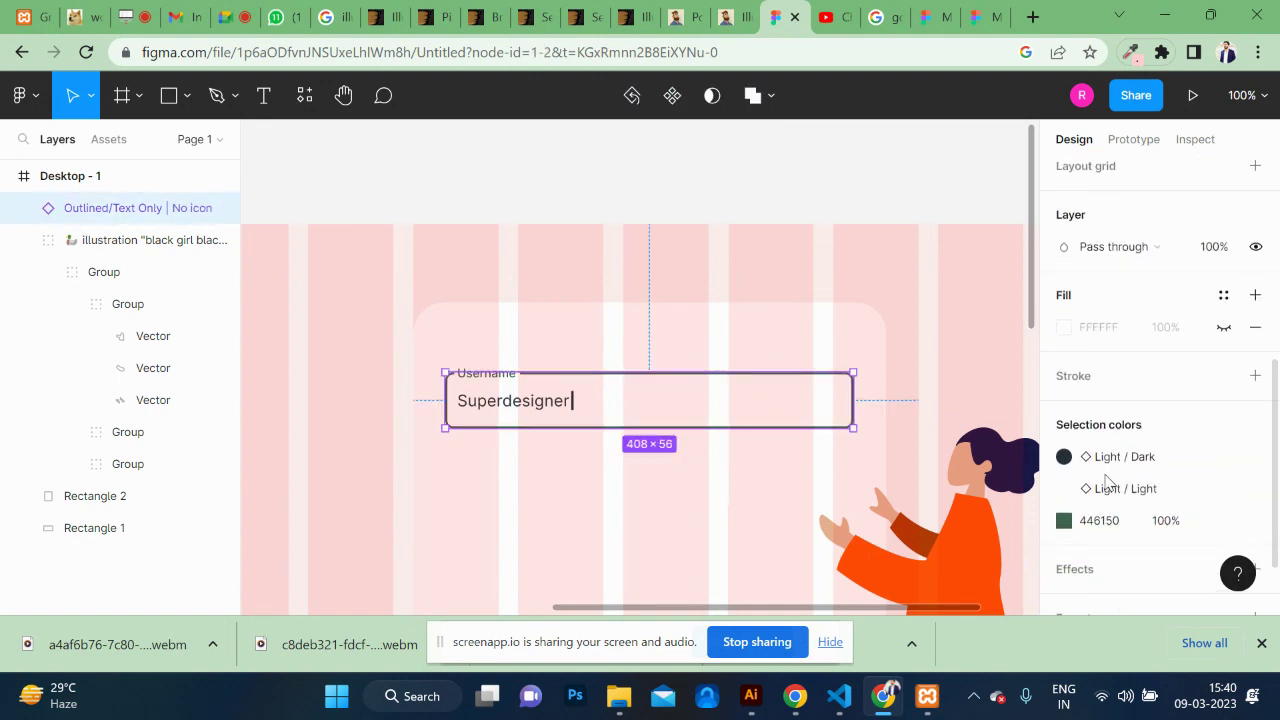
scroll(1100, 465, down, 3)
click(1063, 443)
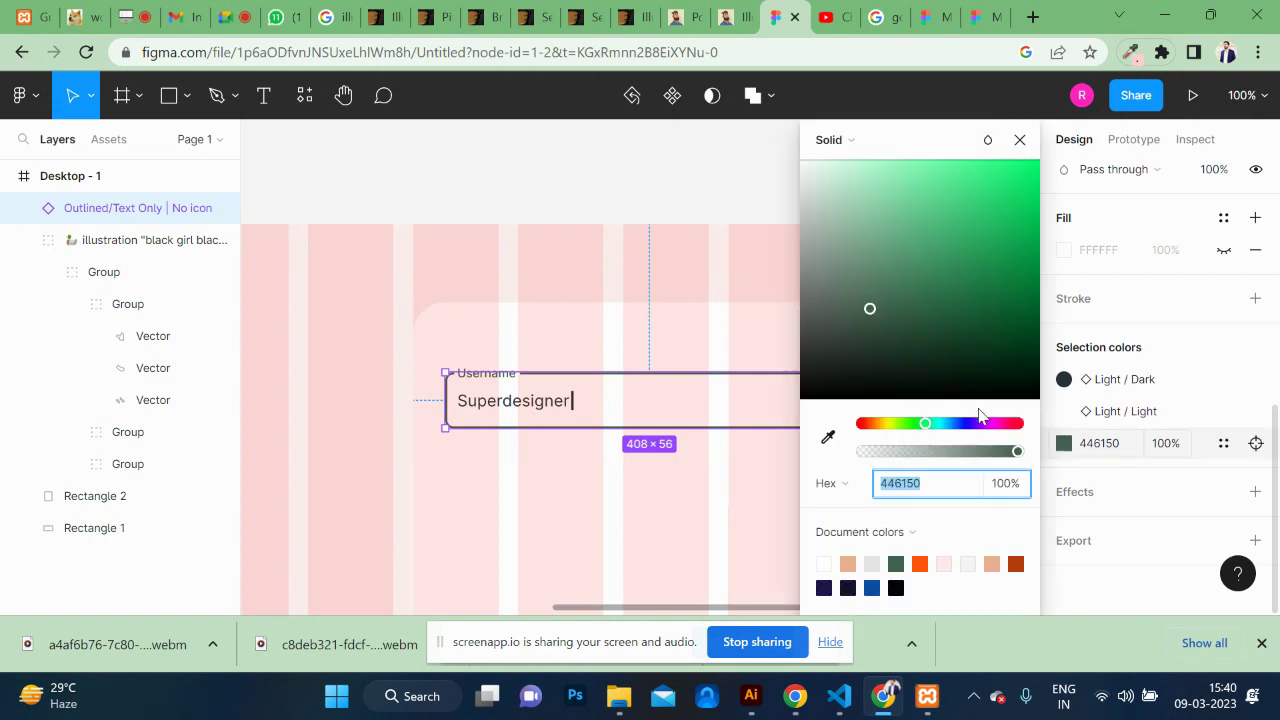
click(812, 193)
click(806, 193)
drag(806, 185, 806, 179)
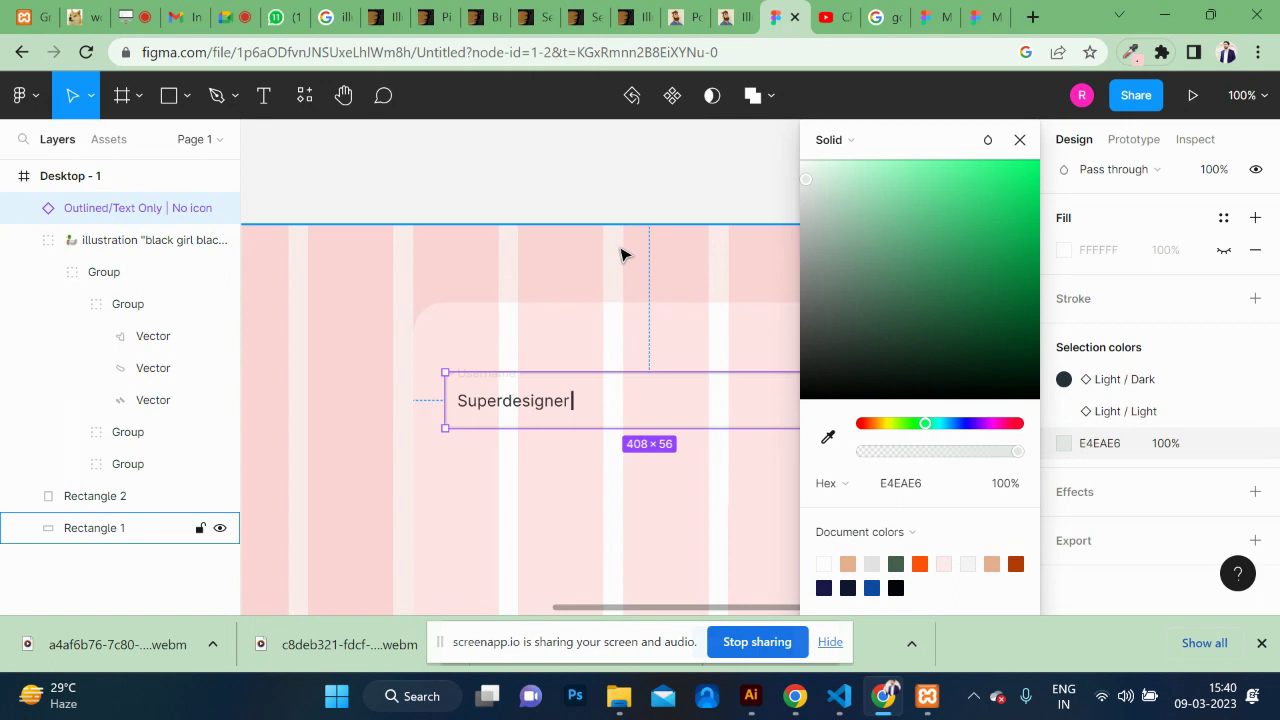
click(640, 188)
Step: Replace the field's Superdesigner text with 'user name'
double_click(558, 416)
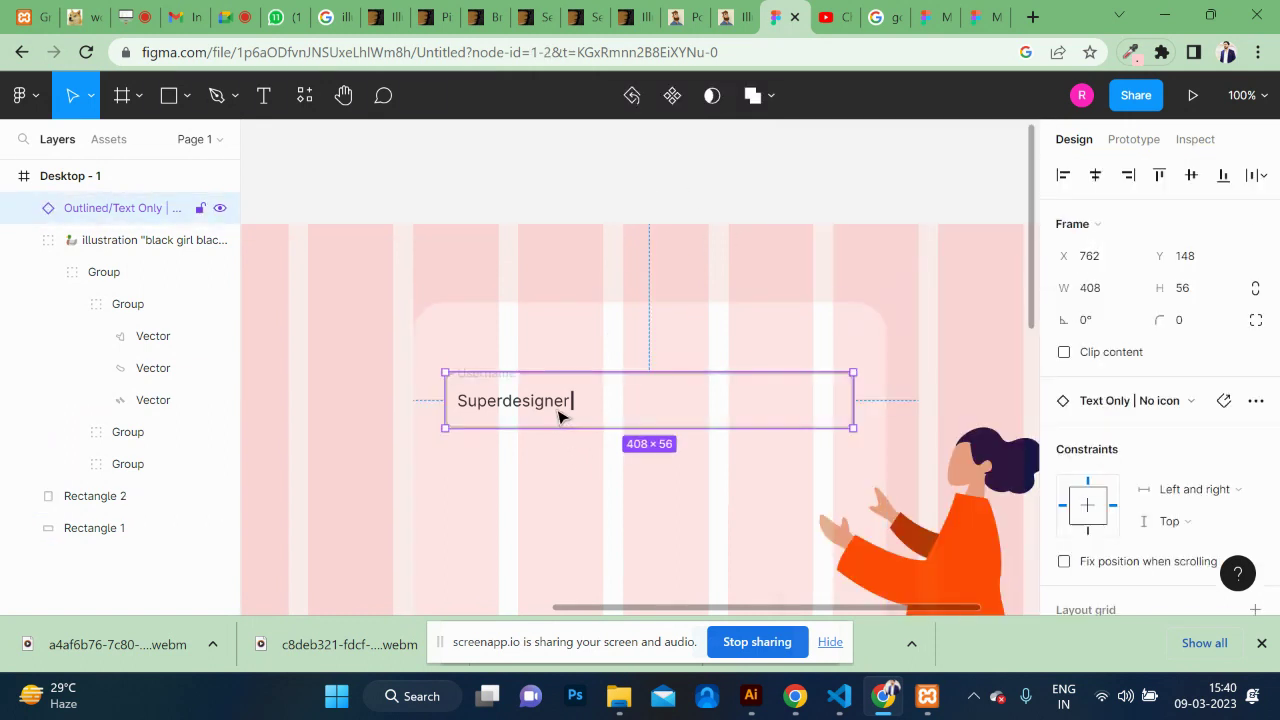
double_click(558, 416)
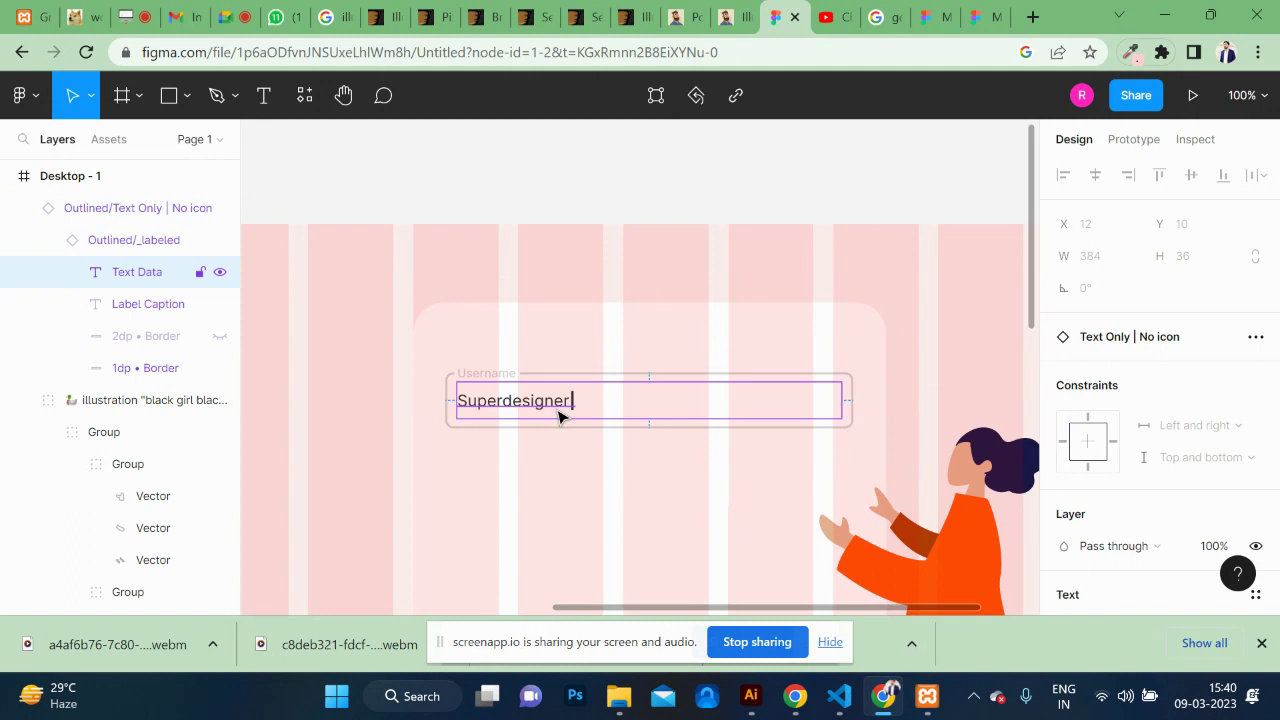
double_click(558, 412)
text(user name)
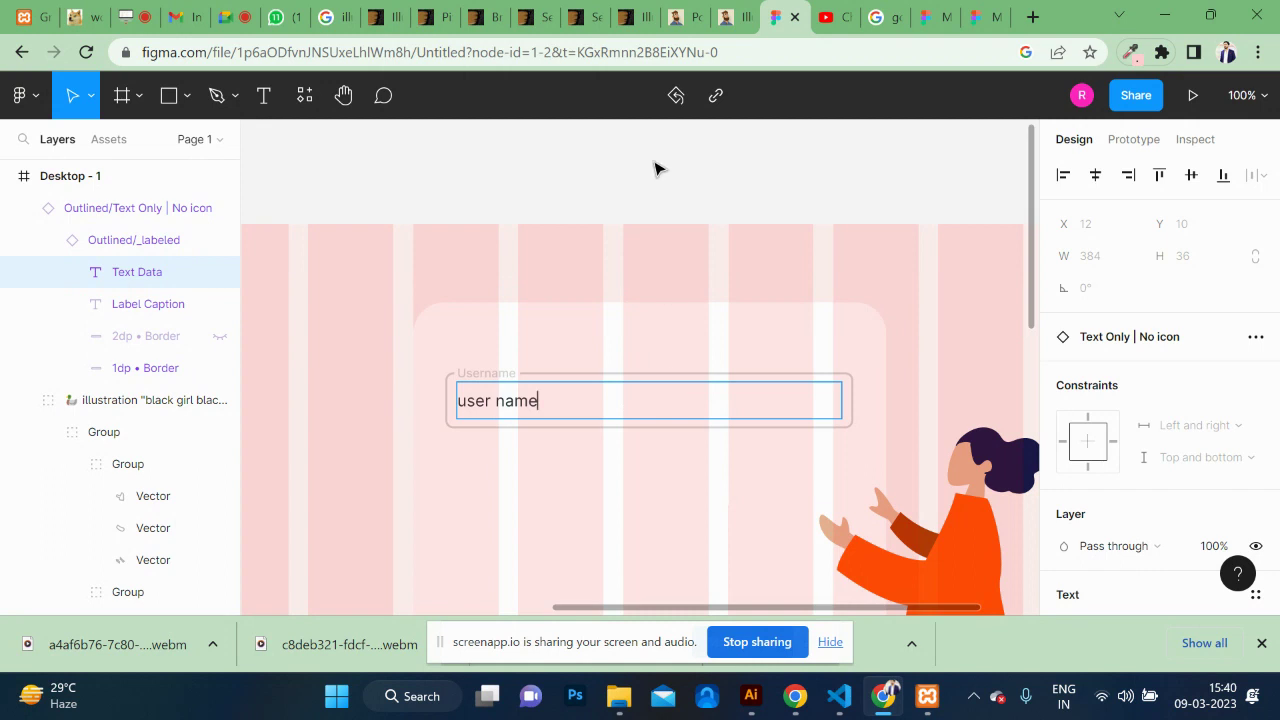
key(Escape)
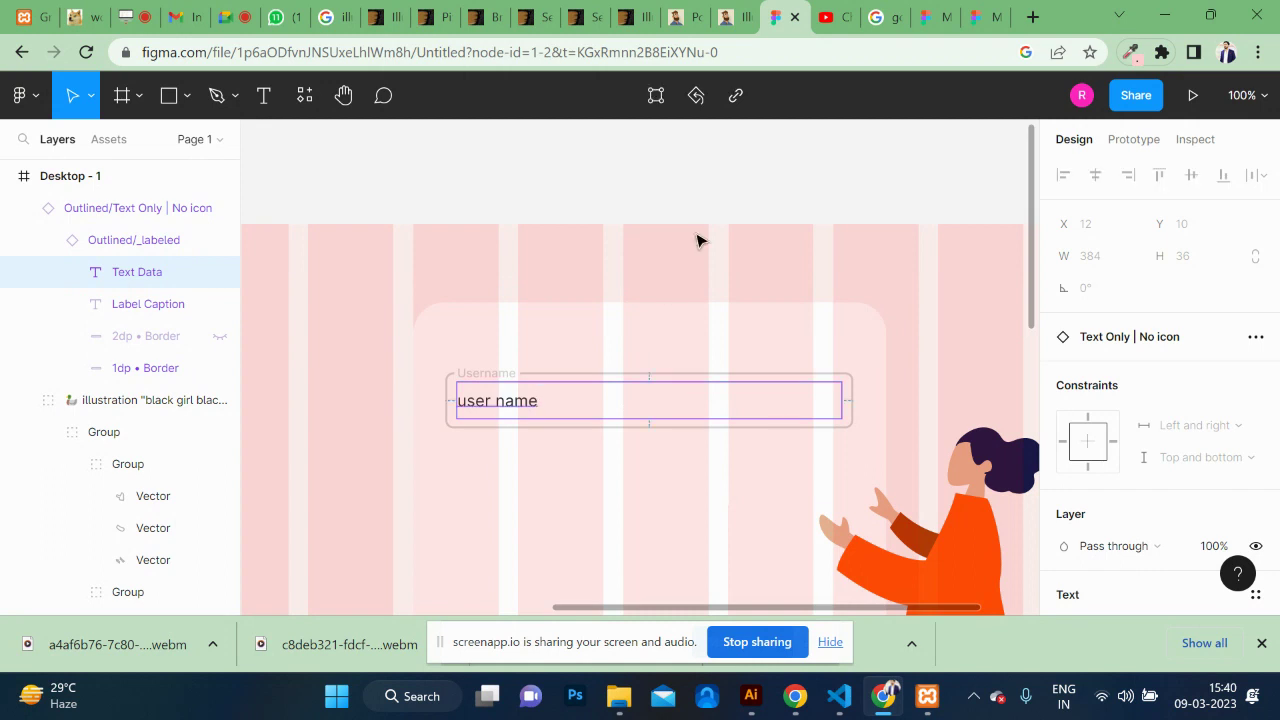
Step: Lower the placeholder text's fill opacity to 20% for a faded look
scroll(1203, 450, down, 3)
scroll(1200, 446, down, 2)
scroll(1200, 448, down, 2)
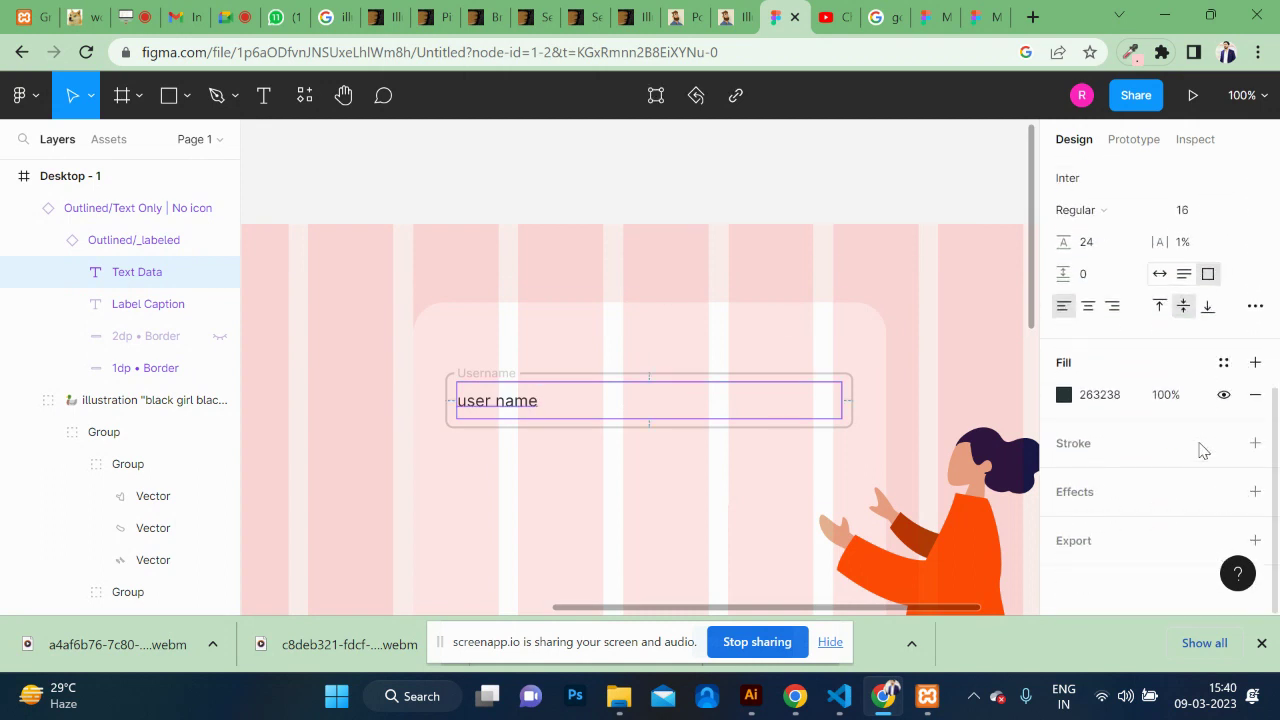
click(1165, 395)
text(60)
key(Return)
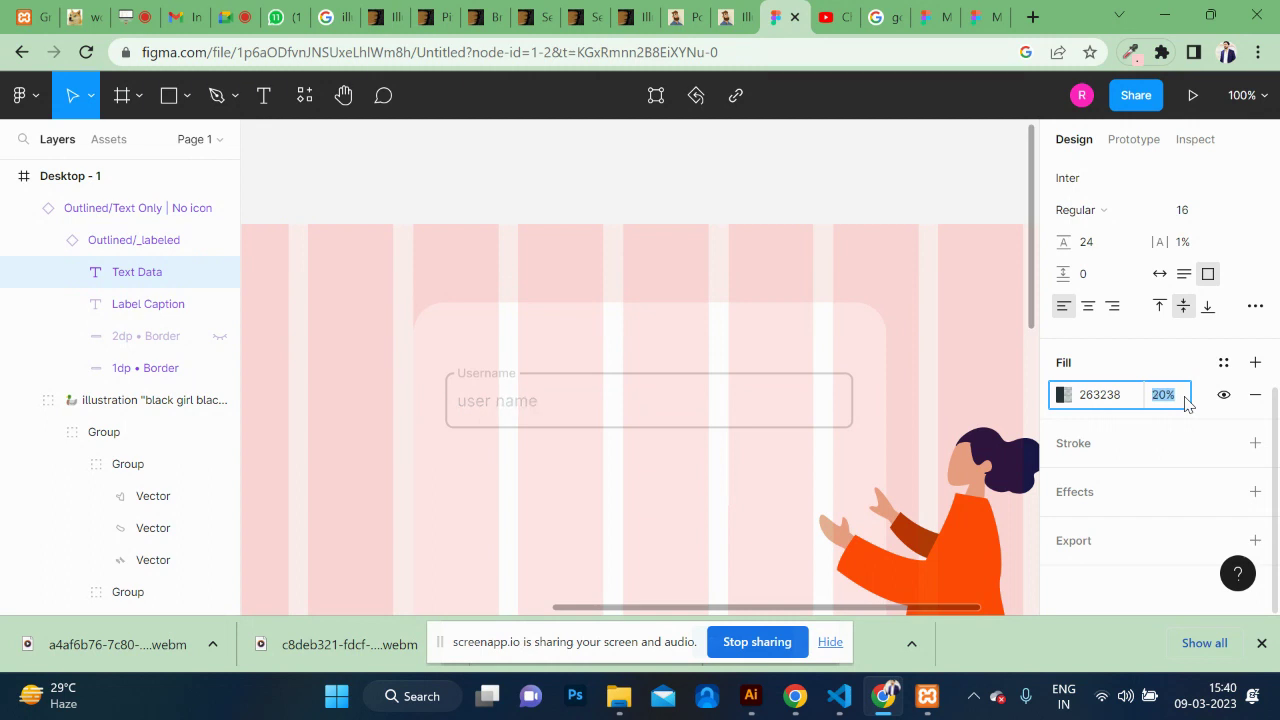
click(764, 203)
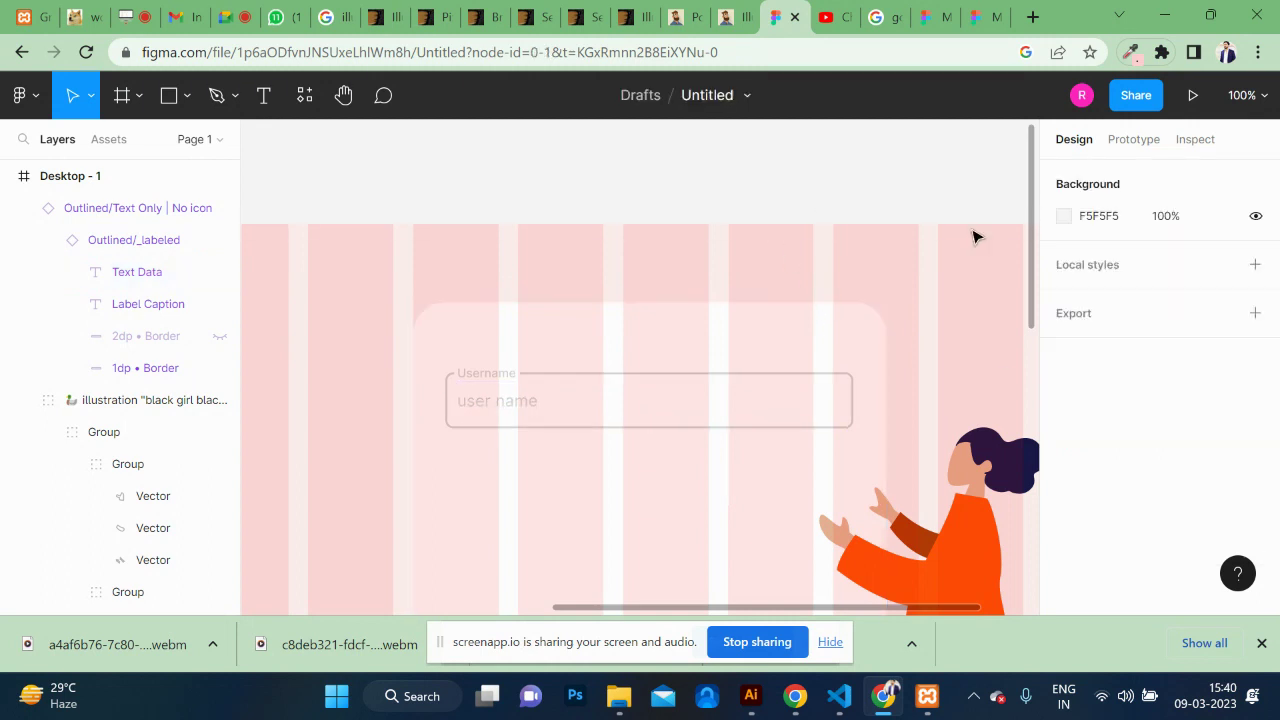
Step: Select the Desktop - 1 frame and launch its prototype preview
click(511, 321)
scroll(342, 268, left, 10)
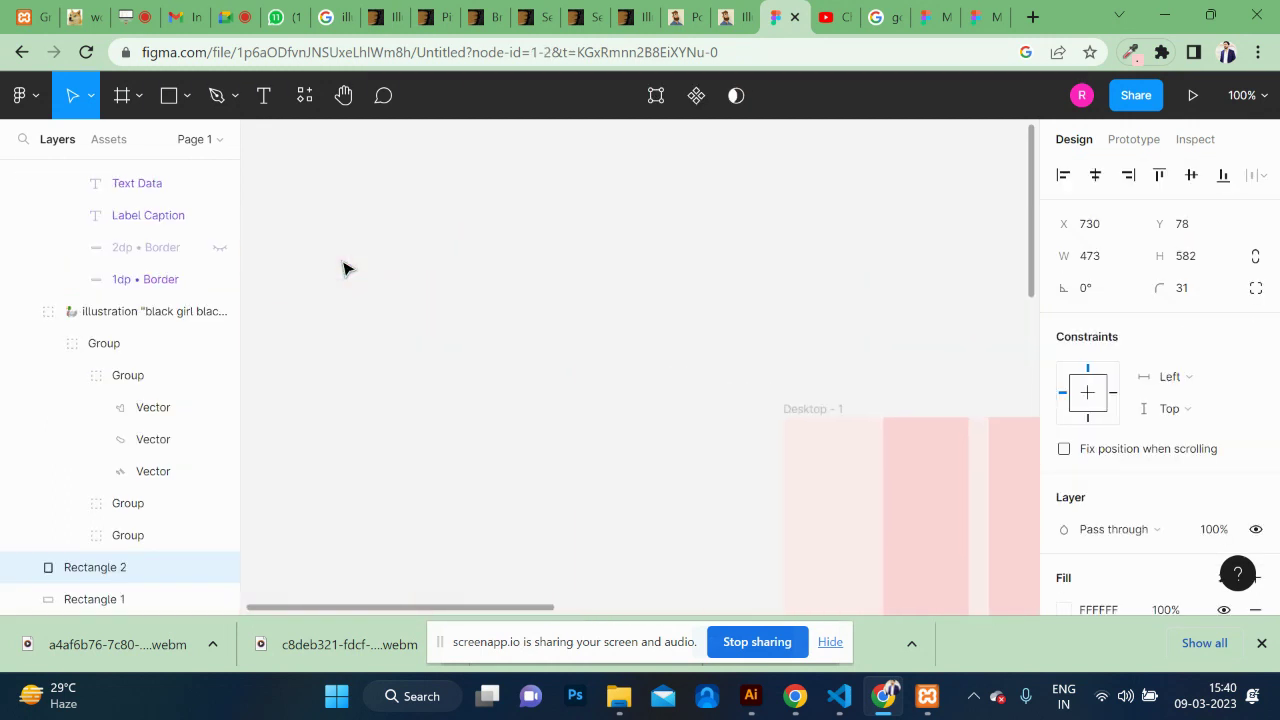
scroll(342, 268, up, 3)
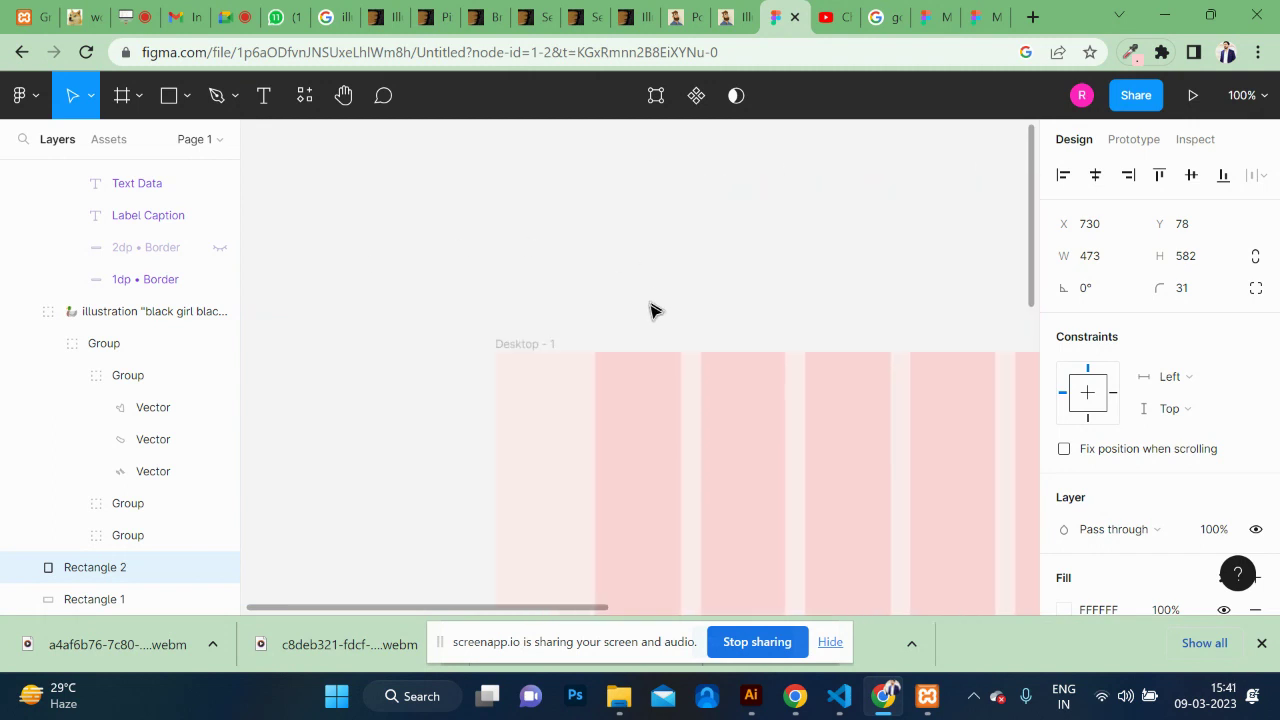
click(537, 344)
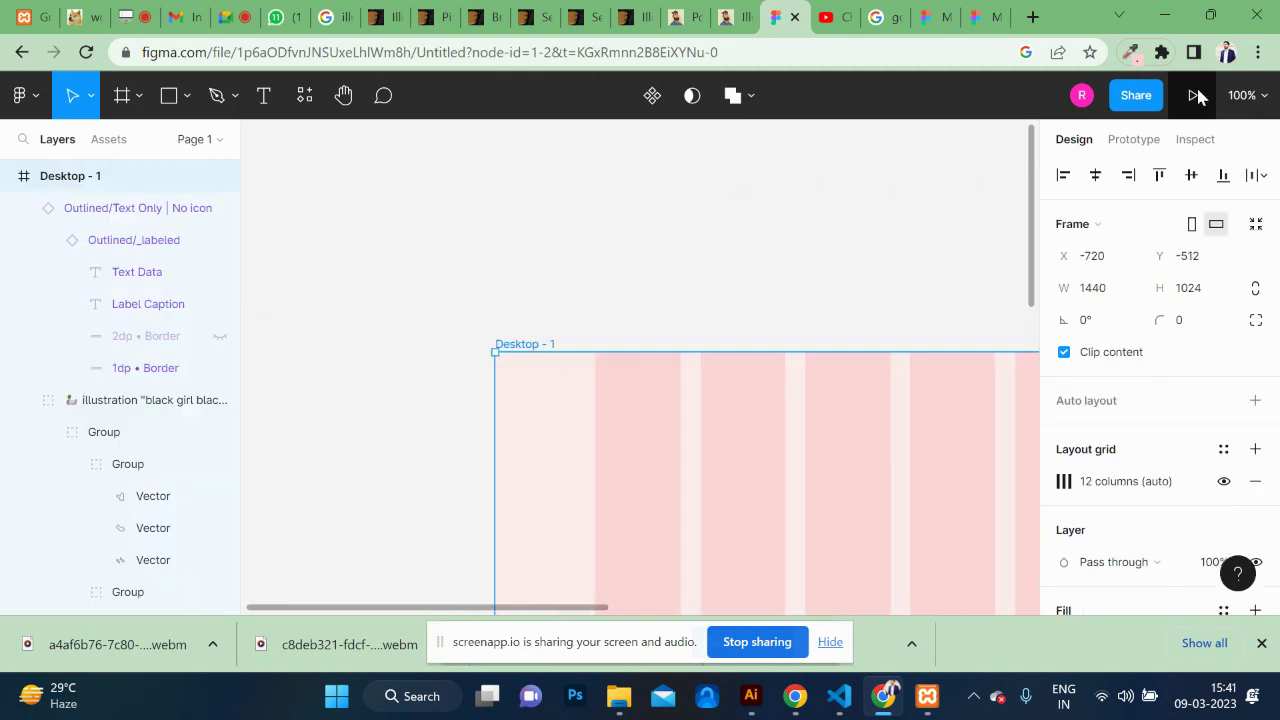
click(1193, 95)
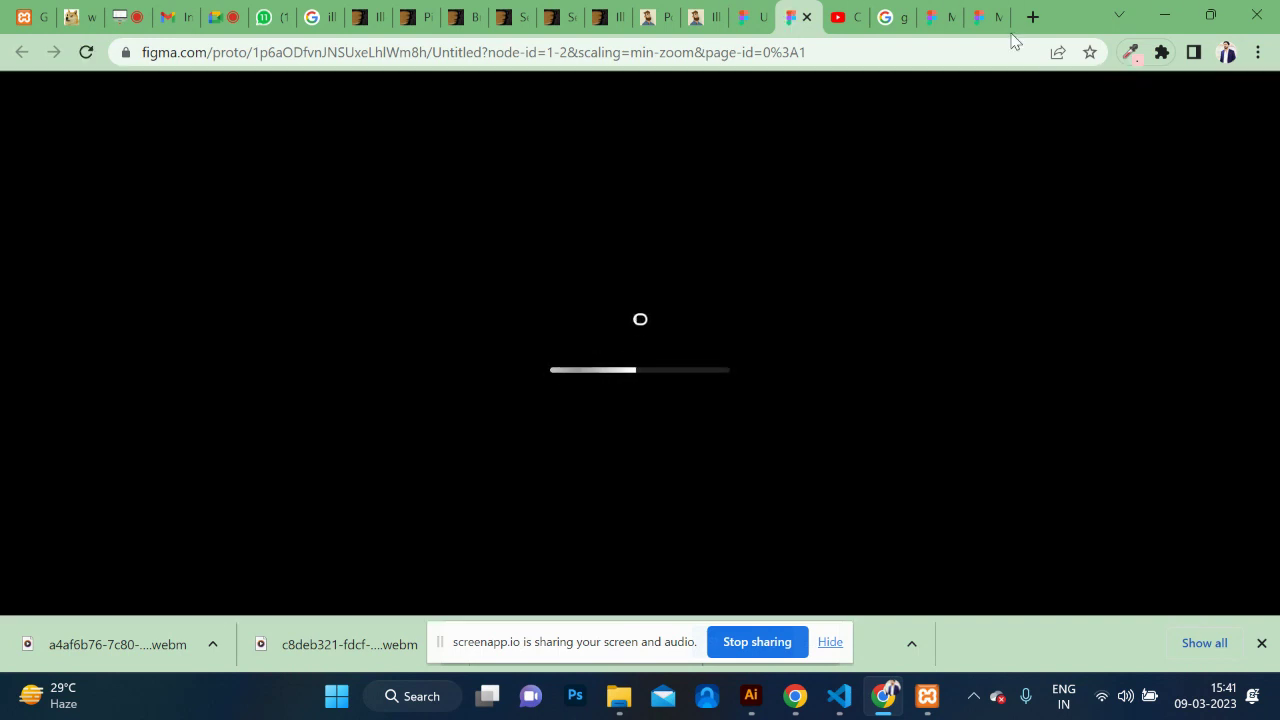
click(935, 10)
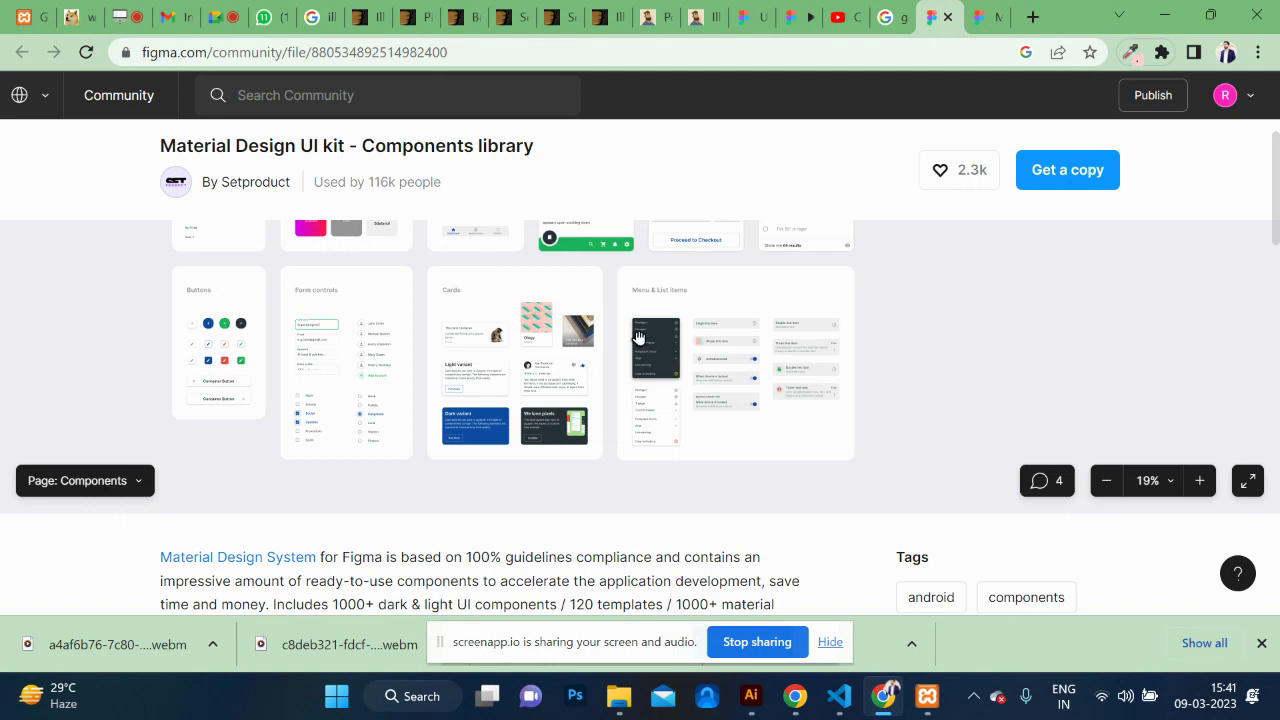
Step: From the Google results, open Material 3 Design Kit and Material Design 2 UI Kit in background tabs
click(888, 17)
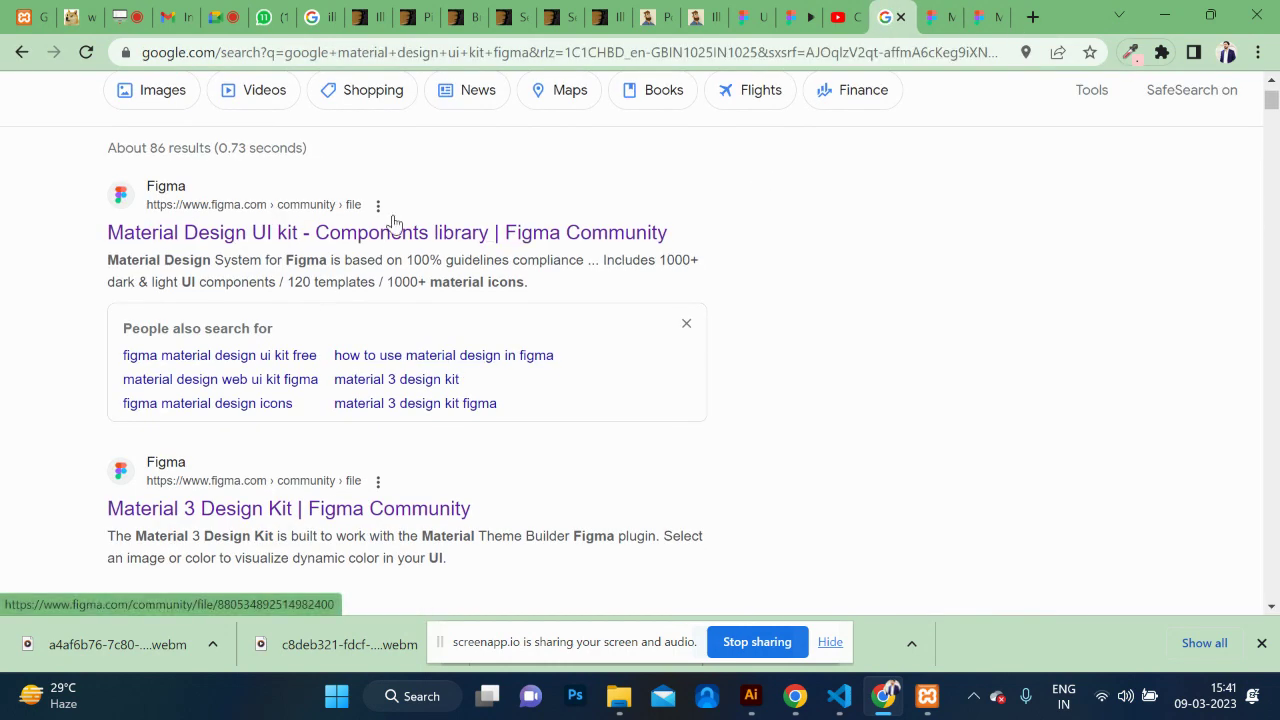
scroll(290, 492, down, 2)
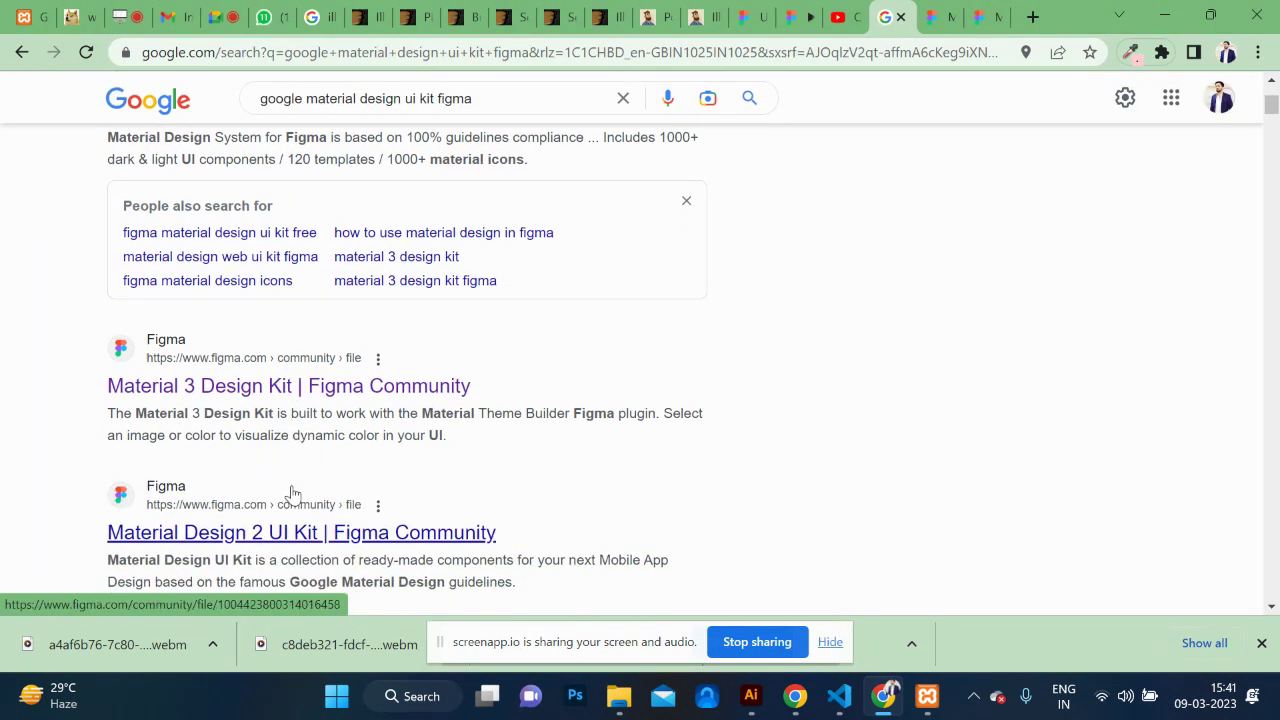
middle_click(243, 392)
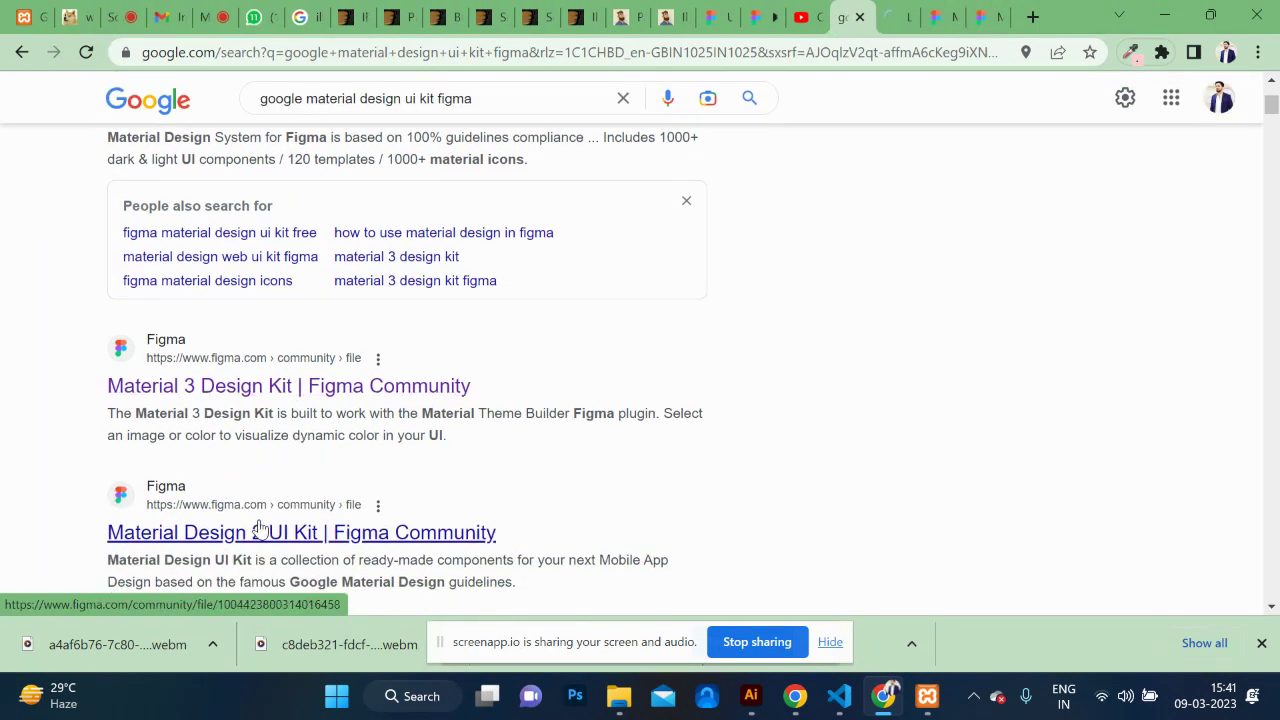
middle_click(240, 532)
scroll(240, 533, down, 3)
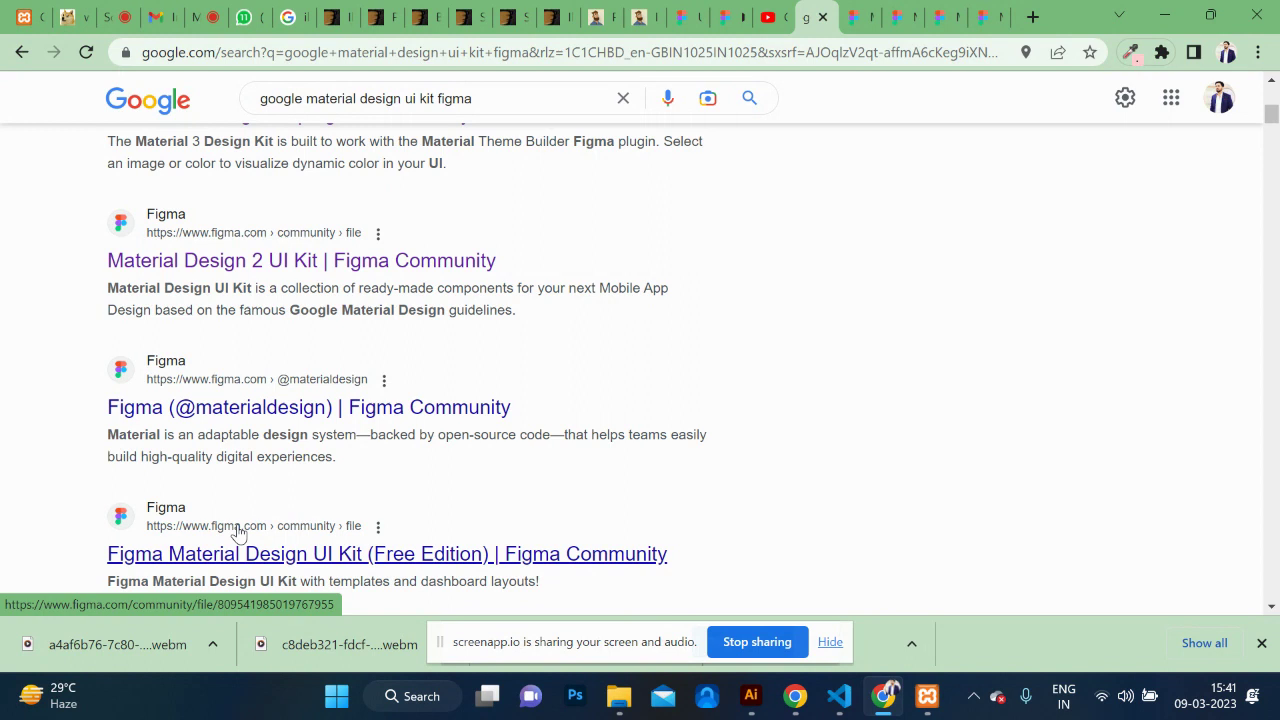
Step: Get a copy of both the Material 3 Design Kit and Material Design 2 UI Kit files
click(865, 10)
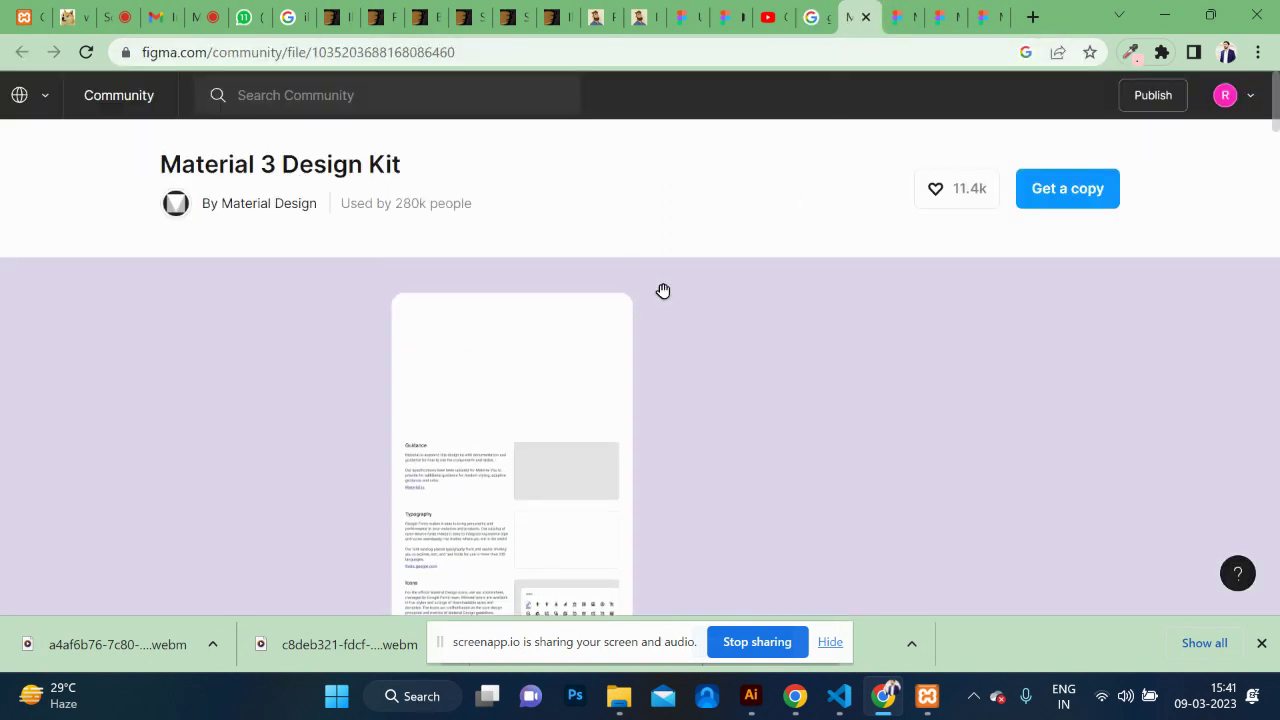
scroll(660, 300, down, 3)
scroll(497, 380, down, 1)
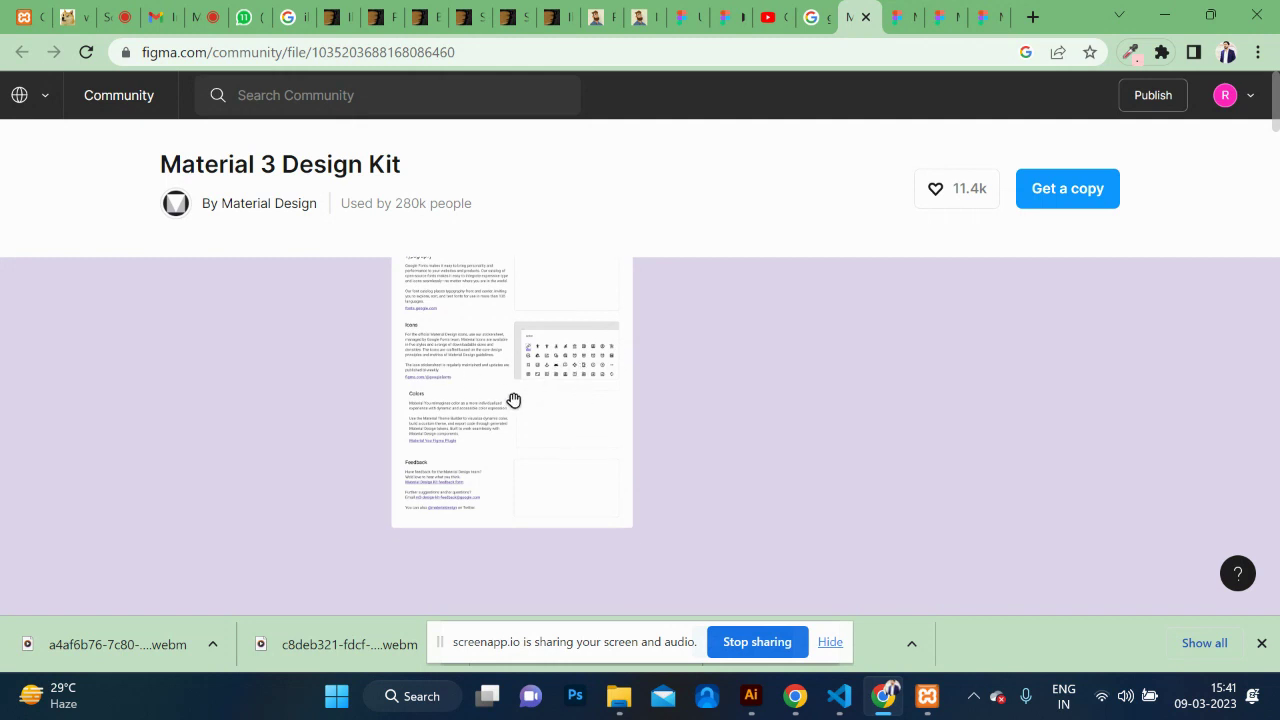
scroll(515, 400, up, 3)
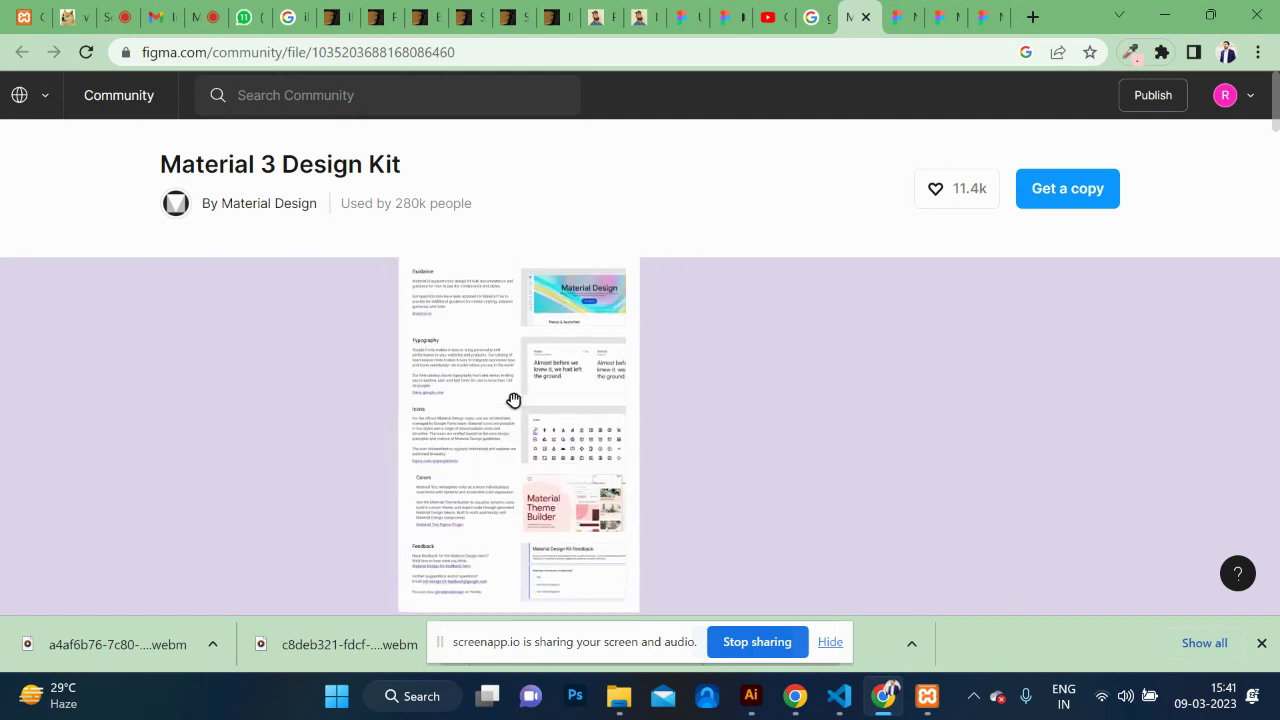
scroll(513, 400, up, 3)
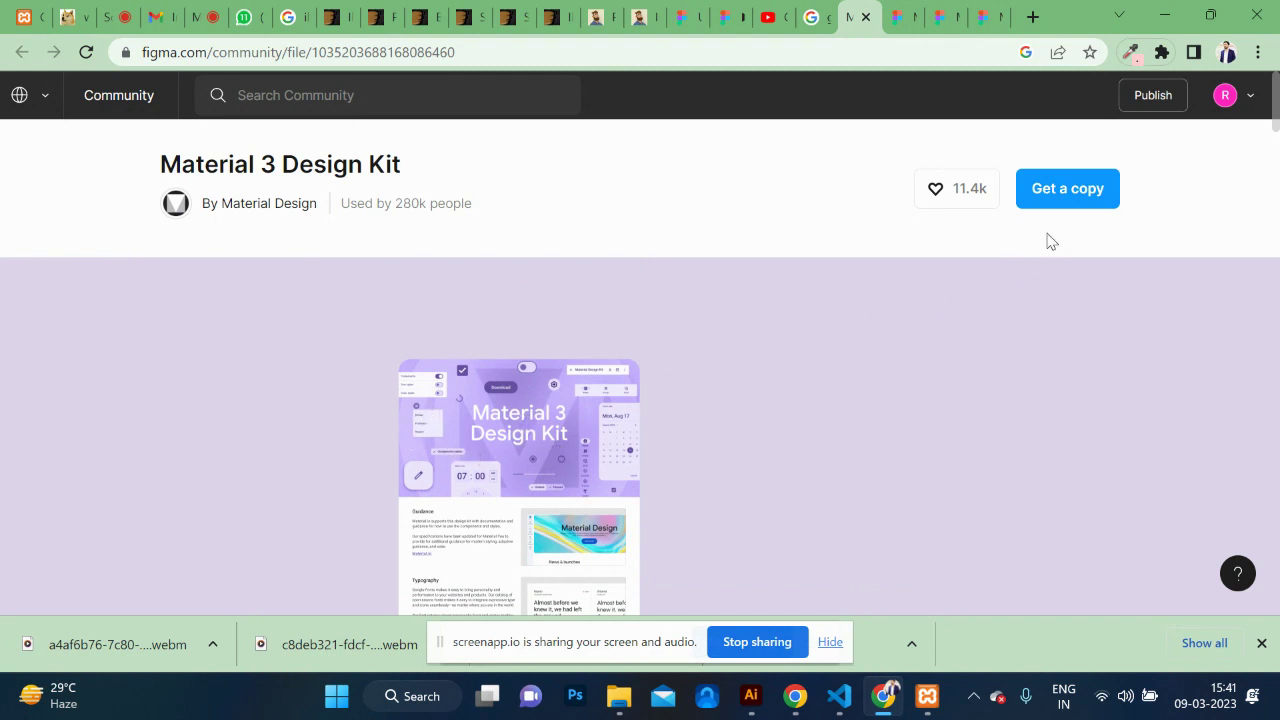
click(1063, 191)
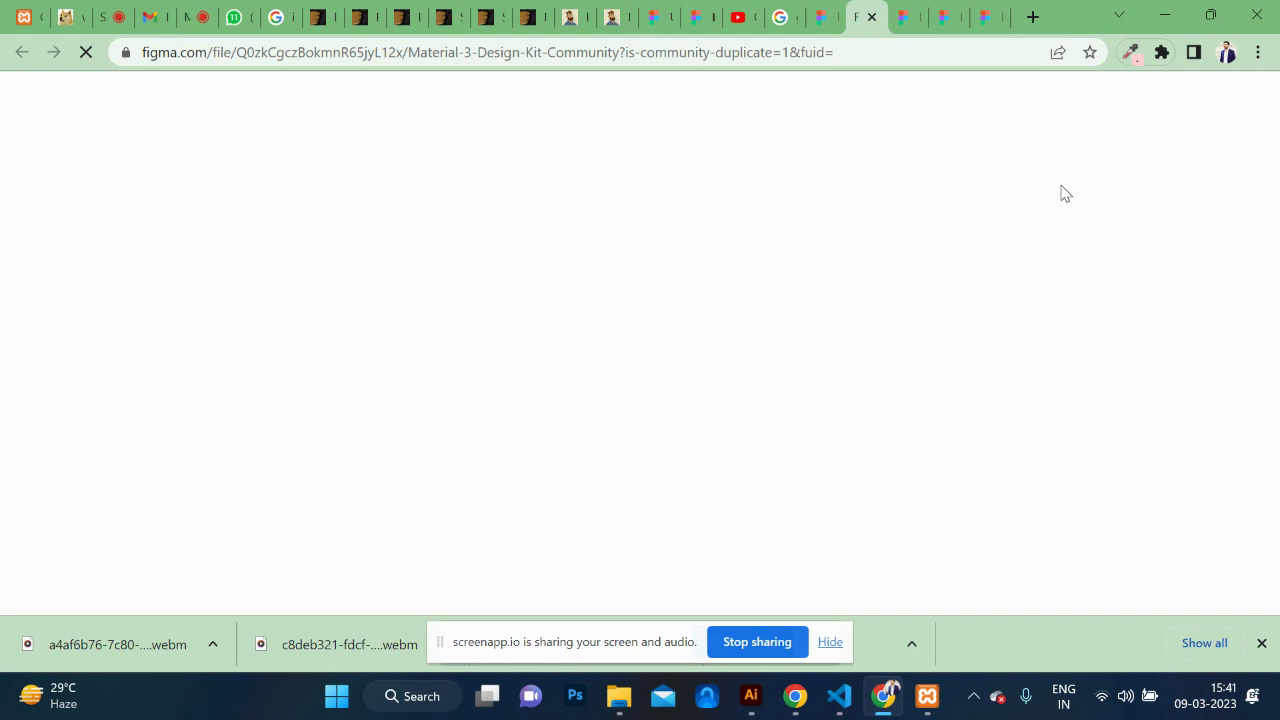
click(906, 17)
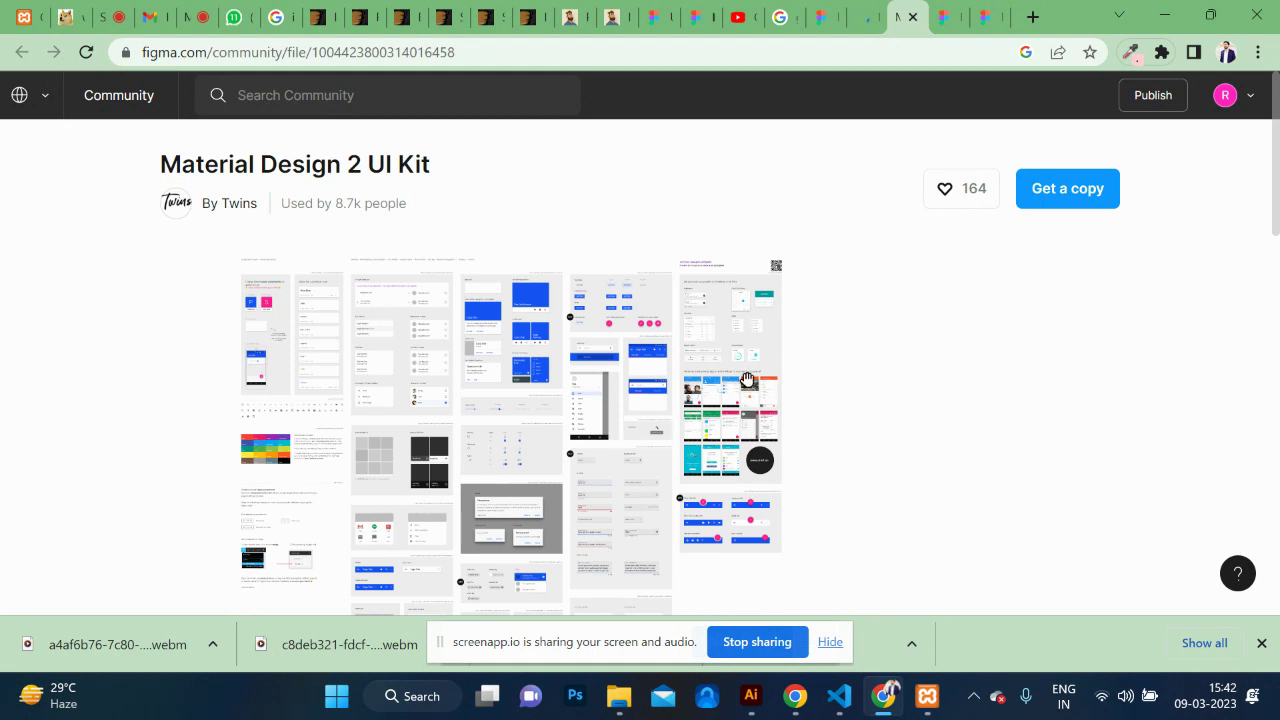
click(1059, 197)
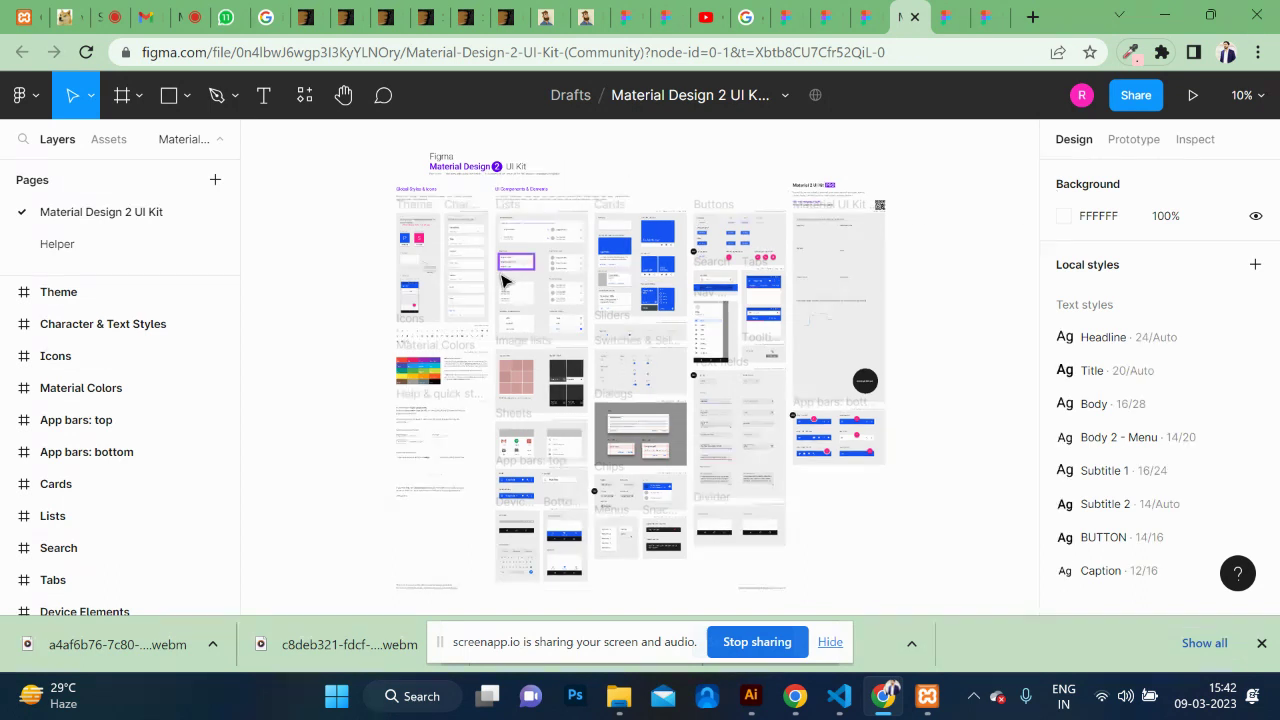
Step: Inspect the kit's list and type samples at actual size, panning around the canvas
click(503, 279)
click(460, 258)
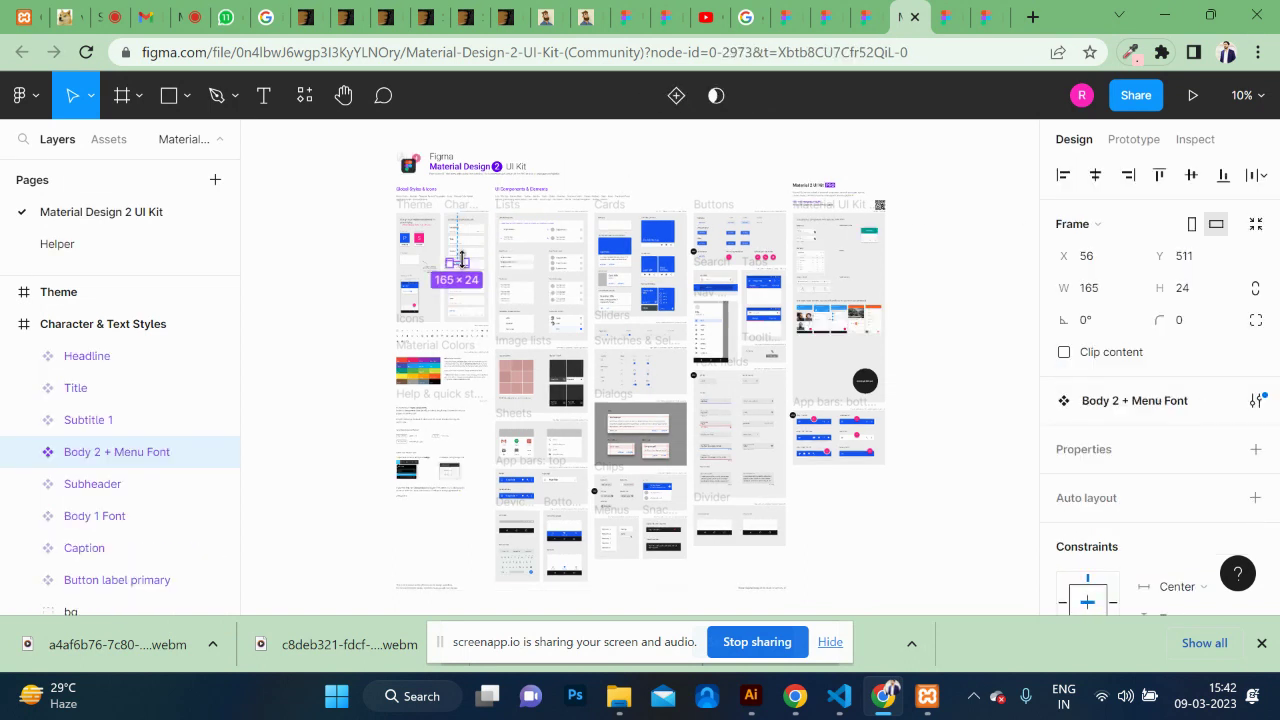
key(shift+0)
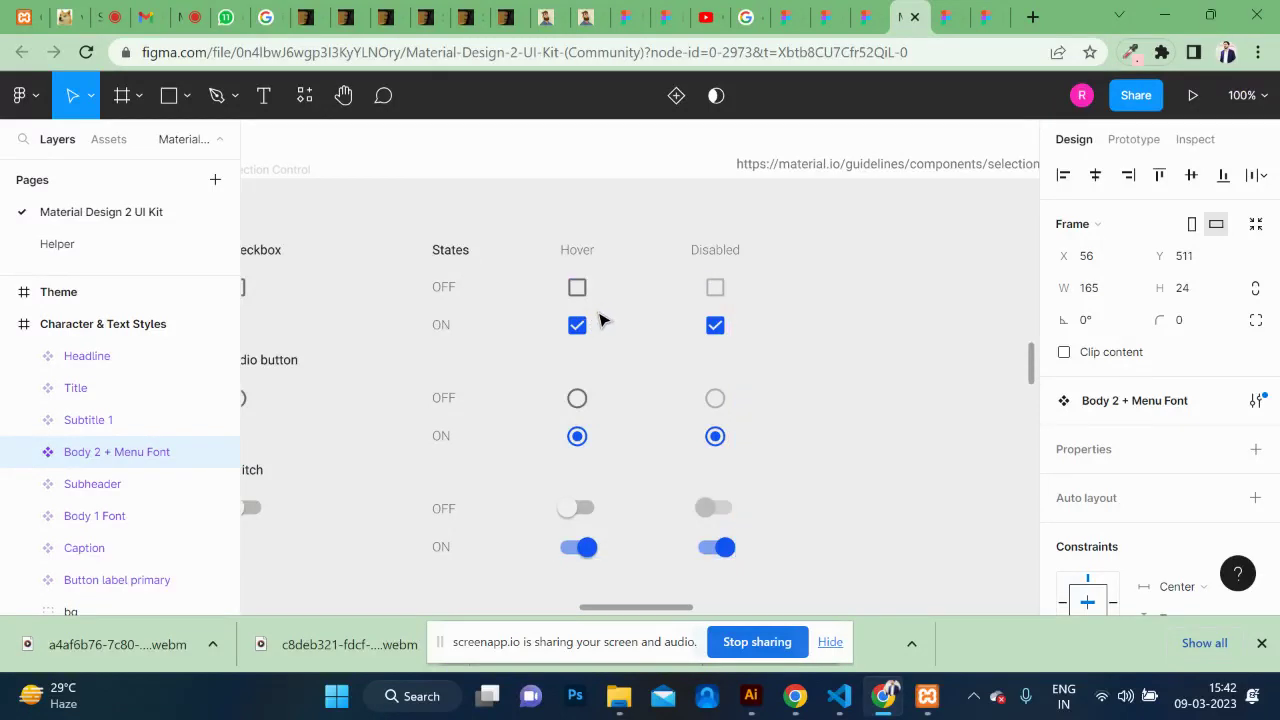
scroll(589, 383, down, 1)
scroll(589, 383, down, 1)
scroll(590, 388, down, 5)
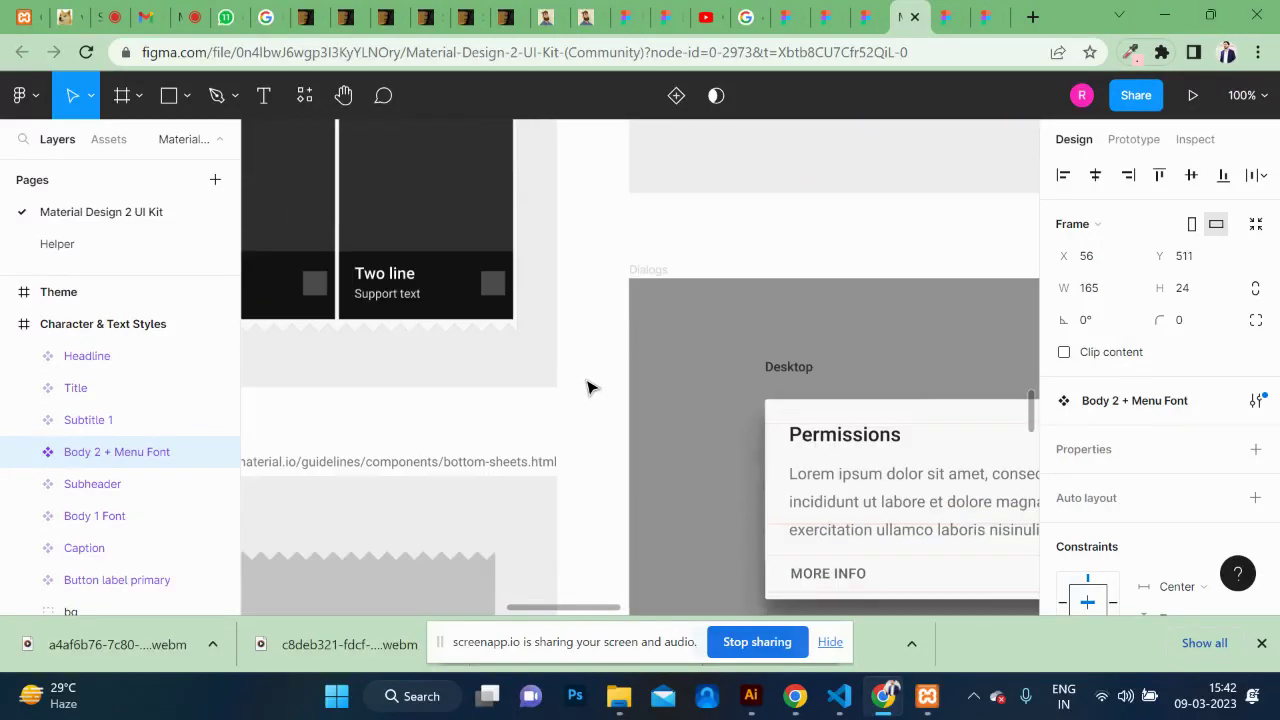
scroll(589, 386, down, 3)
scroll(589, 386, down, 2)
scroll(589, 386, right, 2)
scroll(591, 374, right, 2)
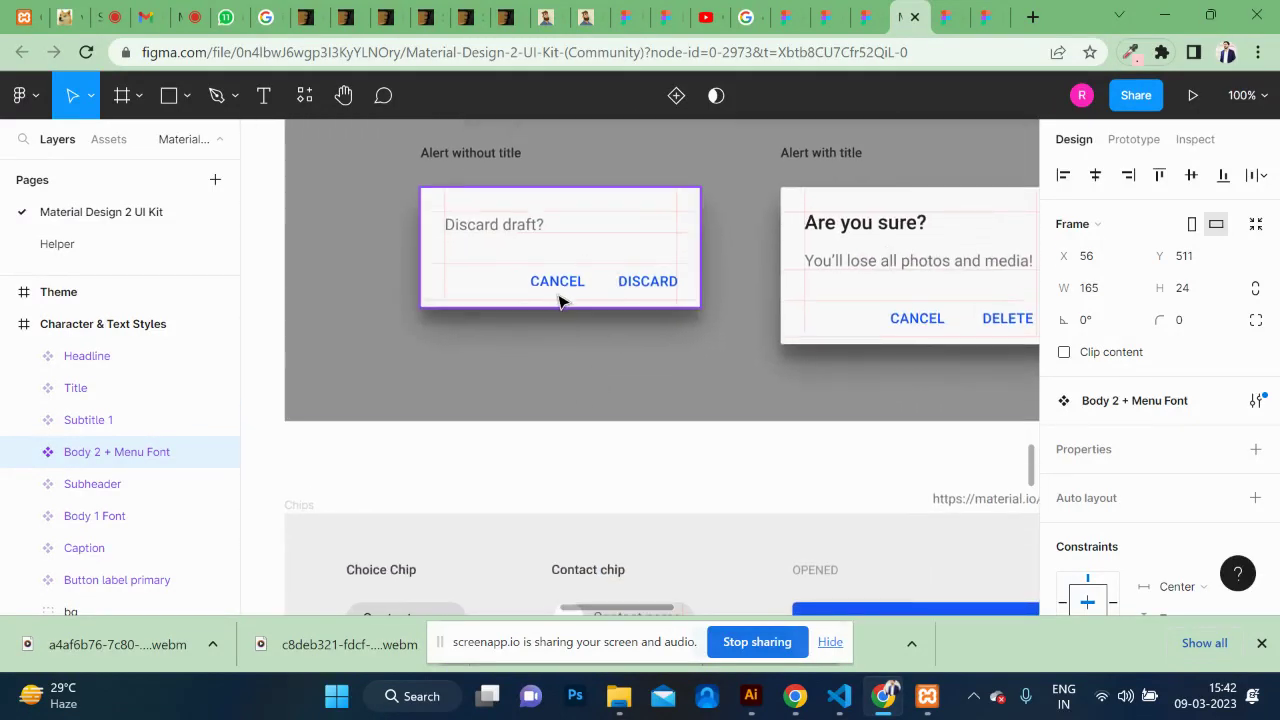
scroll(706, 354, down, 5)
scroll(706, 352, left, 2)
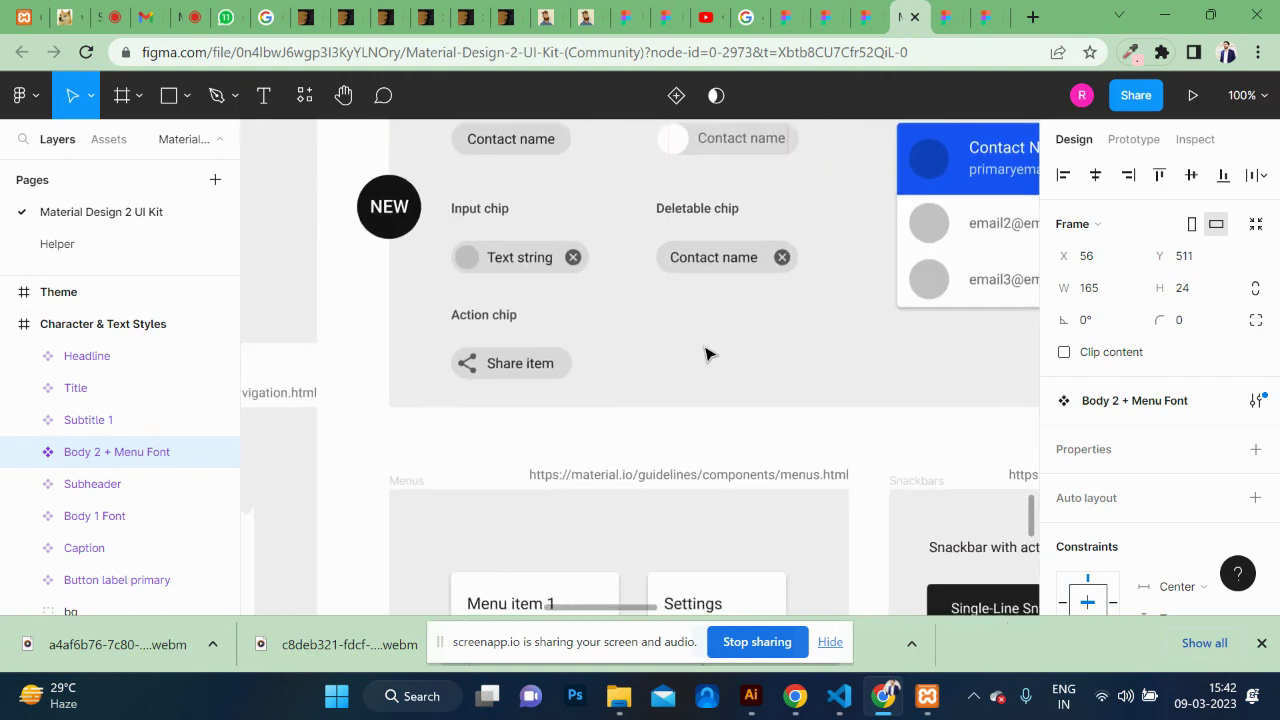
scroll(690, 380, up, 1)
scroll(690, 380, right, 3)
scroll(690, 380, right, 2)
scroll(690, 380, down, 3)
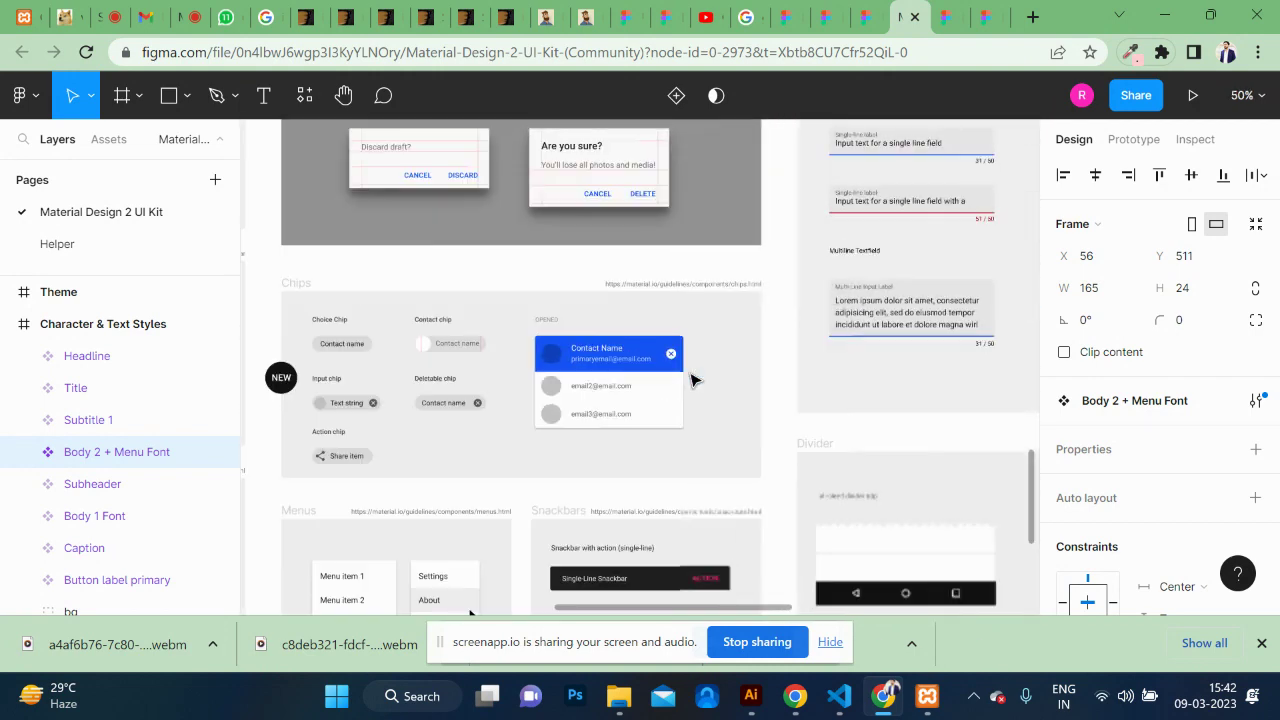
scroll(690, 380, down, 3)
scroll(623, 320, up, 2)
scroll(623, 320, left, 3)
scroll(623, 320, right, 5)
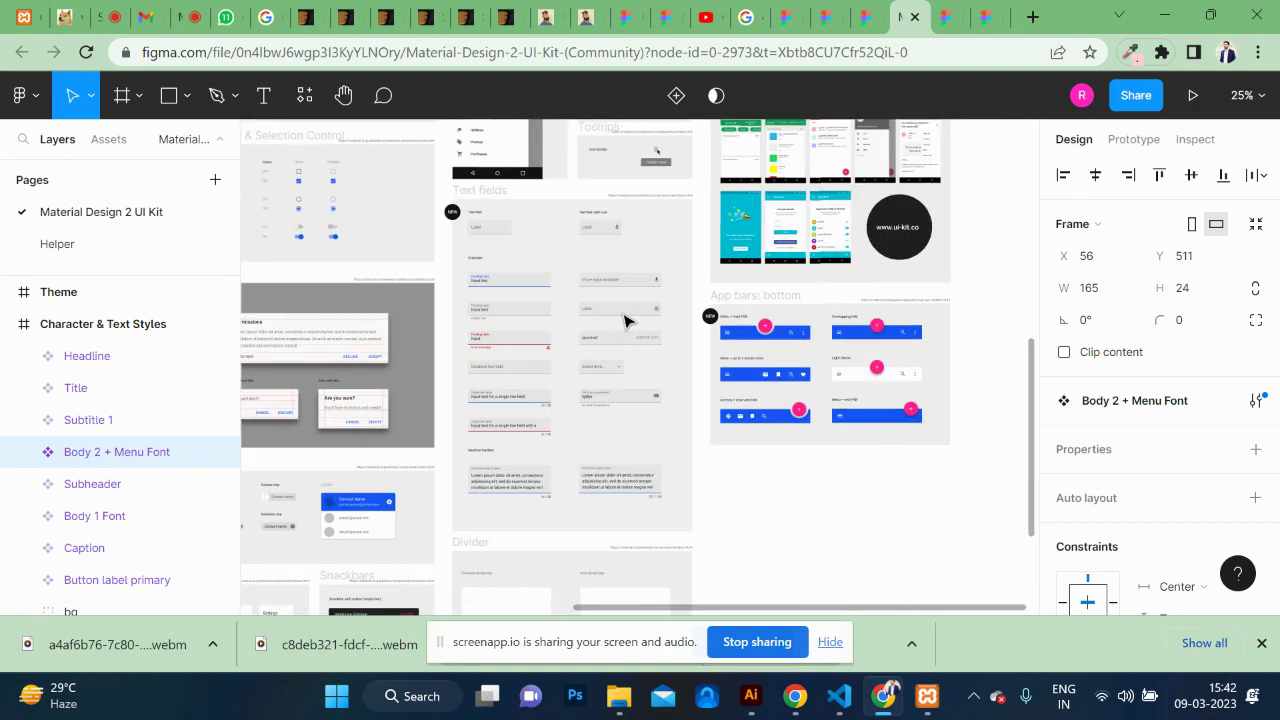
scroll(625, 320, right, 2)
Step: Zoom into bottom app bar 1 and inspect its FAB and Actions icons
click(663, 337)
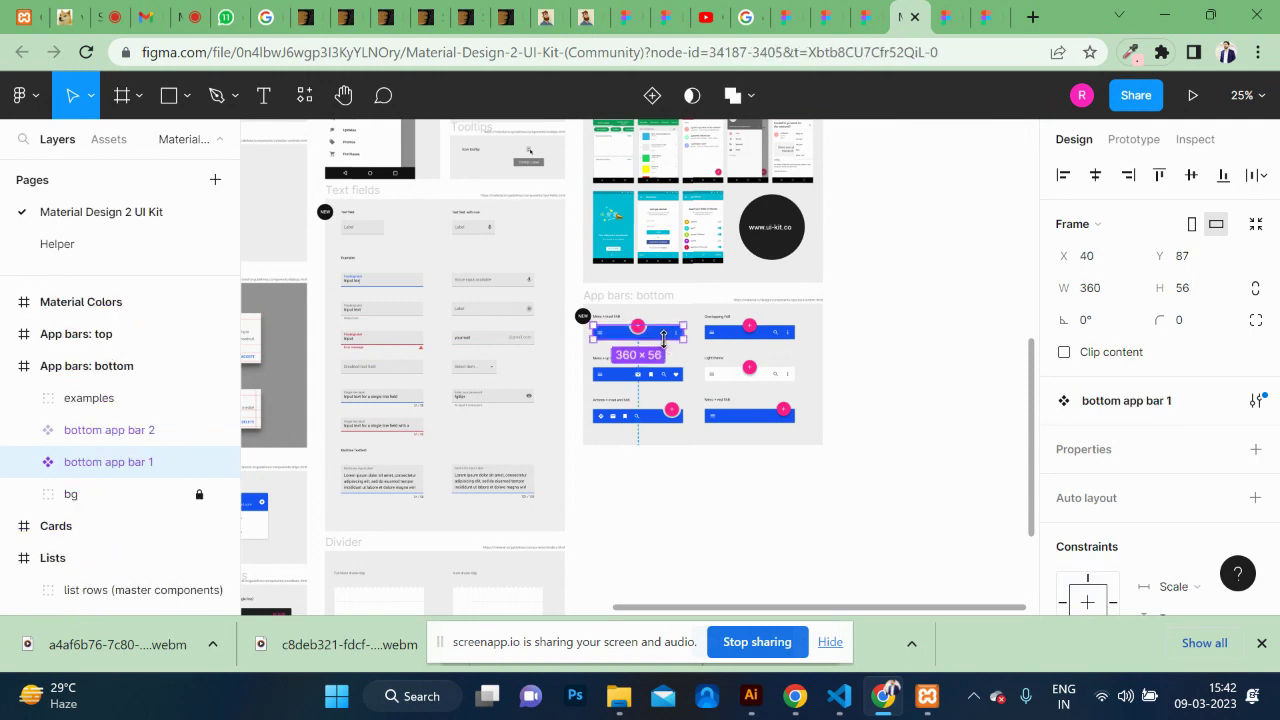
key(ctrl+plus)
key(ctrl+plus)
key(ctrl+plus)
scroll(669, 346, up, 2)
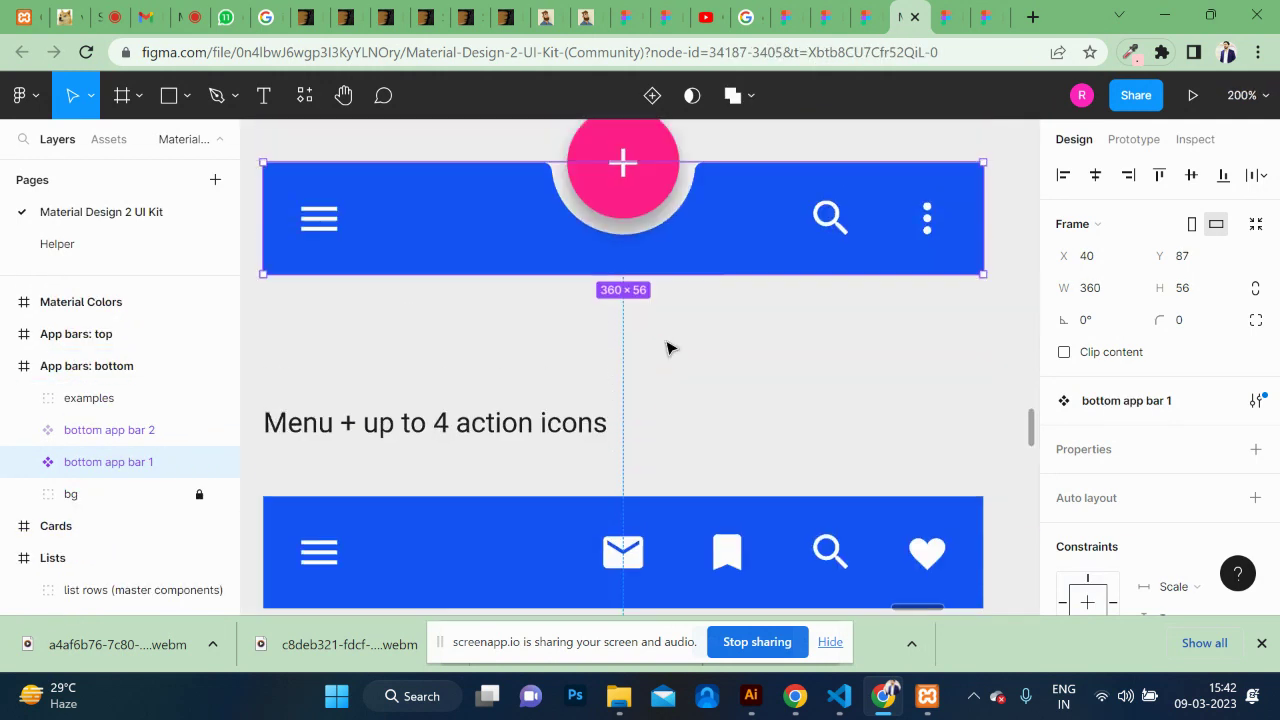
scroll(810, 372, up, 2)
click(625, 258)
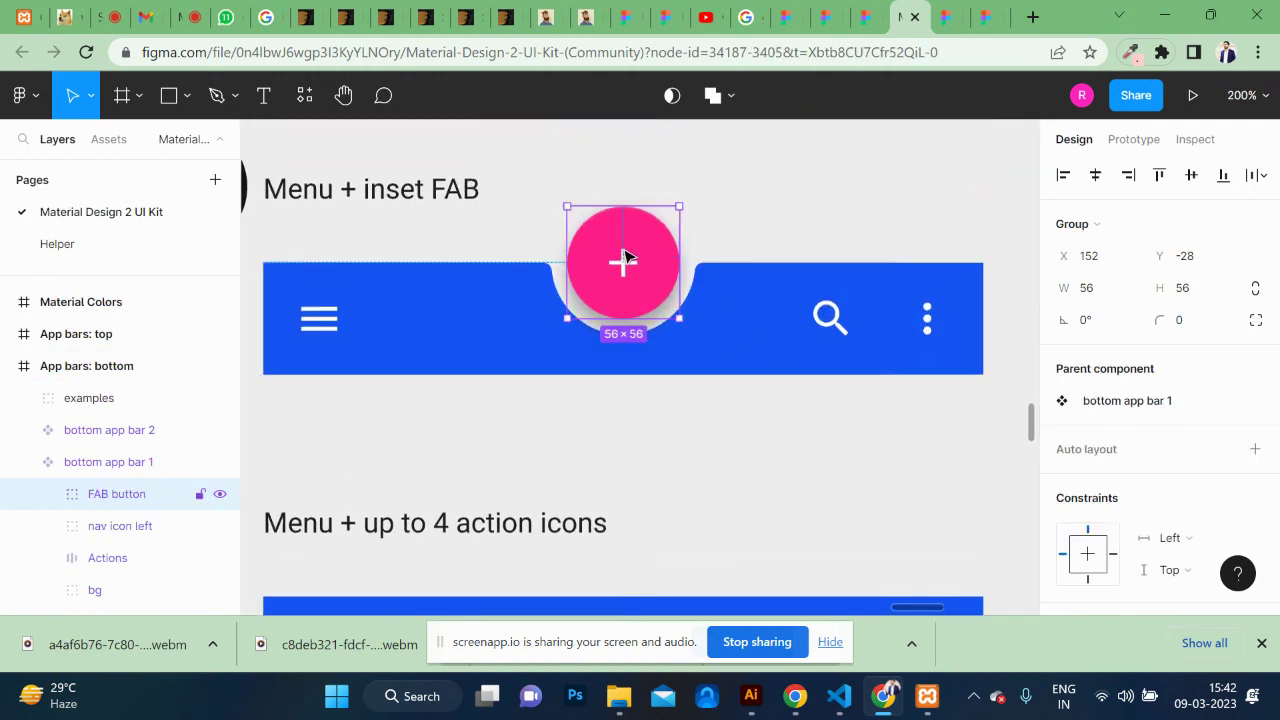
click(828, 320)
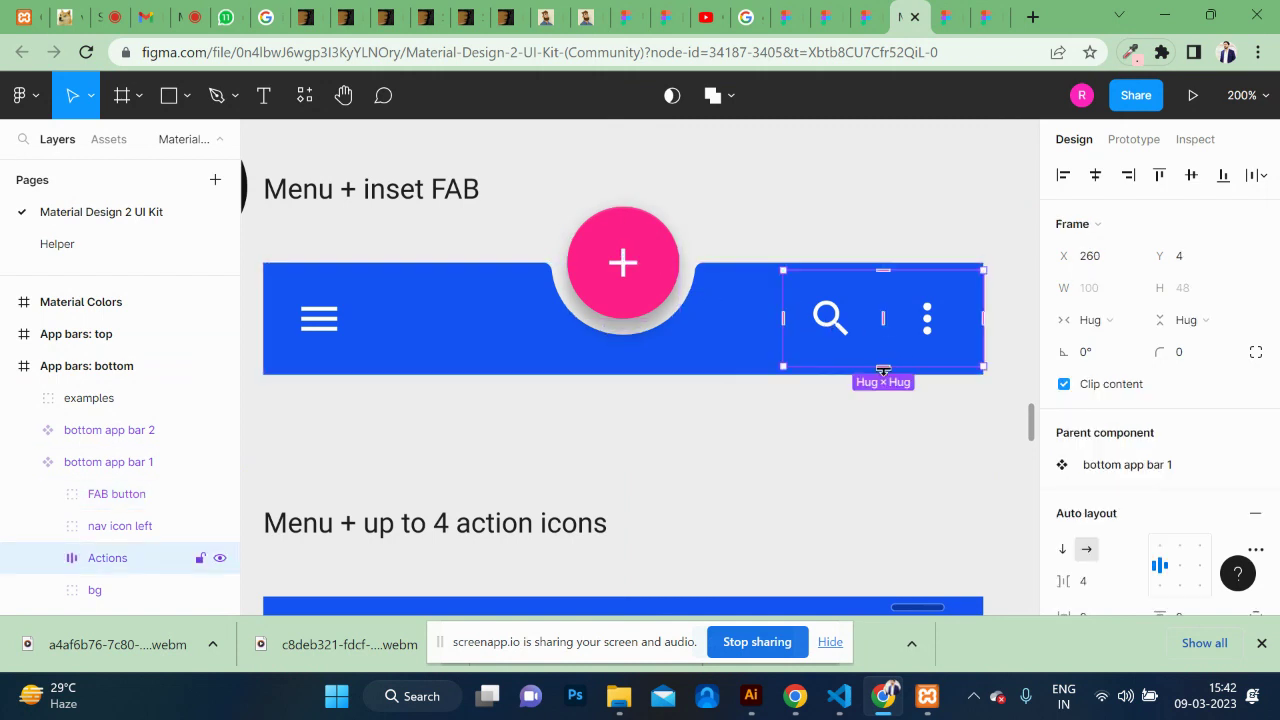
scroll(786, 429, down, 4)
scroll(786, 429, left, 3)
scroll(786, 432, down, 3)
scroll(786, 432, right, 2)
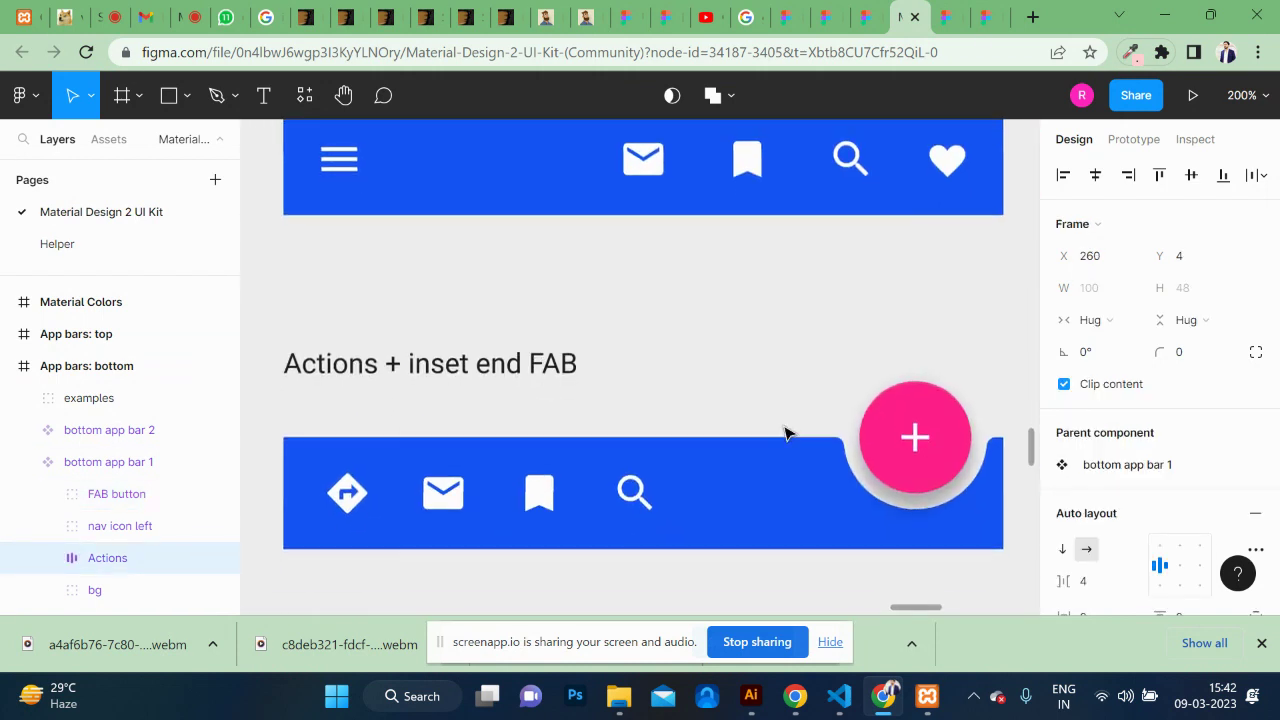
scroll(786, 434, down, 2)
scroll(786, 434, right, 2)
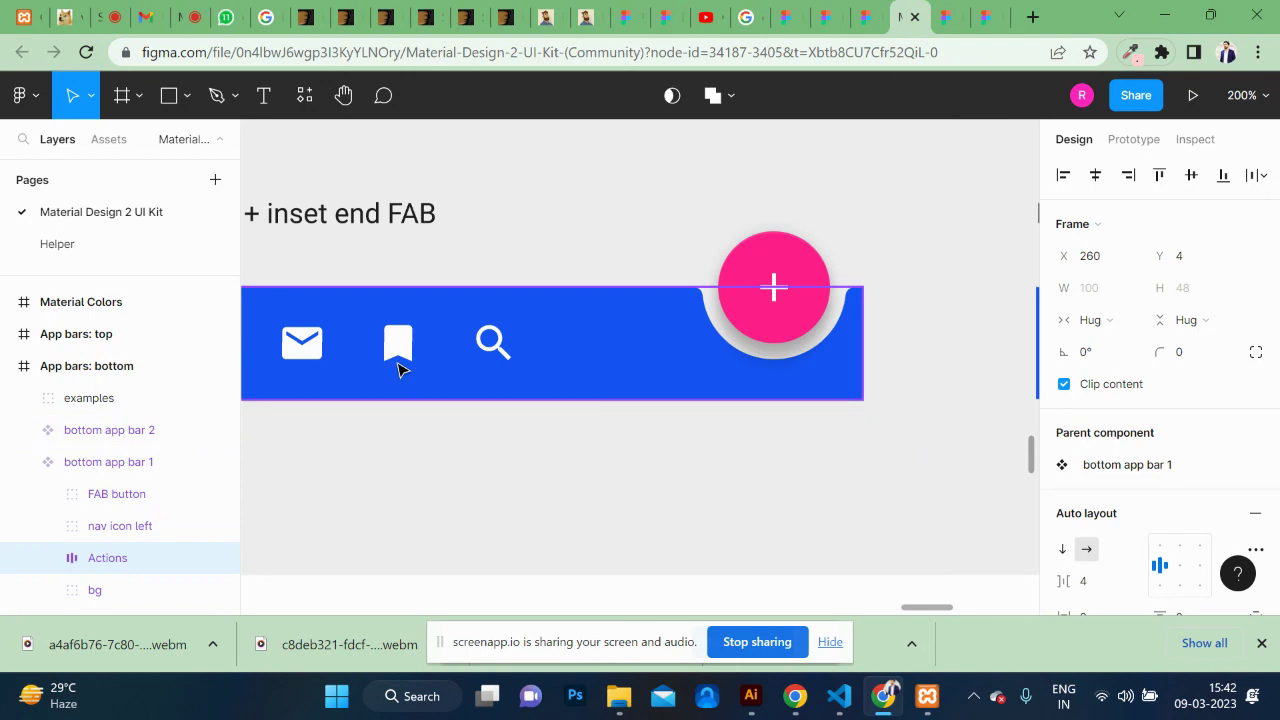
key(minus)
key(minus)
scroll(587, 362, up, 5)
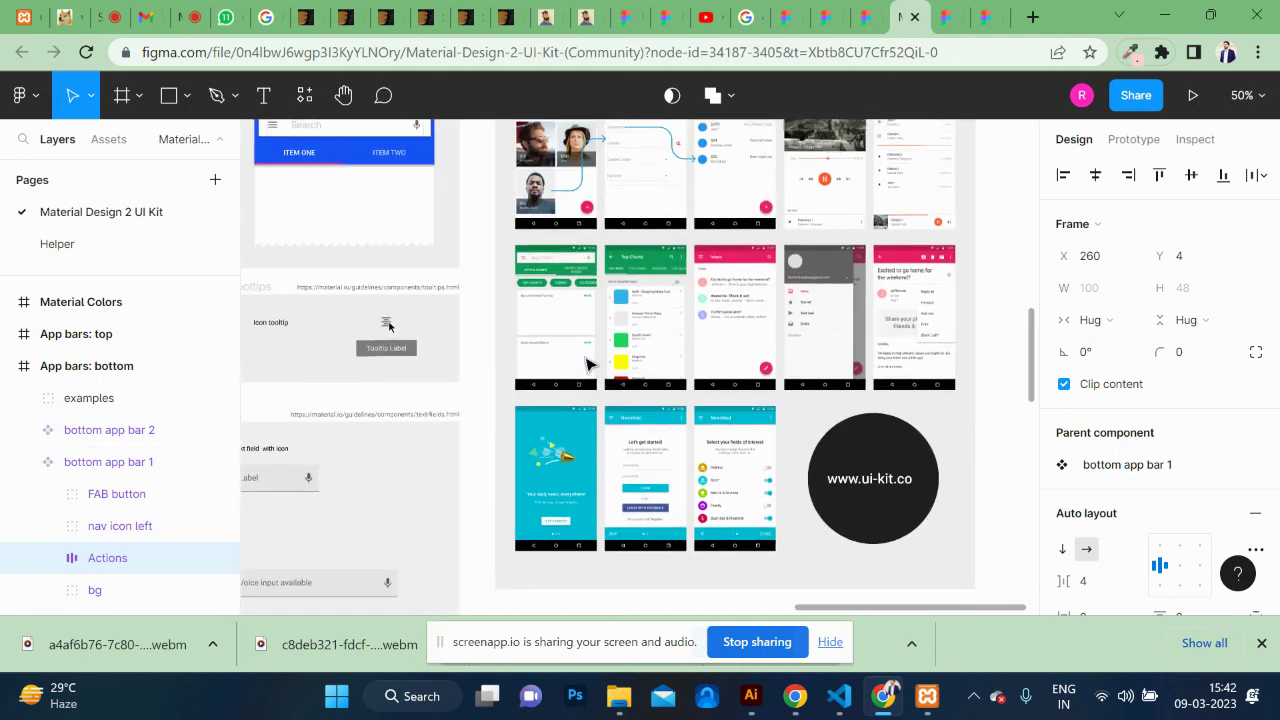
scroll(587, 362, up, 1)
scroll(587, 362, right, 2)
scroll(755, 303, up, 5)
scroll(755, 303, left, 3)
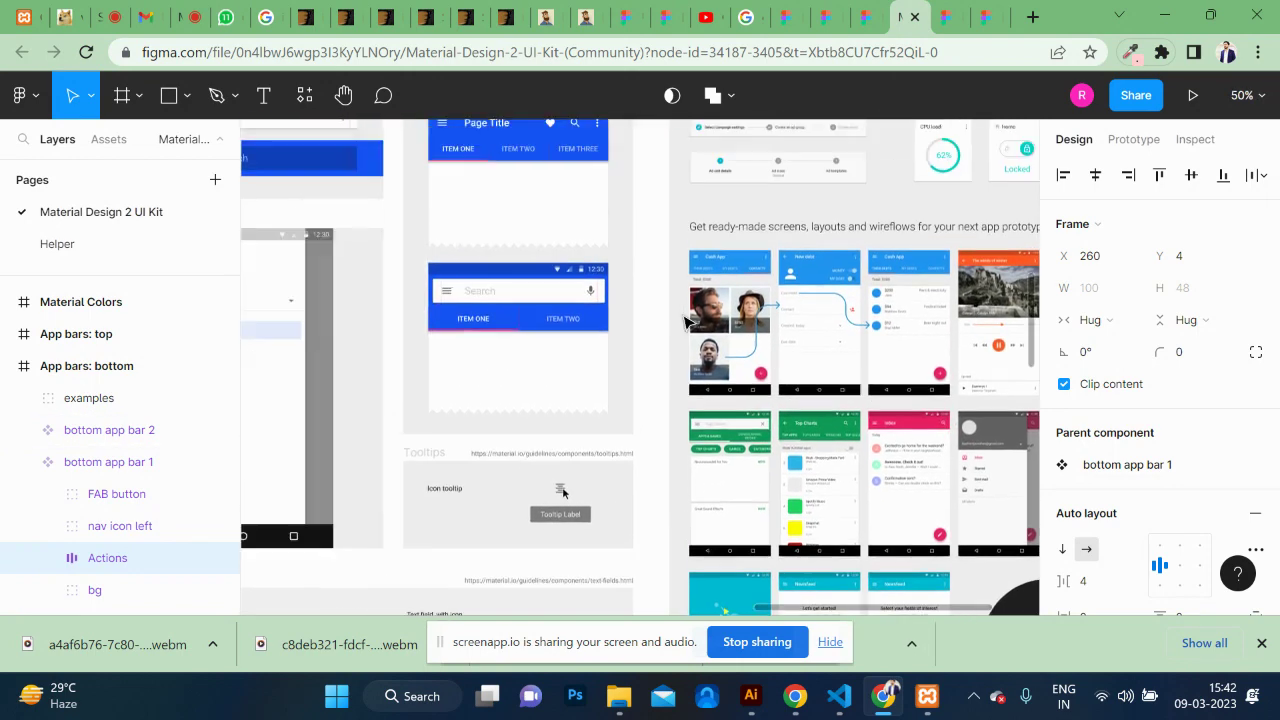
scroll(686, 323, up, 5)
scroll(686, 323, up, 5)
scroll(685, 322, up, 3)
scroll(686, 323, left, 3)
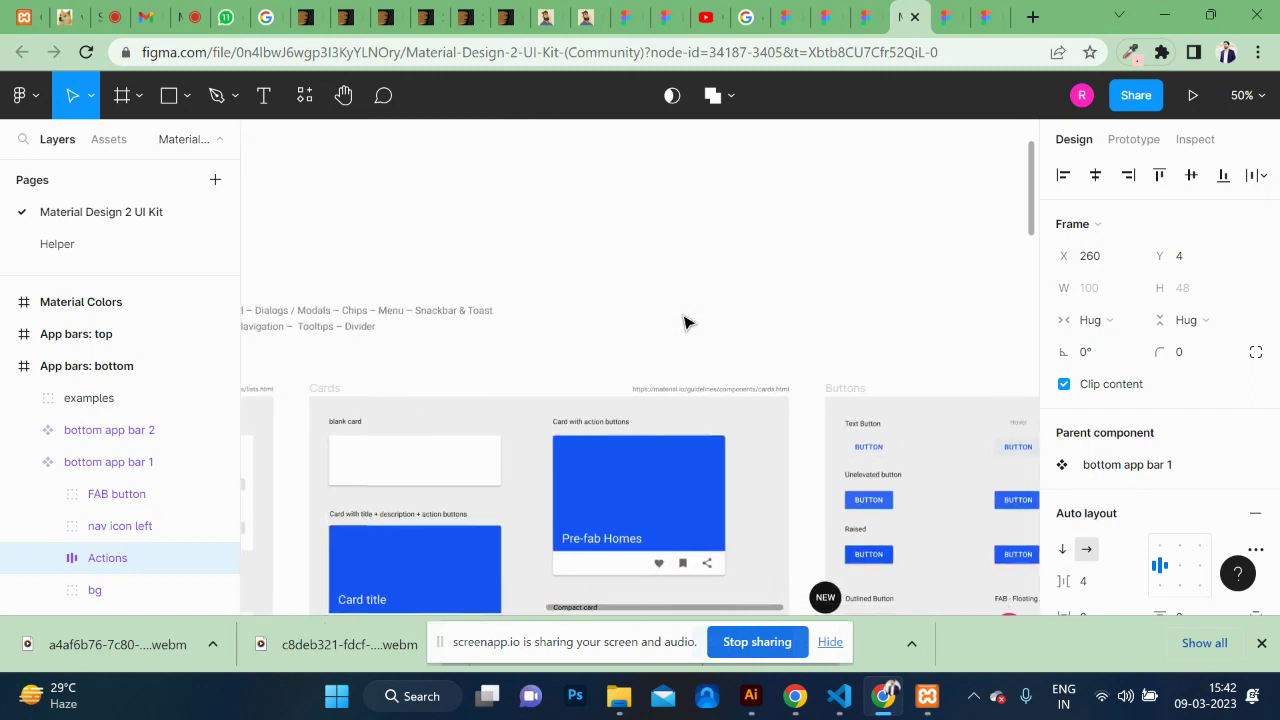
scroll(686, 323, right, 3)
Step: Inspect the unelevated BUTTON label, then show the file's local components in Assets
double_click(548, 508)
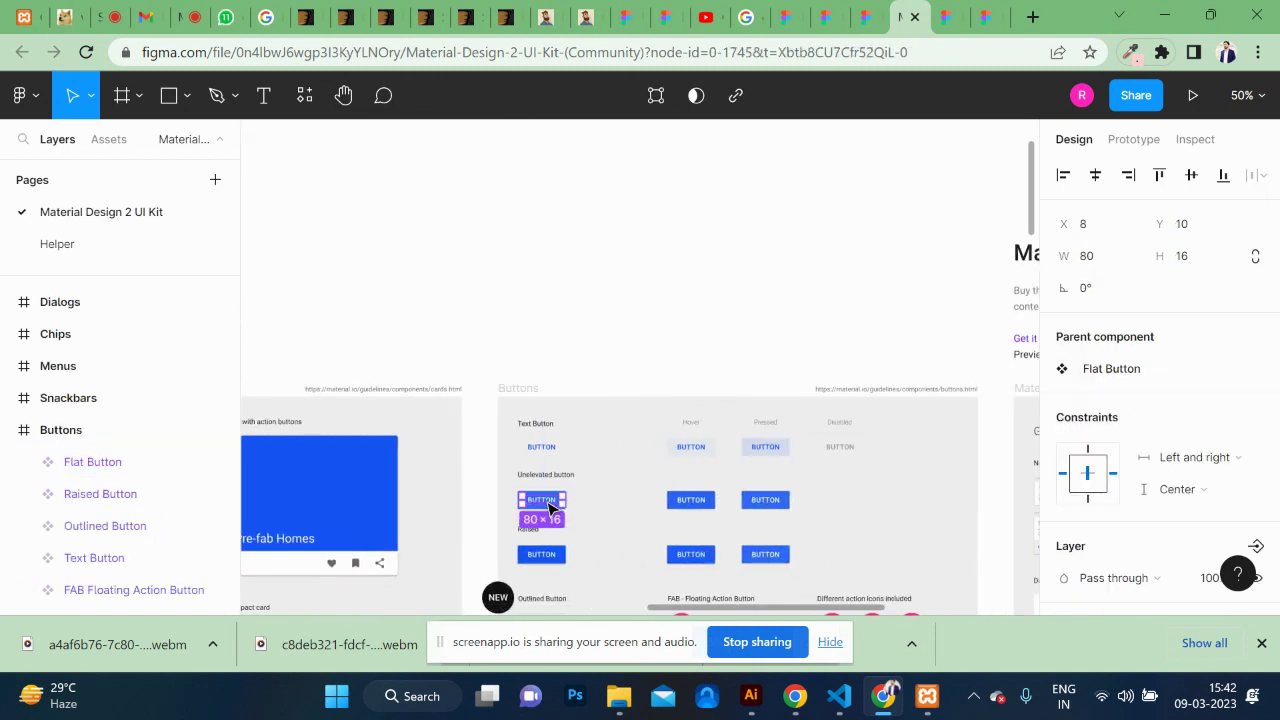
ctrl+scroll(548, 508, up, 3)
ctrl+scroll(548, 508, up, 2)
scroll(548, 508, down, 3)
scroll(550, 509, left, 2)
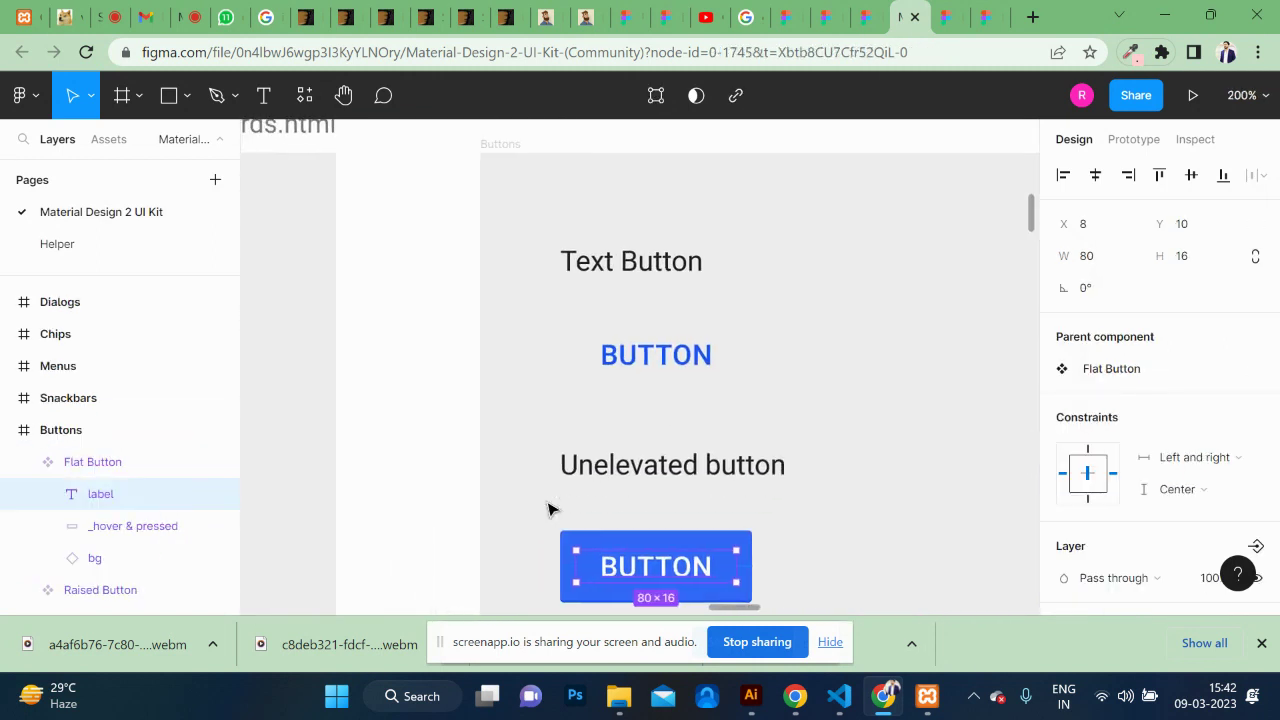
click(110, 140)
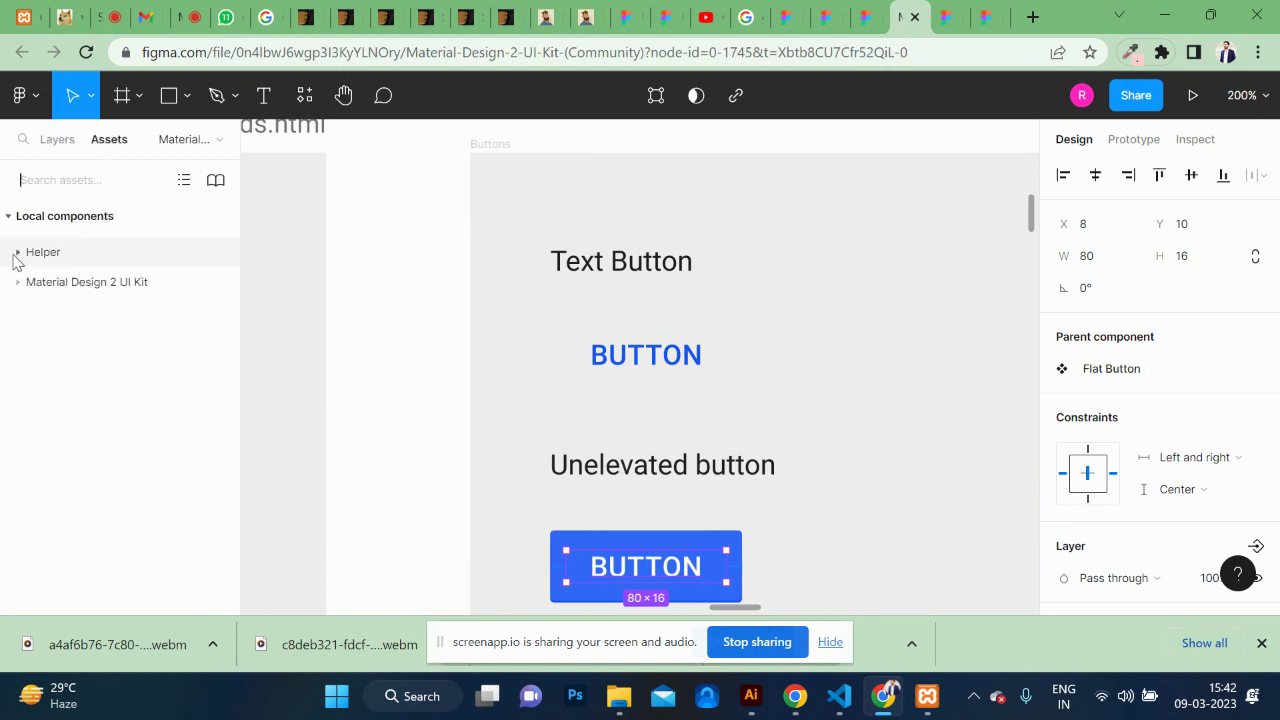
Step: Browse the kit's App bars: top, Bottom navigation and Cards component groups
click(17, 283)
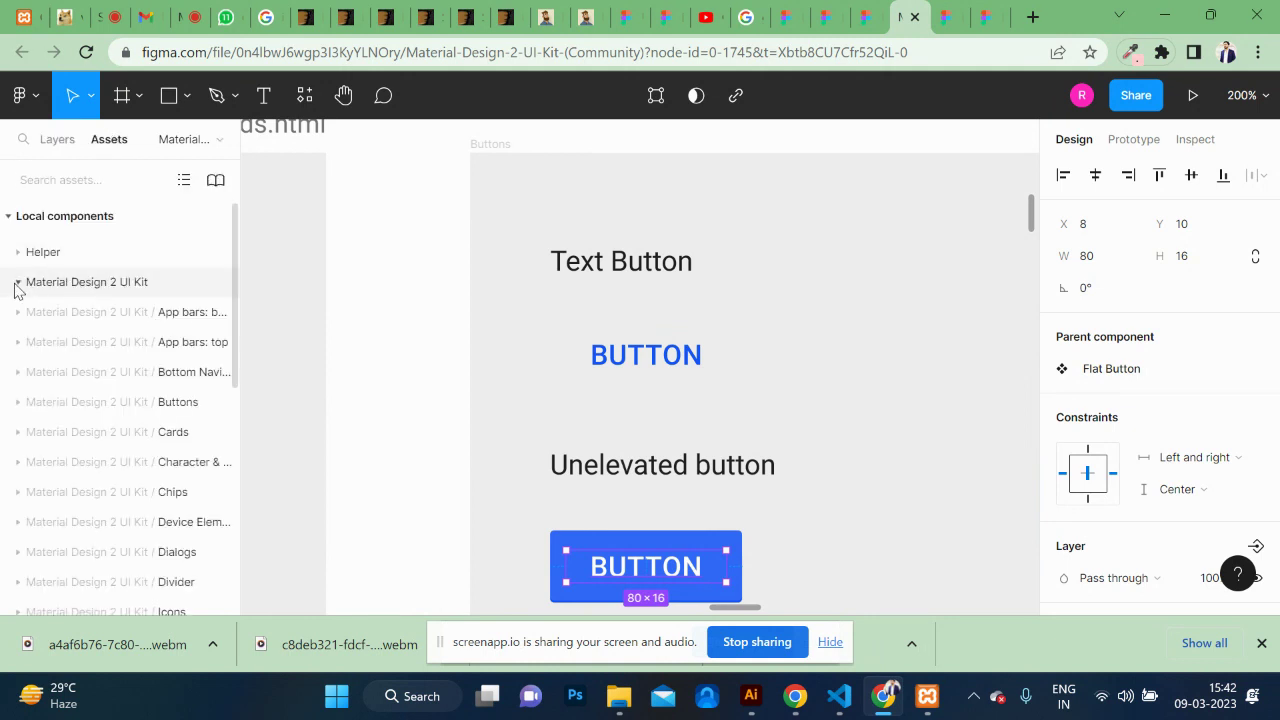
click(97, 350)
click(88, 448)
scroll(92, 448, down, 3)
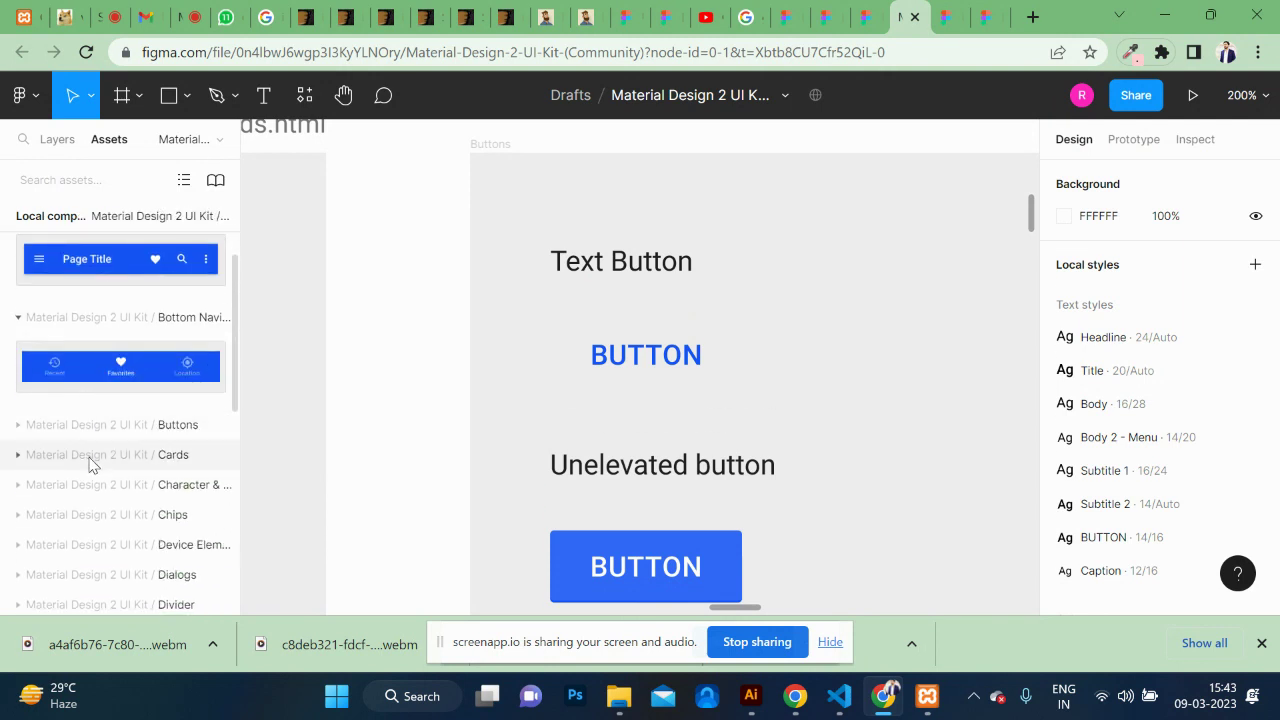
click(90, 455)
scroll(420, 443, left, 4)
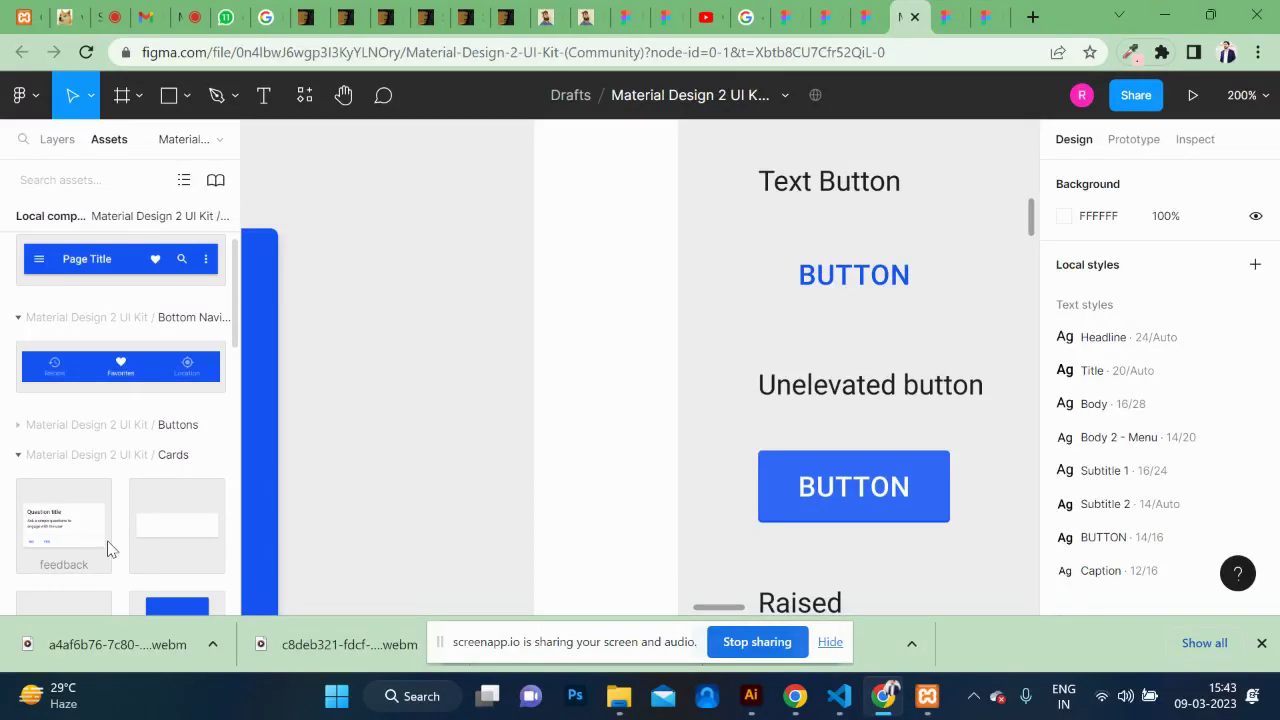
scroll(432, 434, up, 5)
click(66, 451)
scroll(66, 451, down, 5)
scroll(66, 453, down, 1)
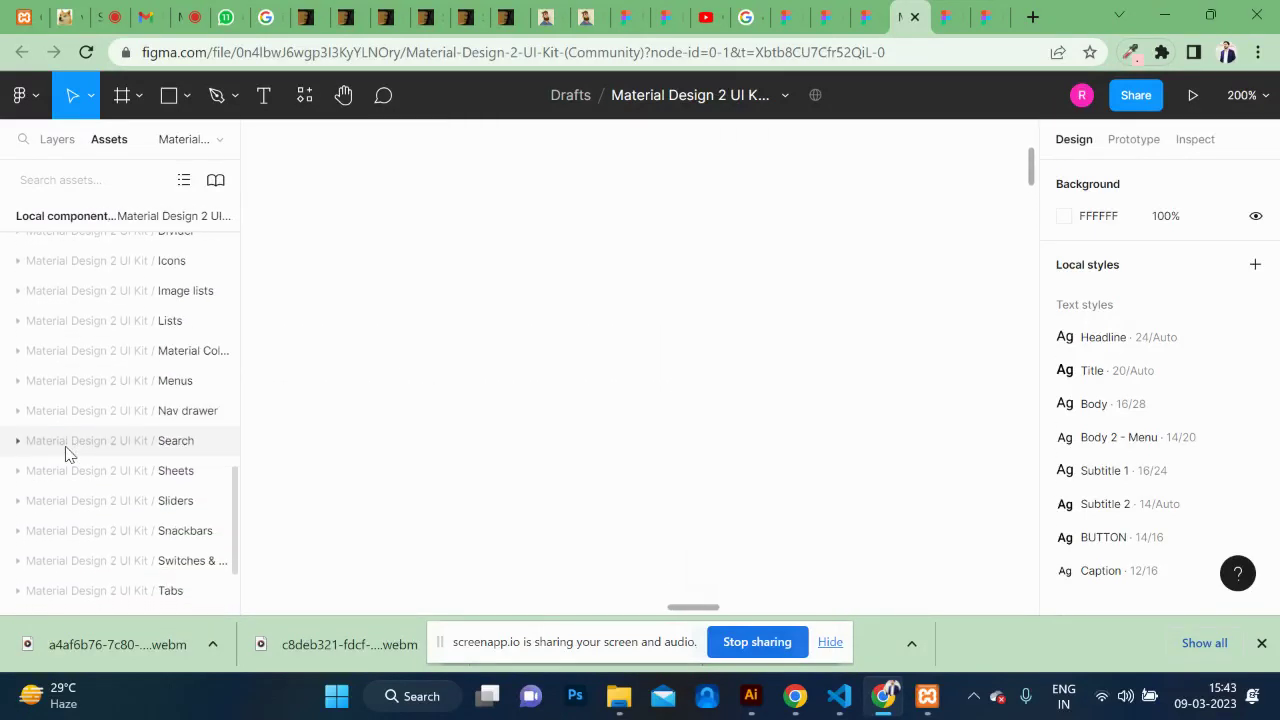
scroll(66, 453, down, 1)
Step: Place a Search bar from the kit's Search components on the canvas, then cut it
click(99, 332)
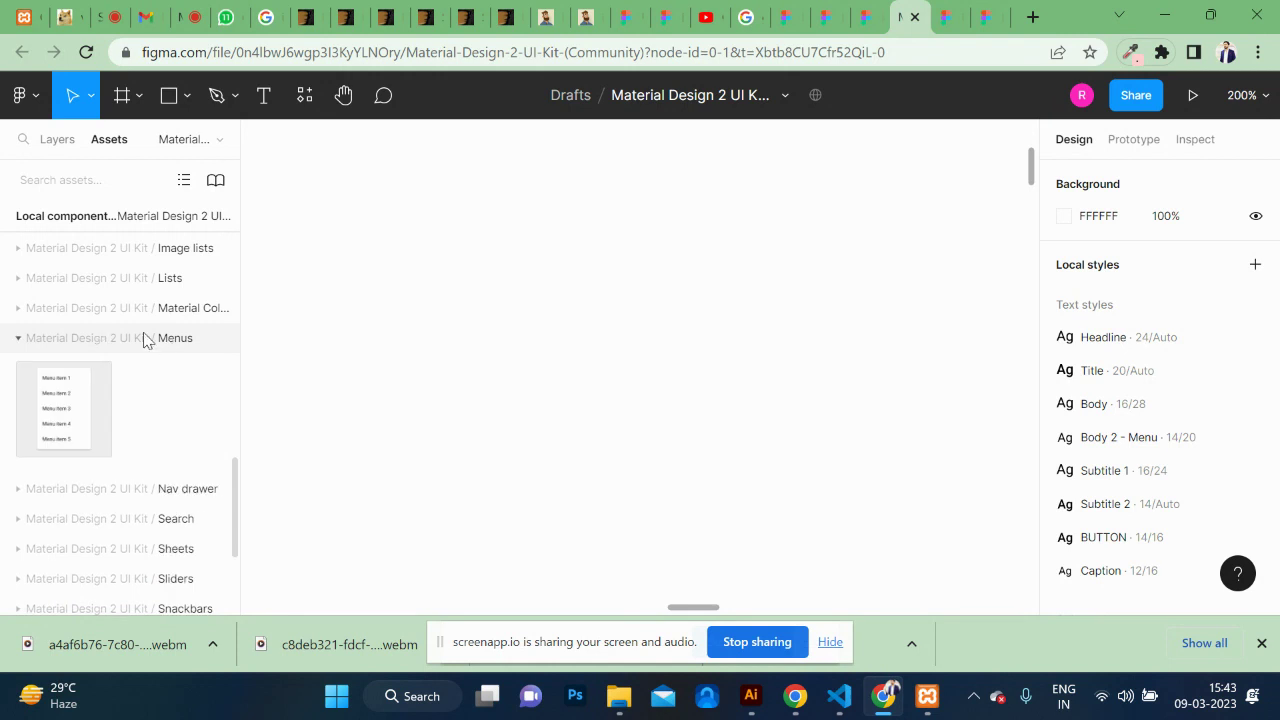
scroll(115, 404, down, 3)
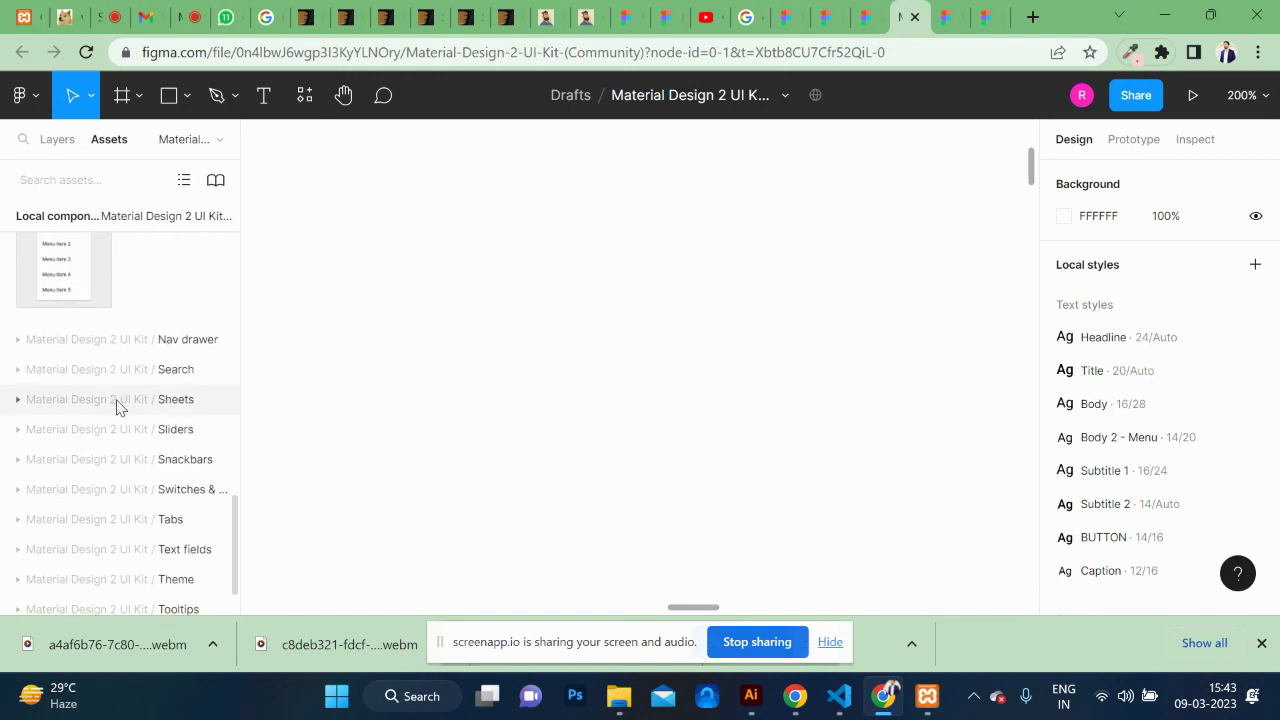
click(112, 396)
click(110, 370)
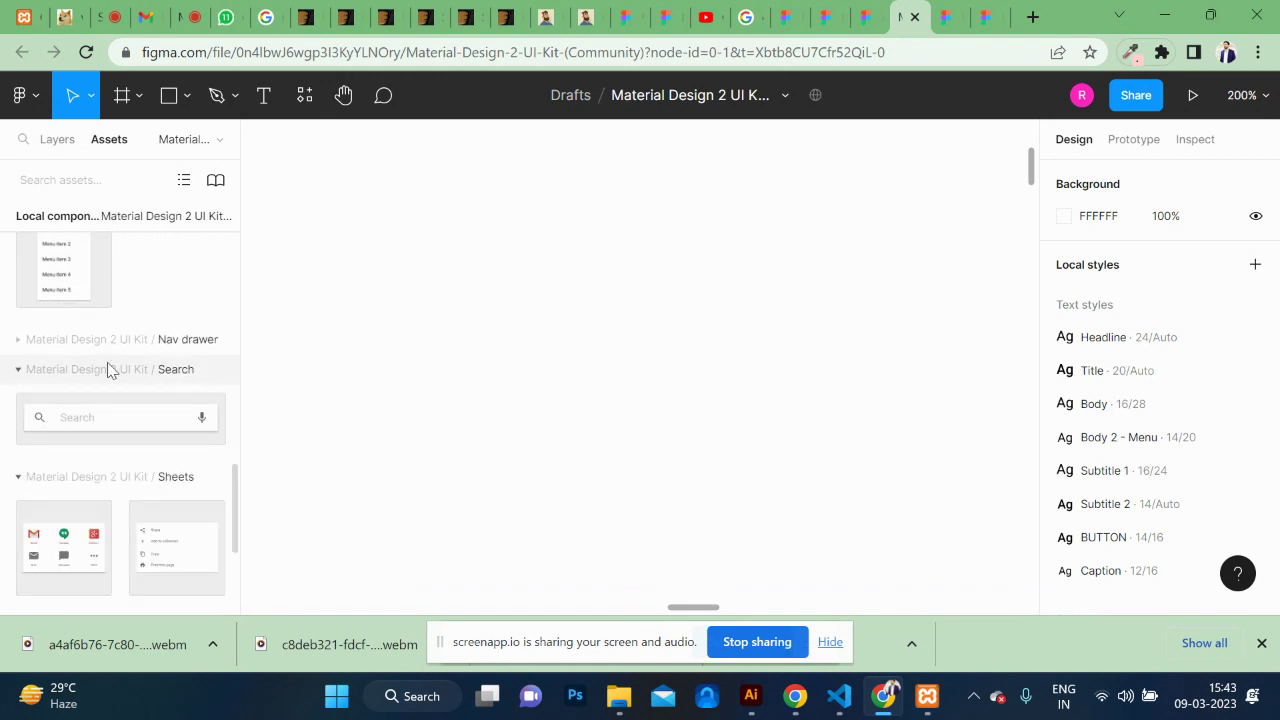
drag(573, 300, 583, 291)
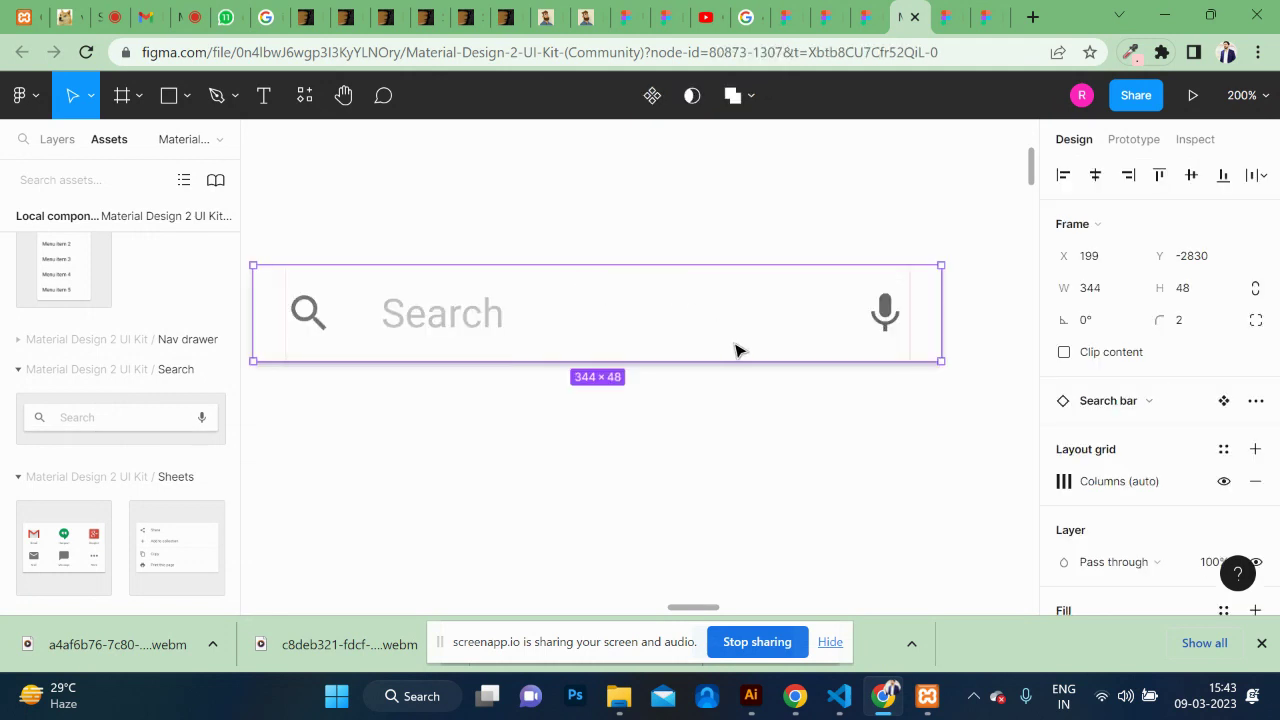
mouse_move(509, 306)
mouse_down()
mouse_move(615, 309)
mouse_move(637, 294)
mouse_up()
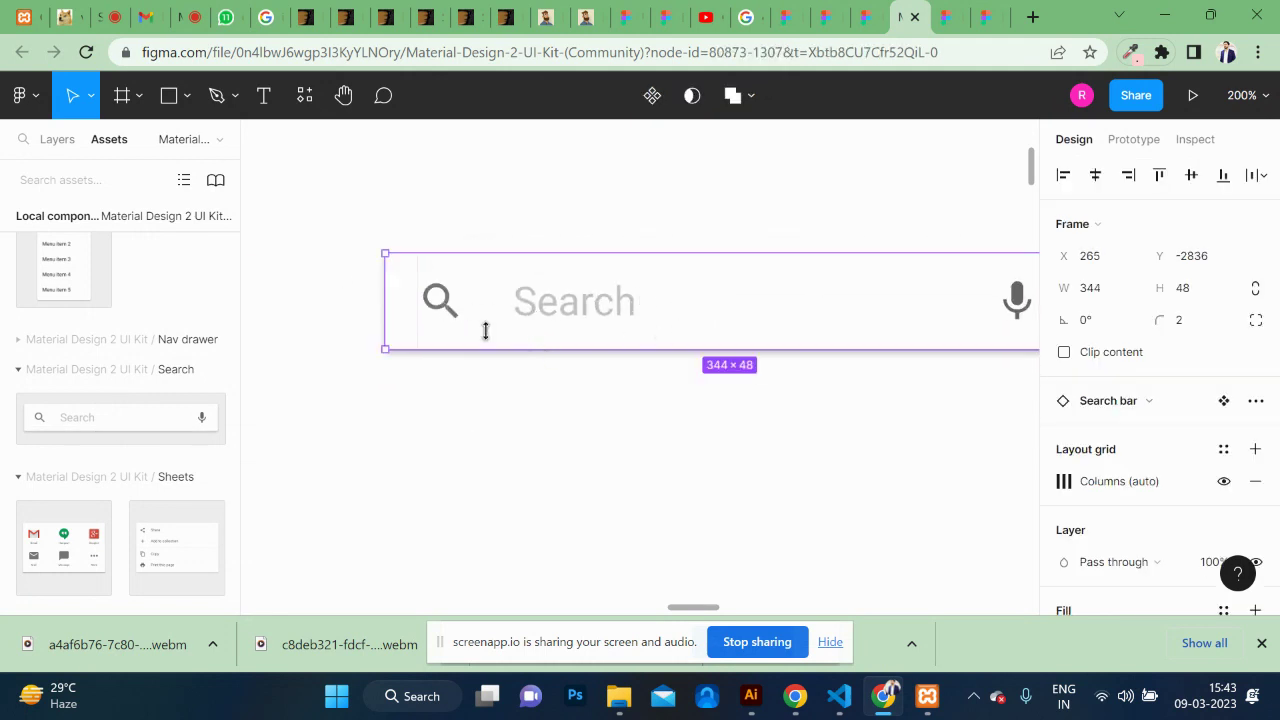
key(Delete)
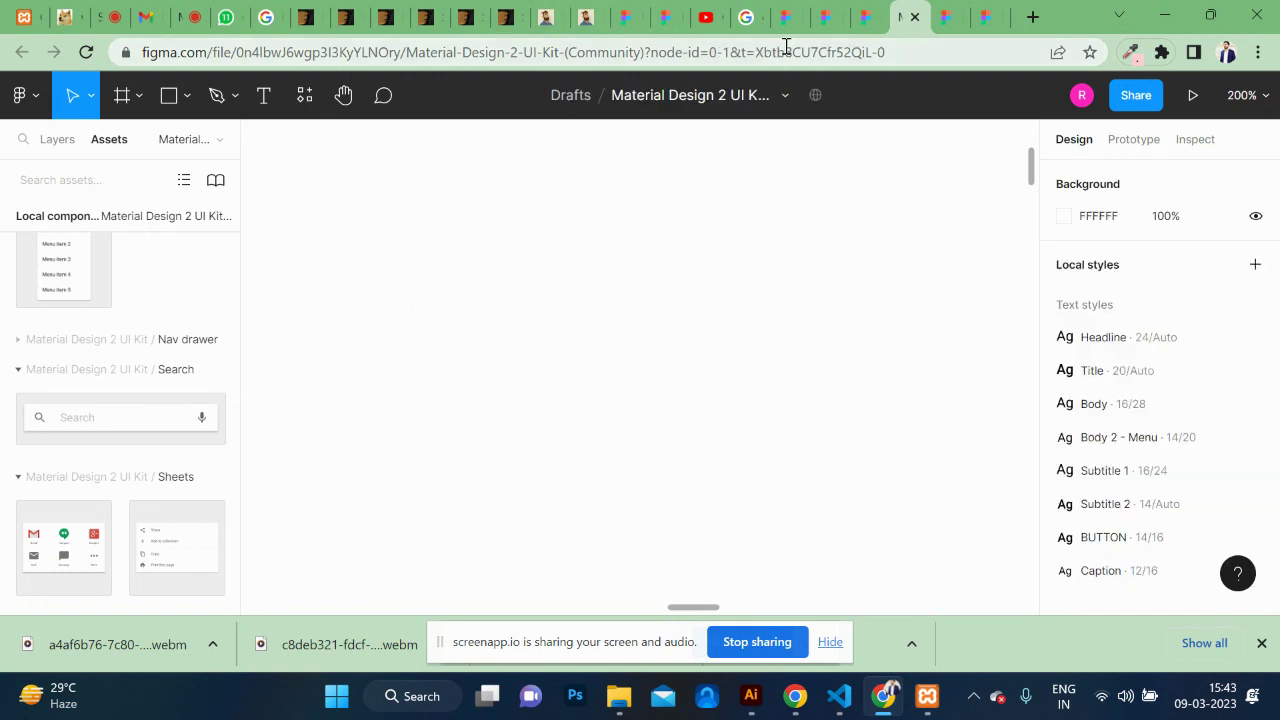
Step: Return from the Material 3 kit and prototype tabs to the Untitled design file
click(786, 17)
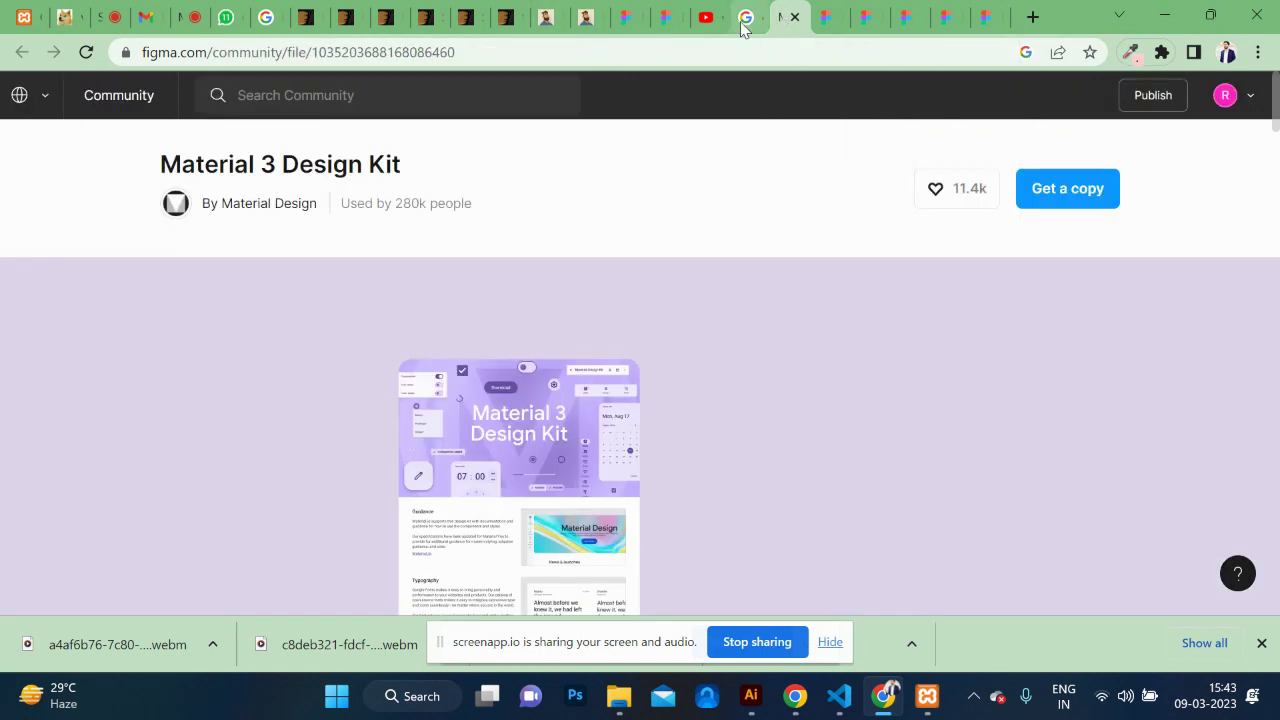
click(670, 18)
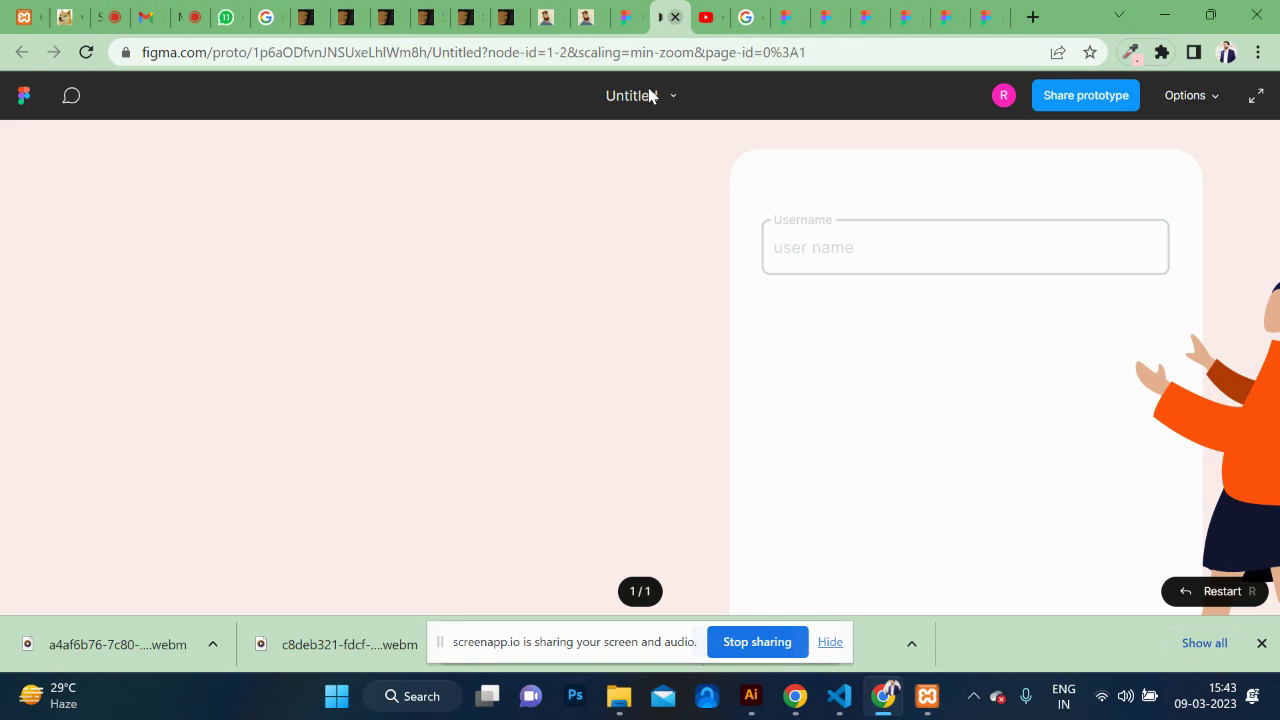
click(620, 14)
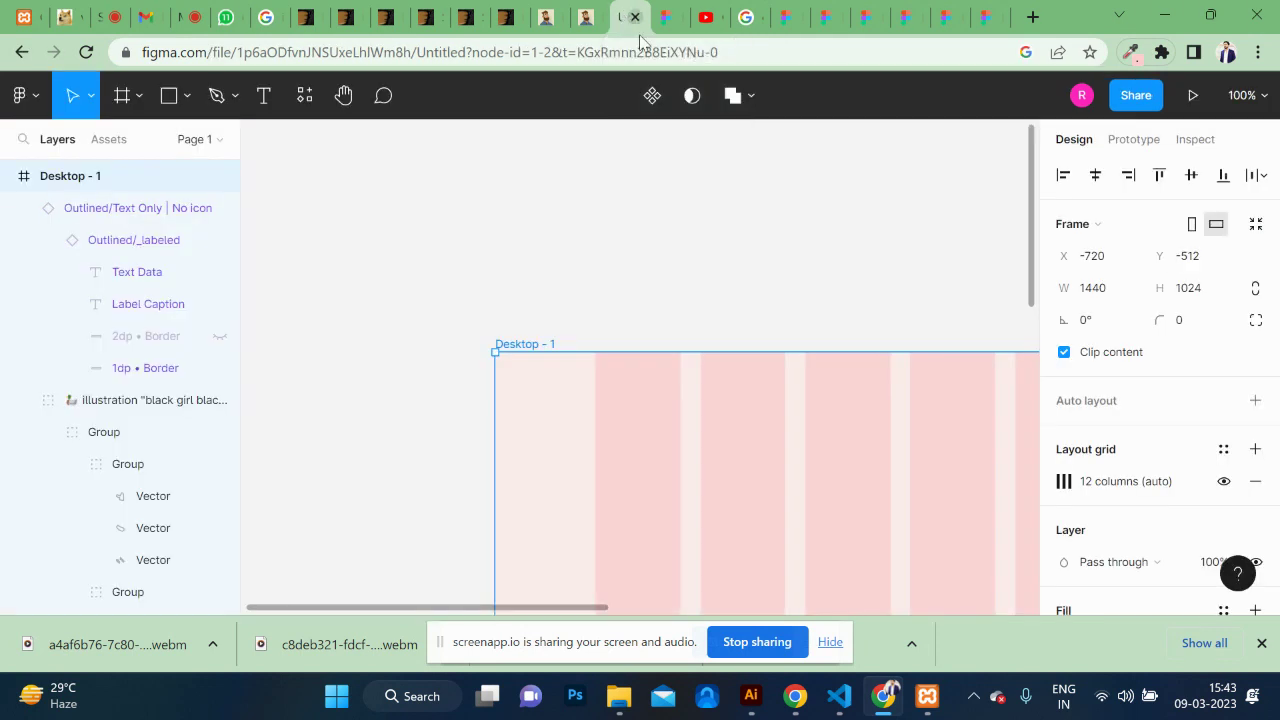
scroll(645, 244, right, 2)
scroll(645, 244, right, 5)
scroll(645, 244, right, 2)
Step: Paste the 344×48 Search bar into Desktop - 1 and place it at Y 24 above the card
key(ctrl+v)
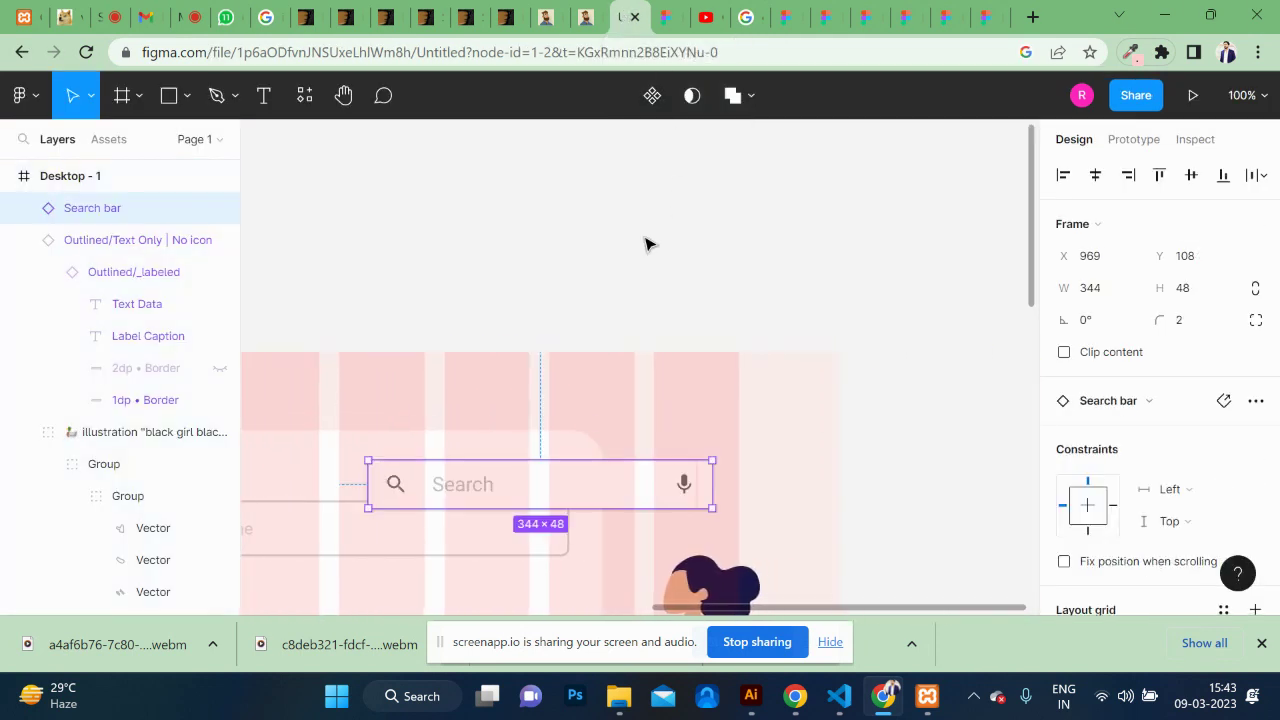
mouse_move(614, 512)
mouse_down()
mouse_move(656, 436)
mouse_move(636, 422)
mouse_up()
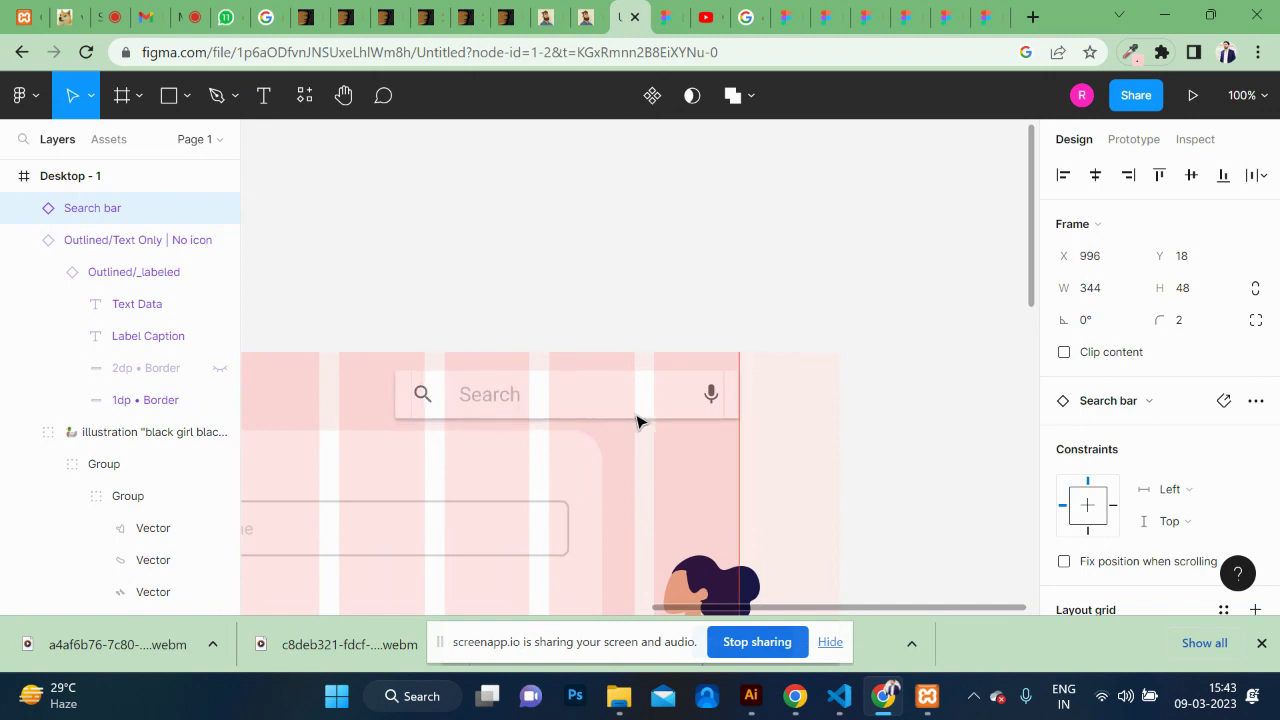
drag(636, 422, 637, 426)
scroll(637, 427, down, 5)
scroll(637, 427, left, 4)
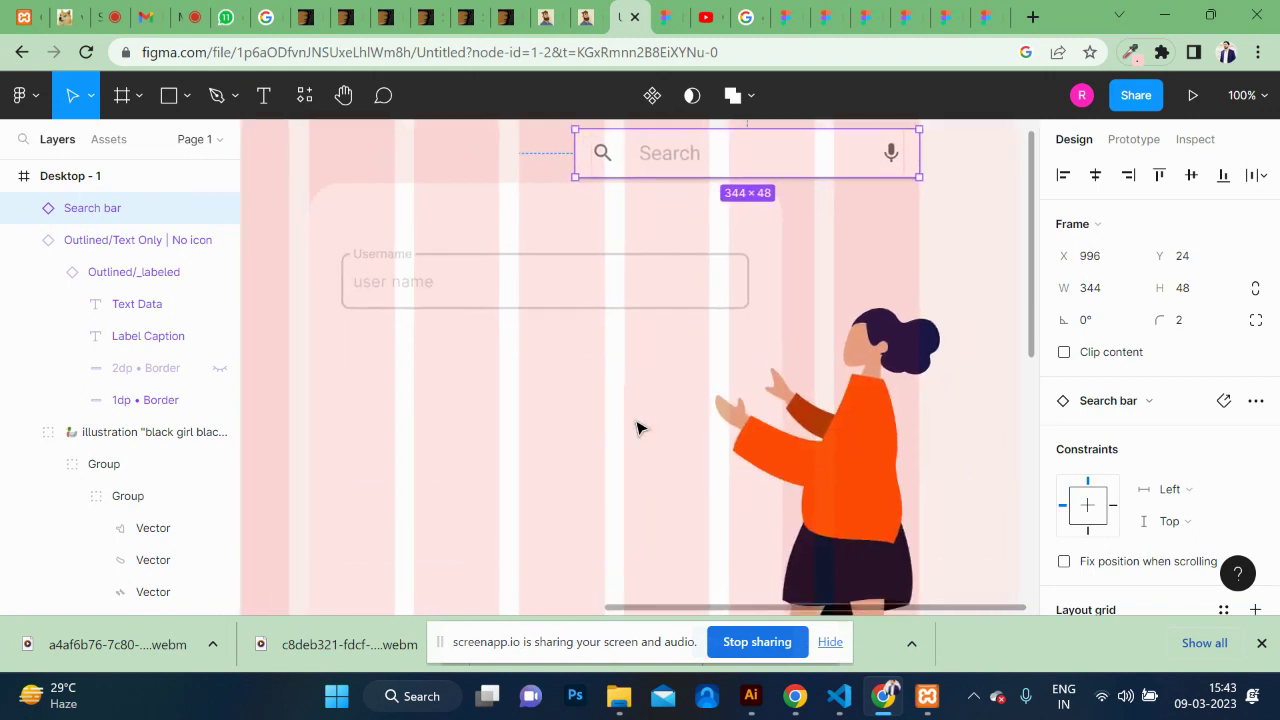
scroll(636, 428, down, 3)
scroll(638, 427, down, 3)
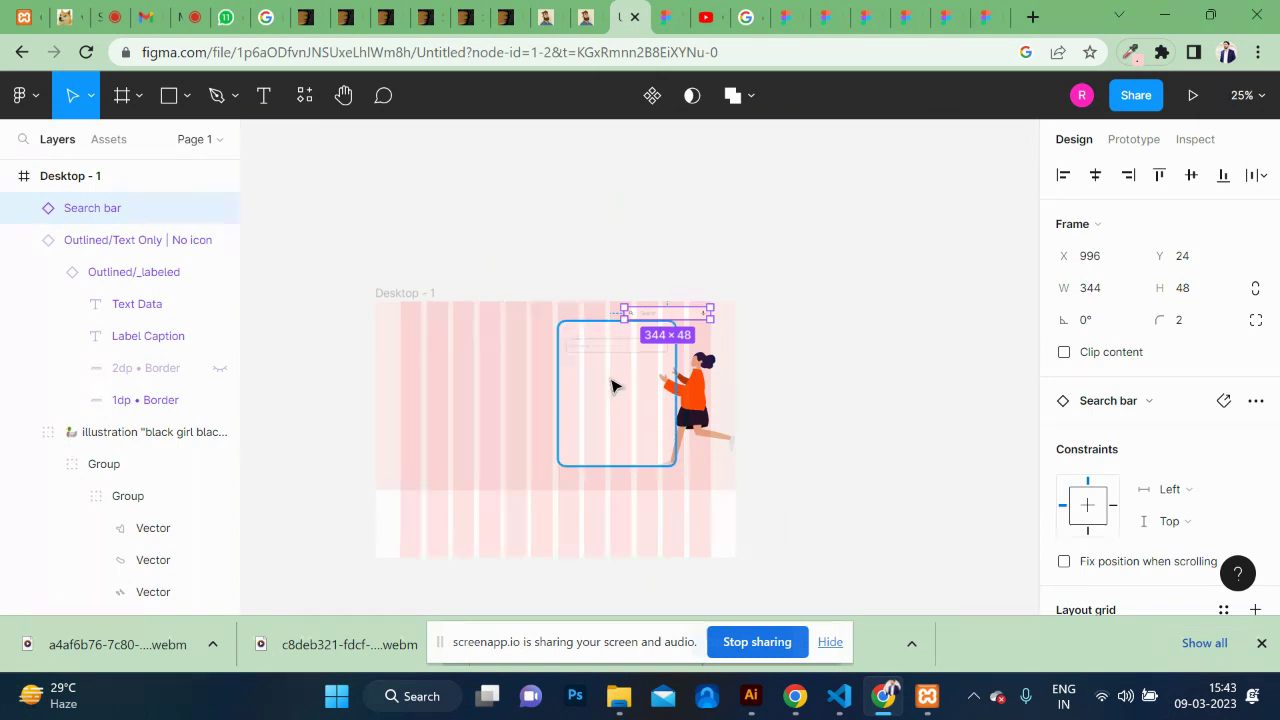
click(605, 362)
Step: Nudge the white card and username field down, then shorten the card to 465 tall
shift+click(594, 383)
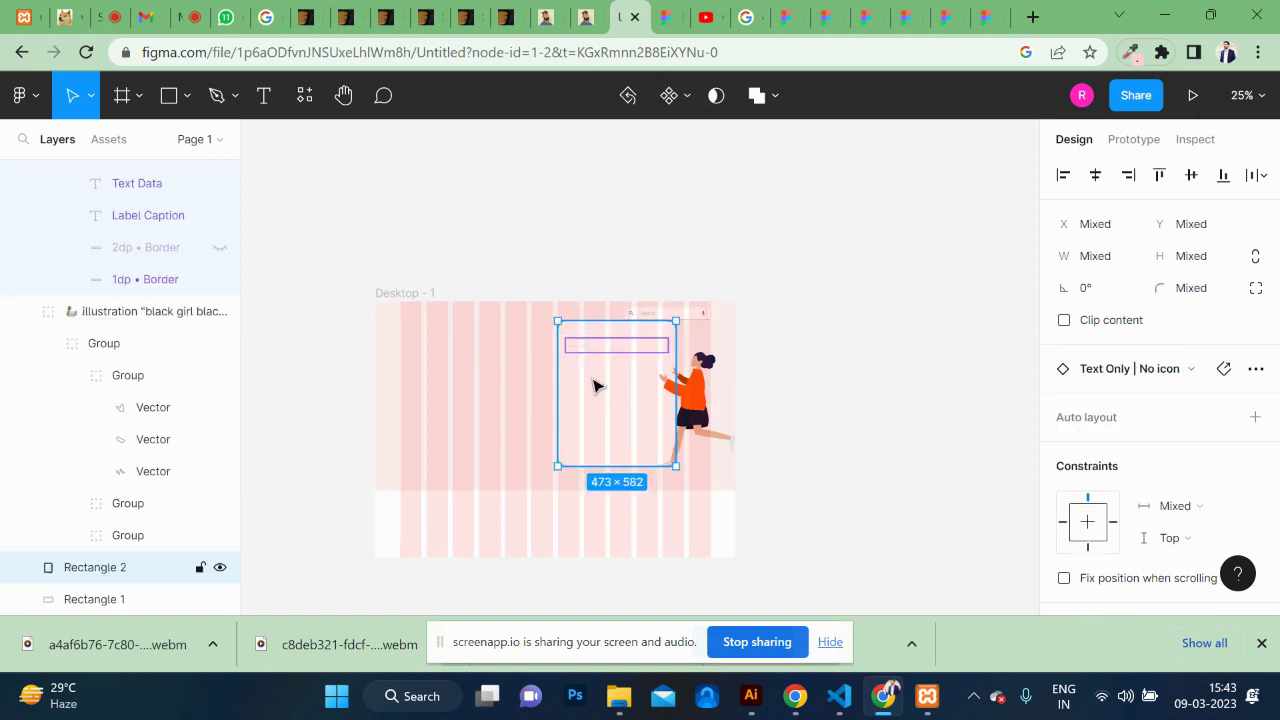
key(shift+Down)
key(shift+Down)
key(shift+Down)
key(shift+Down)
key(shift+Down)
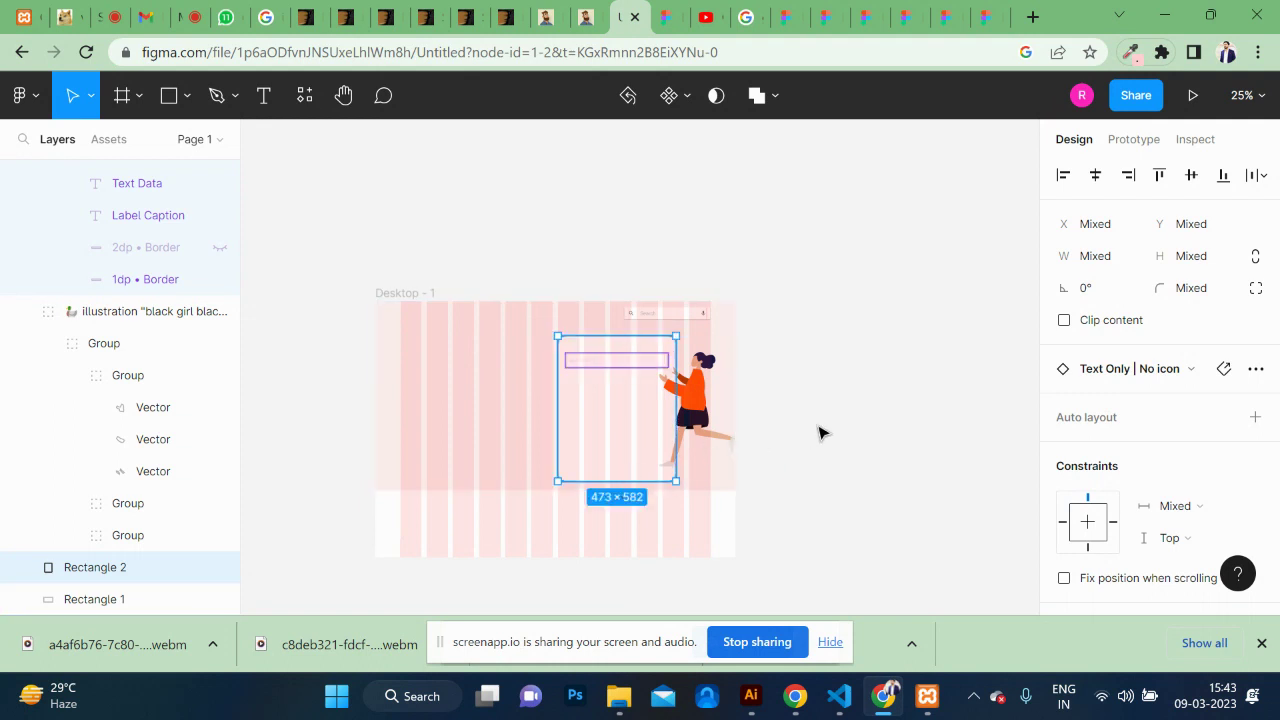
click(818, 432)
click(636, 456)
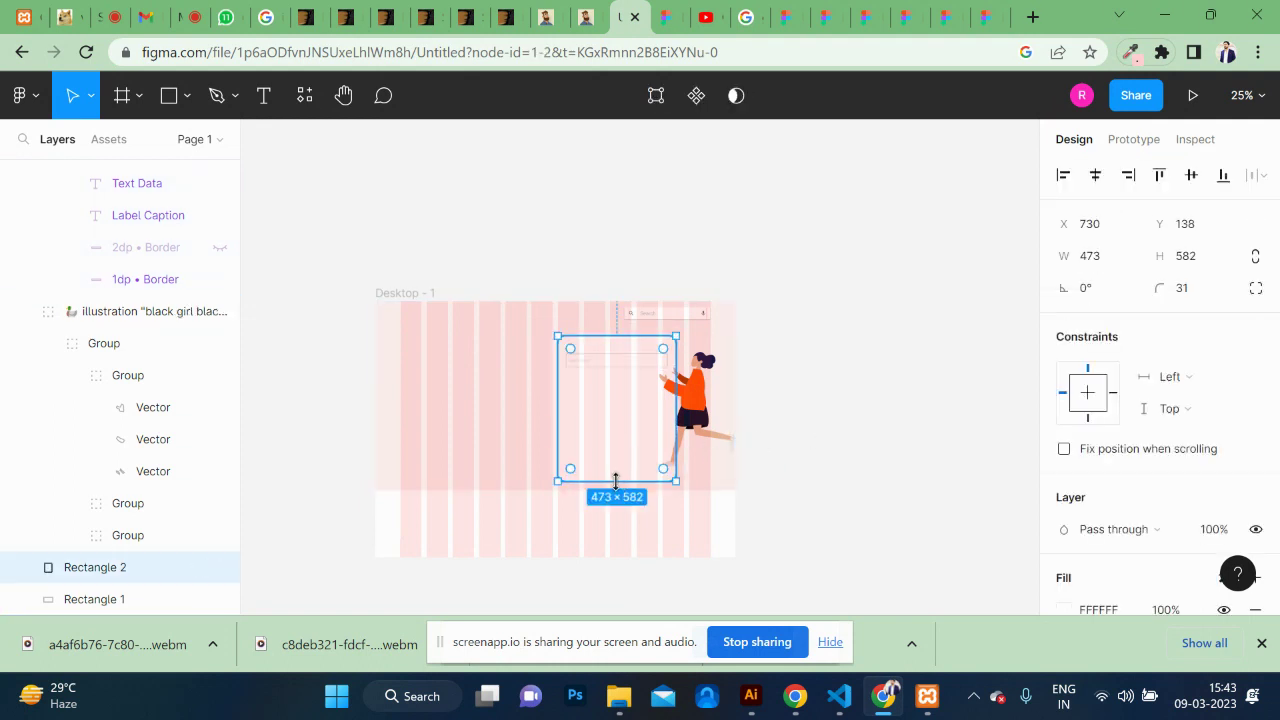
drag(615, 481, 615, 452)
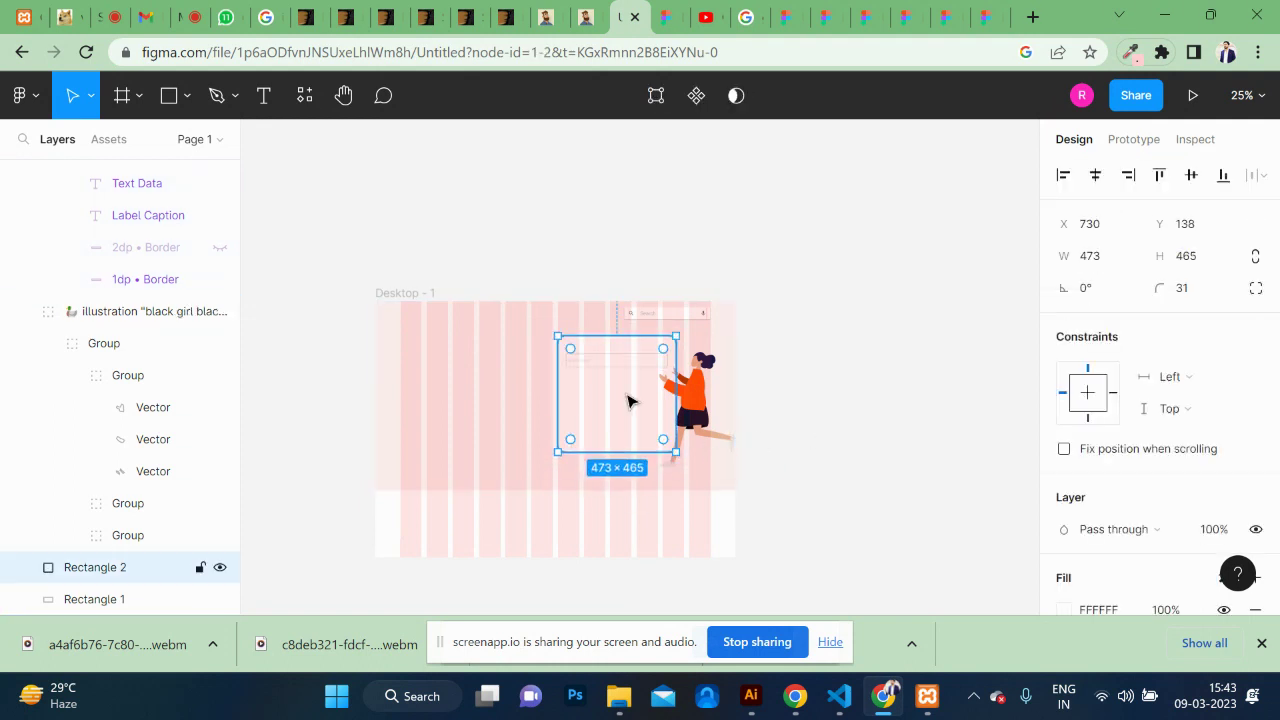
Step: Reset the view to 100% zoom and select the Search bar on its own
ctrl+scroll(628, 401, up, 4)
ctrl+scroll(628, 401, up, 2)
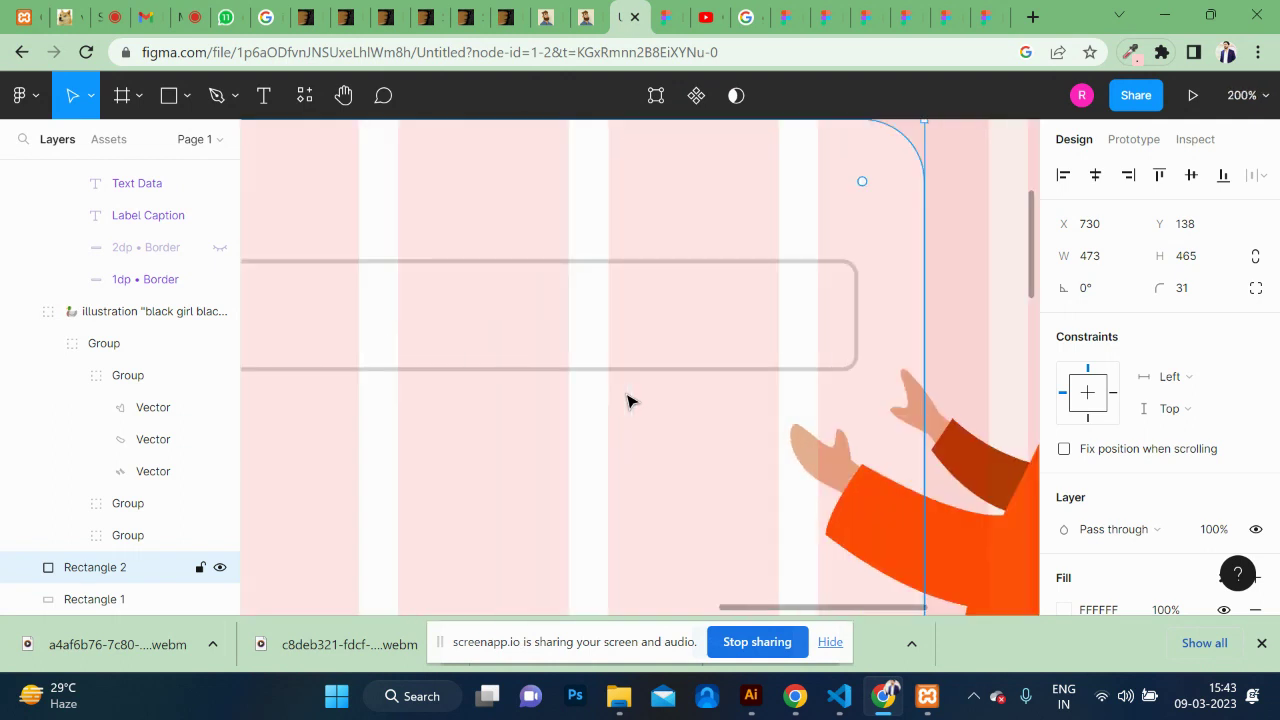
key(shift+0)
ctrl+scroll(628, 401, down, 2)
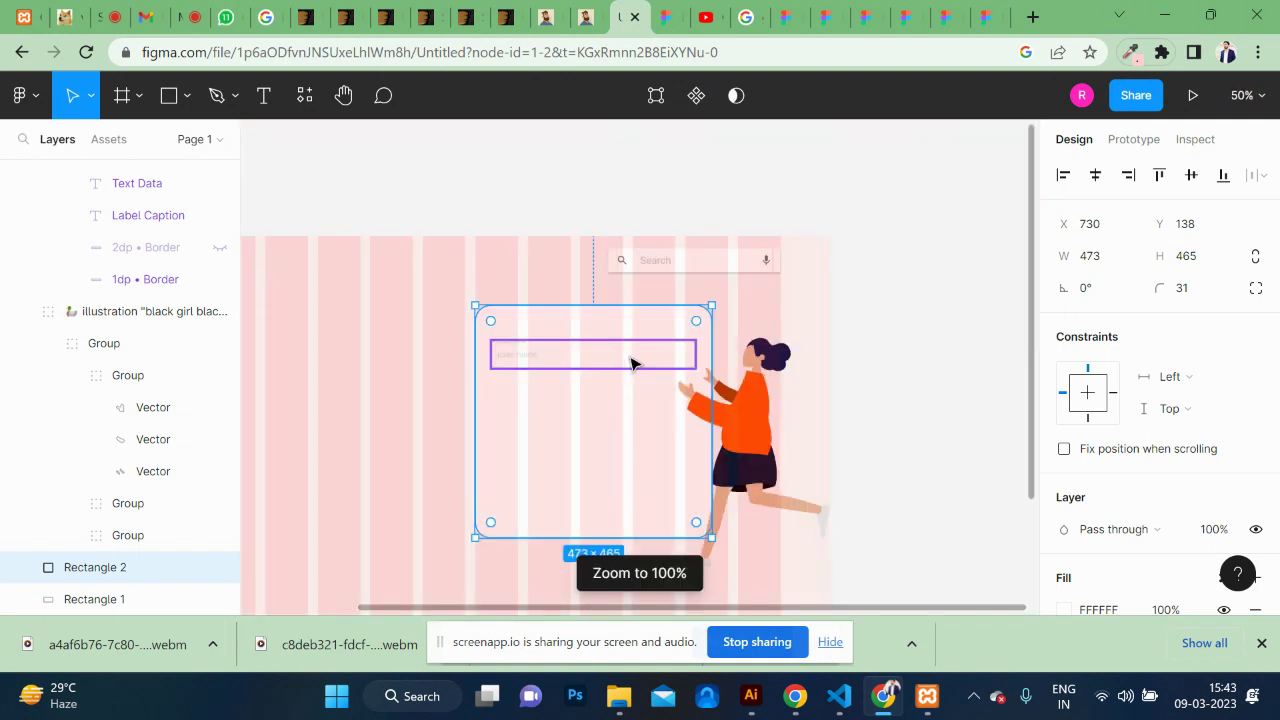
shift+click(632, 364)
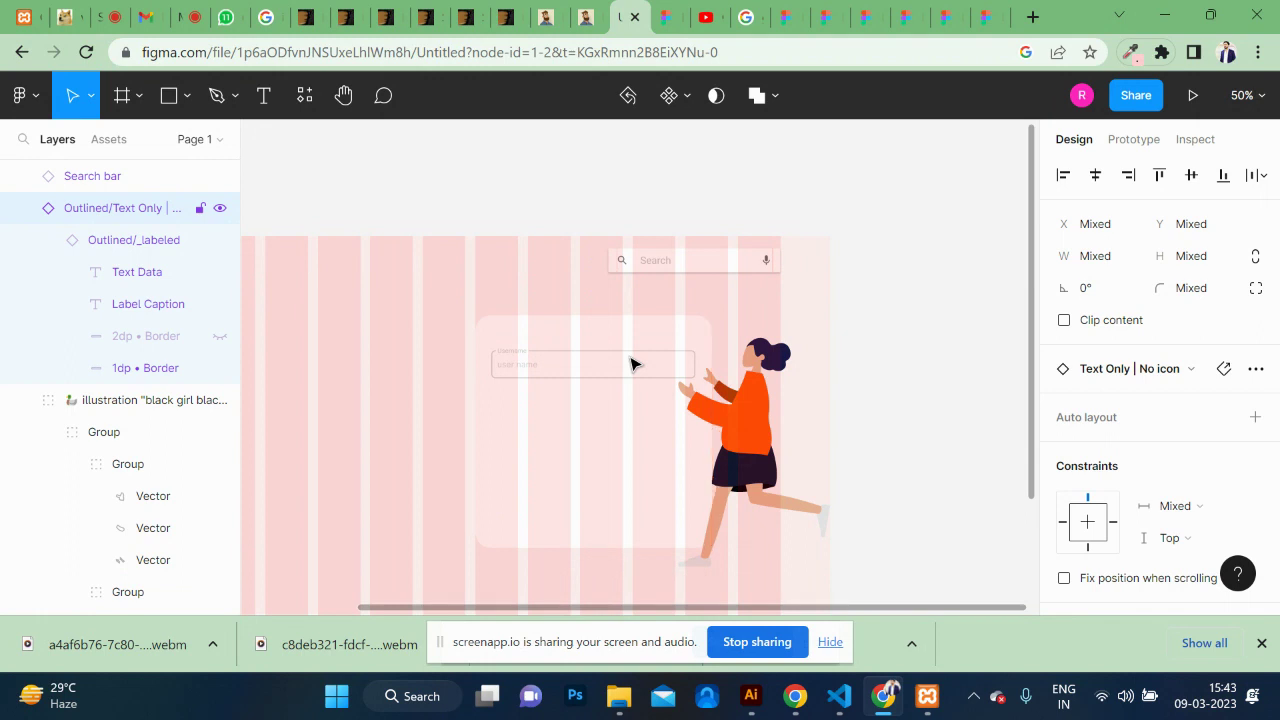
click(735, 275)
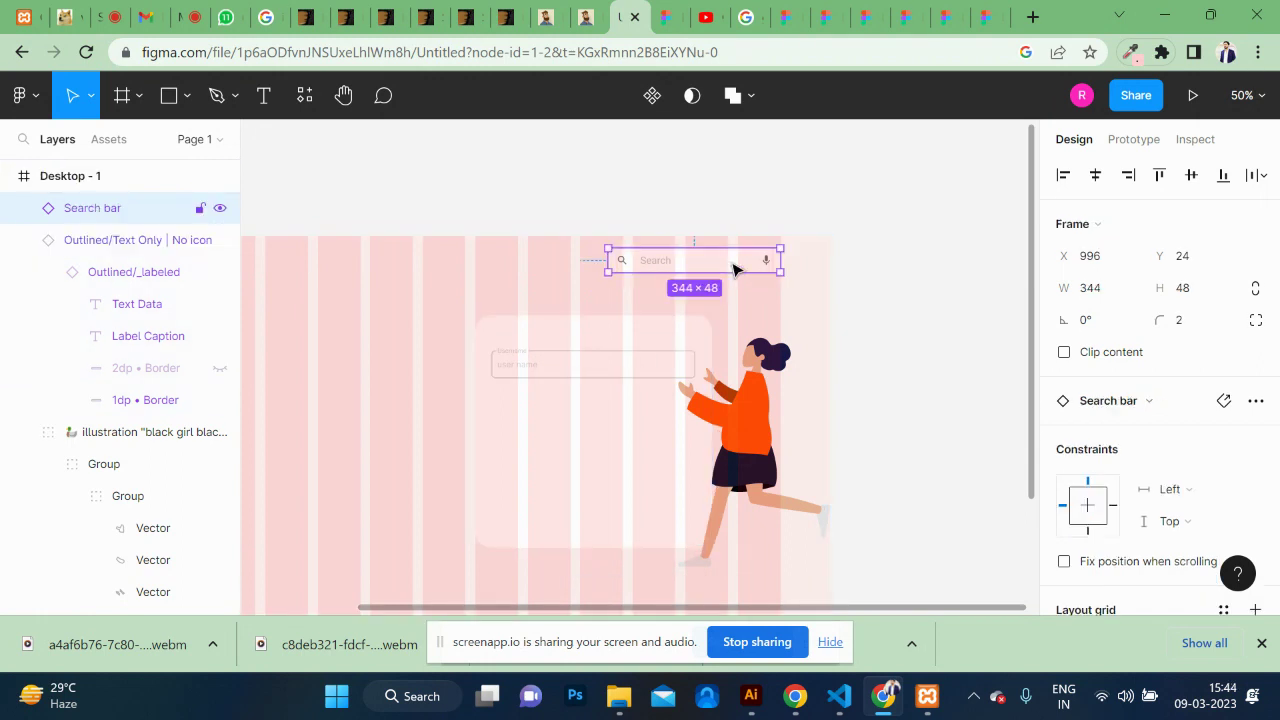
scroll(1229, 449, down, 5)
Step: Hide the Search bar's first drop shadow and present Desktop - 1 as a prototype
scroll(1140, 350, down, 3)
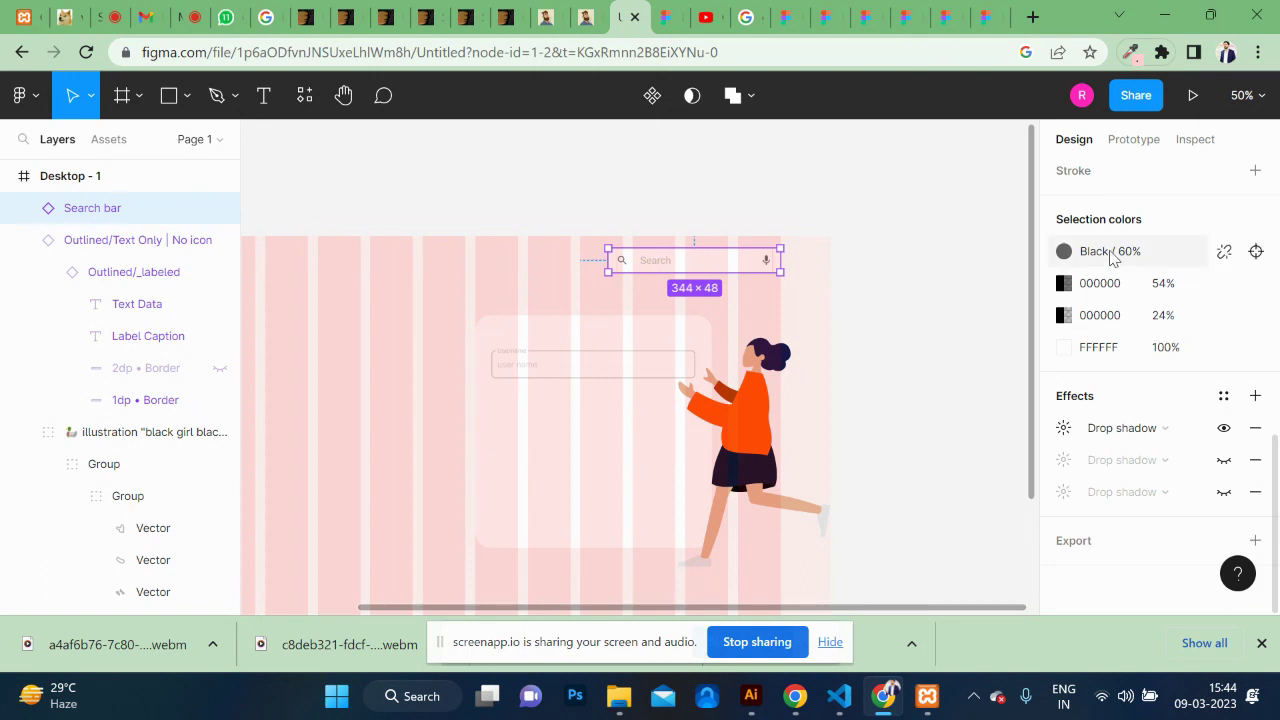
click(1223, 428)
click(920, 322)
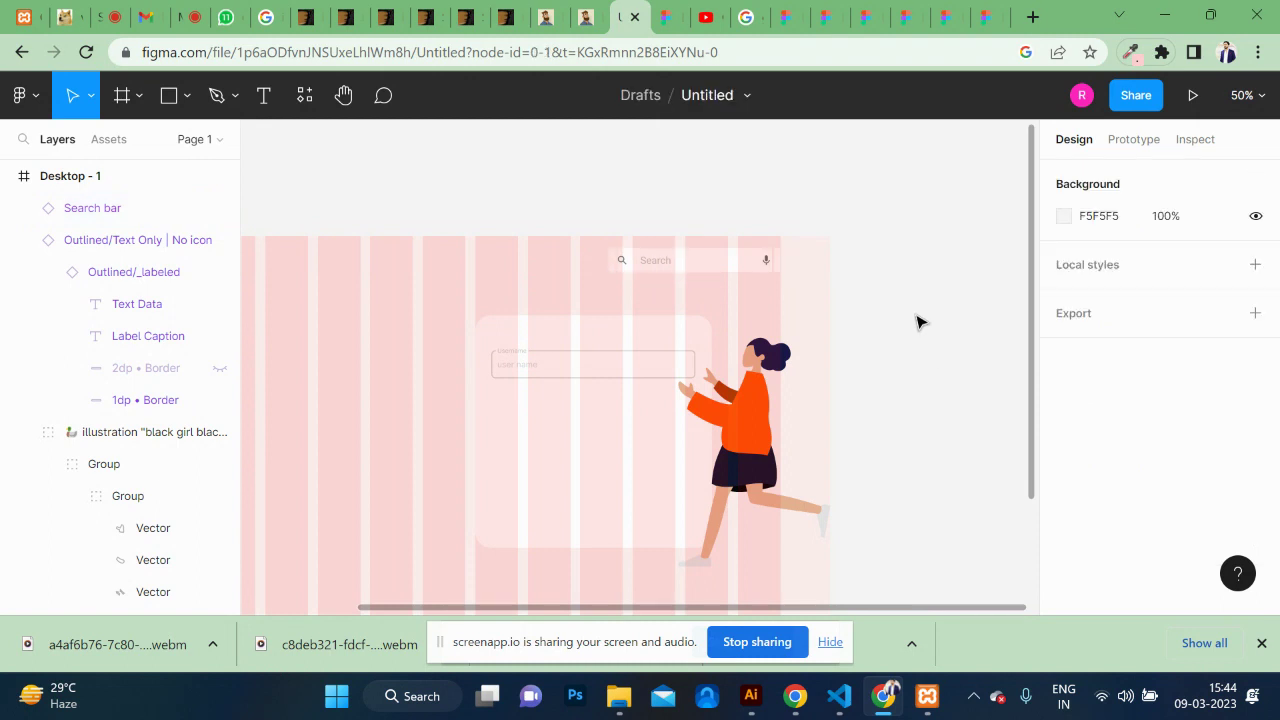
key(ctrl+alt+Return)
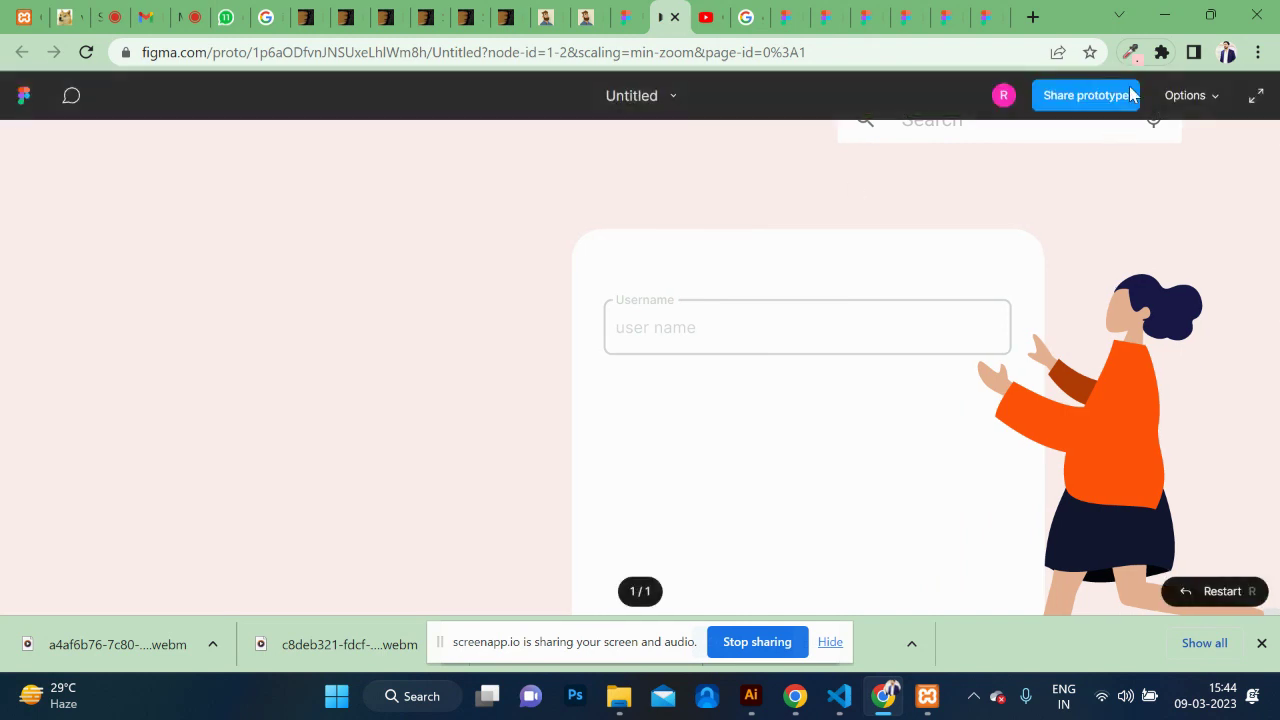
Step: Set the prototype preview's scaling option to Fit width and scroll to check it
click(1190, 96)
click(1138, 191)
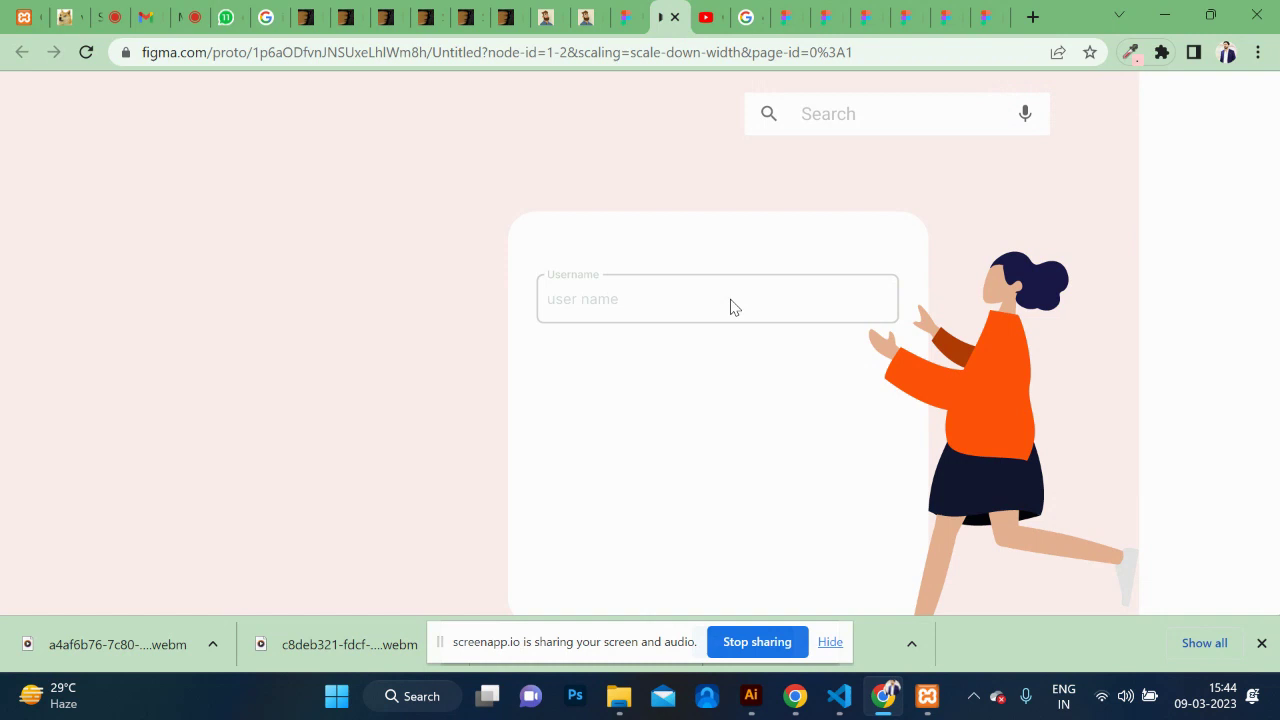
scroll(730, 307, down, 5)
scroll(730, 307, up, 5)
scroll(730, 307, down, 1)
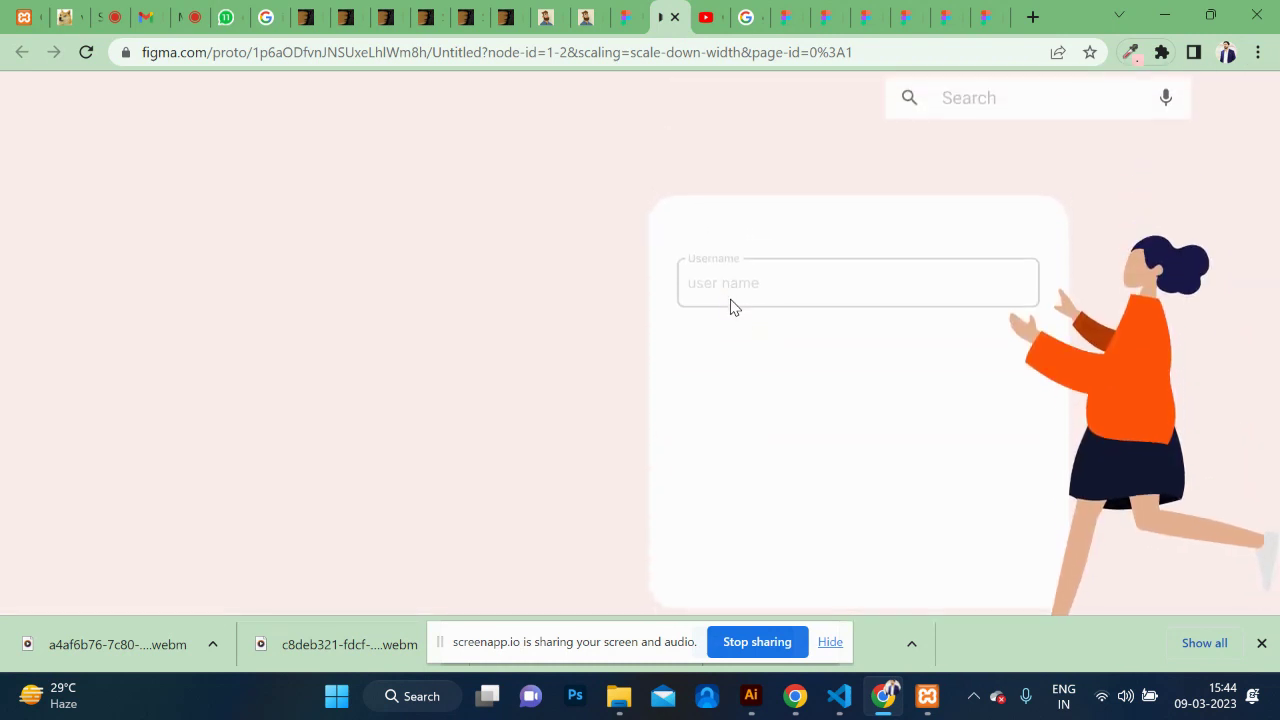
scroll(730, 307, up, 1)
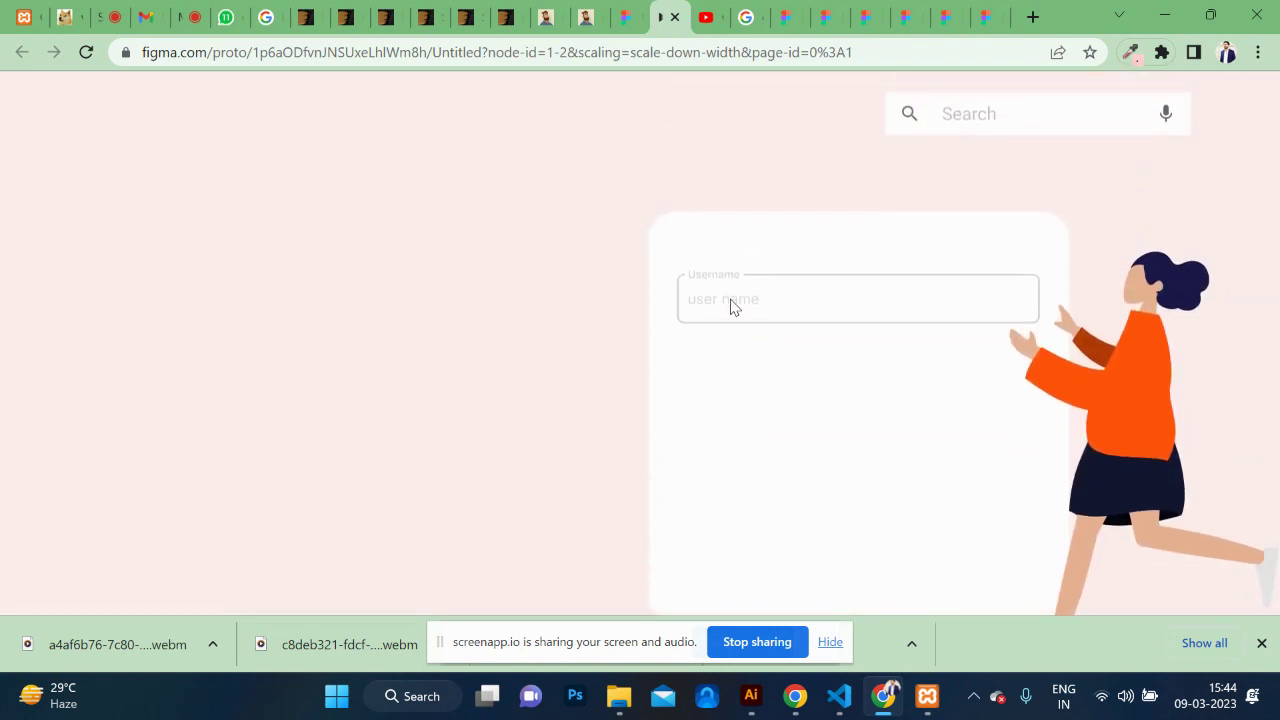
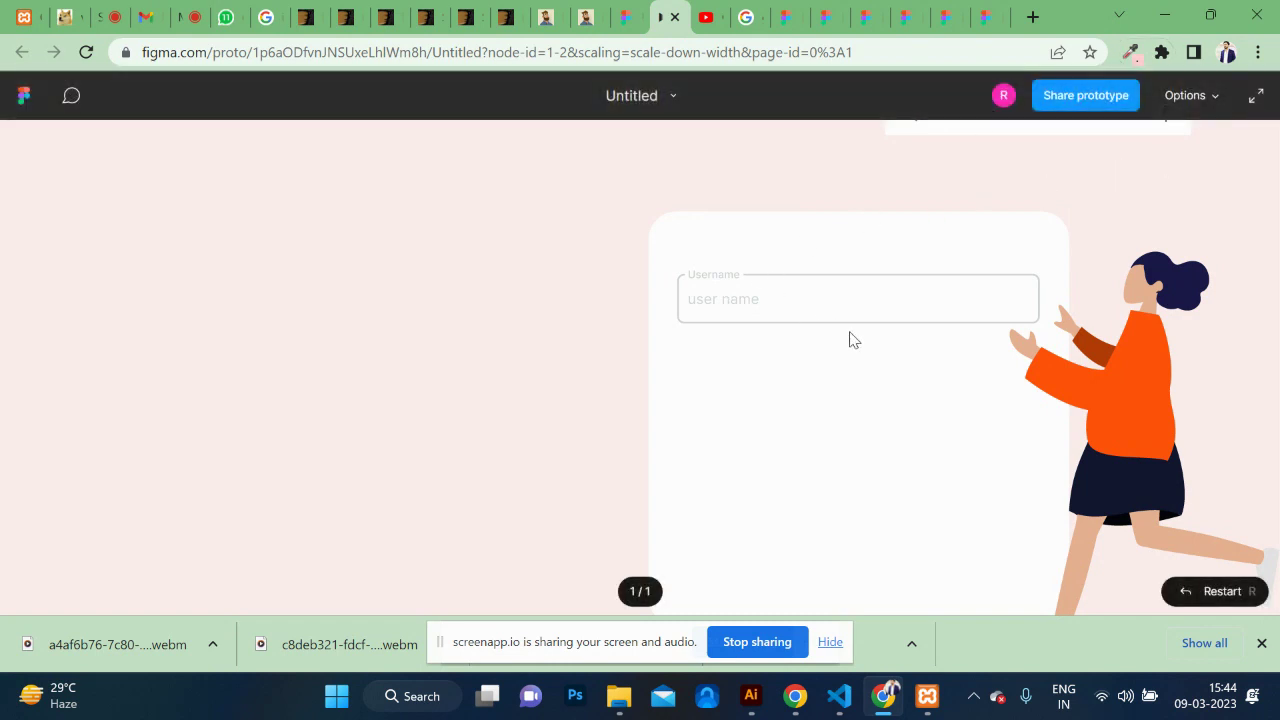
Step: Duplicate the username text field three times, stacking four identical fields in the login card
scroll(853, 340, down, 1)
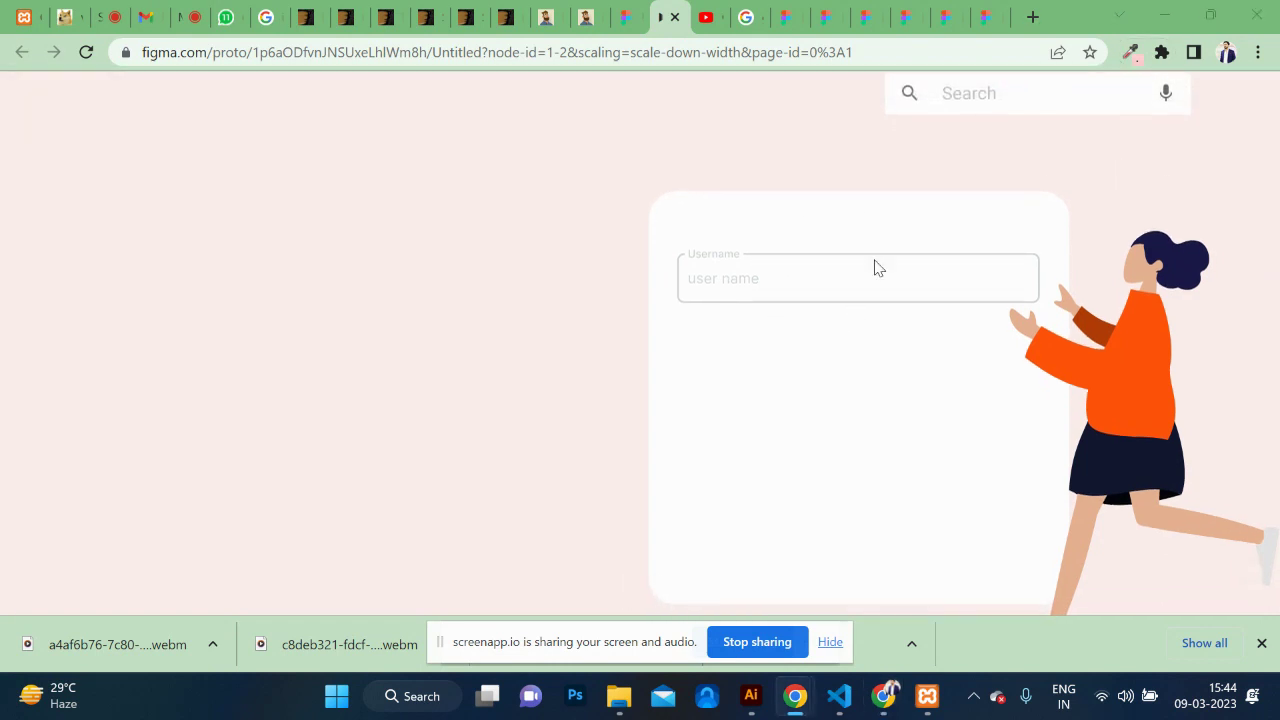
click(628, 17)
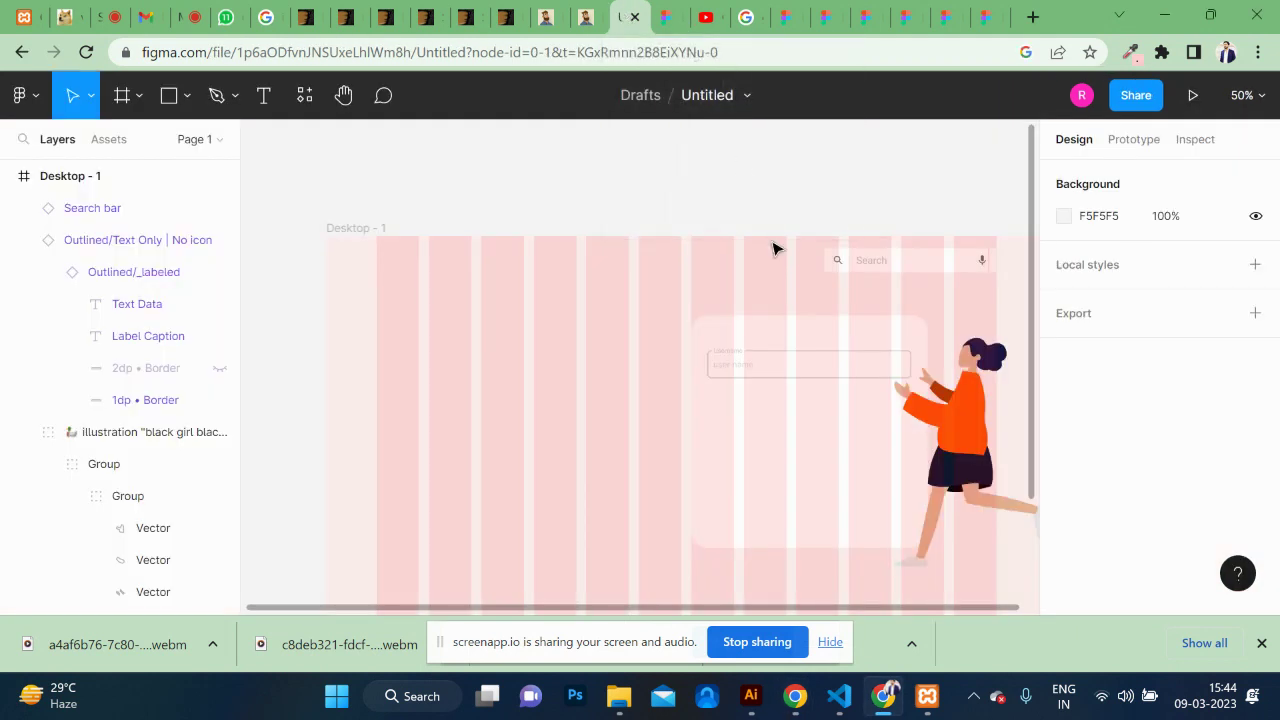
click(776, 375)
drag(776, 375, 770, 410)
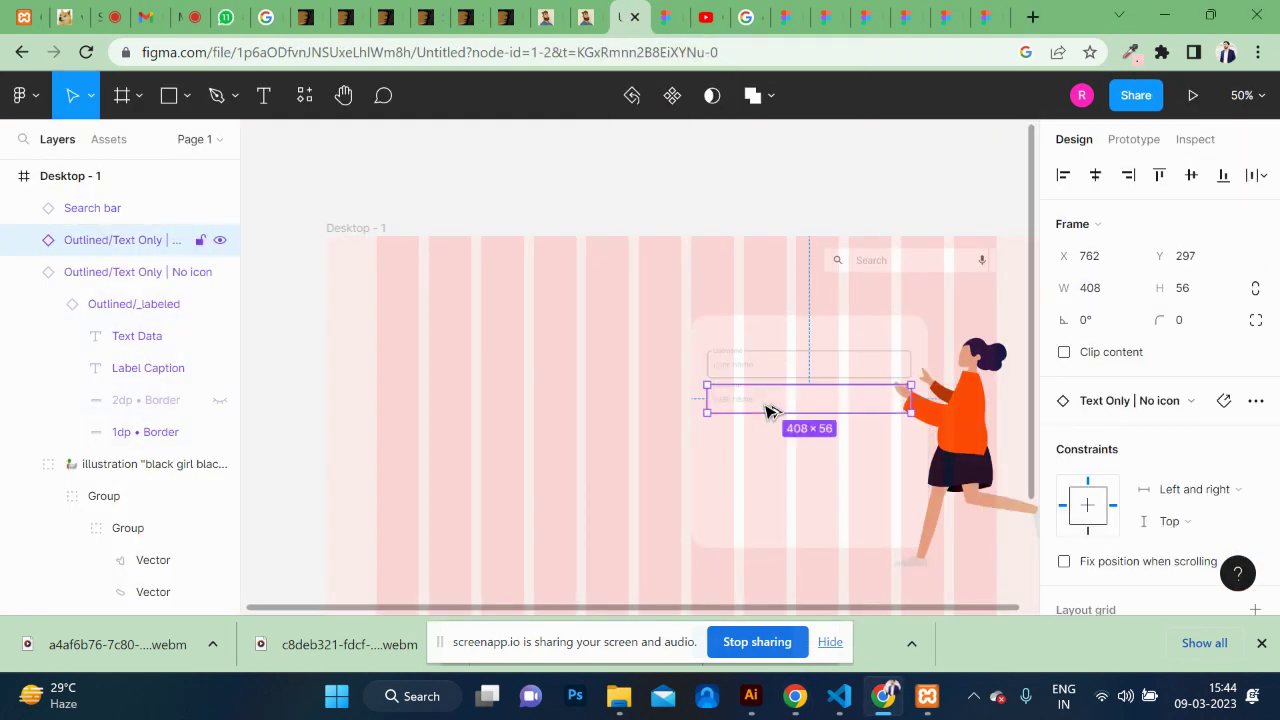
key(ctrl+d)
key(ctrl+d)
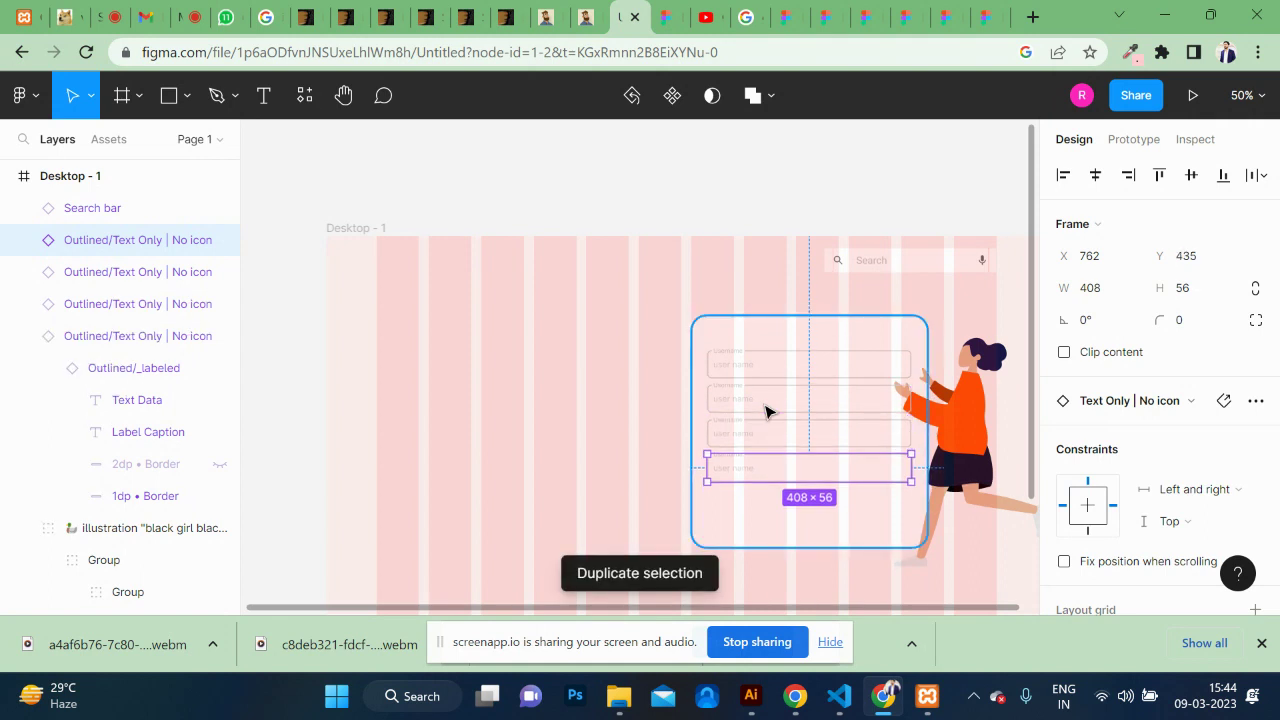
click(719, 210)
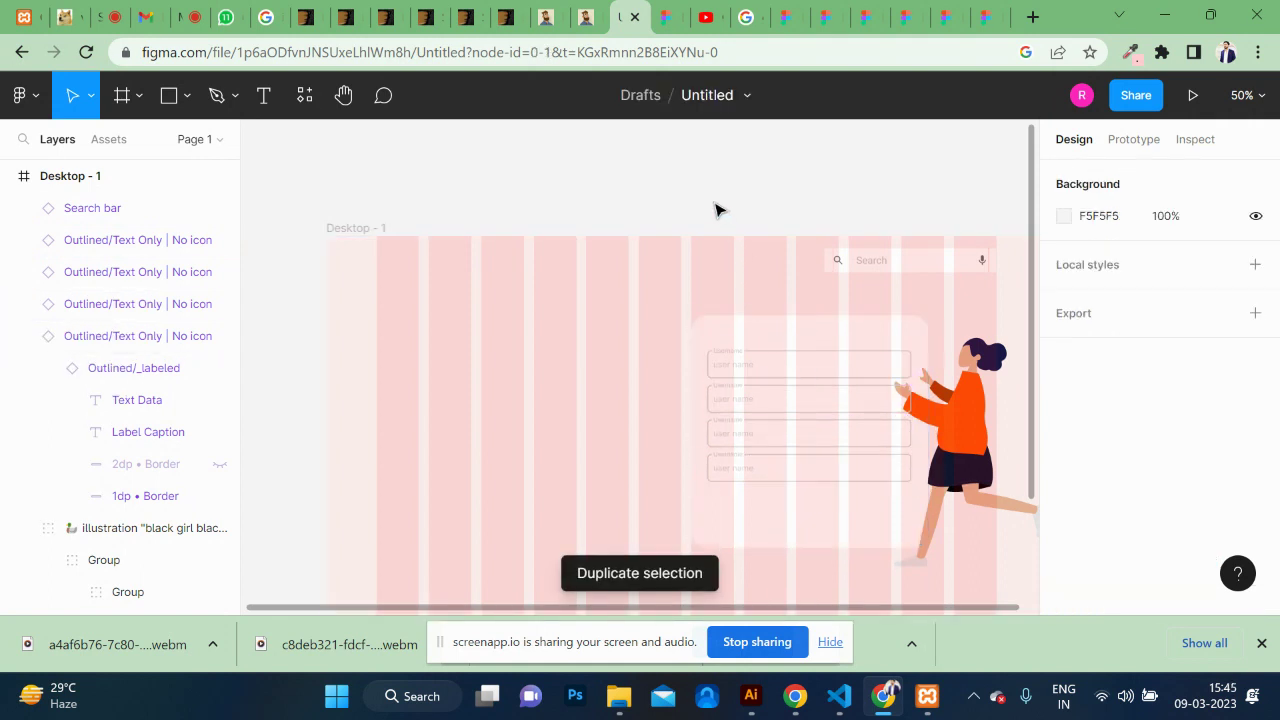
Step: Move through the Material Design 2 UI Kit, kit community page and components library files
click(905, 17)
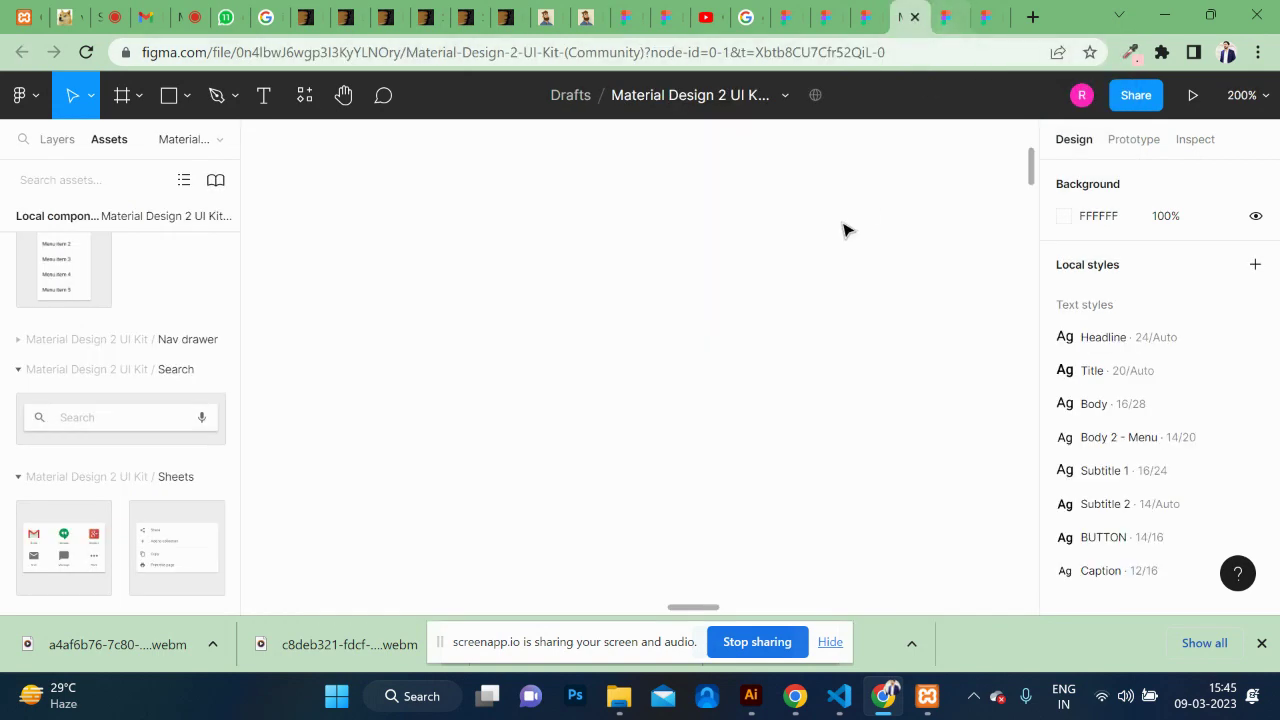
click(947, 17)
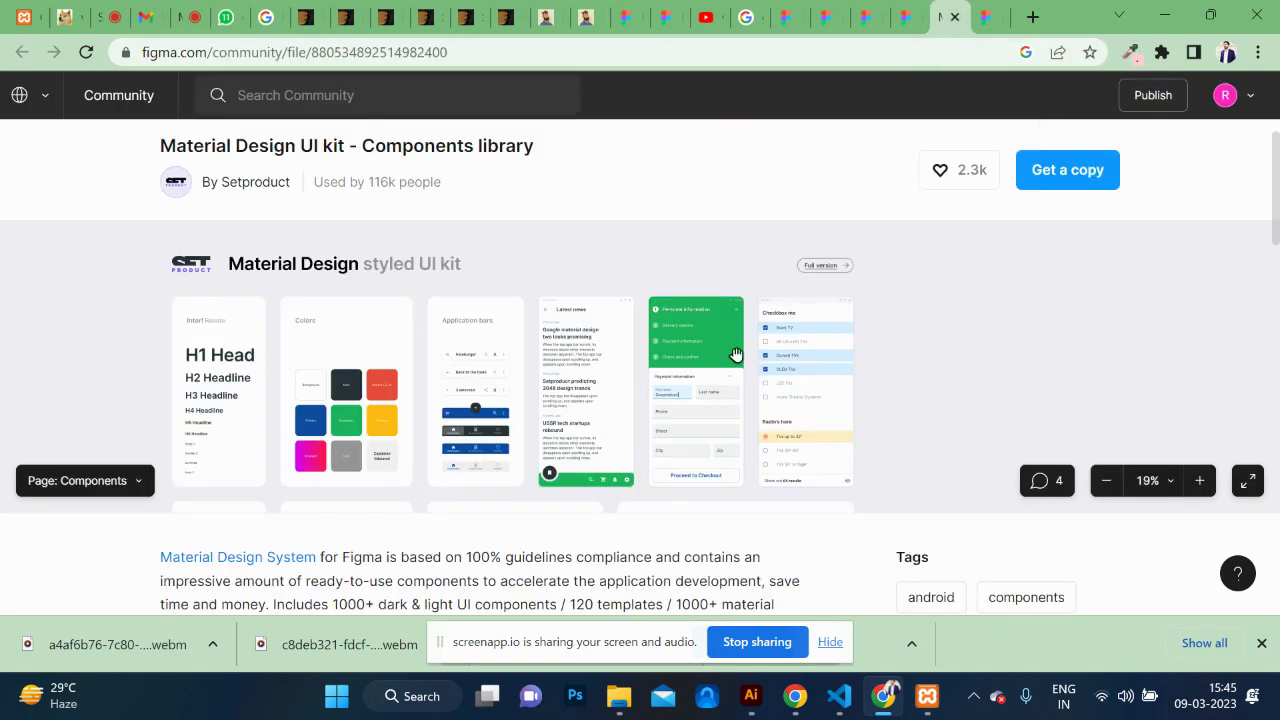
click(987, 17)
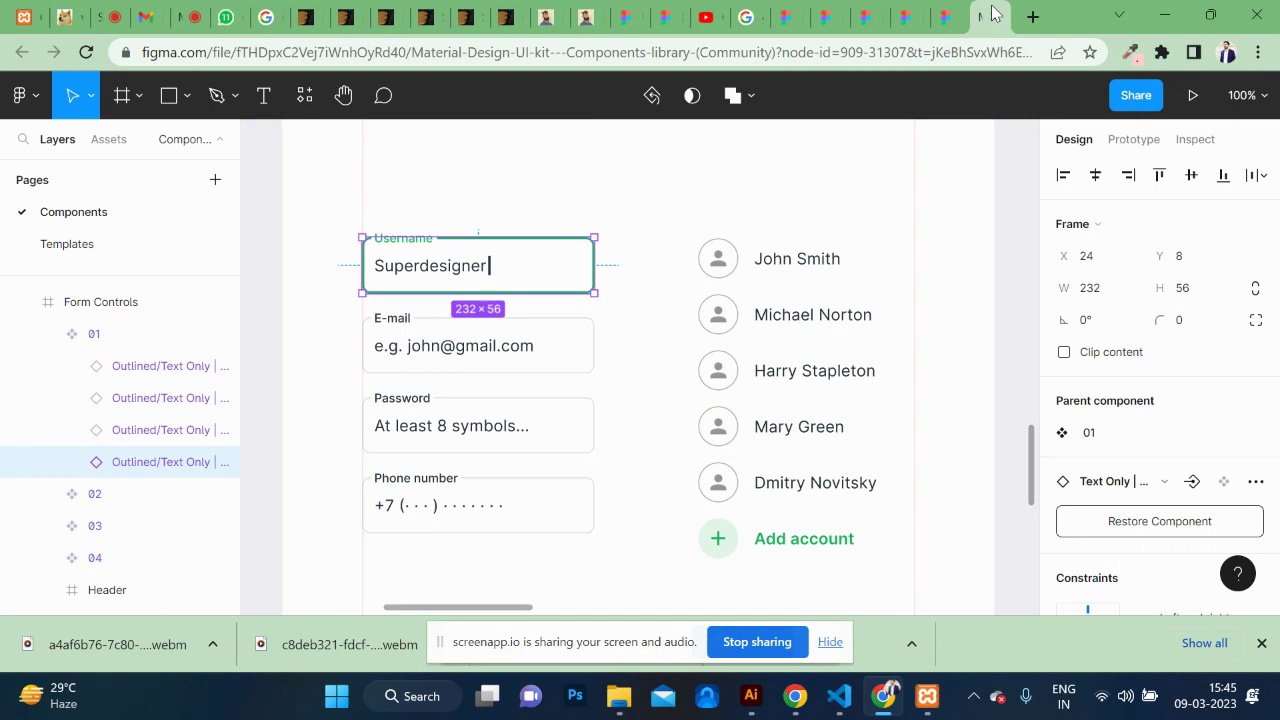
scroll(853, 302, right, 2)
scroll(853, 302, left, 5)
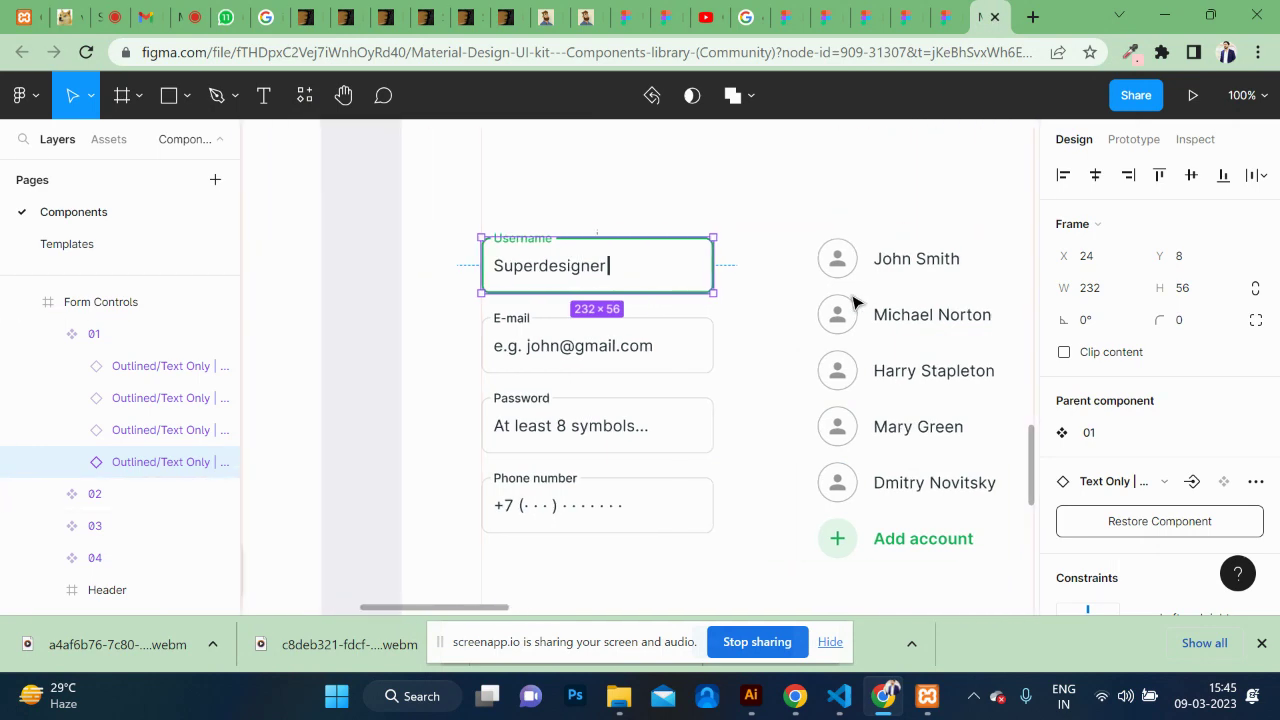
Step: Zoom out to survey the component frames, then return to the Material Design 2 UI Kit
key(minus)
key(minus)
scroll(853, 302, up, 2)
scroll(853, 302, right, 3)
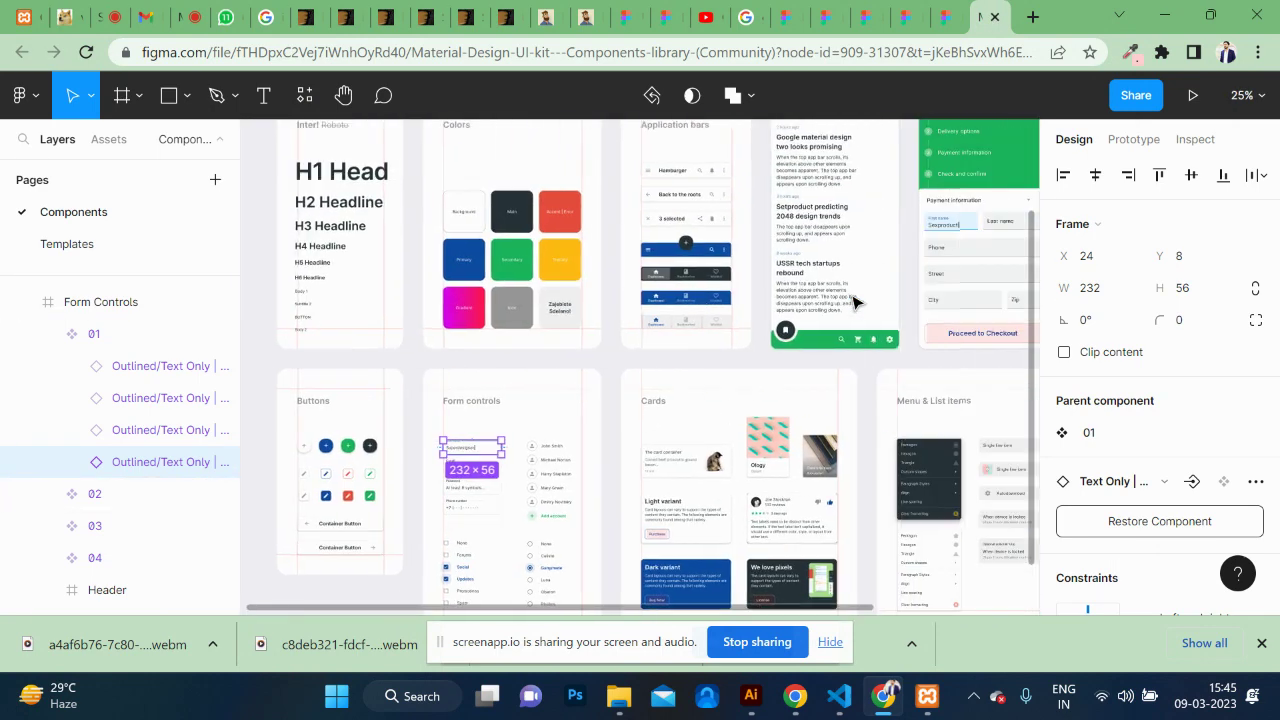
scroll(853, 302, up, 3)
scroll(853, 302, right, 2)
scroll(853, 302, right, 3)
scroll(853, 302, right, 2)
scroll(853, 302, down, 1)
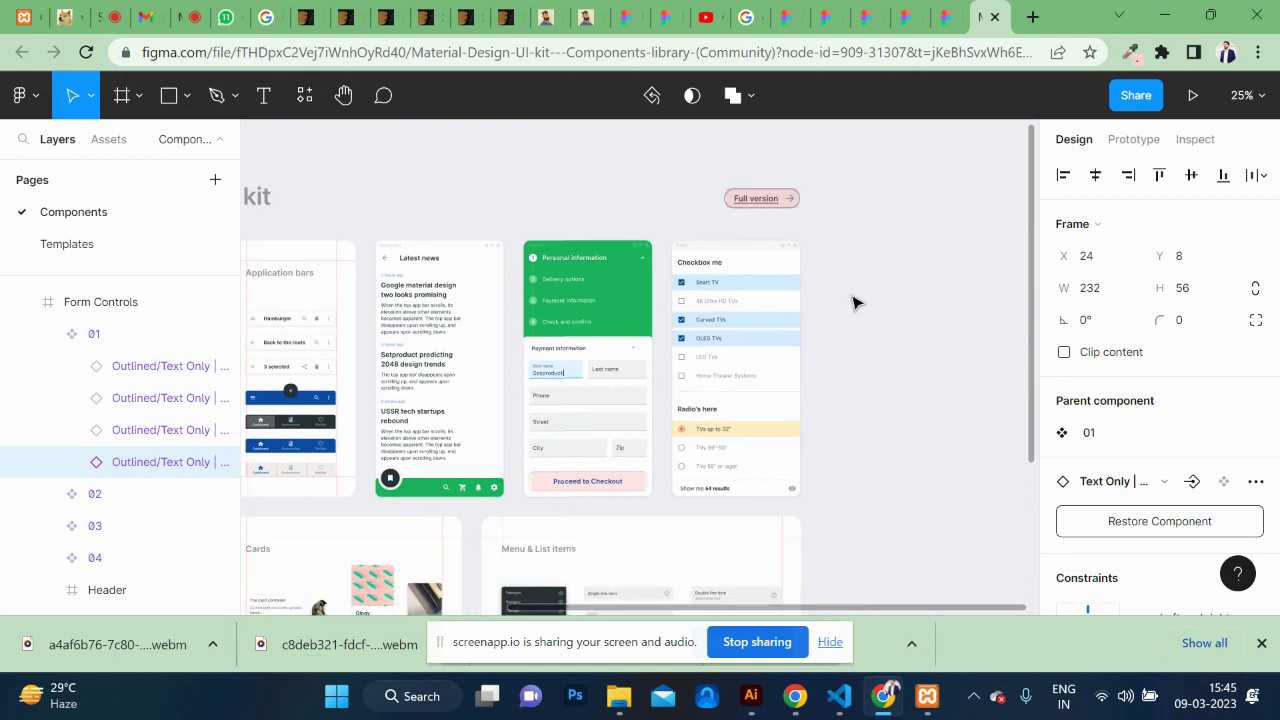
scroll(853, 302, down, 3)
scroll(853, 302, left, 2)
scroll(853, 302, up, 3)
scroll(853, 302, left, 1)
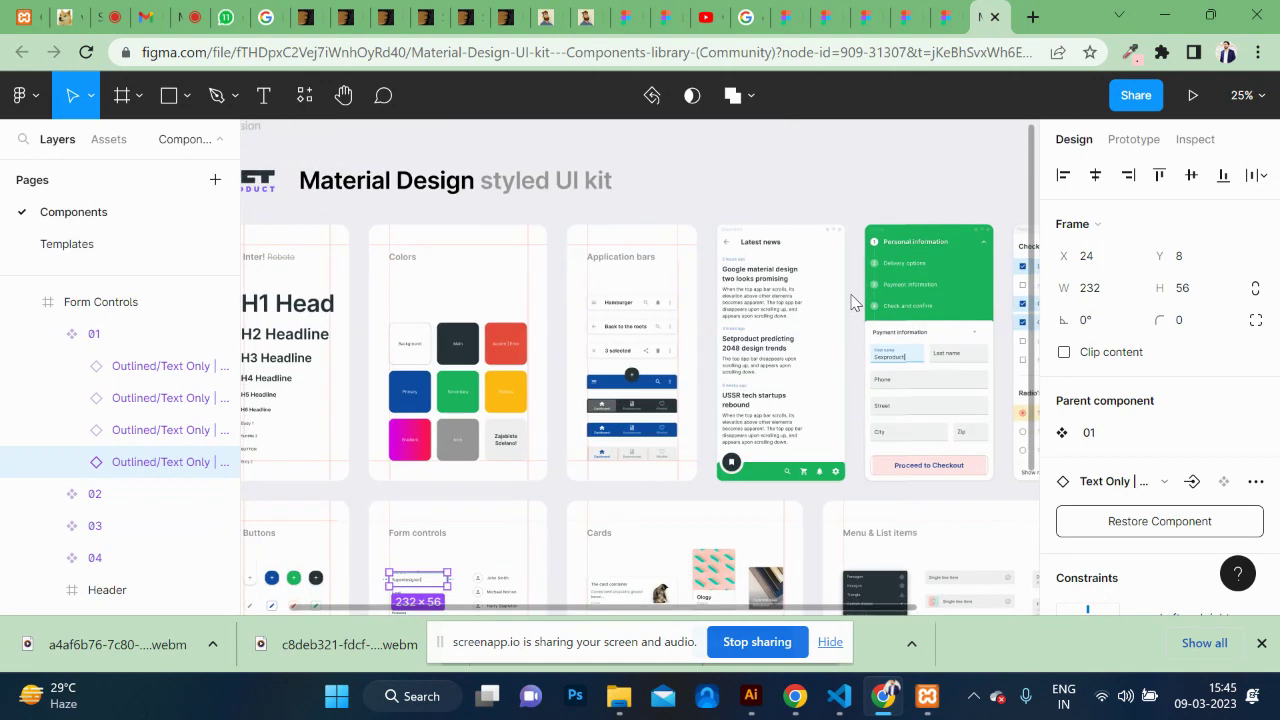
scroll(853, 302, left, 5)
scroll(853, 302, down, 3)
scroll(853, 302, right, 2)
scroll(853, 302, right, 5)
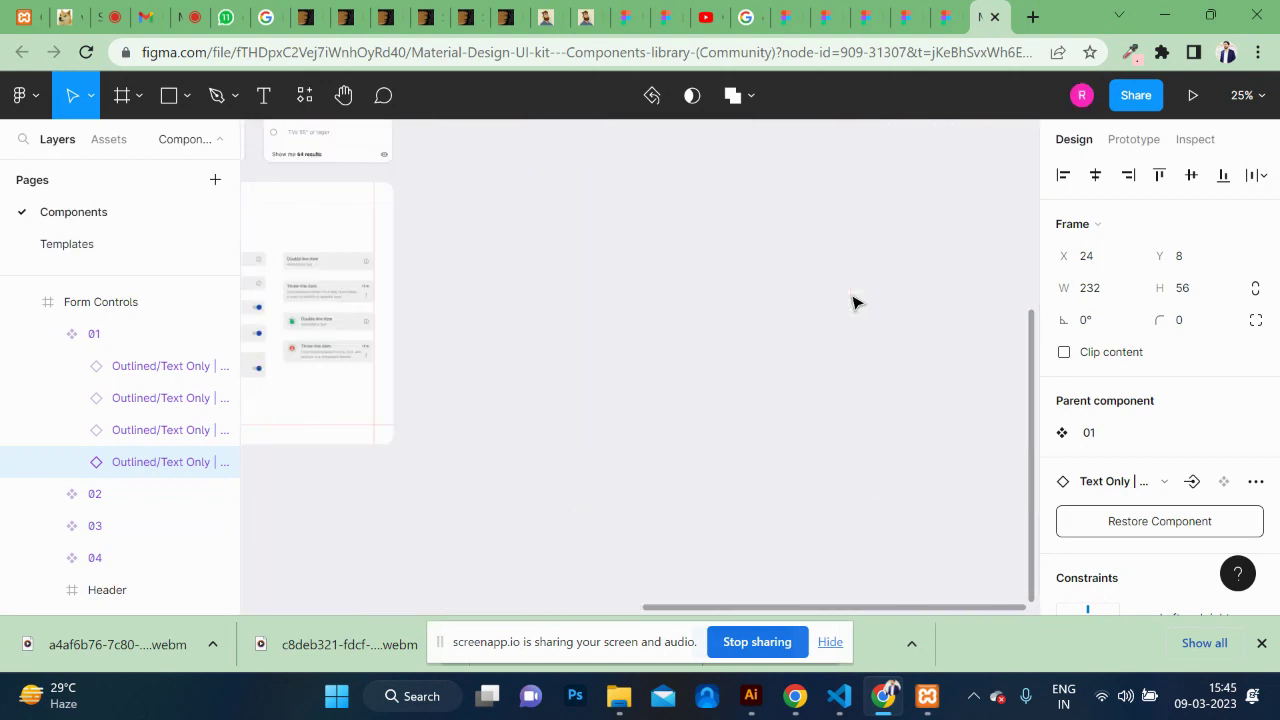
click(945, 17)
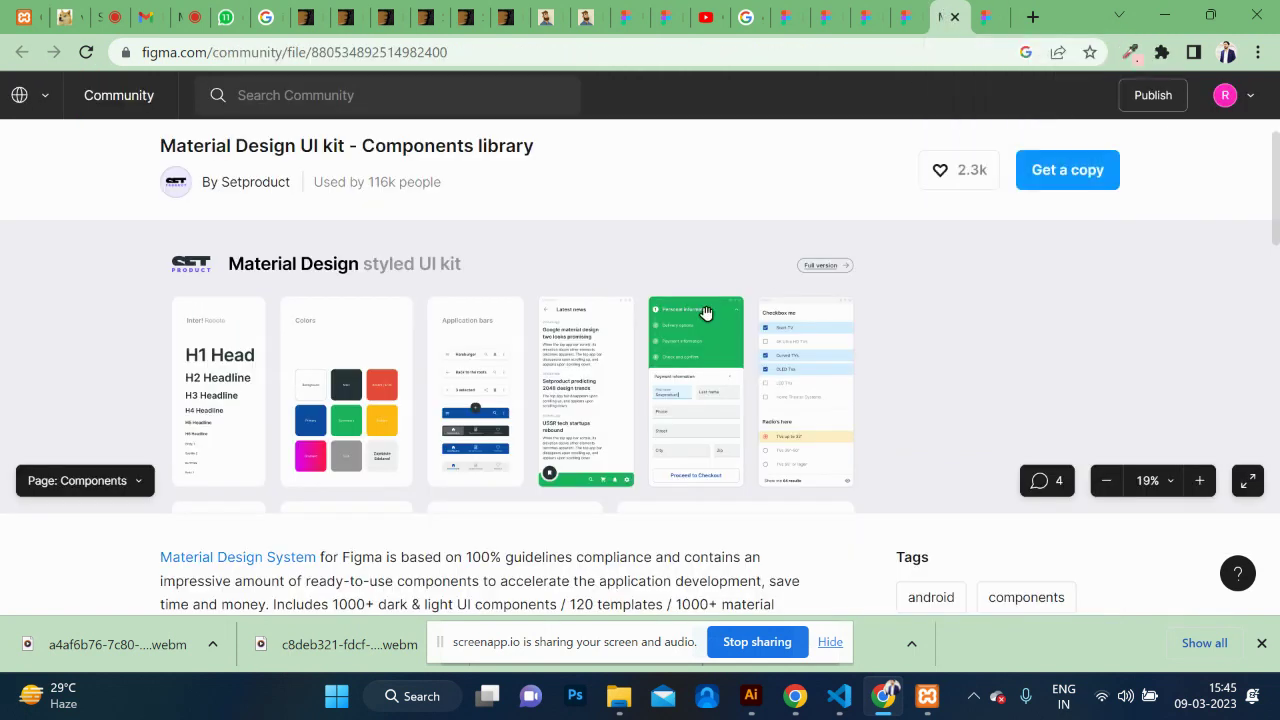
click(906, 15)
Step: Zoom out the Material Design 2 UI Kit and select the Flat Button component
scroll(483, 361, left, 3)
scroll(483, 361, left, 3)
scroll(483, 361, down, 3)
scroll(483, 361, left, 5)
scroll(483, 361, down, 3)
key(shift+0)
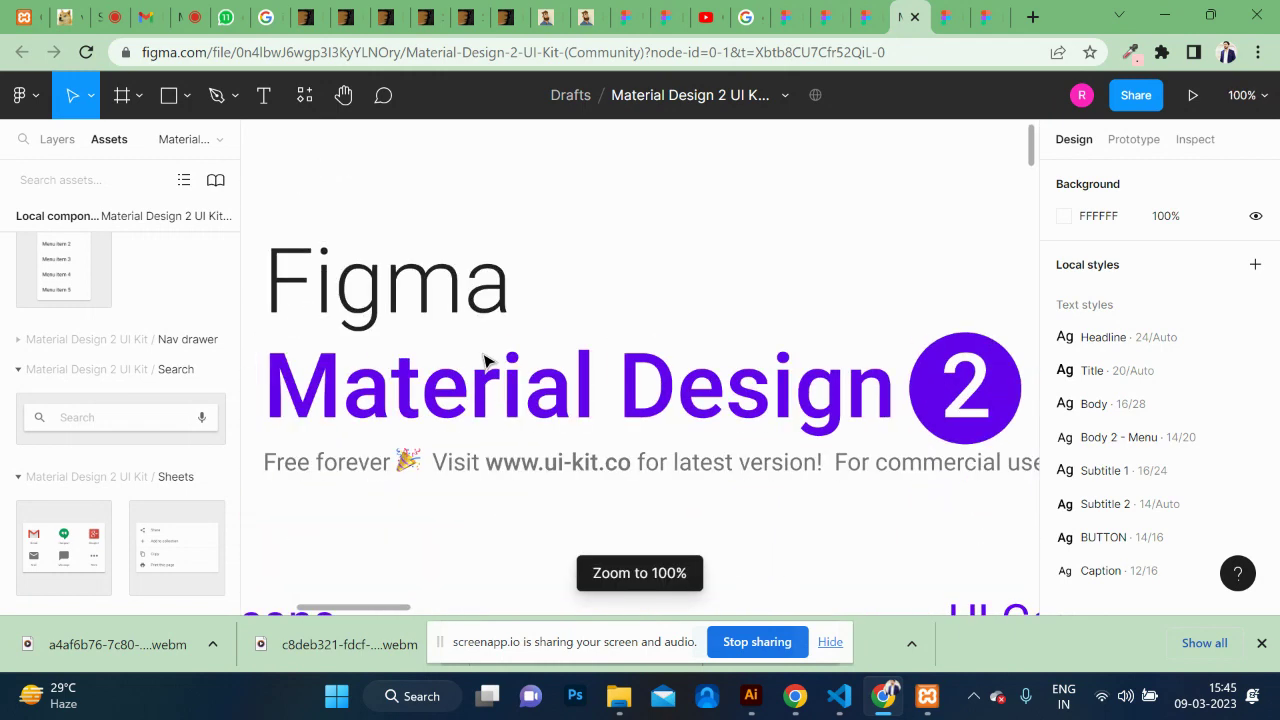
key(minus)
key(minus)
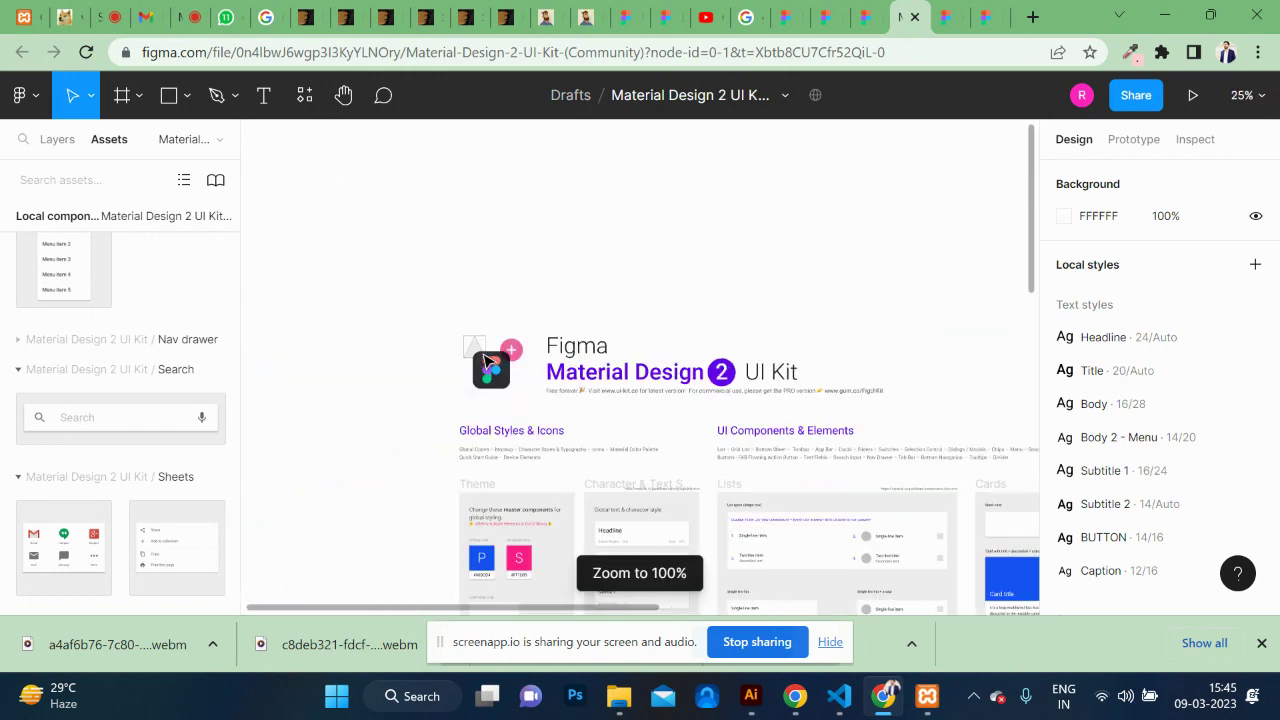
scroll(470, 487, down, 5)
scroll(470, 487, right, 2)
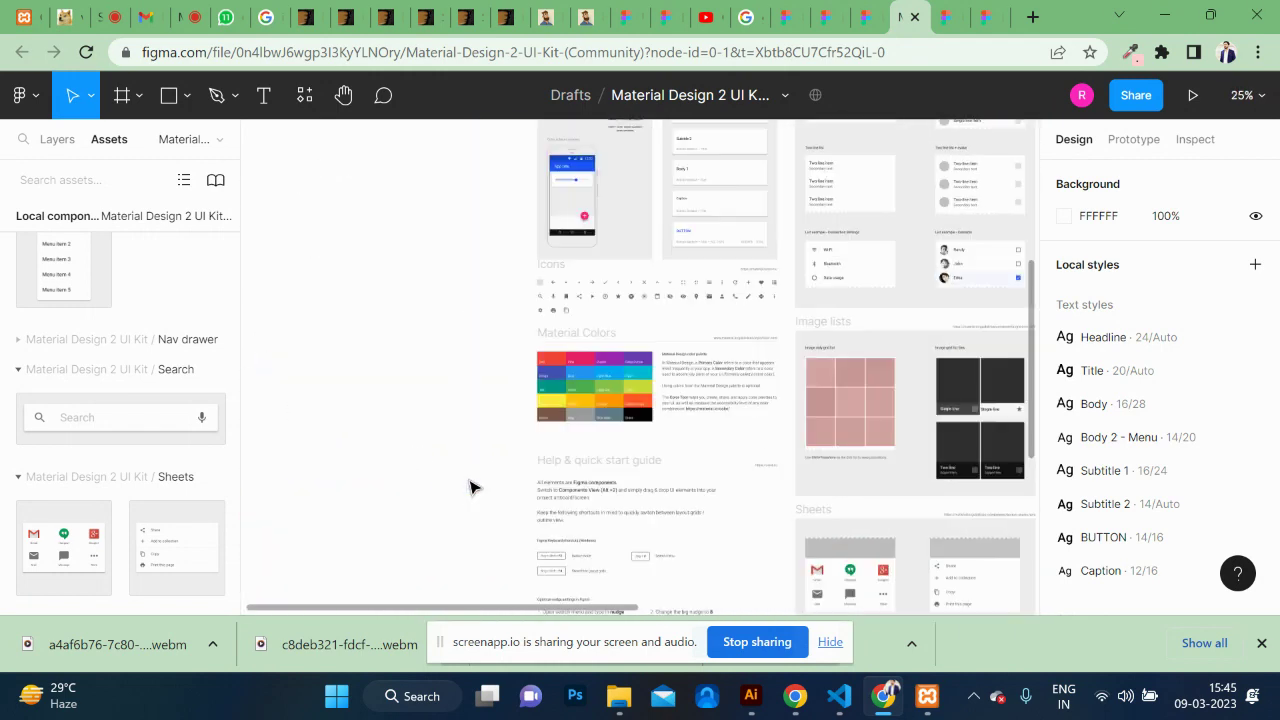
scroll(470, 487, right, 5)
scroll(470, 487, up, 3)
scroll(470, 487, right, 3)
scroll(470, 487, right, 2)
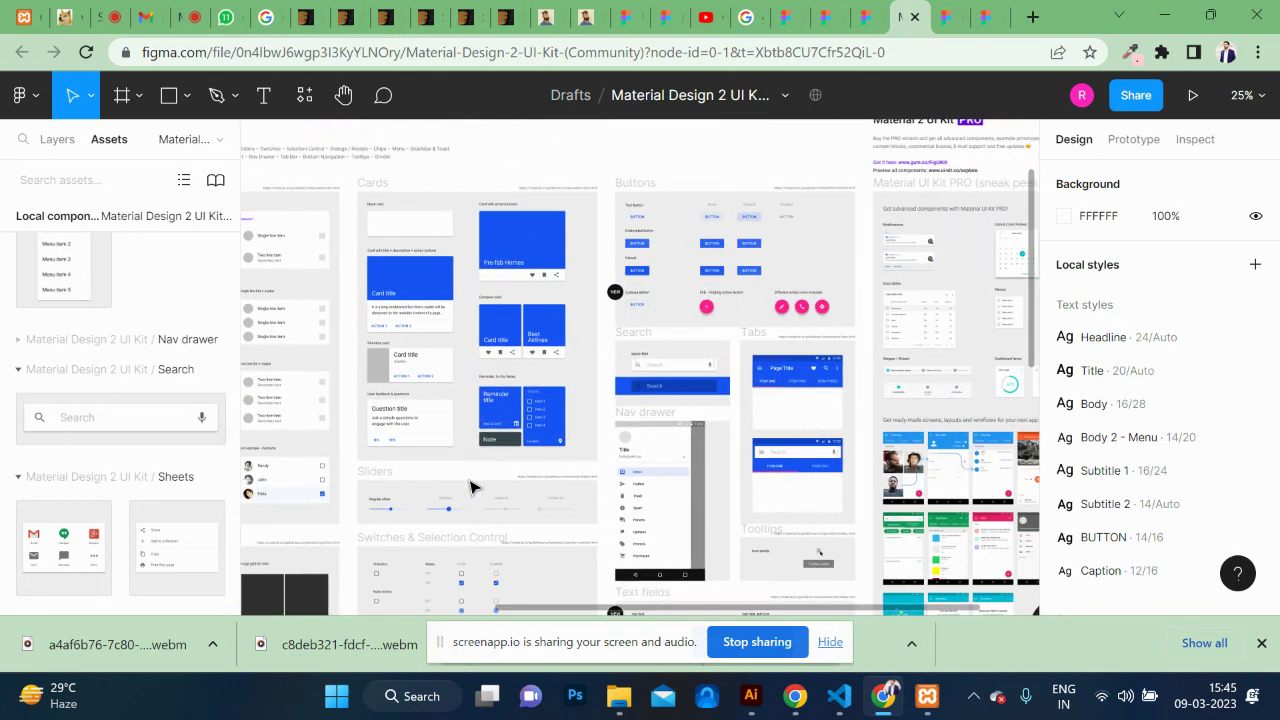
click(634, 245)
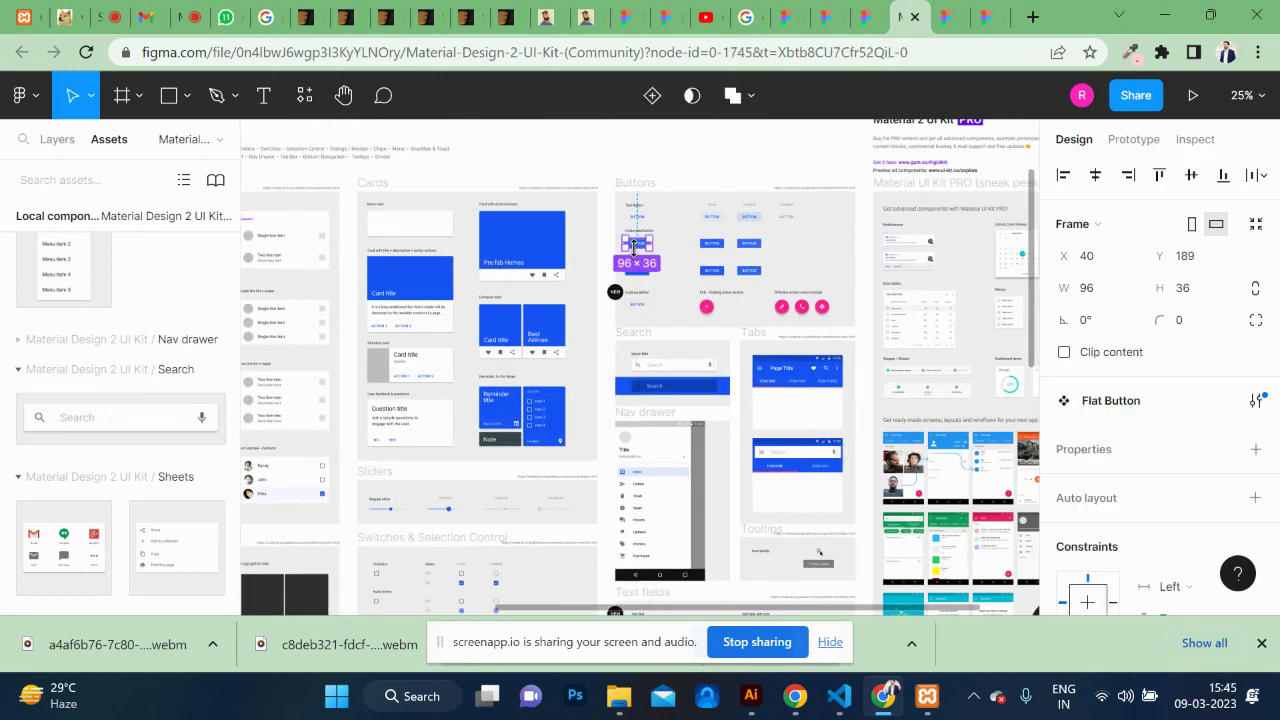
Step: Look through the Material 3 Design Kit, then return to the Untitled prototype preview
click(866, 16)
click(820, 12)
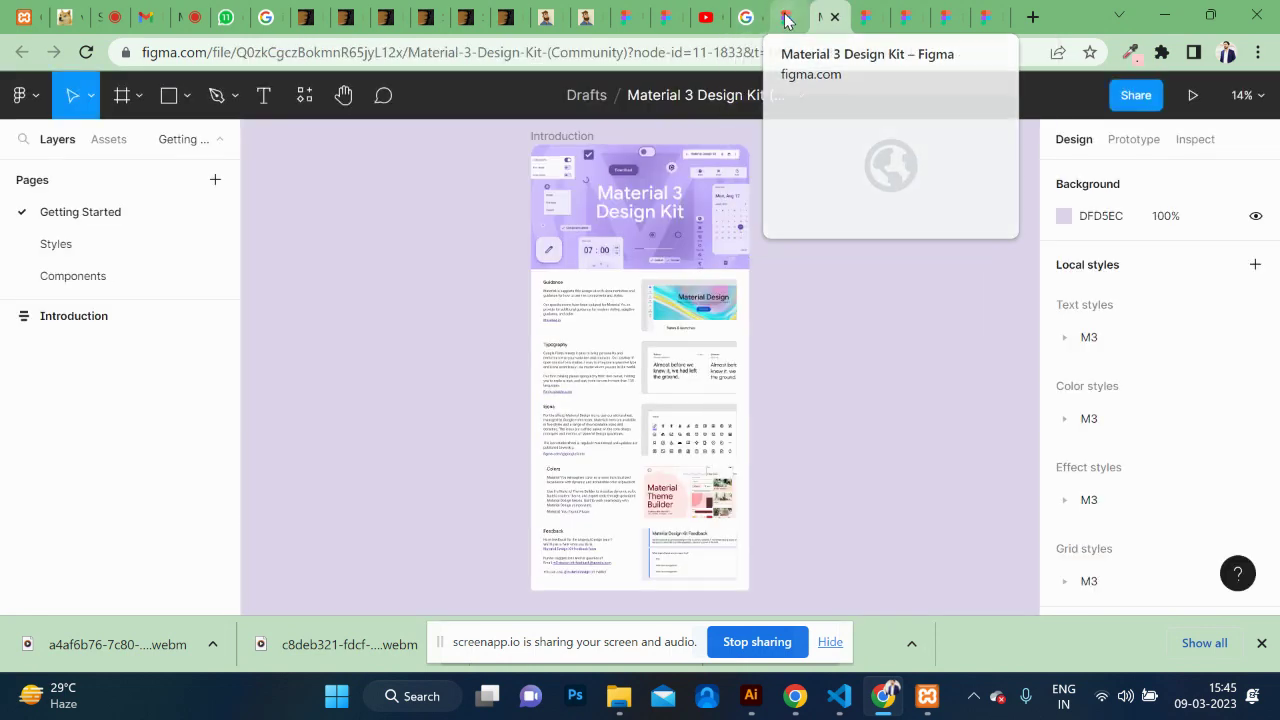
click(786, 18)
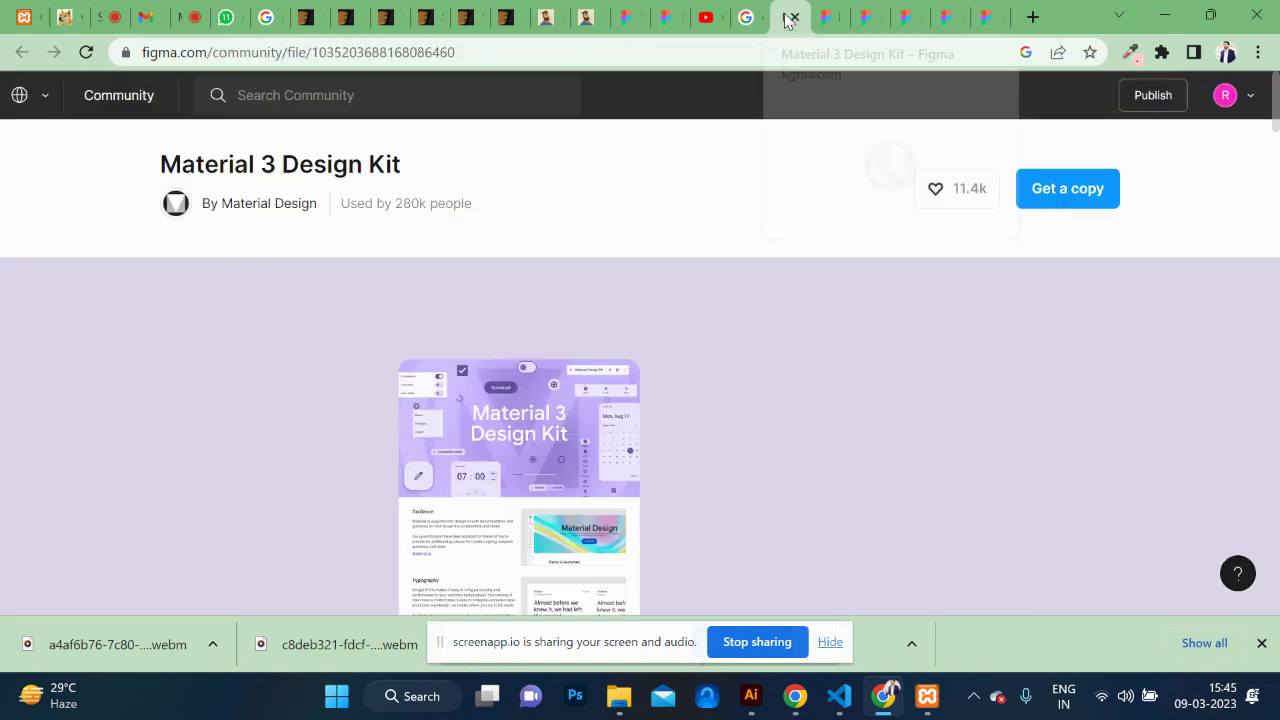
scroll(588, 378, down, 1)
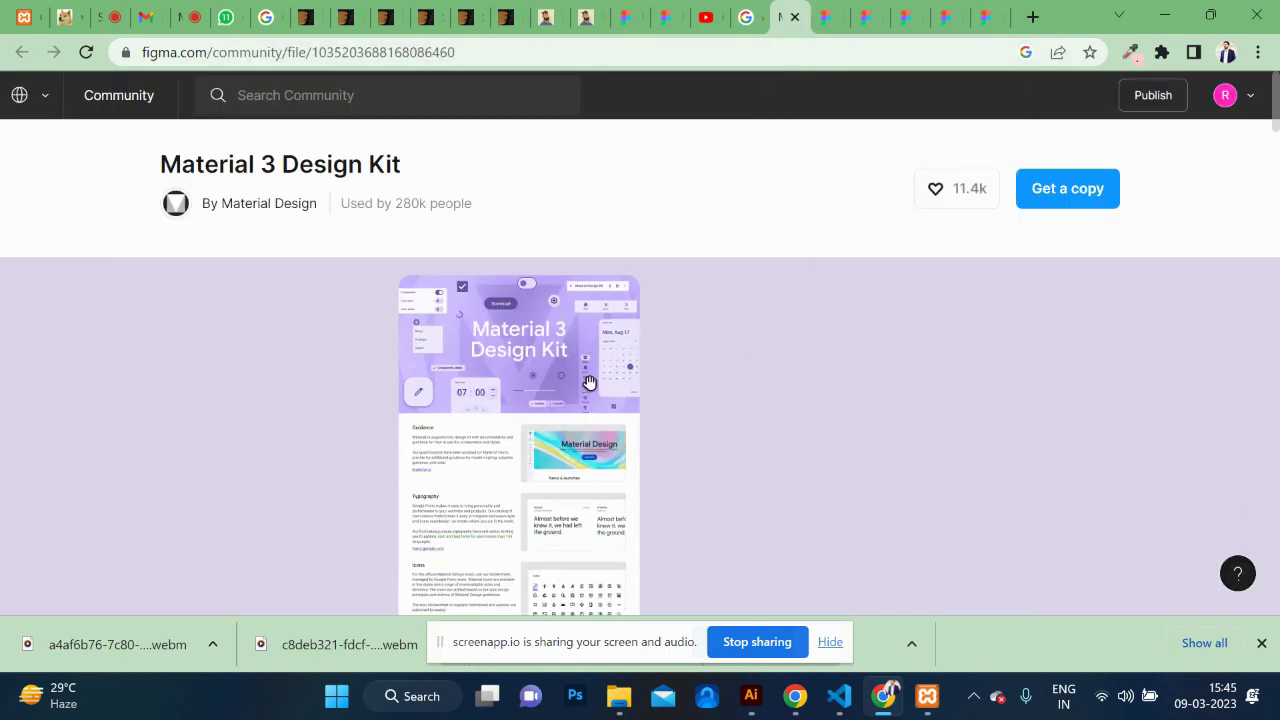
click(664, 16)
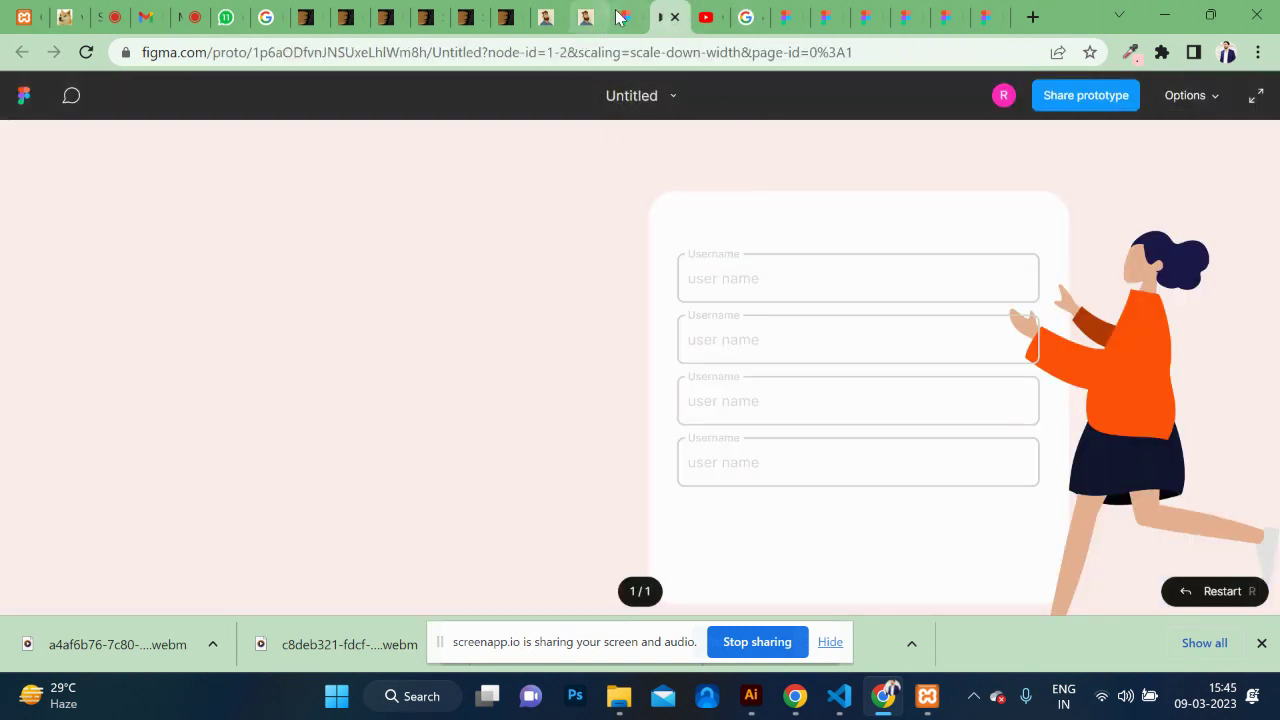
Step: Paste the Flat Button into the Untitled design below the four username fields
click(617, 18)
key(ctrl+v)
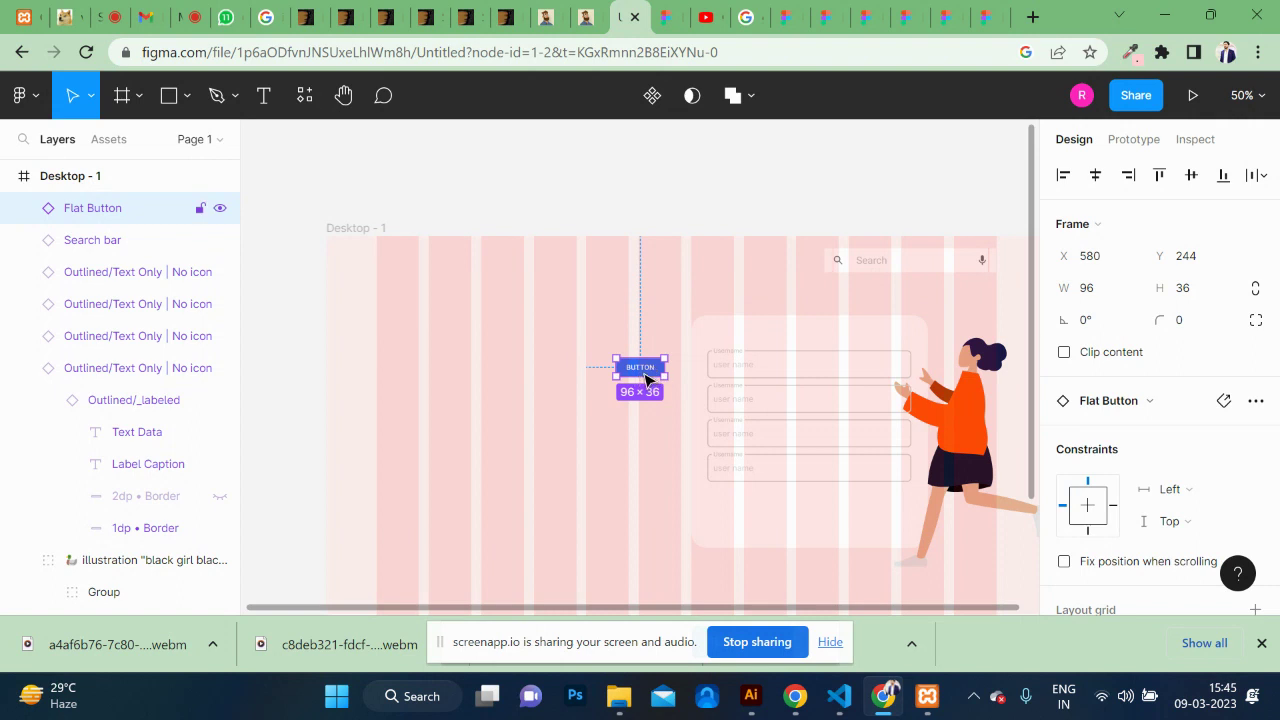
drag(645, 378, 742, 517)
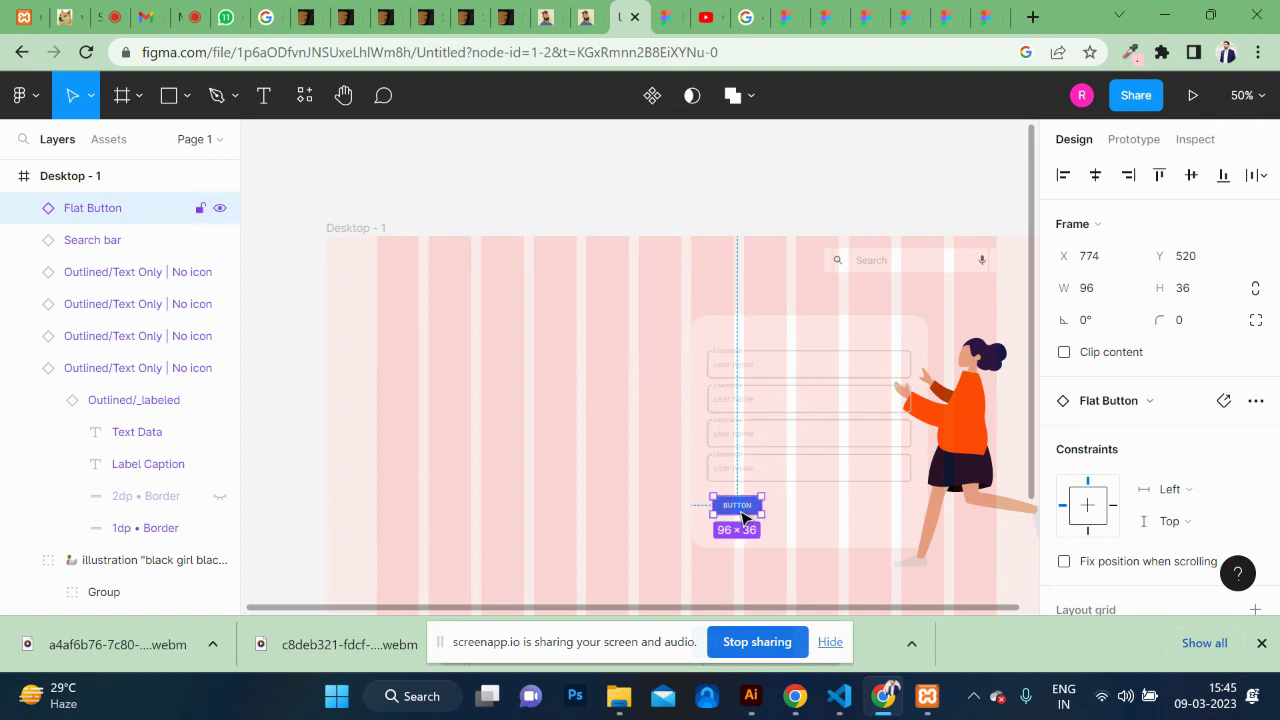
Step: Reselect the Flat Button and open its 1 - Primary Color style options
scroll(790, 527, up, 10)
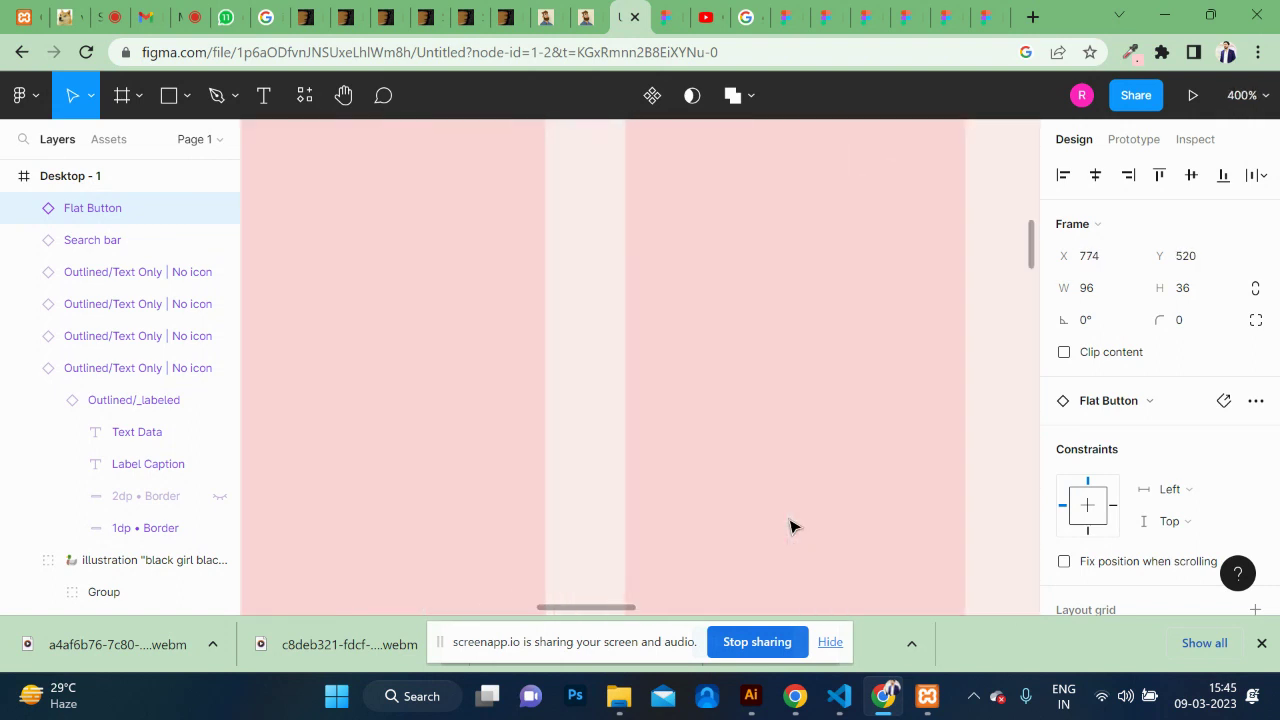
scroll(788, 518, down, 2)
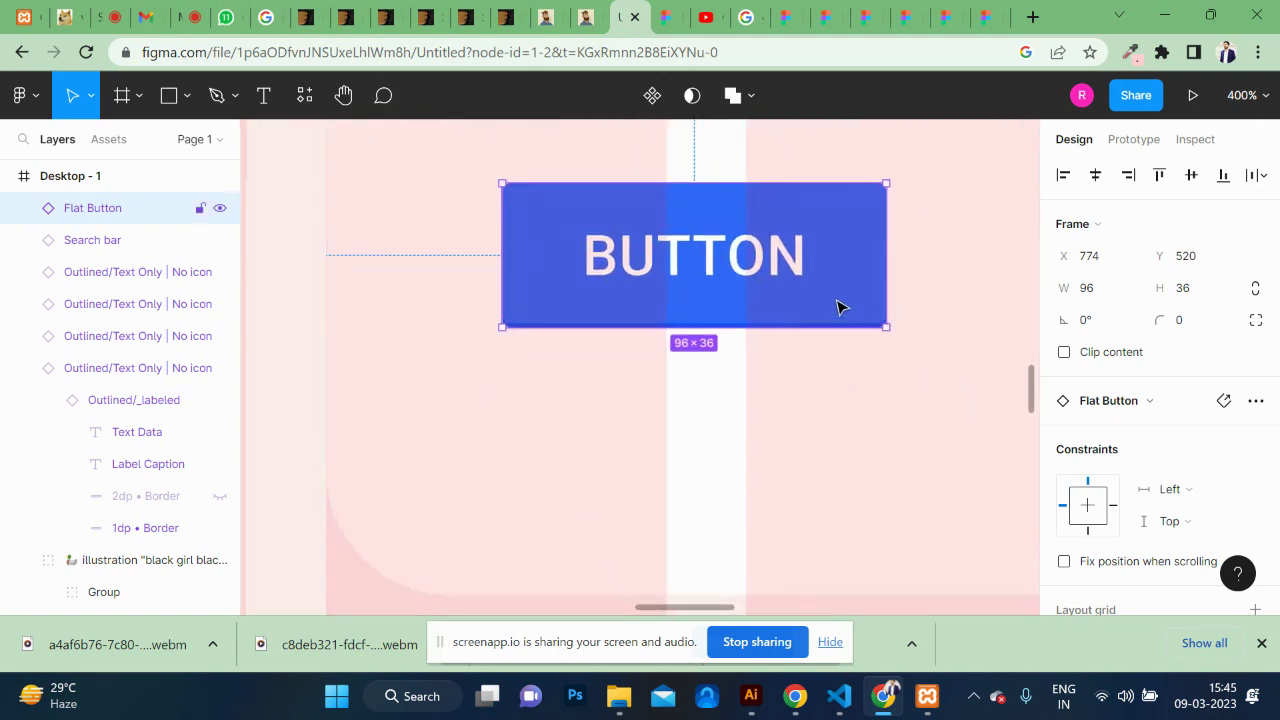
click(840, 460)
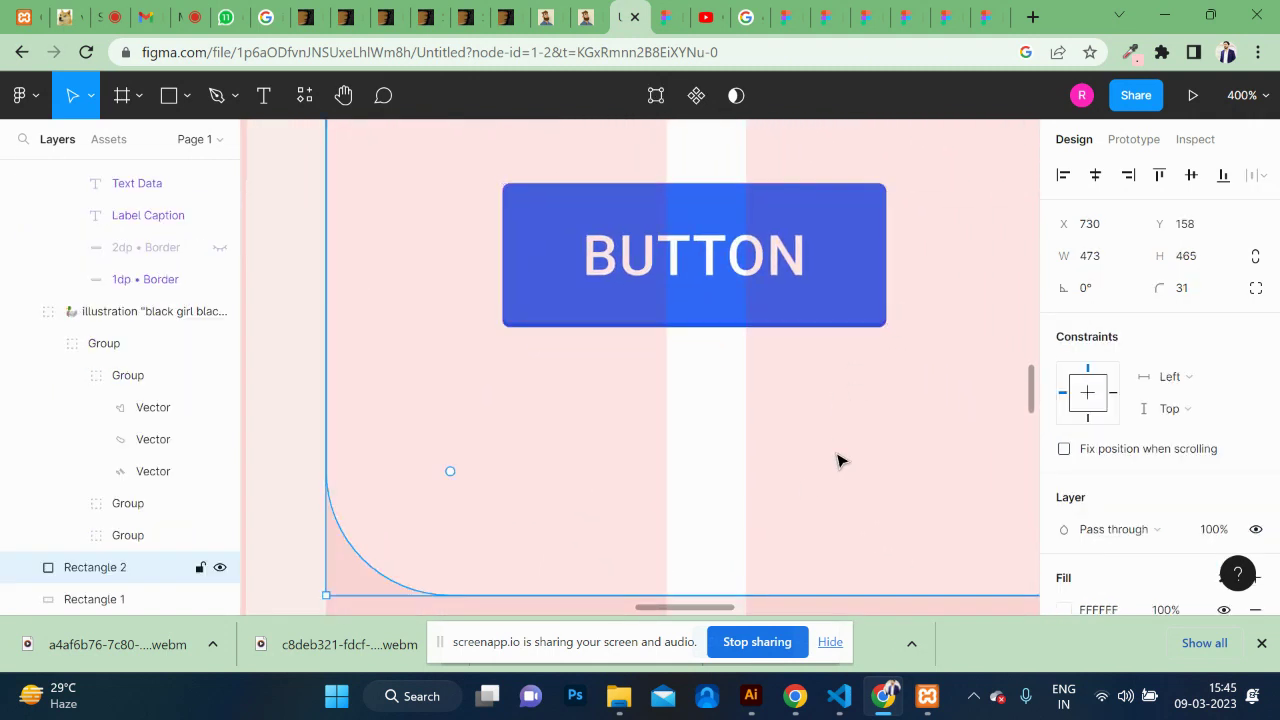
click(753, 287)
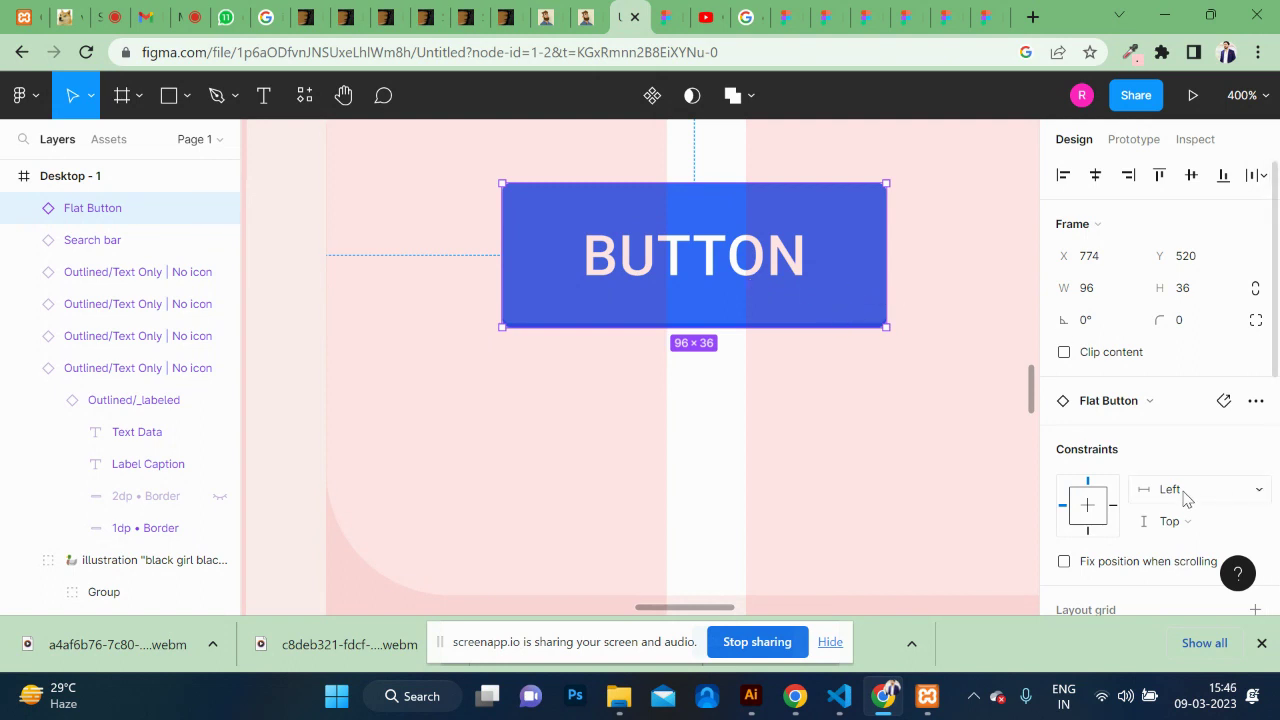
scroll(1186, 498, down, 5)
scroll(1186, 498, down, 2)
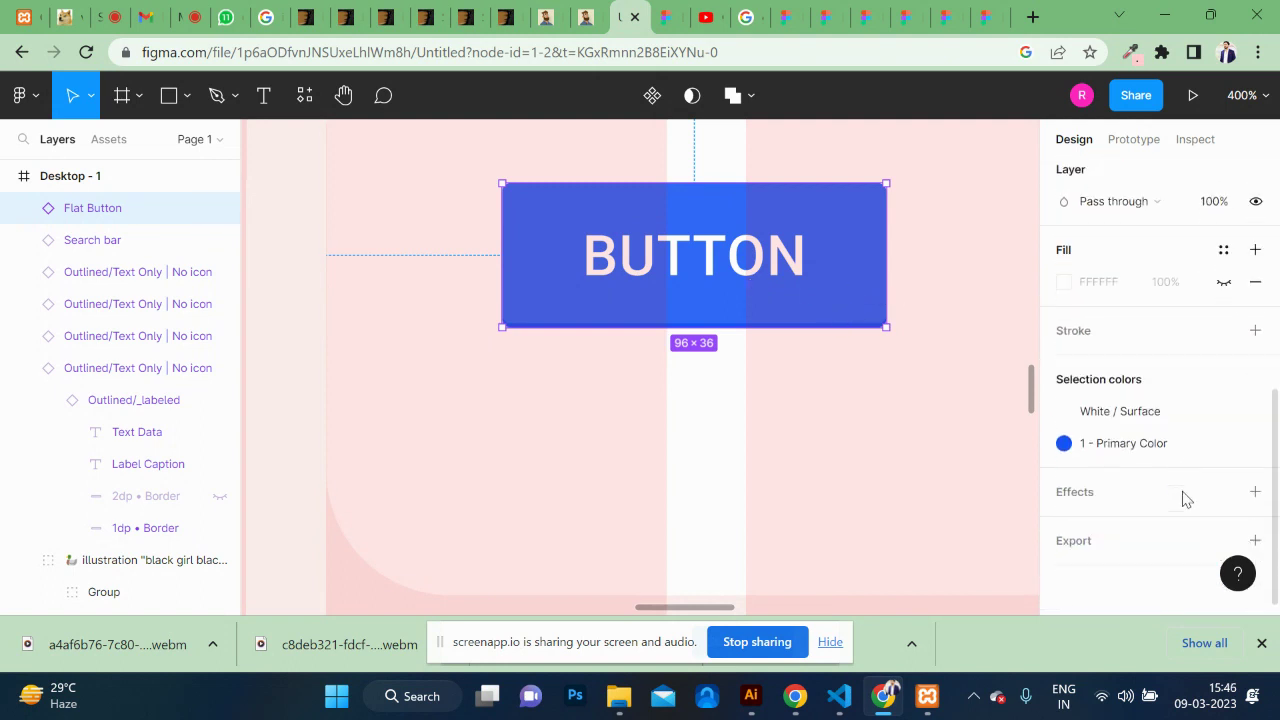
click(1064, 444)
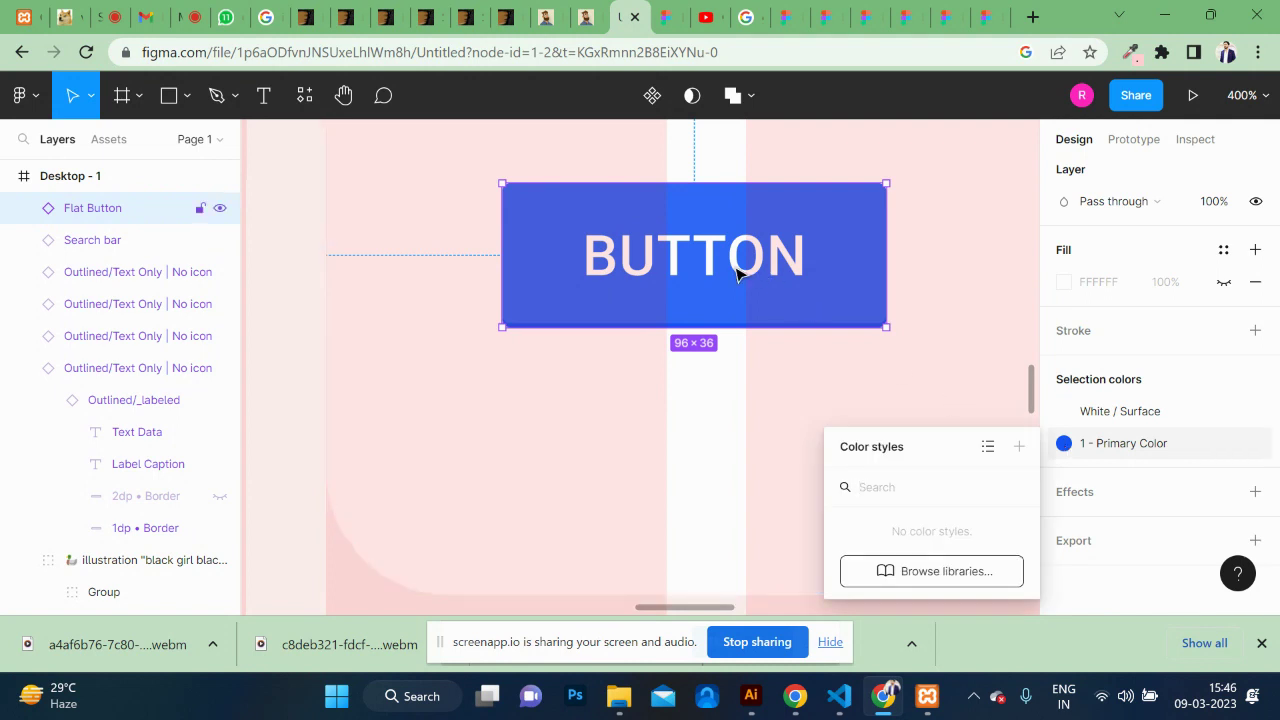
Step: Change the button label from BUTTON to ENQUIRY US
double_click(737, 272)
double_click(737, 272)
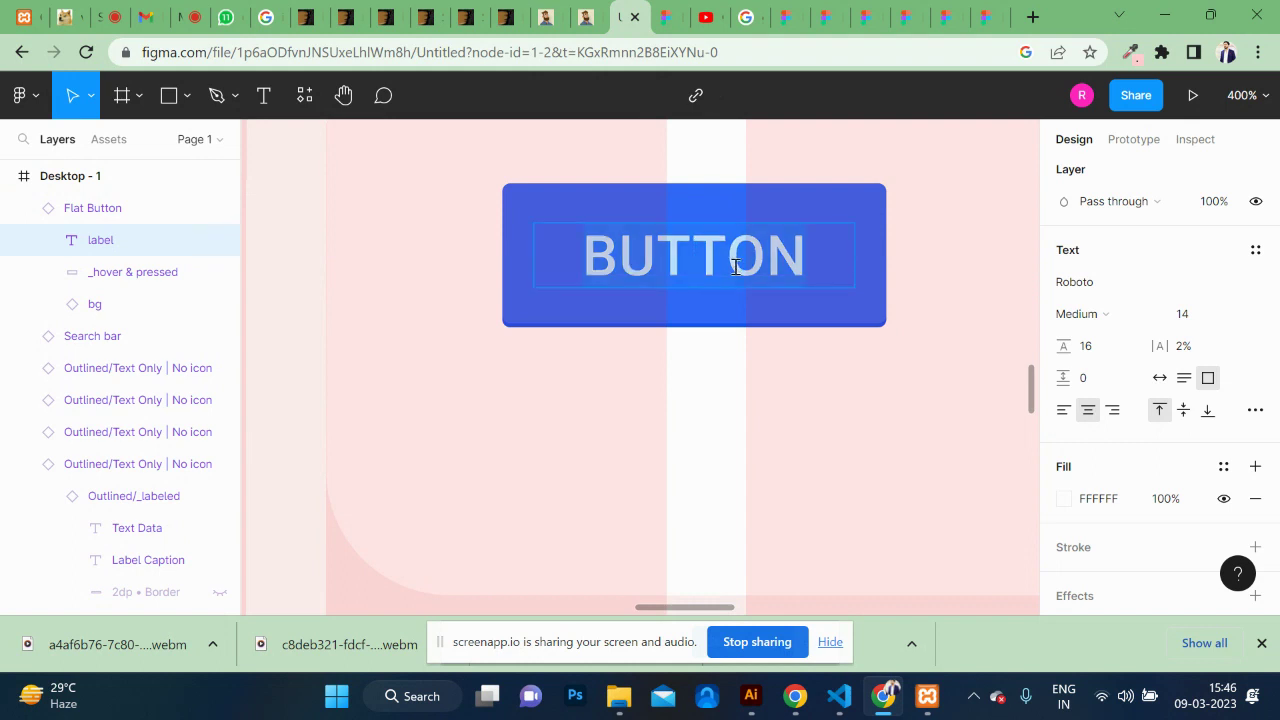
key(BackSpace)
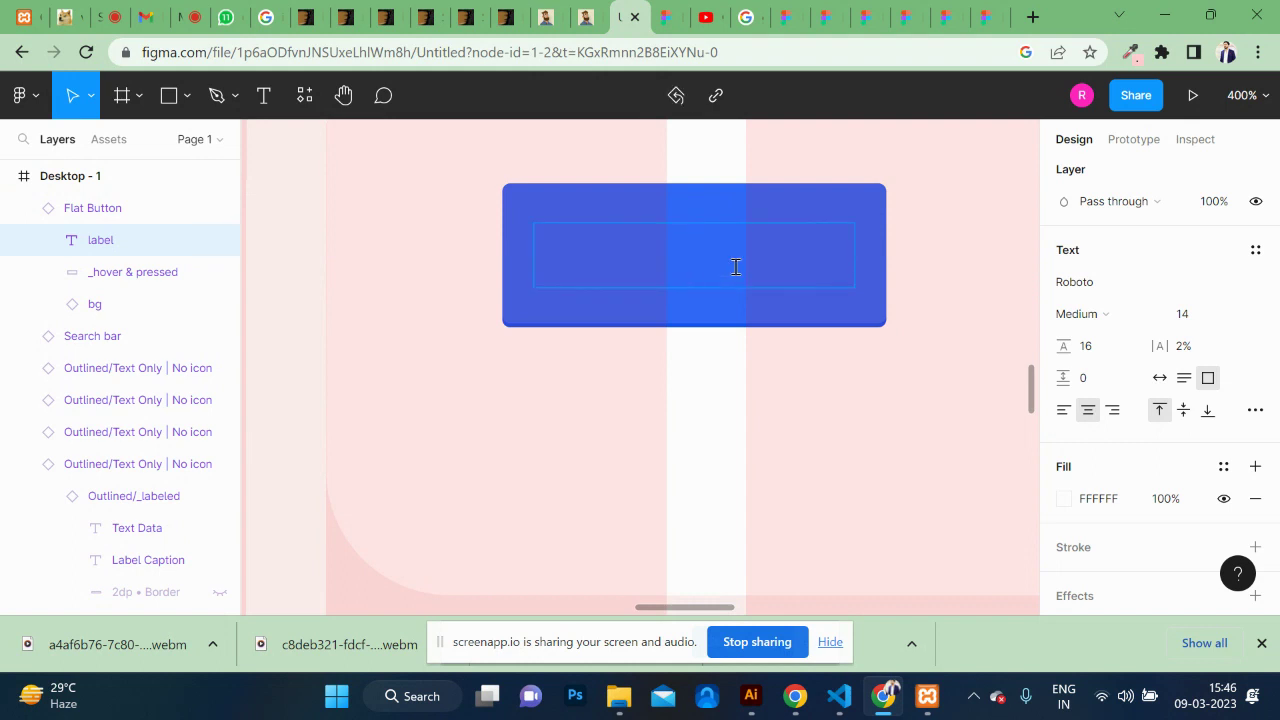
text(EM)
key(BackSpace)
text(NQUIRY)
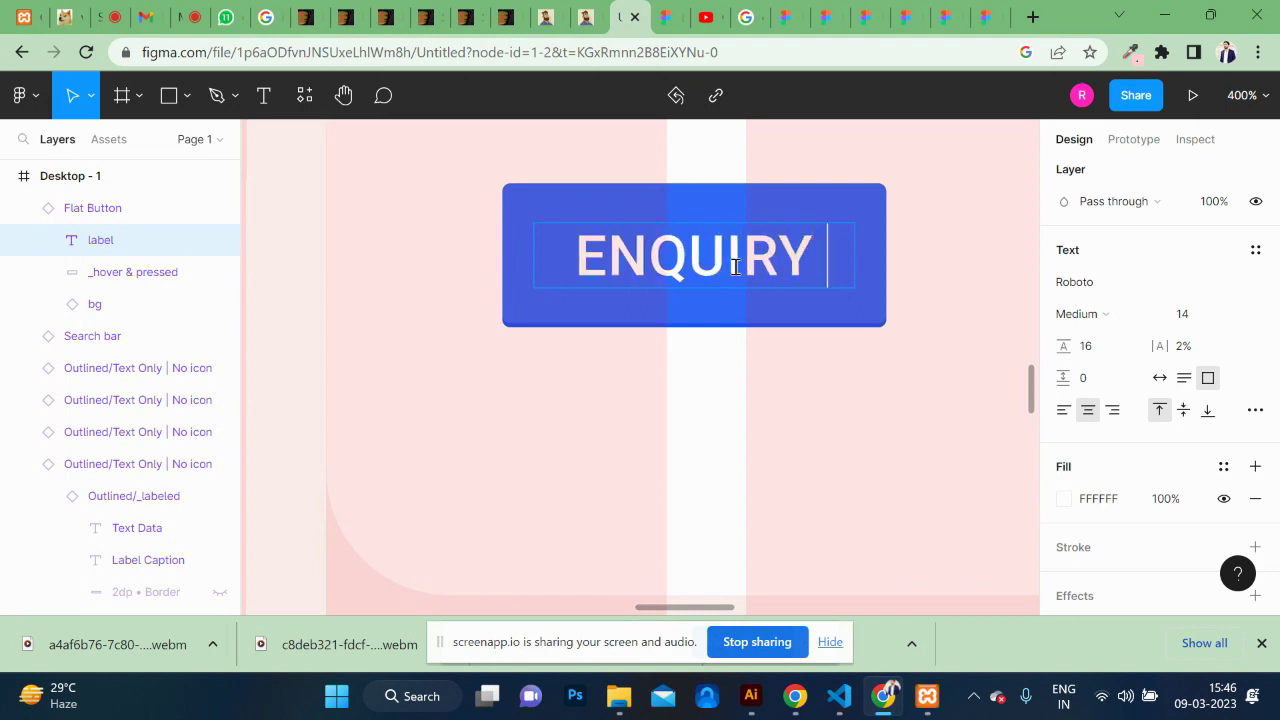
text( US)
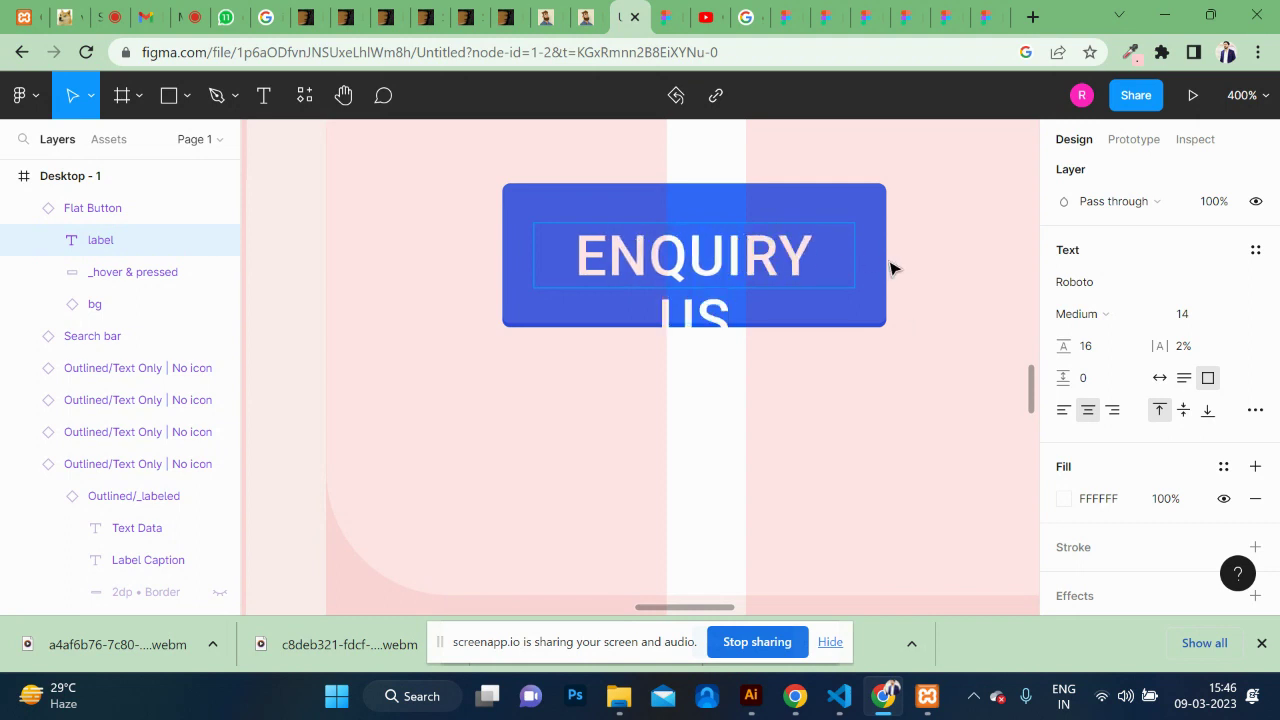
key(Escape)
Step: Widen the Flat Button so ENQUIRY US fits on one line
key(Tab)
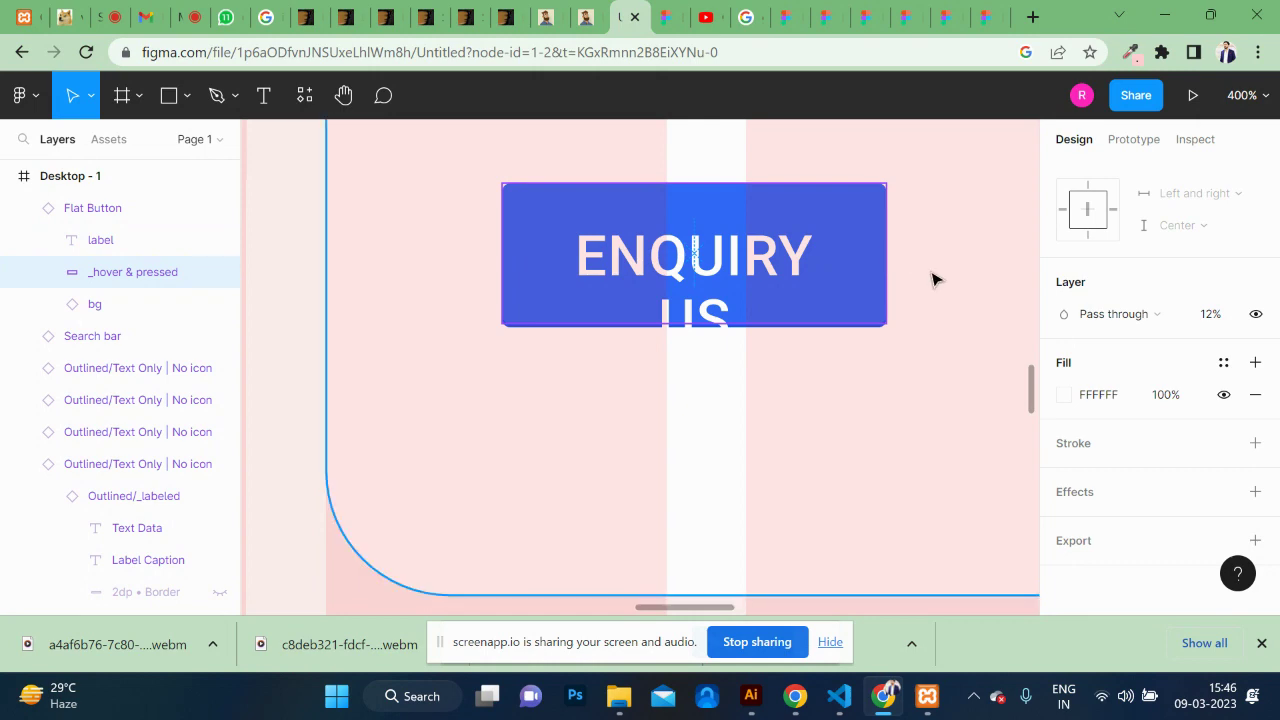
double_click(931, 277)
key(Escape)
click(558, 247)
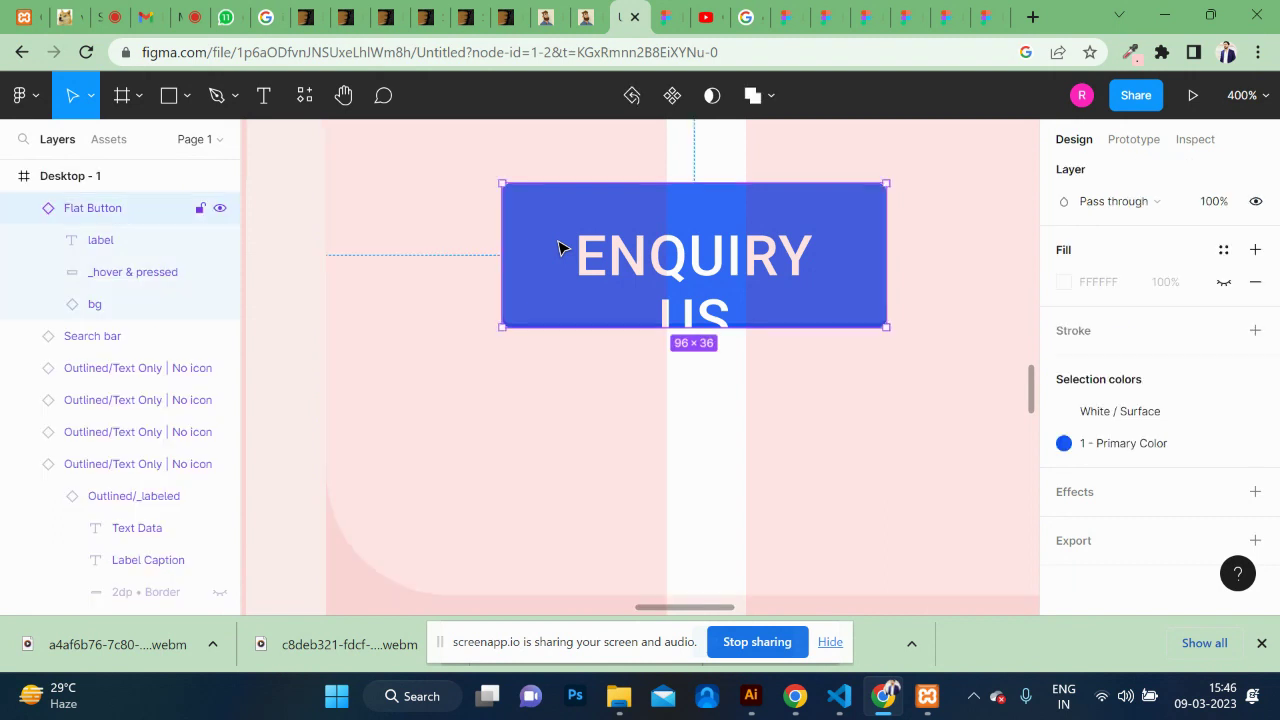
mouse_move(886, 250)
mouse_down()
mouse_move(925, 245)
mouse_move(862, 240)
mouse_move(986, 243)
mouse_up()
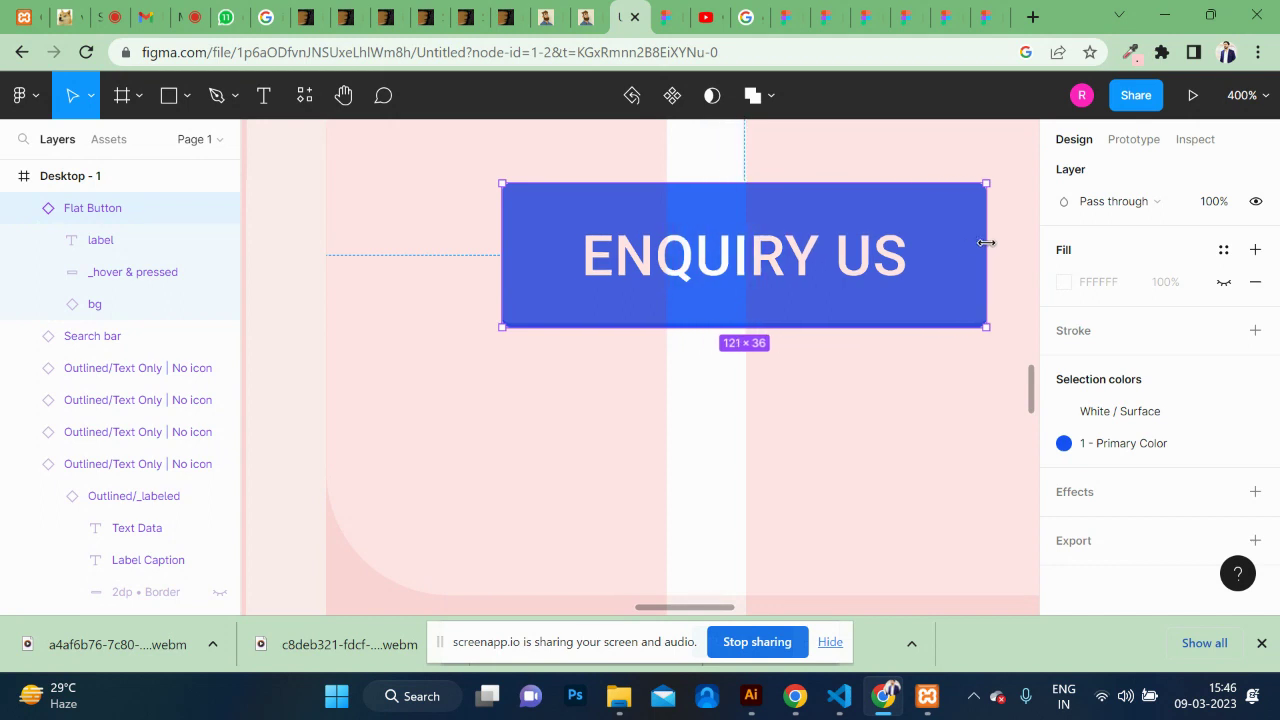
drag(986, 243, 1004, 255)
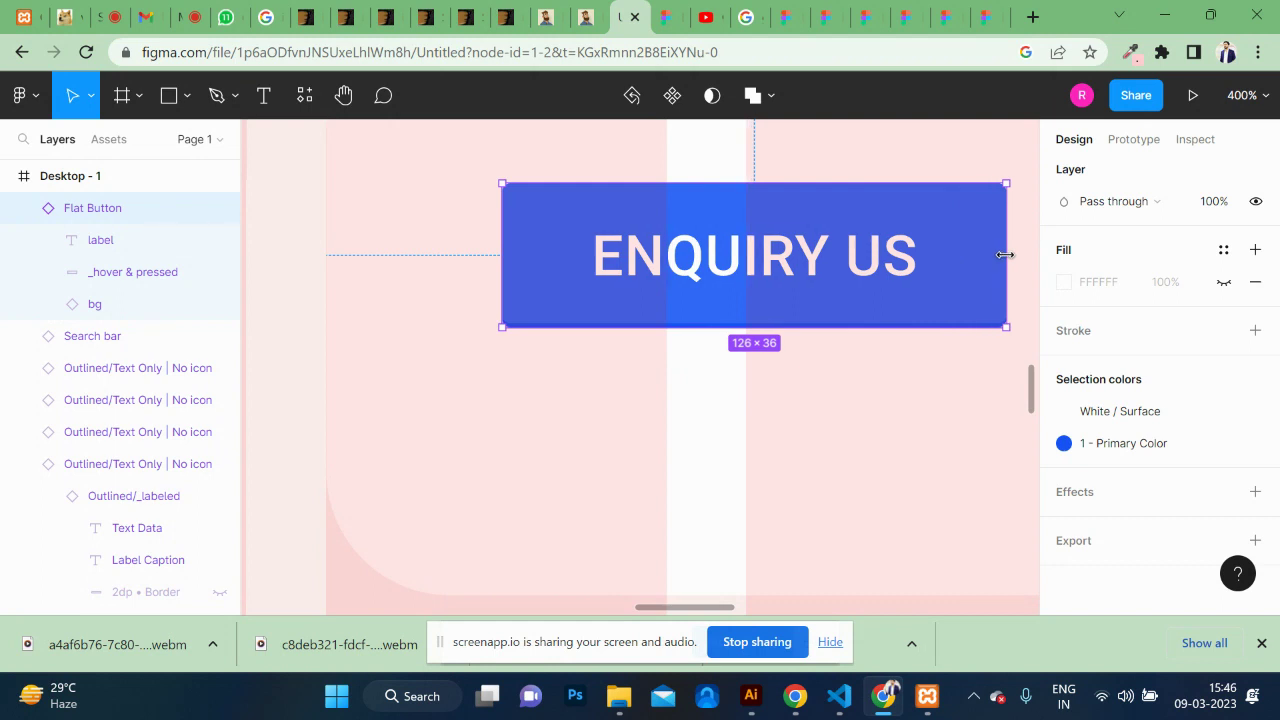
Step: Nudge the button into line with the fields and enlarge it to about 196×45
key(shift+0)
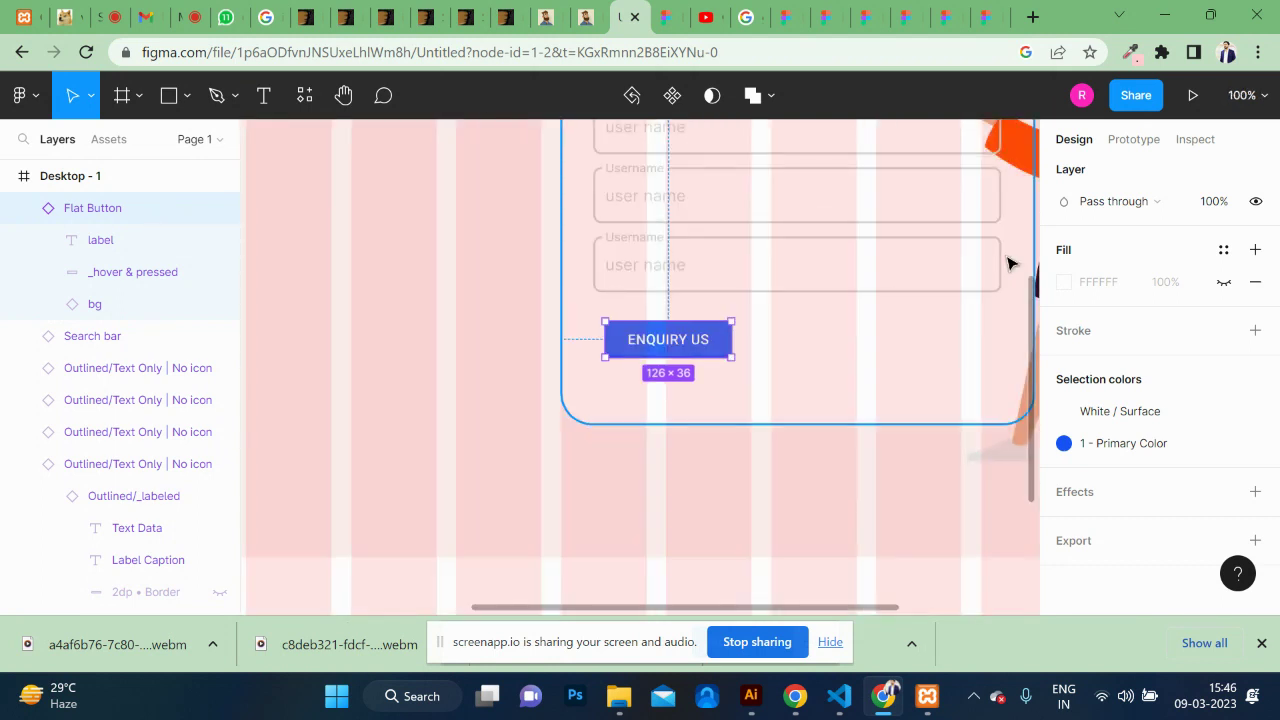
key(shift+Up)
key(shift+Left)
key(shift+Down)
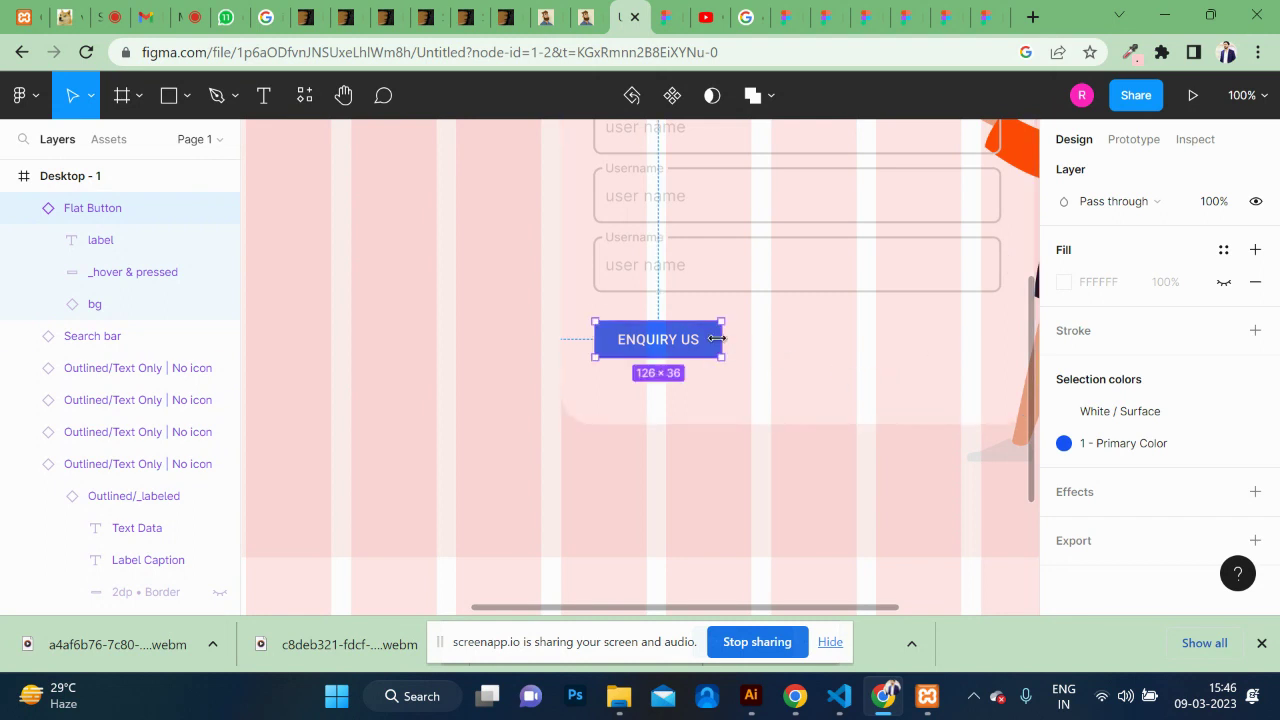
drag(717, 339, 791, 340)
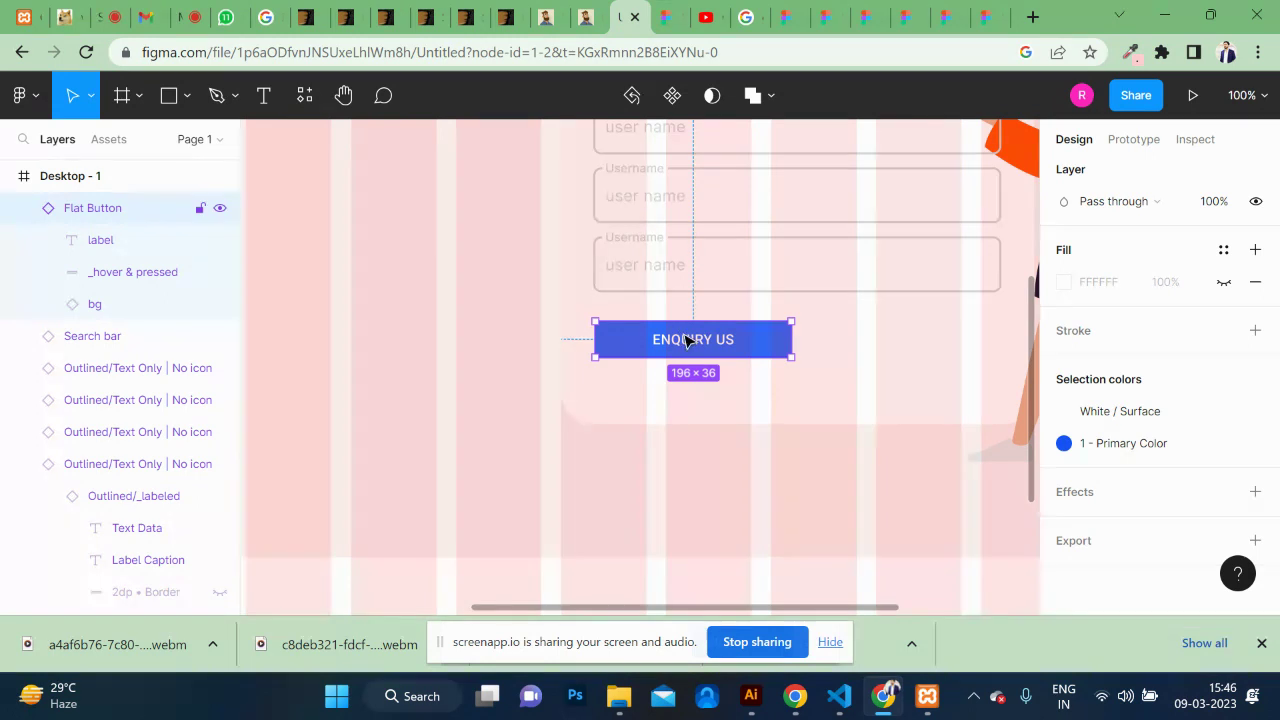
drag(684, 311, 684, 315)
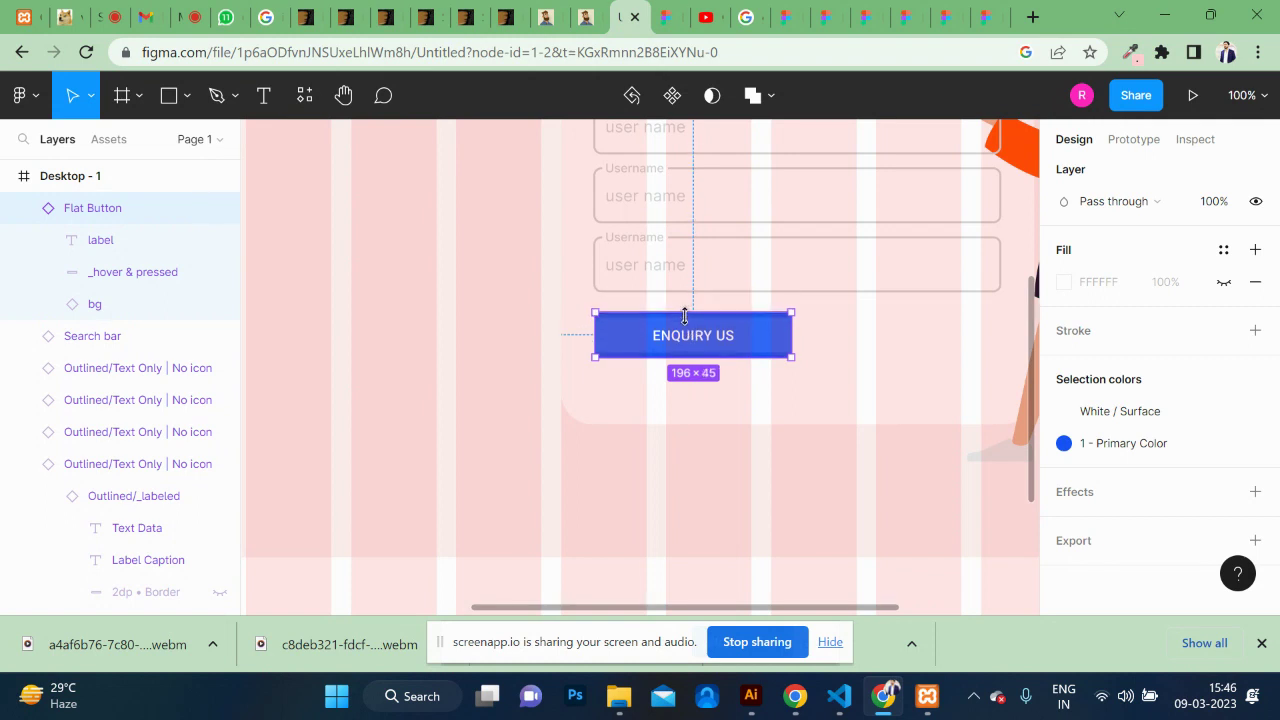
click(506, 366)
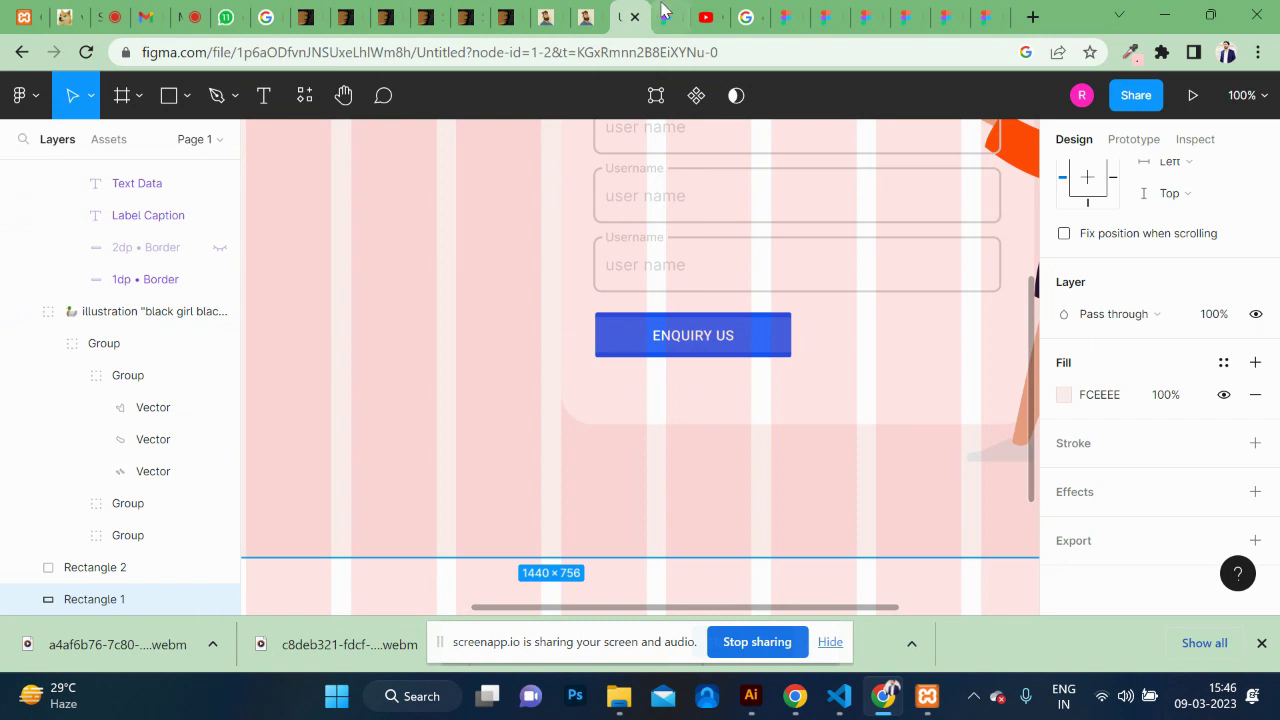
Step: Preview the form, then undo the enlargement so the button is back to 126 wide
click(668, 17)
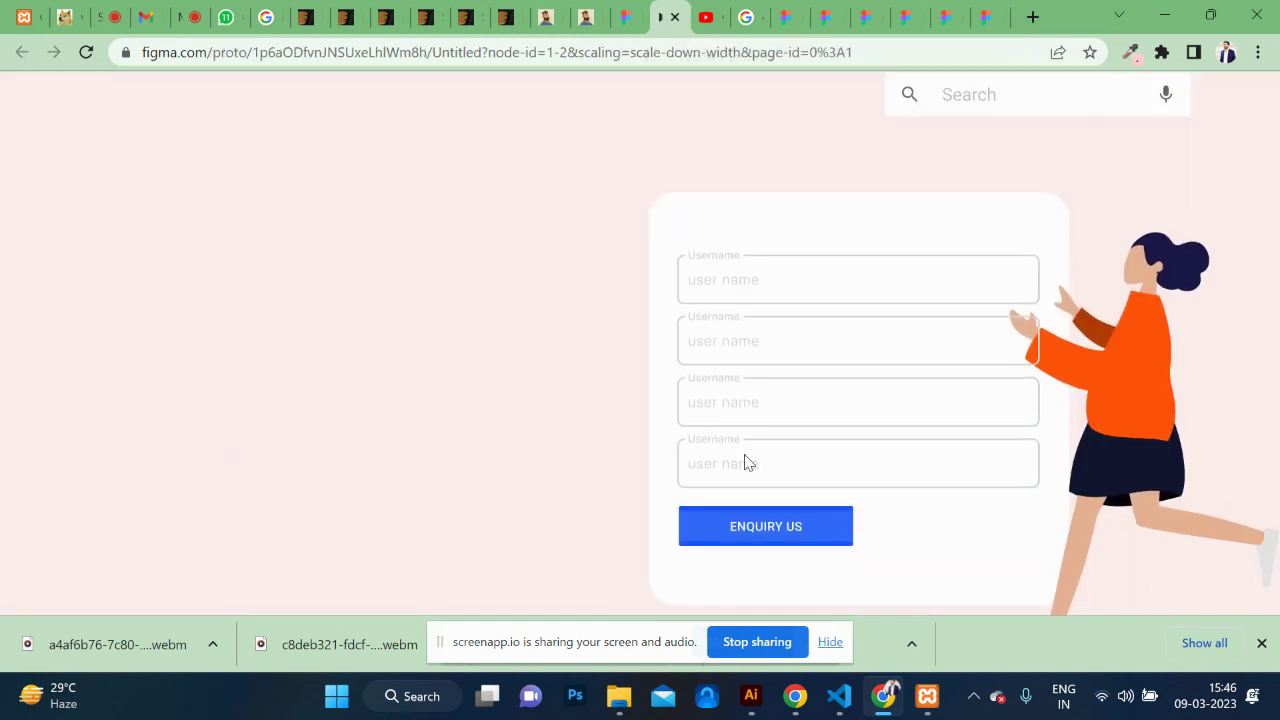
click(625, 17)
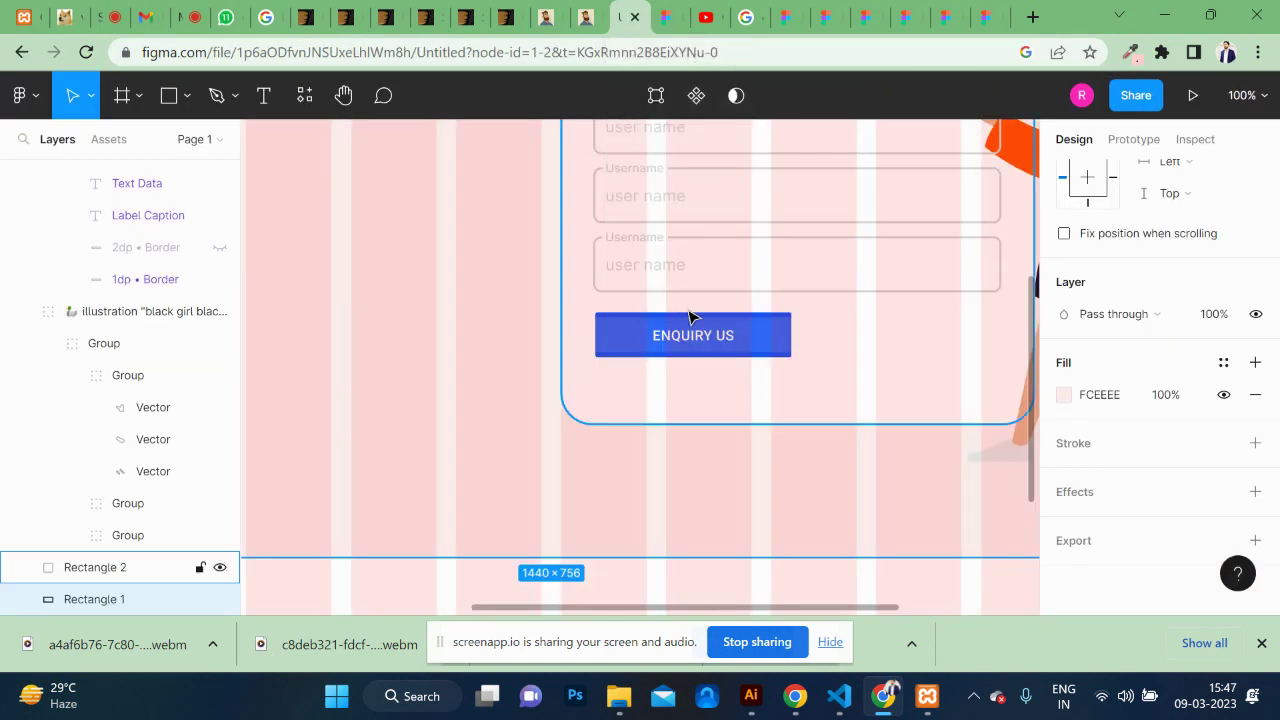
click(740, 428)
click(751, 330)
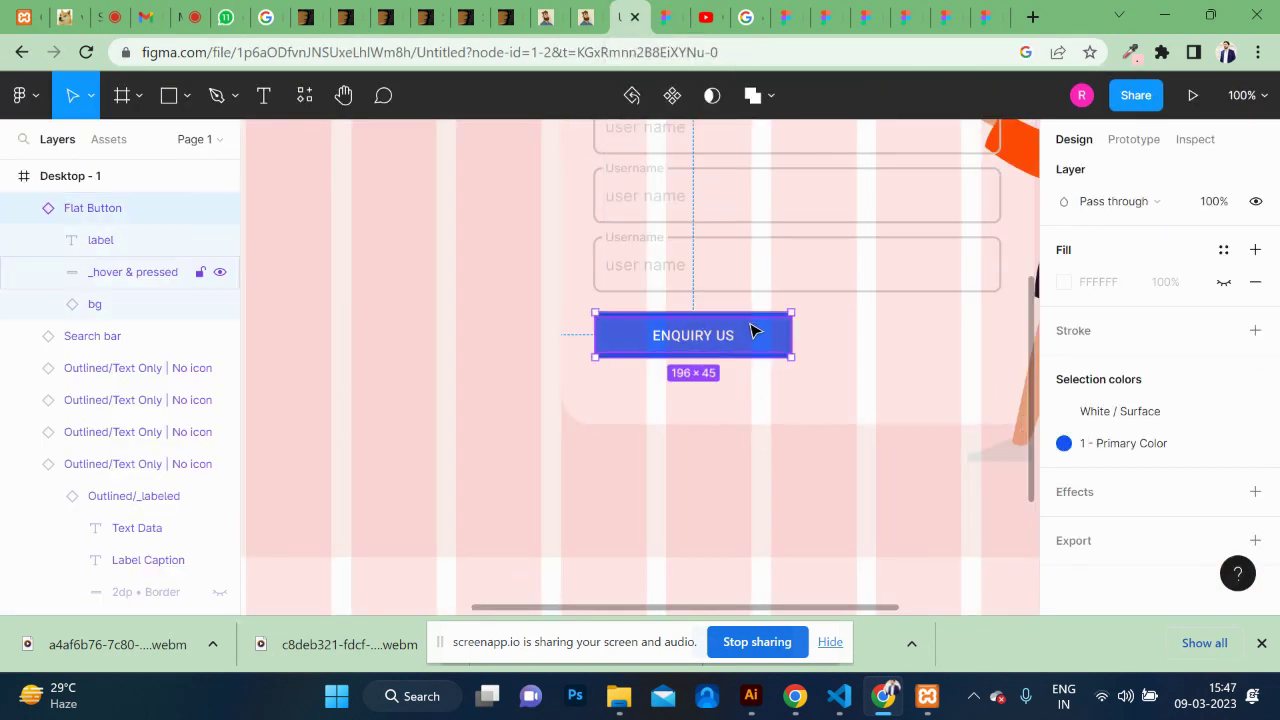
click(752, 332)
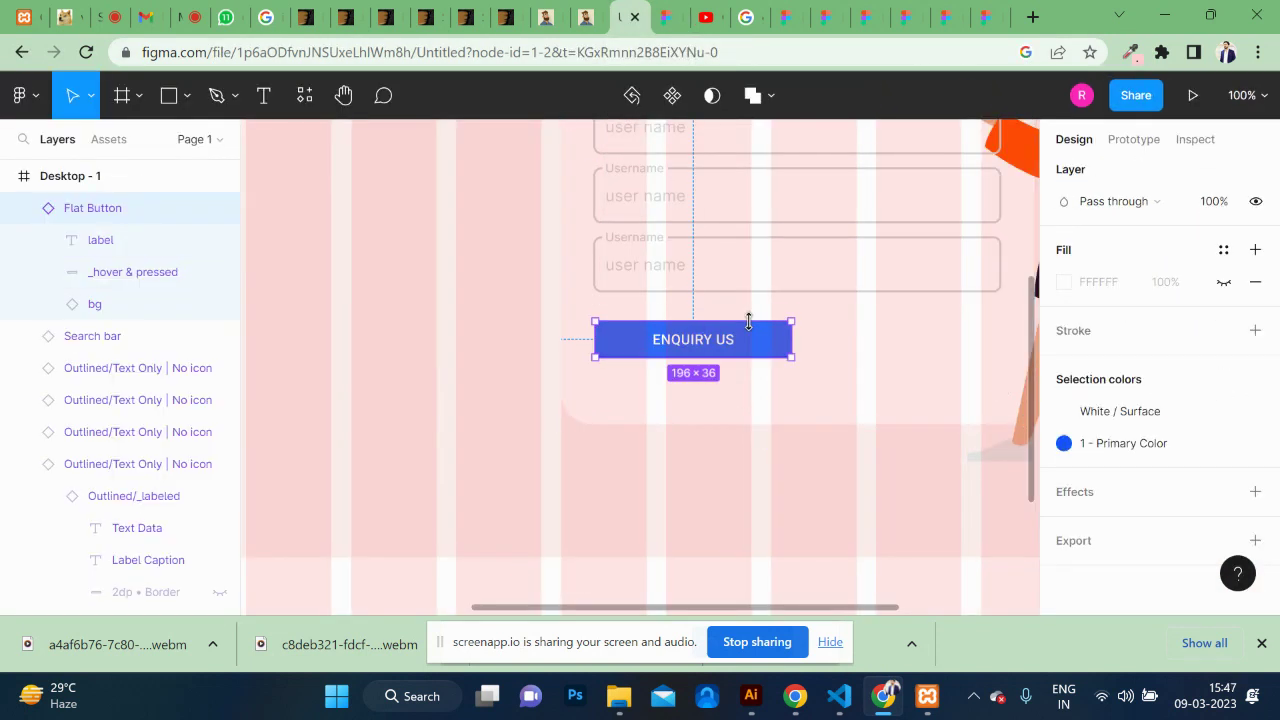
key(ctrl+plus)
key(ctrl+plus)
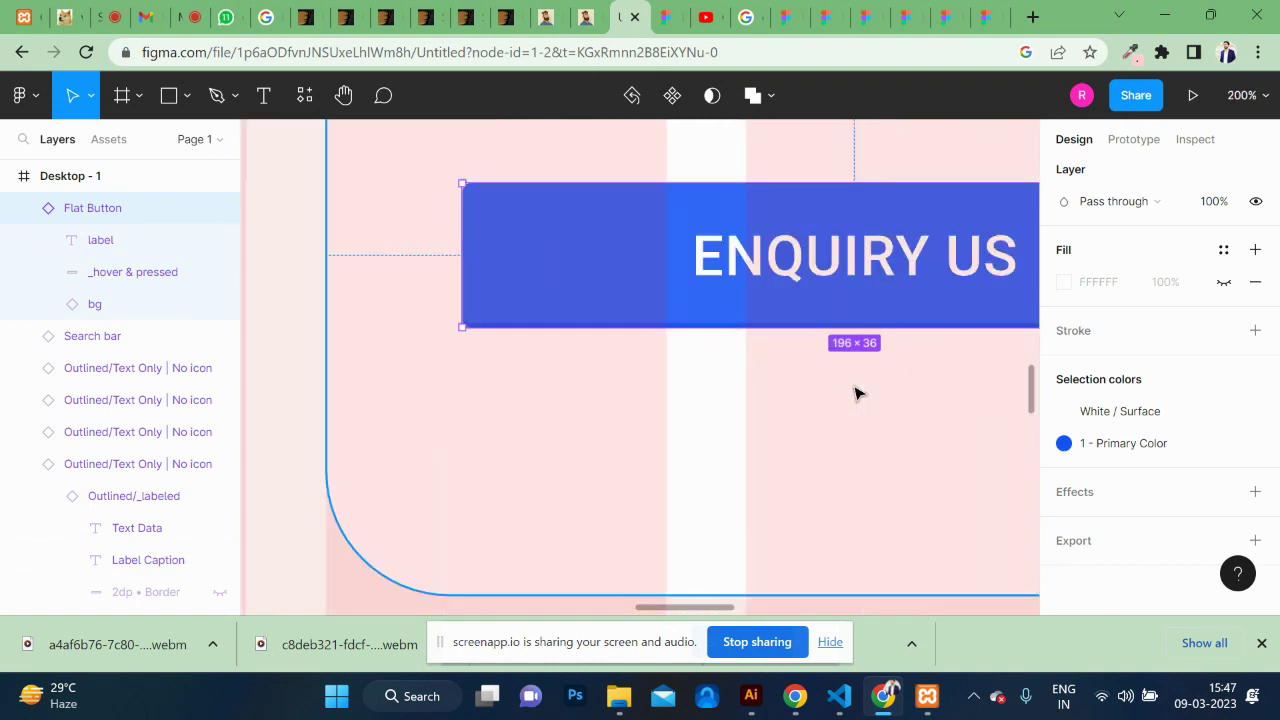
key(ctrl+z)
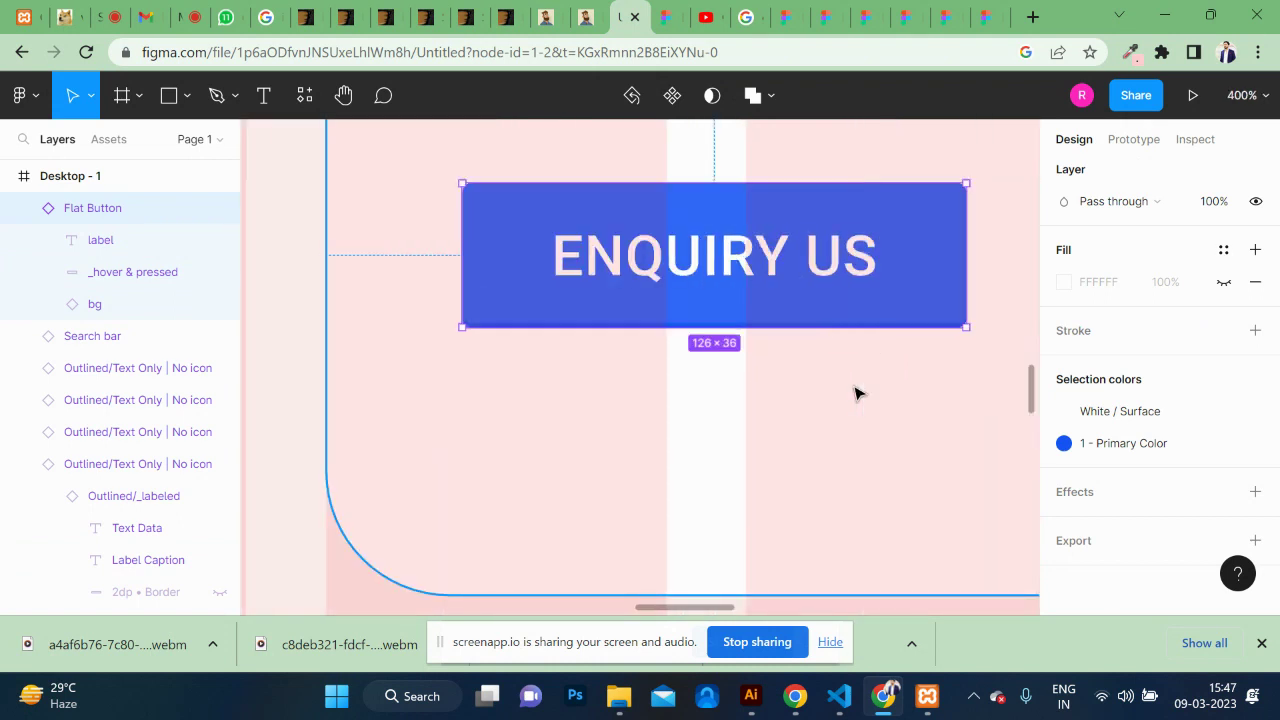
click(672, 16)
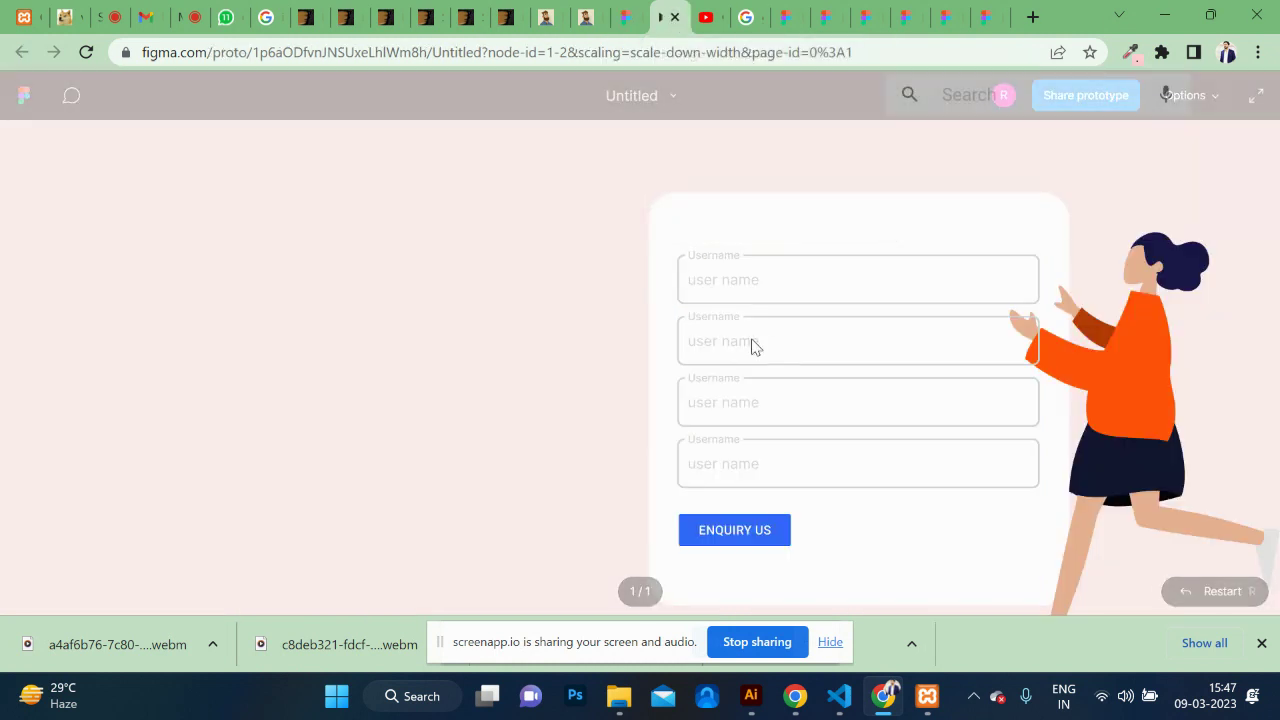
scroll(755, 346, up, 2)
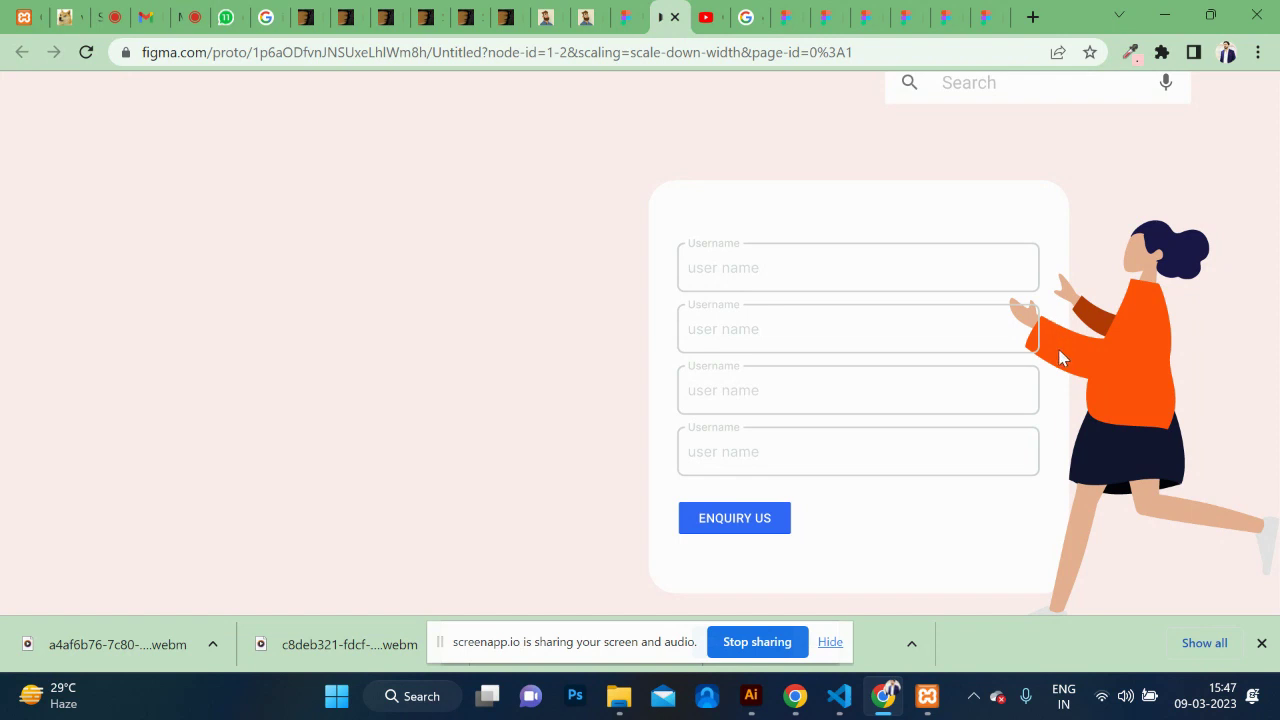
click(622, 16)
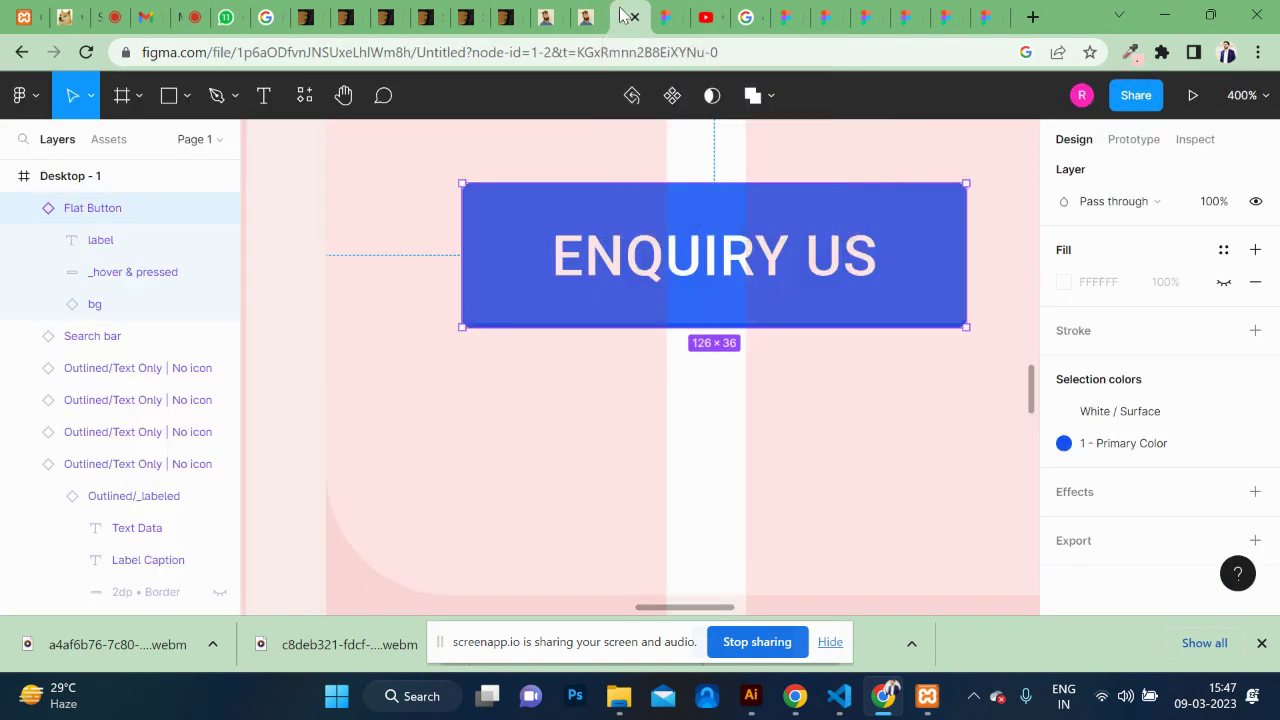
scroll(797, 335, right, 5)
scroll(797, 335, right, 5)
scroll(797, 335, right, 5)
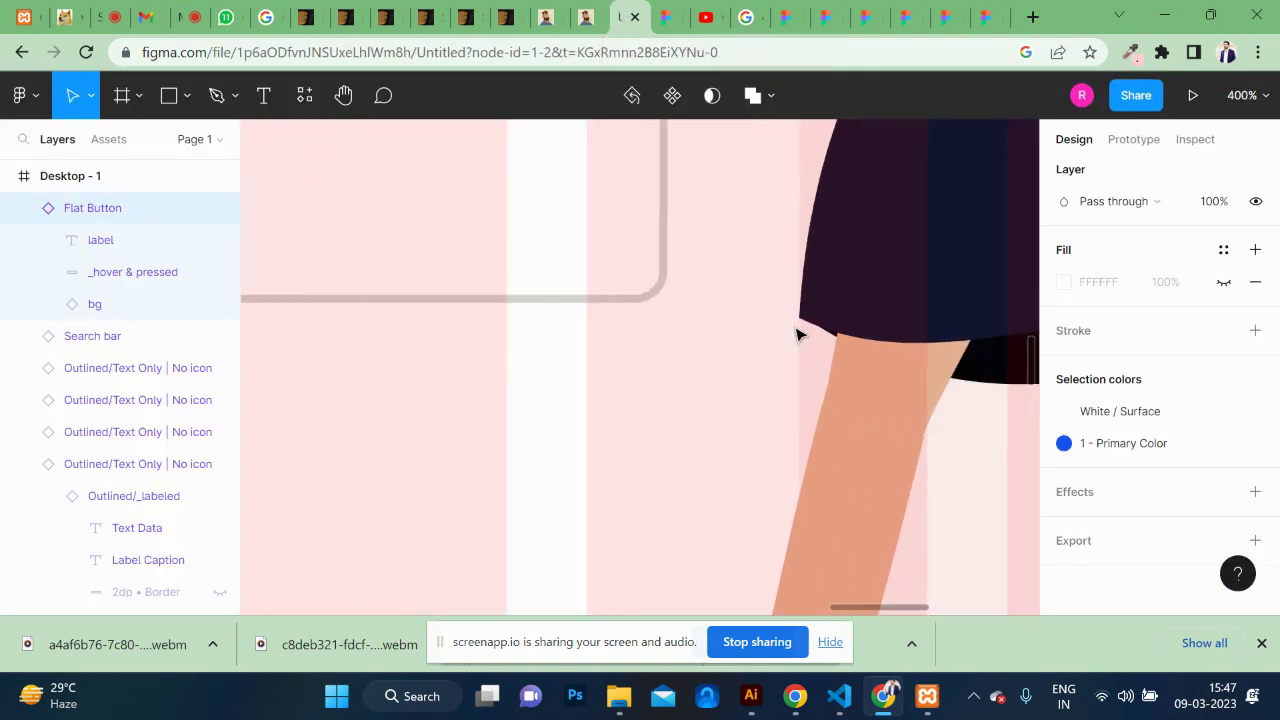
scroll(797, 335, up, 3)
click(957, 350)
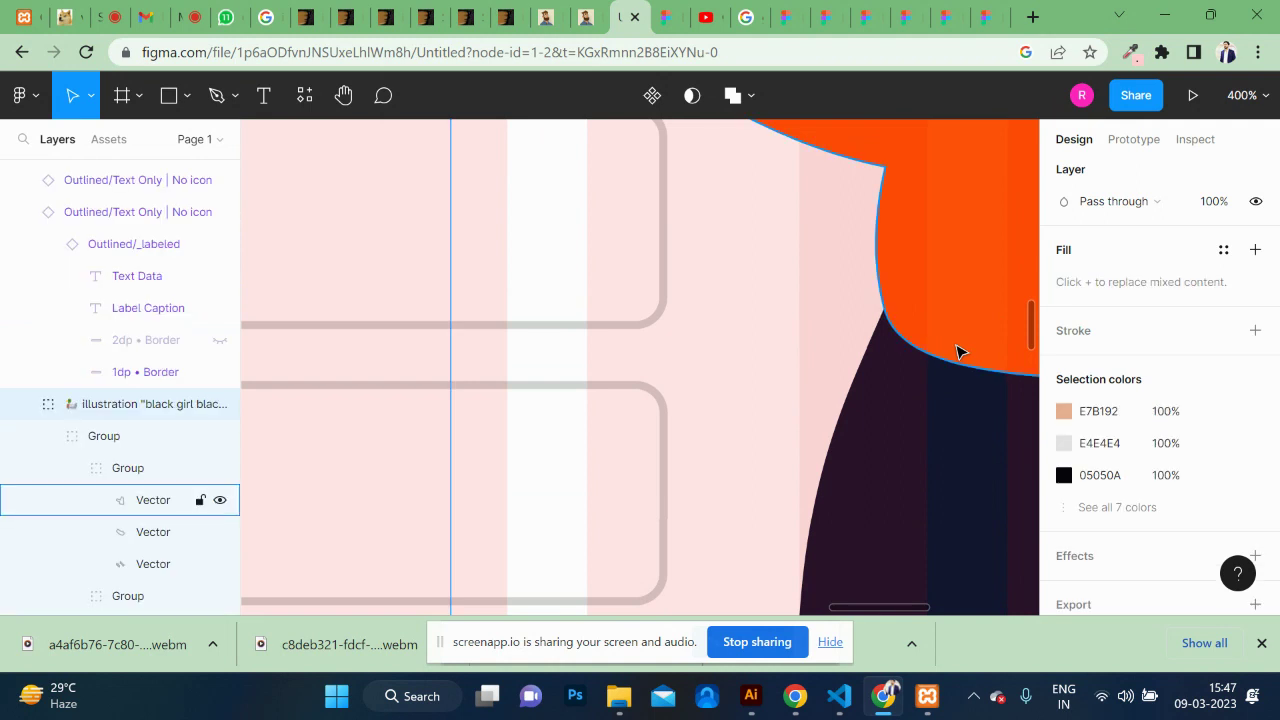
click(670, 18)
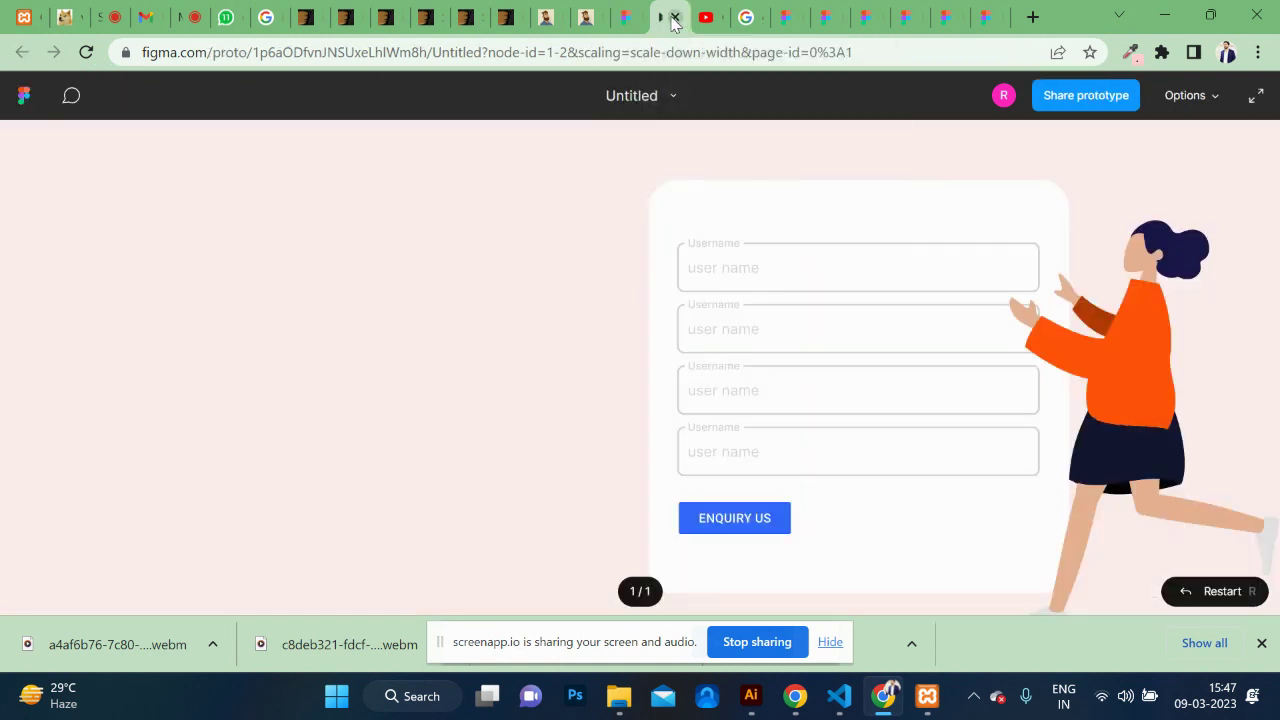
scroll(903, 350, down, 2)
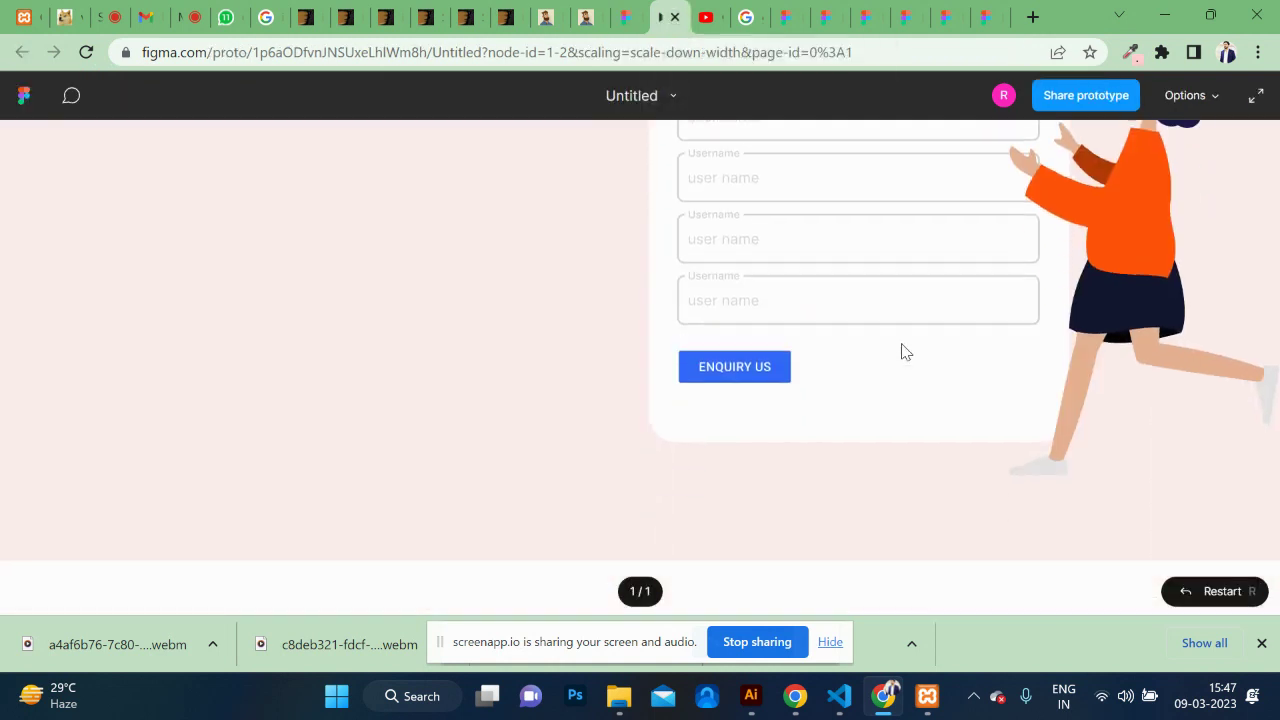
scroll(903, 350, up, 3)
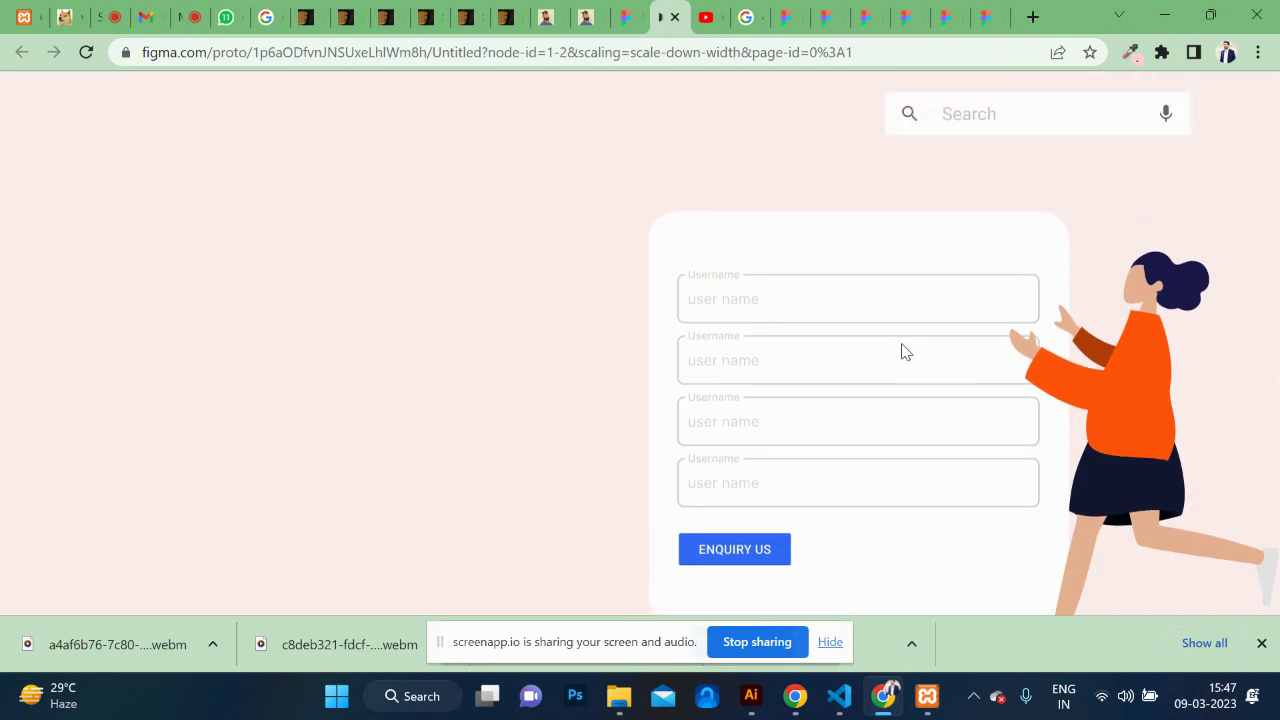
click(625, 17)
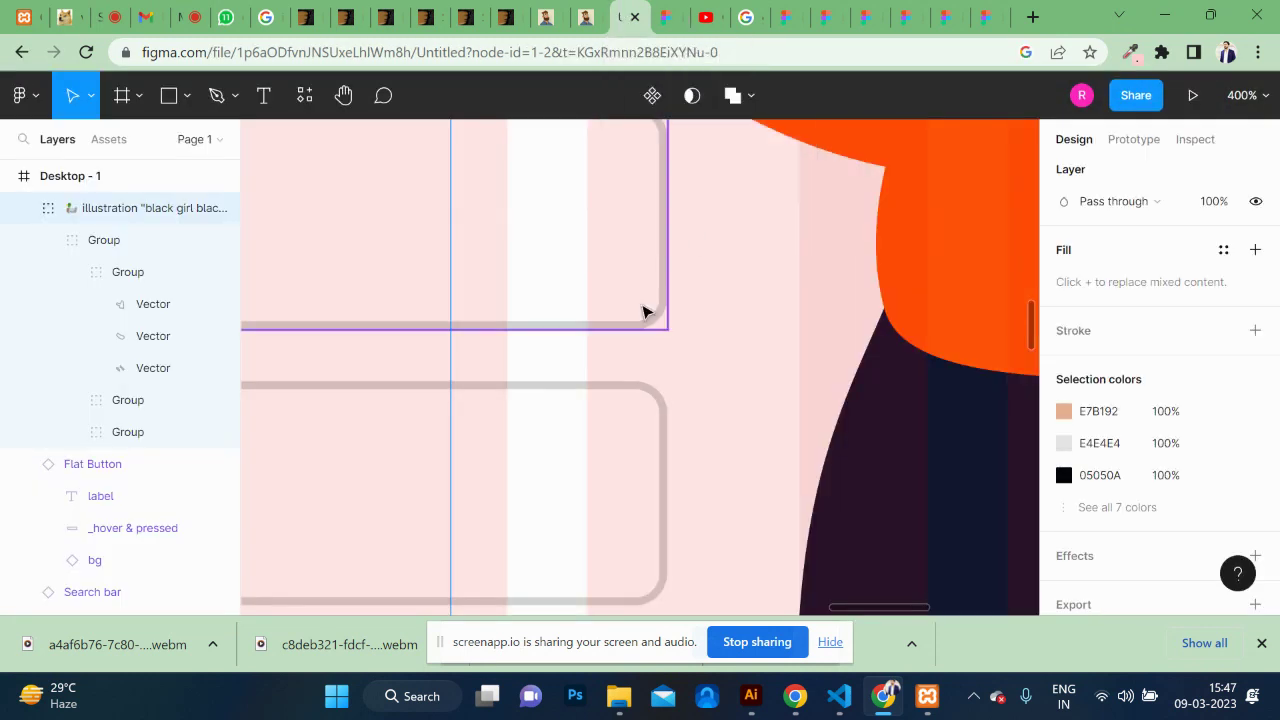
click(643, 312)
key(shift+1)
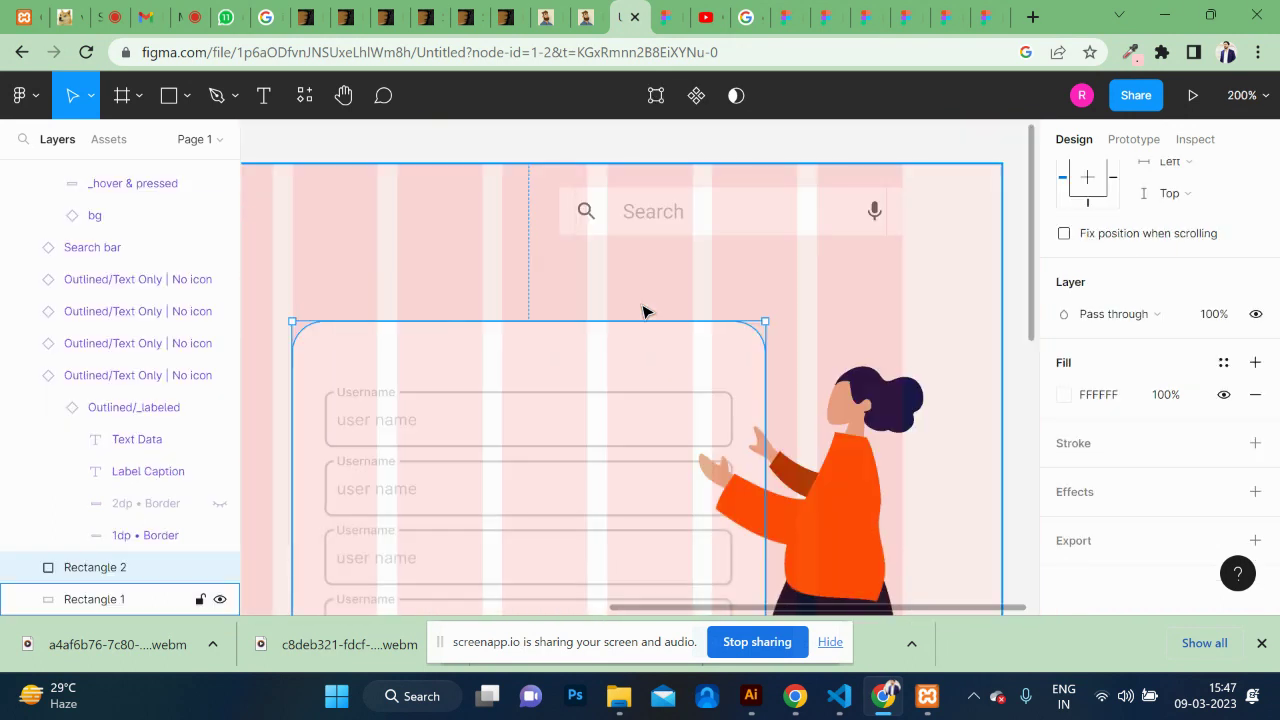
scroll(643, 312, left, 5)
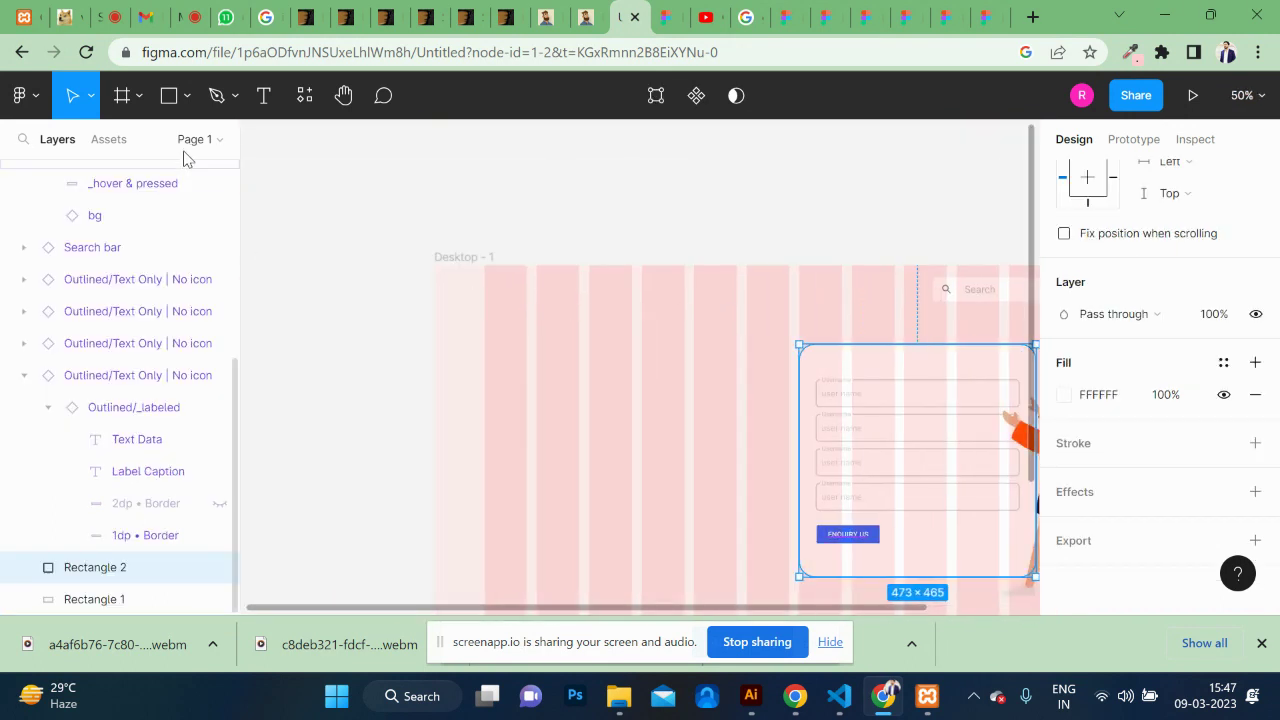
click(167, 100)
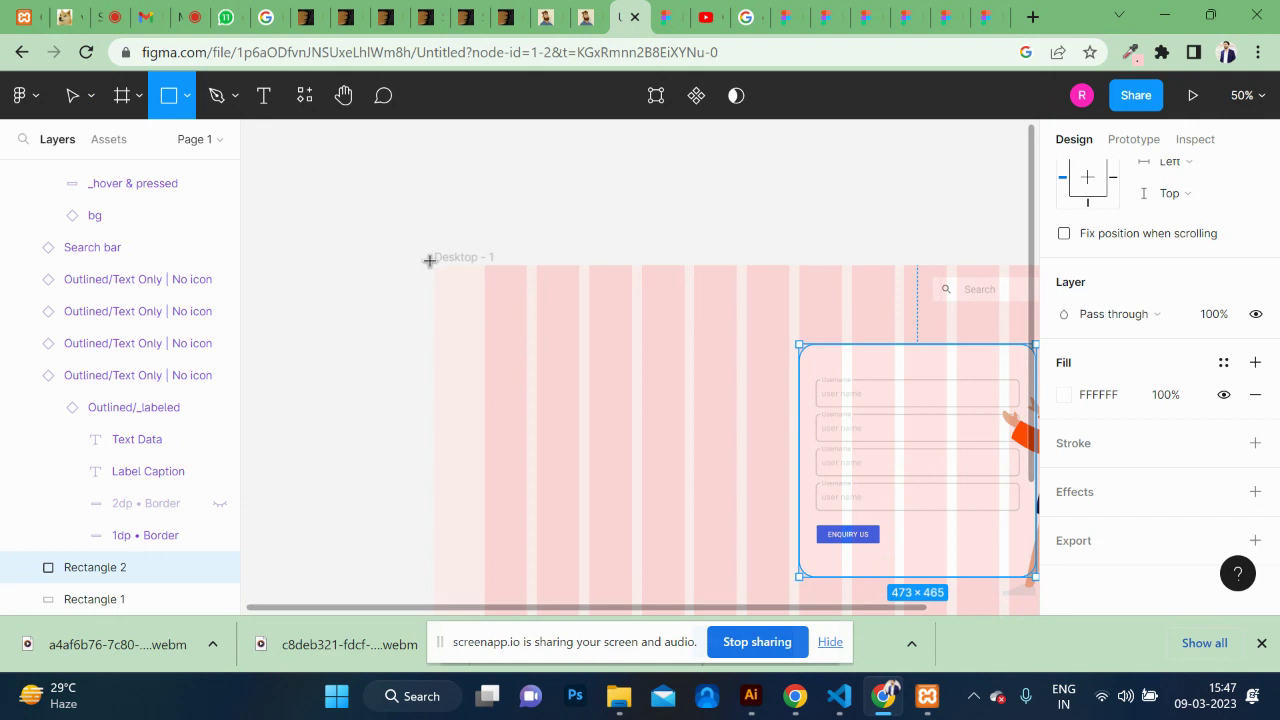
Step: Draw a 1428×98 header rectangle across the frame top, layered just above Rectangle 1
drag(430, 263, 910, 332)
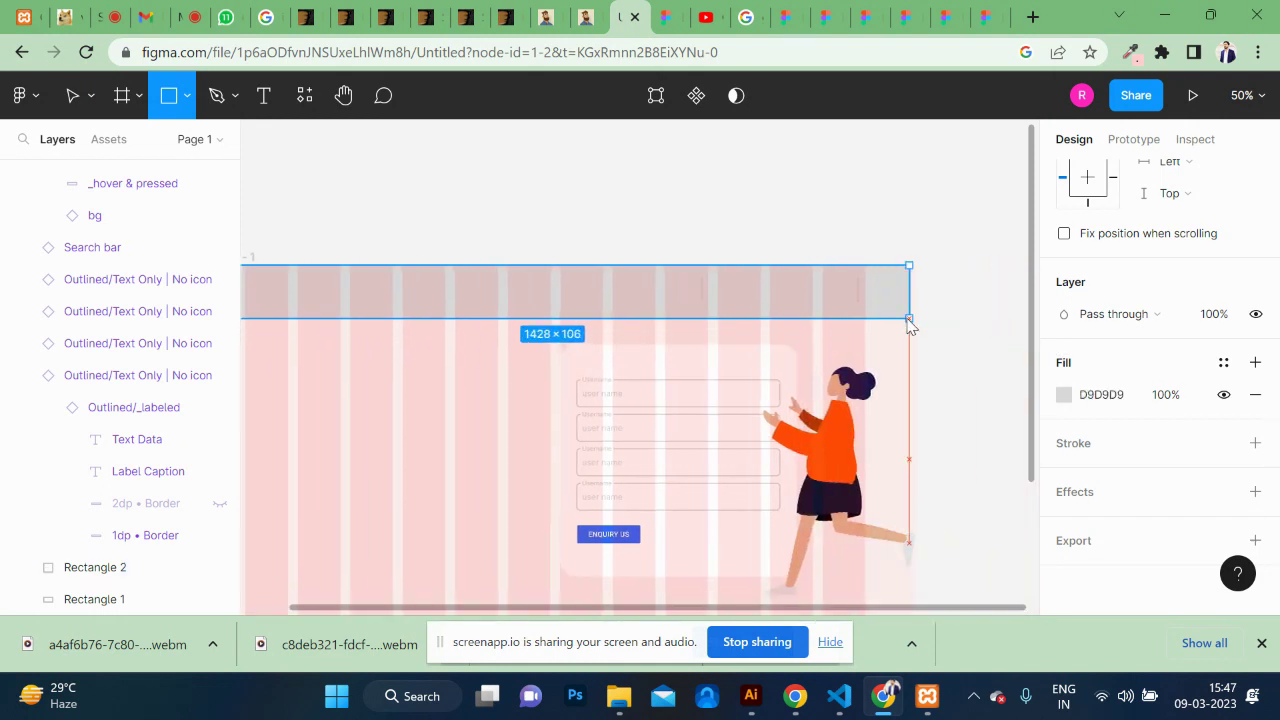
drag(910, 332, 914, 290)
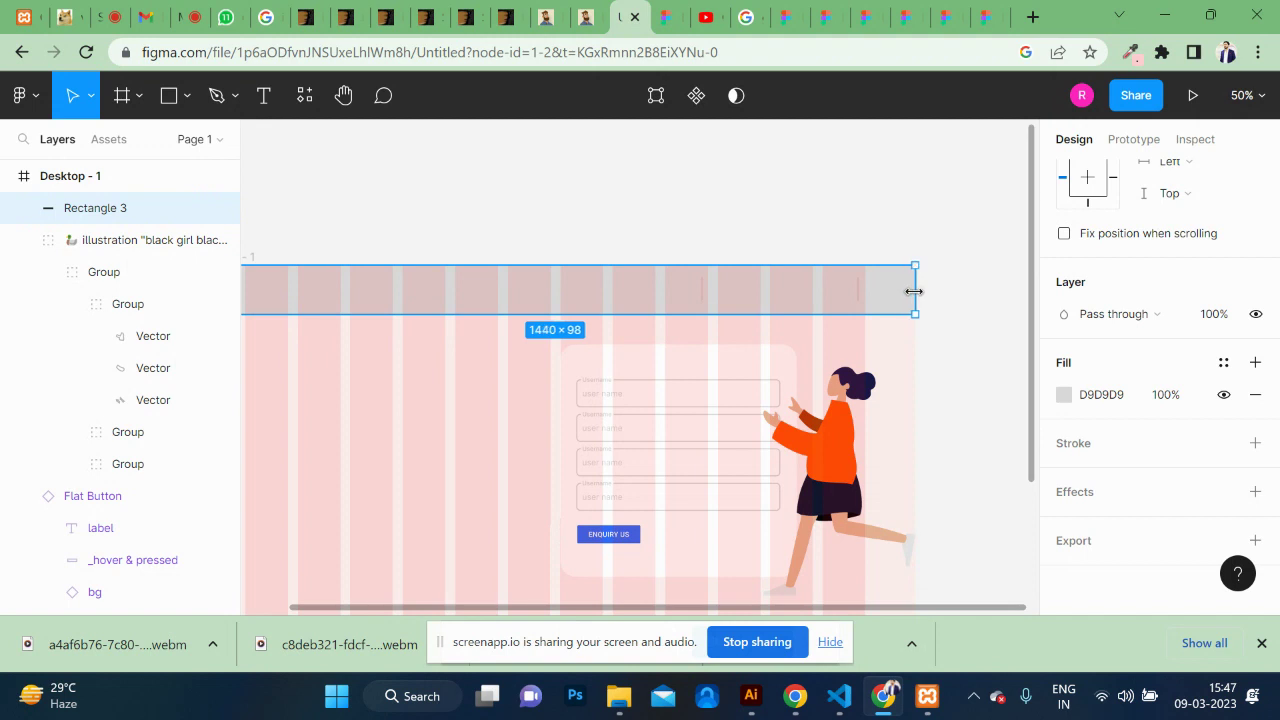
key(ctrl+shift+bracketleft)
key(ctrl+bracketright)
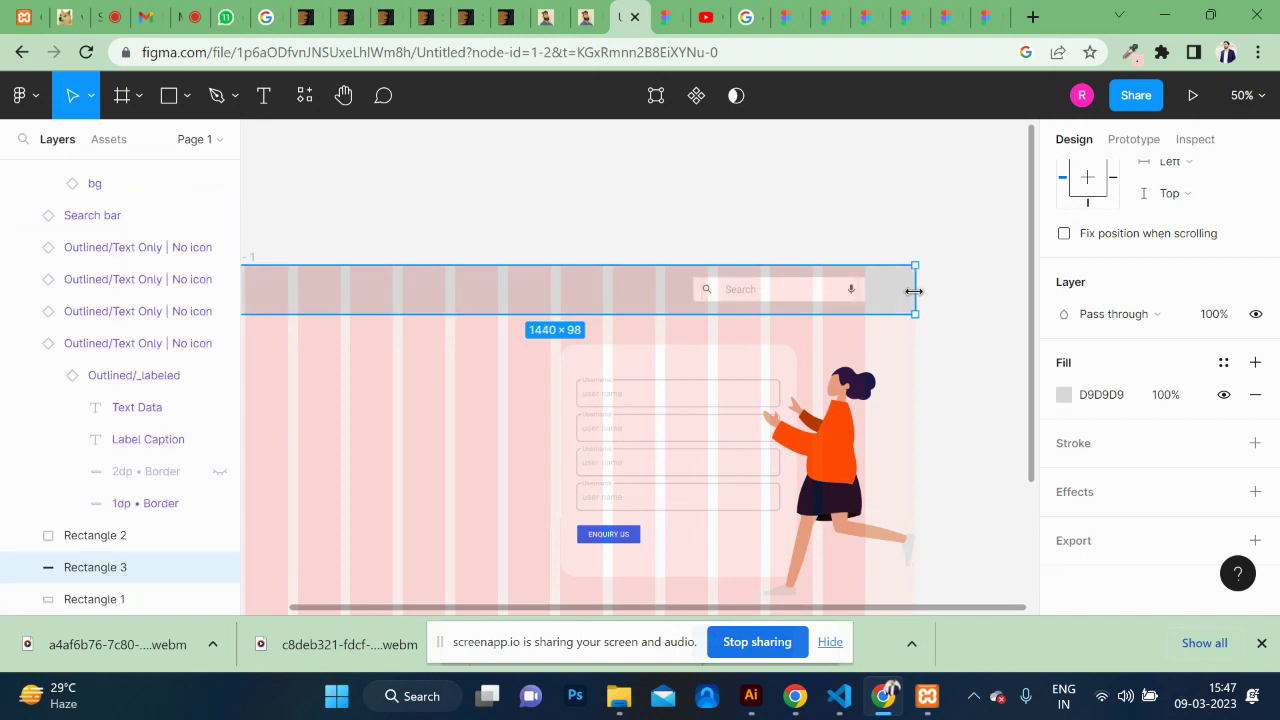
click(668, 17)
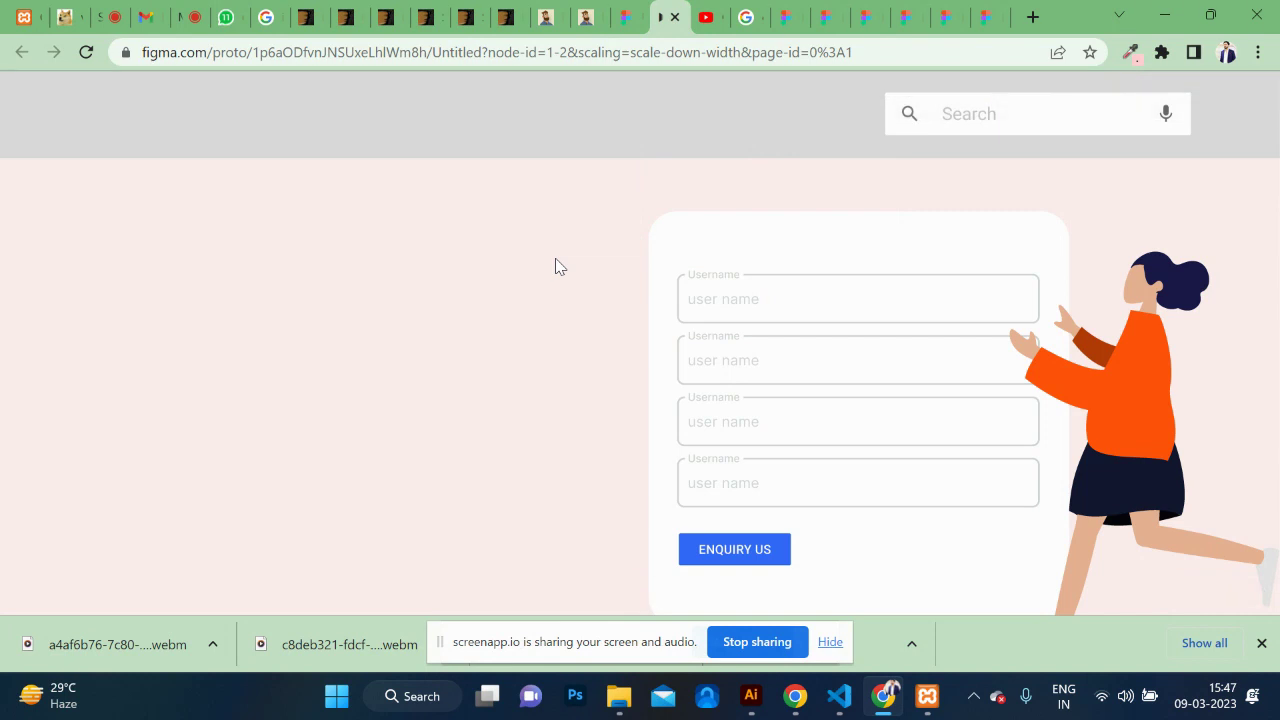
click(625, 17)
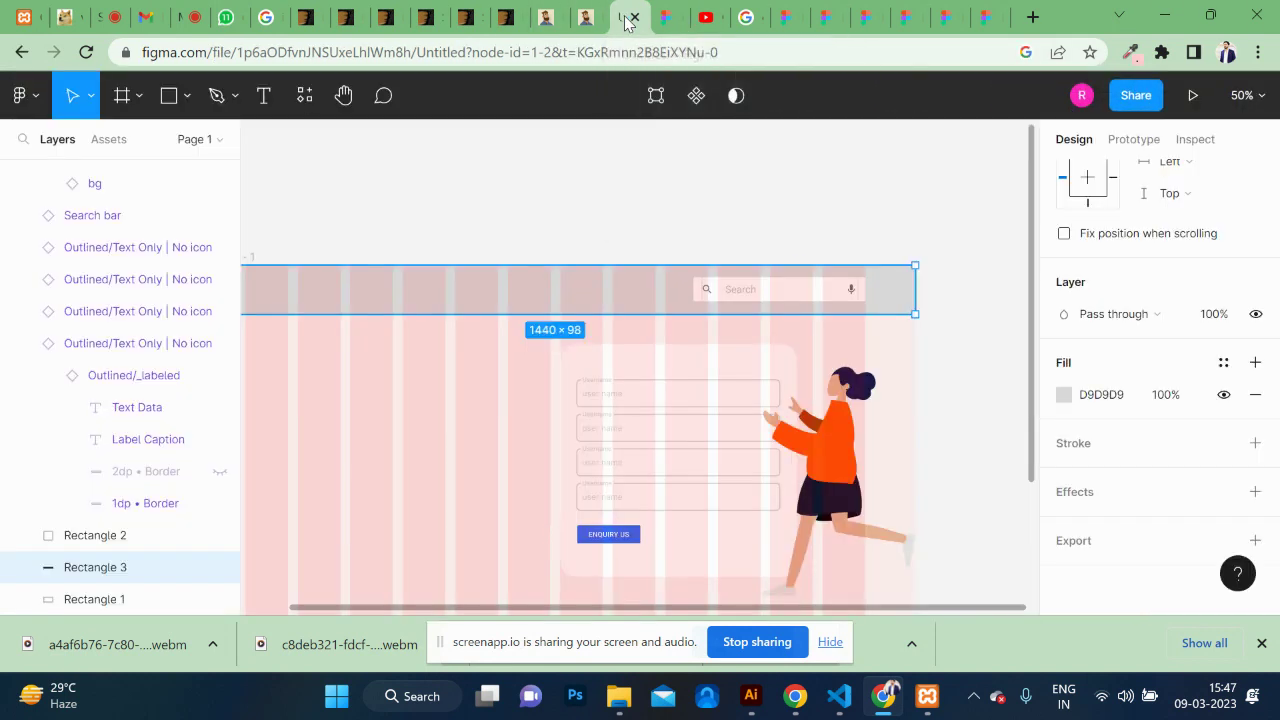
Step: Change the header fill from D9D9D9 to white and check it in the prototype preview
click(1063, 395)
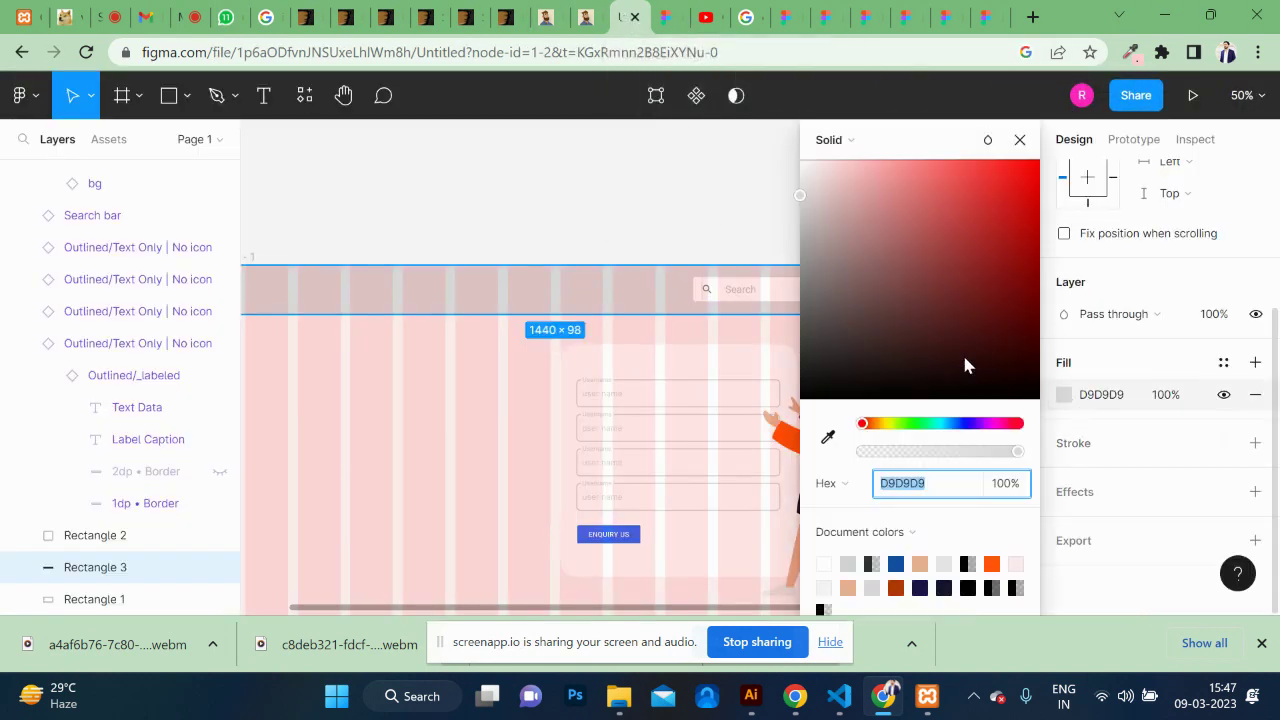
drag(868, 248, 790, 160)
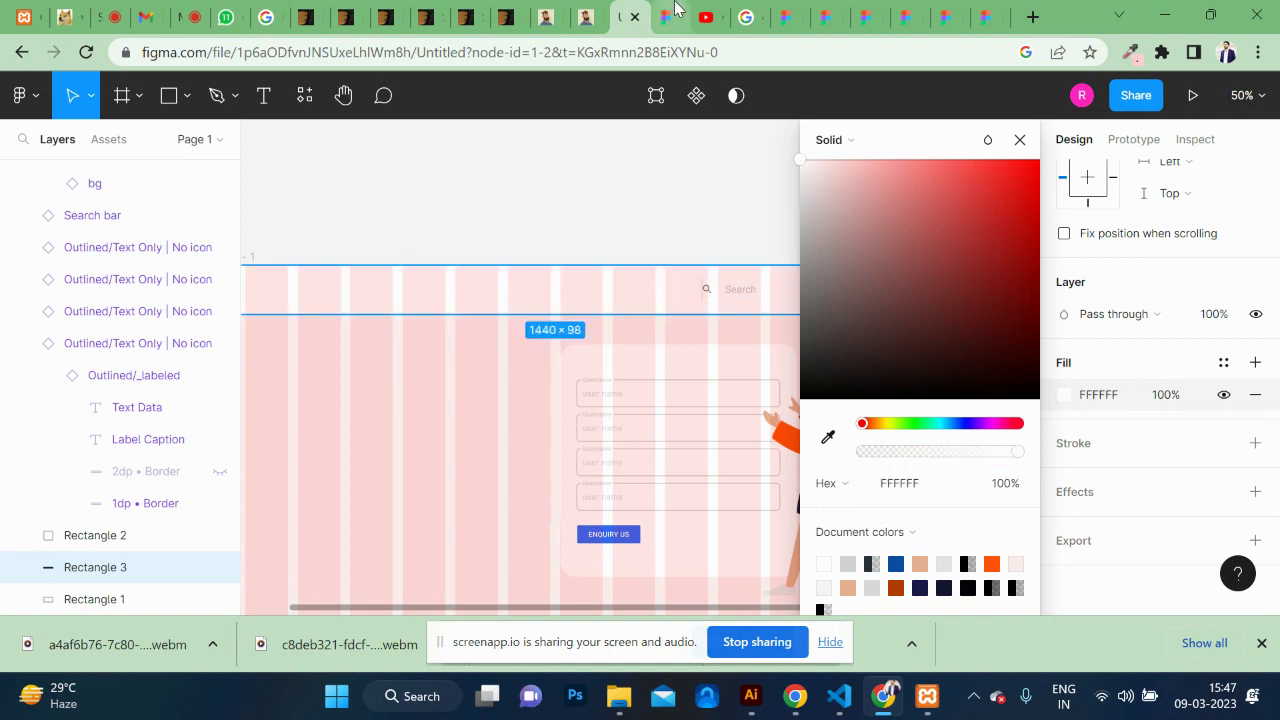
click(668, 17)
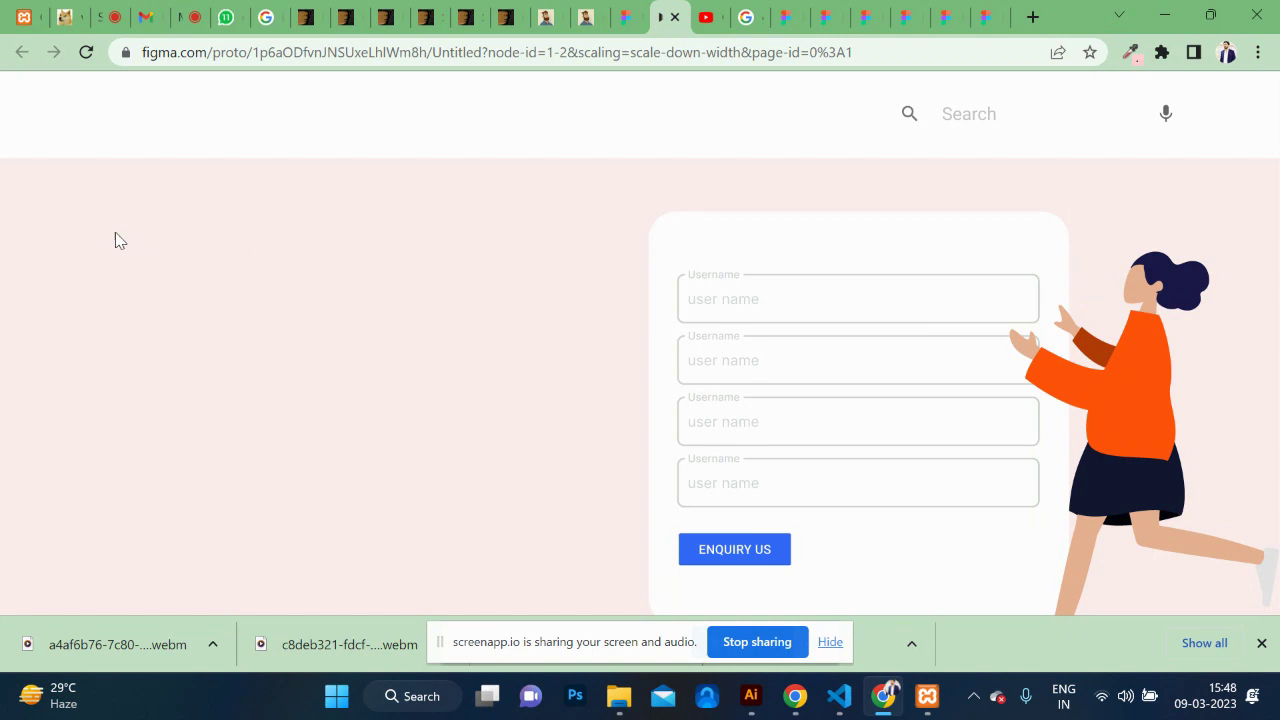
scroll(368, 369, down, 1)
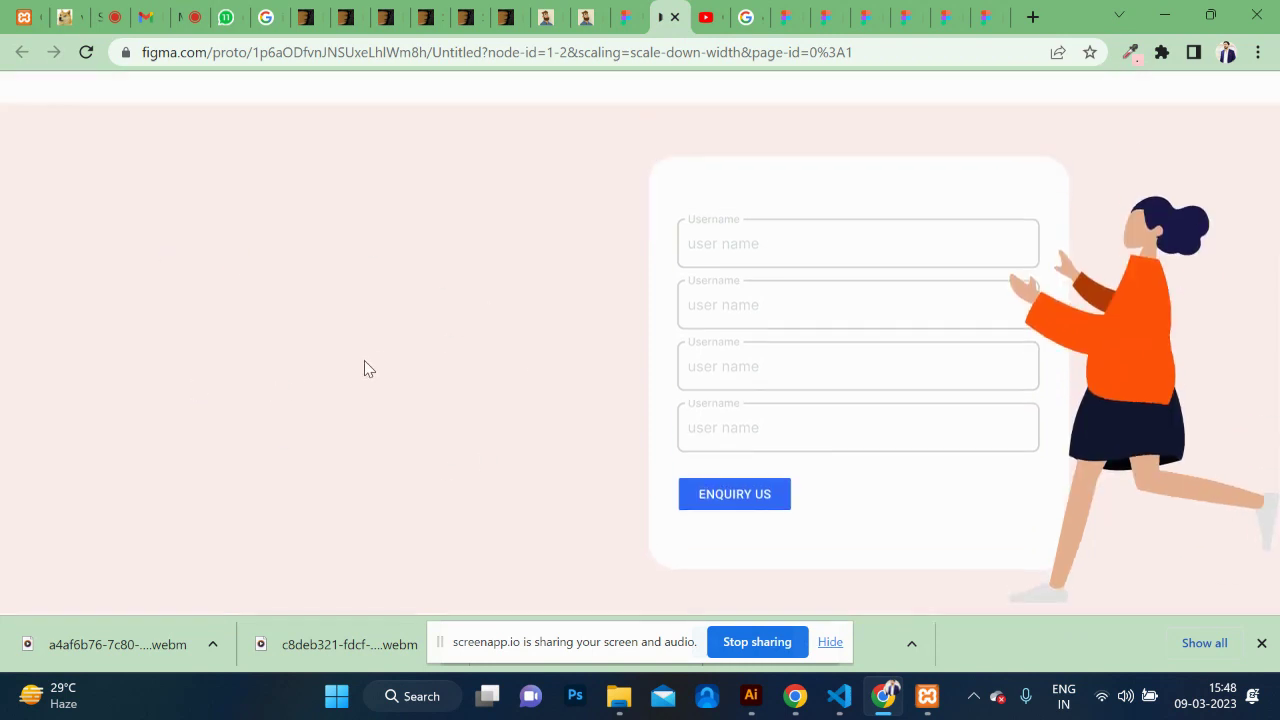
scroll(281, 316, up, 1)
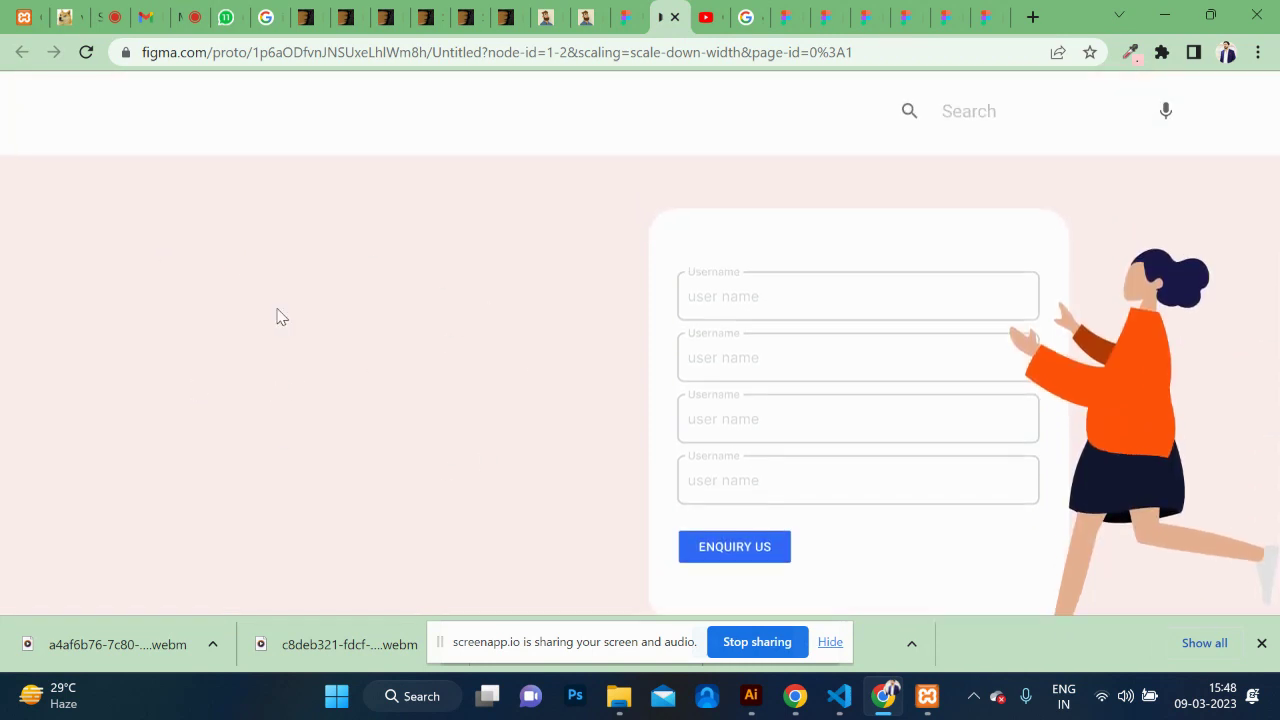
scroll(281, 316, down, 1)
scroll(281, 316, up, 1)
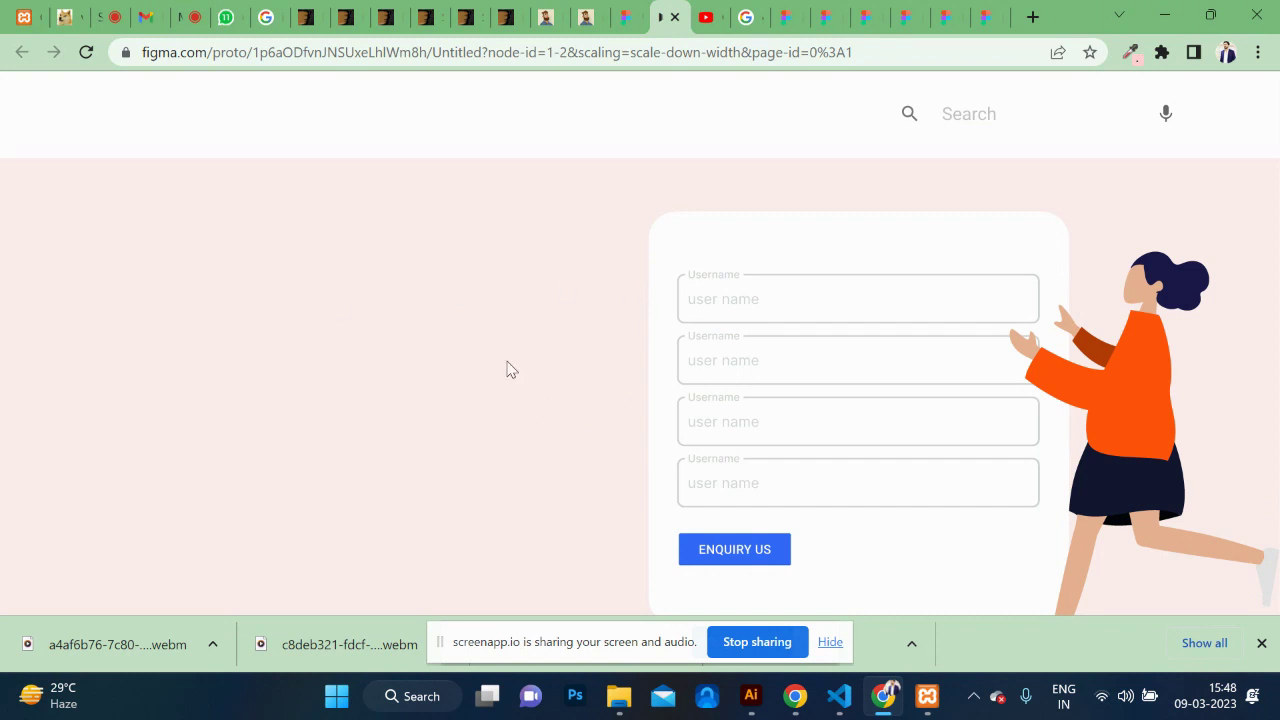
click(786, 18)
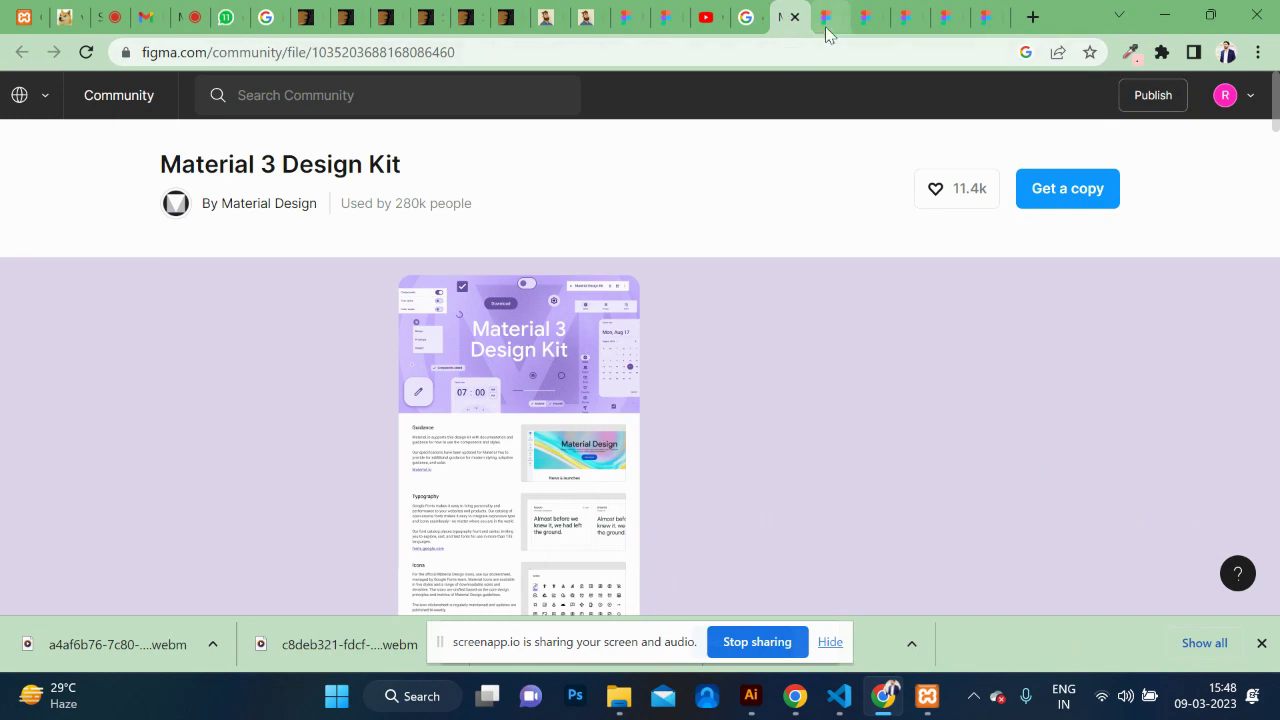
Step: Go to themeforest.net in the browser
click(755, 58)
text(tj)
key(BackSpace)
text(he)
key(Return)
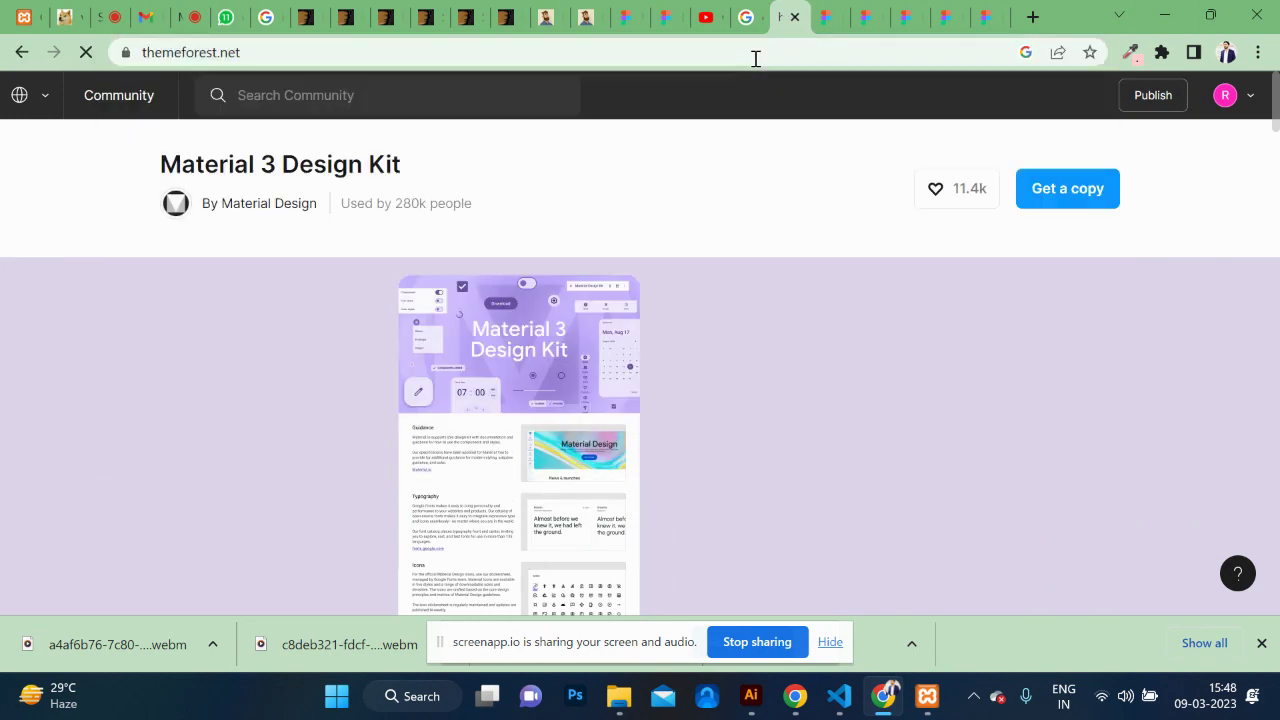
Step: Search ThemeForest site templates for 'illustrated'
scroll(381, 445, down, 2)
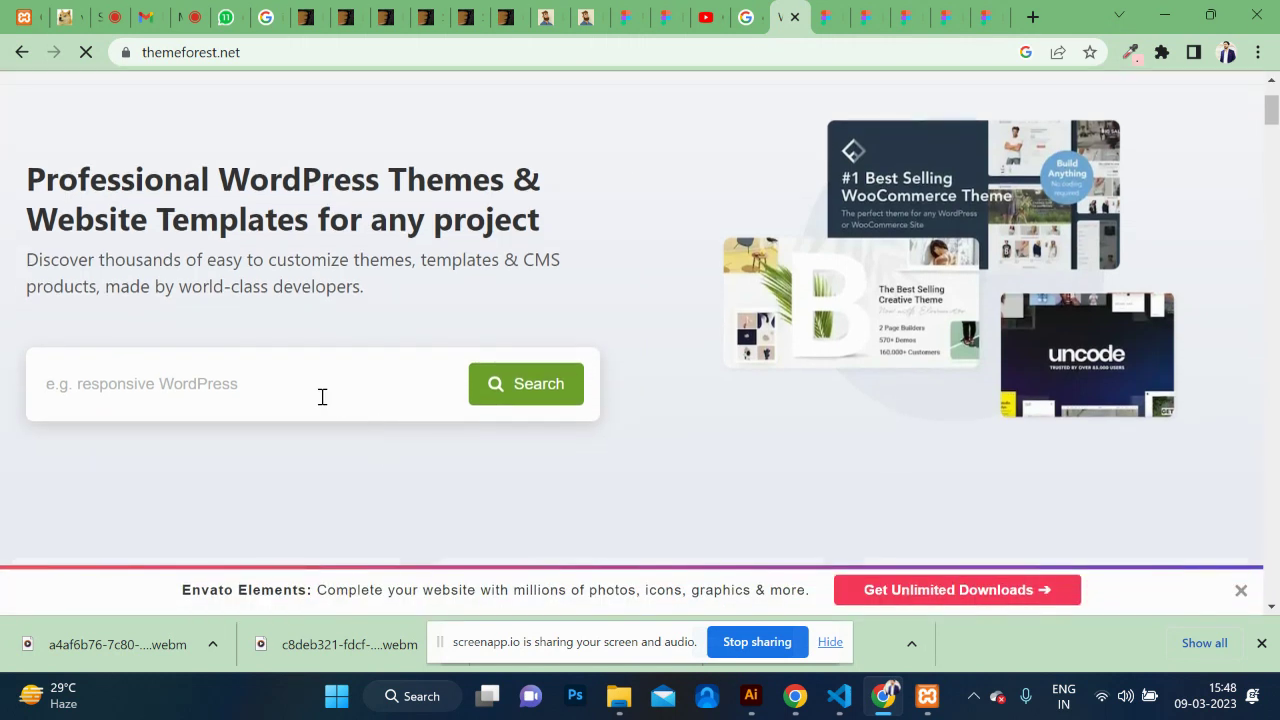
click(322, 397)
text(o)
key(BackSpace)
text(ll)
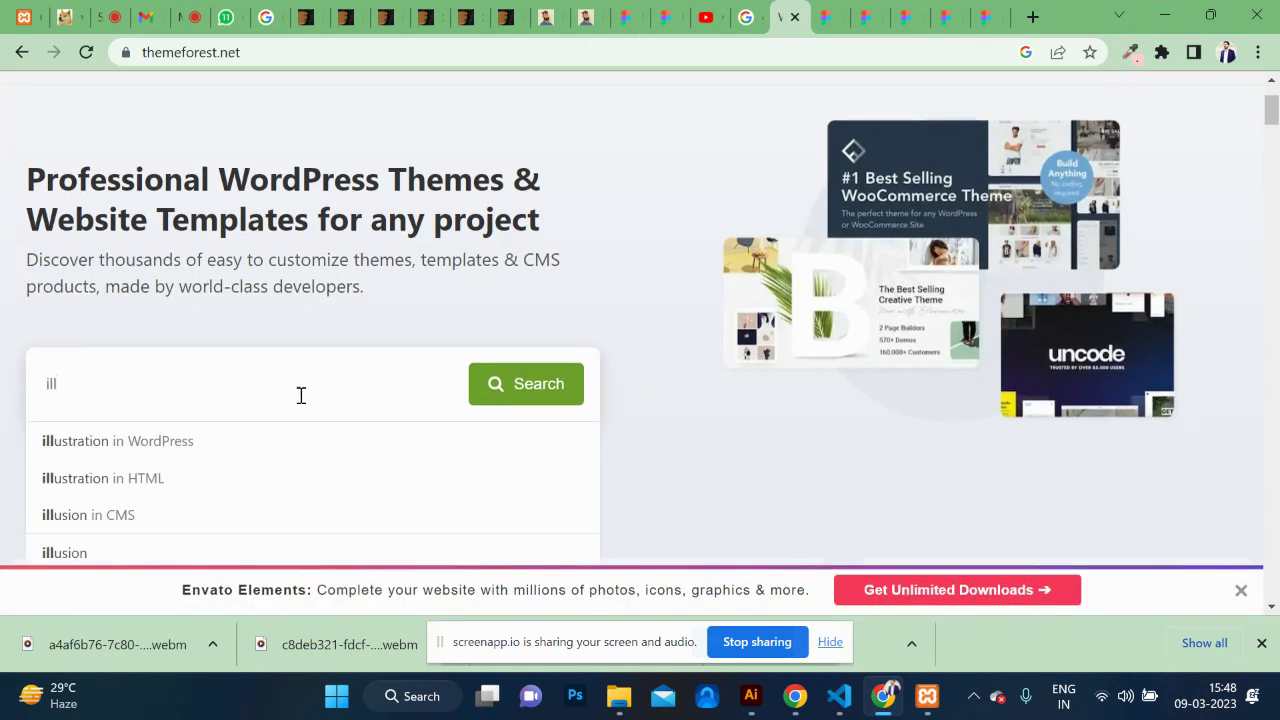
text(ustr)
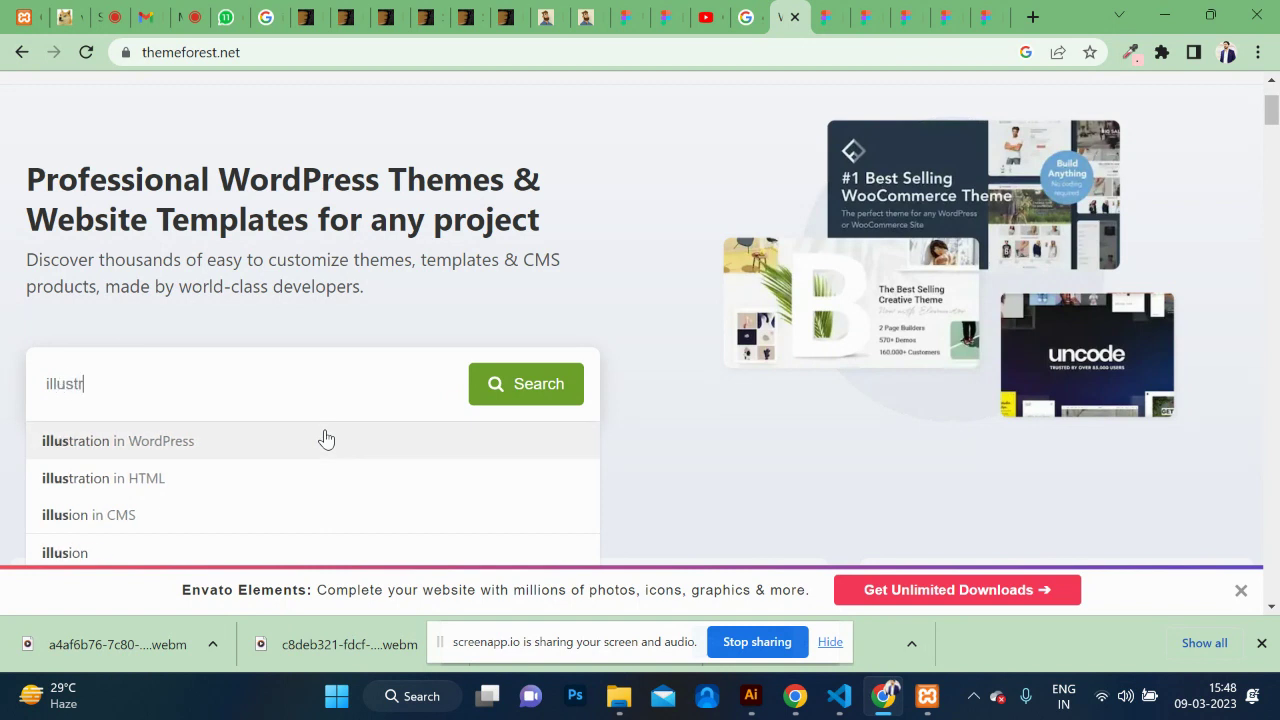
text(ated)
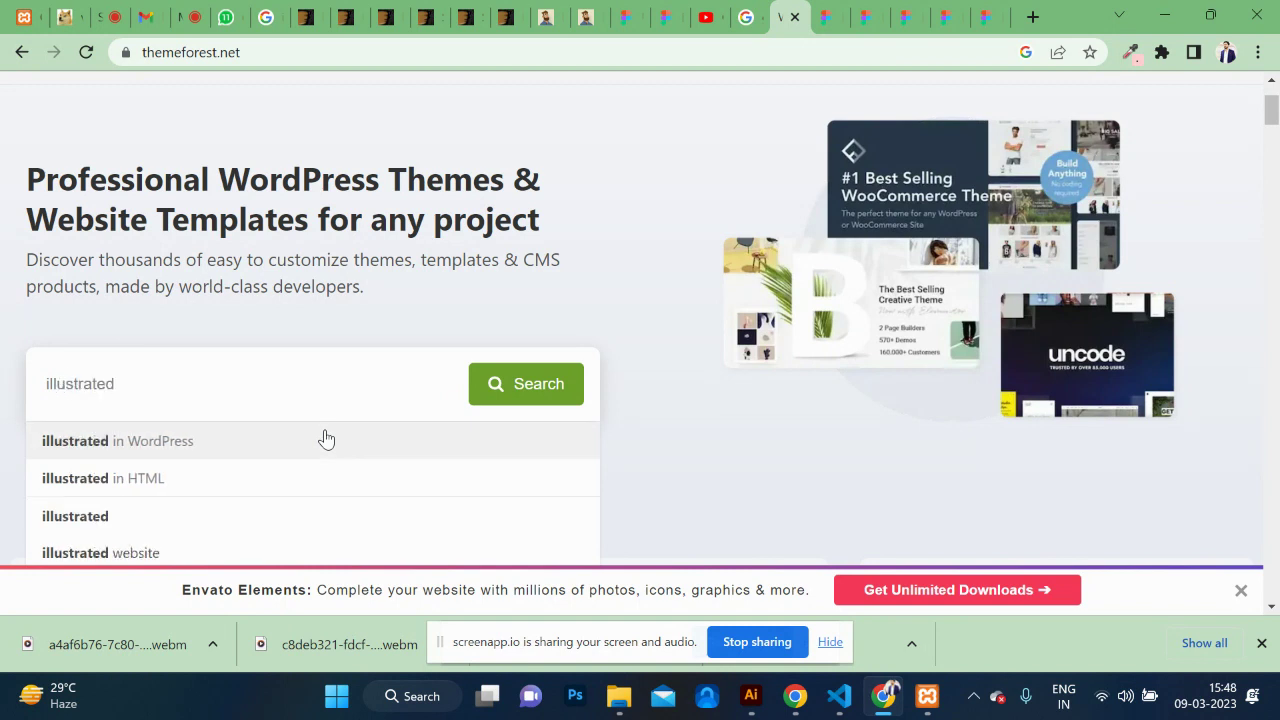
key(BackSpace)
key(Return)
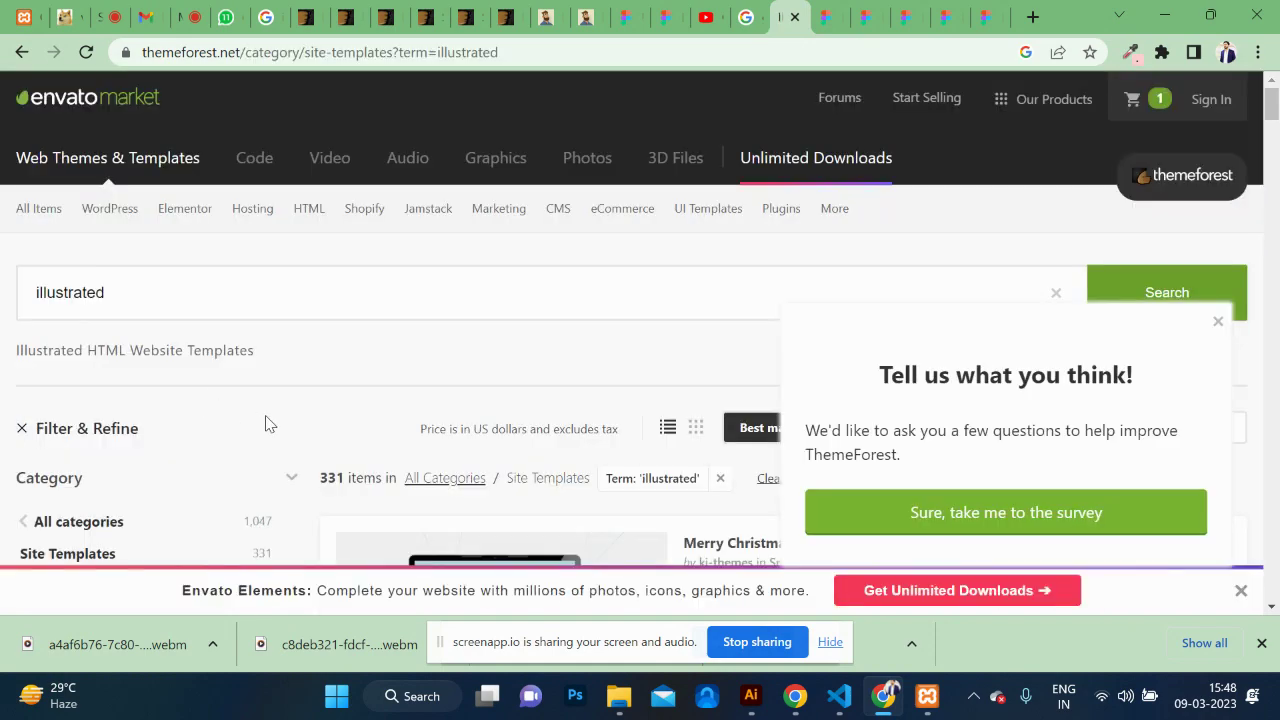
Step: Scroll the 'illustrated' results and open the itsme Personal Portfolio template's live preview
scroll(266, 418, down, 4)
scroll(266, 423, down, 1)
scroll(266, 423, down, 1)
scroll(266, 423, down, 2)
scroll(266, 423, down, 2)
scroll(266, 423, down, 3)
scroll(487, 300, down, 3)
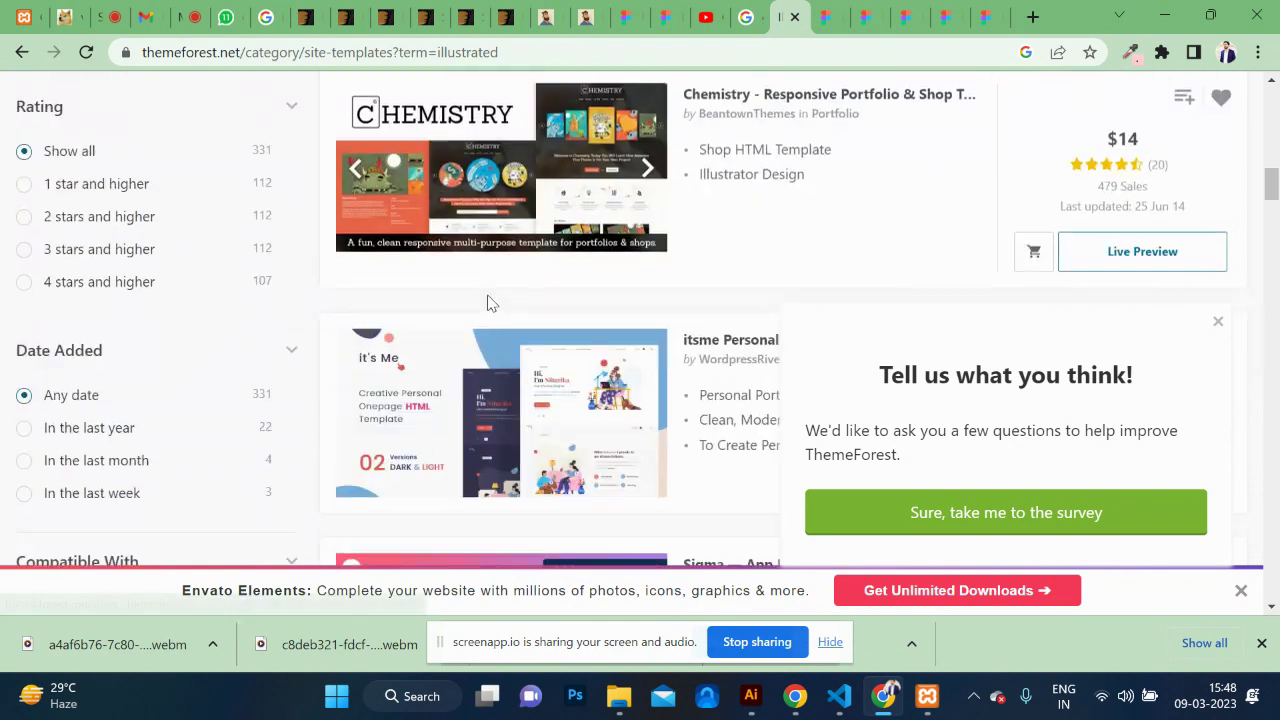
scroll(487, 300, down, 2)
scroll(487, 302, down, 1)
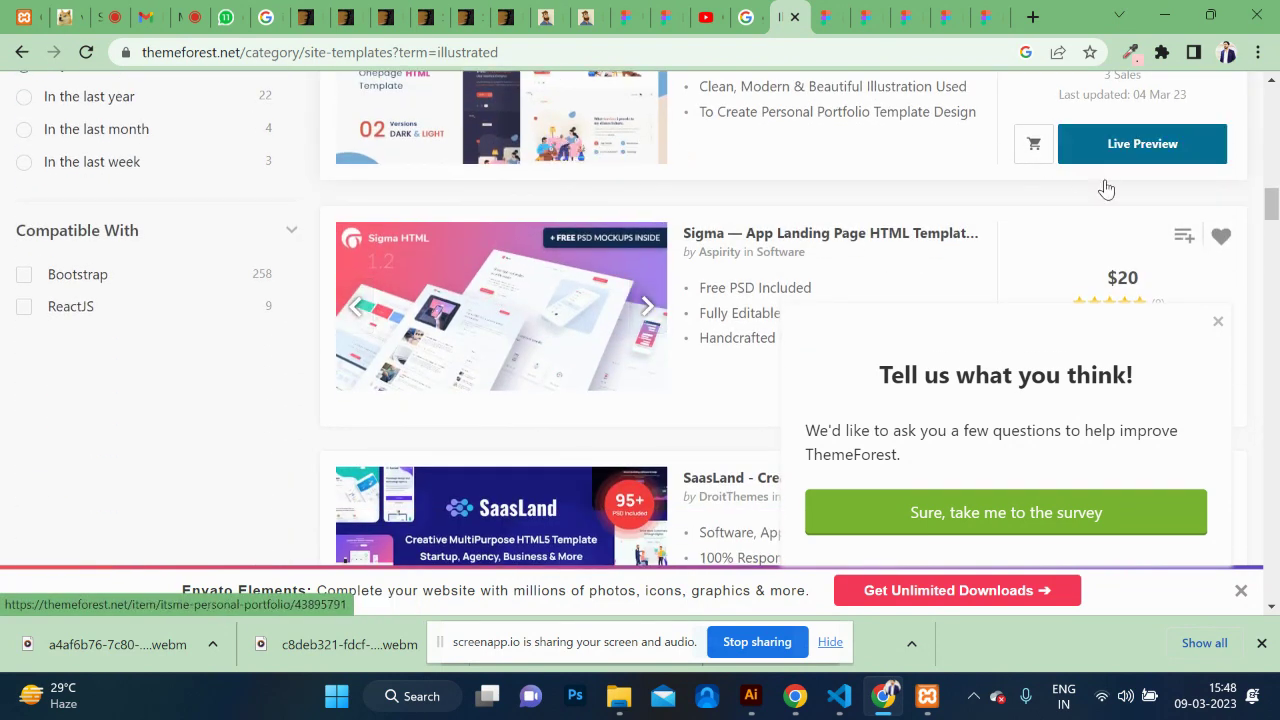
click(1098, 148)
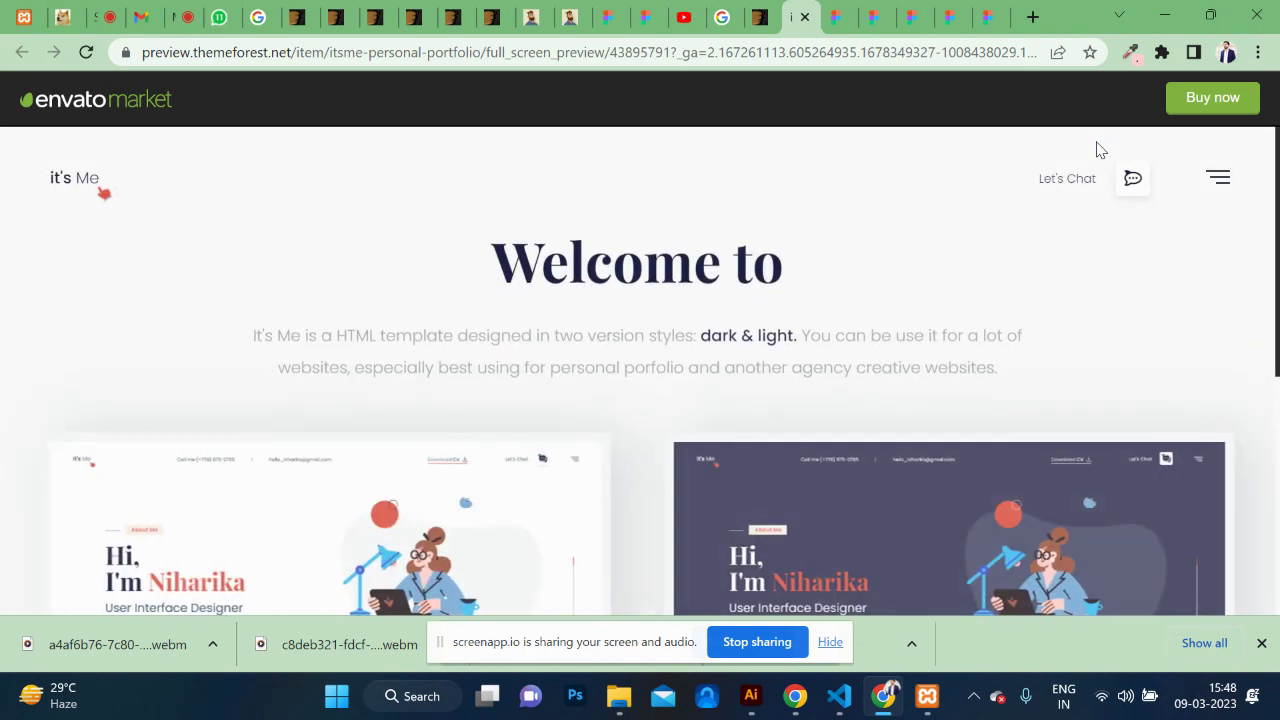
scroll(1060, 190, down, 3)
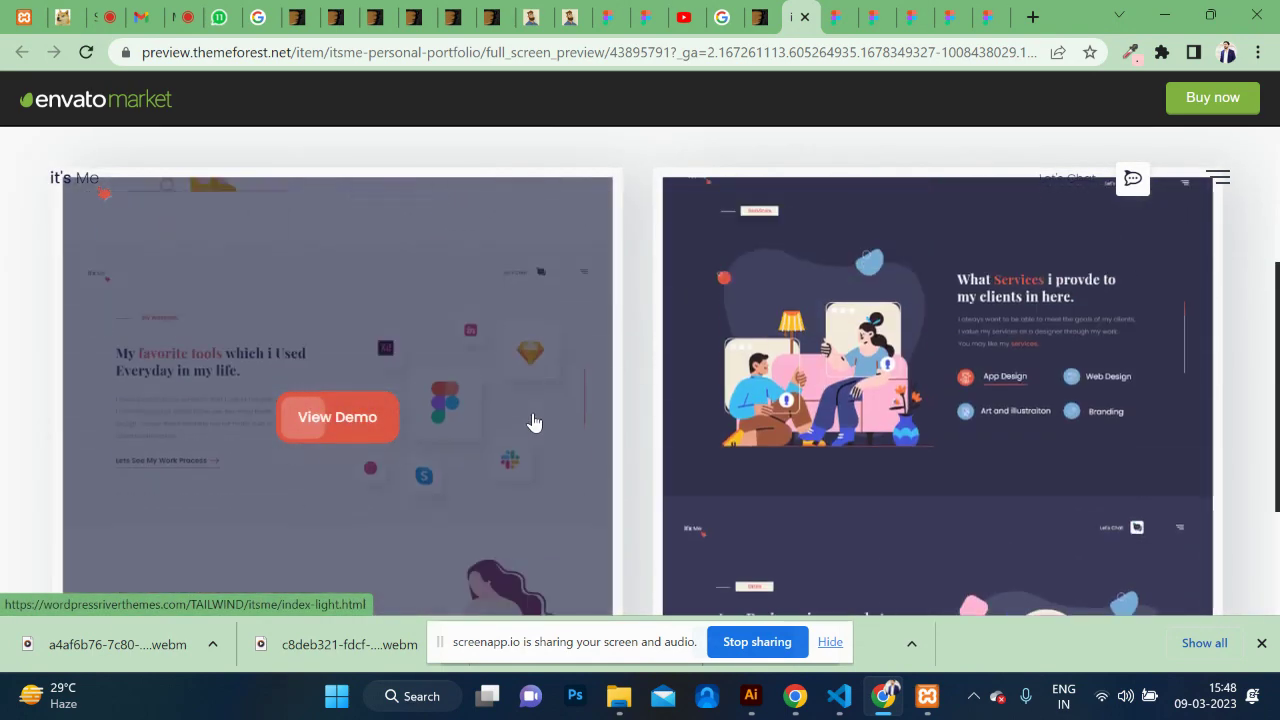
Step: Open the It's Me light demo, check the hero illustration's options, and scroll down past the hero
click(532, 422)
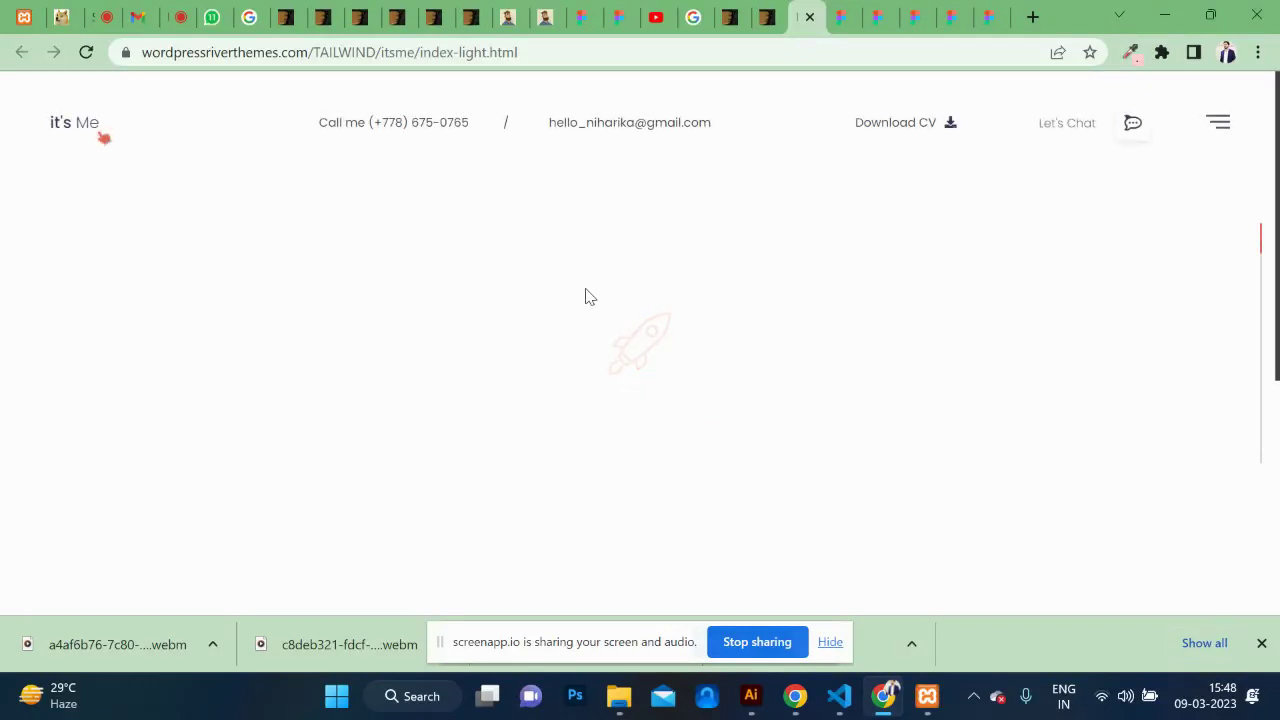
right_click(911, 424)
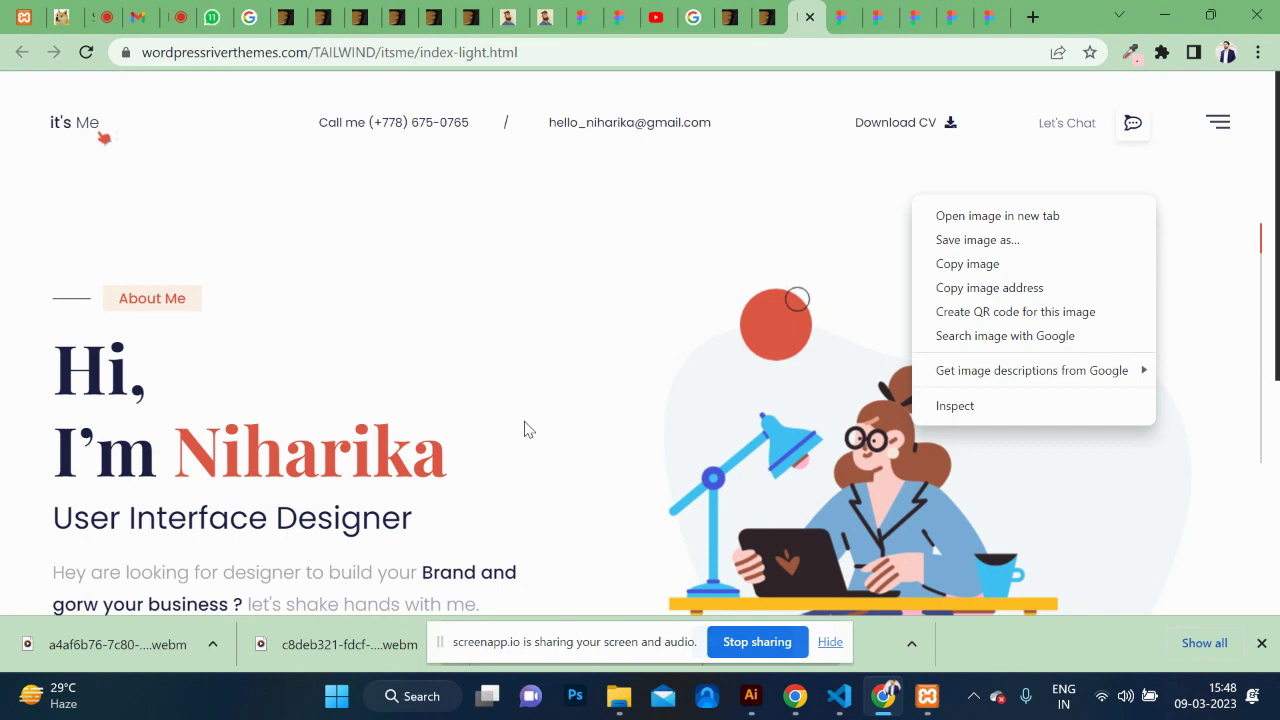
scroll(528, 429, down, 1)
scroll(528, 429, down, 5)
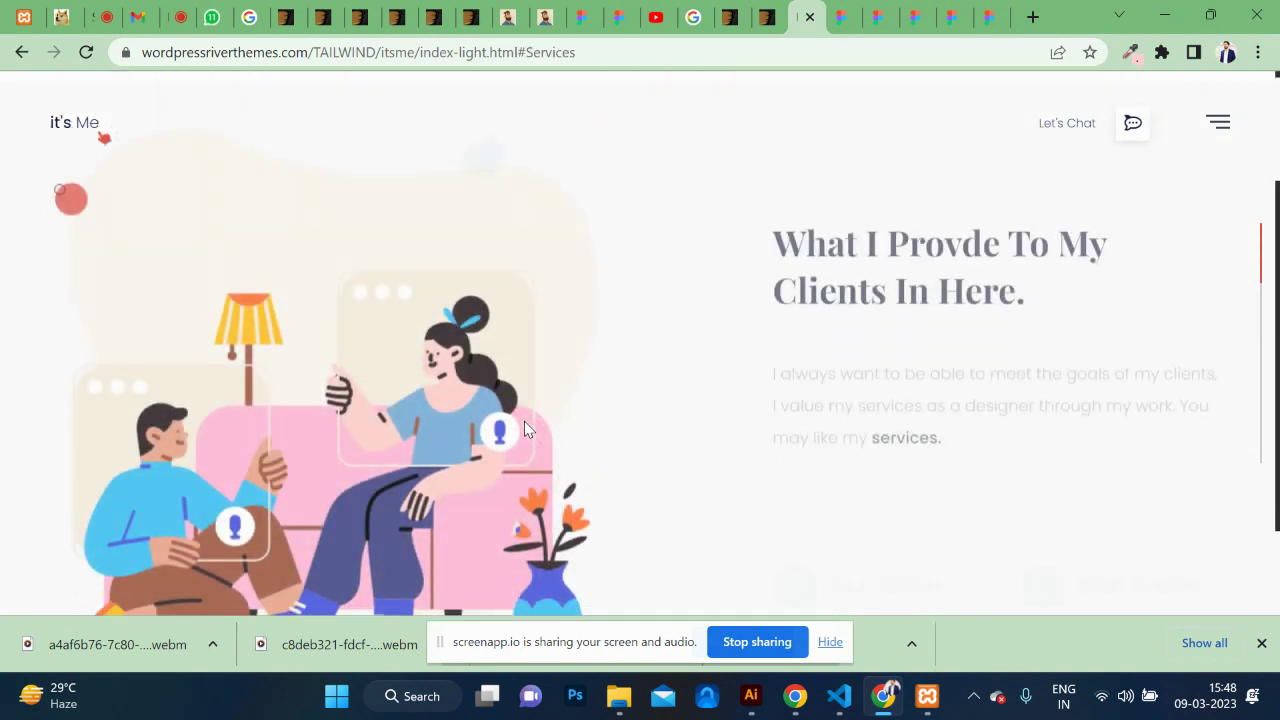
scroll(528, 429, down, 5)
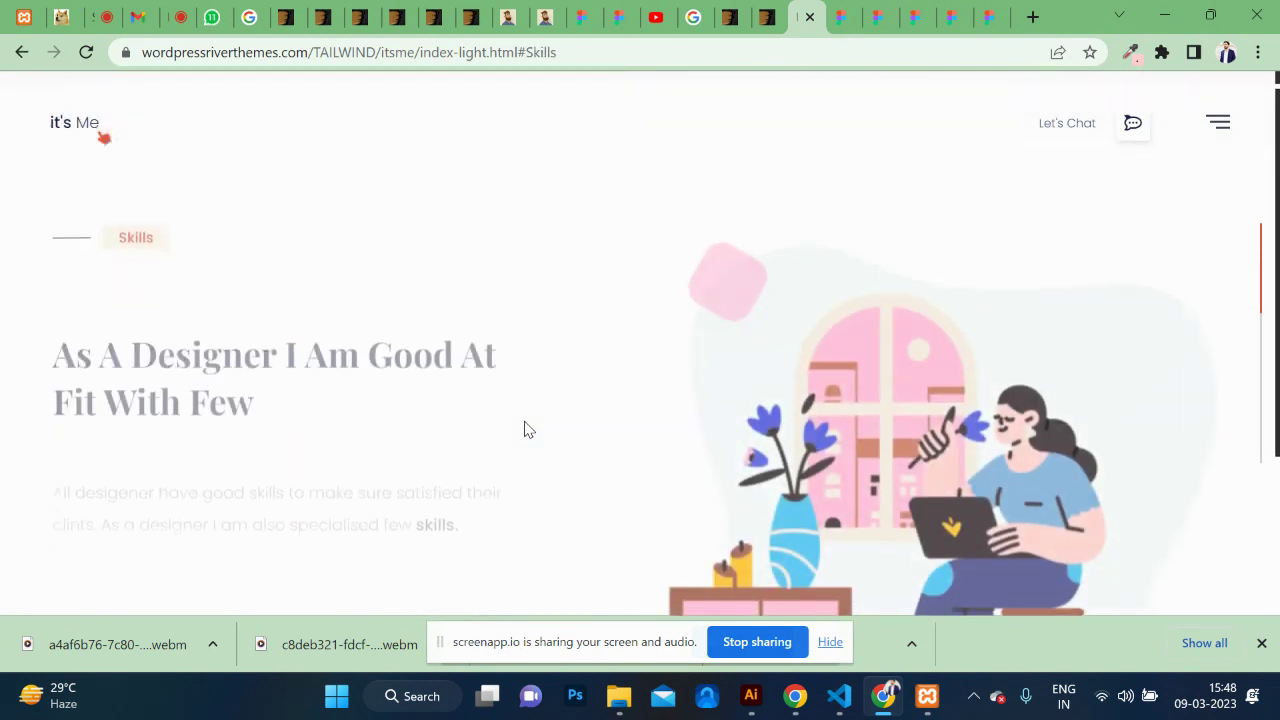
scroll(528, 429, down, 1)
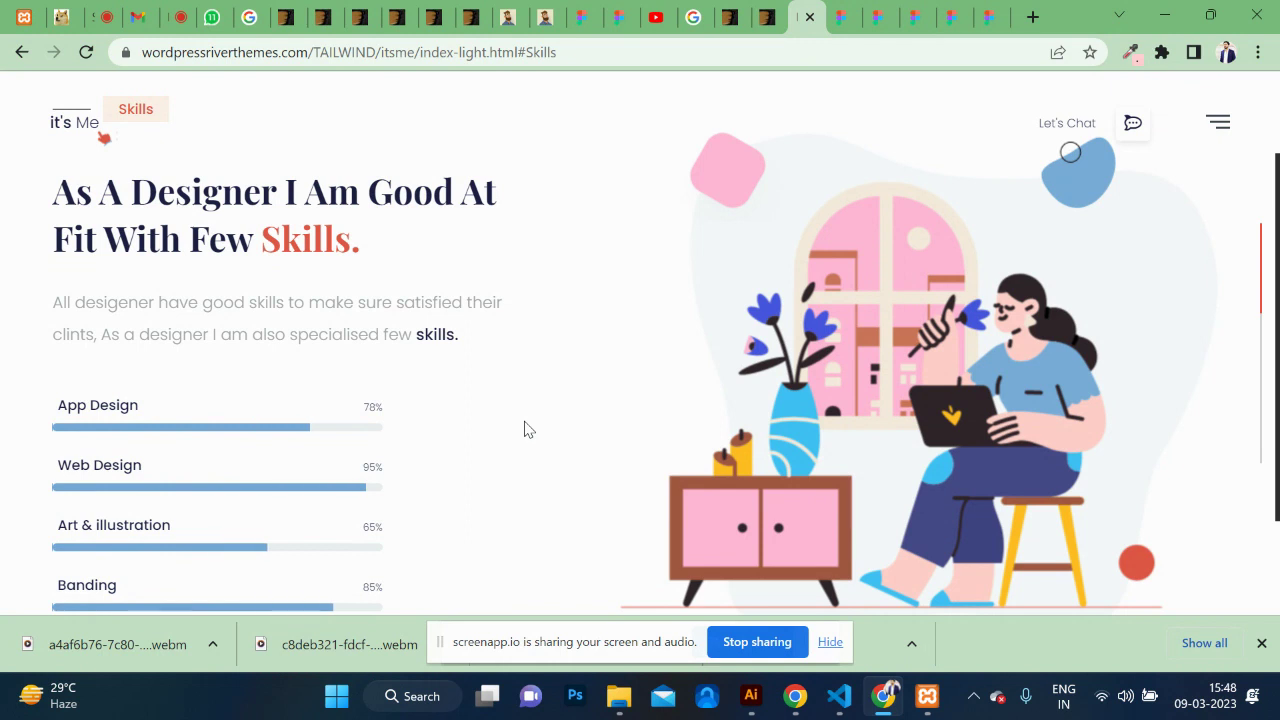
scroll(528, 429, down, 1)
scroll(528, 429, down, 2)
scroll(528, 429, down, 3)
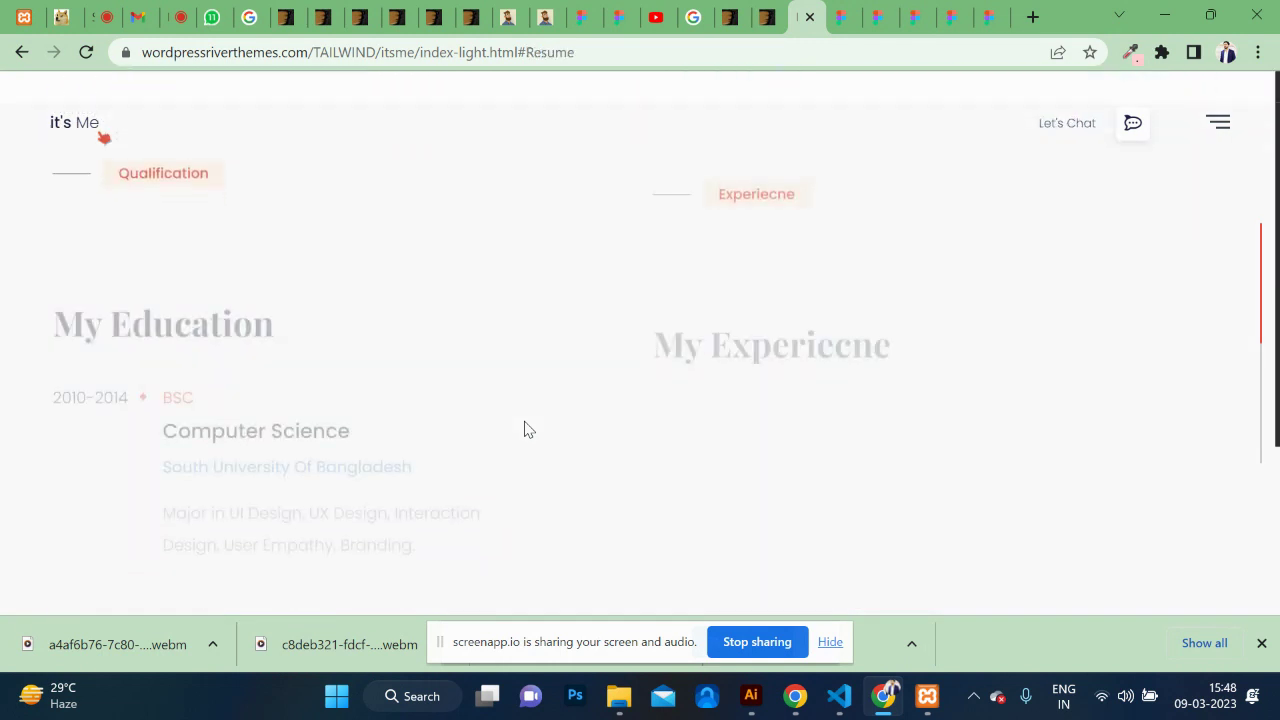
scroll(528, 429, down, 1)
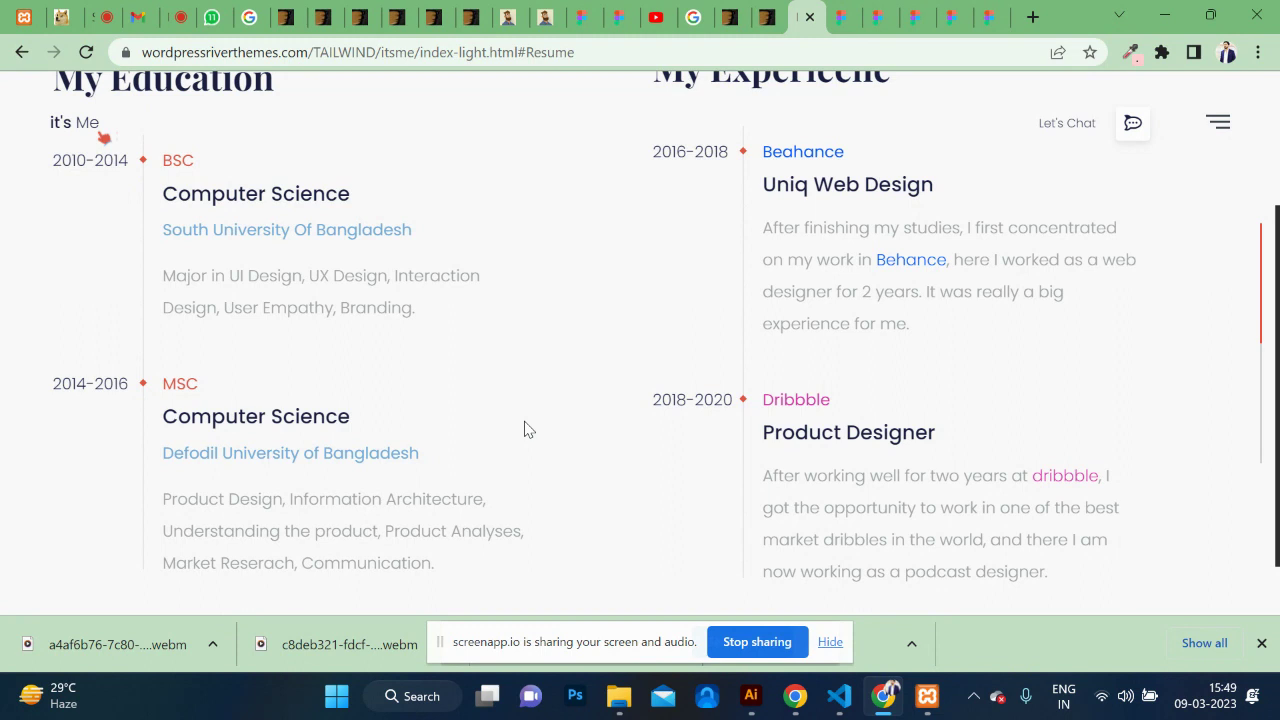
Step: Scroll further through the tools showcase and settle on the Services section
scroll(528, 430, down, 5)
scroll(528, 430, down, 3)
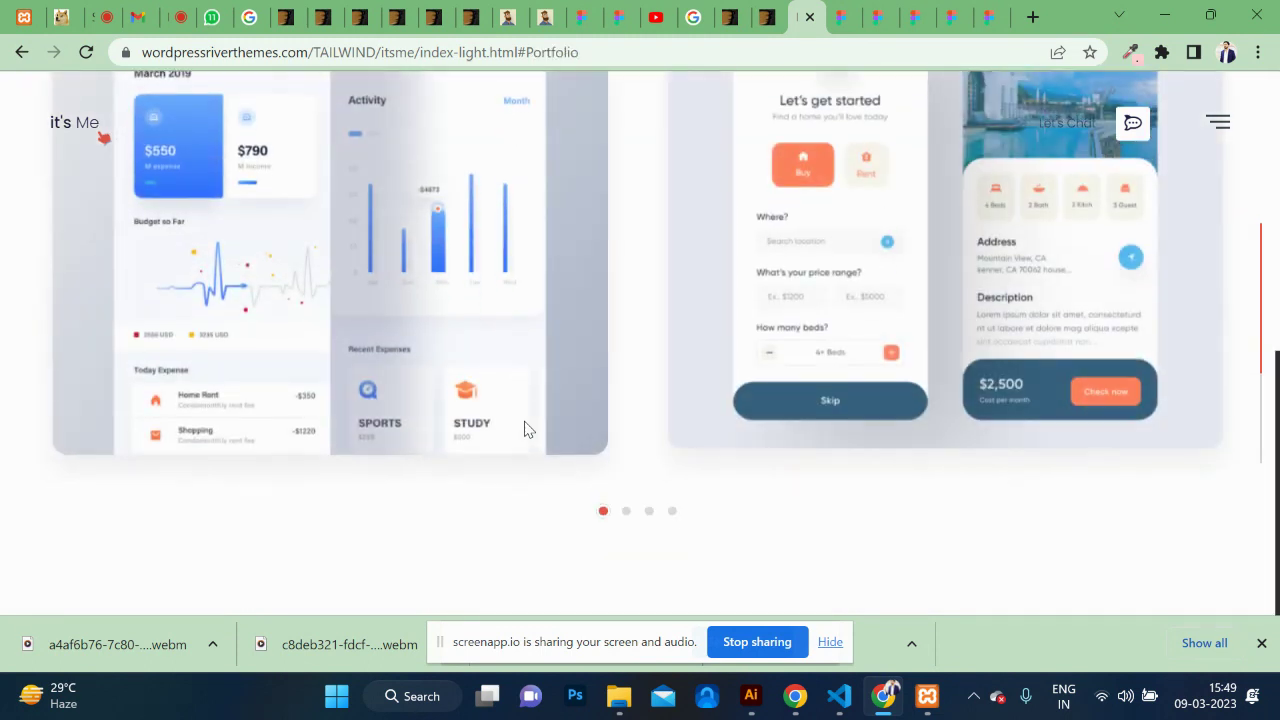
scroll(528, 430, down, 2)
scroll(528, 430, down, 3)
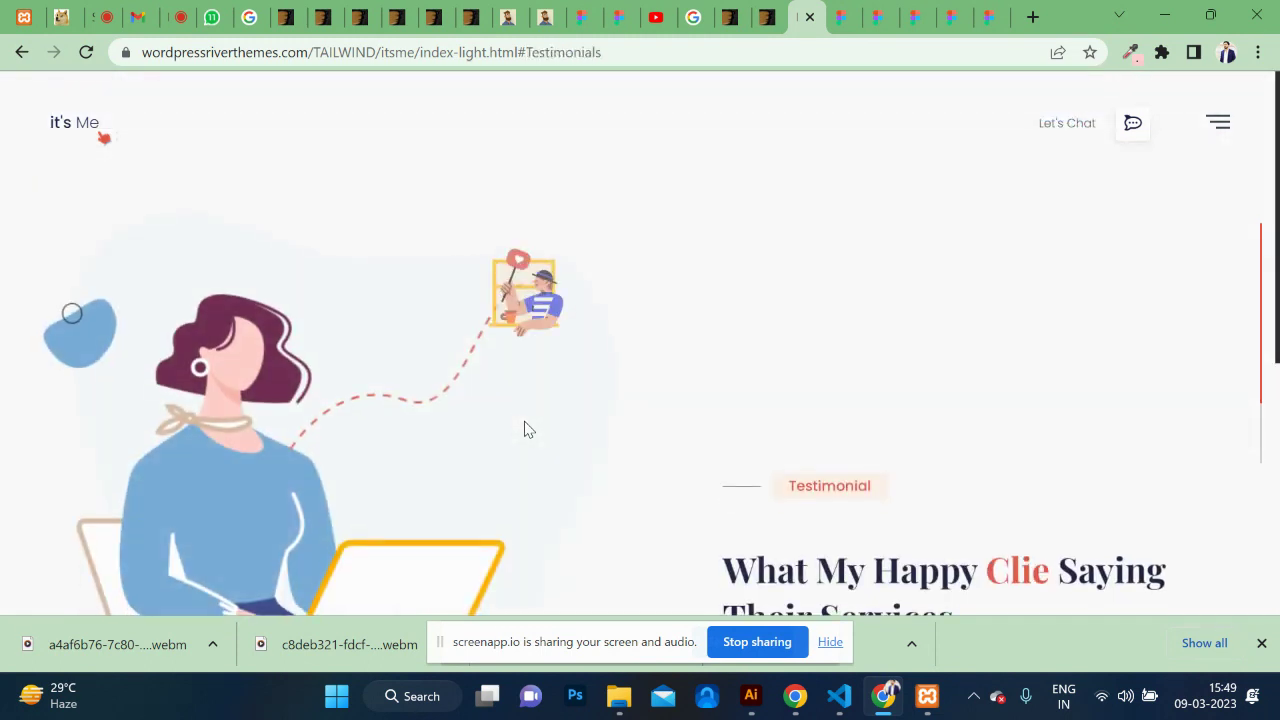
scroll(528, 430, down, 4)
scroll(528, 430, down, 5)
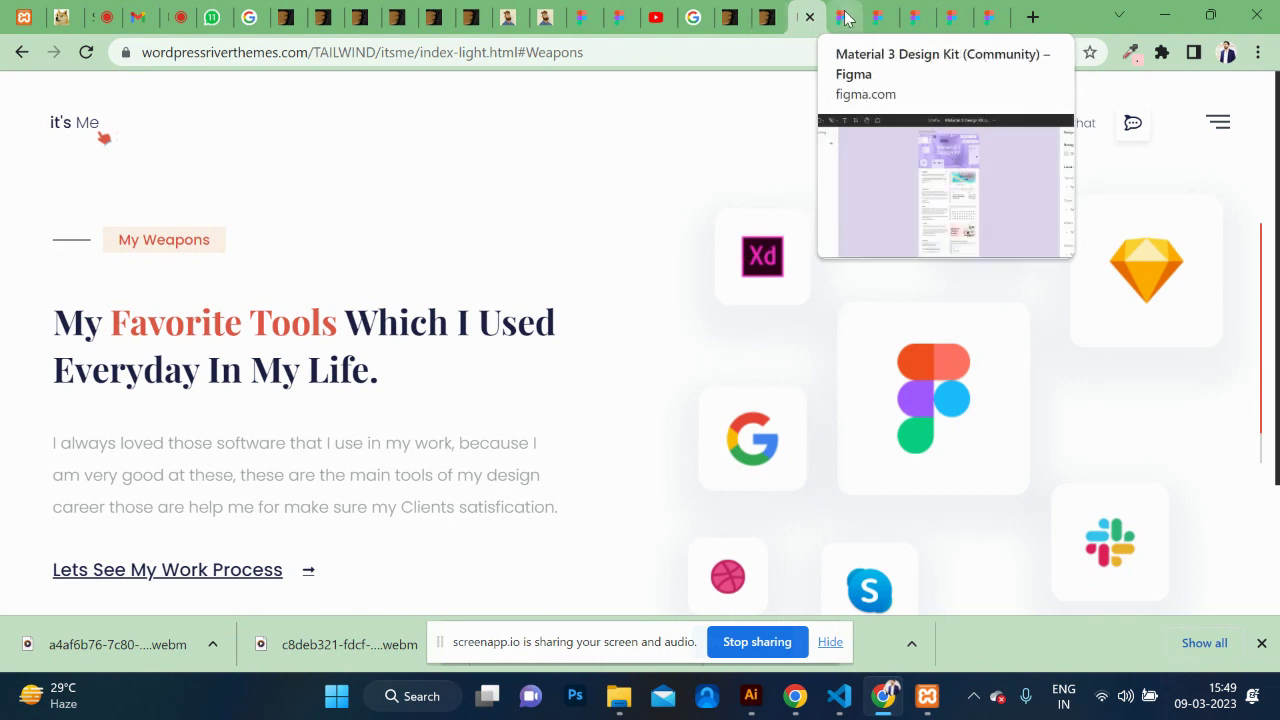
scroll(617, 274, down, 5)
scroll(617, 274, up, 3)
scroll(617, 274, up, 3)
scroll(617, 274, up, 3)
scroll(617, 274, up, 3)
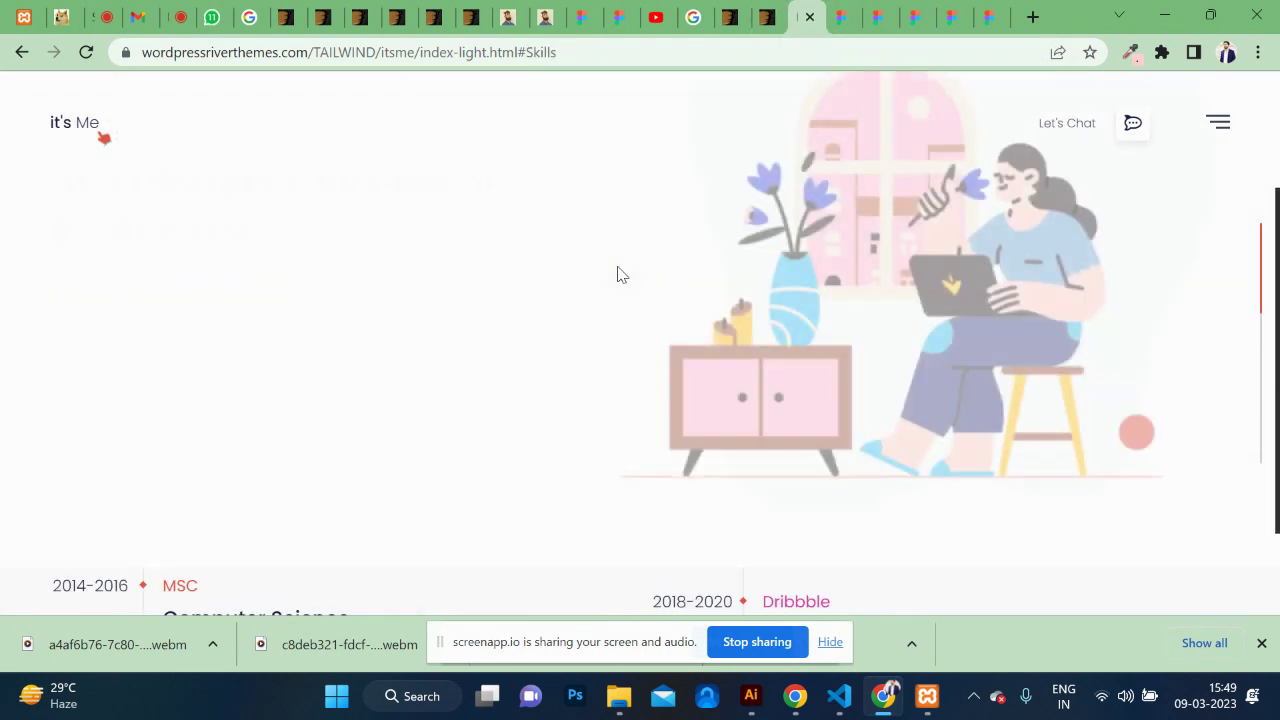
scroll(617, 274, up, 2)
scroll(617, 274, up, 3)
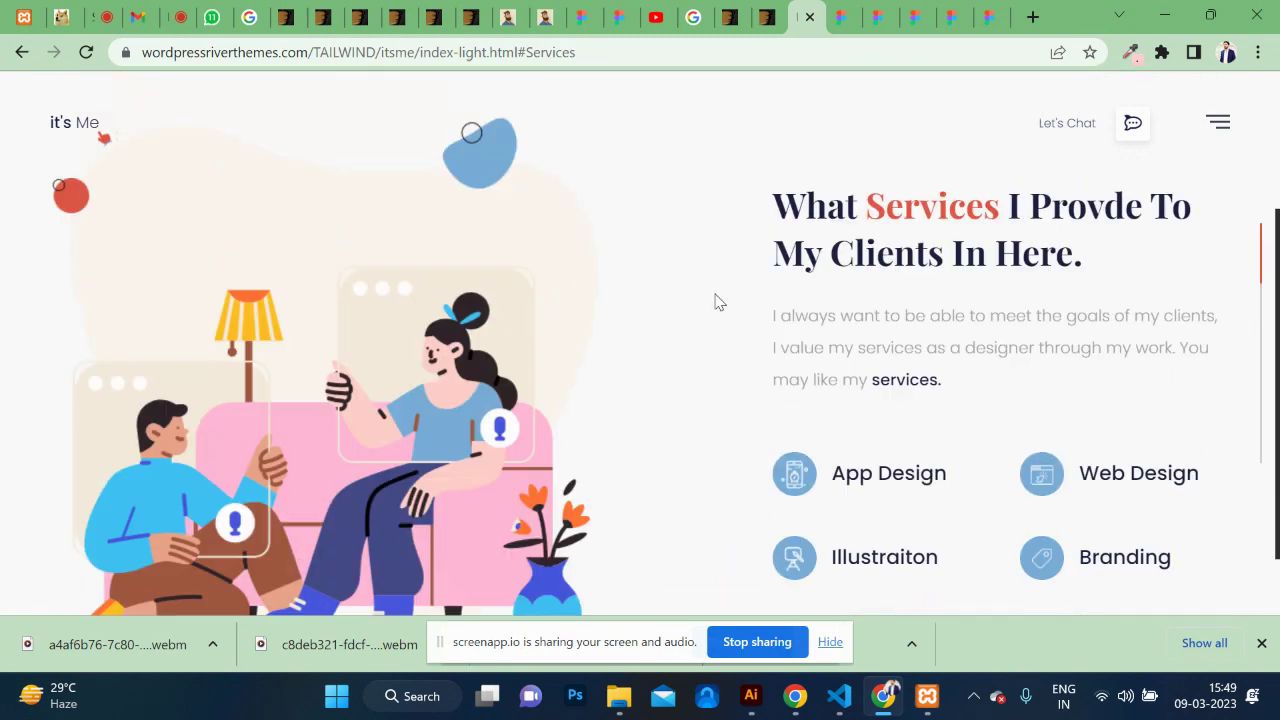
scroll(716, 301, up, 3)
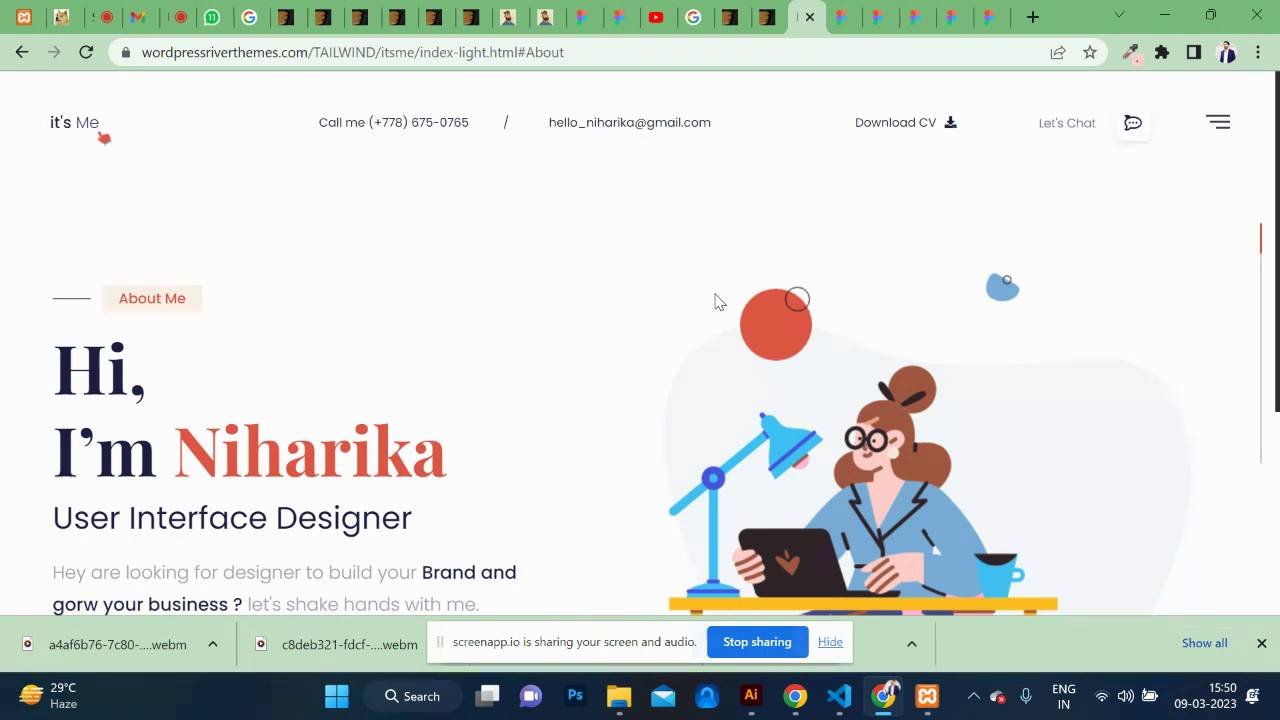
Step: Return to the illustrated templates results and launch the Jugaro eSports template's Live Preview
click(767, 17)
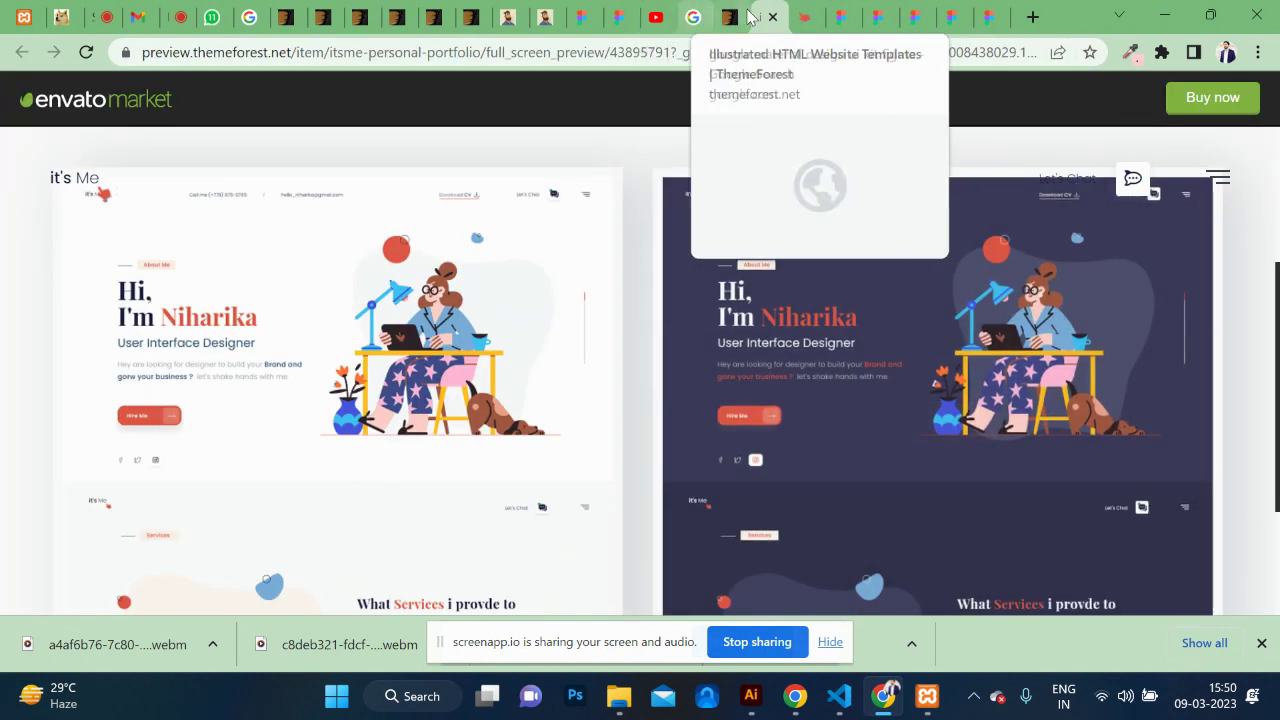
click(733, 17)
scroll(643, 366, down, 4)
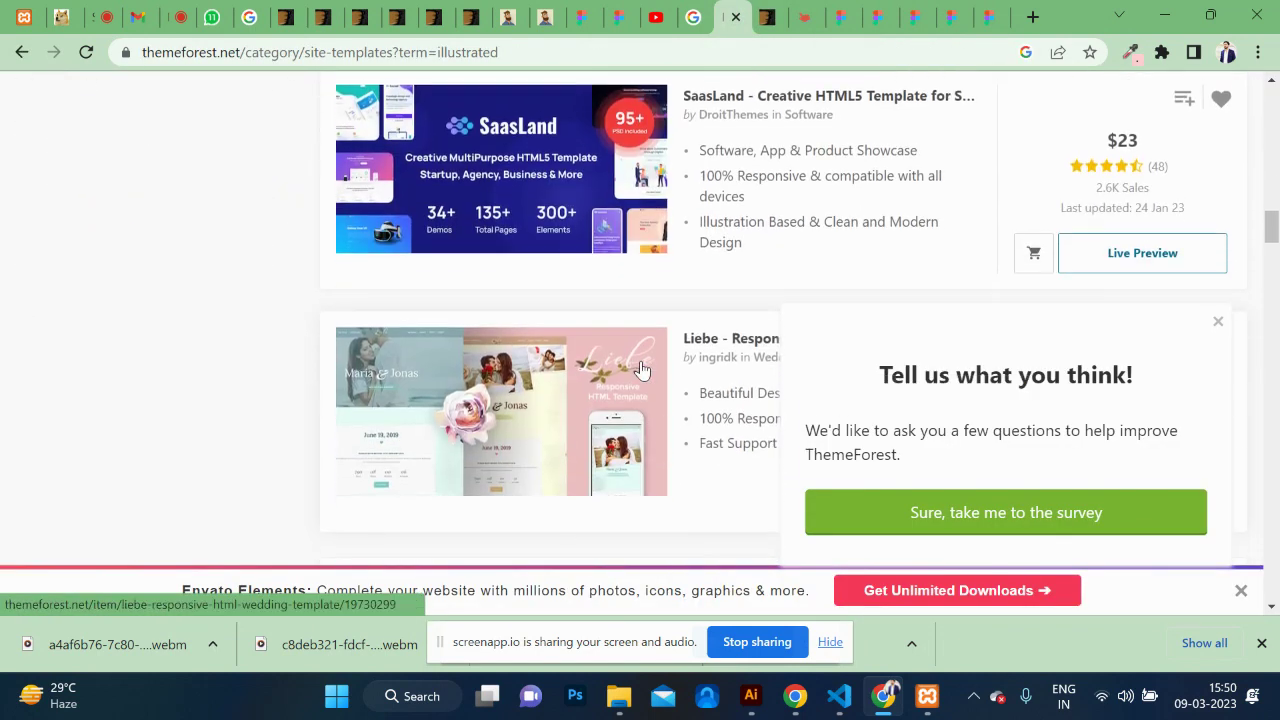
scroll(643, 368, down, 2)
scroll(643, 368, down, 1)
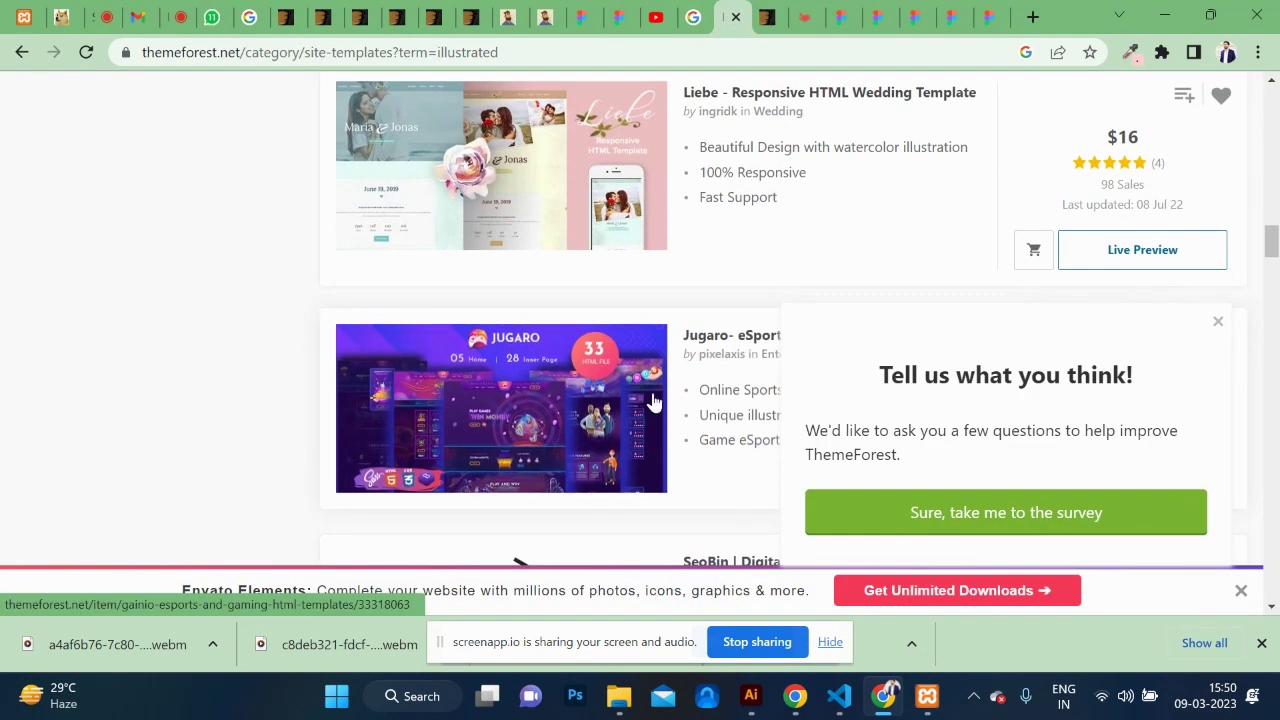
scroll(653, 402, down, 3)
scroll(653, 402, down, 1)
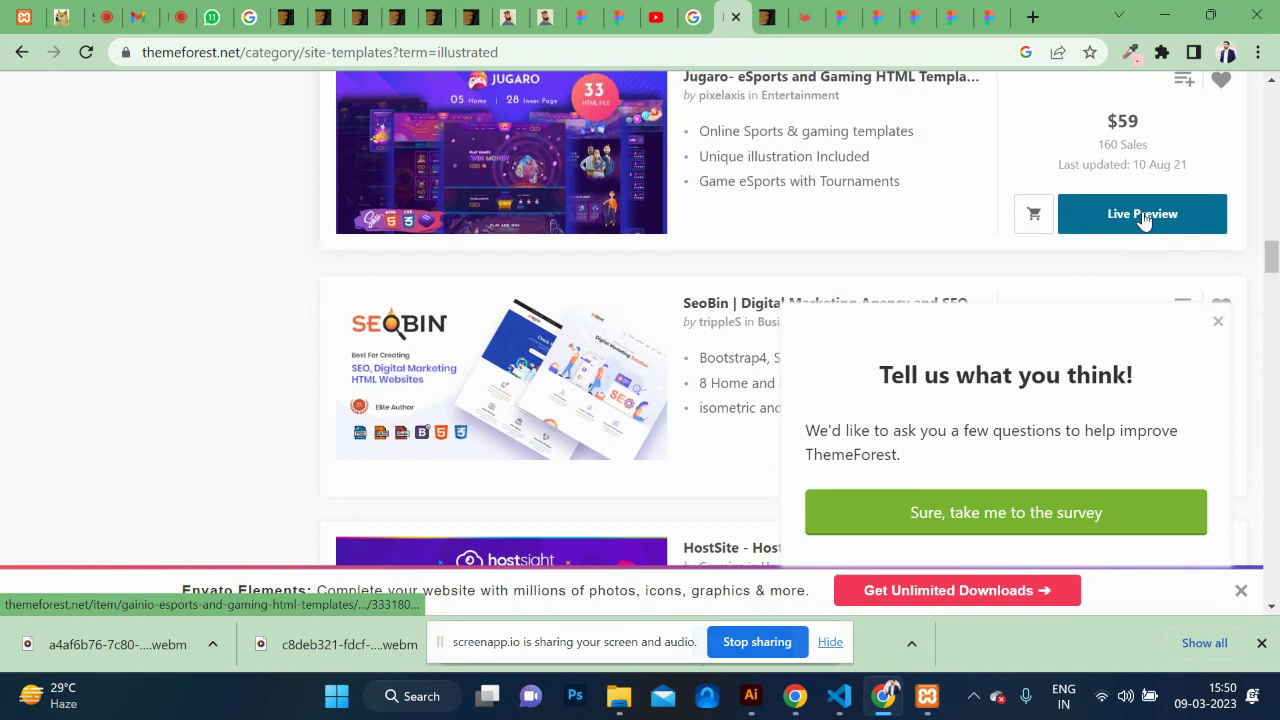
click(1143, 215)
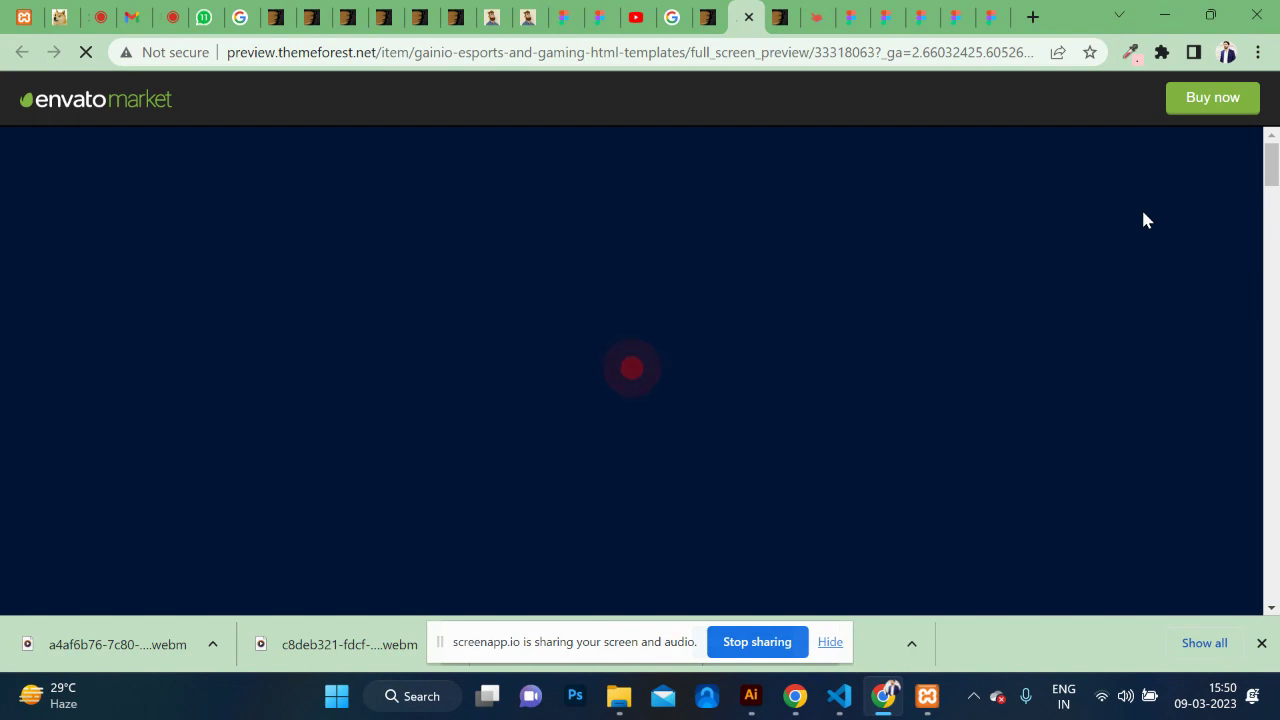
Step: Scroll the Jugaro preview down to Stunning Demo and open the Home 01 demo
scroll(1144, 214, down, 2)
scroll(1144, 214, down, 2)
scroll(1146, 220, down, 2)
scroll(1146, 220, down, 2)
scroll(1146, 220, down, 2)
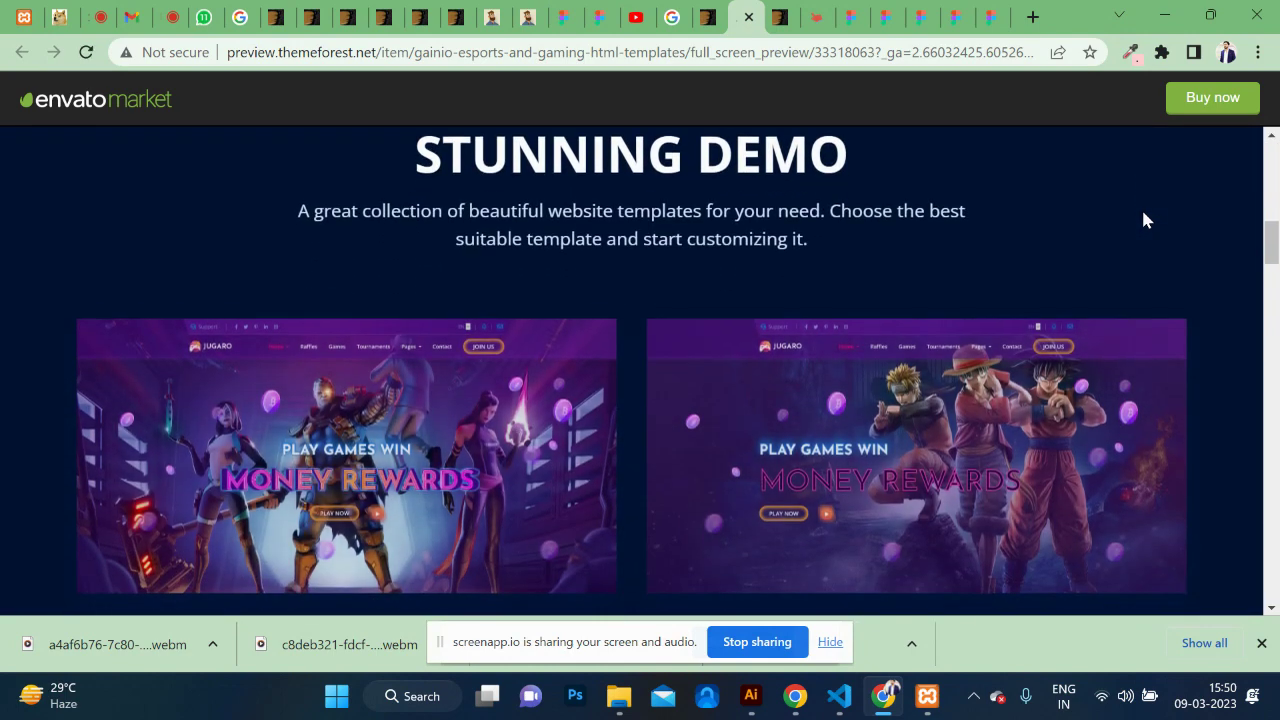
mouse_move(347, 456)
click(412, 446)
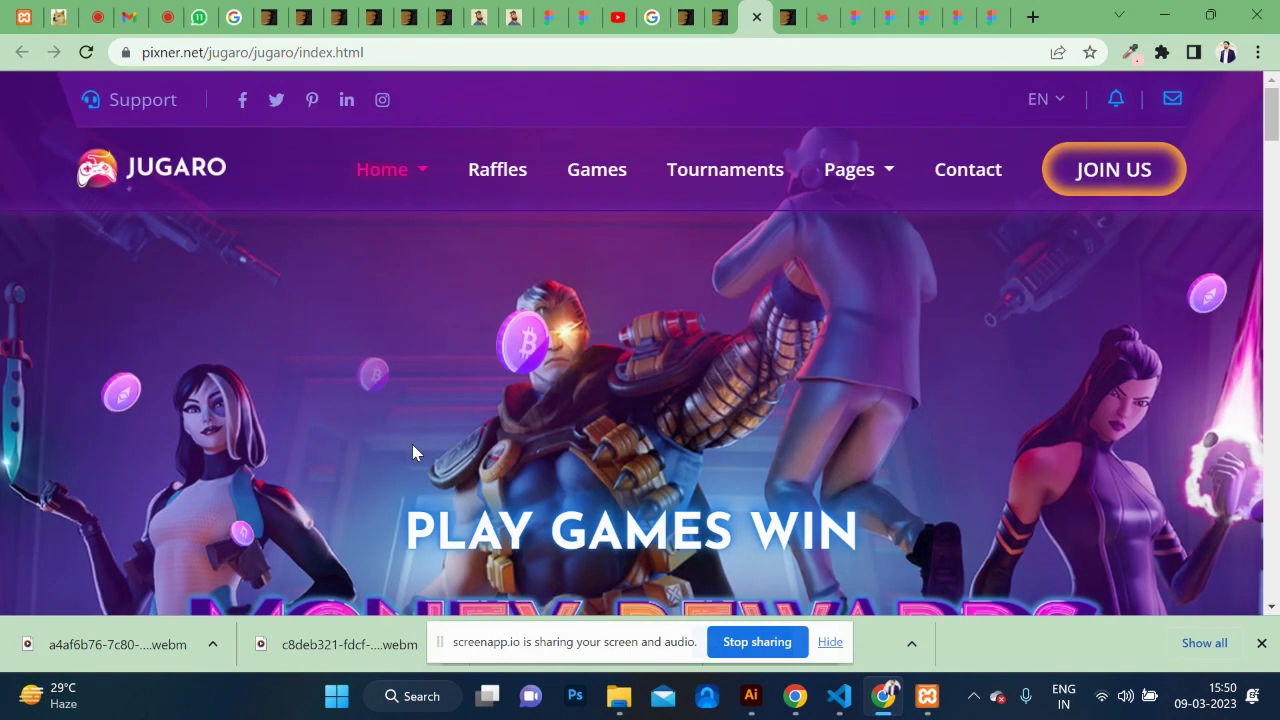
Step: Scroll through the Home 01 page's sections
scroll(320, 420, down, 1)
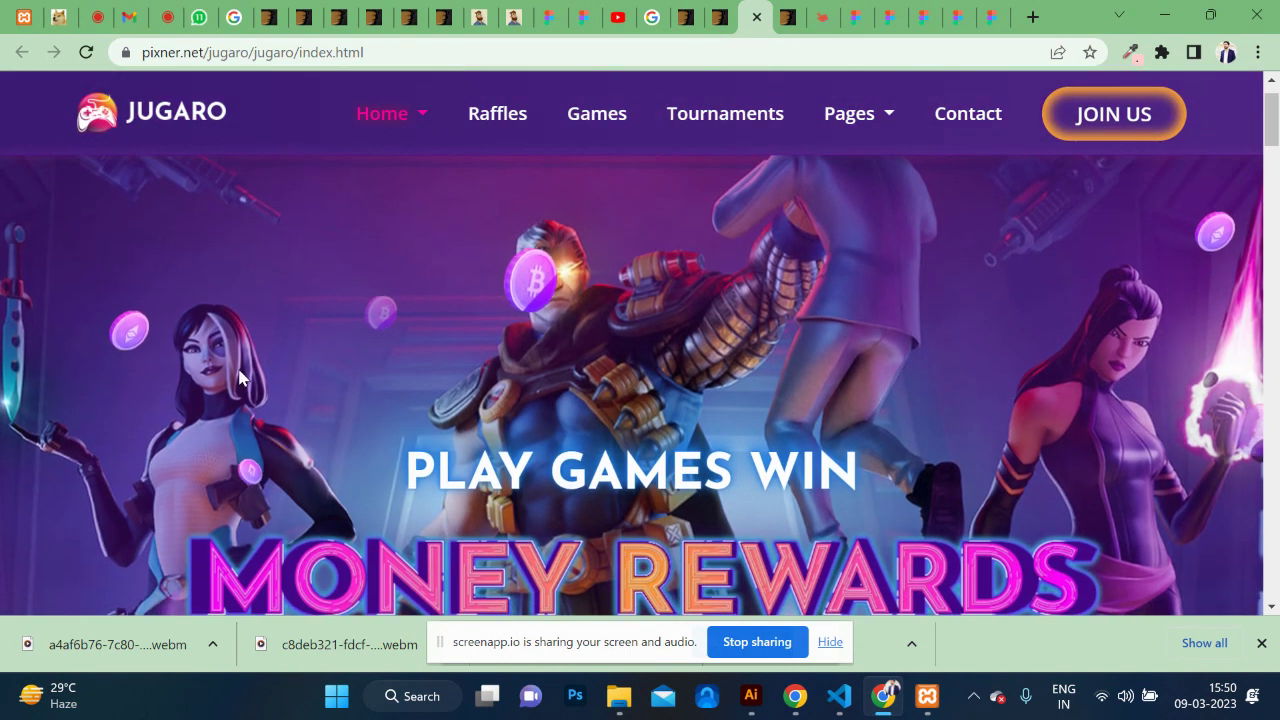
scroll(333, 425, down, 2)
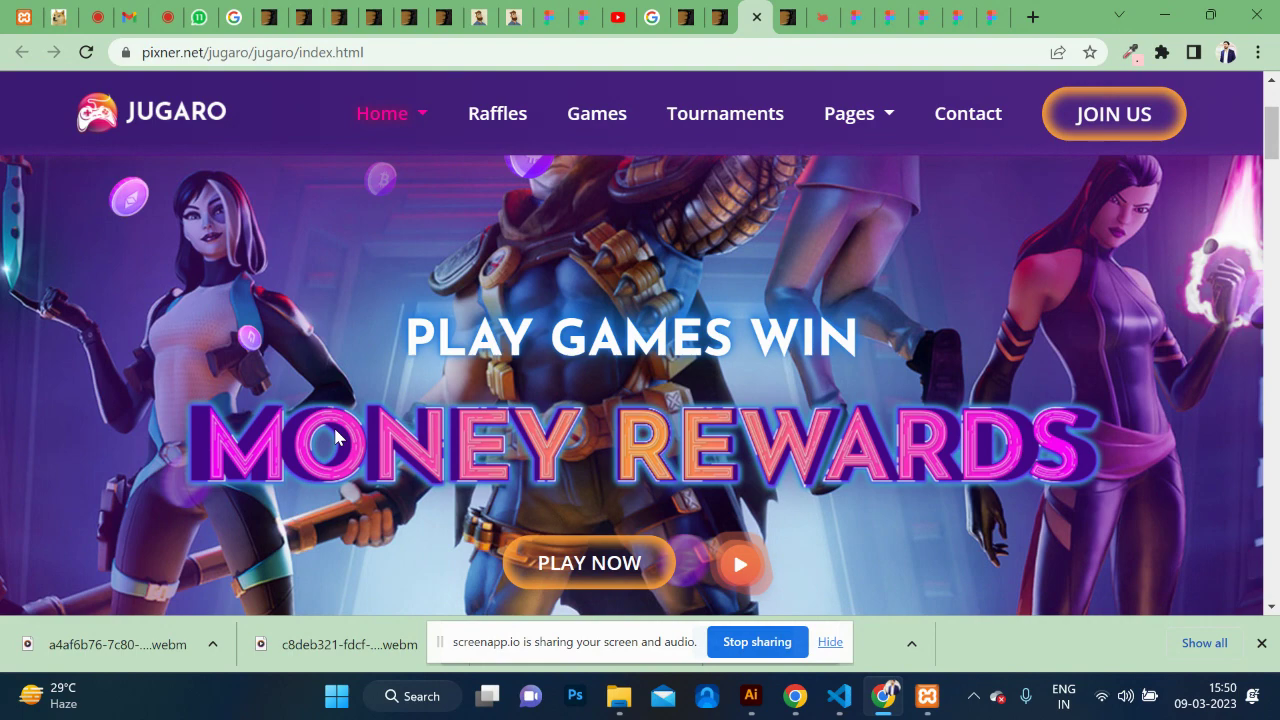
scroll(335, 437, down, 2)
scroll(335, 437, down, 2)
scroll(335, 437, down, 2)
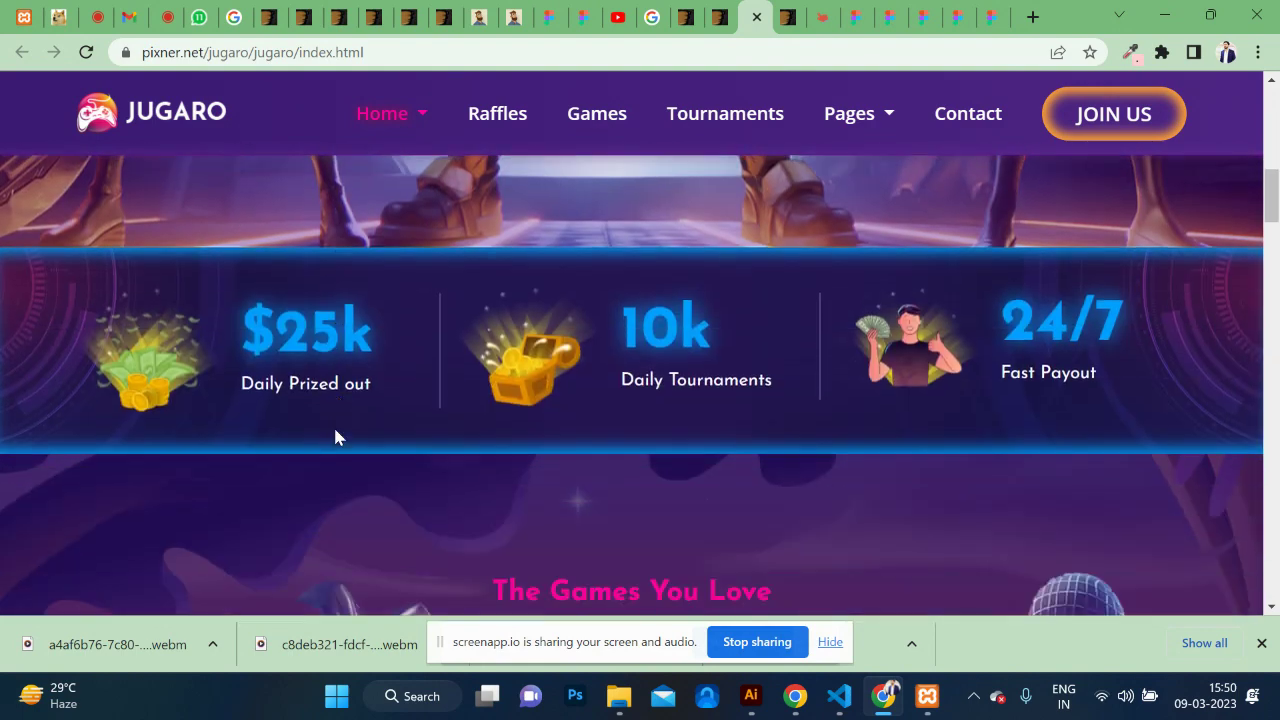
scroll(335, 437, down, 1)
scroll(335, 437, down, 1)
scroll(335, 437, down, 1)
scroll(335, 437, down, 2)
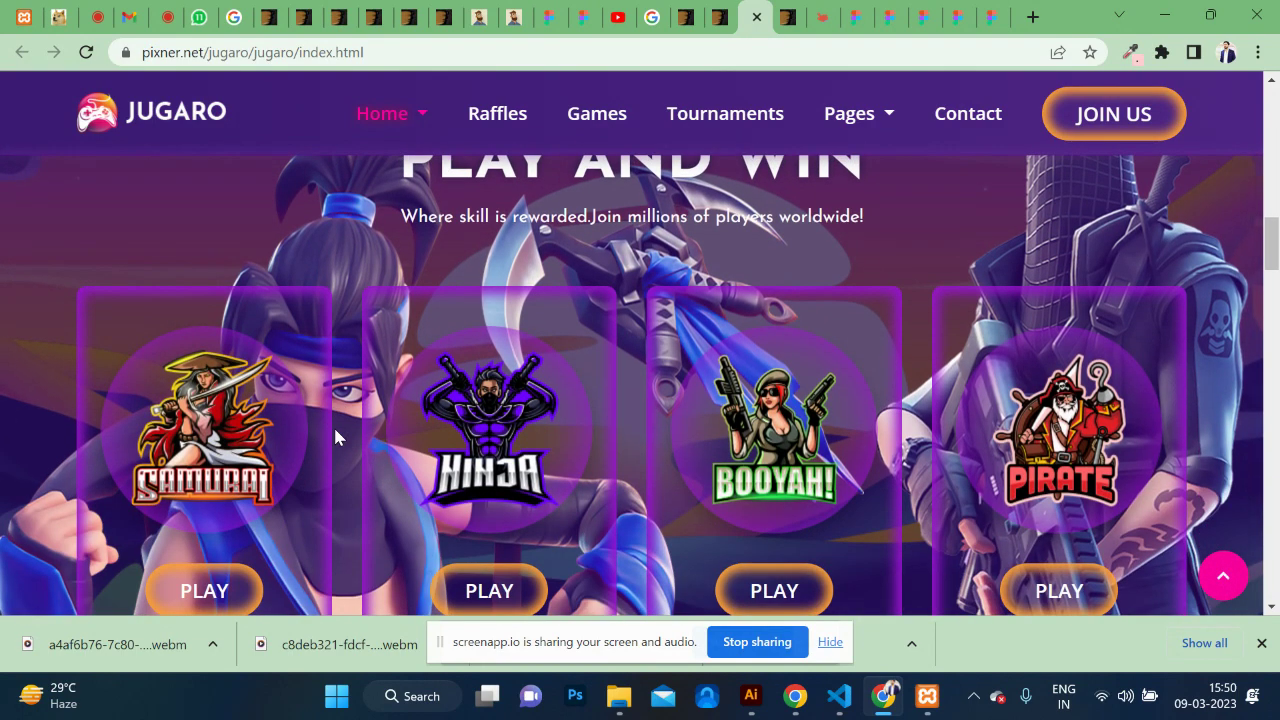
scroll(291, 490, down, 1)
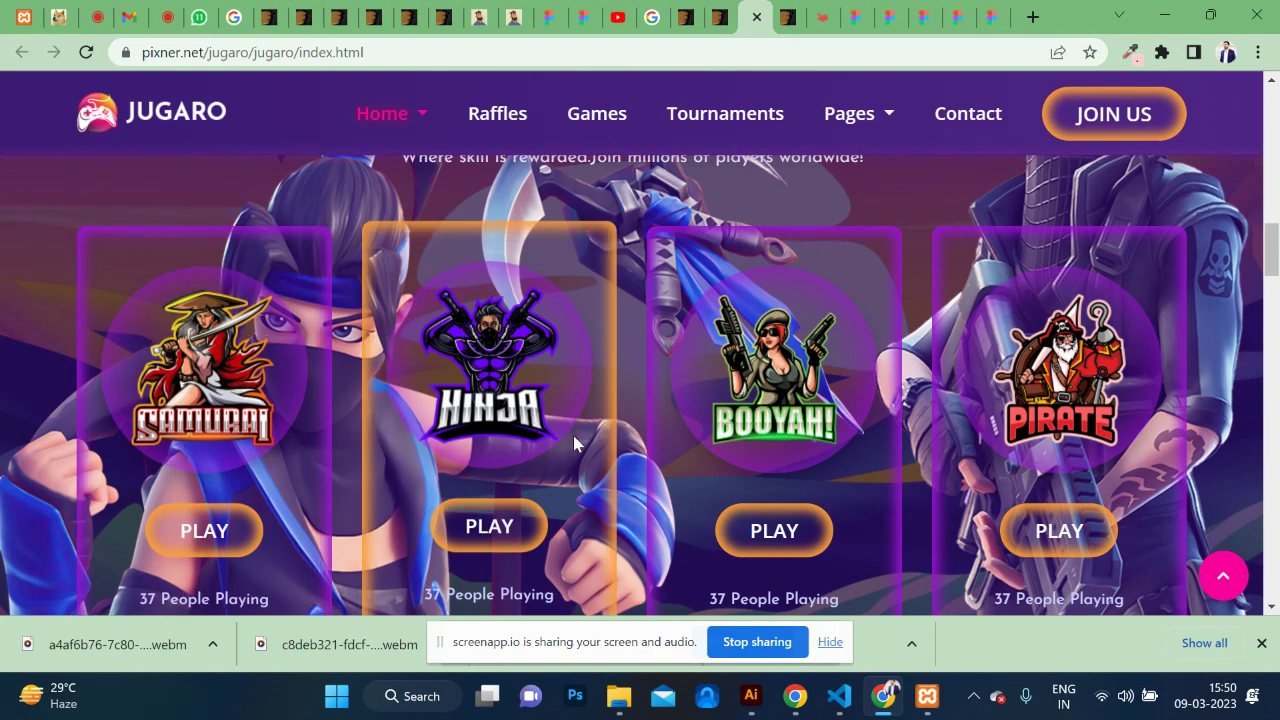
scroll(760, 428, down, 1)
scroll(760, 428, down, 1)
scroll(760, 430, down, 2)
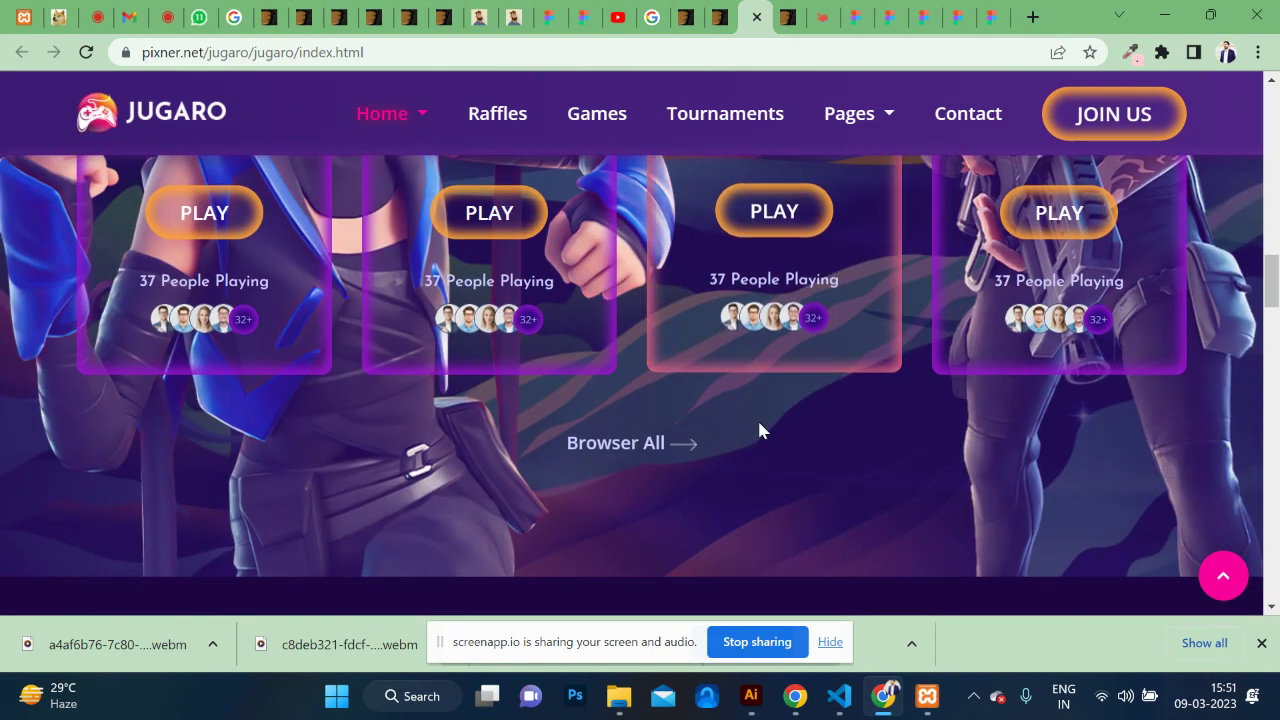
scroll(1008, 280, up, 3)
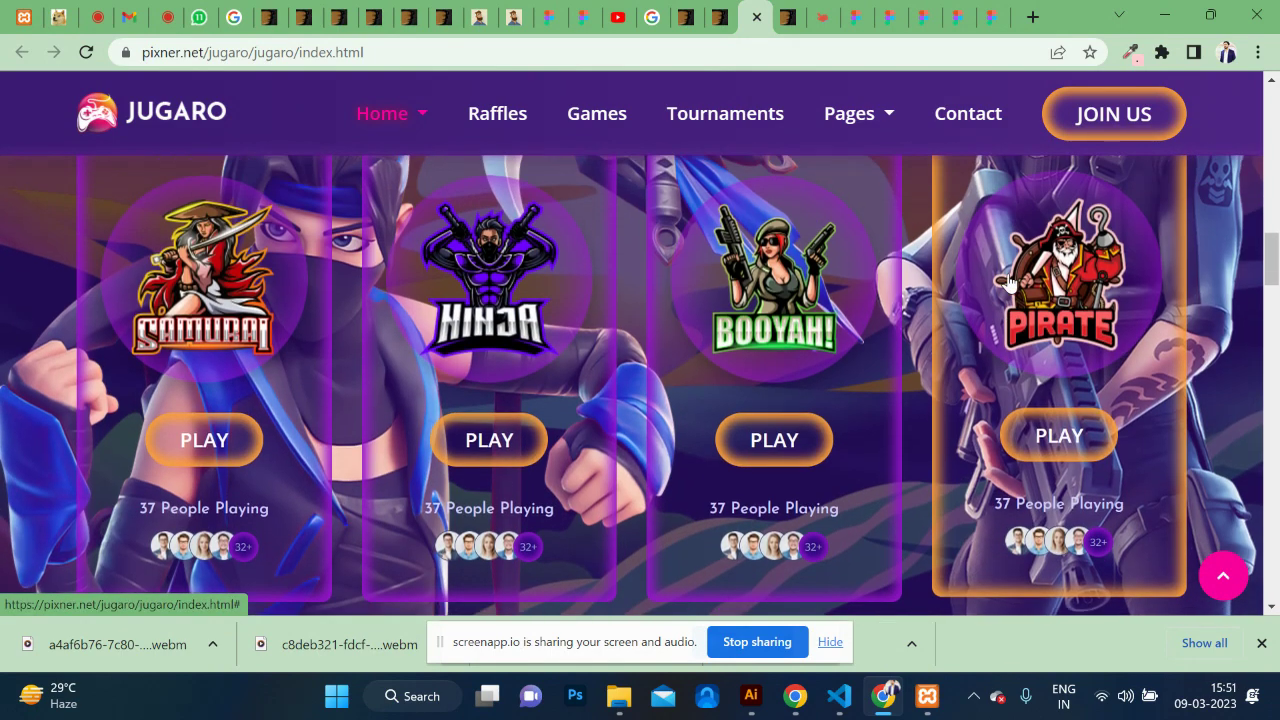
scroll(1008, 280, up, 1)
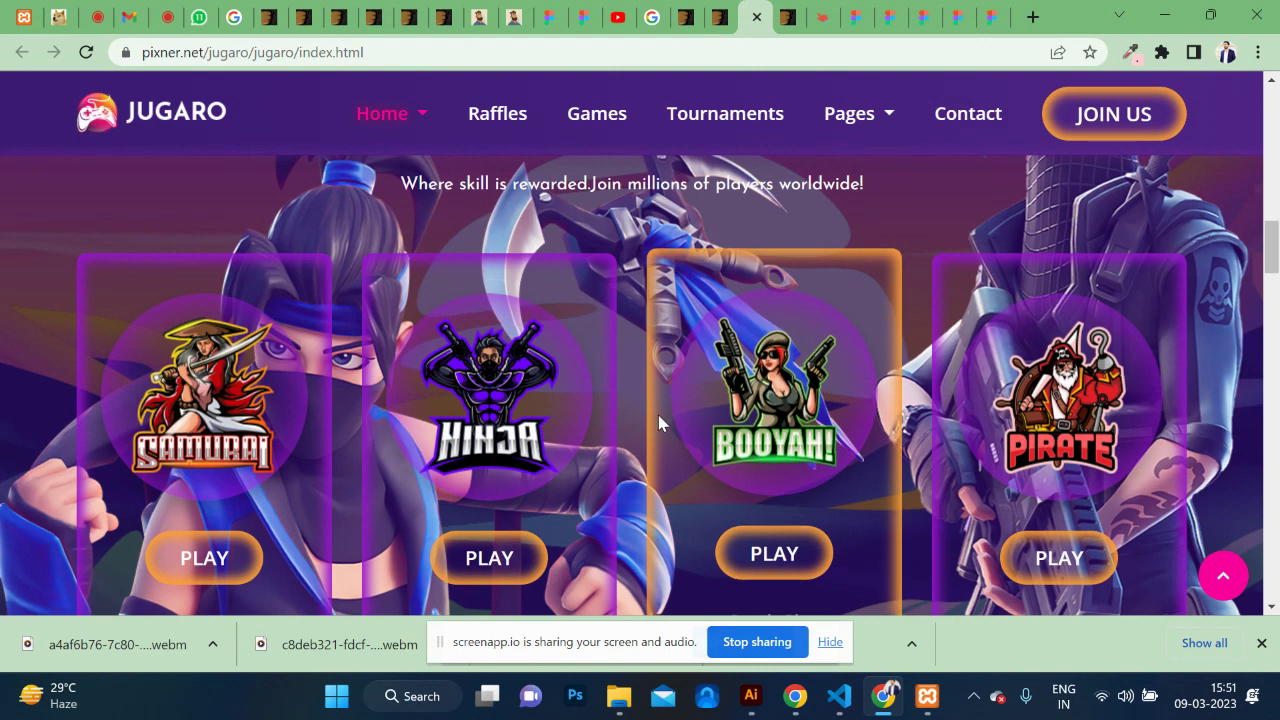
Step: Browse the rest of the page, then bring up page options on the header
scroll(658, 422, down, 2)
scroll(658, 422, down, 1)
scroll(658, 422, down, 2)
scroll(658, 422, down, 1)
scroll(658, 422, down, 3)
scroll(658, 422, down, 3)
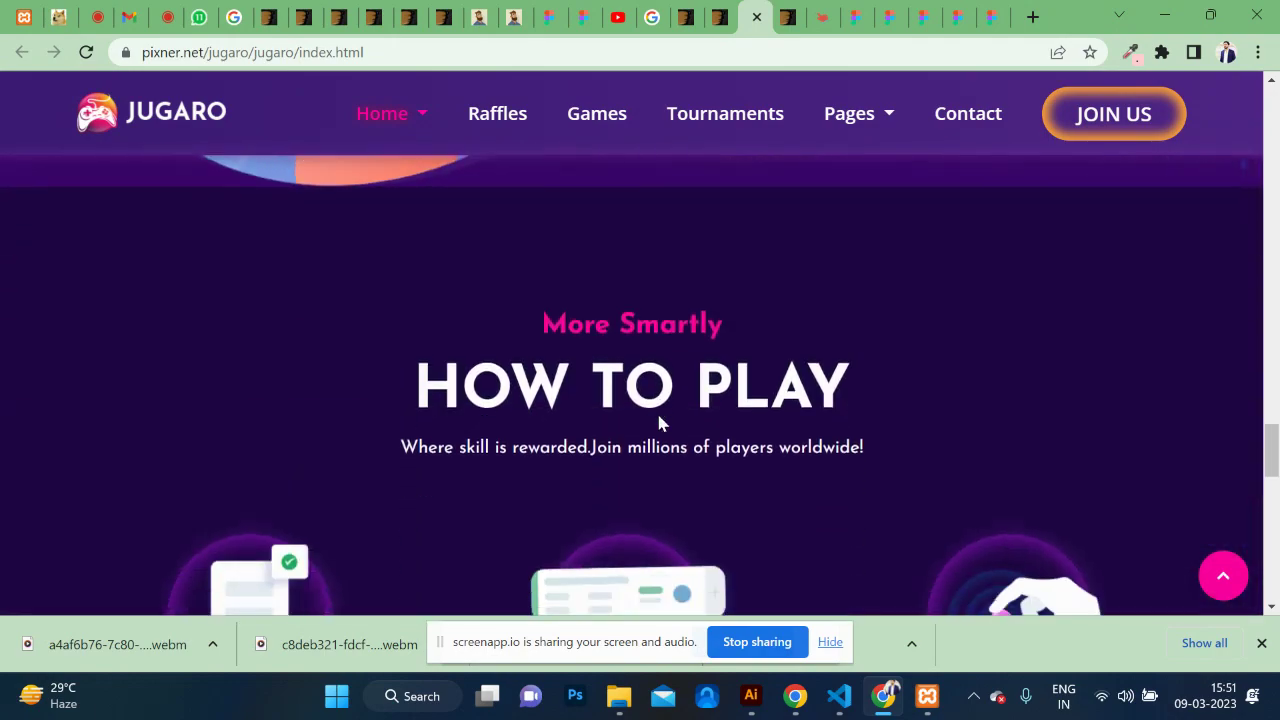
scroll(658, 422, down, 3)
scroll(658, 422, down, 3)
scroll(659, 416, up, 3)
scroll(659, 416, up, 3)
scroll(659, 416, up, 3)
scroll(659, 423, up, 5)
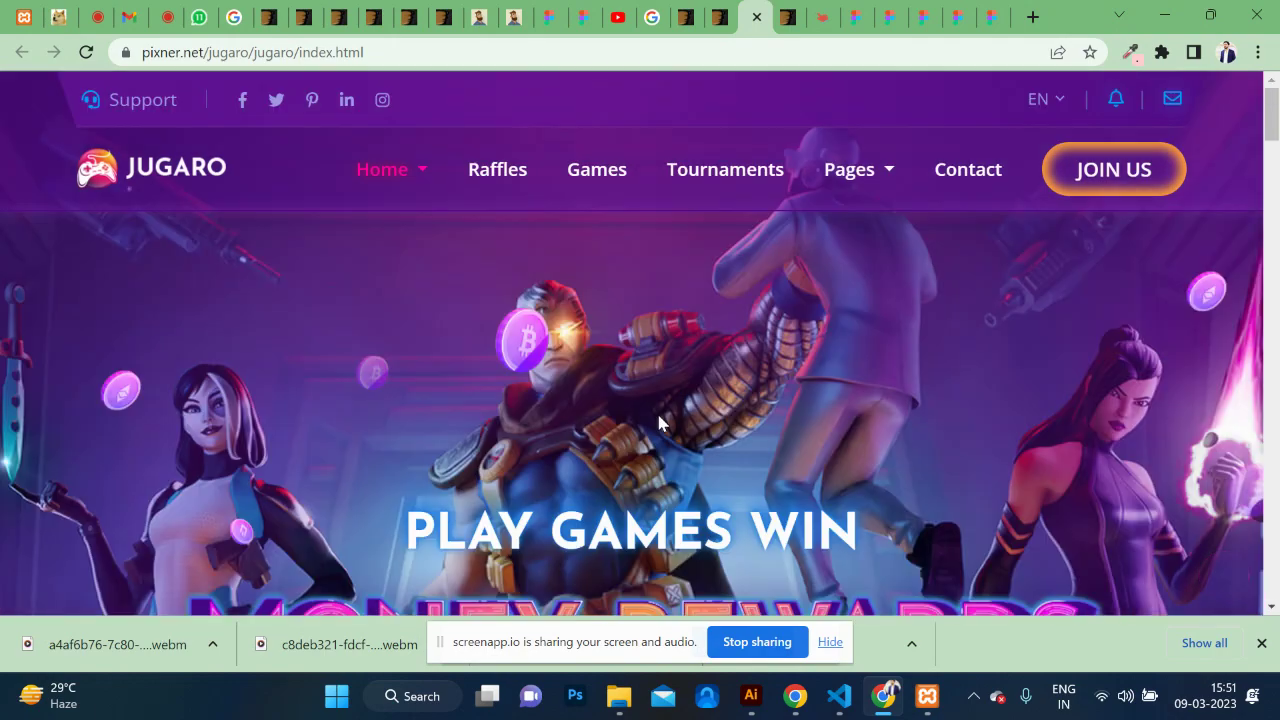
scroll(659, 423, down, 4)
scroll(659, 423, up, 3)
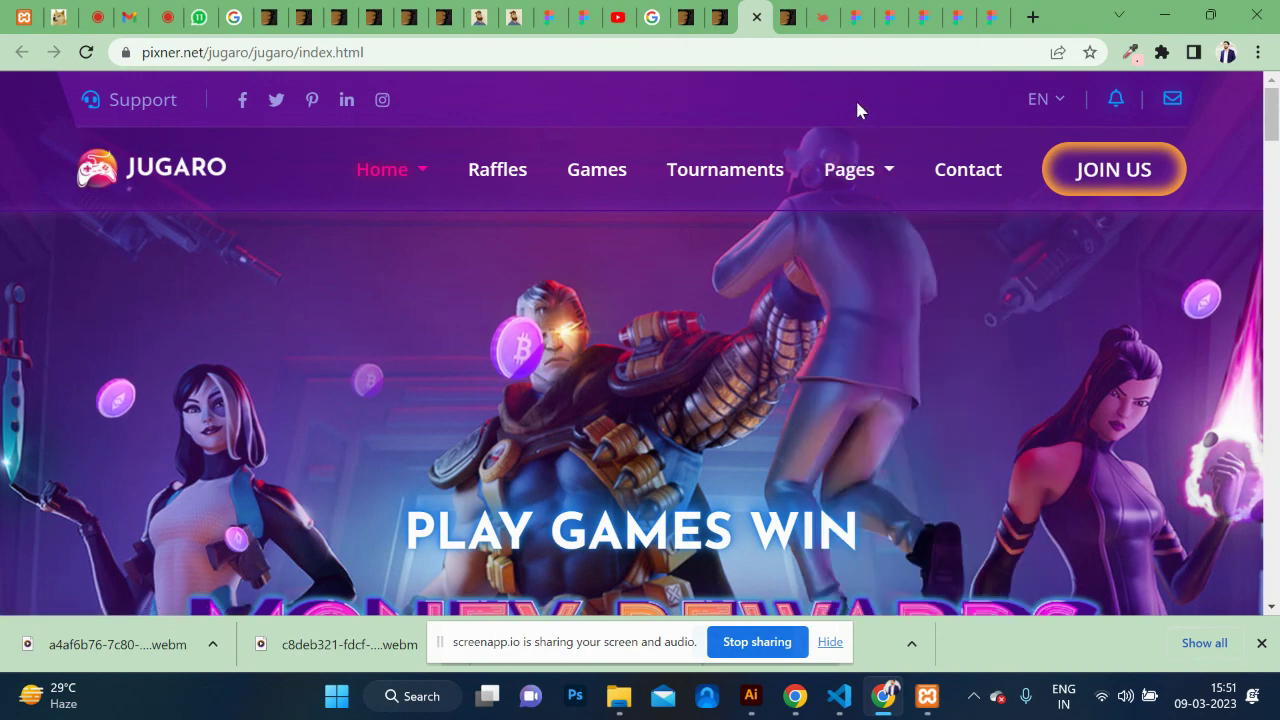
right_click(856, 101)
Step: Inspect the support bar's div.content and trial a half-transparent black first gradient stop, then cancel
click(980, 462)
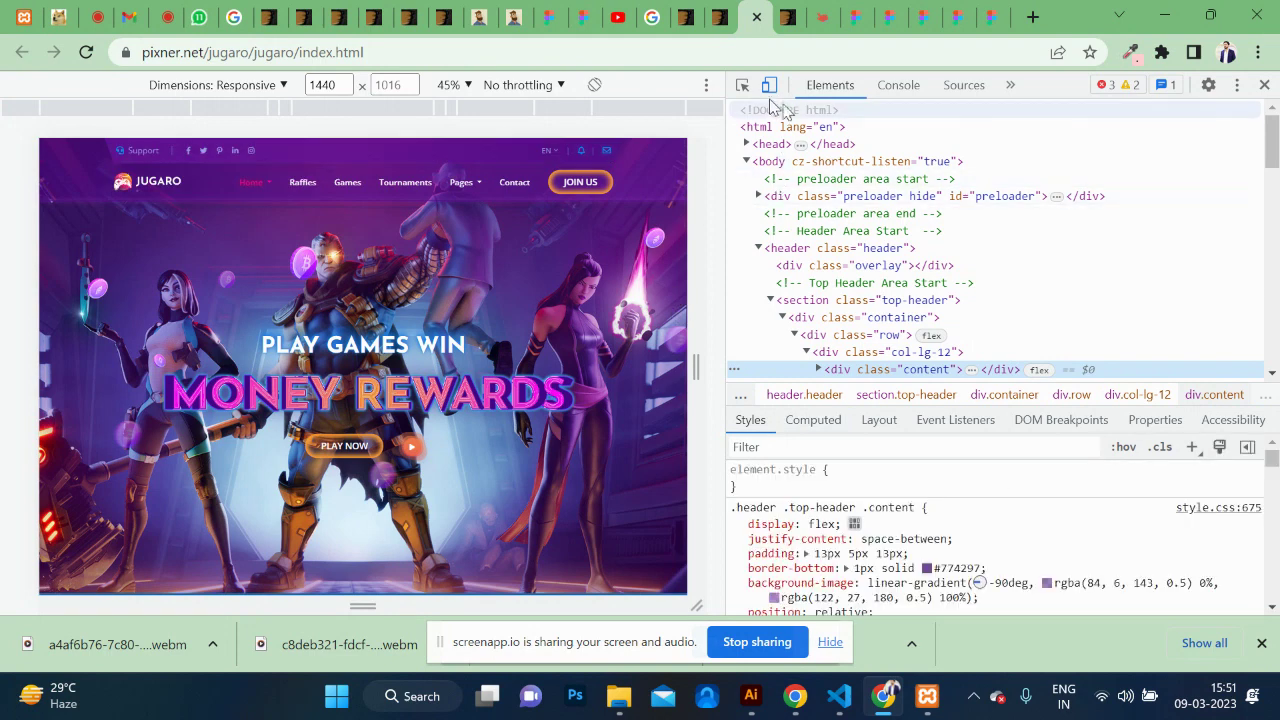
click(742, 85)
mouse_move(1046, 585)
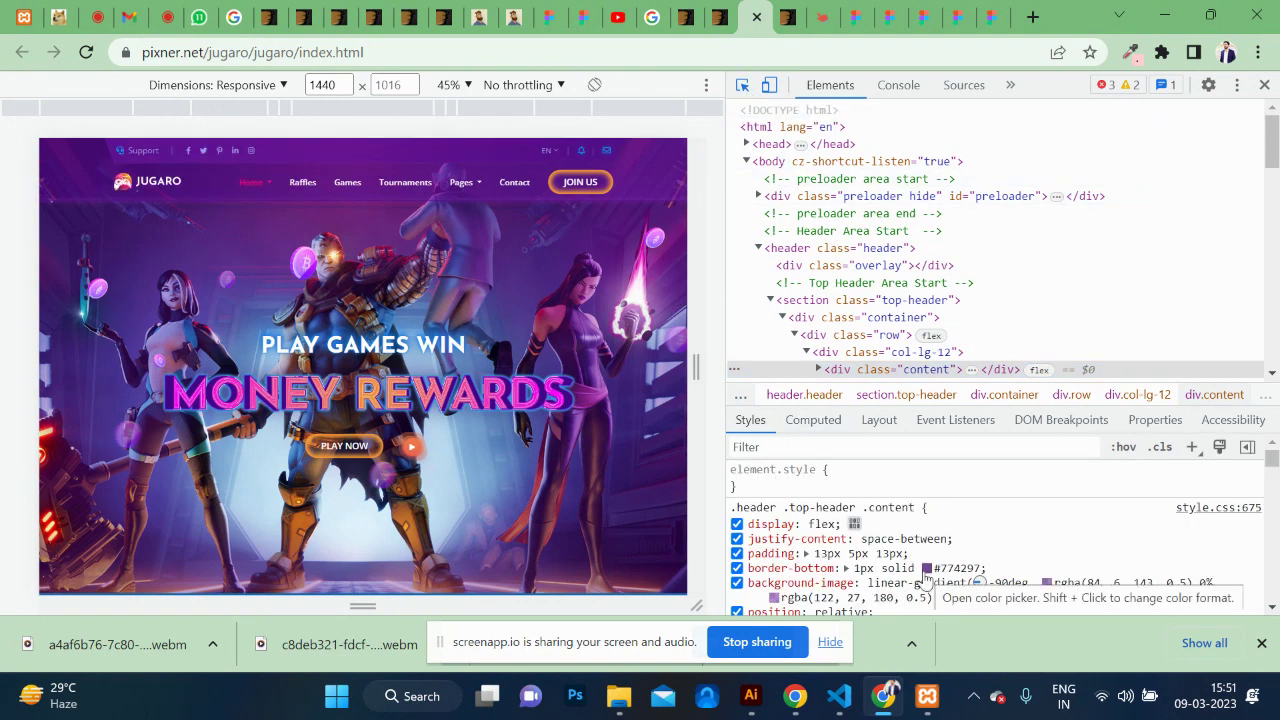
mouse_move(900, 583)
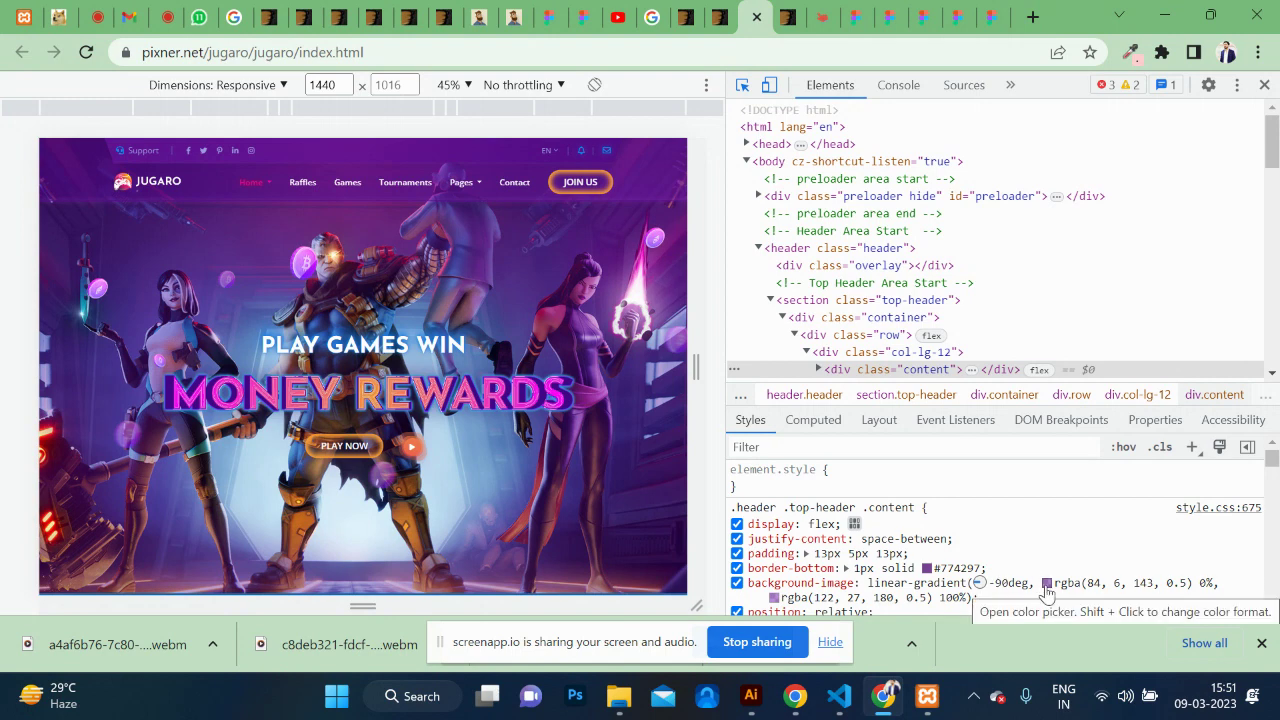
click(1046, 583)
drag(1049, 300, 1037, 393)
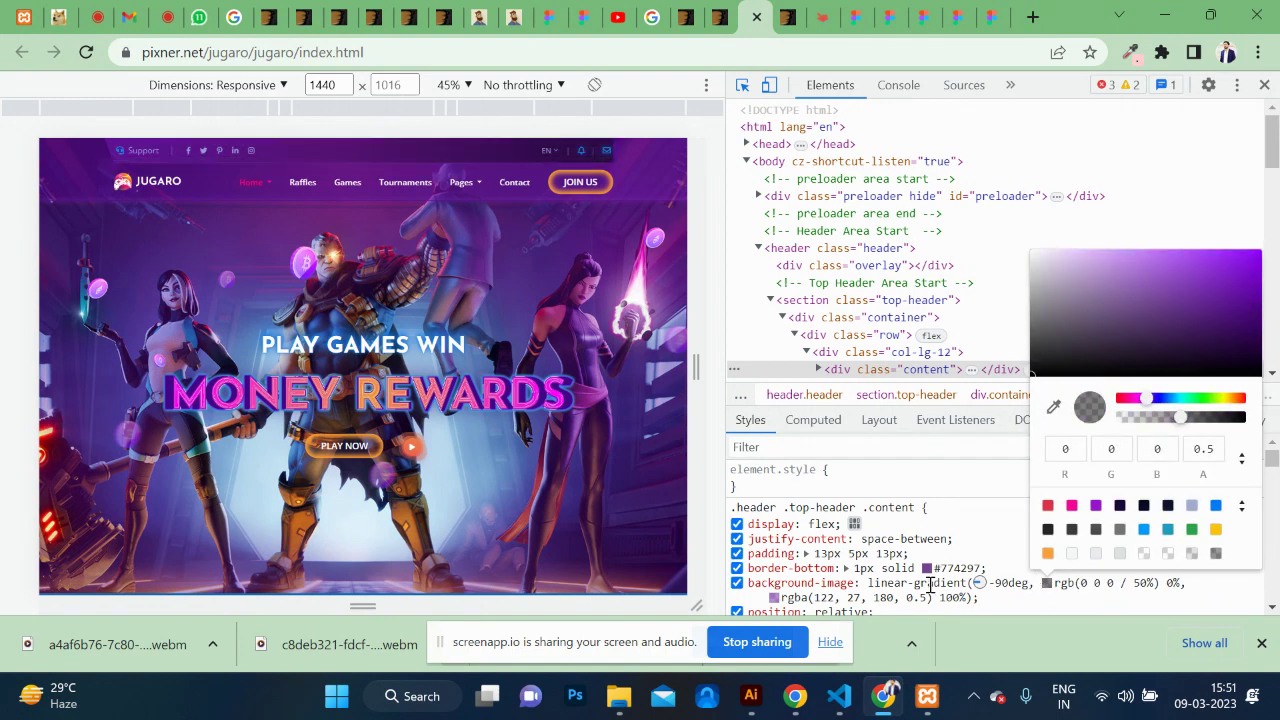
key(Escape)
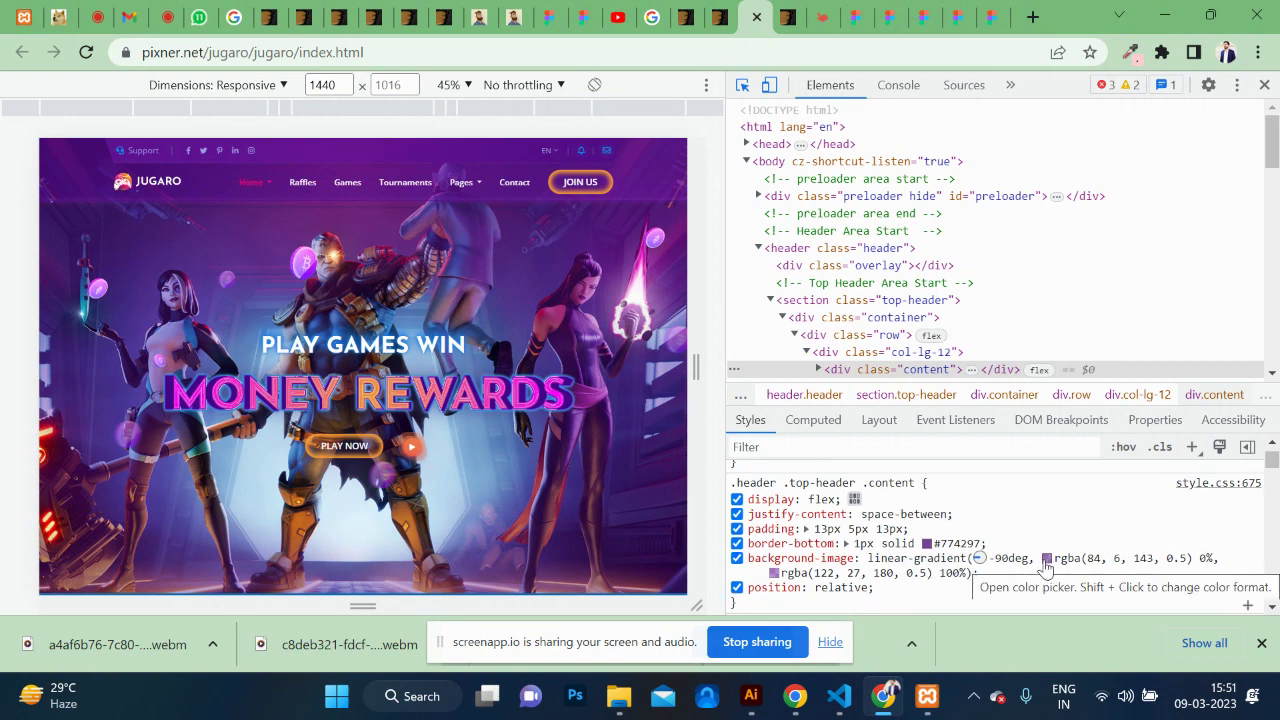
Step: Set the gradient's first stop to opaque near-black rgb(4 3 5), close DevTools and review the page
click(1046, 558)
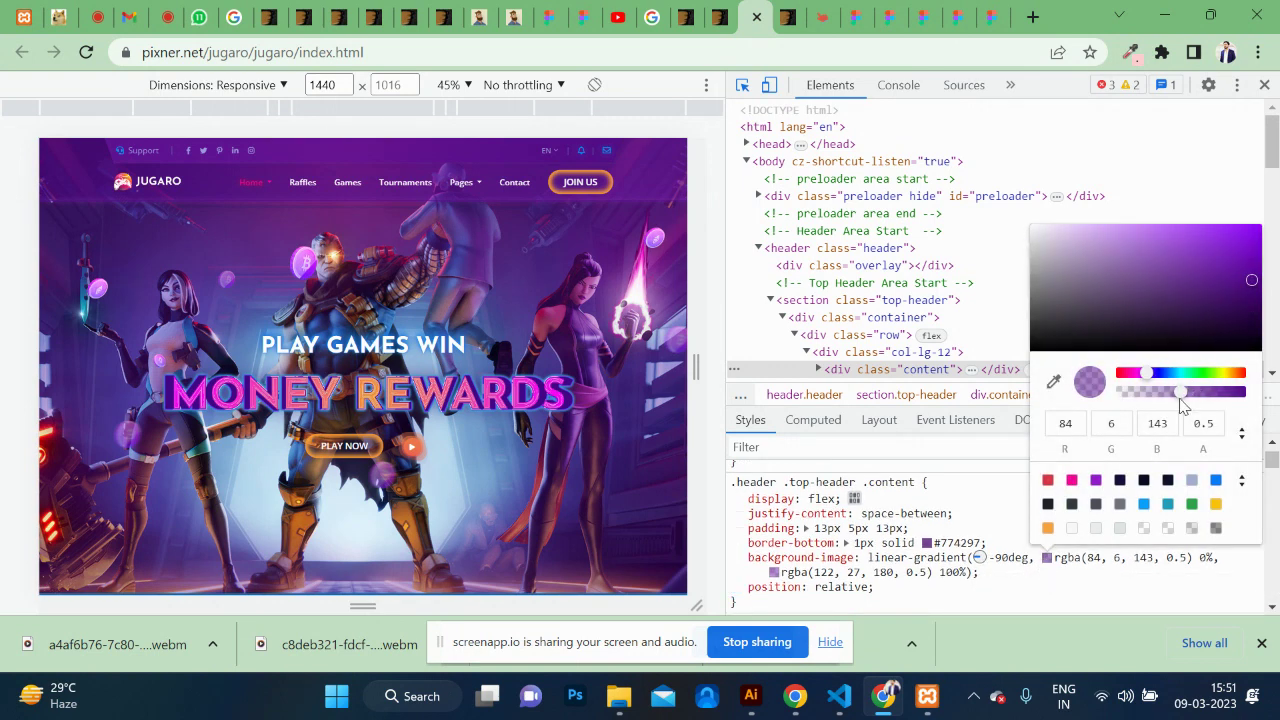
drag(1182, 392, 1265, 405)
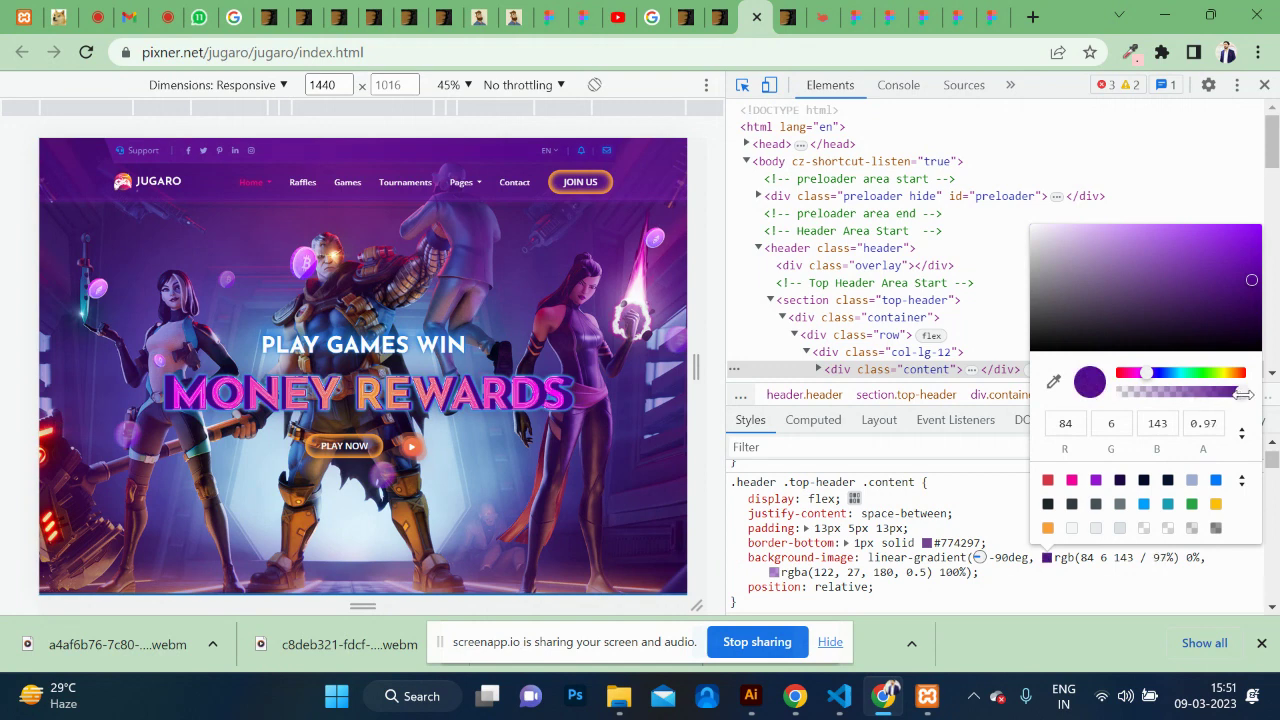
drag(1157, 336, 1150, 347)
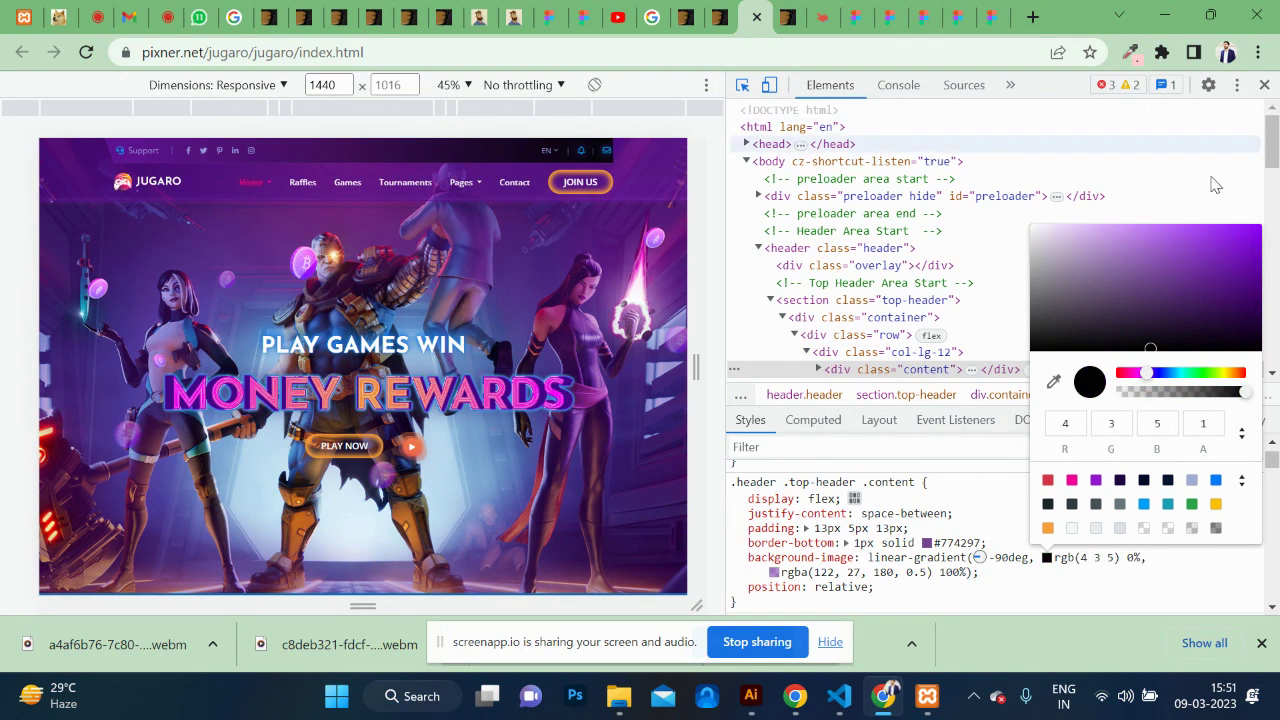
click(1264, 84)
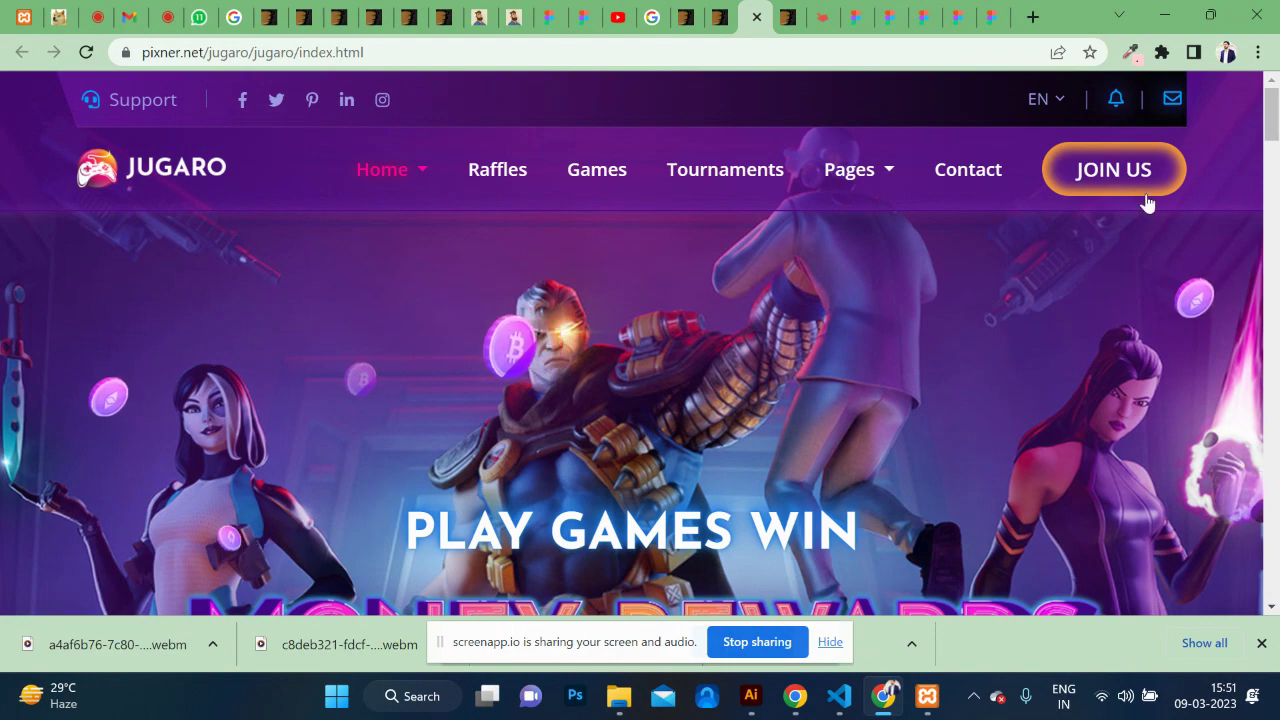
scroll(851, 293, down, 4)
scroll(770, 275, up, 2)
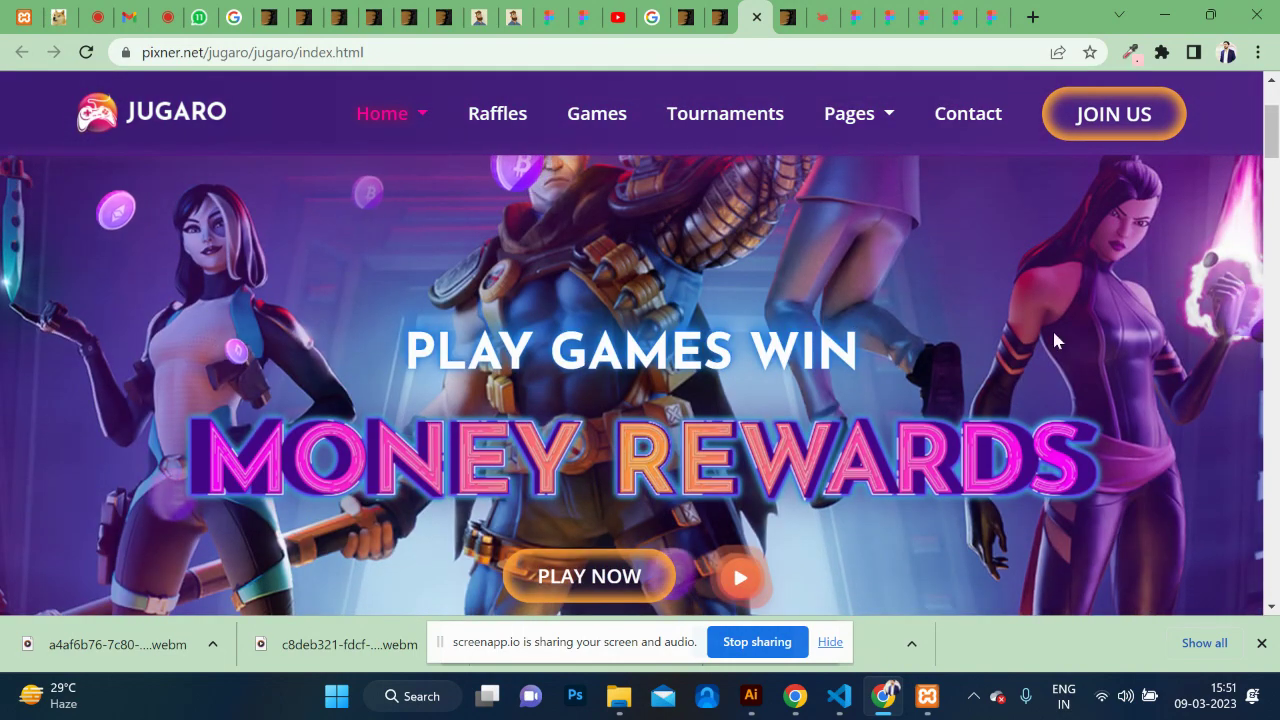
scroll(762, 357, down, 3)
scroll(755, 353, down, 5)
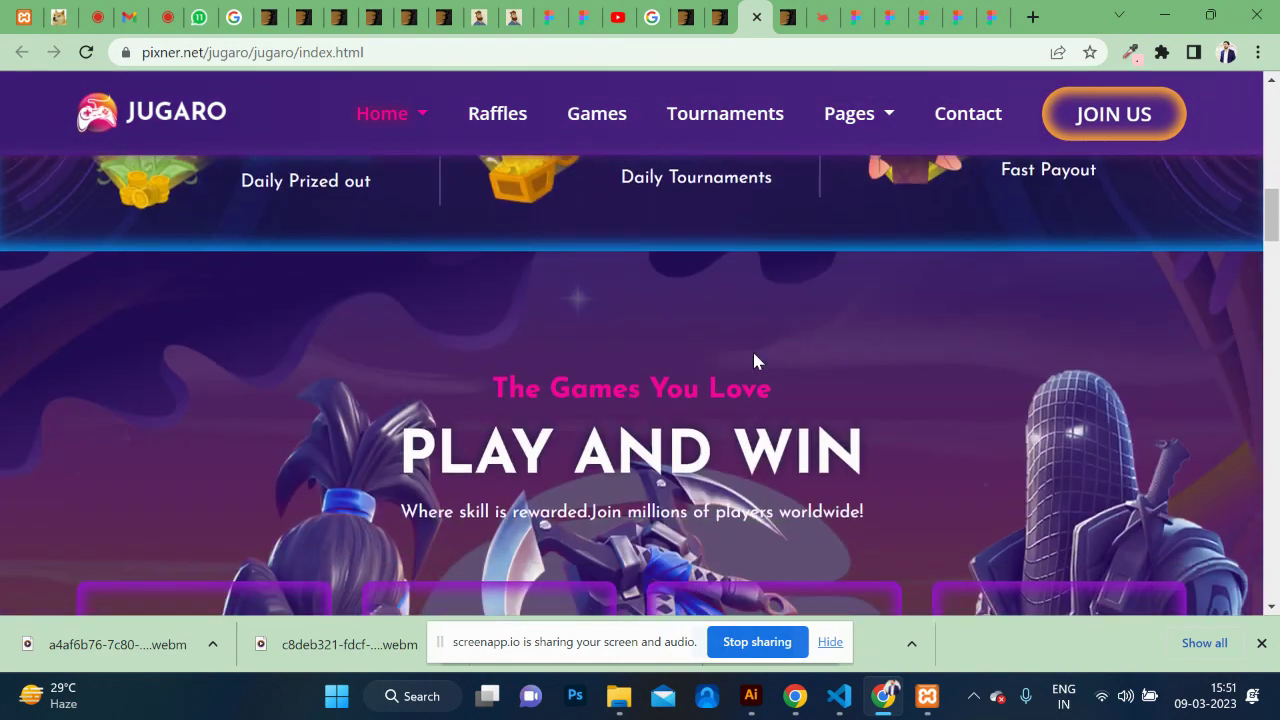
scroll(752, 349, up, 1)
scroll(941, 388, down, 5)
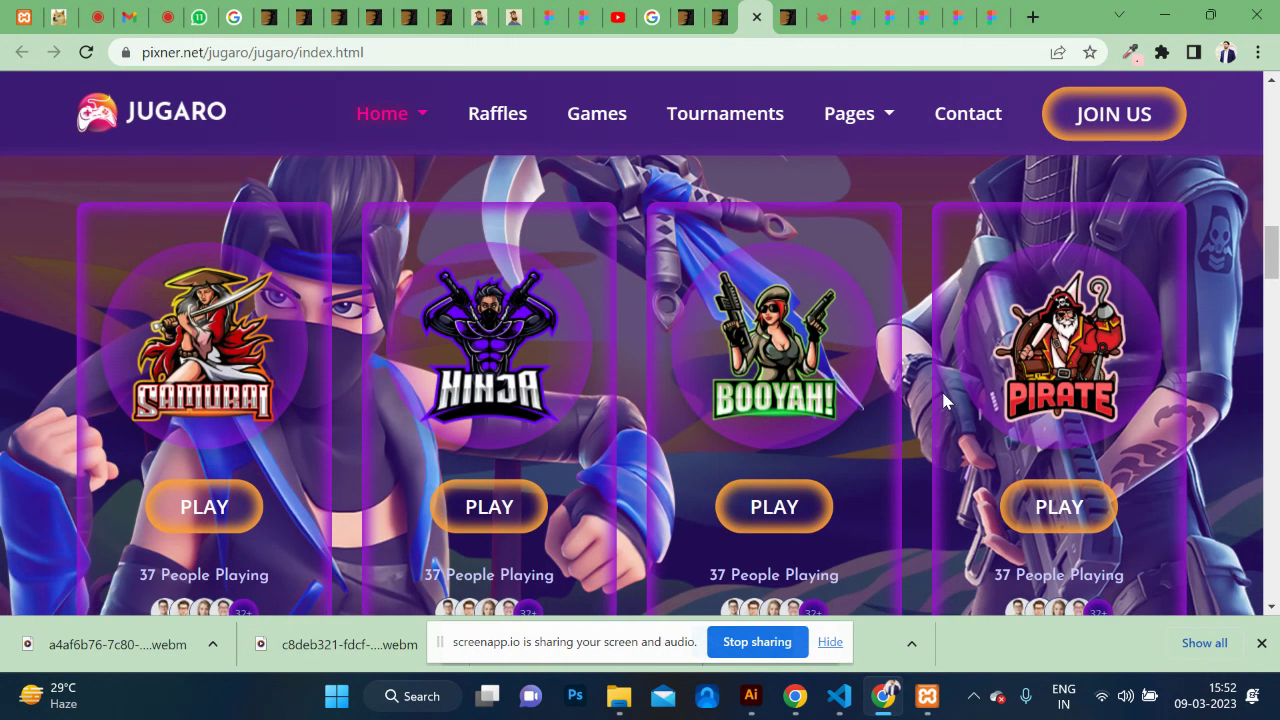
Step: Select the $25k and 10k stat figures on the Jugaro page
scroll(943, 400, down, 2)
scroll(943, 400, up, 2)
scroll(943, 400, up, 5)
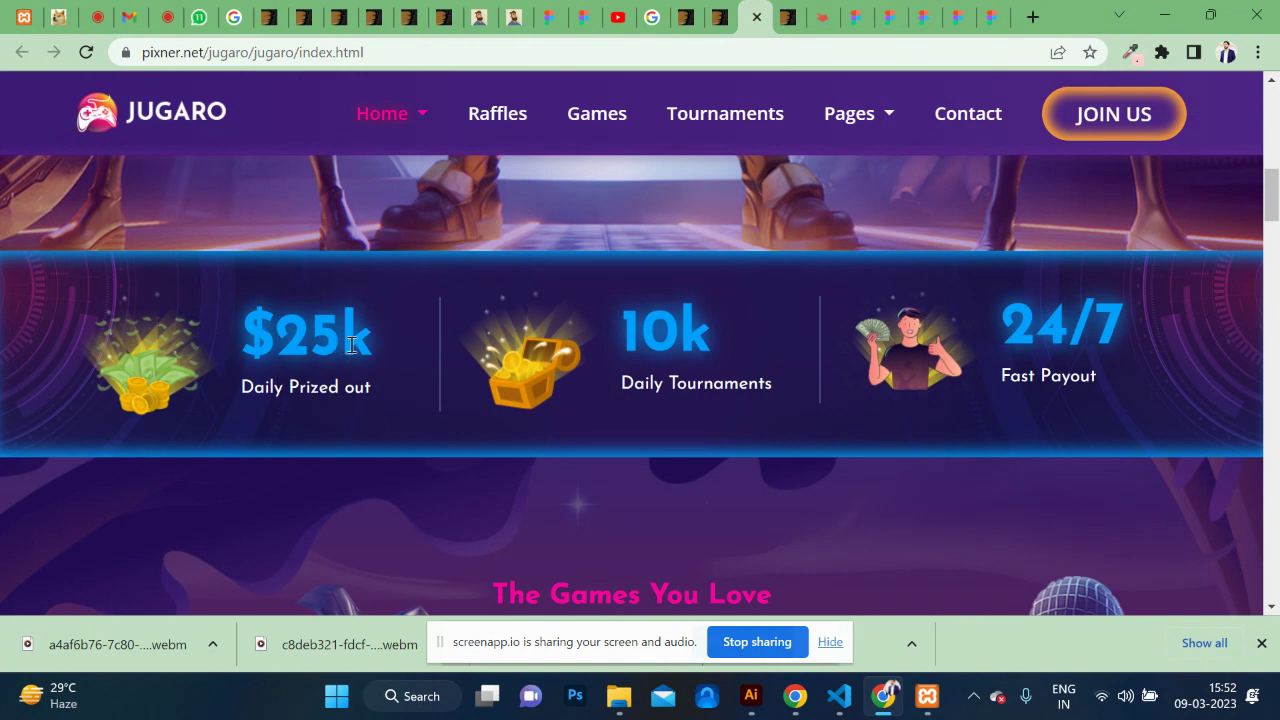
drag(343, 345, 362, 342)
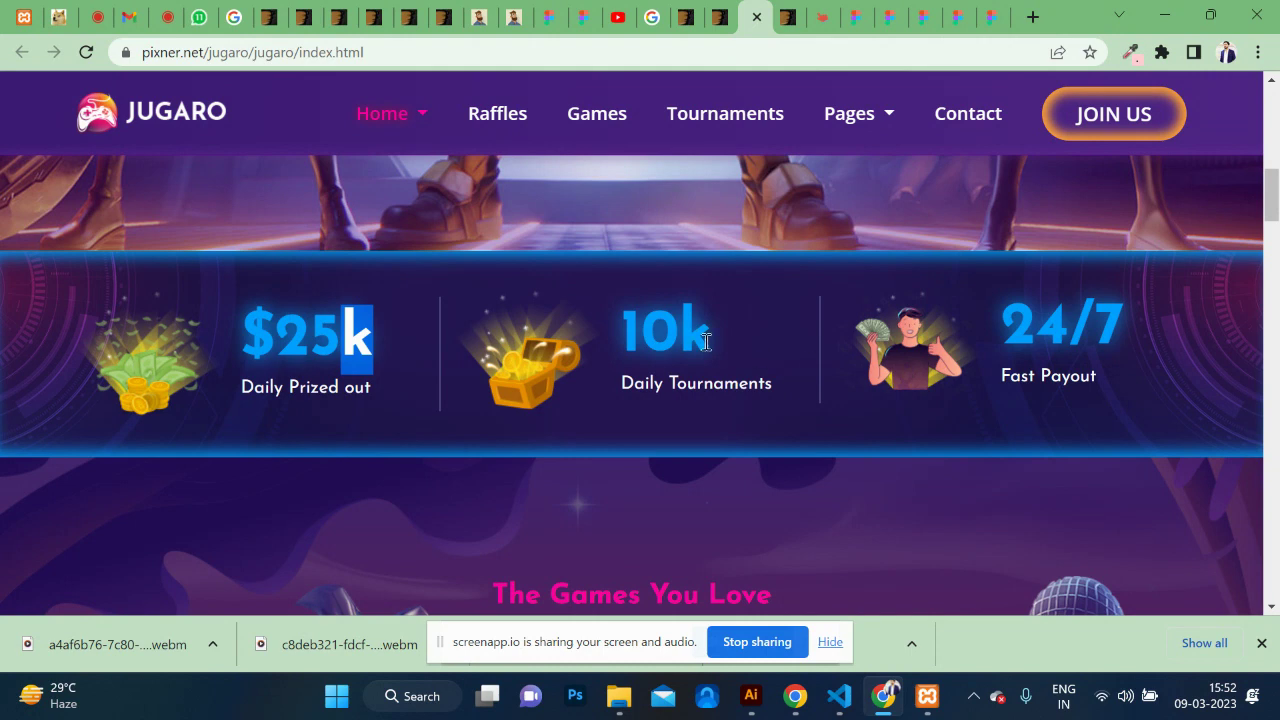
drag(706, 342, 559, 367)
Step: Open the treasure chest image in a new tab, view it, then return to the Jugaro home
right_click(527, 359)
click(592, 378)
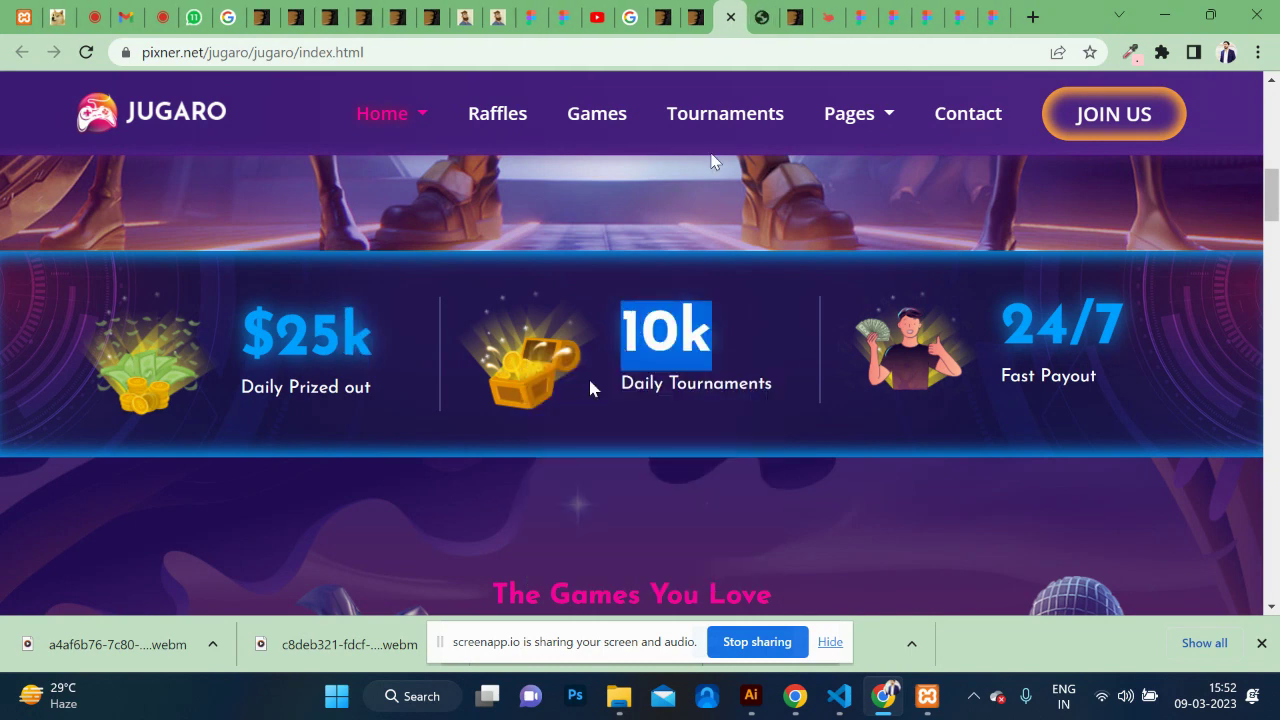
key(ctrl+Tab)
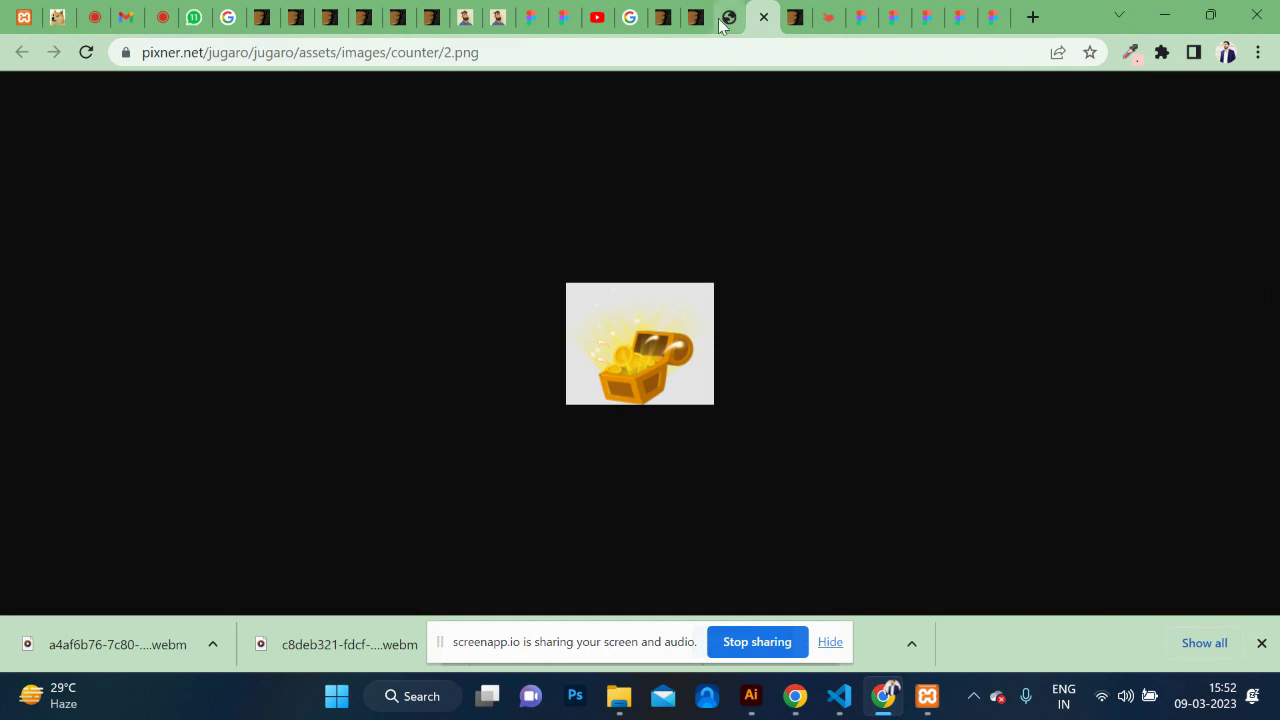
click(730, 16)
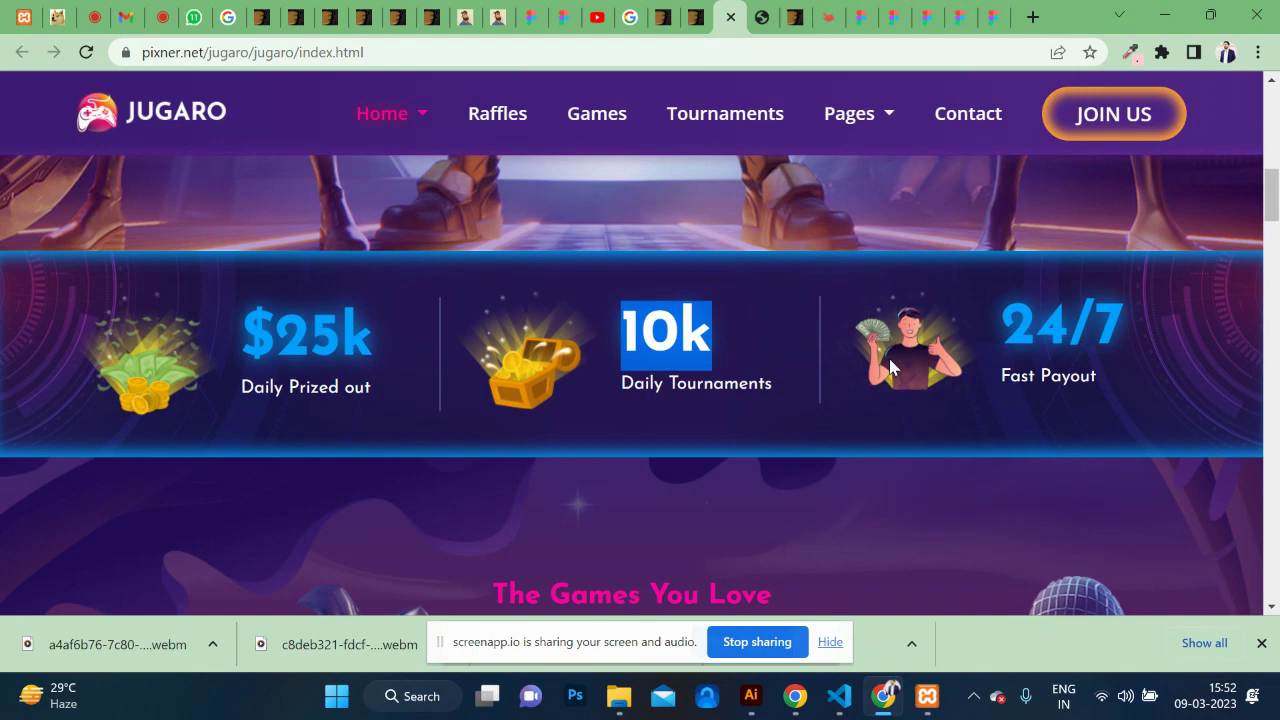
scroll(875, 410, down, 4)
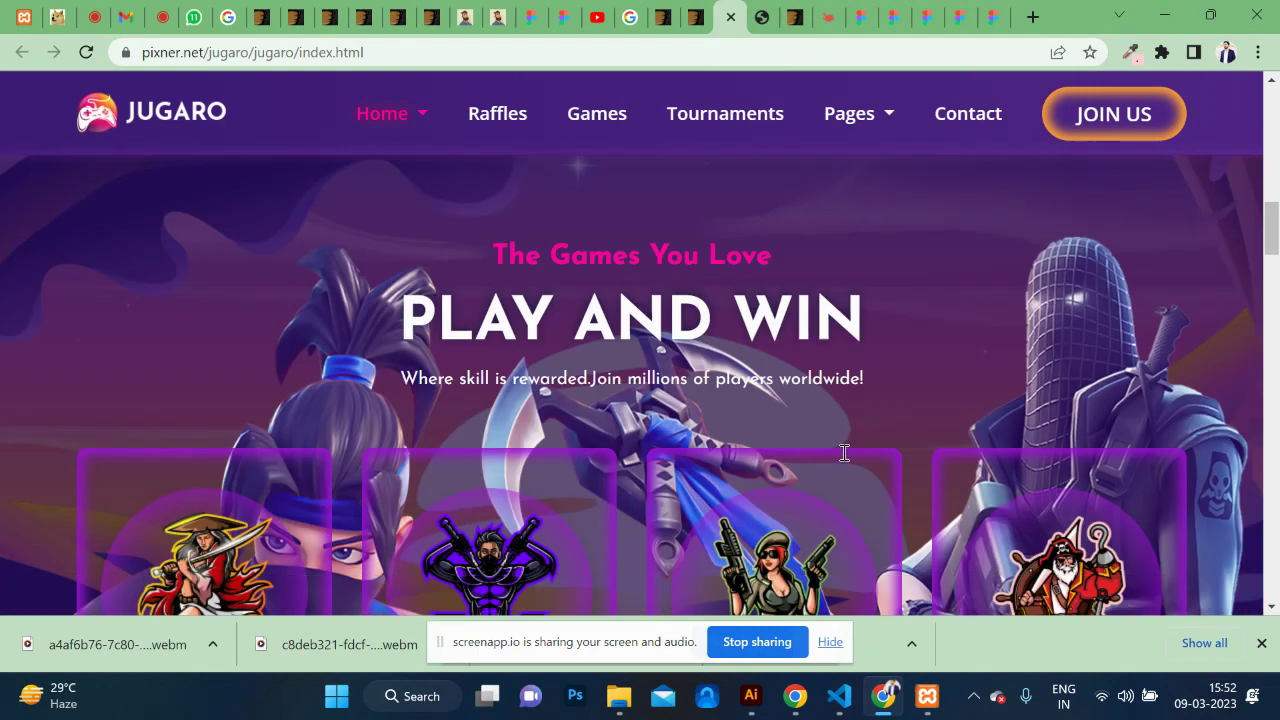
scroll(843, 460, up, 4)
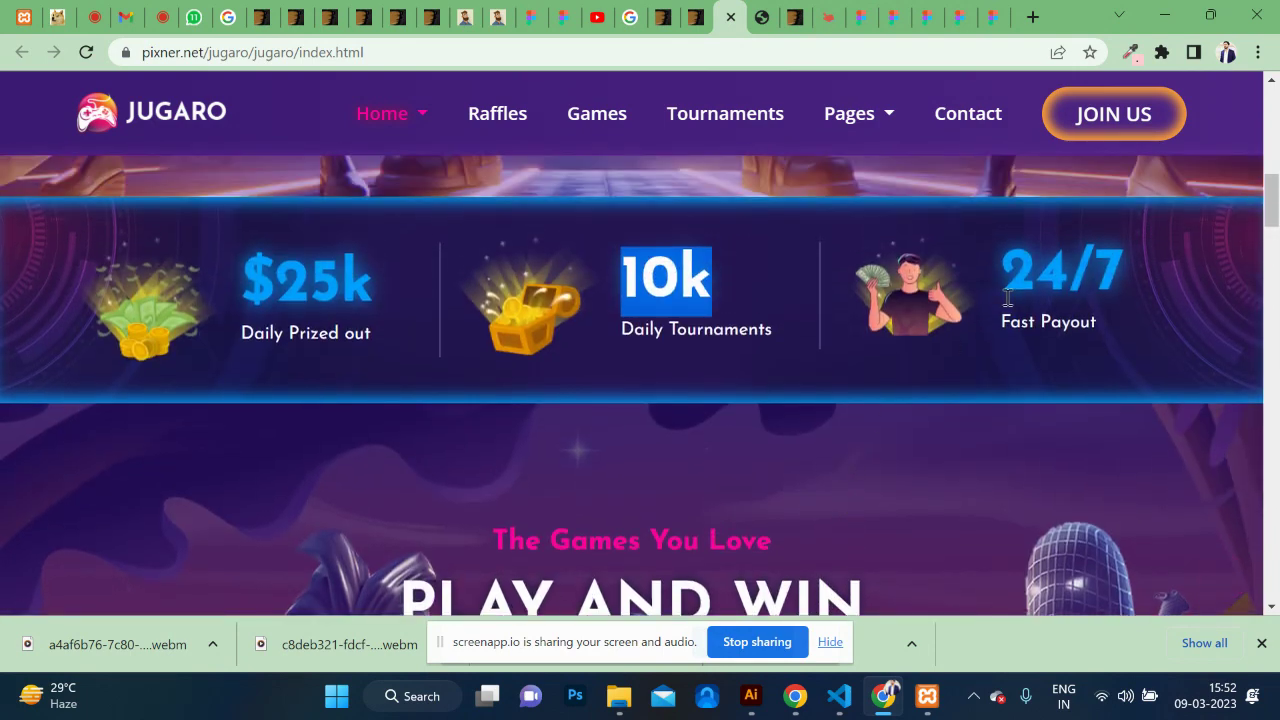
click(673, 329)
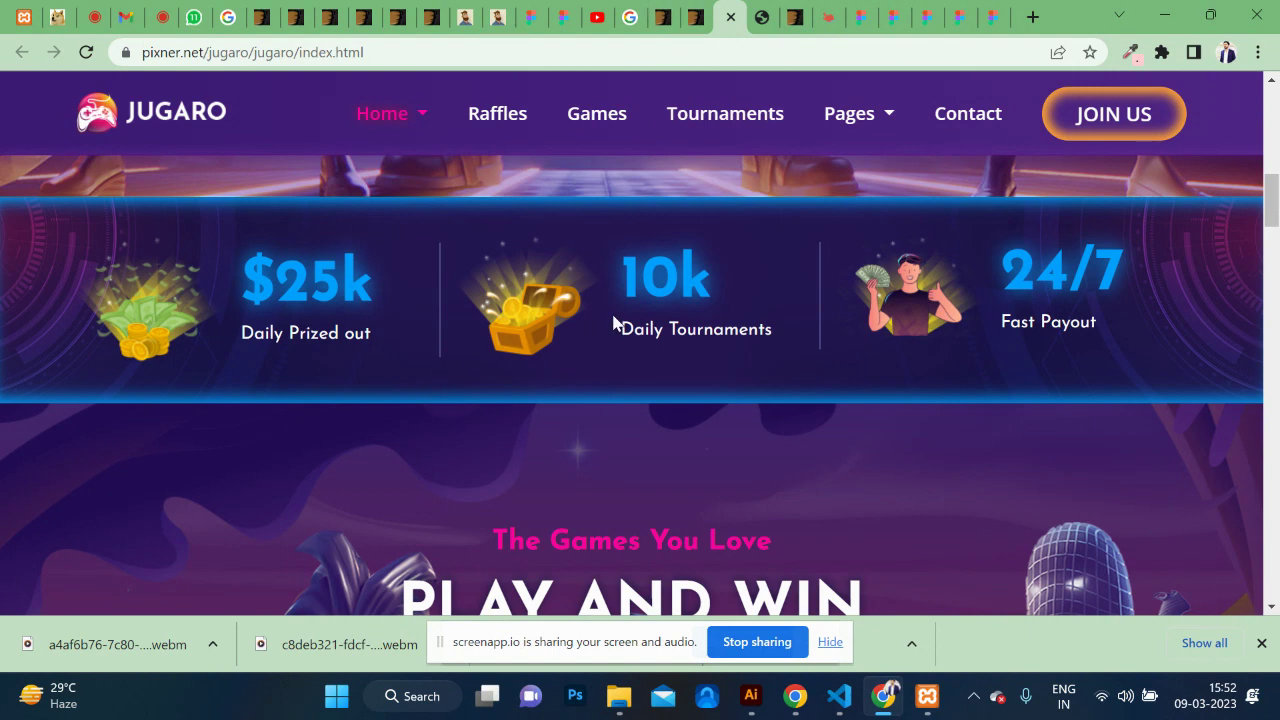
Step: Back in the Untitled Figma design, fill the header bar blue 0E4DA4 and add a Drop shadow
click(928, 14)
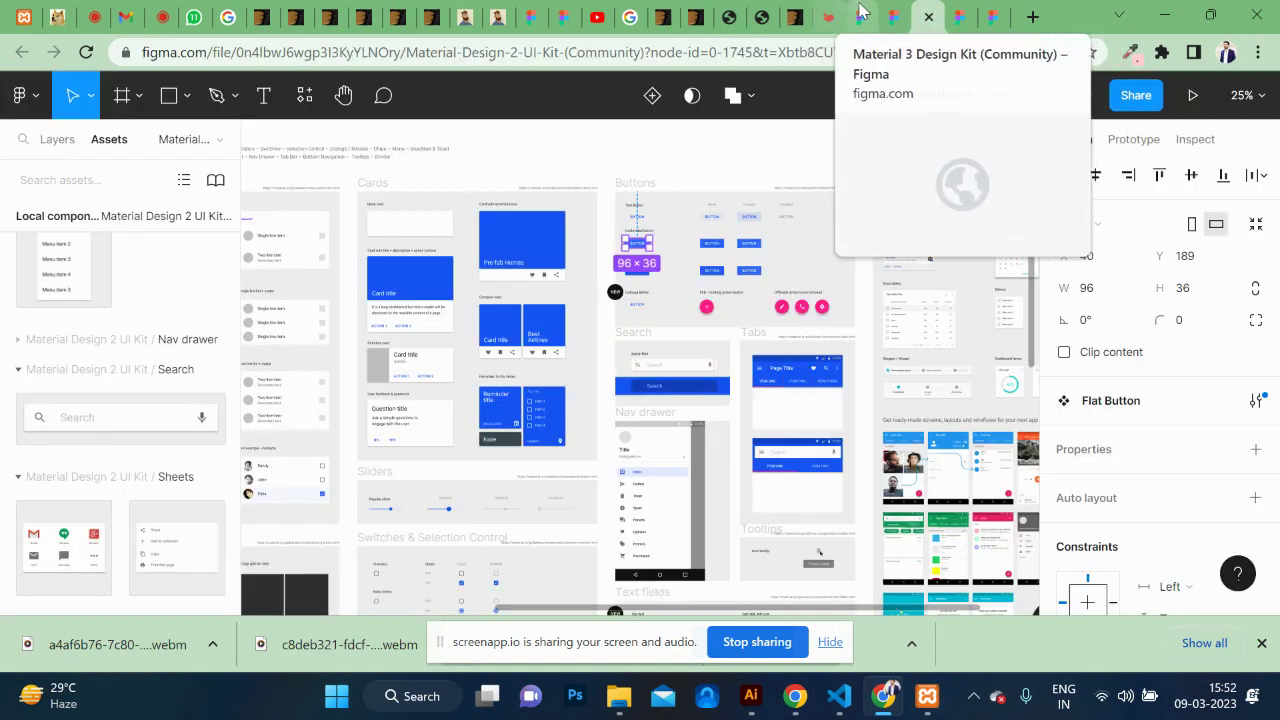
click(862, 14)
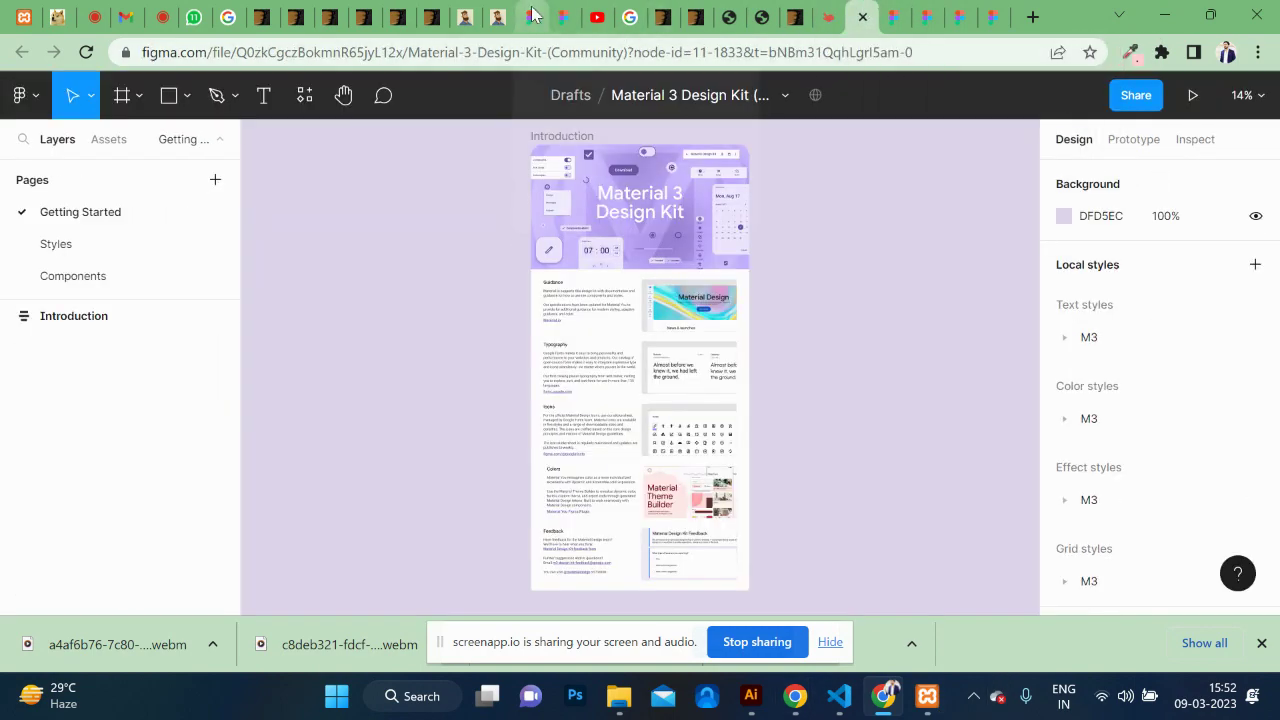
click(532, 14)
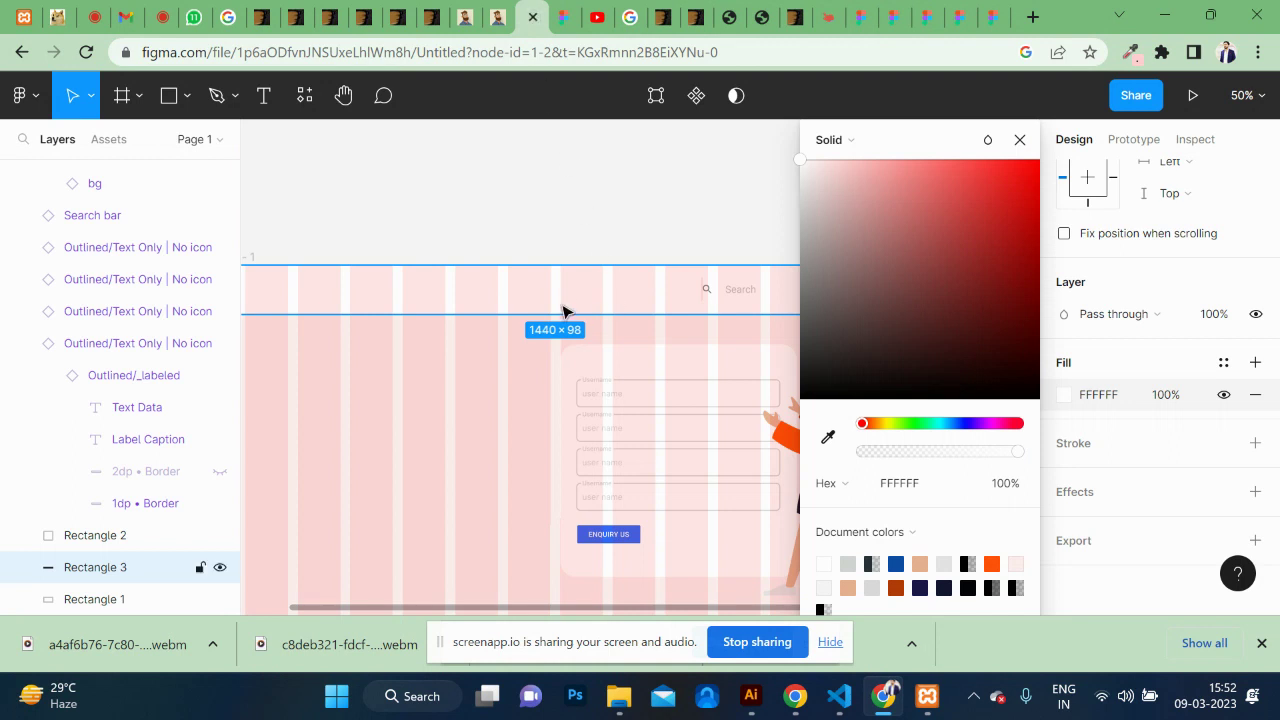
drag(858, 350, 865, 348)
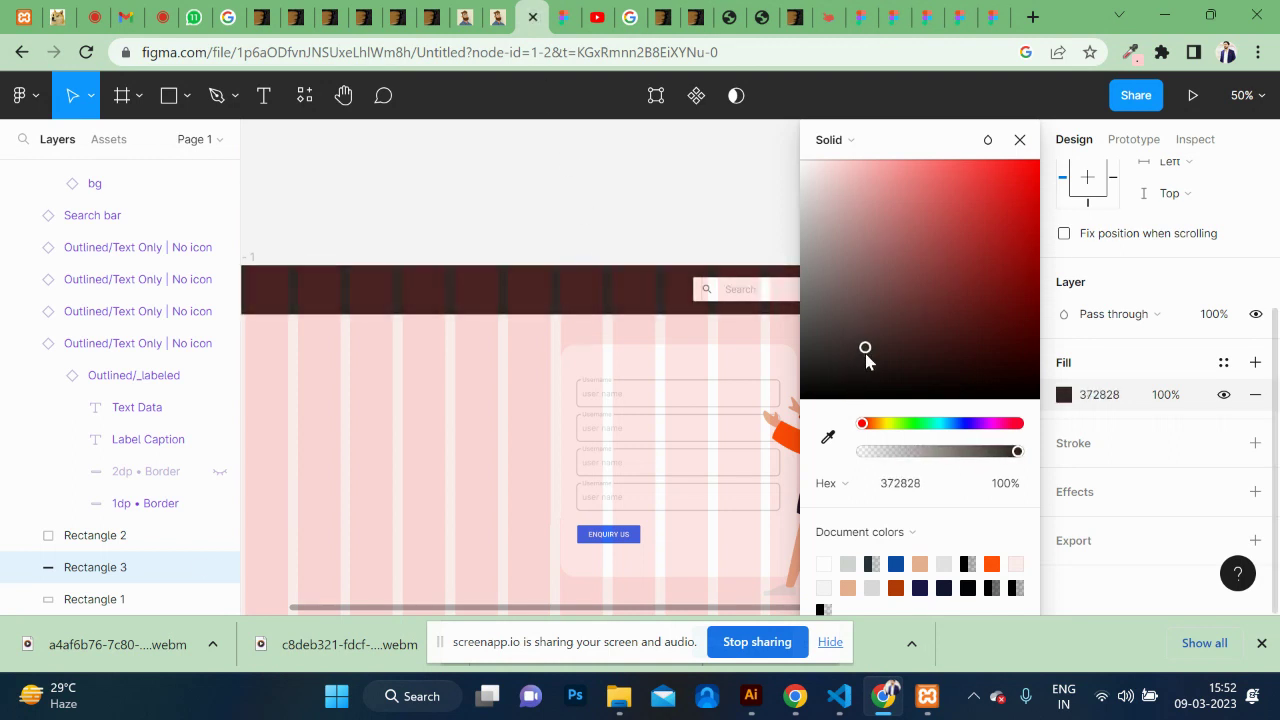
click(895, 563)
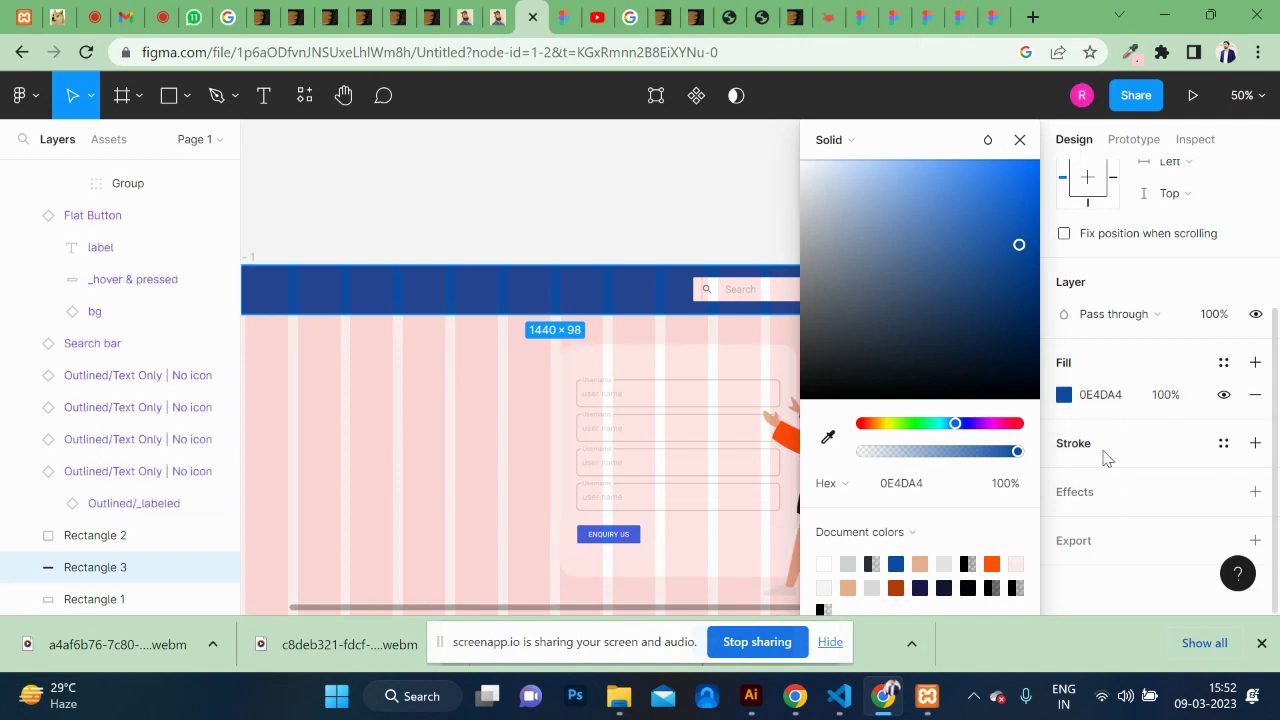
mouse_move(1150, 491)
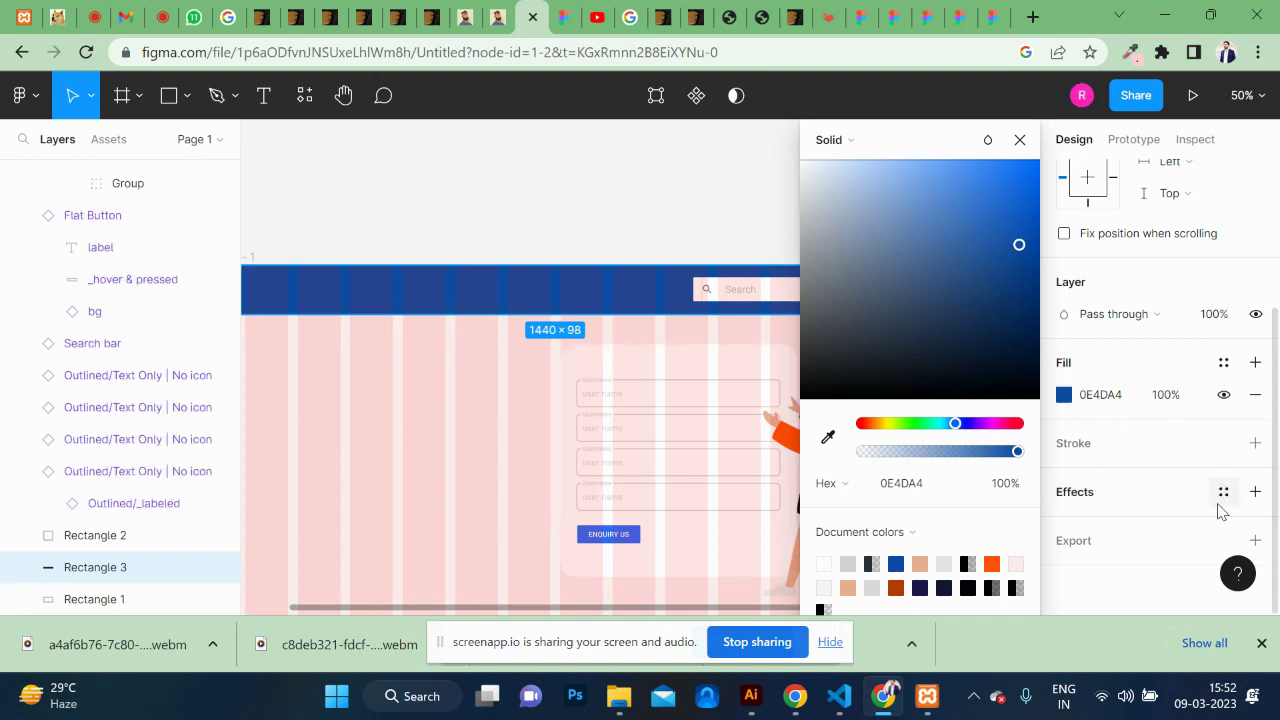
click(1255, 493)
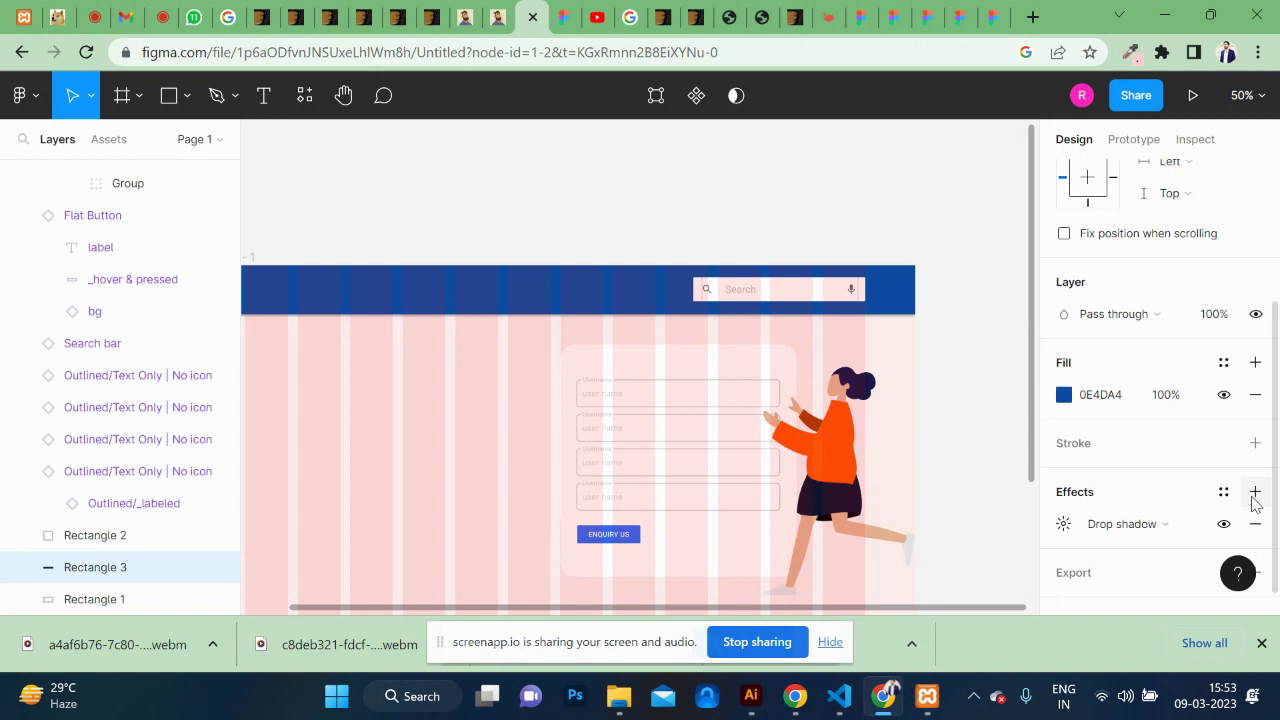
Step: Switch the header's effect to Inner shadow, then set blur 11 and black opacity 37%
click(1146, 527)
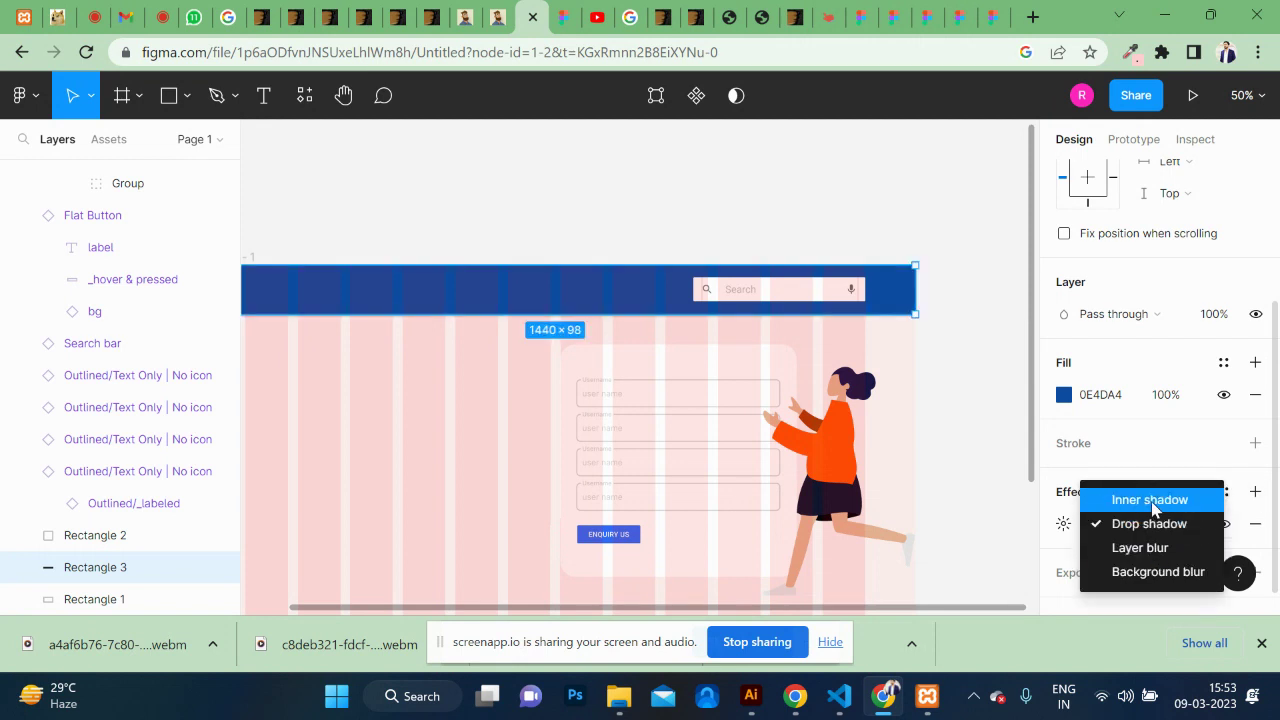
click(1152, 500)
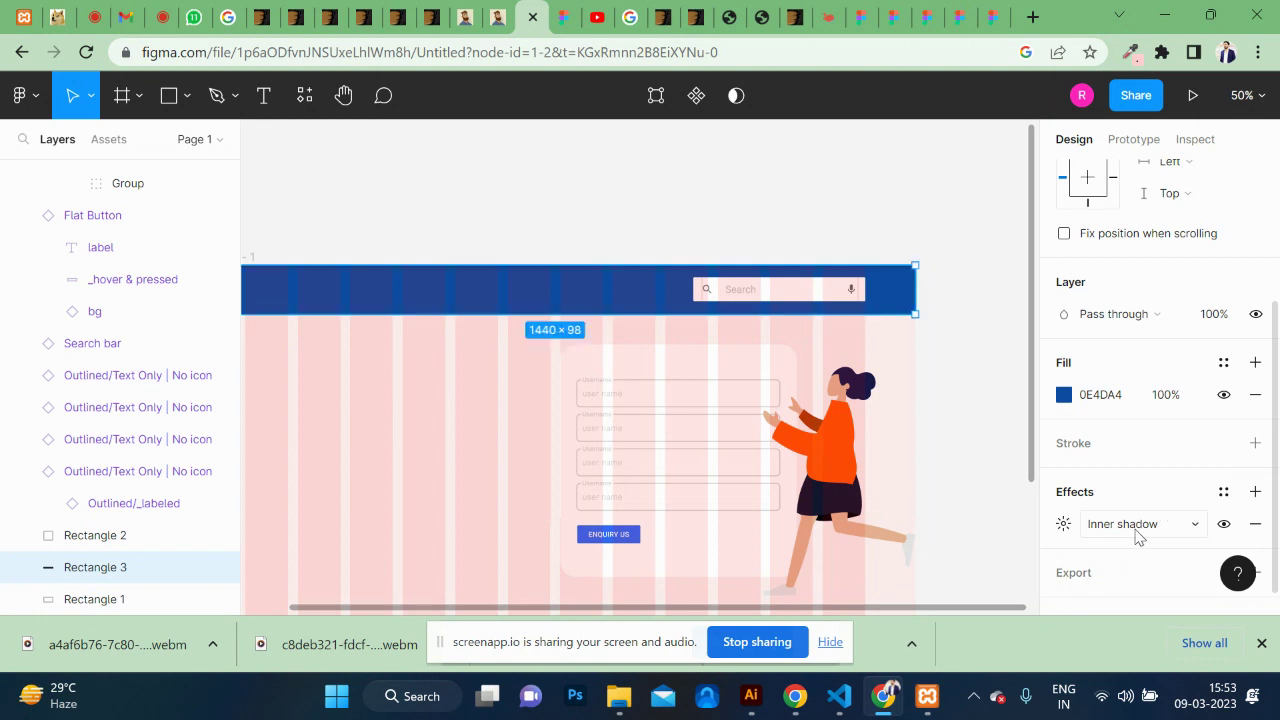
click(1064, 524)
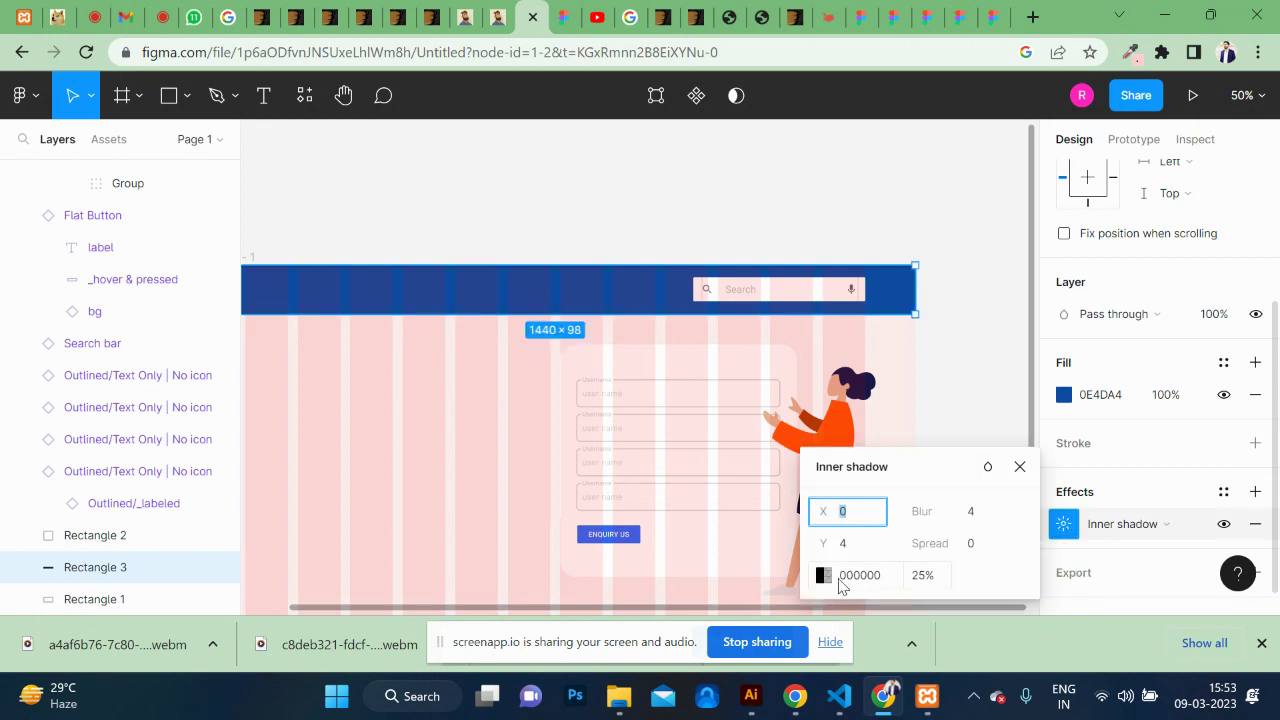
click(922, 575)
key(Up)
key(Up)
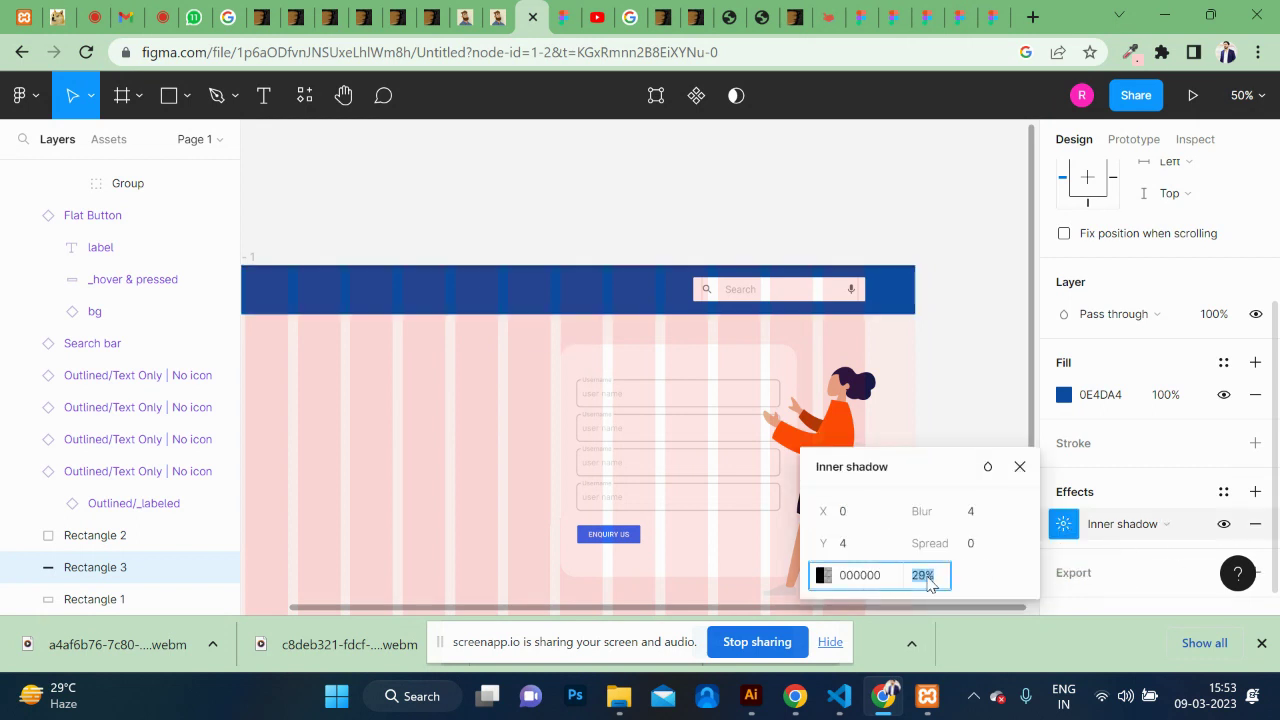
click(976, 514)
key(Up)
key(Up)
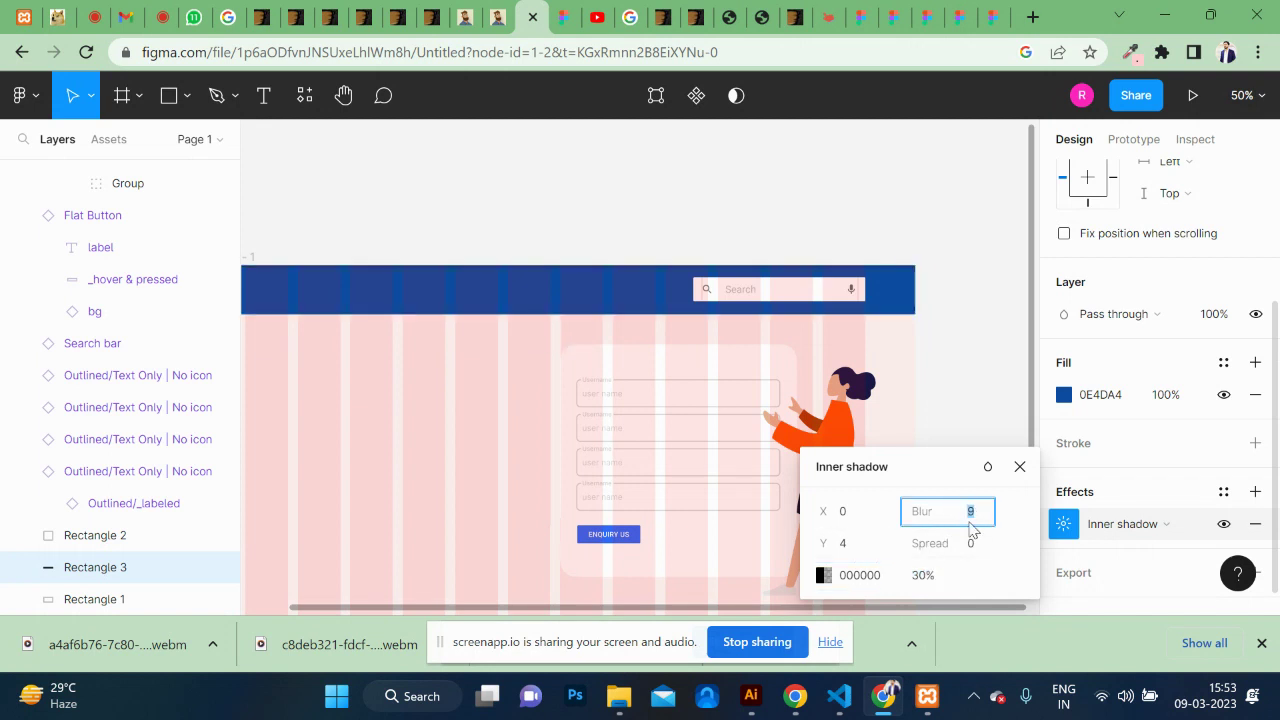
key(Up)
key(Up)
click(983, 552)
click(946, 580)
key(Up)
key(Up)
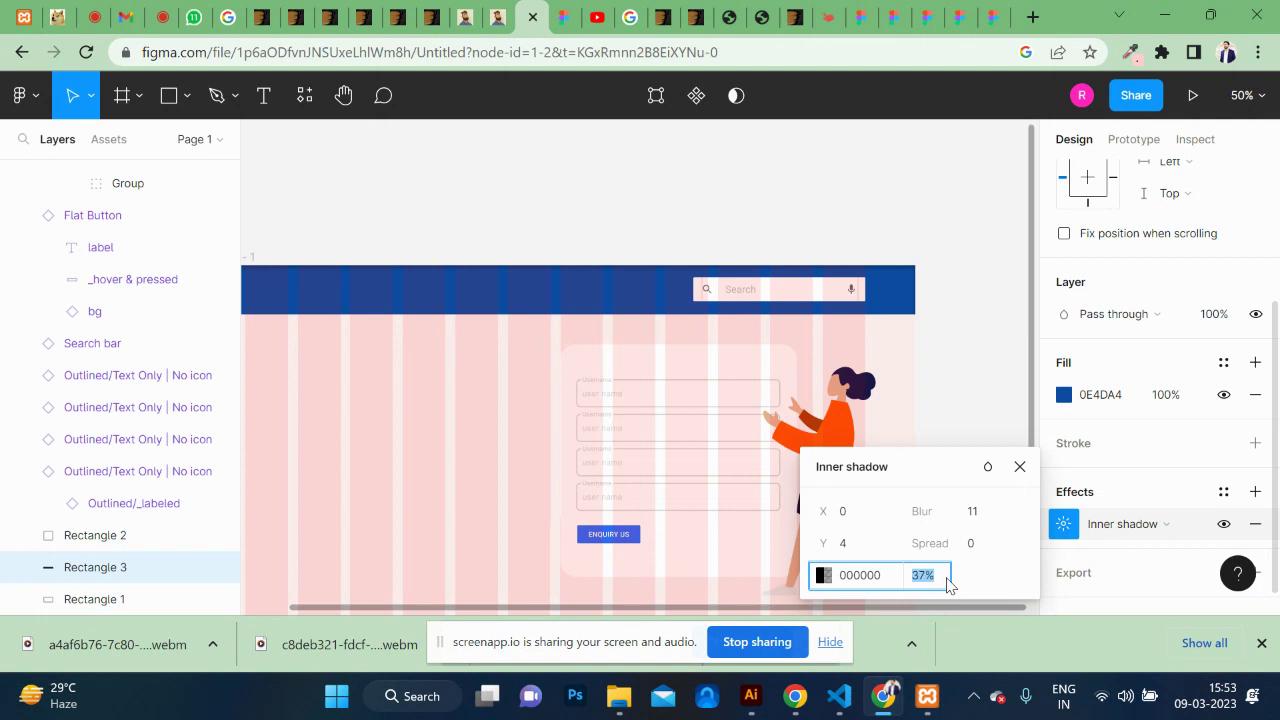
click(483, 343)
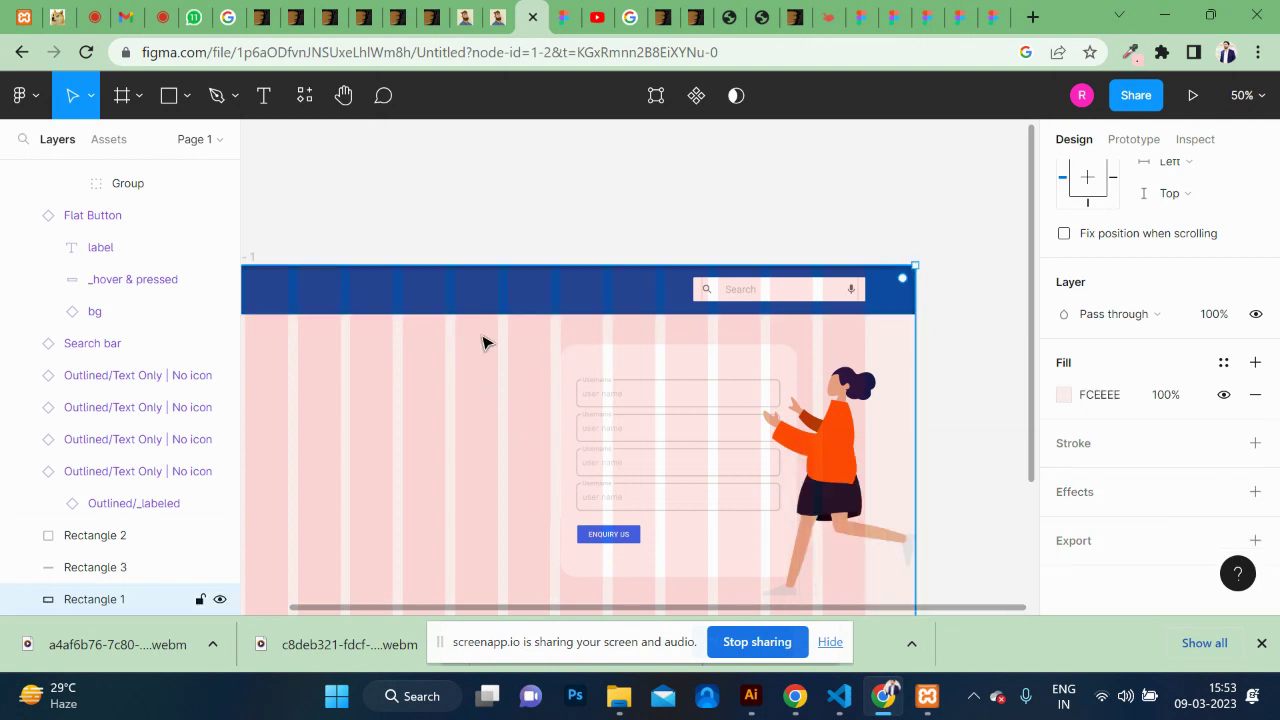
Step: Zoom the canvas to 200%, pan to the header and select the blue Rectangle 3
key(ctrl+plus)
key(ctrl+plus)
scroll(483, 343, up, 3)
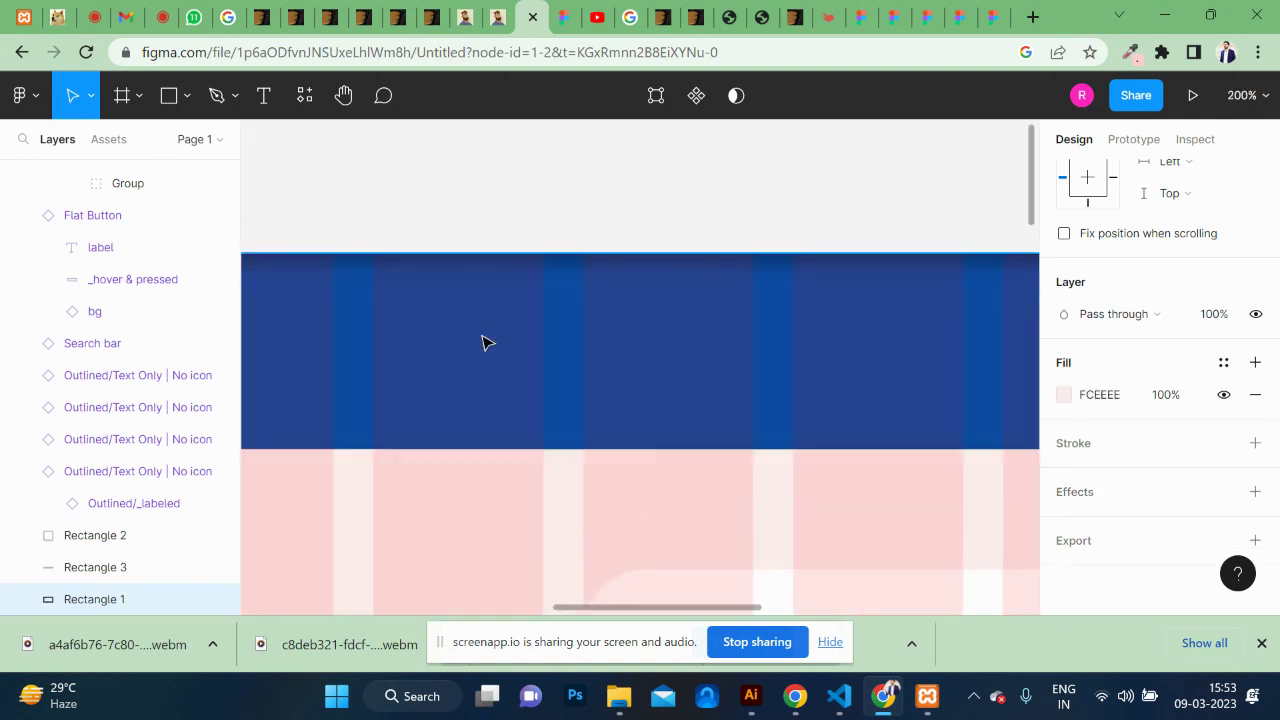
scroll(527, 307, left, 2)
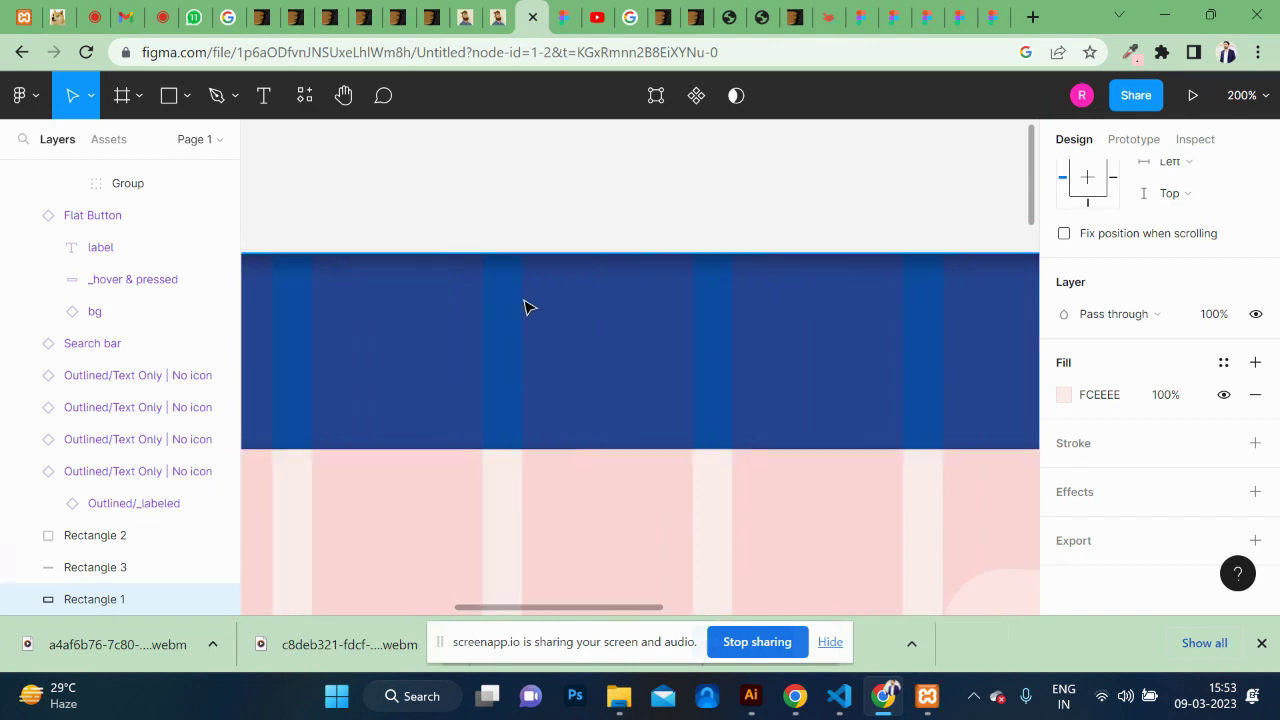
scroll(527, 307, left, 2)
scroll(527, 307, left, 2)
scroll(527, 307, left, 3)
scroll(527, 307, right, 3)
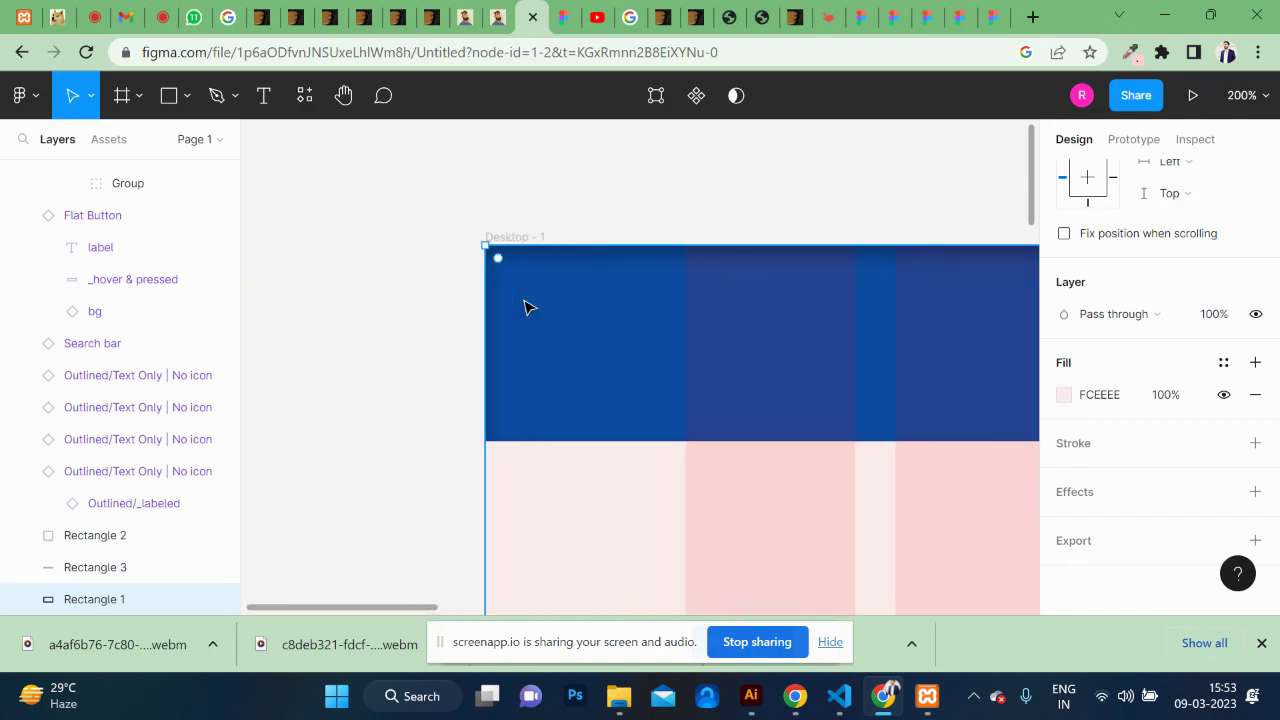
click(431, 306)
click(573, 305)
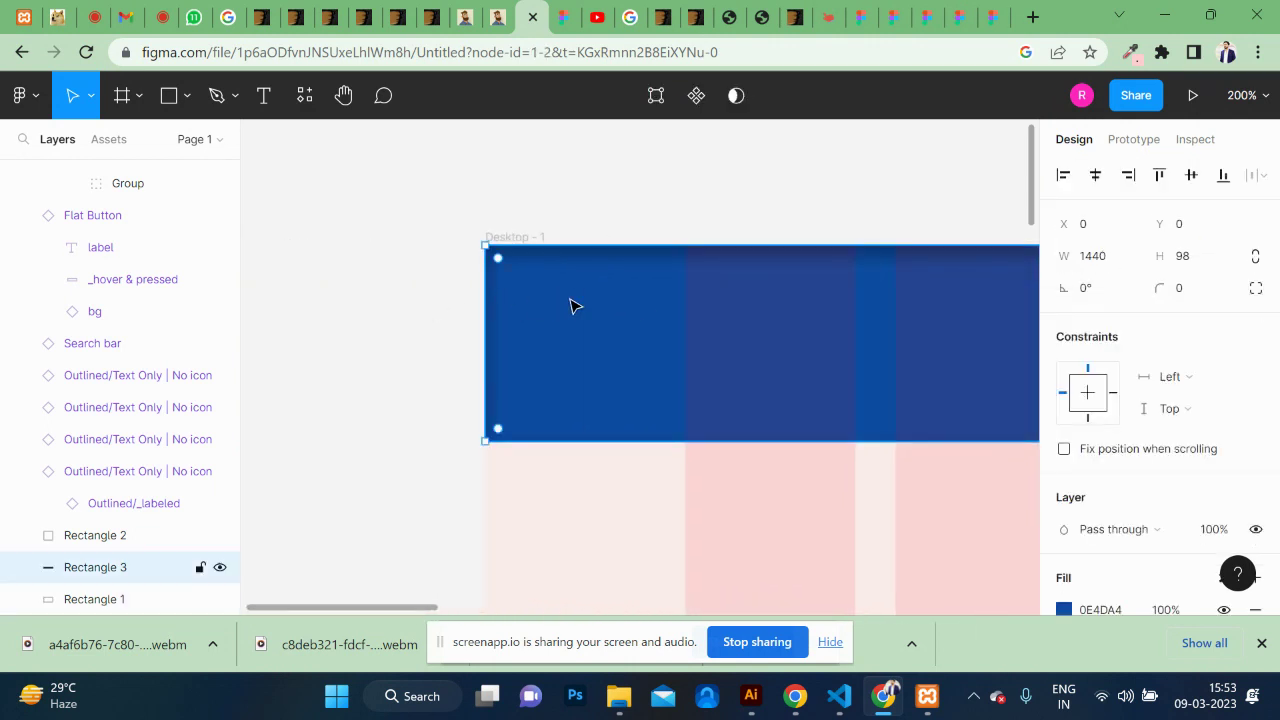
scroll(1120, 594, down, 2)
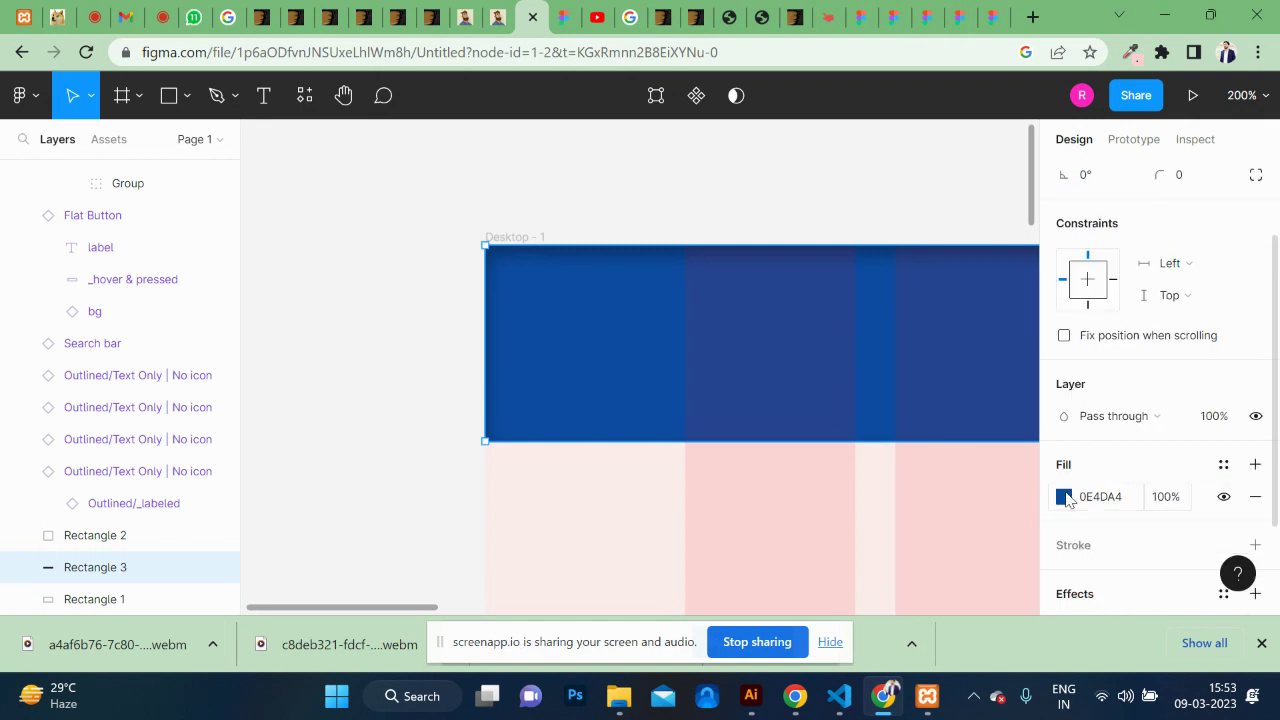
Step: Change the inner shadow colour from black to white FFFFFF at 38%
click(1064, 496)
click(1110, 497)
scroll(1115, 500, down, 2)
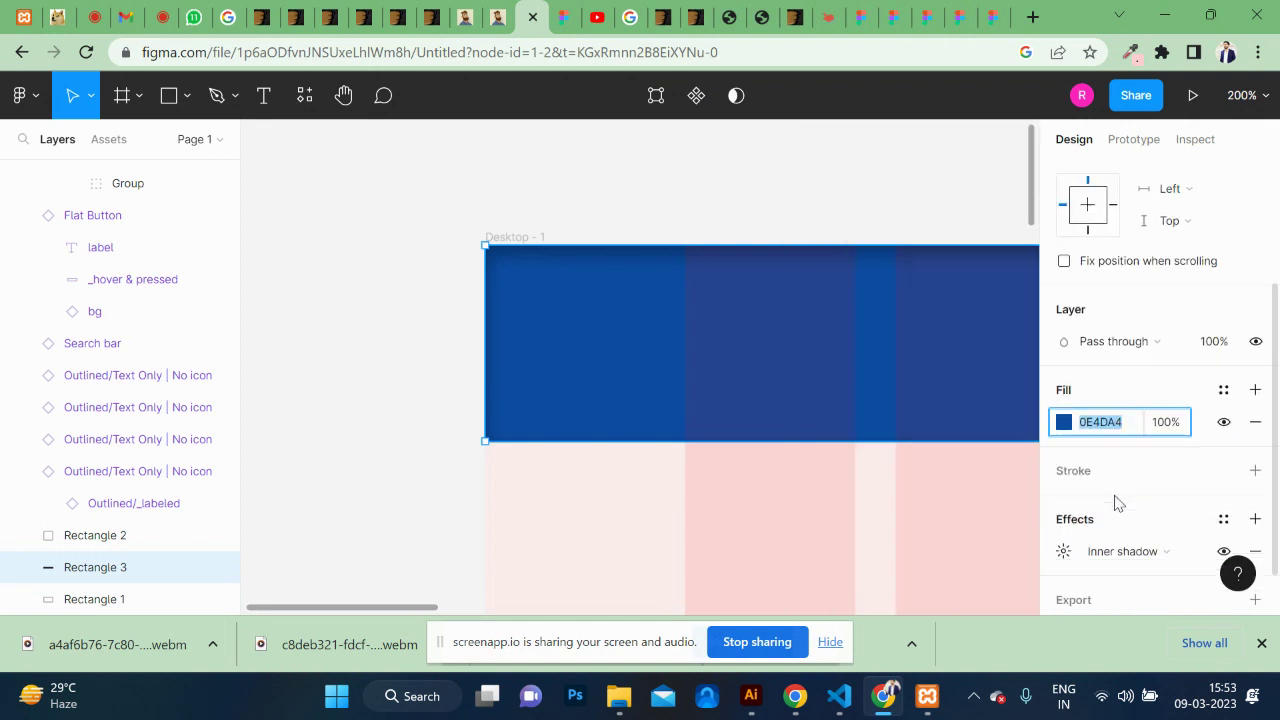
click(1063, 493)
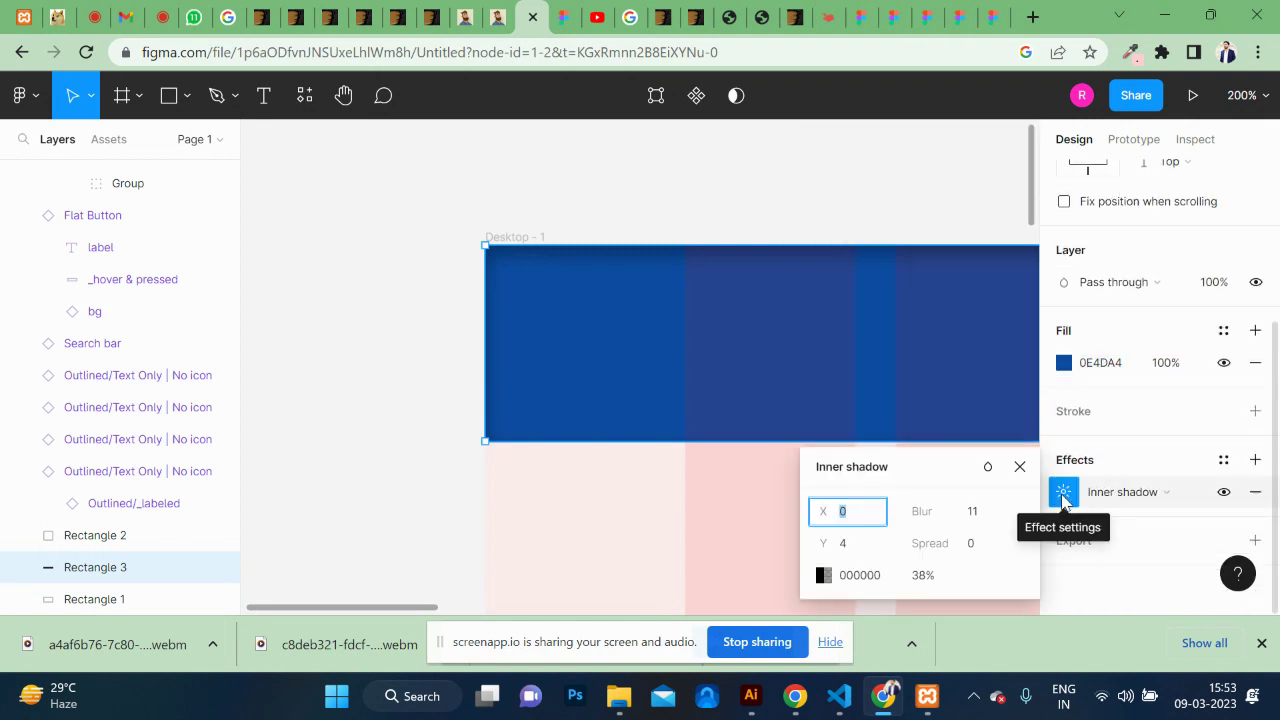
click(823, 576)
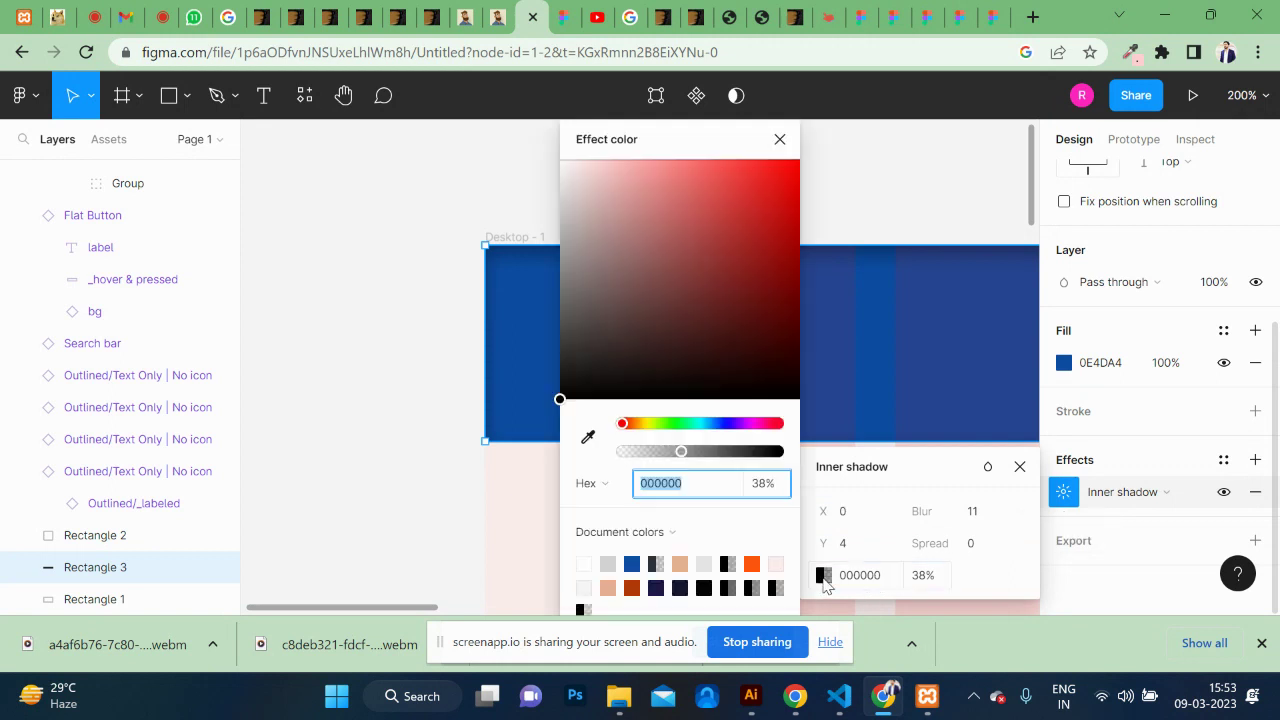
mouse_move(655, 258)
mouse_down()
mouse_move(640, 214)
mouse_move(540, 156)
mouse_up()
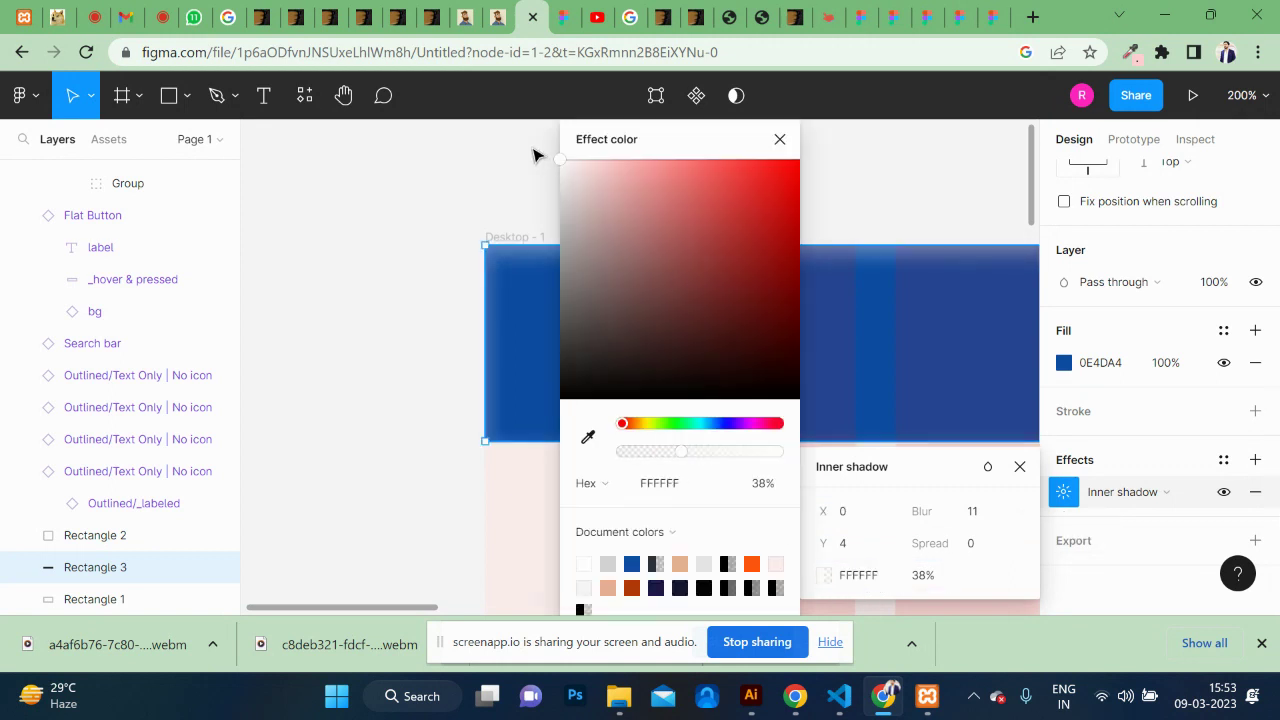
click(468, 208)
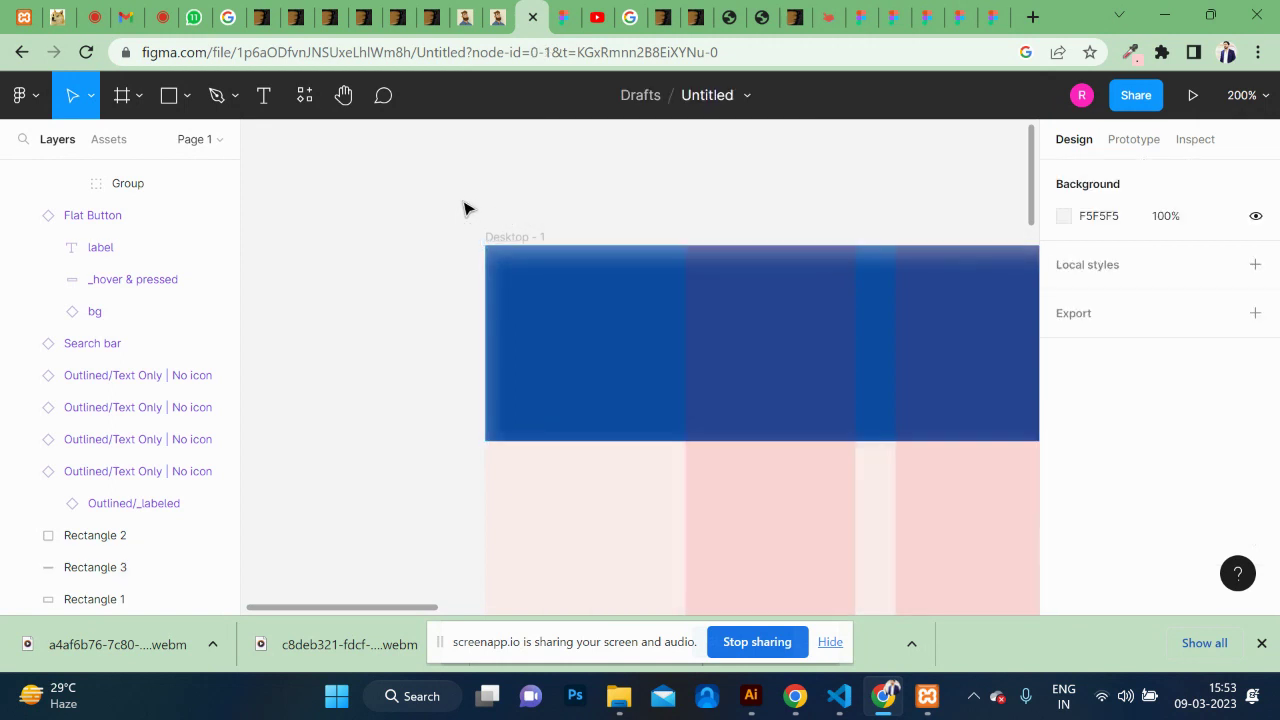
Step: Raise the header's white inner shadow opacity, then zoom to fit the whole Desktop - 1 frame
click(731, 308)
scroll(1064, 524, down, 2)
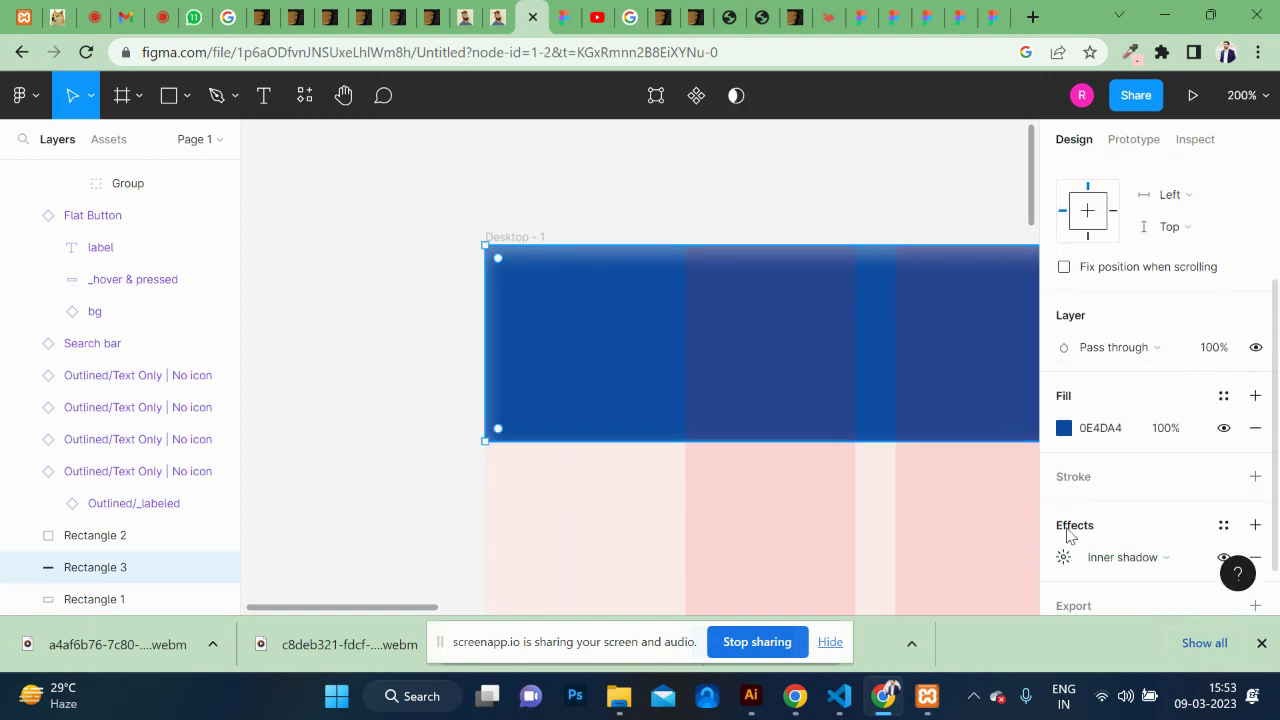
click(1064, 558)
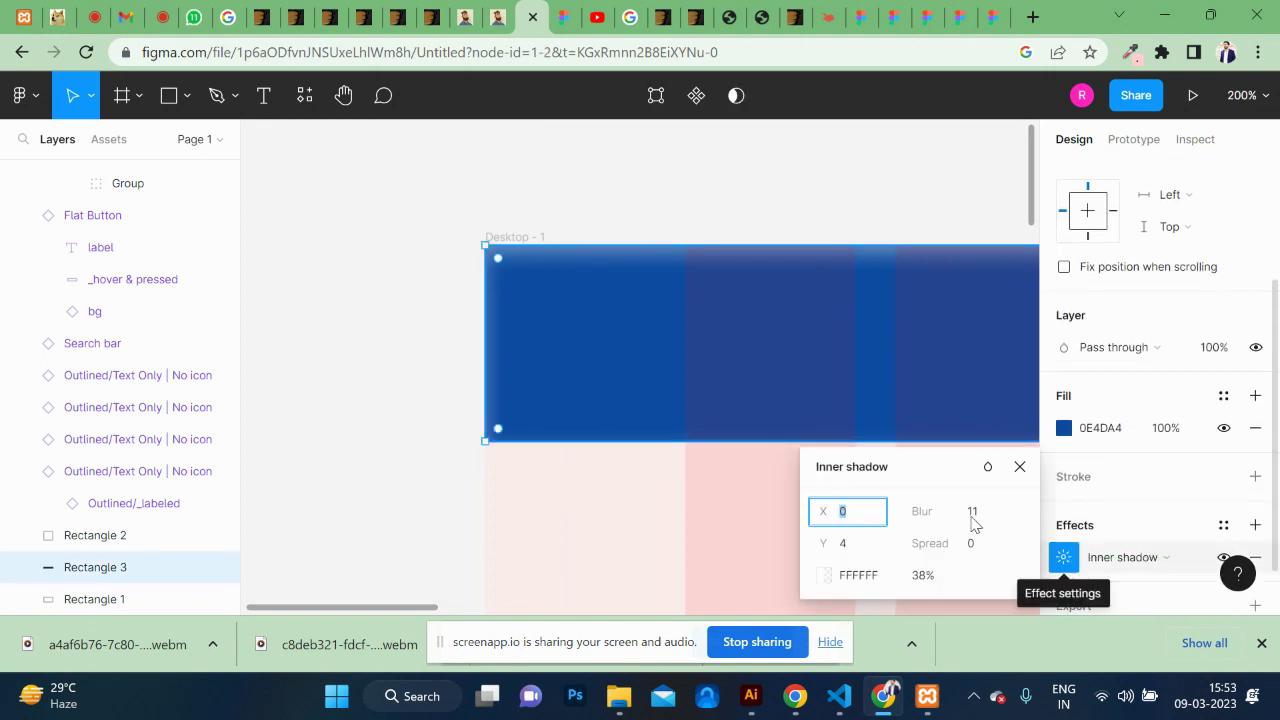
click(923, 576)
key(Up)
key(Up)
key(Up)
key(Up)
key(Up)
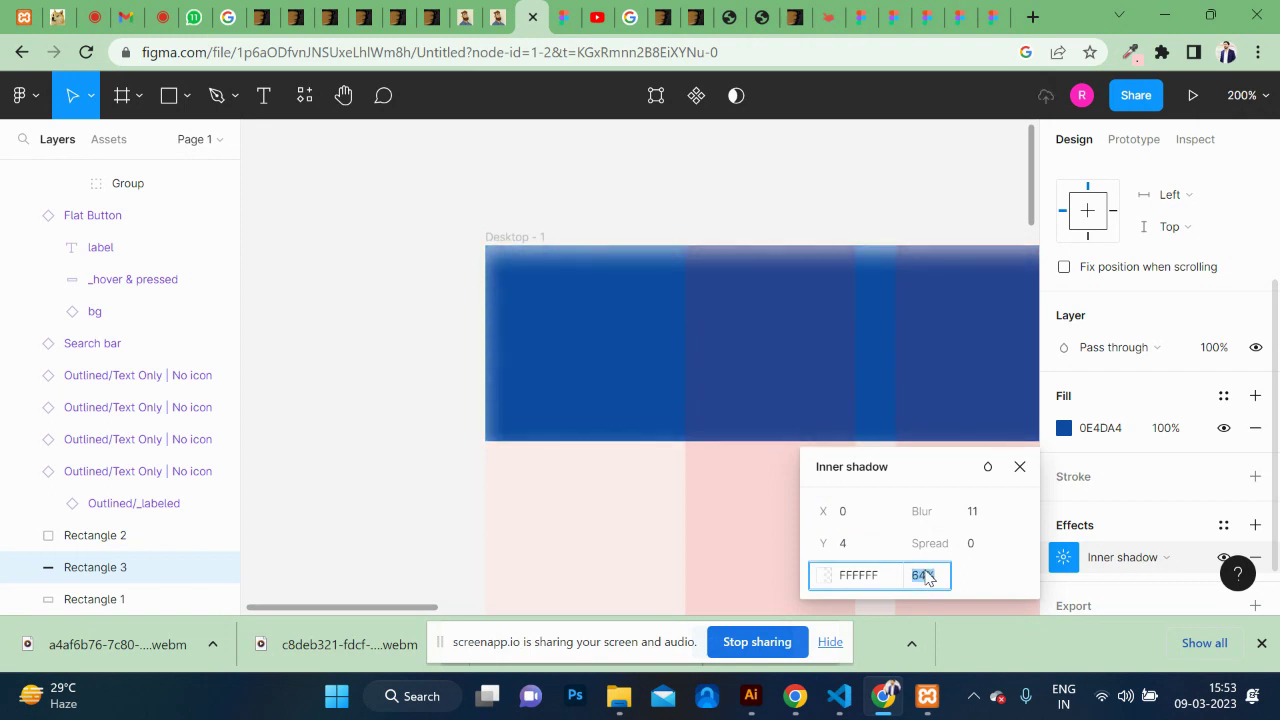
key(Up)
key(Up)
key(Up)
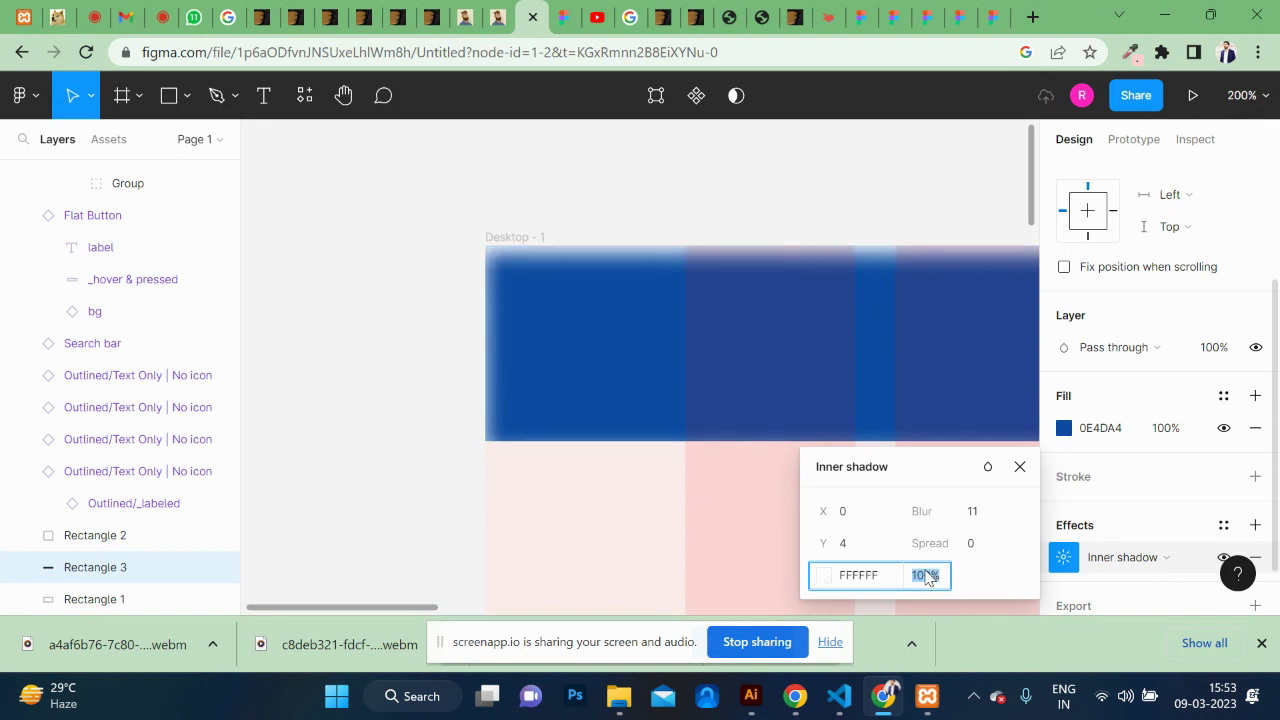
click(432, 436)
key(shift+1)
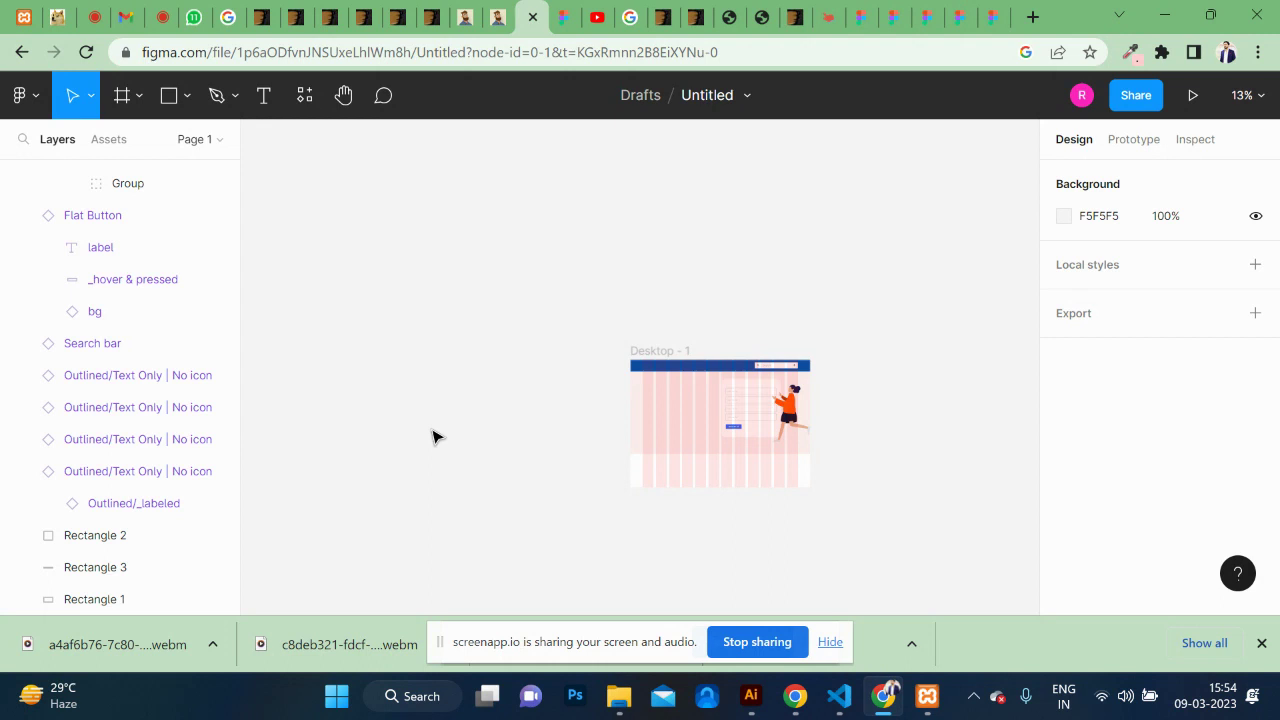
Step: Google 'pubg' in a new tab and open the official PUBG Battlegrounds site
click(1035, 17)
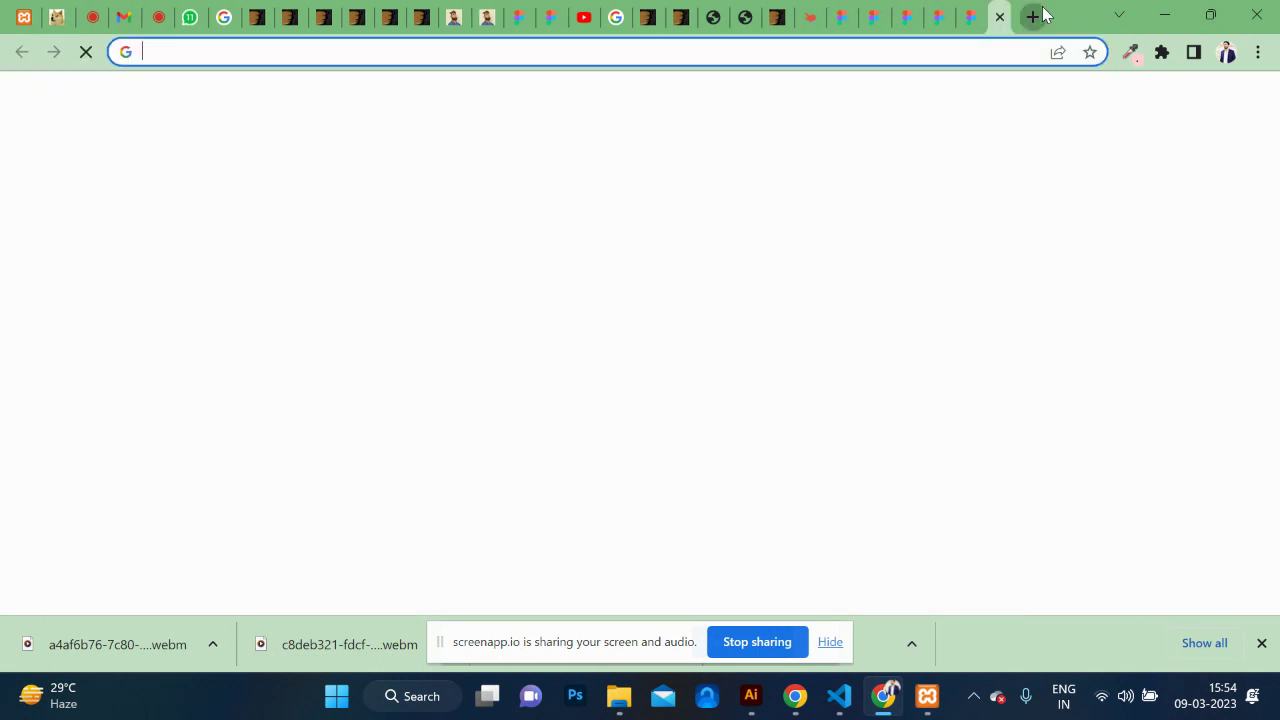
text(game)
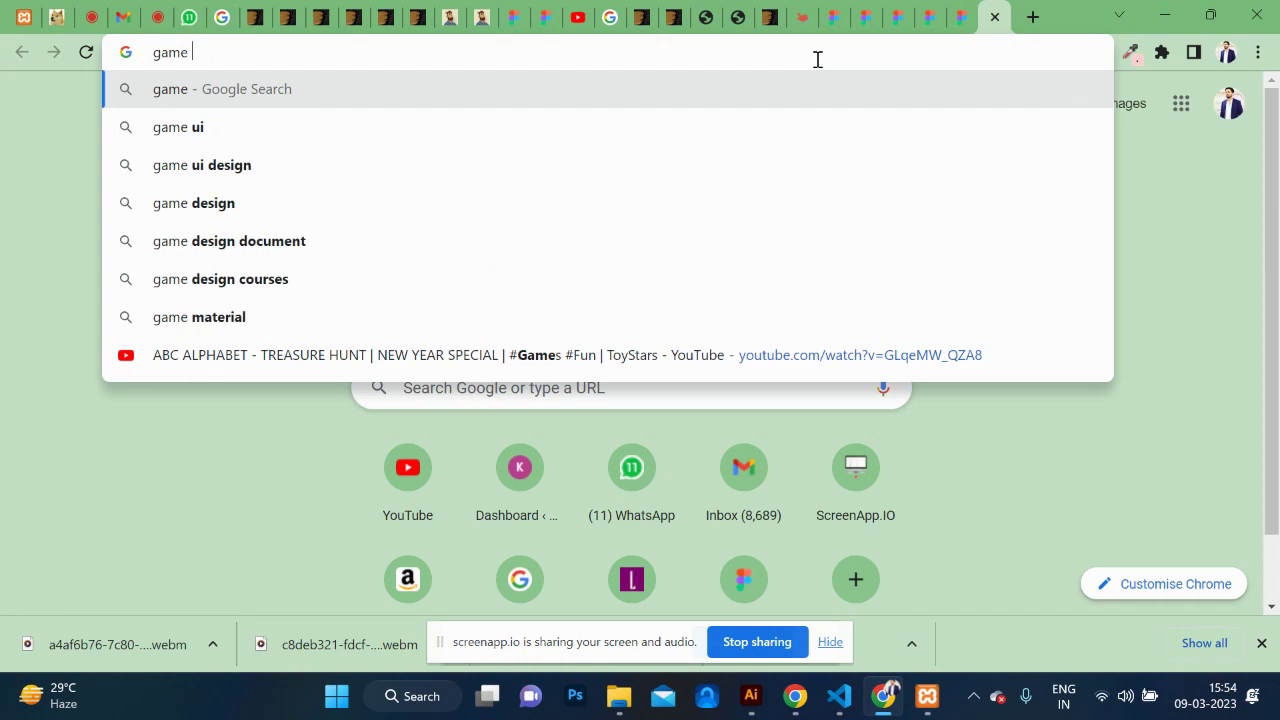
key(BackSpace)
key(BackSpace)
key(BackSpace)
key(BackSpace)
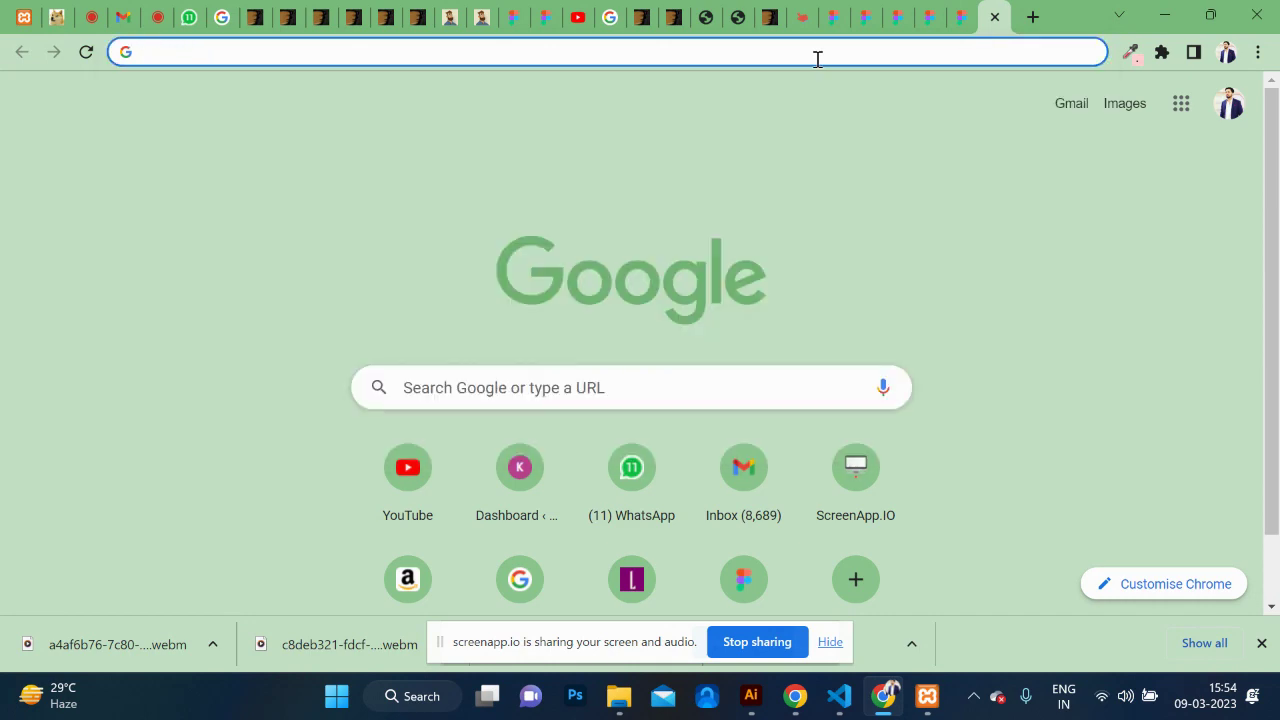
text(pubg)
key(BackSpace)
text(g)
key(Return)
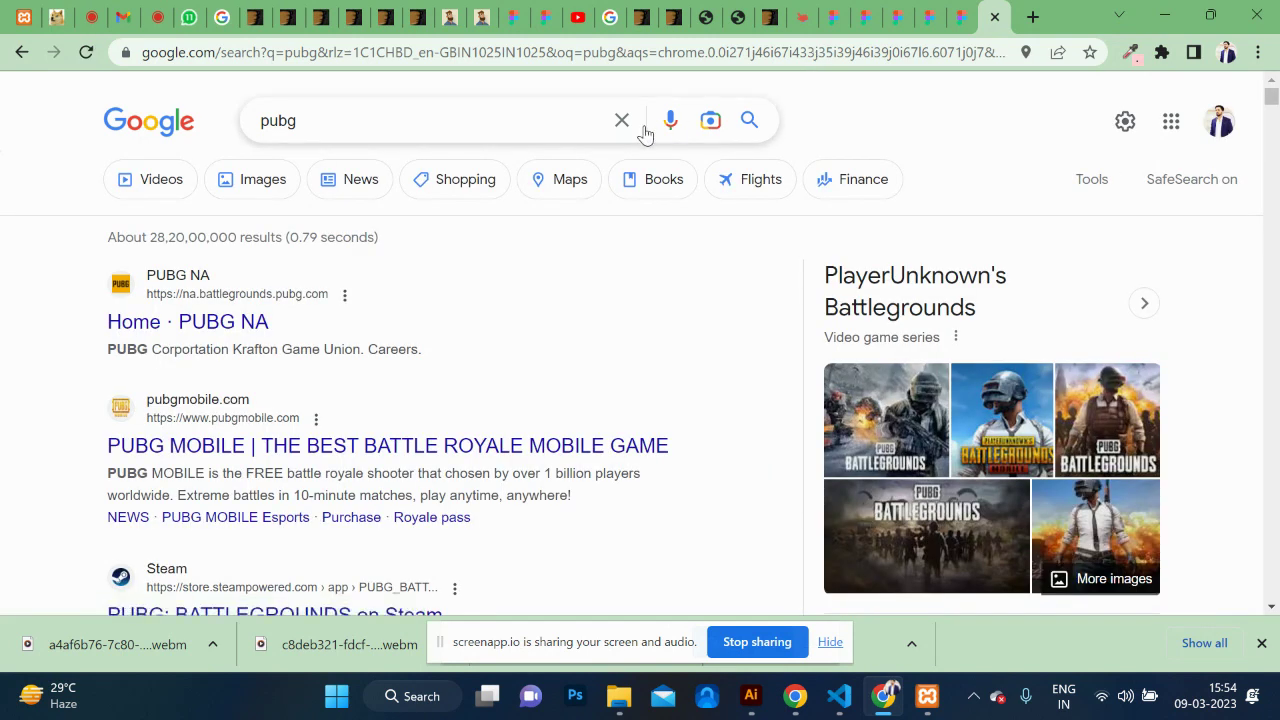
click(225, 322)
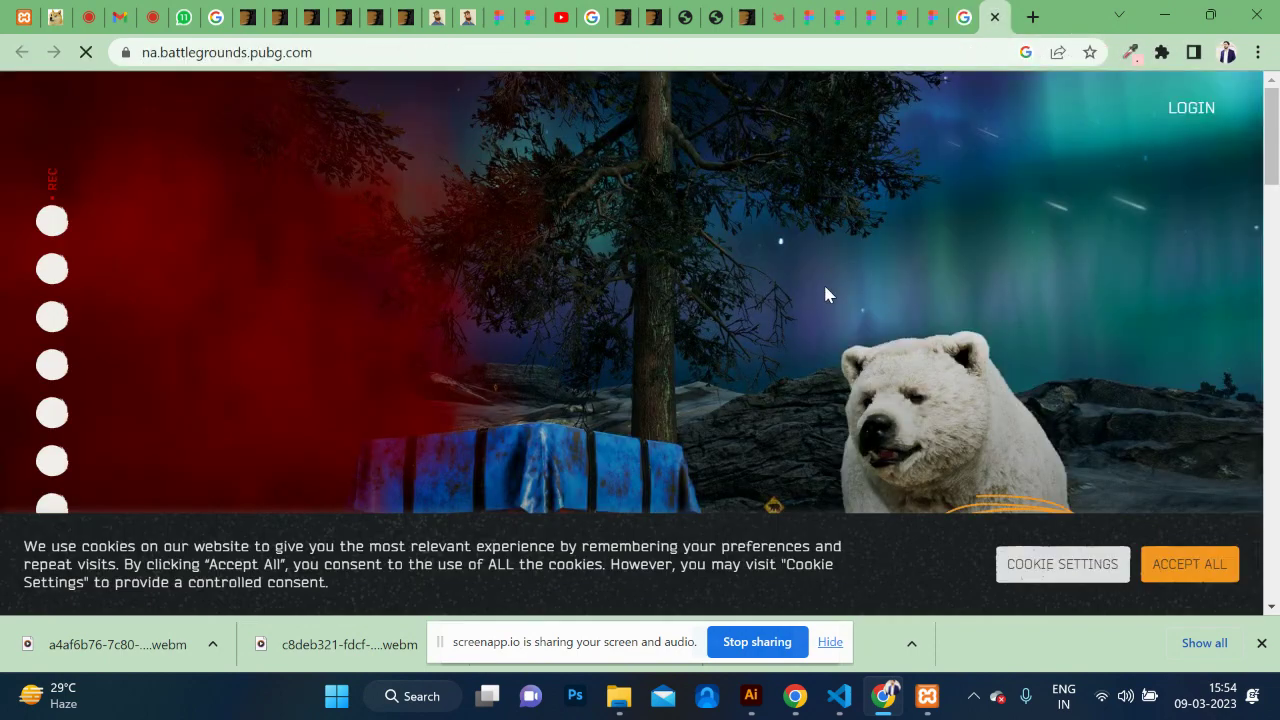
Step: Scroll down through the PUBG Battlegrounds home page
scroll(825, 291, down, 5)
scroll(825, 291, down, 2)
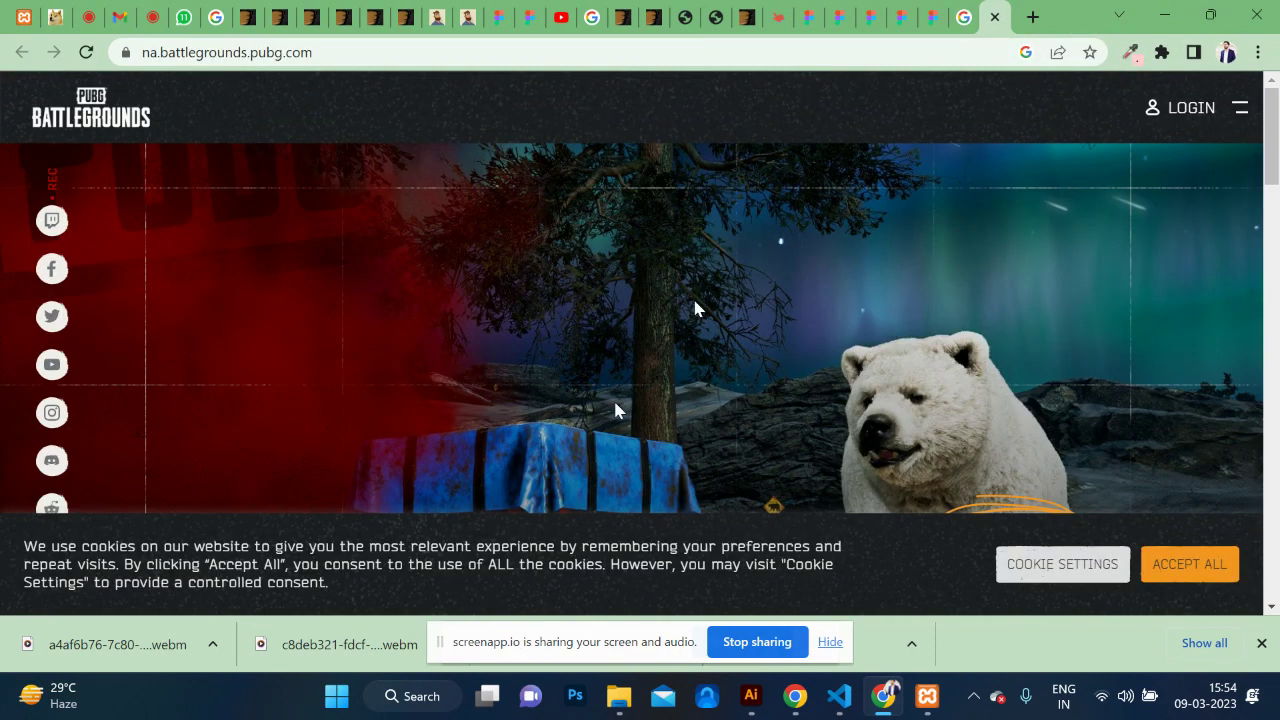
scroll(615, 410, down, 5)
scroll(615, 410, down, 4)
scroll(615, 410, down, 4)
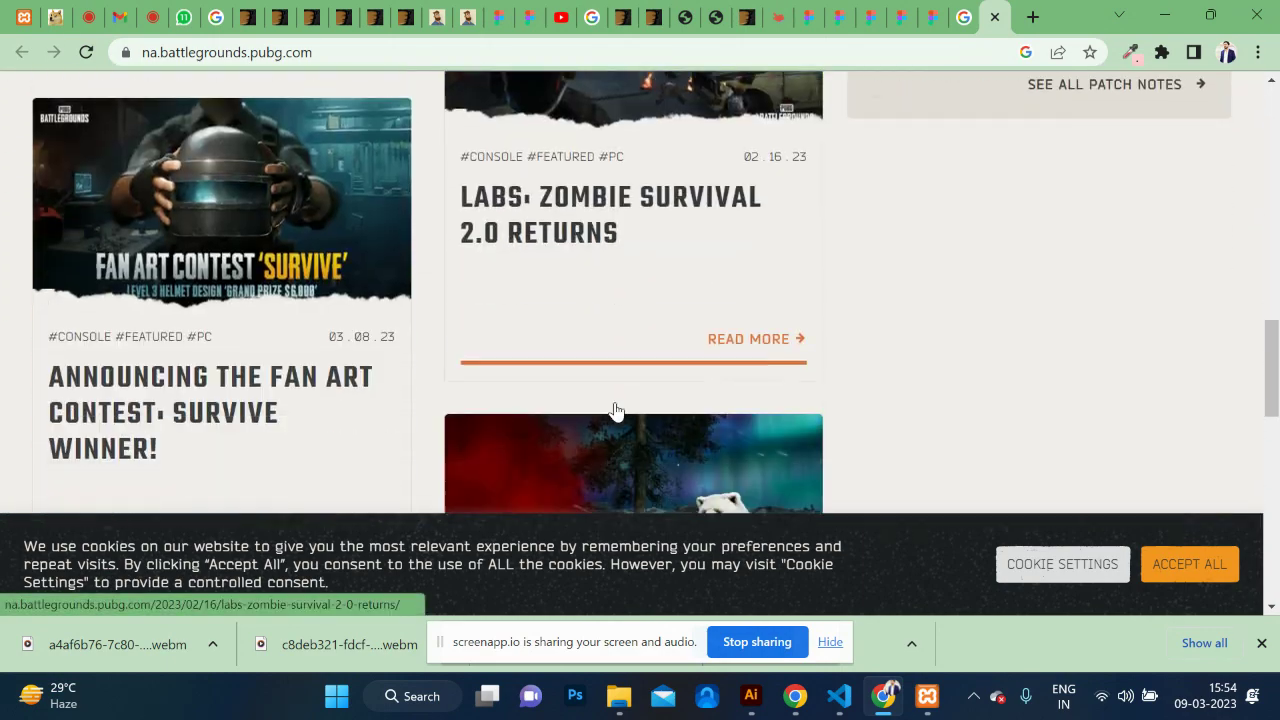
Step: Glance at the portfolio template and Material 3 Design Kit tabs, then recheck the PUBG page
click(769, 18)
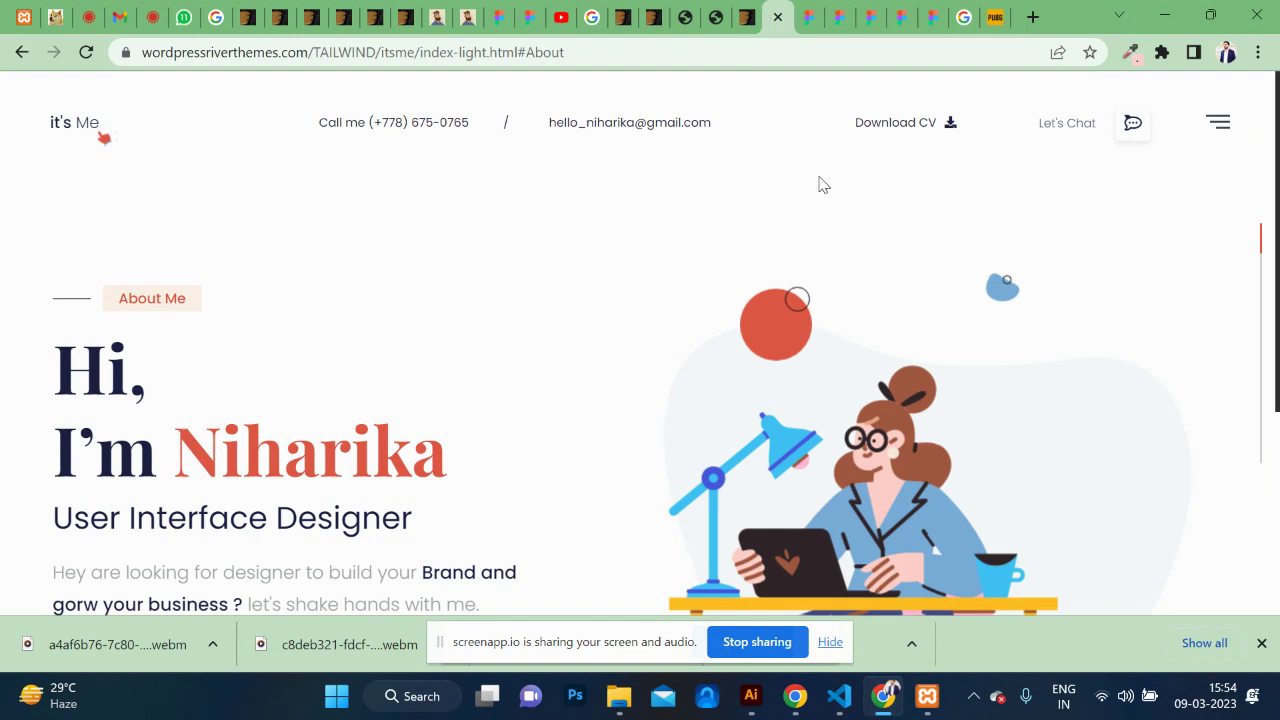
scroll(793, 380, down, 5)
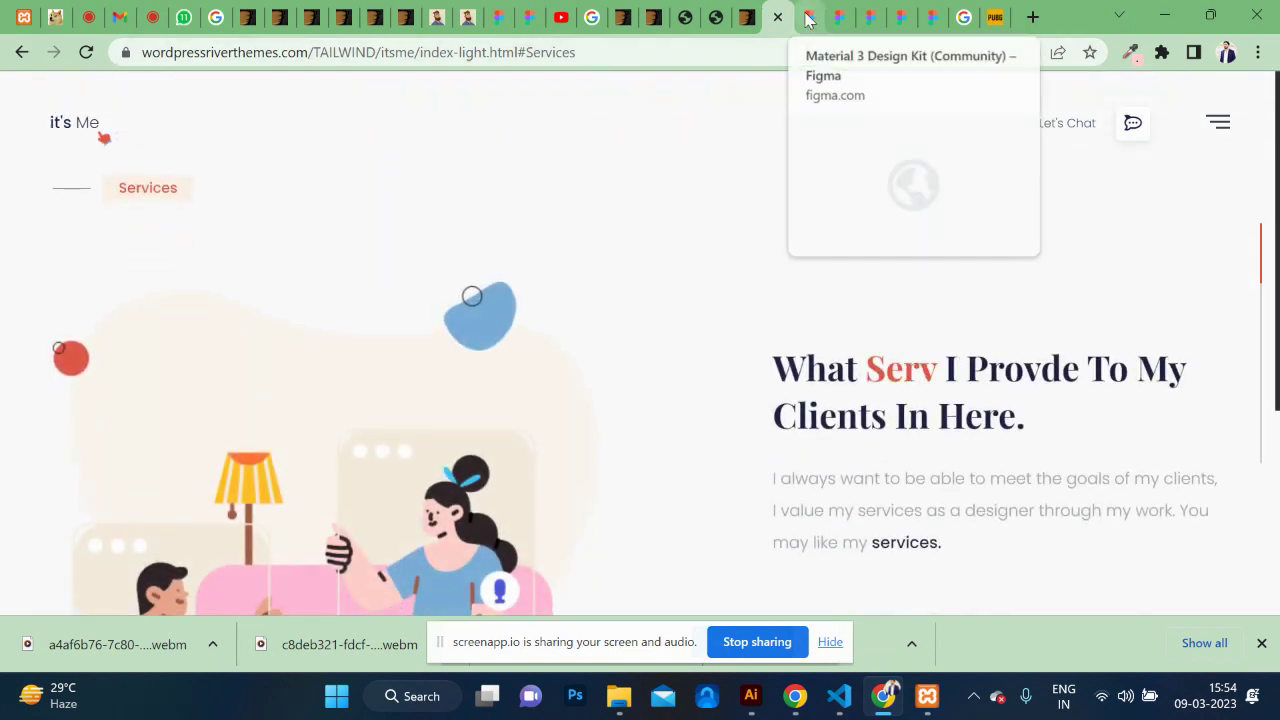
click(809, 17)
click(995, 17)
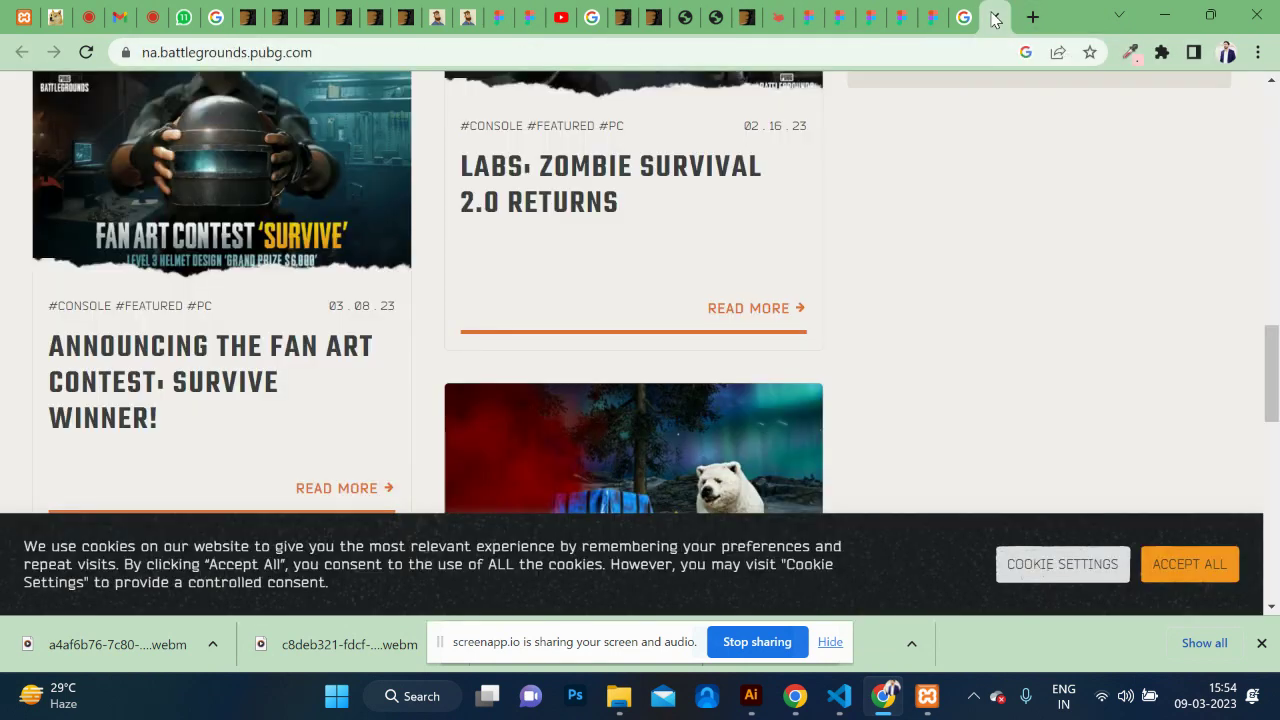
key(End)
key(Home)
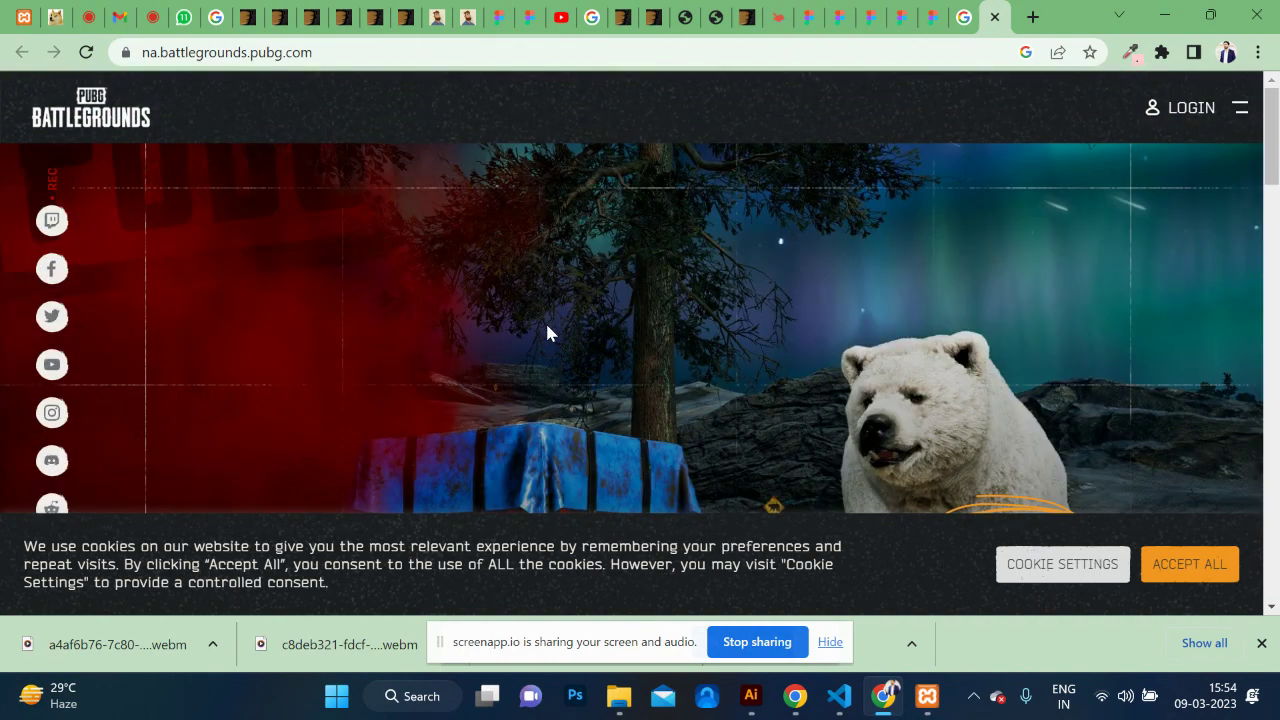
click(868, 17)
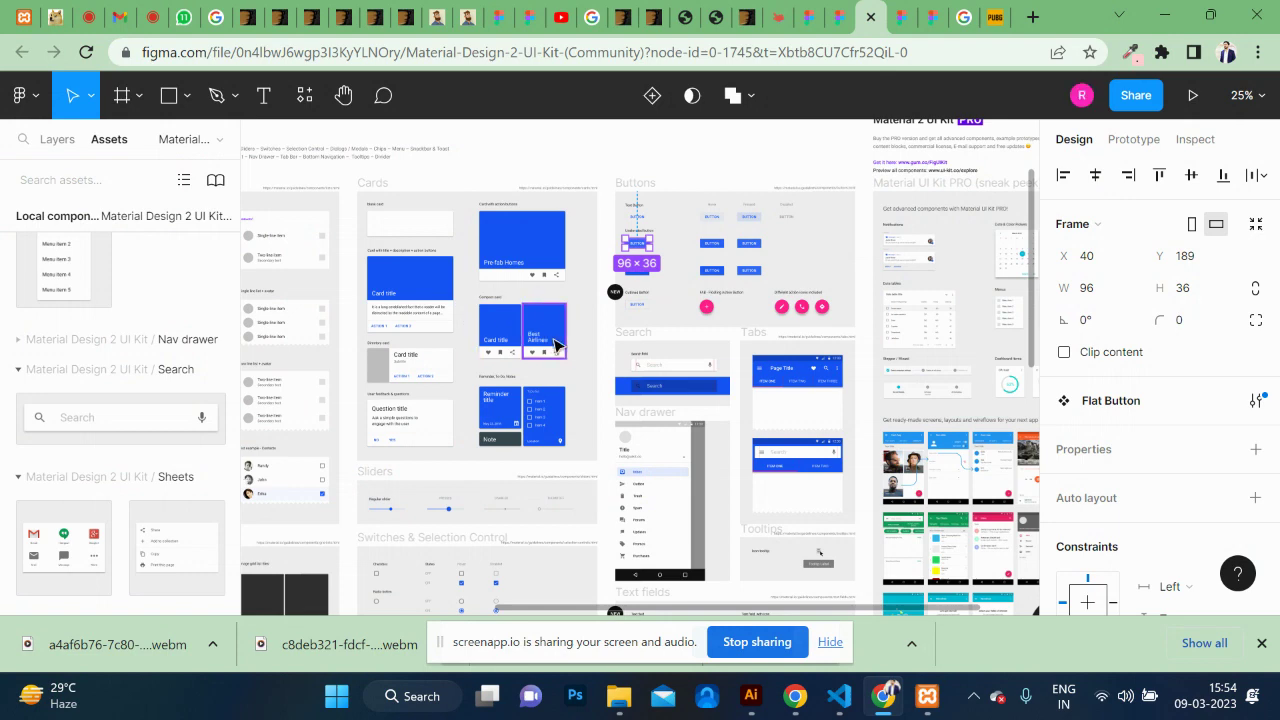
Step: Pan around the Material Design 2 UI Kit and select the Single line list component
scroll(557, 345, left, 5)
scroll(557, 345, left, 1)
scroll(557, 345, left, 1)
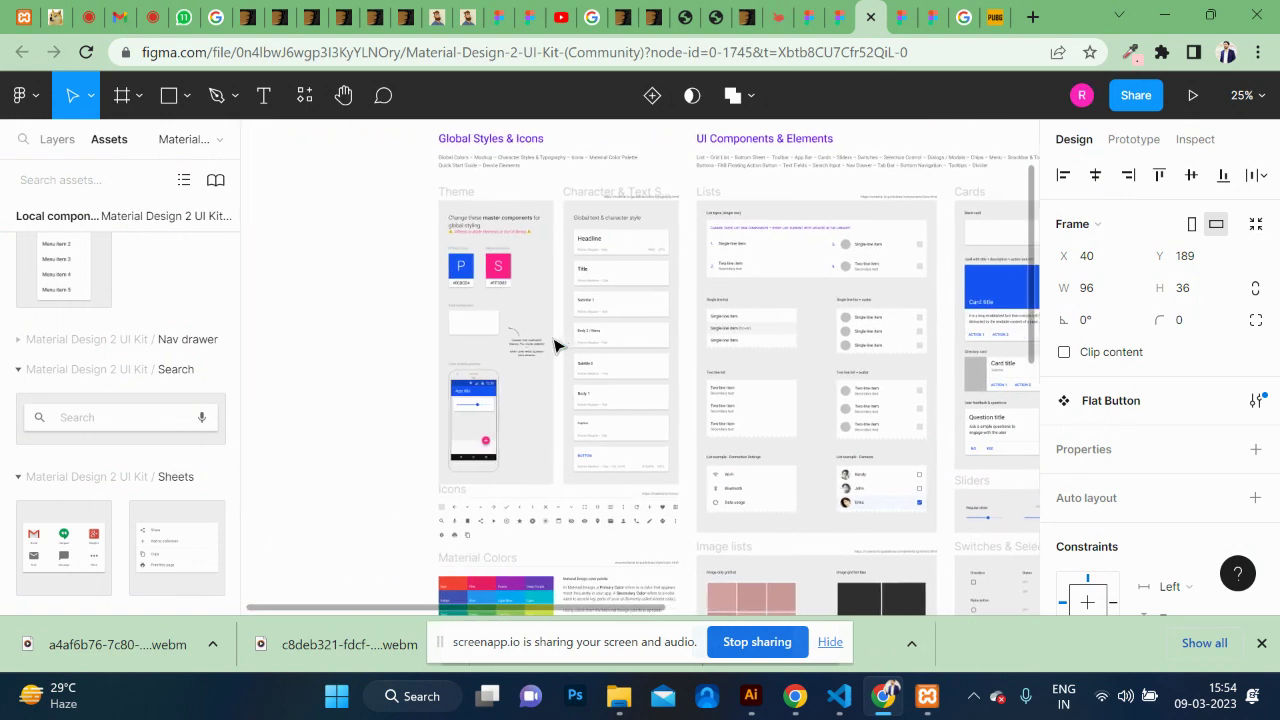
scroll(557, 345, left, 1)
scroll(557, 345, down, 5)
scroll(557, 345, right, 3)
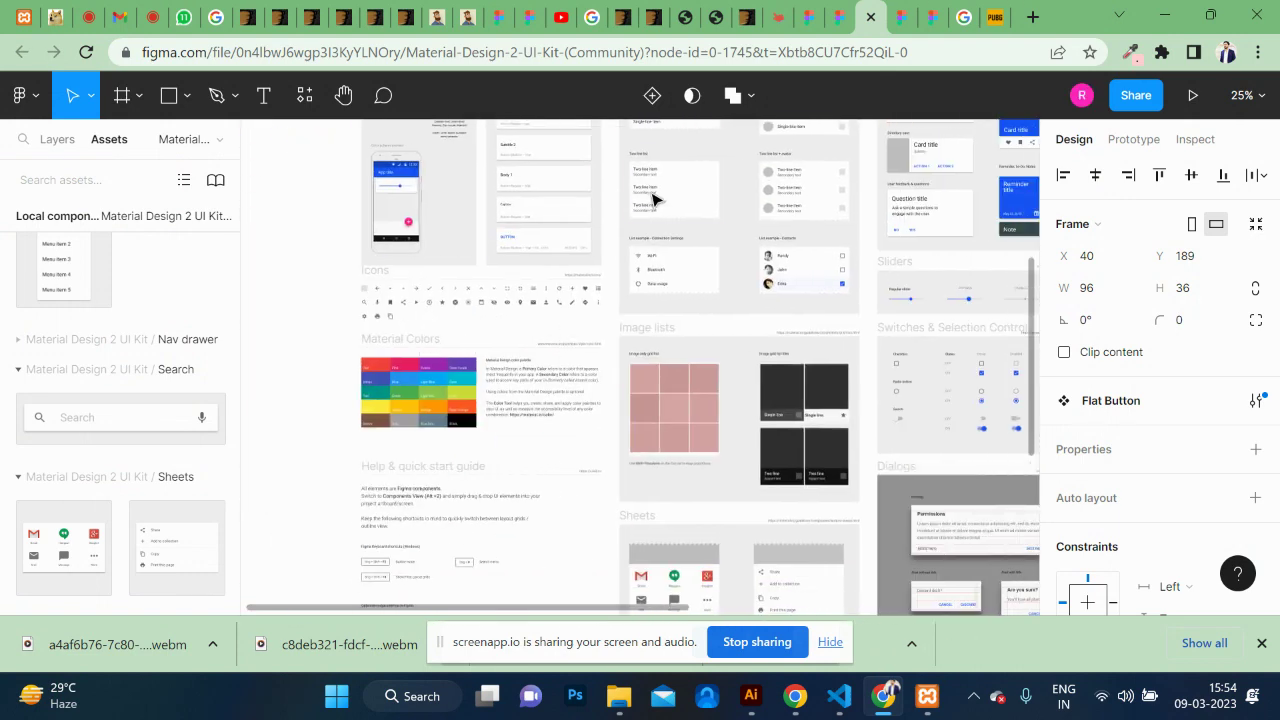
scroll(668, 180, up, 2)
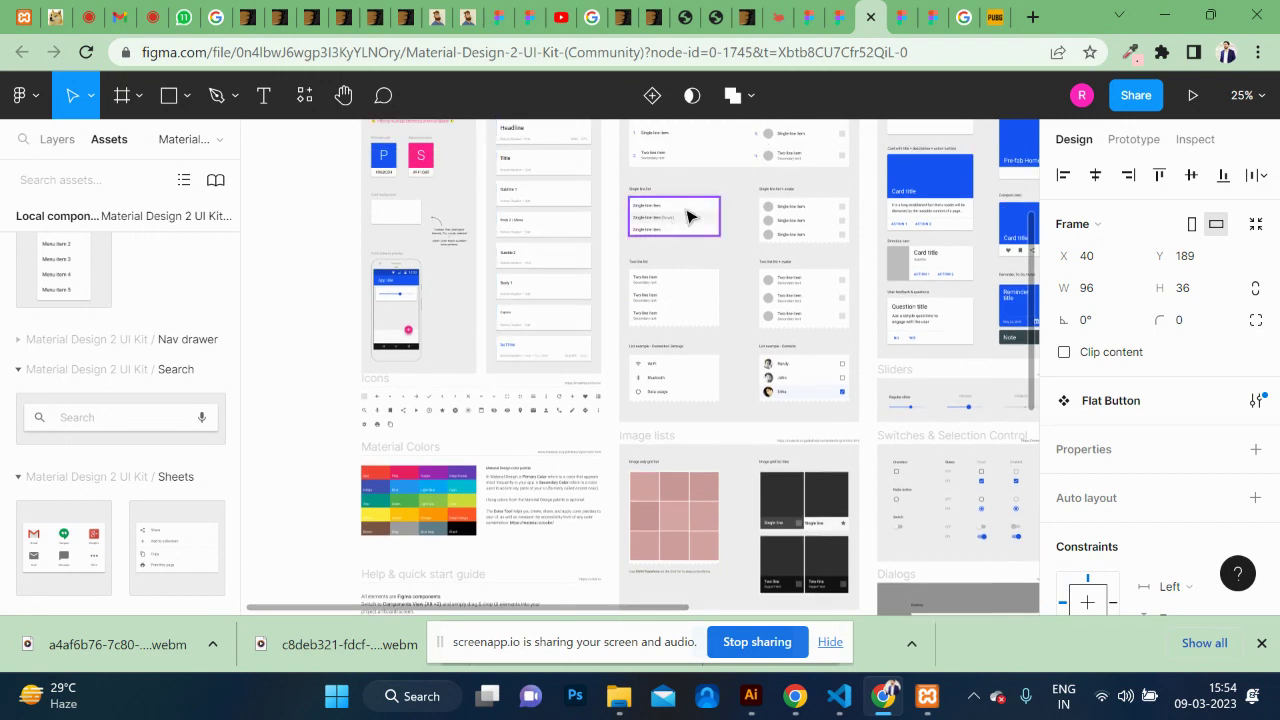
click(688, 217)
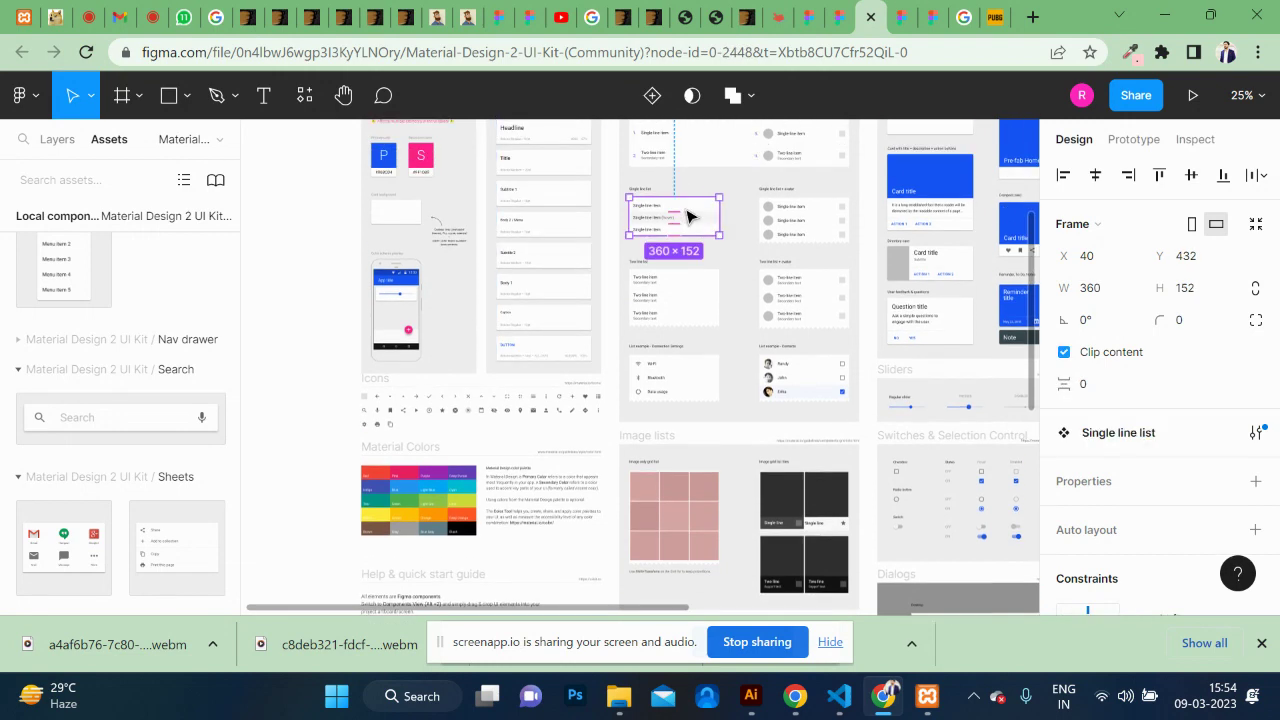
Step: Open the Material Design UI kit - Components library file in the editor
scroll(571, 292, up, 2)
scroll(571, 292, left, 2)
scroll(571, 292, up, 3)
scroll(570, 294, right, 4)
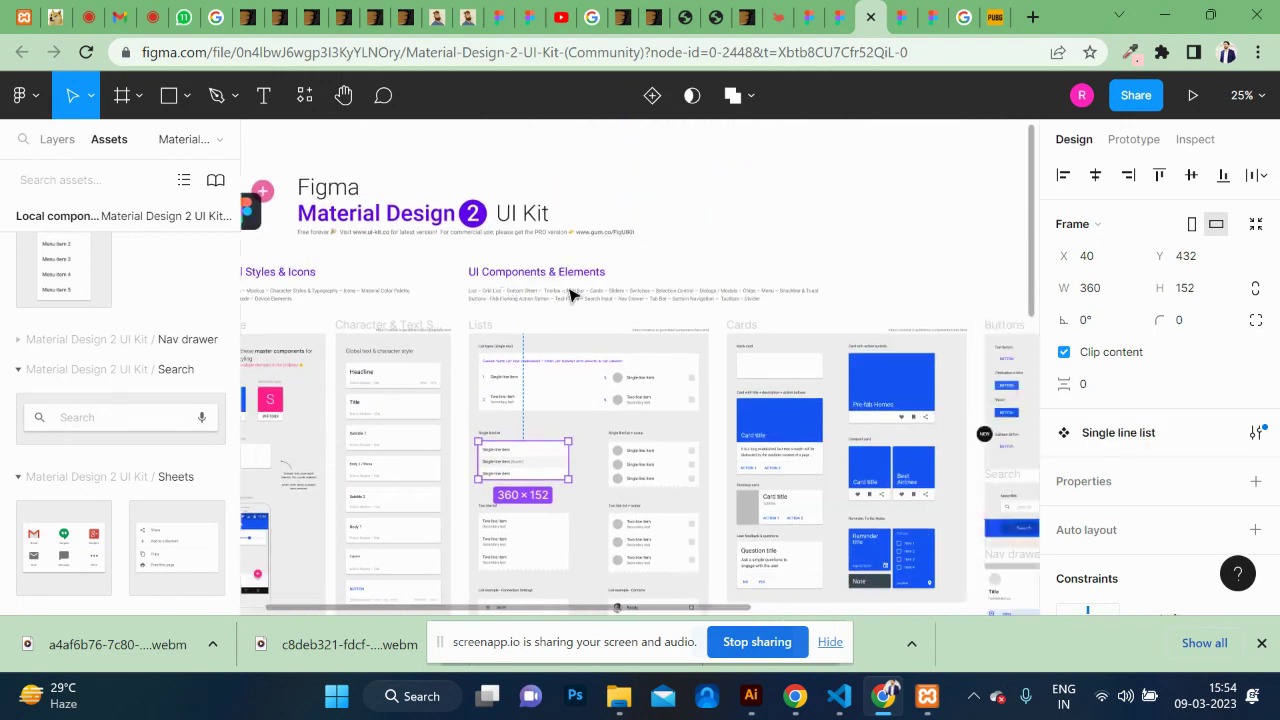
click(903, 17)
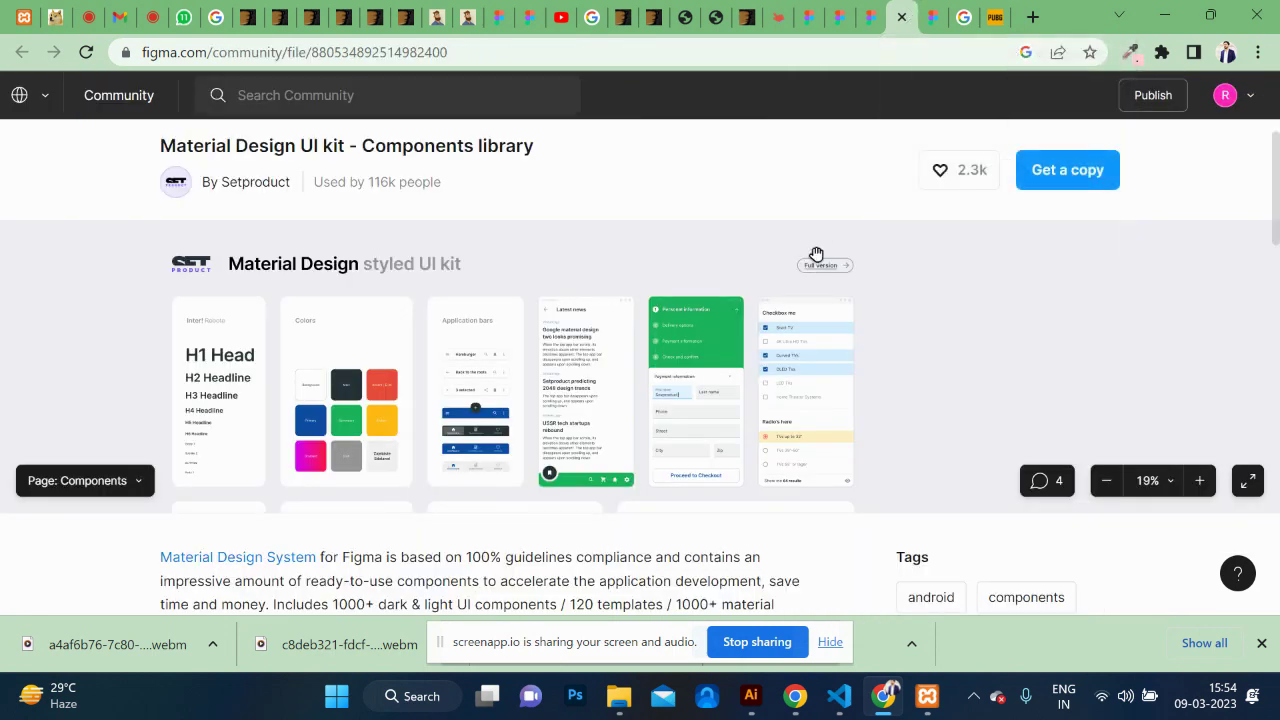
click(932, 17)
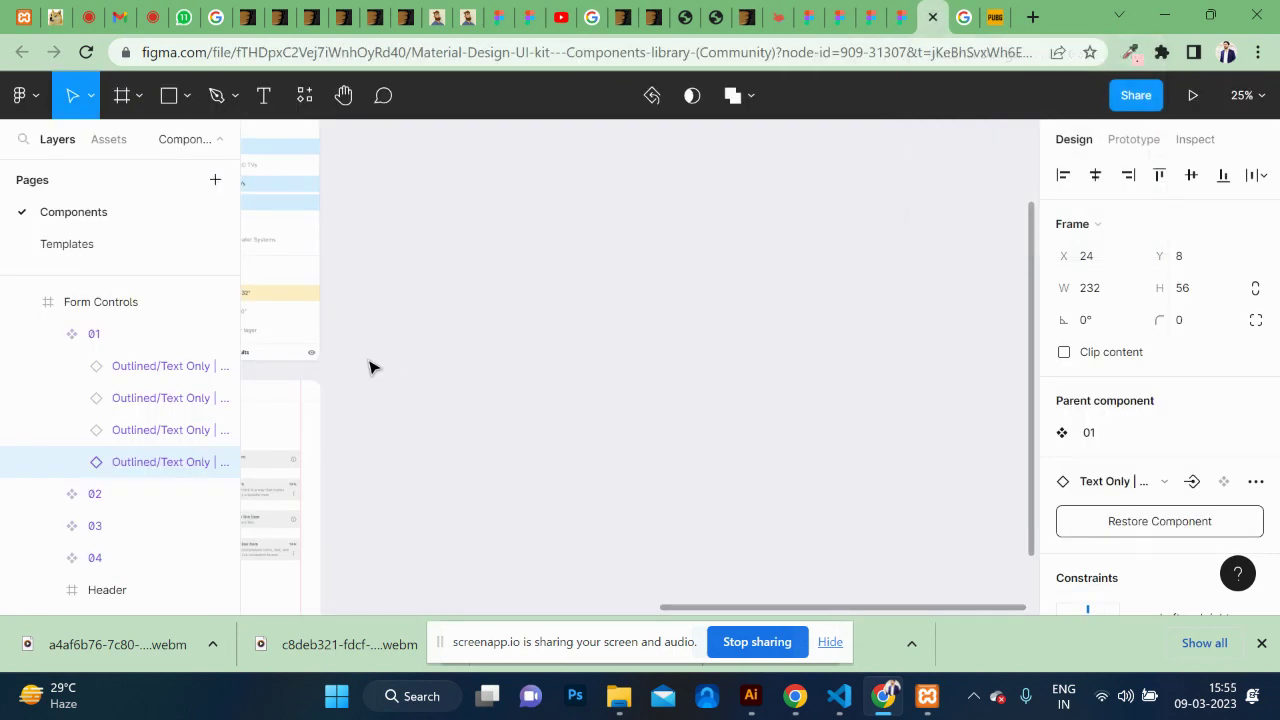
Step: Zoom to 100% on the app bars and select the Bookmarked navigation destination
scroll(370, 366, left, 5)
scroll(370, 366, left, 6)
scroll(450, 360, up, 2)
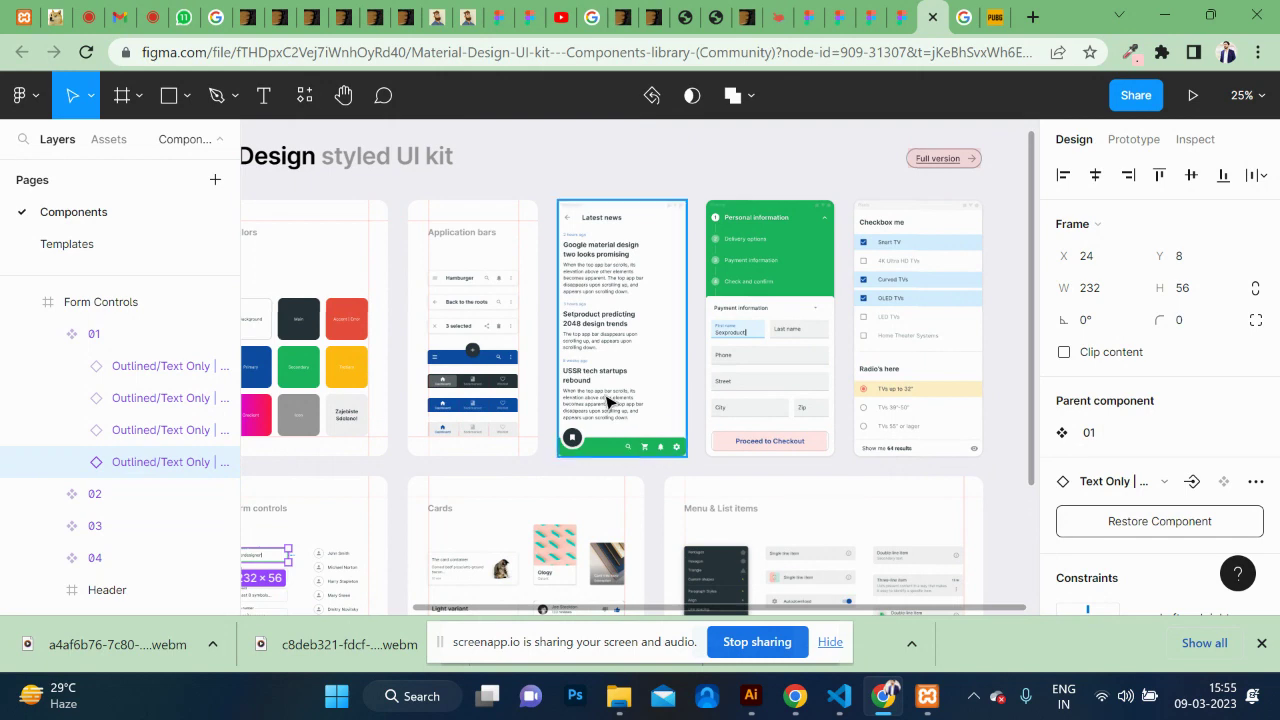
scroll(517, 406, left, 2)
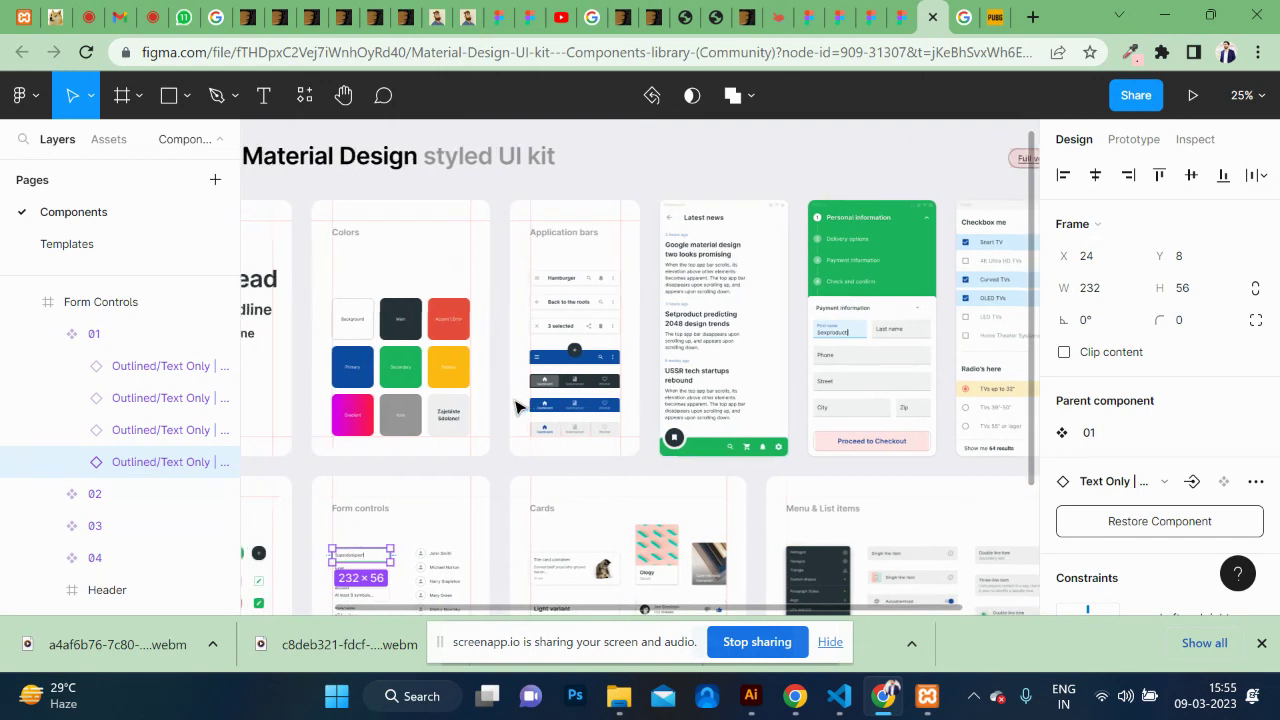
key(shift+0)
scroll(503, 346, left, 3)
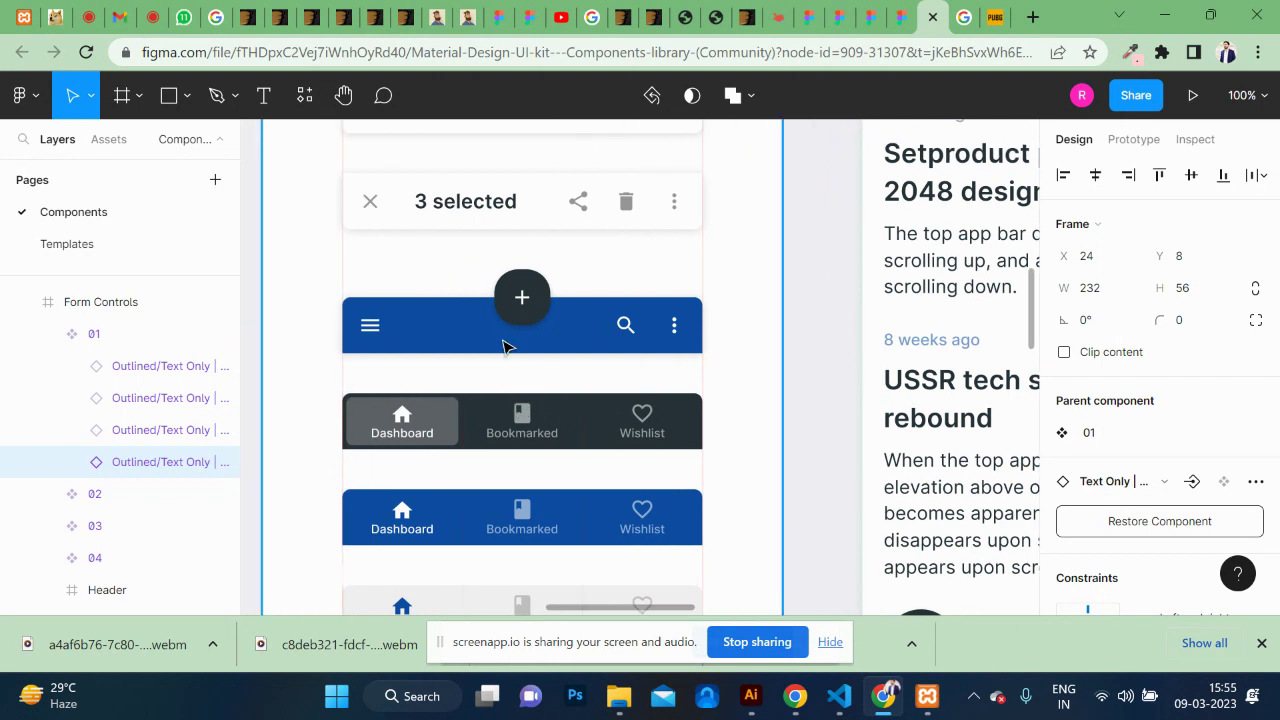
click(520, 428)
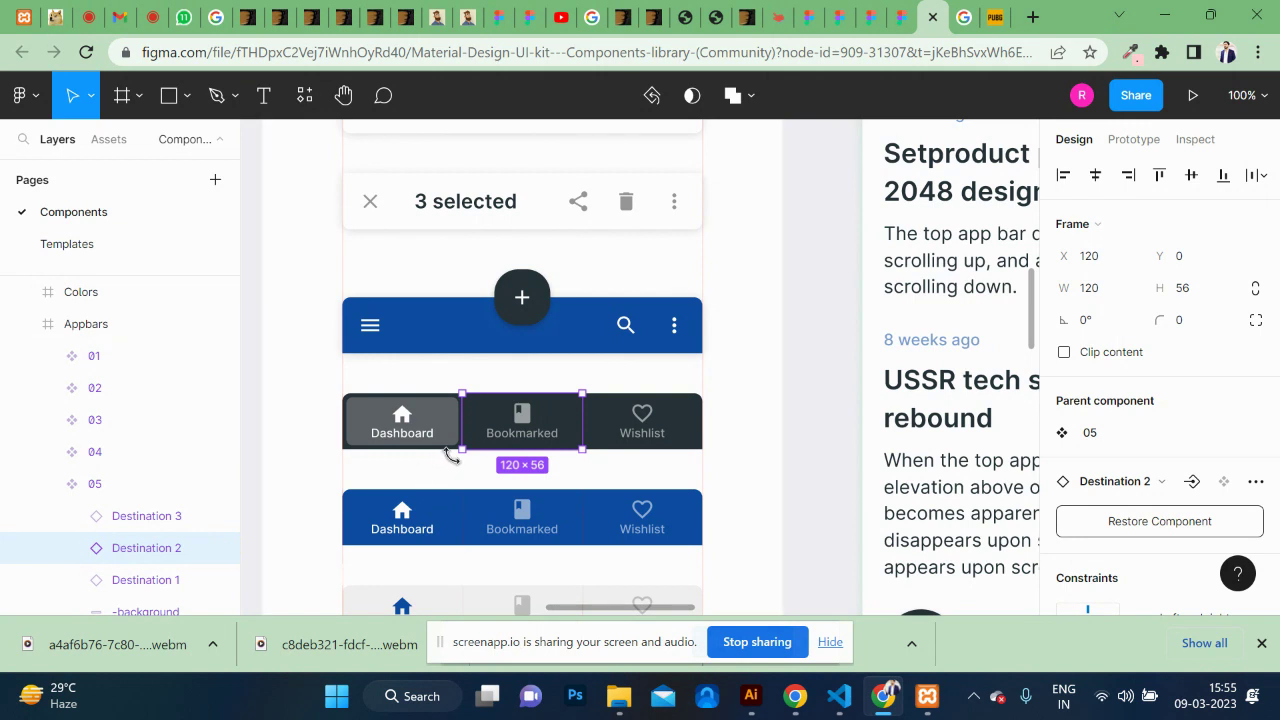
Step: Pan over to the Primary, Secondary, Gradient and Icon colour cards and select the file's web address
scroll(455, 465, left, 5)
scroll(455, 465, left, 5)
scroll(455, 465, left, 5)
scroll(455, 465, up, 2)
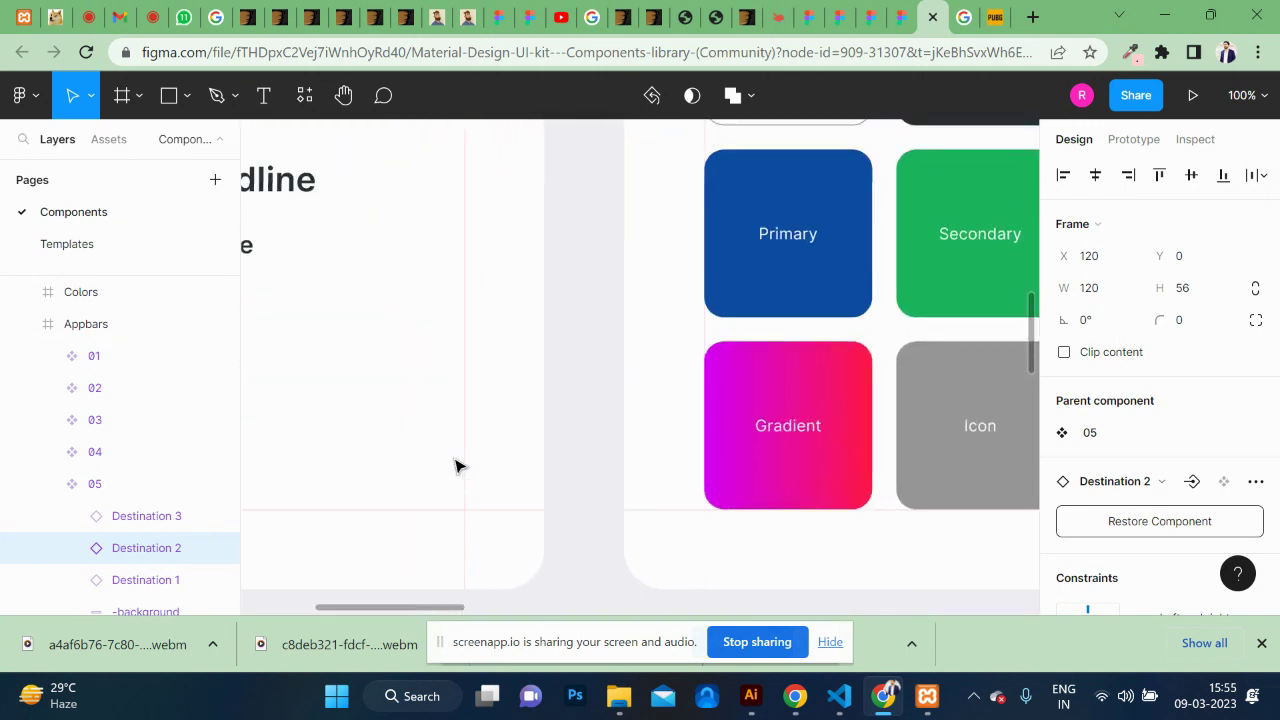
click(828, 58)
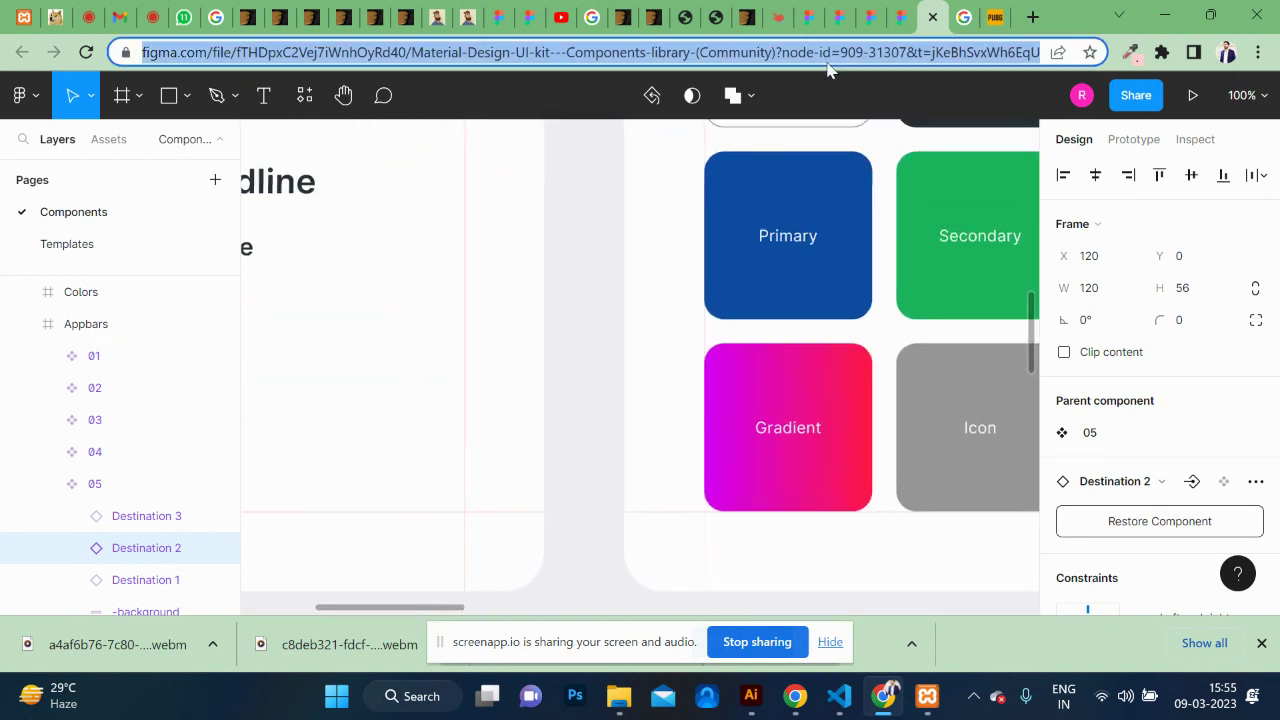
Step: Browse the latest articles and patch-notes cards on the PUBG Battlegrounds homepage
click(995, 18)
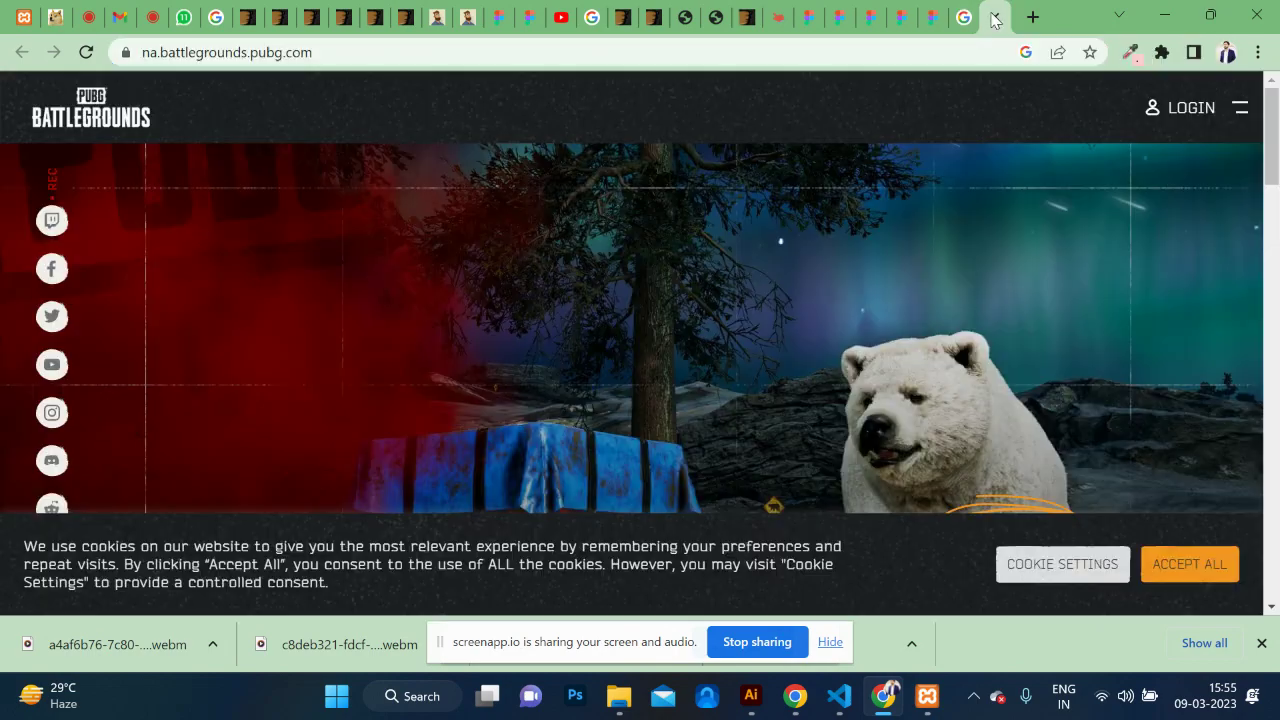
scroll(668, 300, down, 10)
scroll(668, 300, down, 3)
scroll(668, 300, down, 3)
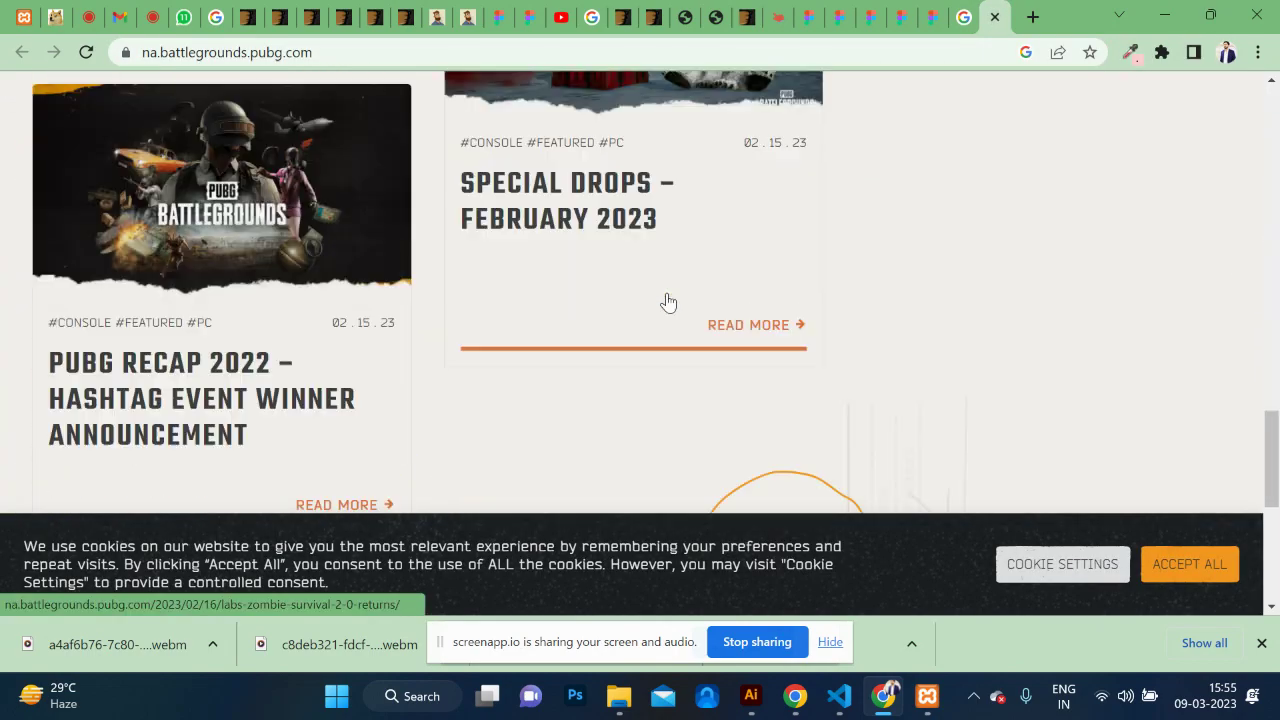
scroll(668, 300, down, 5)
scroll(668, 300, up, 10)
scroll(668, 300, up, 10)
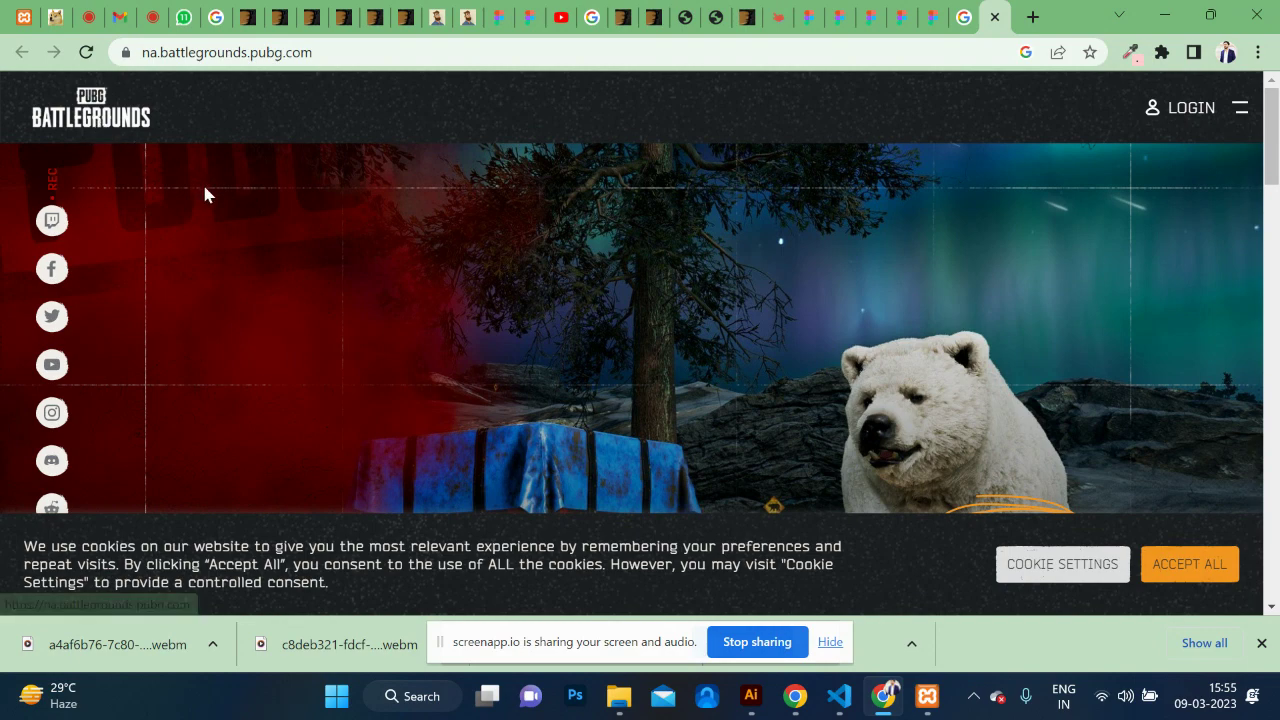
scroll(451, 358, down, 4)
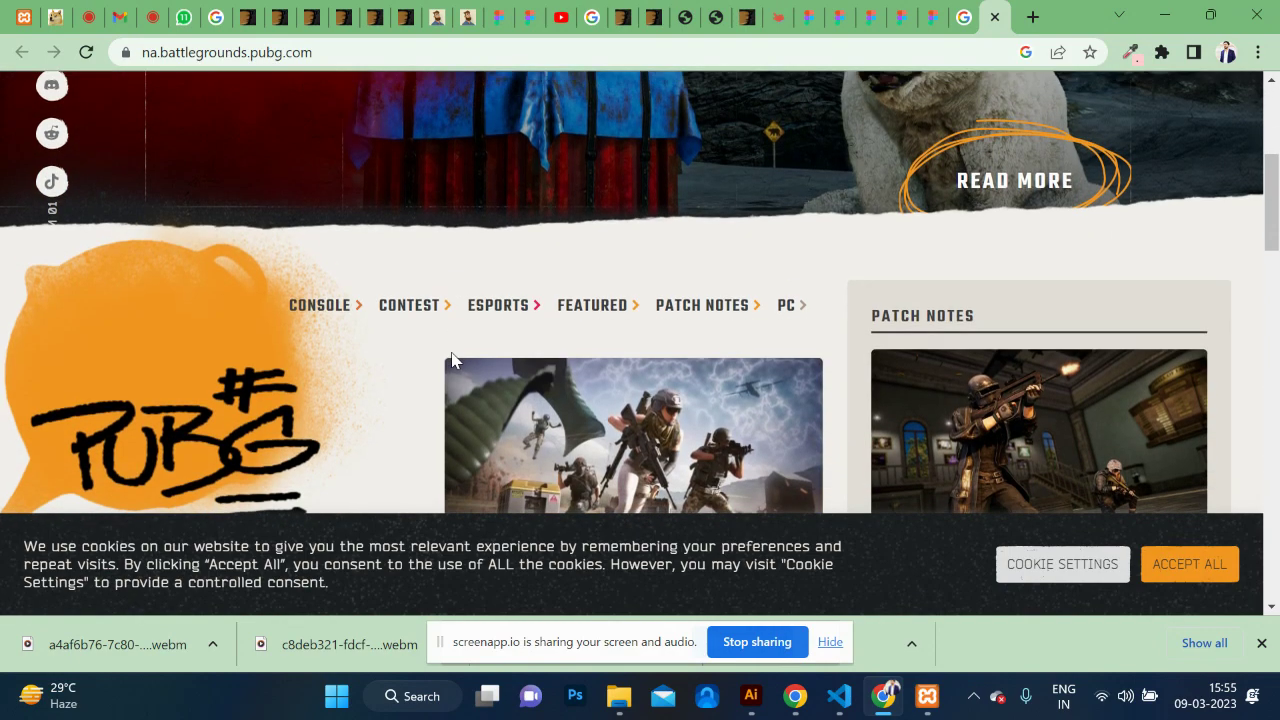
scroll(451, 358, up, 5)
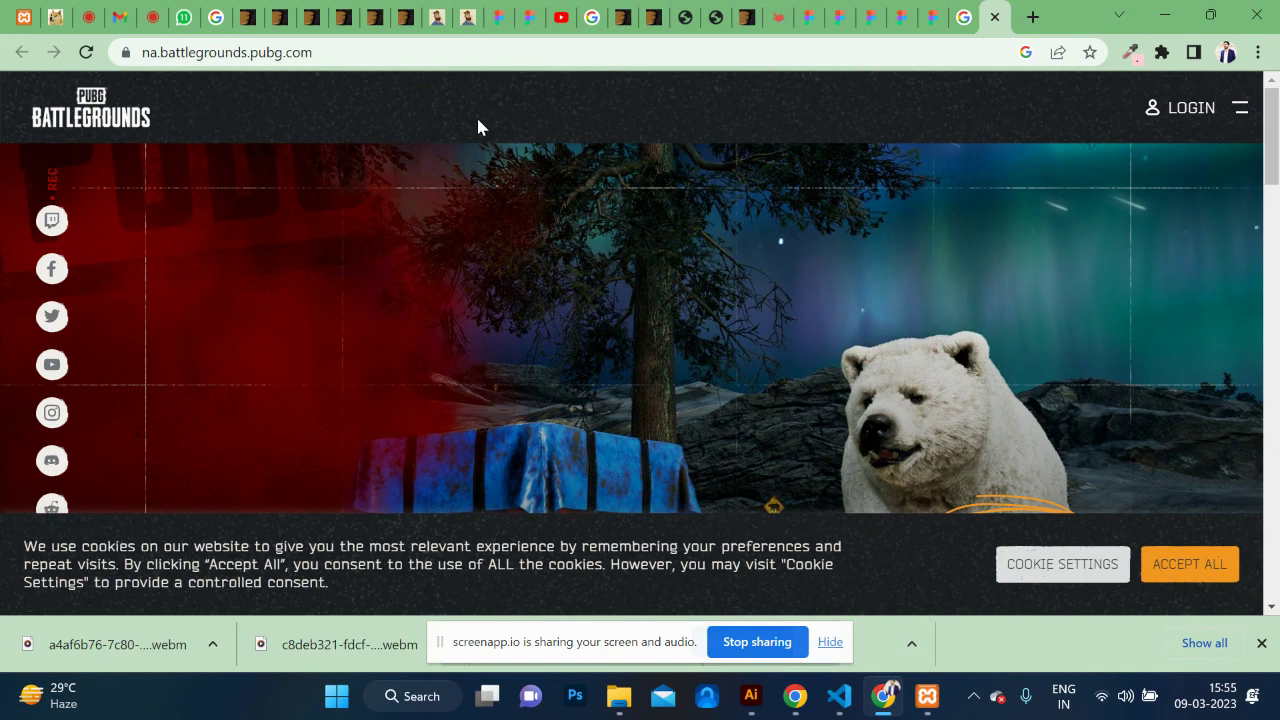
scroll(664, 264, down, 5)
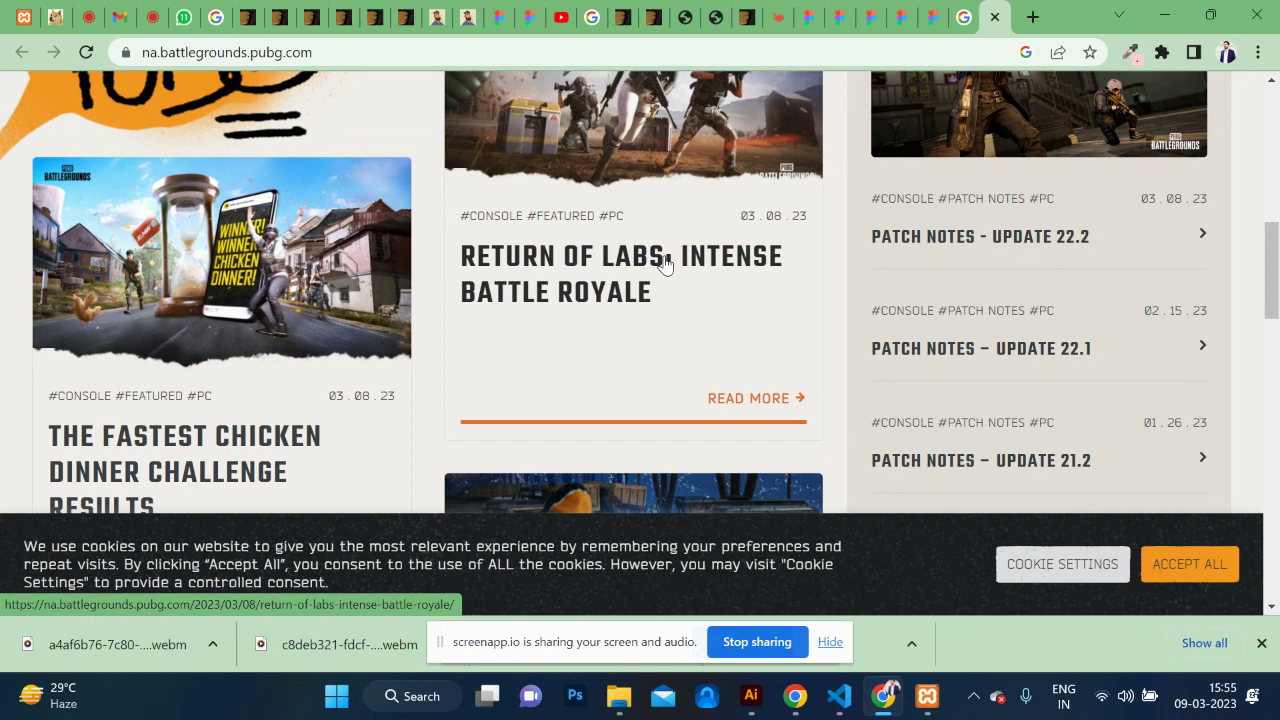
scroll(665, 263, up, 2)
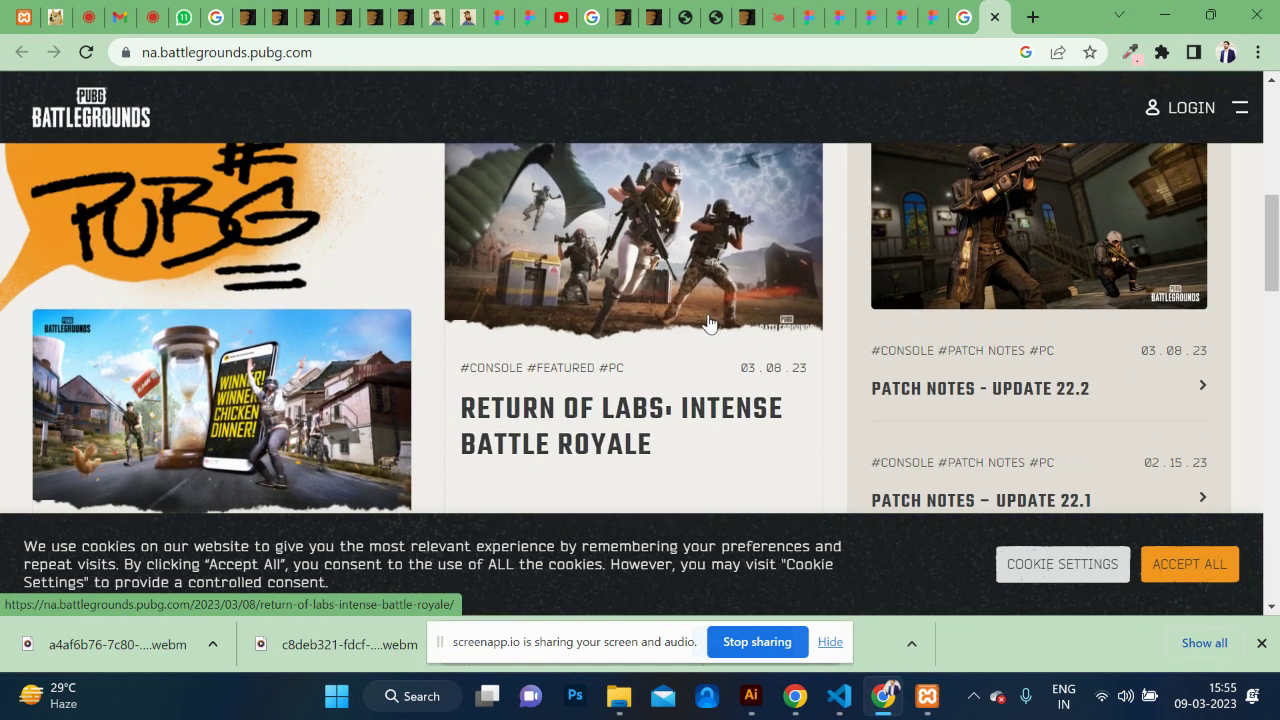
click(1032, 17)
Step: Google 'torn paper brush' and open the Brusheezy Torn Paper Brushes result
click(886, 51)
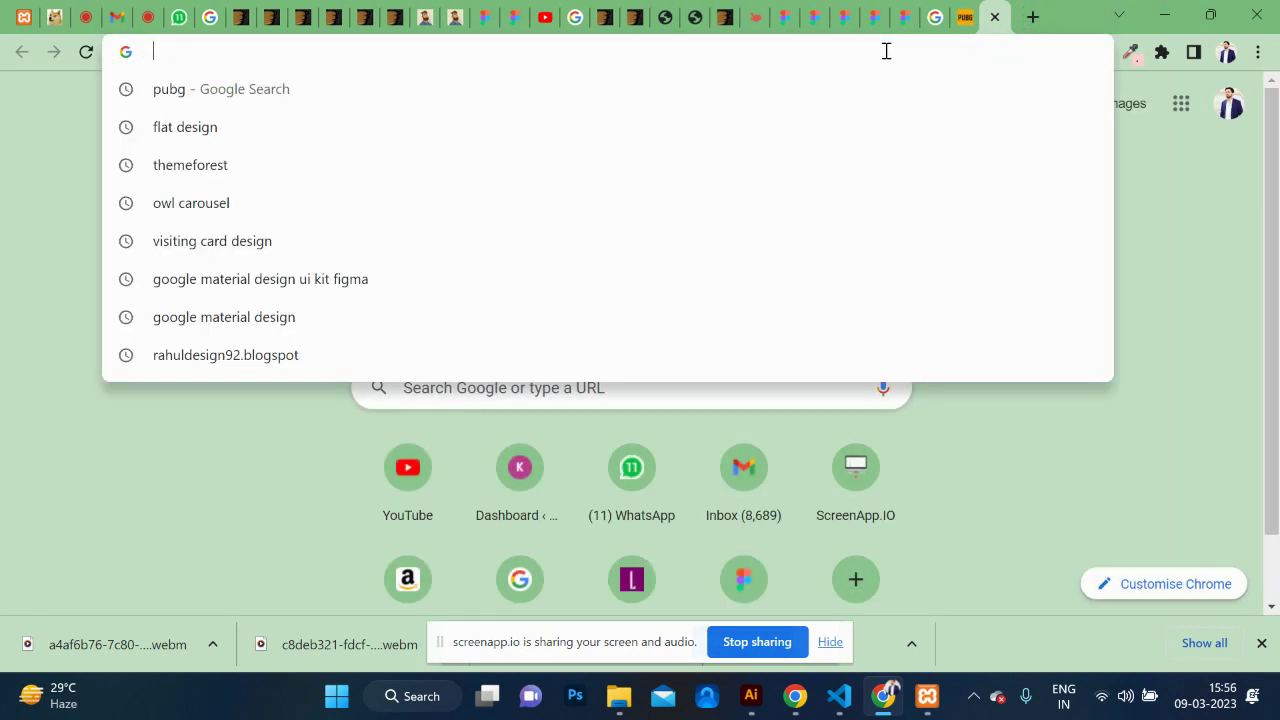
text(torn )
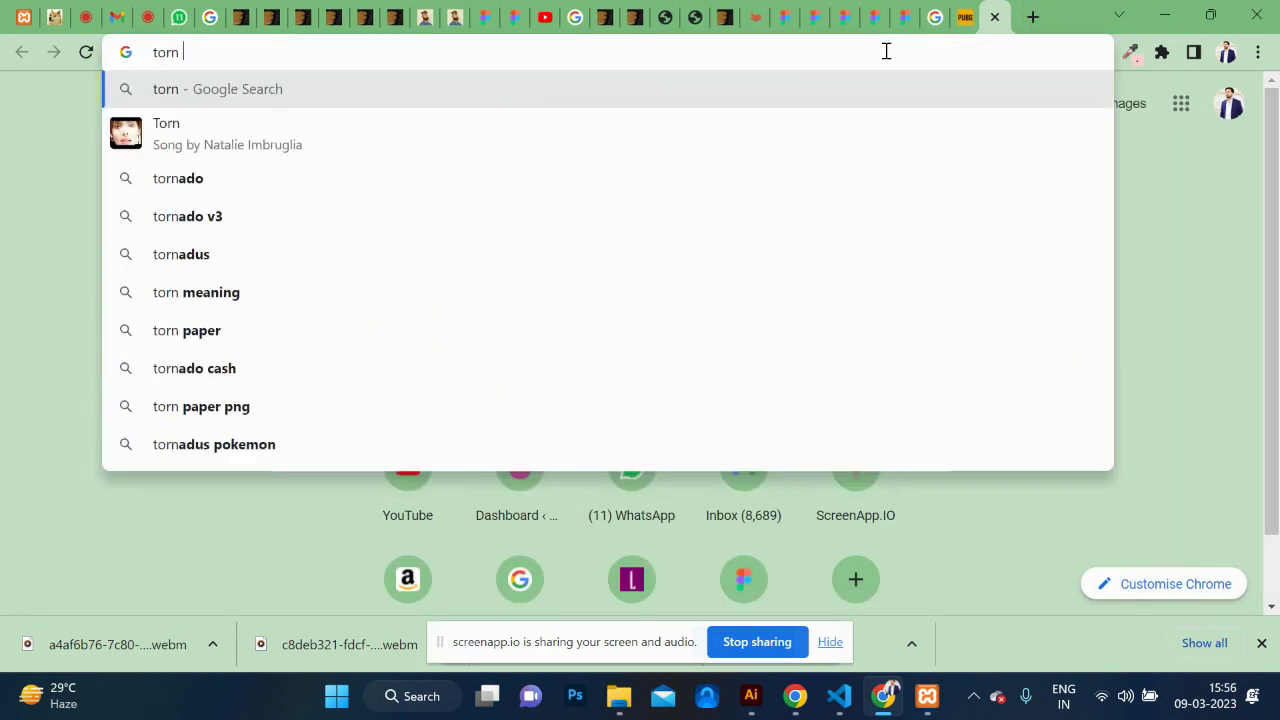
text(paper )
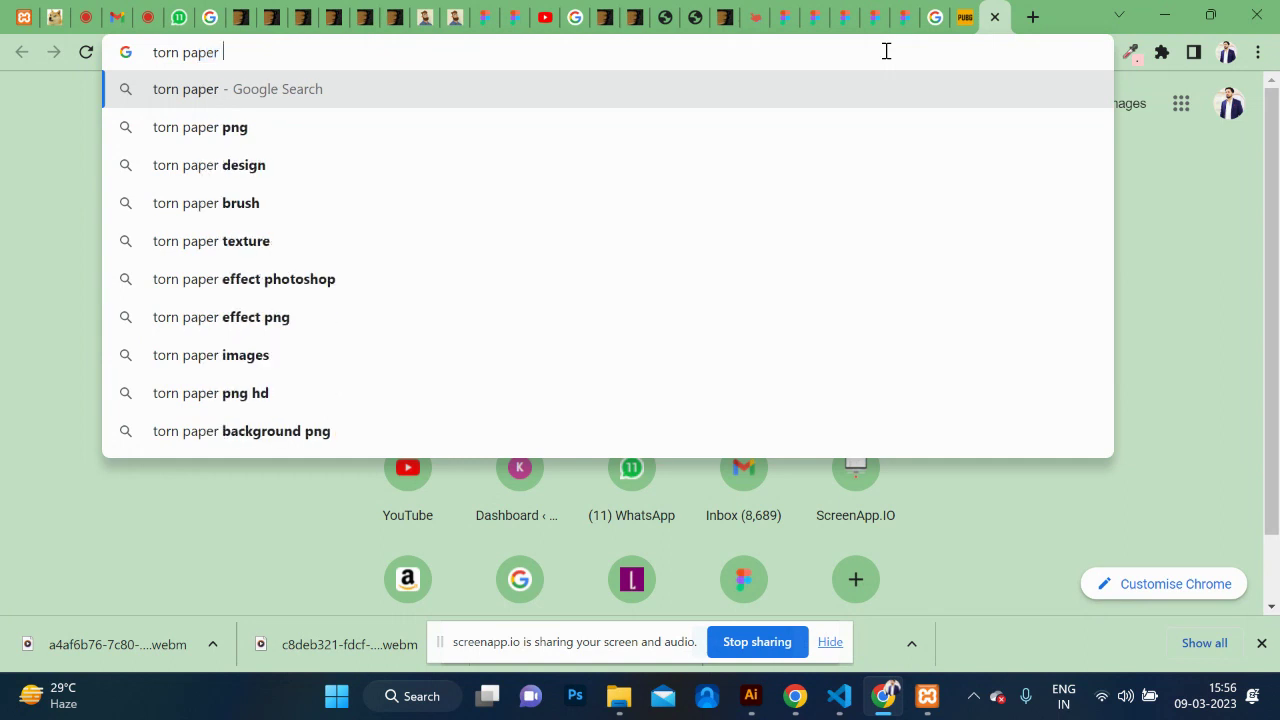
text(bru)
key(Return)
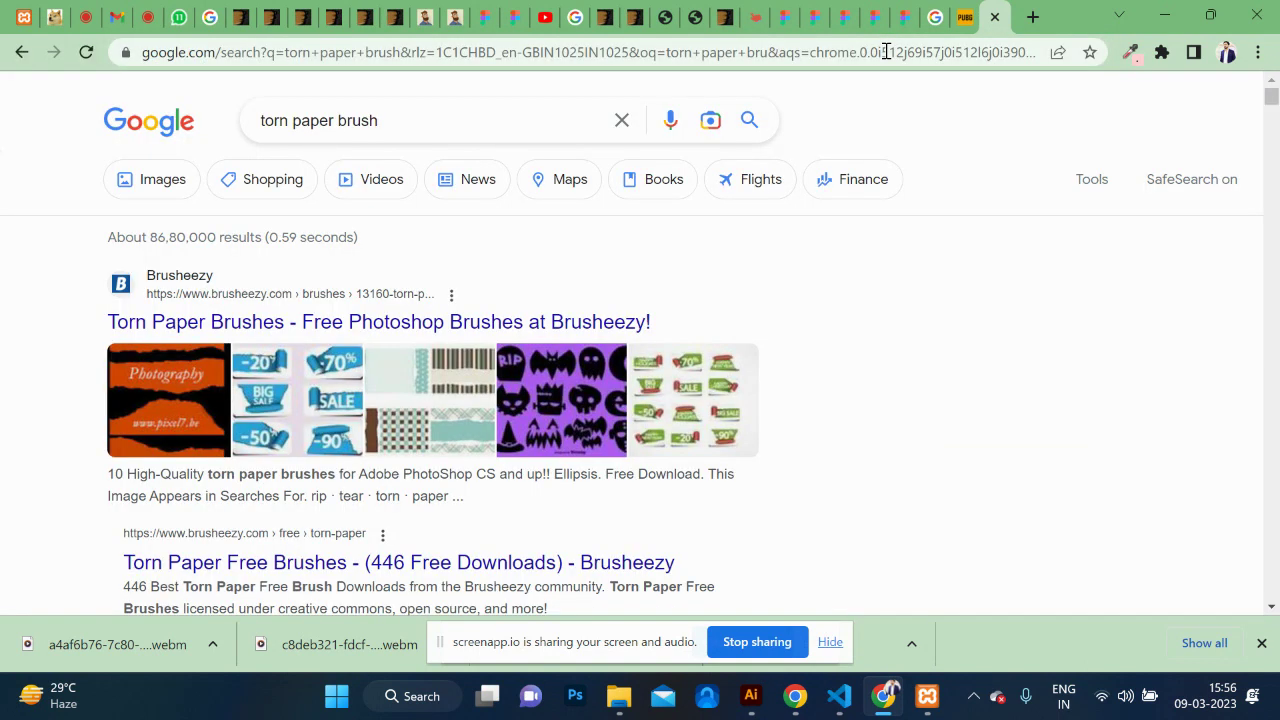
click(305, 322)
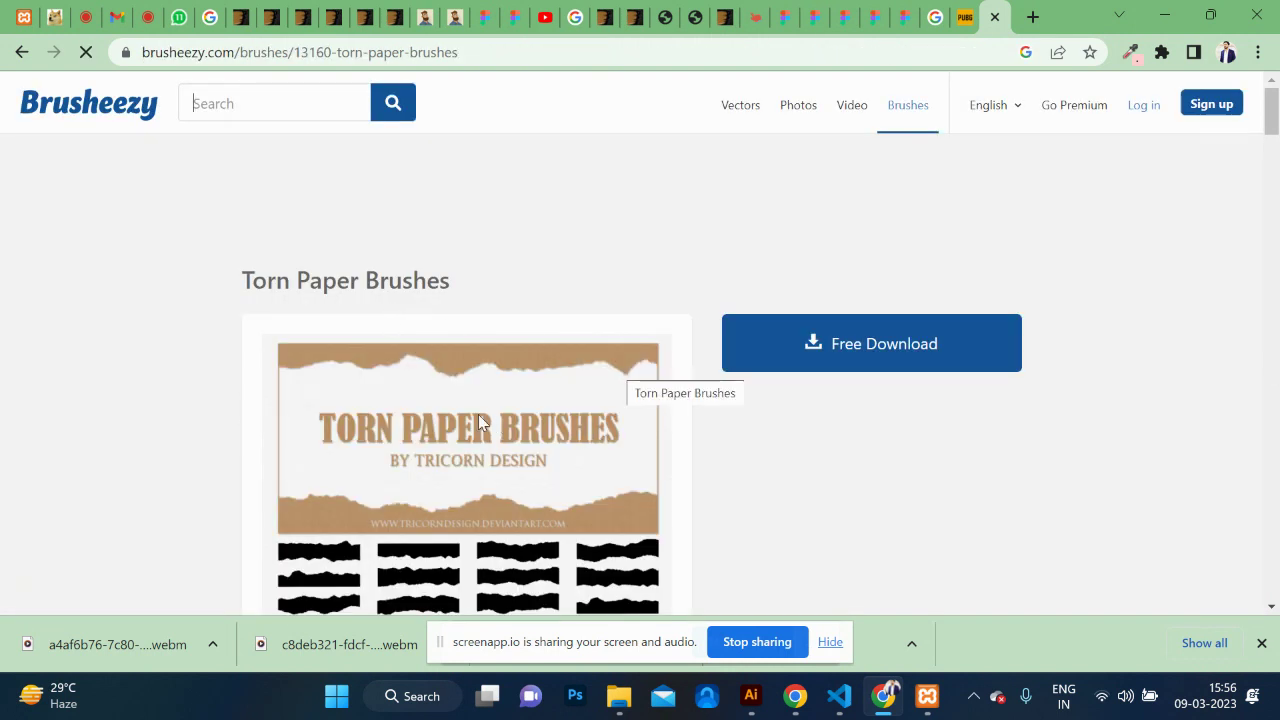
Step: Download the free Torn Paper Brushes pack and show Torn_Paper_Brushes.zip in its folder
click(811, 341)
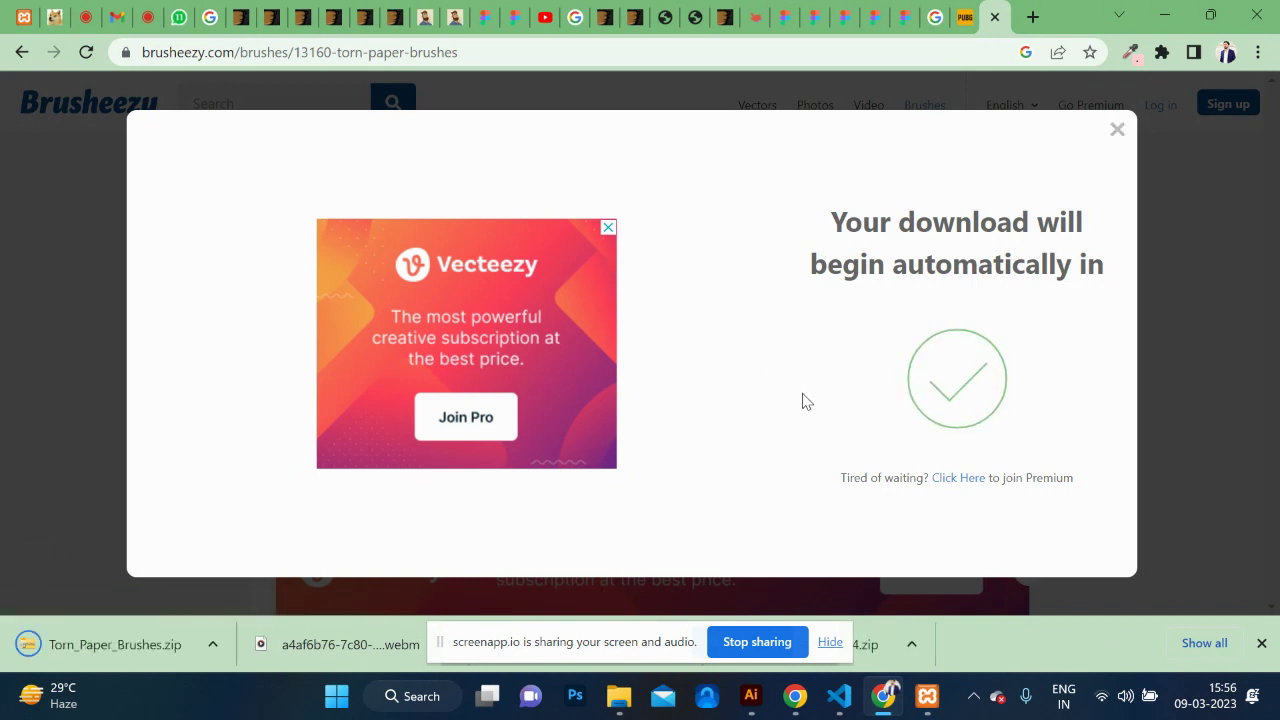
click(1117, 132)
click(215, 646)
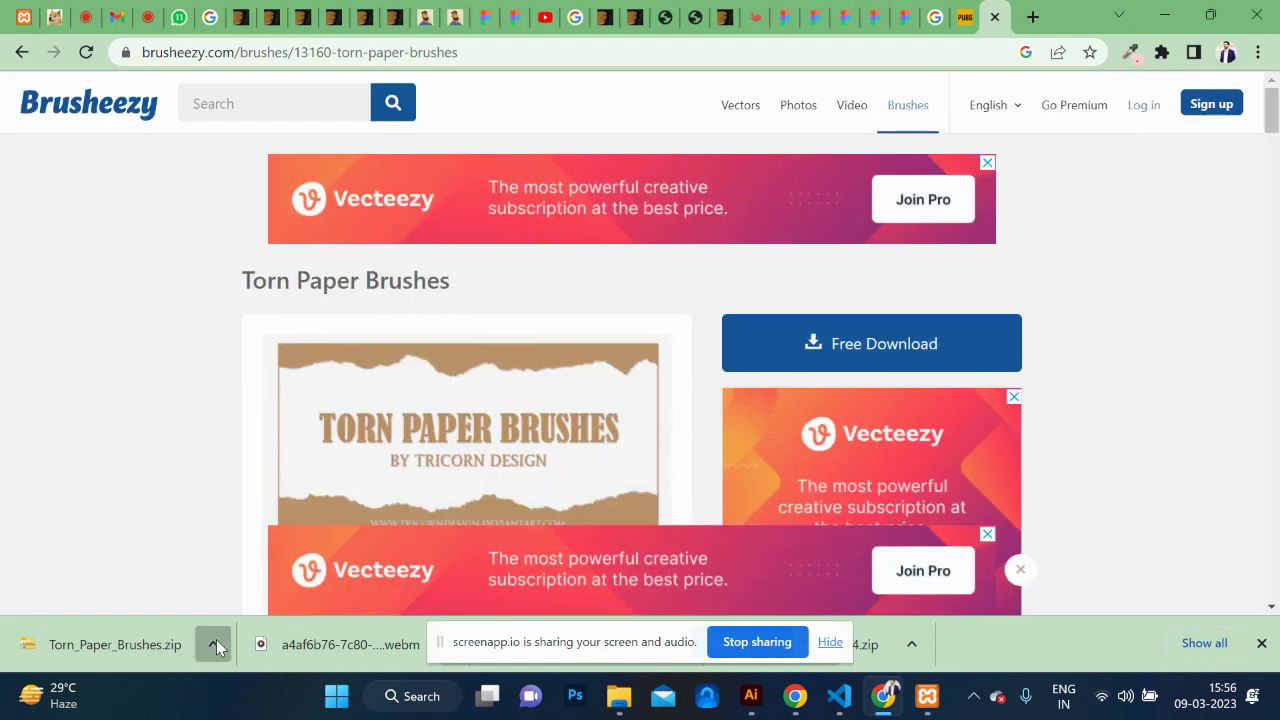
click(268, 572)
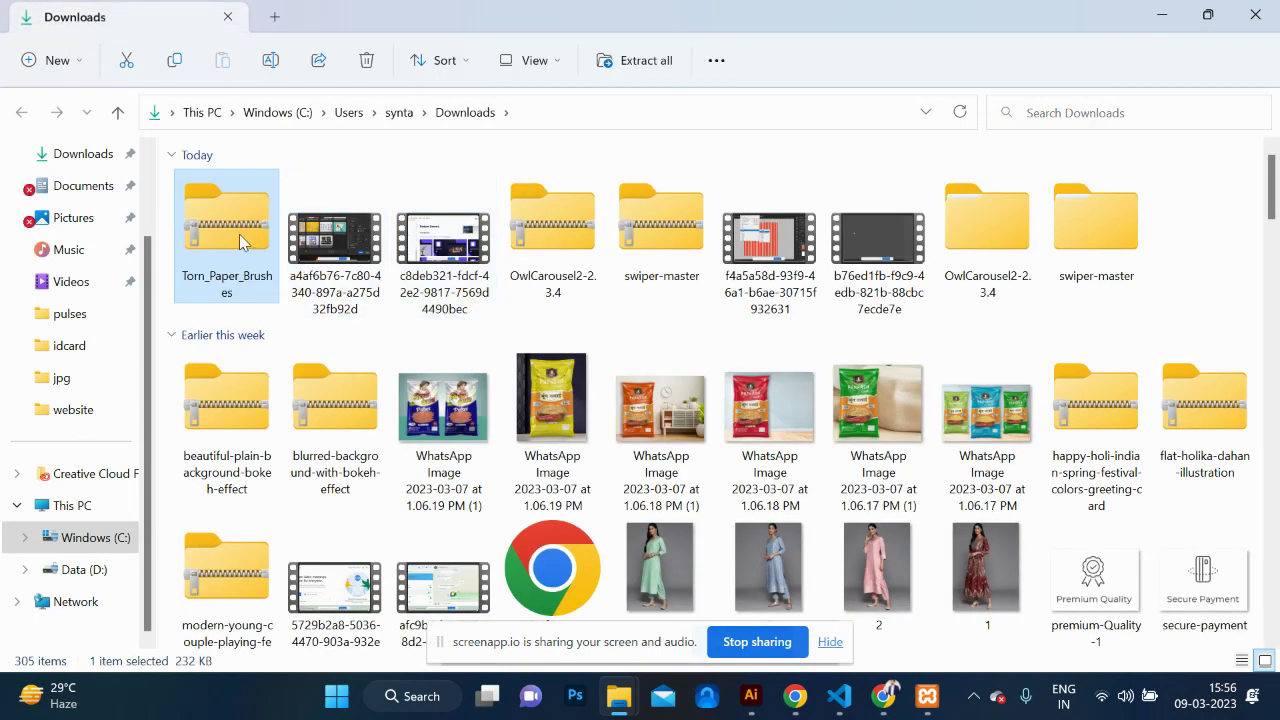
Step: Extract Torn_Paper_Brushes.zip into a Torn_Paper_Brushes folder in Downloads
right_click(239, 234)
click(383, 254)
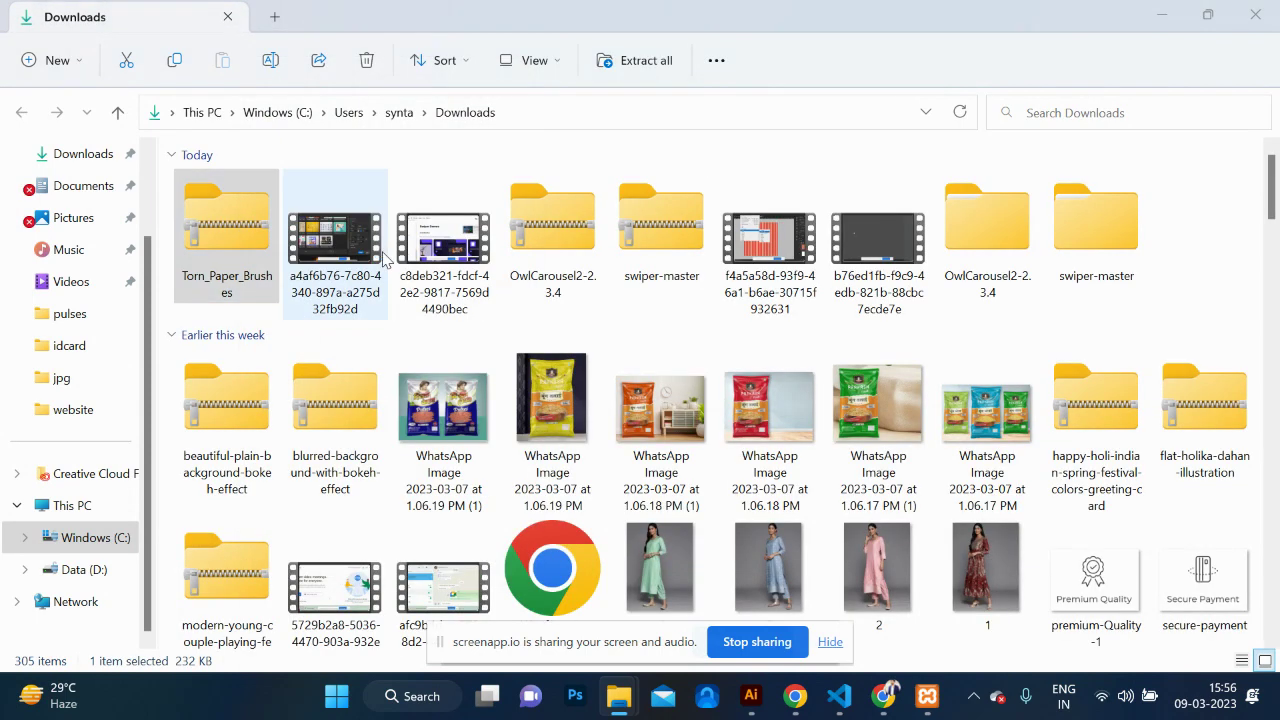
click(818, 556)
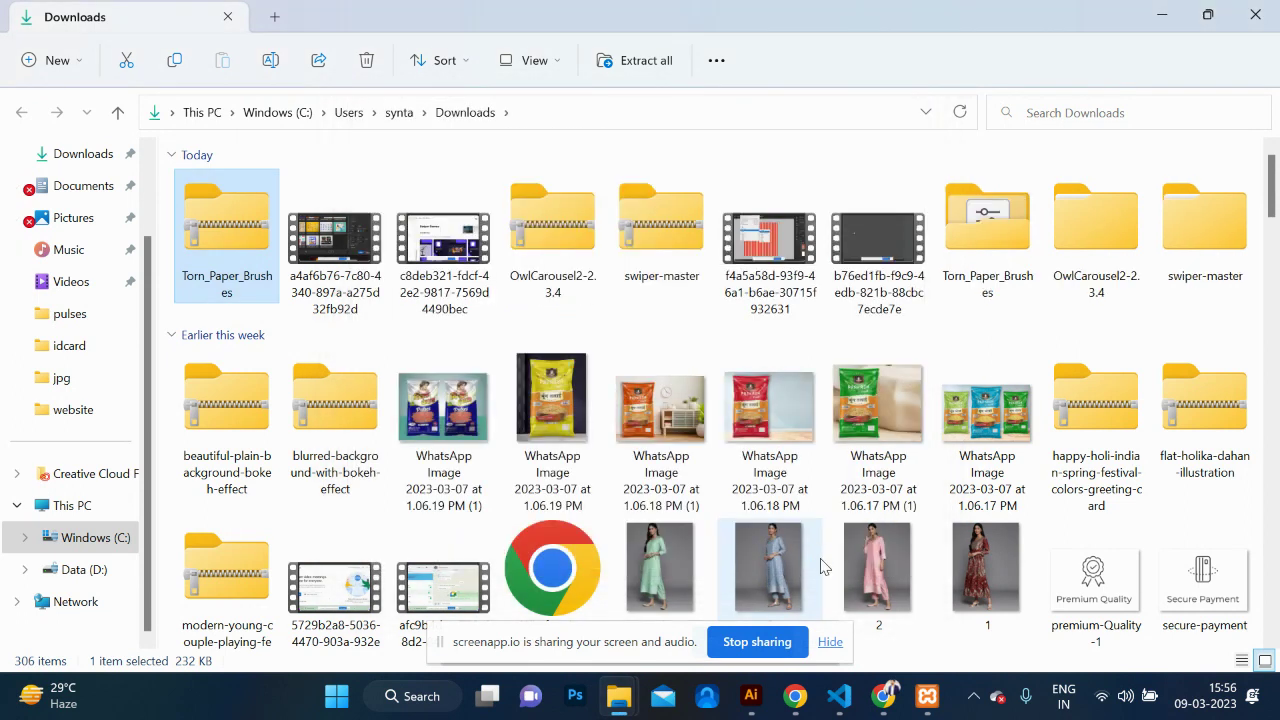
click(568, 705)
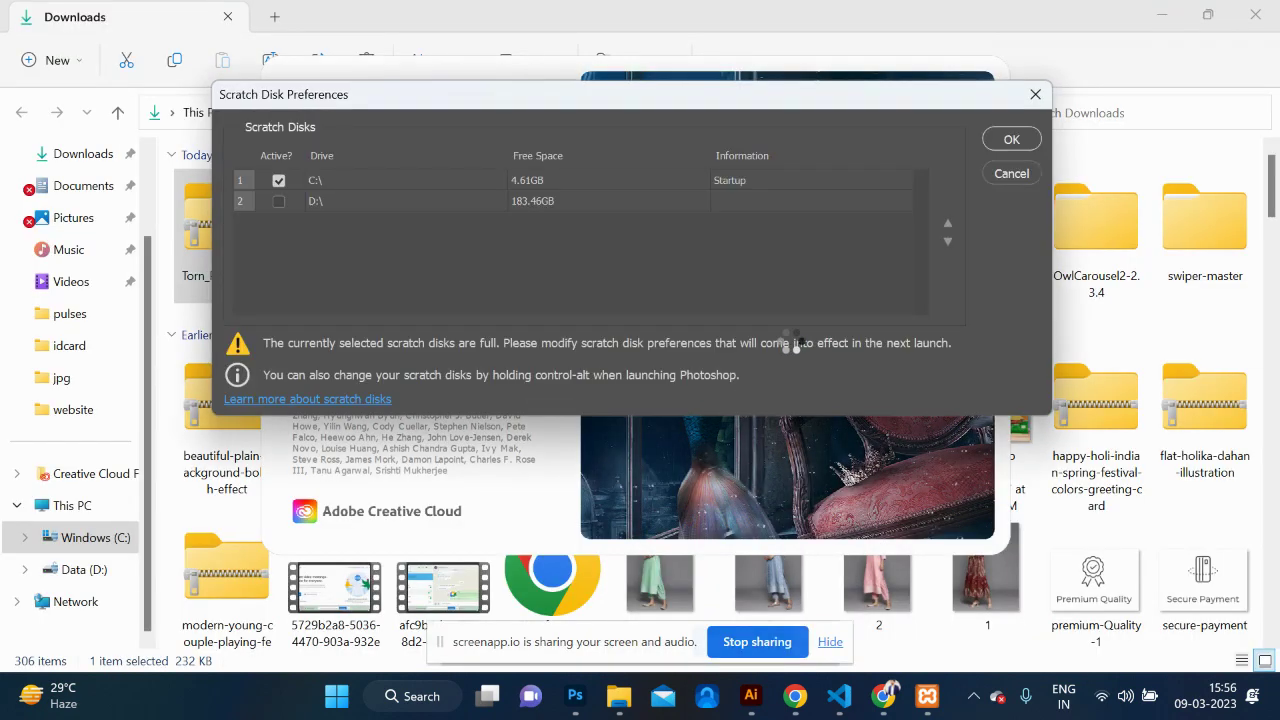
click(1011, 140)
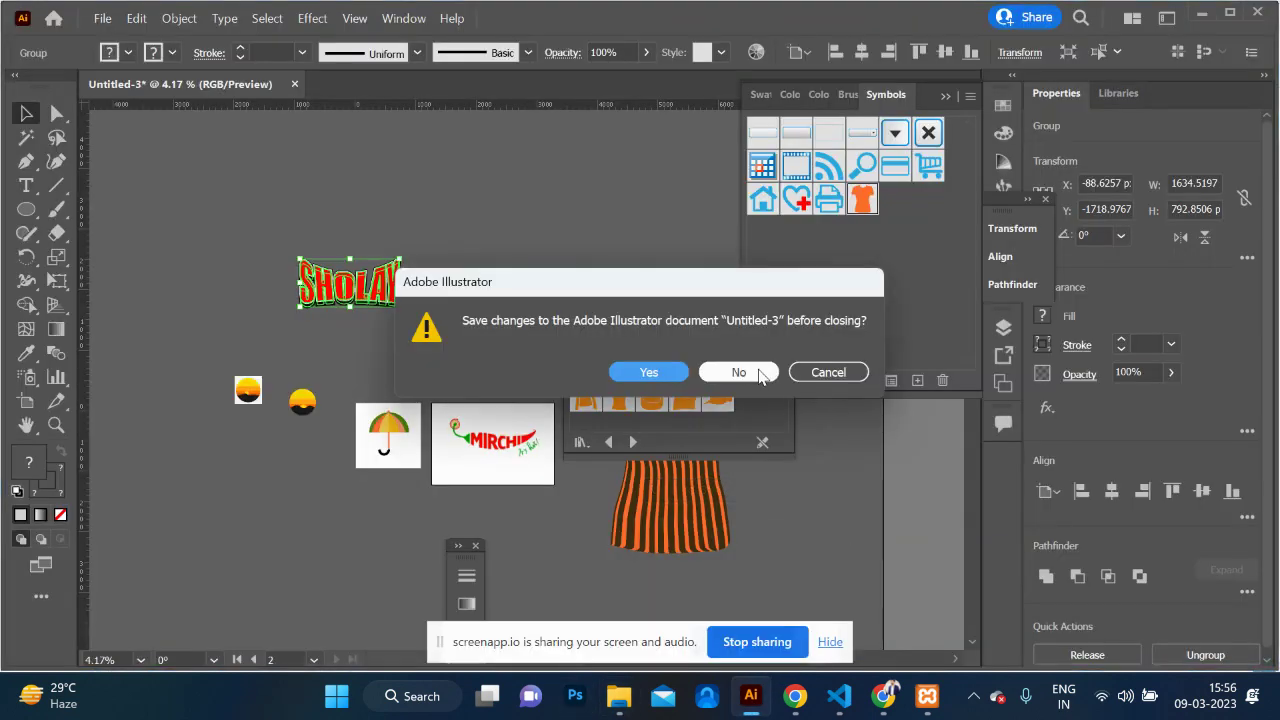
click(792, 372)
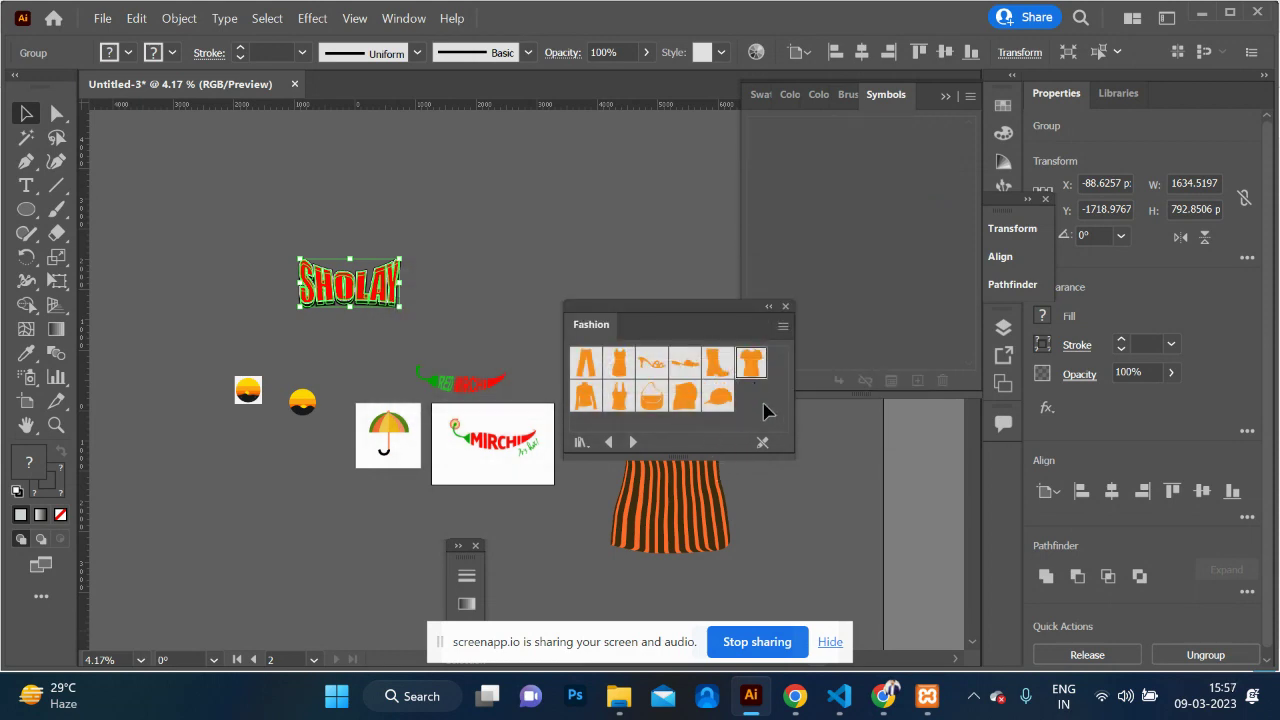
click(1258, 12)
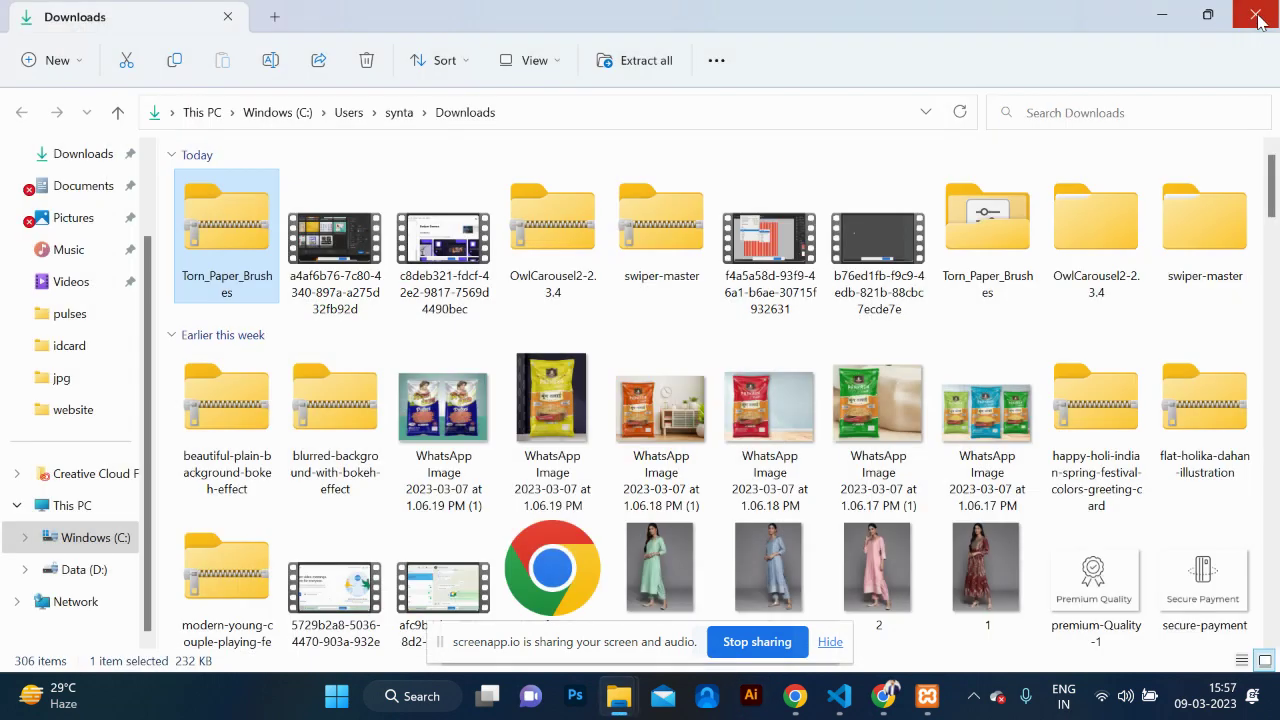
click(575, 698)
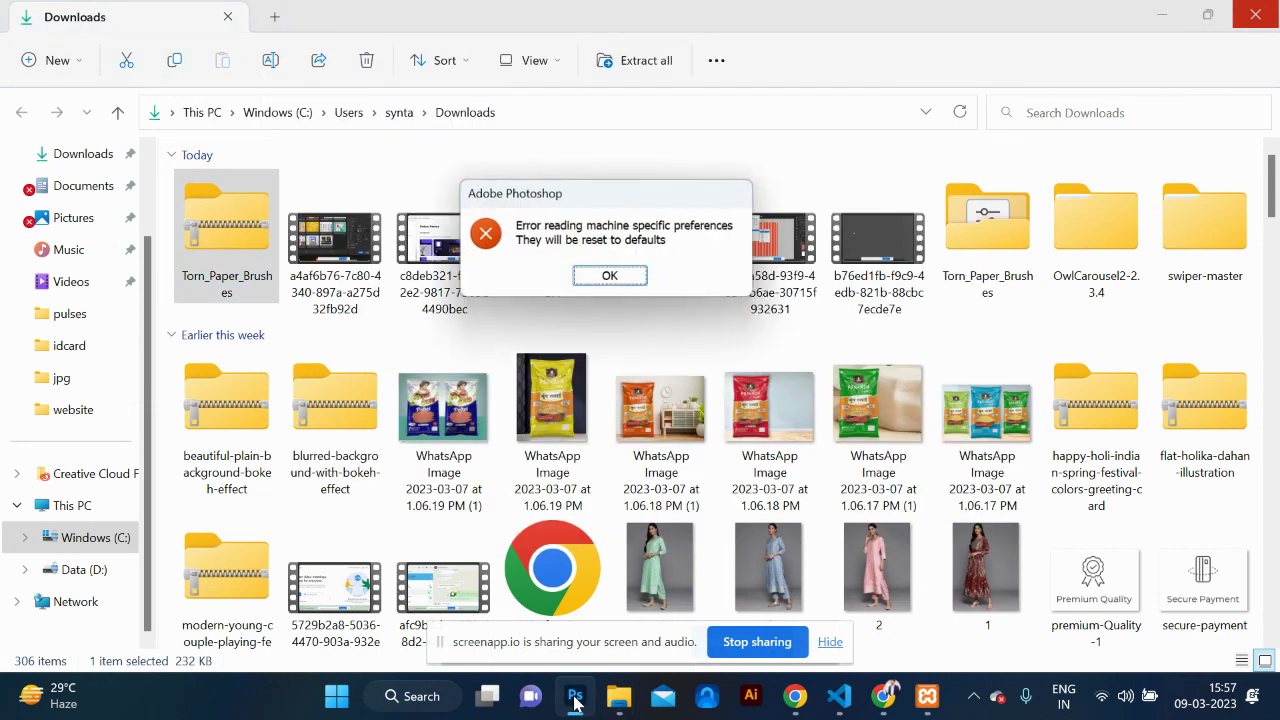
click(607, 278)
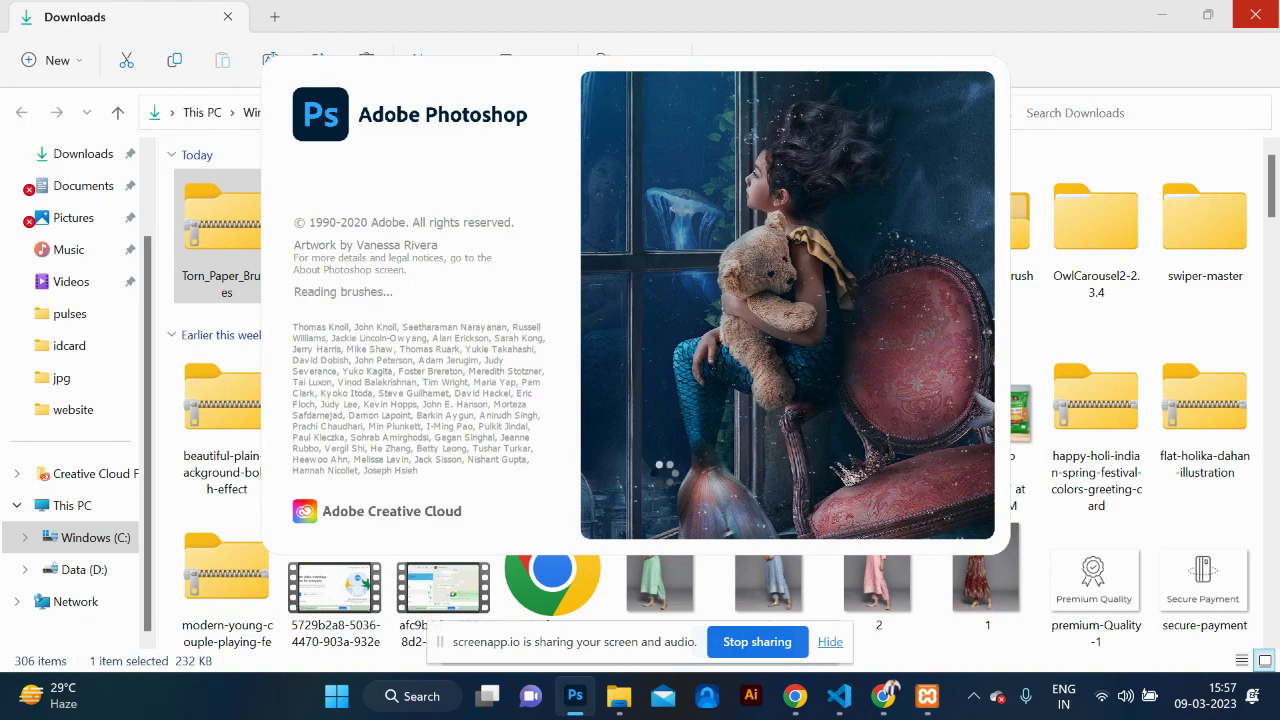
click(617, 278)
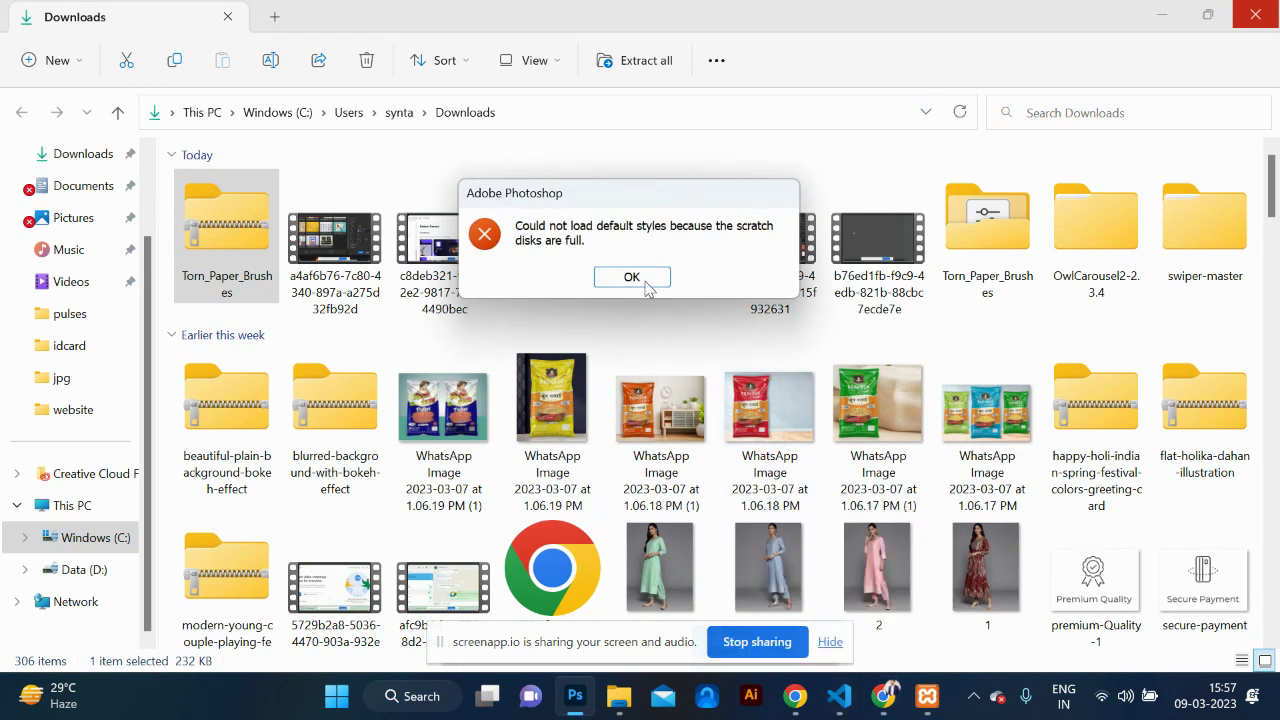
click(640, 280)
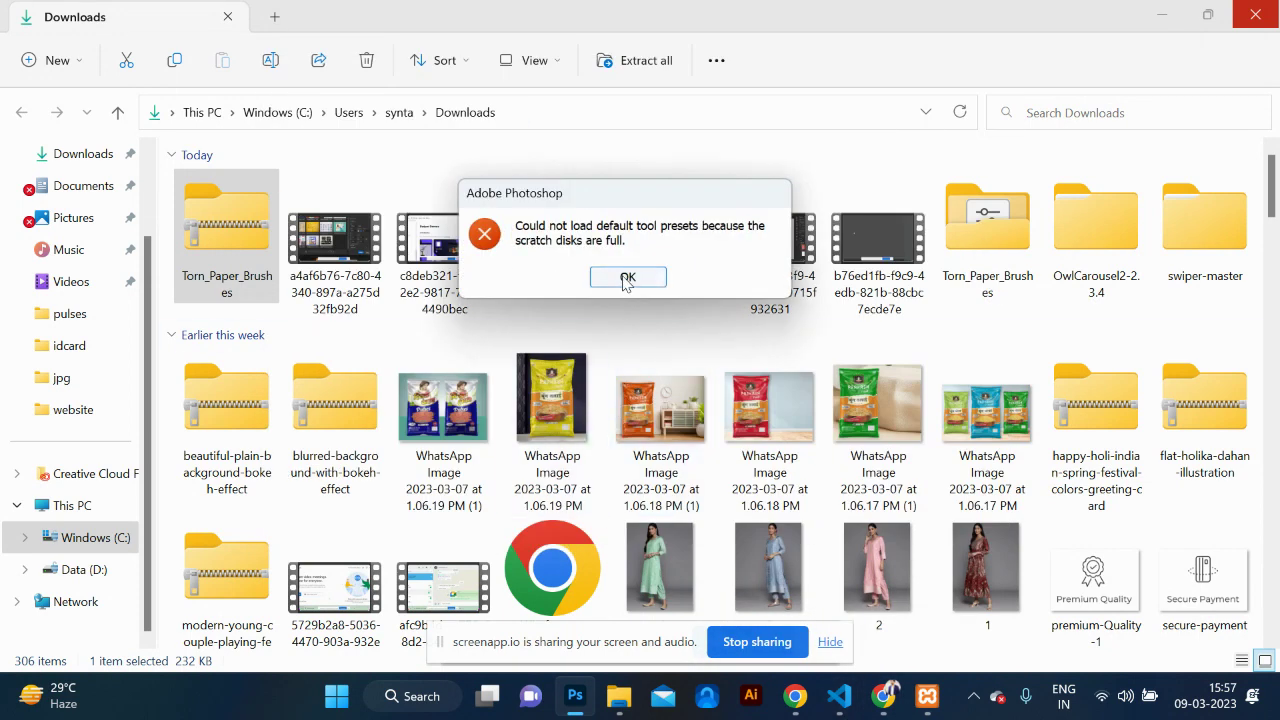
click(625, 280)
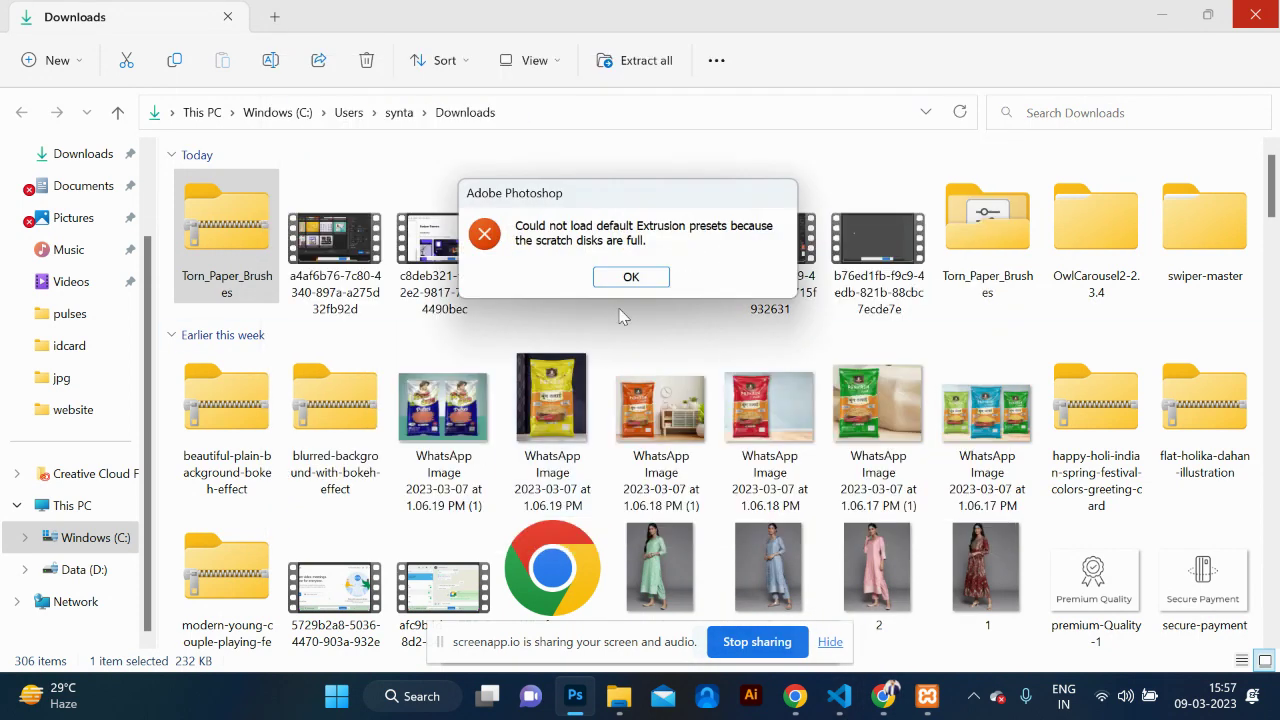
click(629, 278)
click(625, 279)
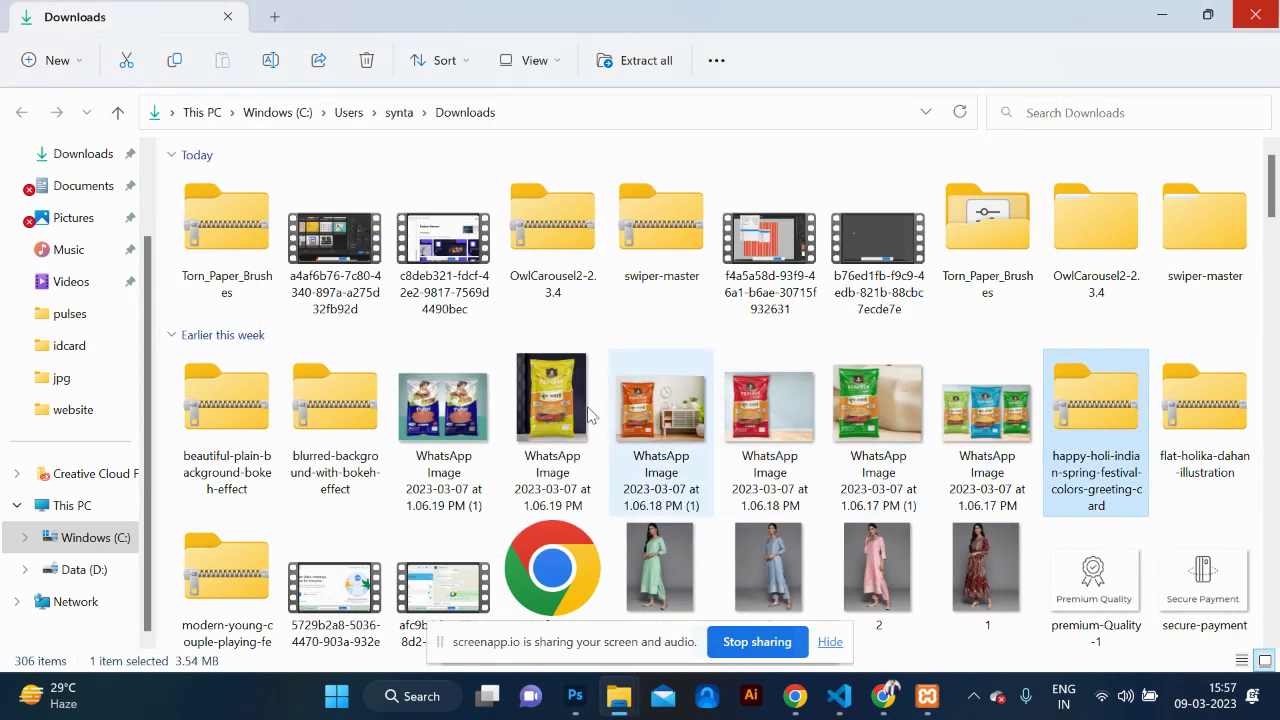
click(537, 417)
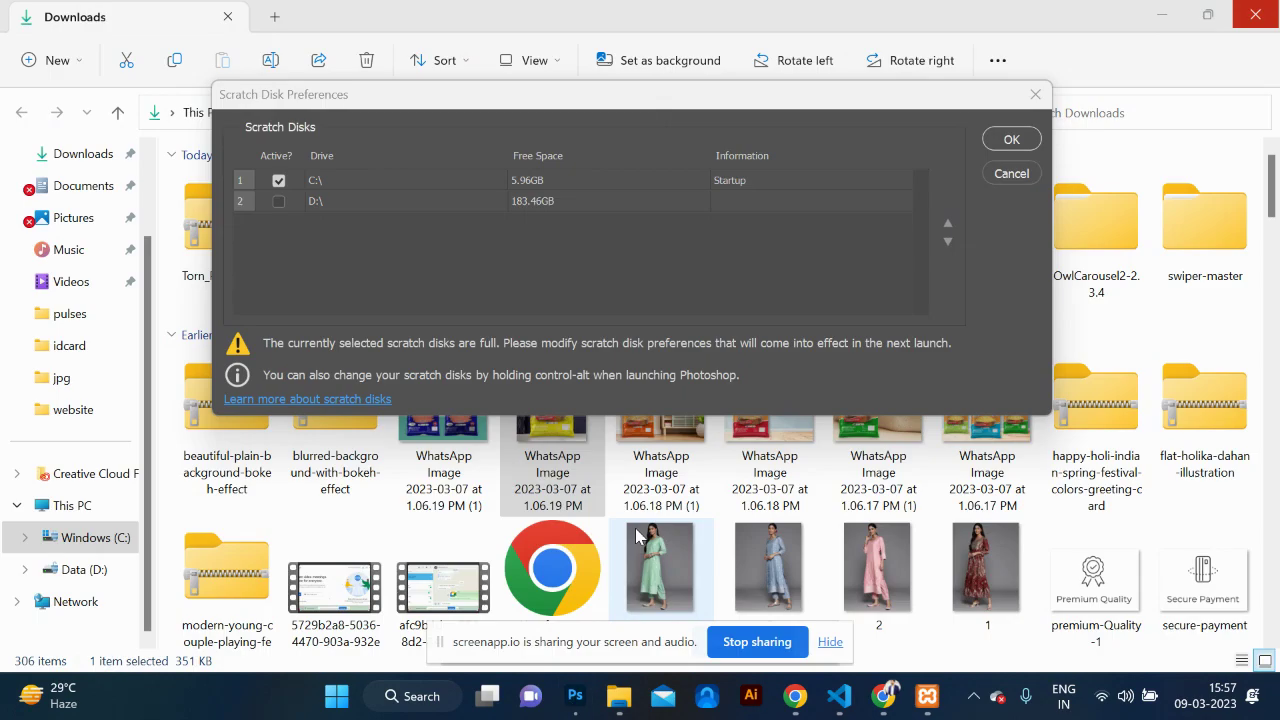
click(1008, 179)
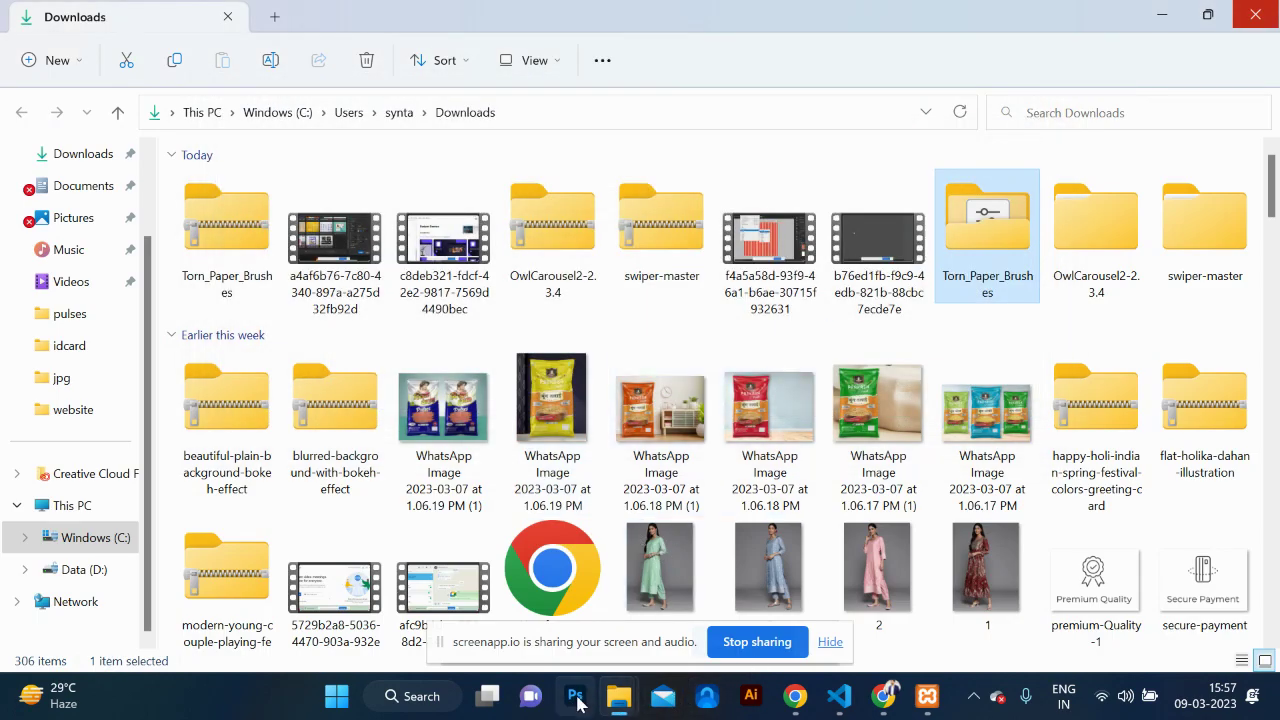
Step: Permanently delete two batches of old downloads, the second holding sixteen files
scroll(760, 420, down, 10)
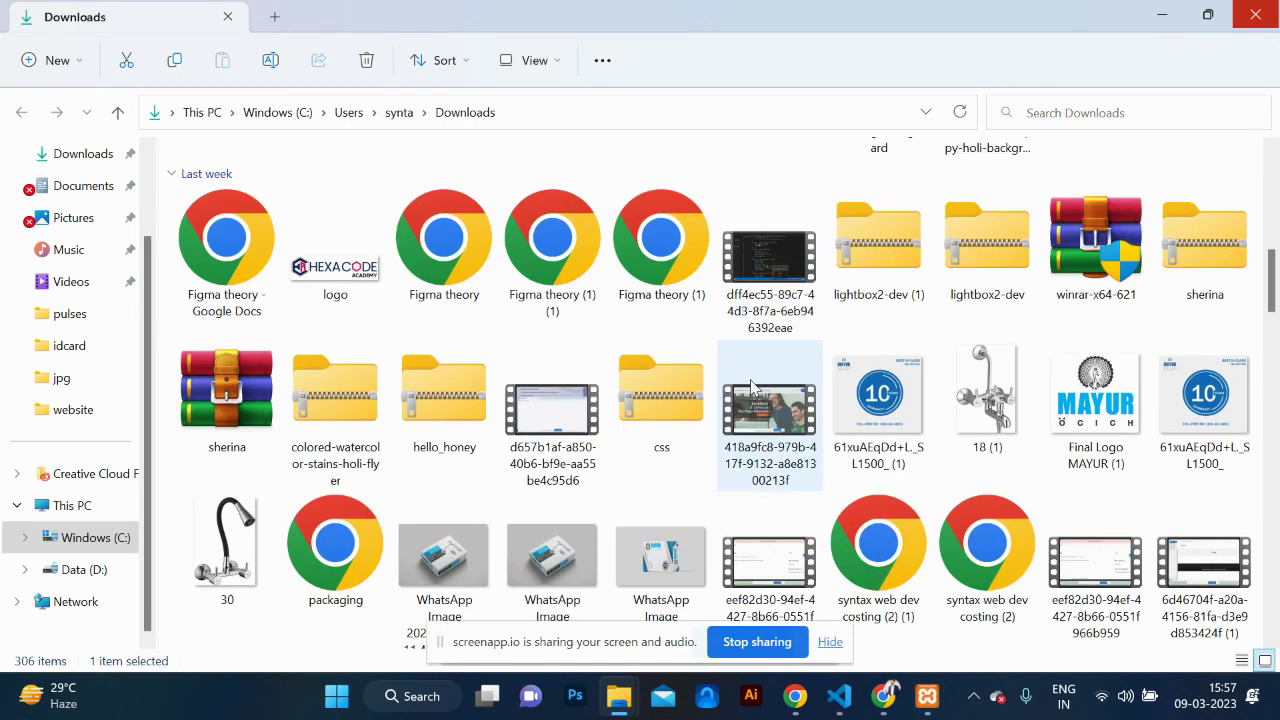
click(779, 388)
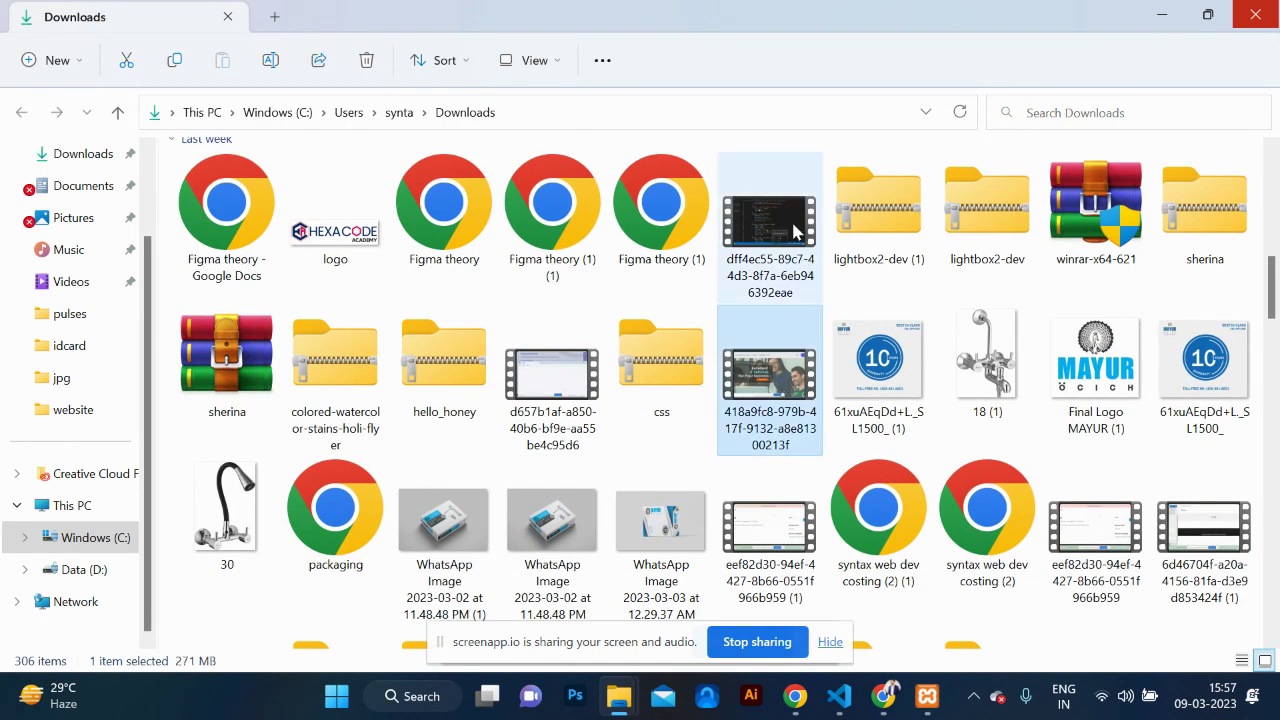
shift+click(790, 232)
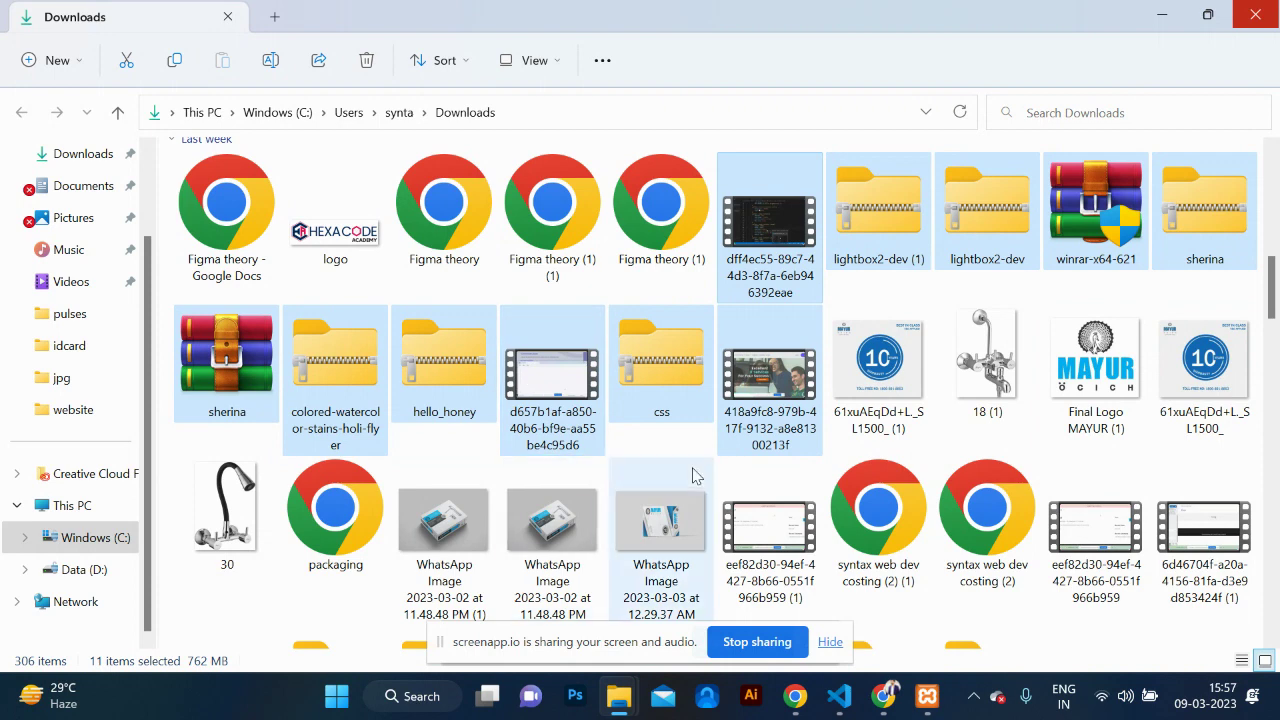
key(Return)
click(670, 375)
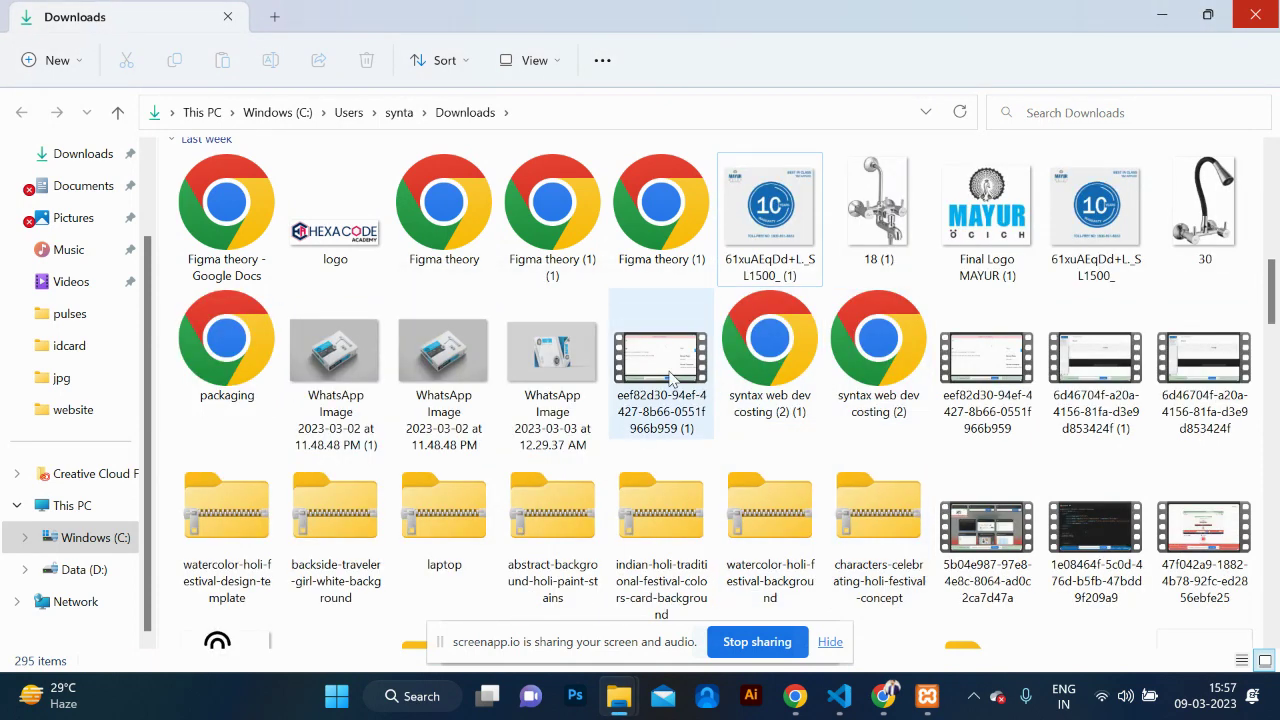
shift+click(1207, 521)
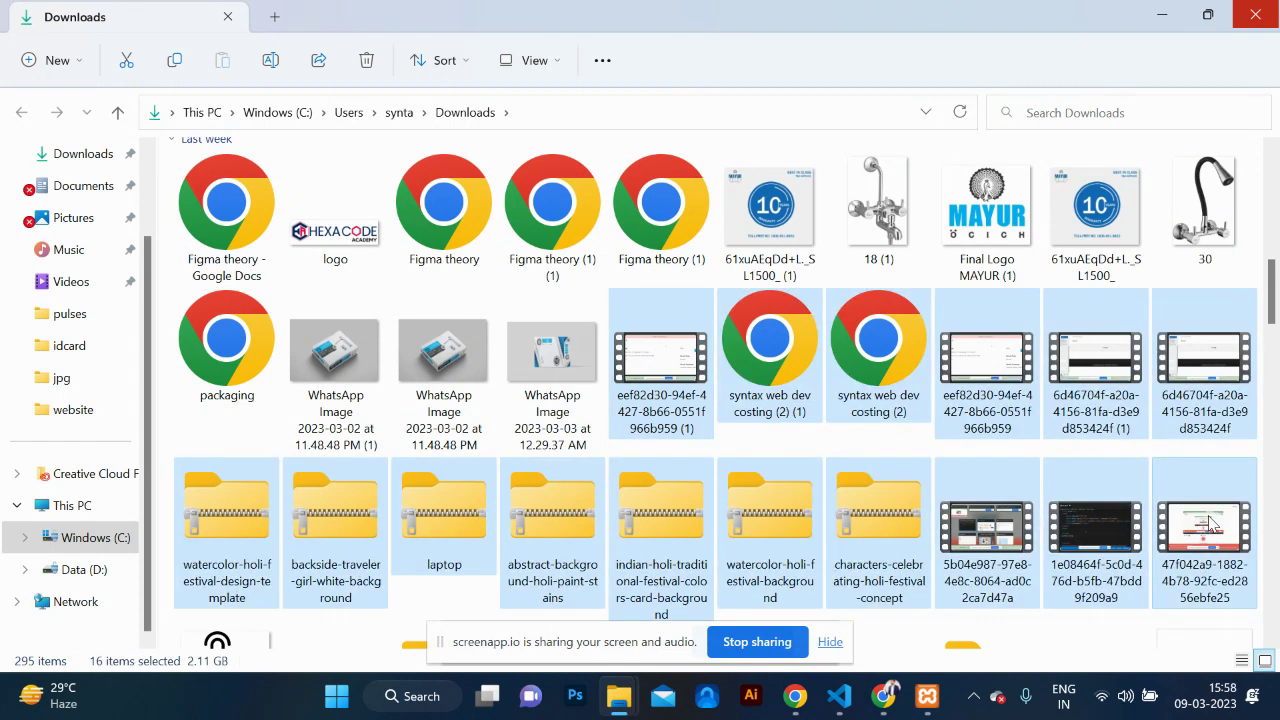
key(shift+Delete)
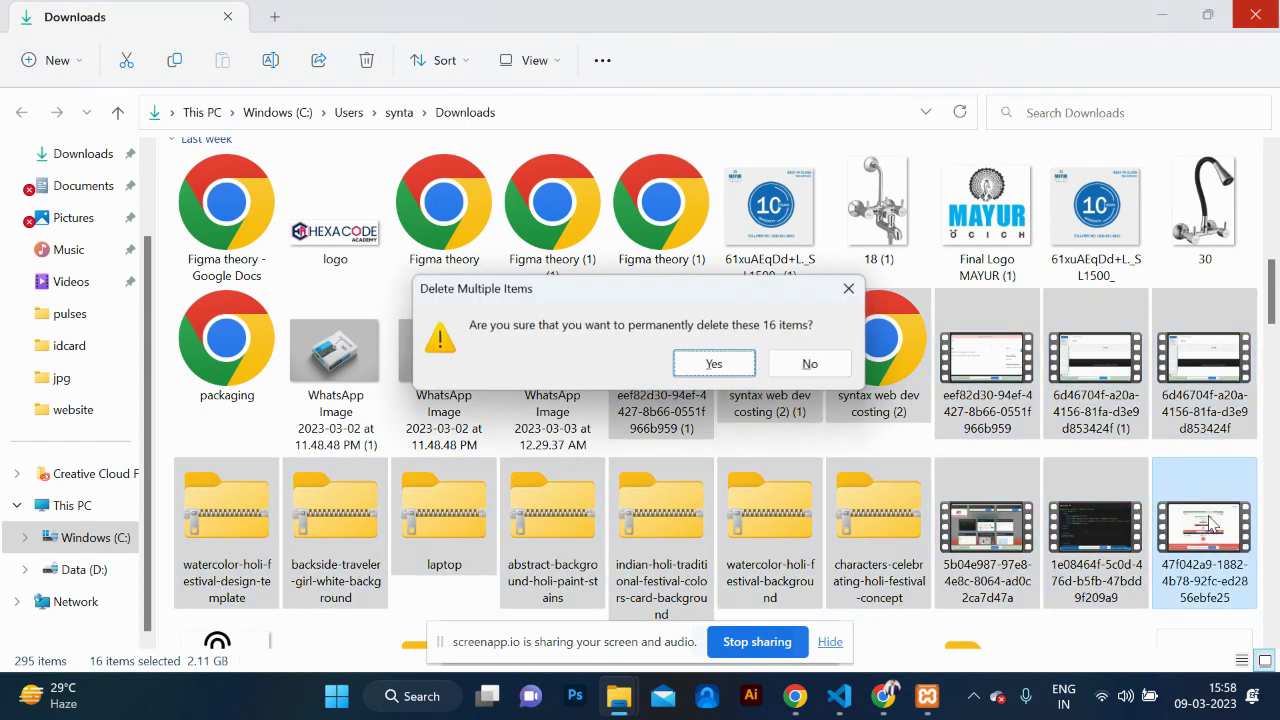
key(Return)
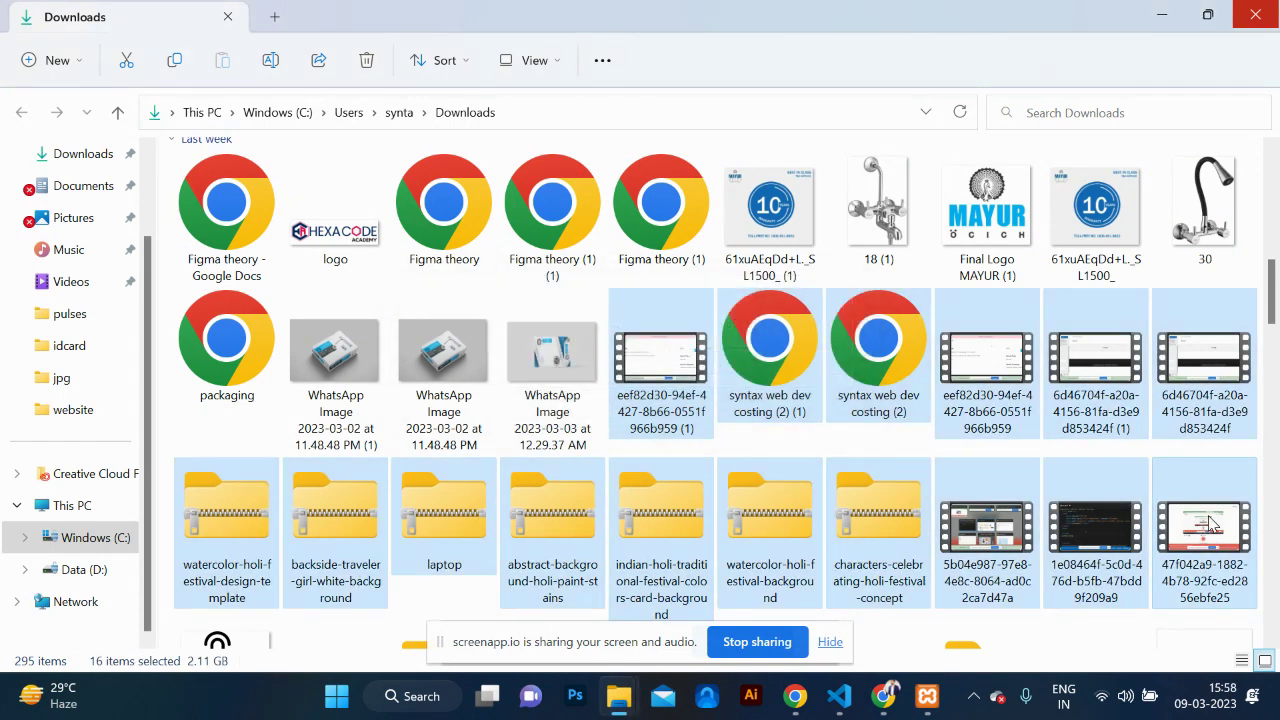
Step: Permanently delete the seven items from Roundkey-Font through the wordpress-6.1.1-en_GB archive
click(872, 360)
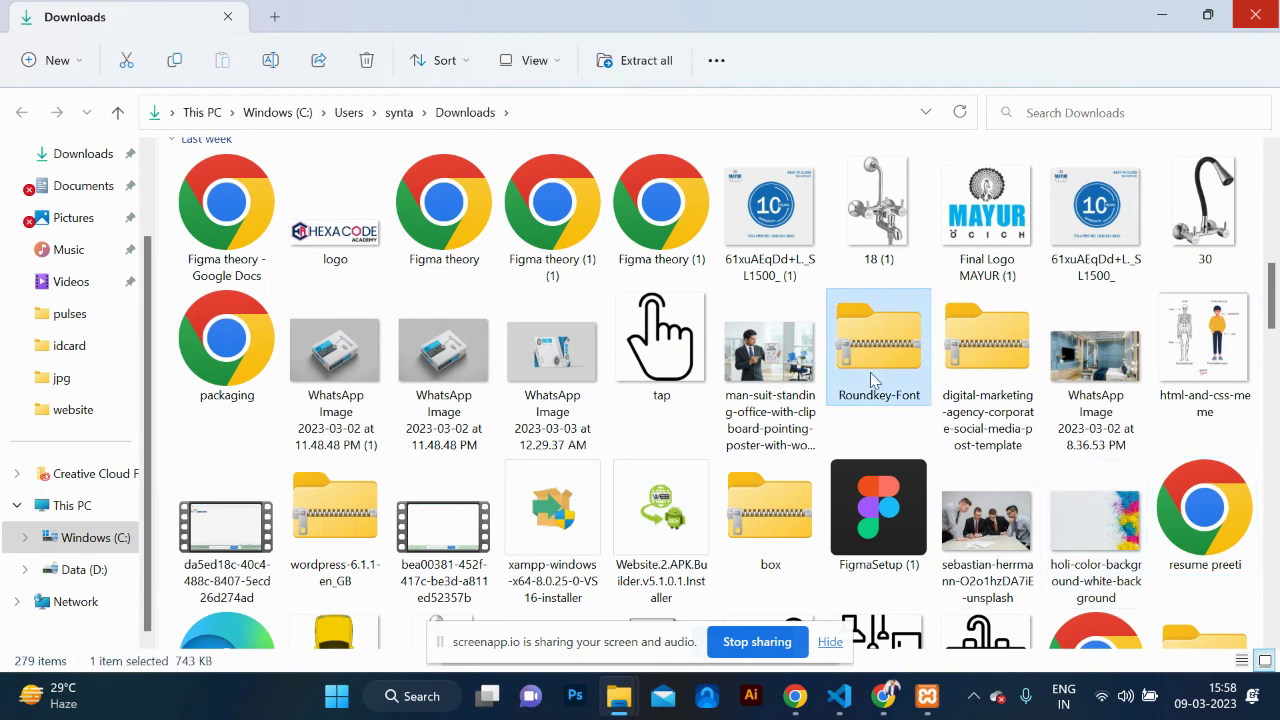
shift+click(492, 533)
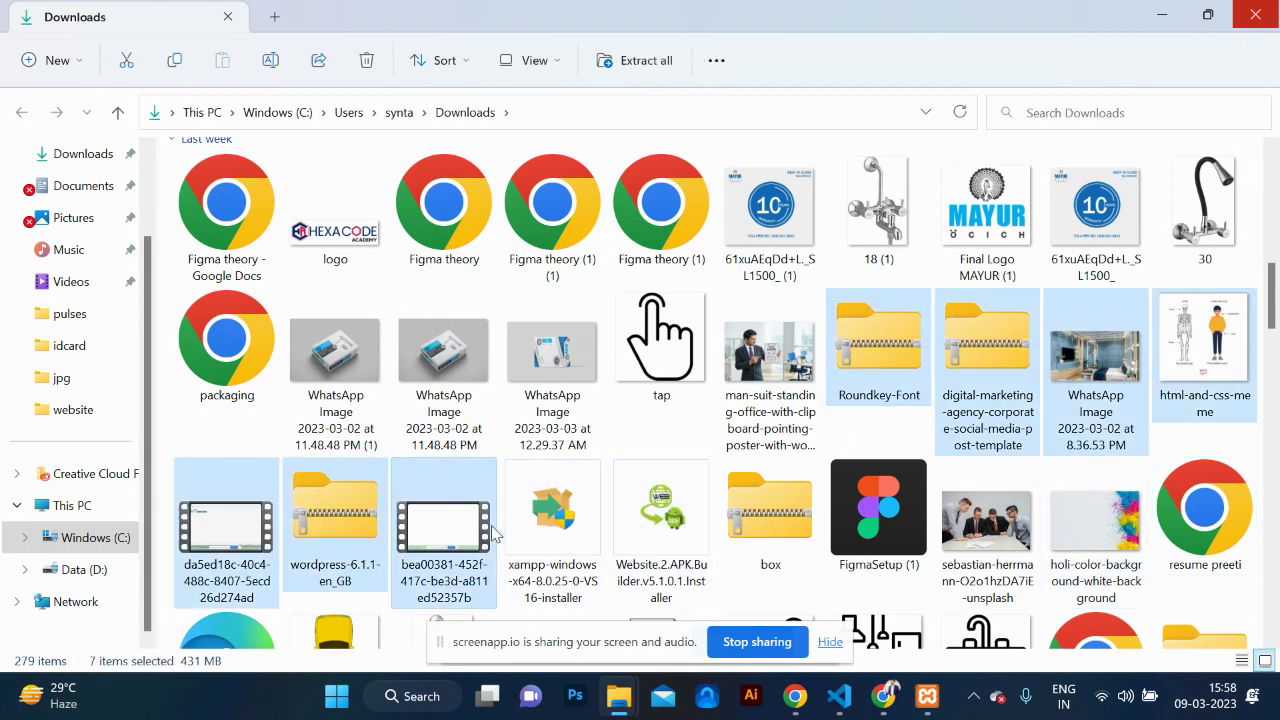
key(shift+Delete)
key(Return)
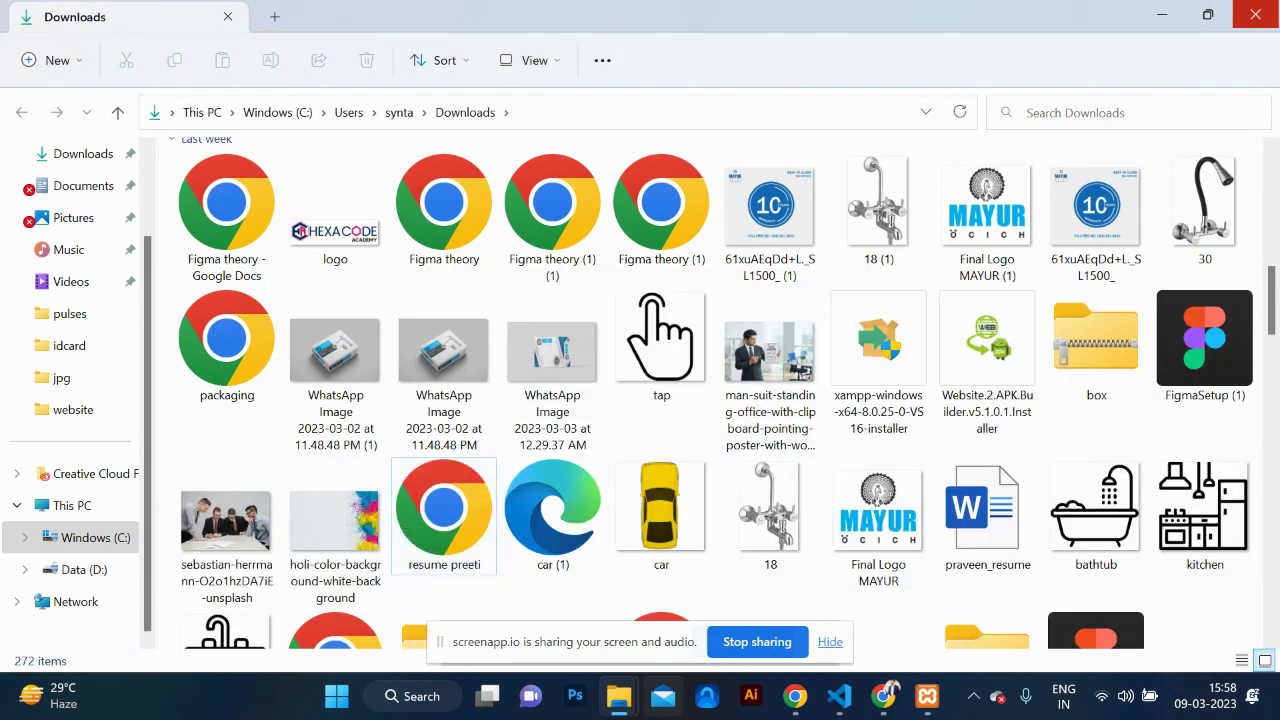
click(585, 705)
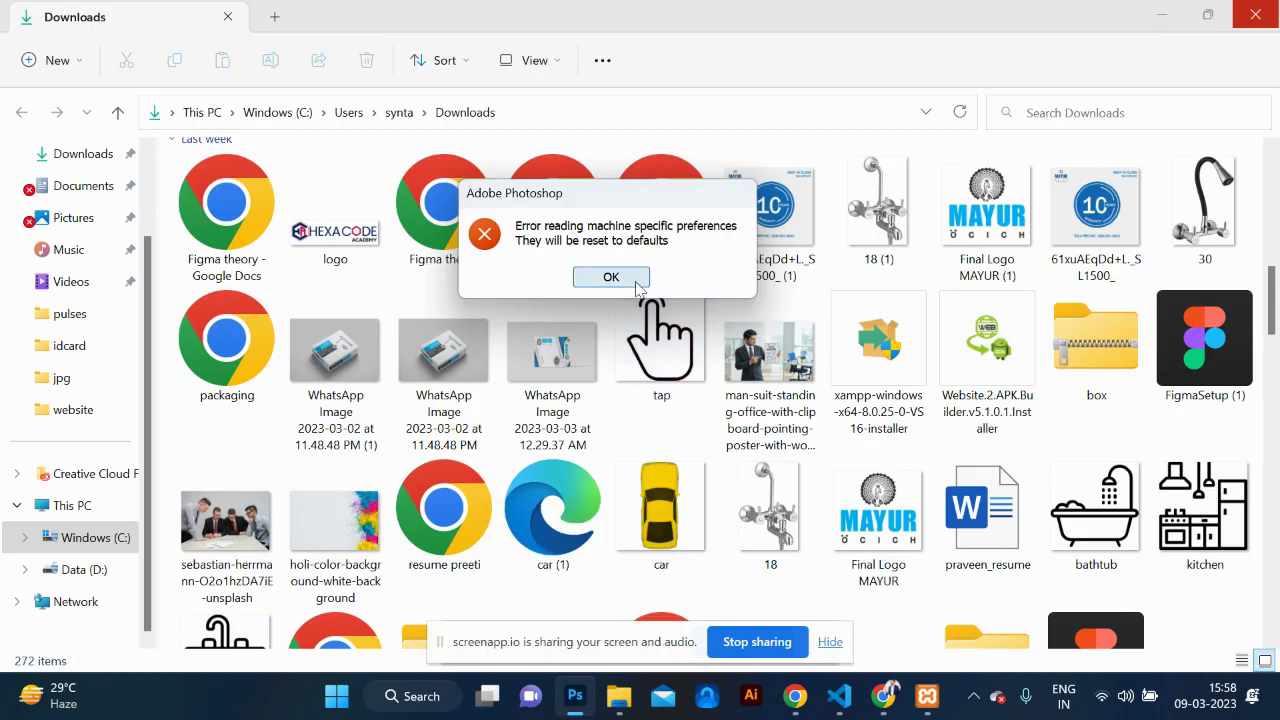
Step: Dismiss Photoshop's preferences error and bring back the Brusheezy Torn Paper Brushes page
click(630, 278)
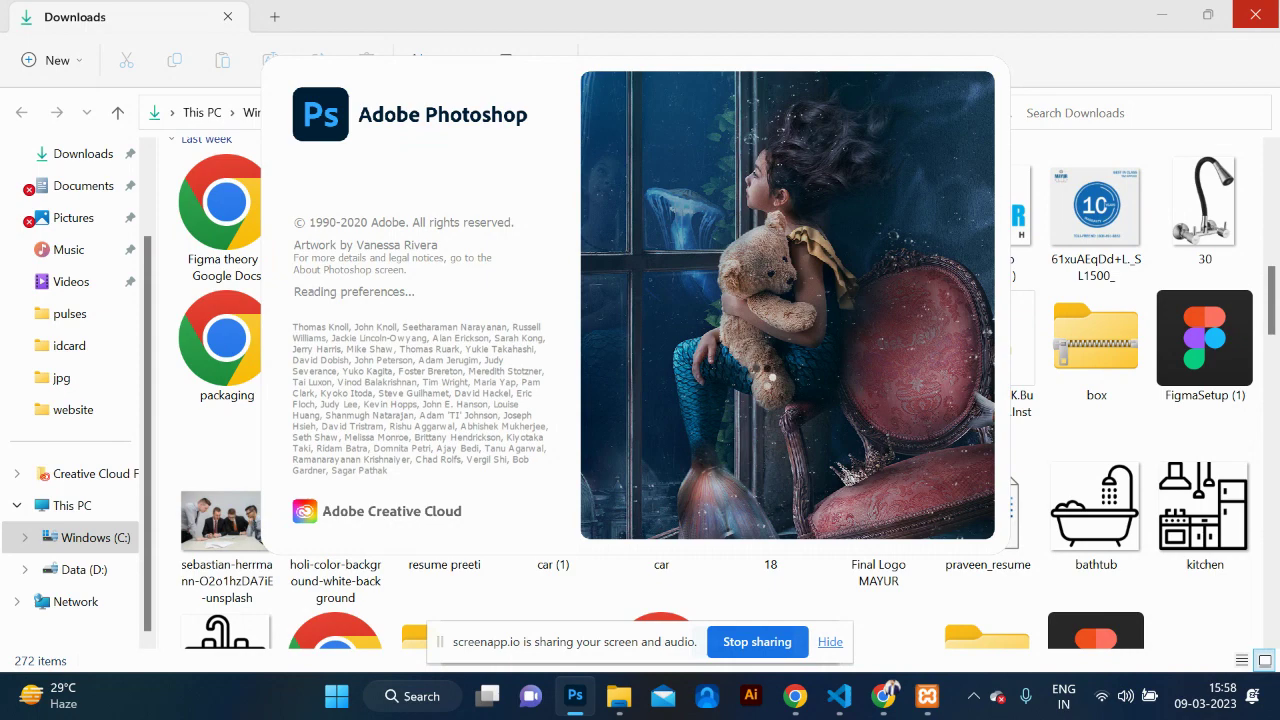
mouse_move(883, 696)
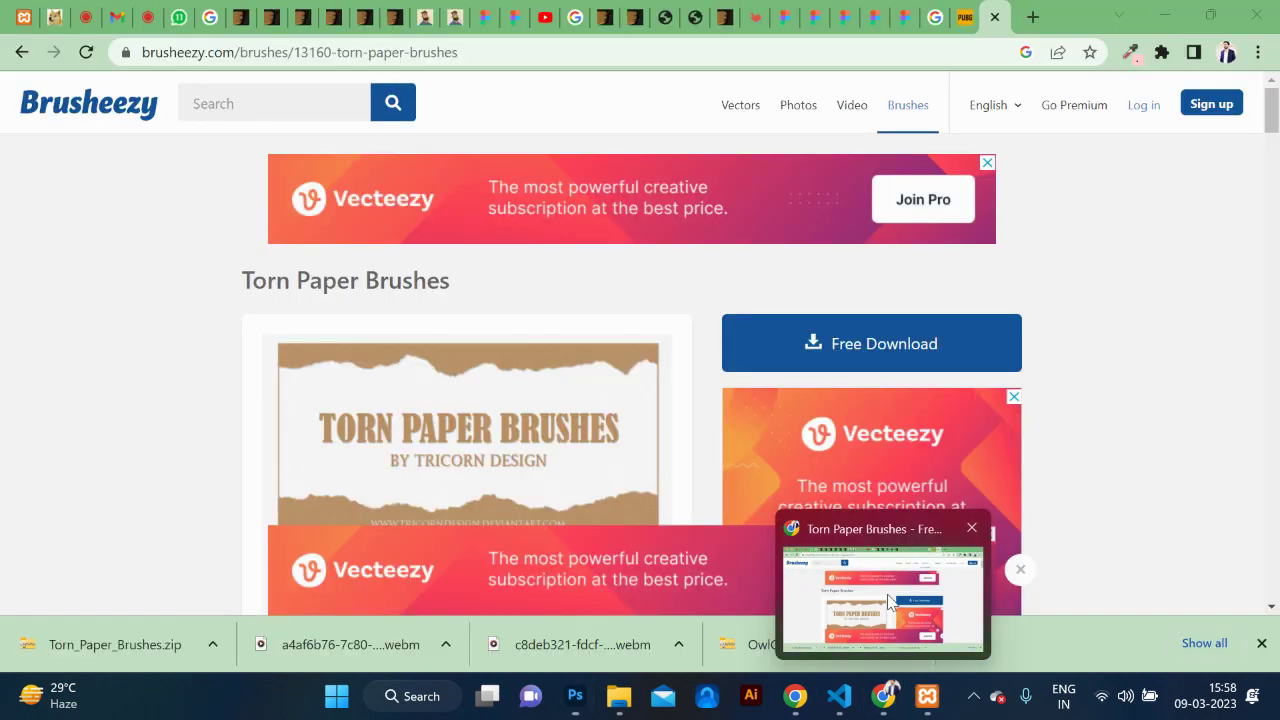
click(890, 600)
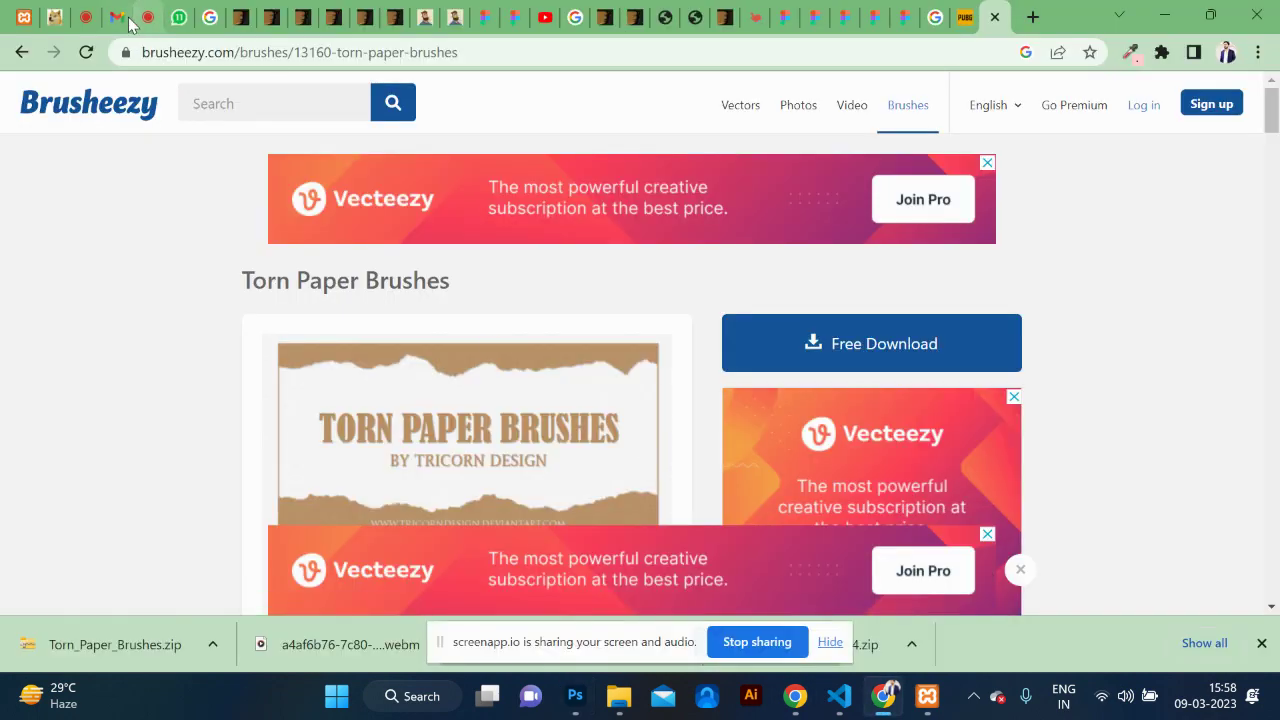
Step: Close the leftover ThemeForest checkout, preview and Illustrator theme tabs, returning to Photoshop
click(210, 18)
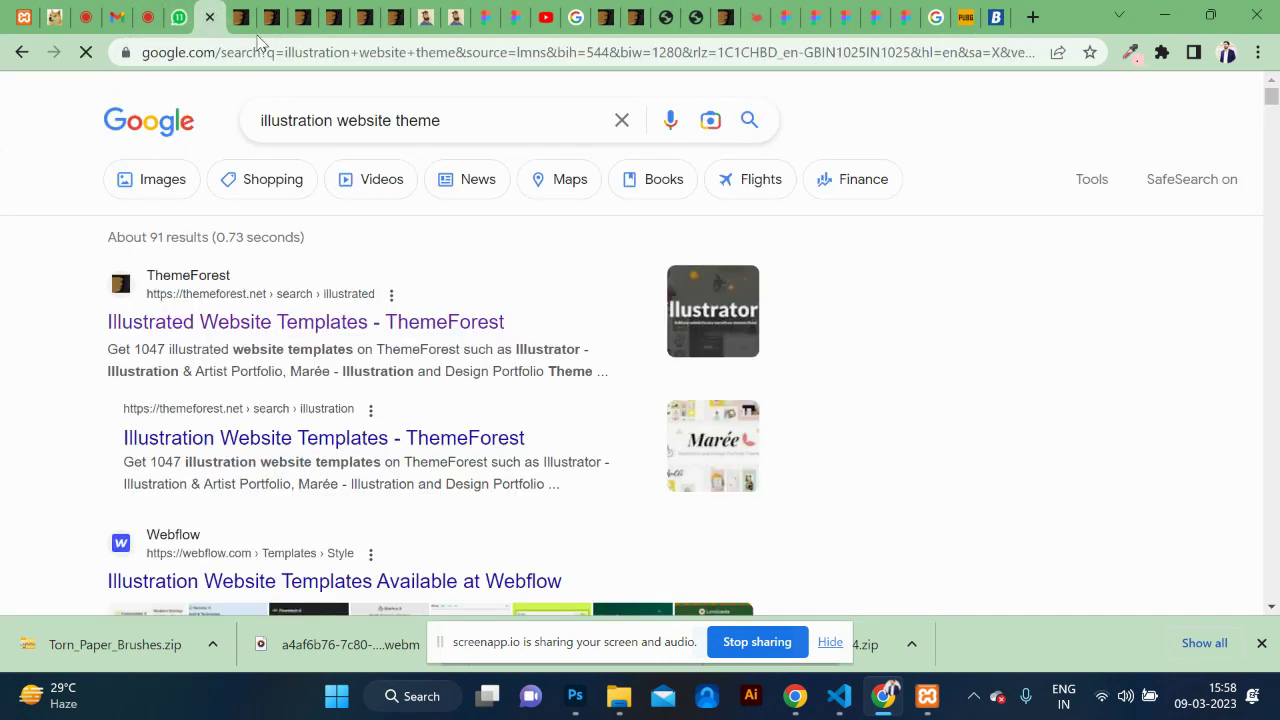
key(alt+Tab)
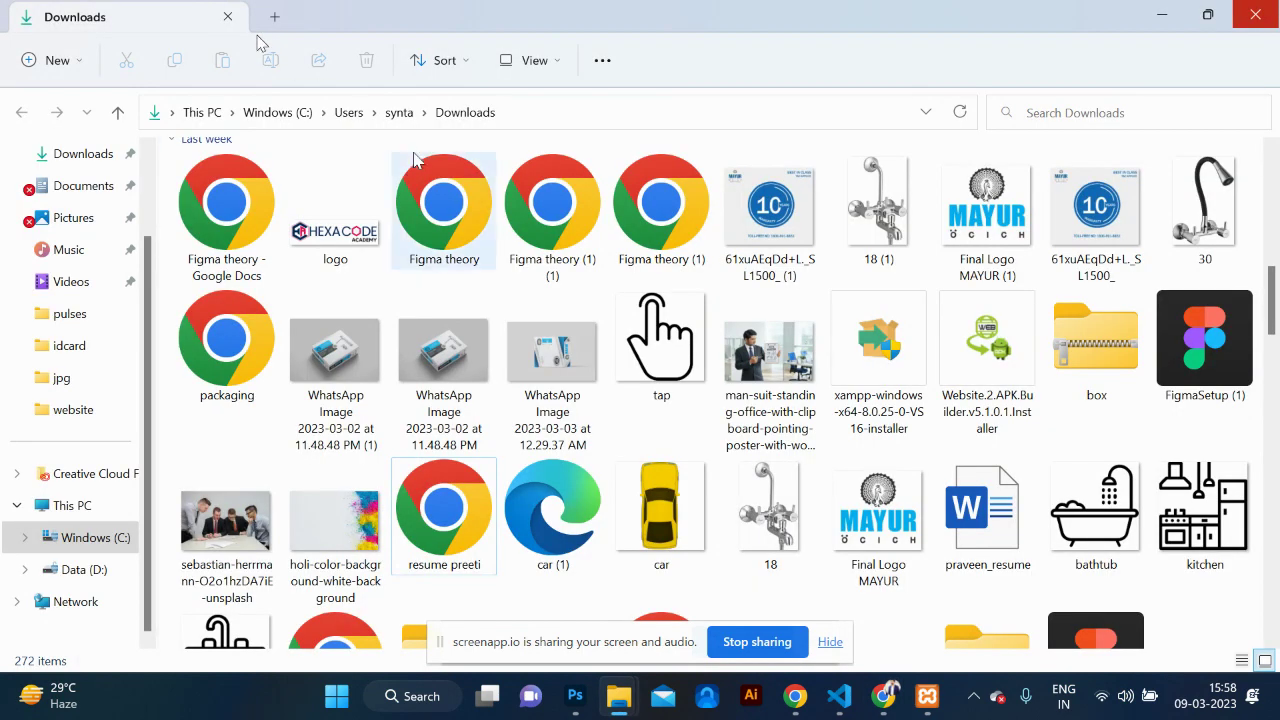
key(alt+Tab)
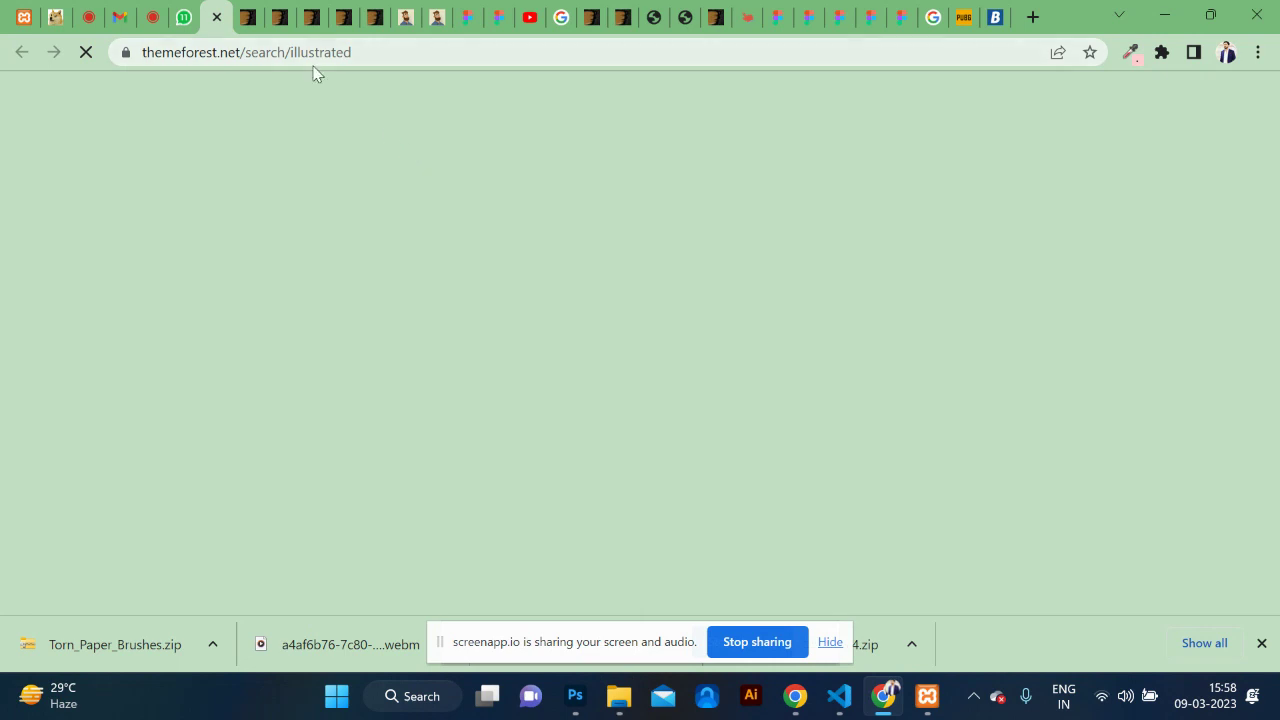
click(216, 17)
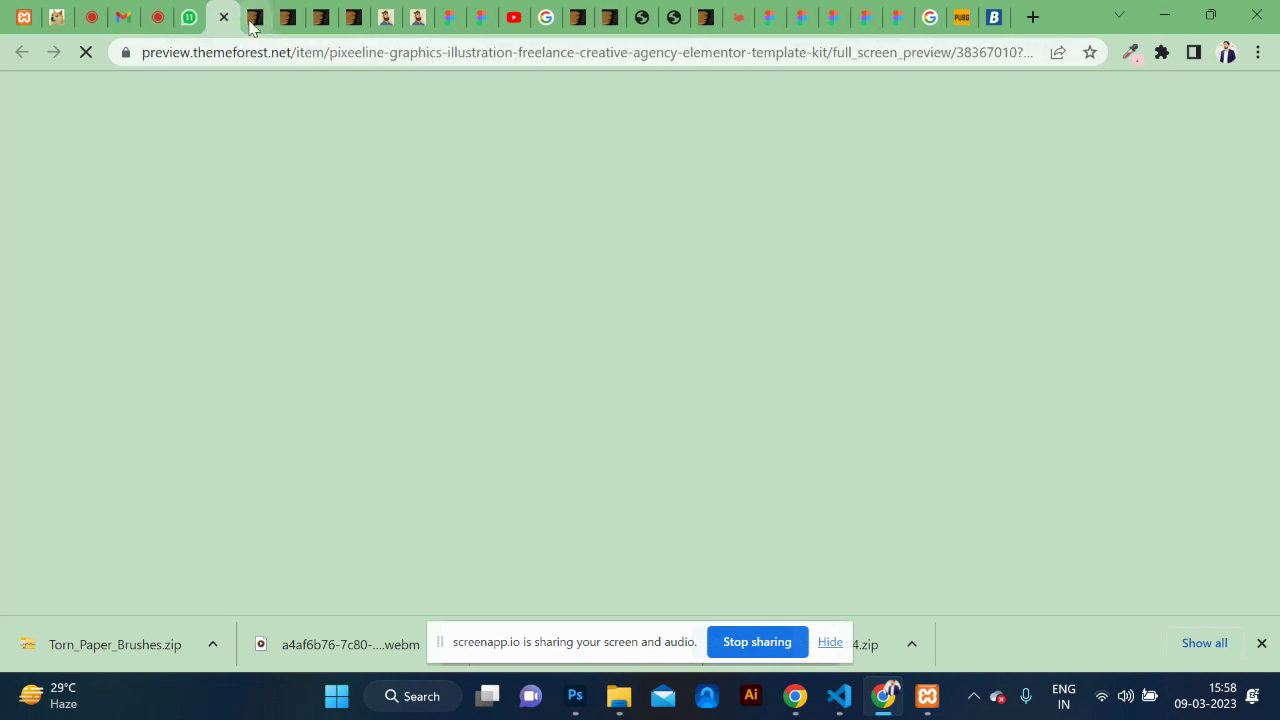
click(230, 17)
click(258, 20)
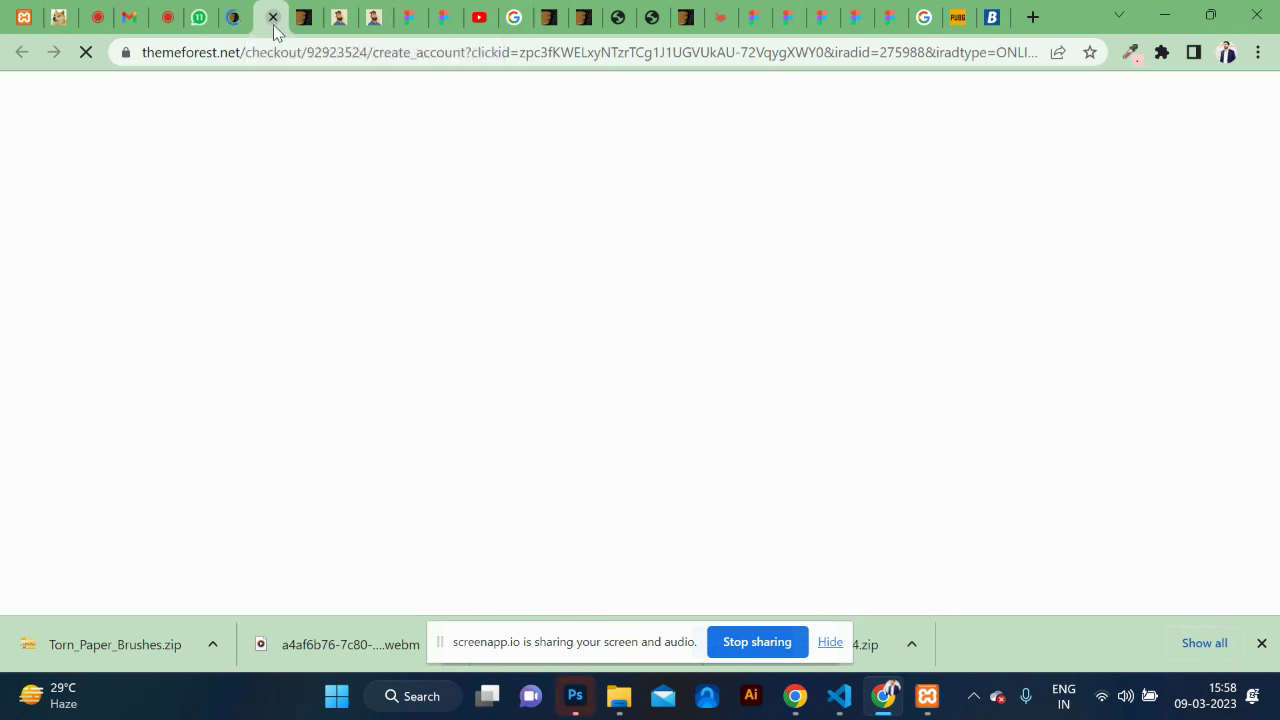
click(273, 22)
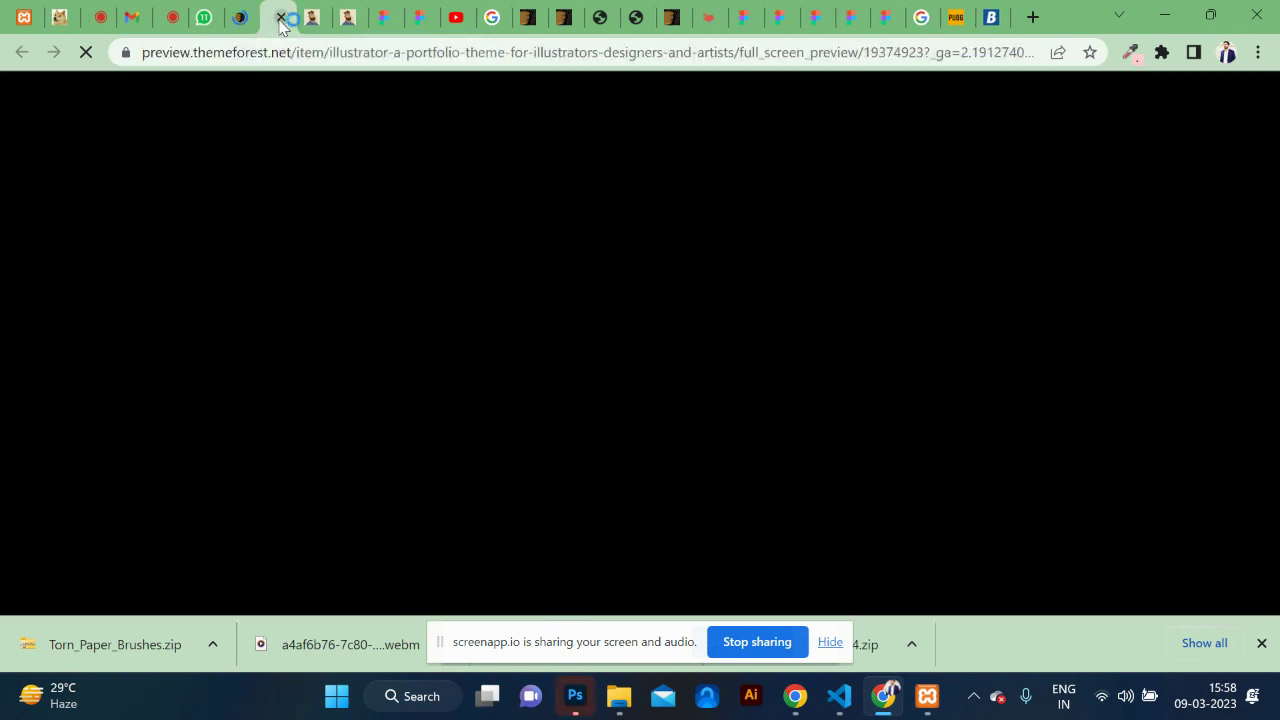
click(277, 20)
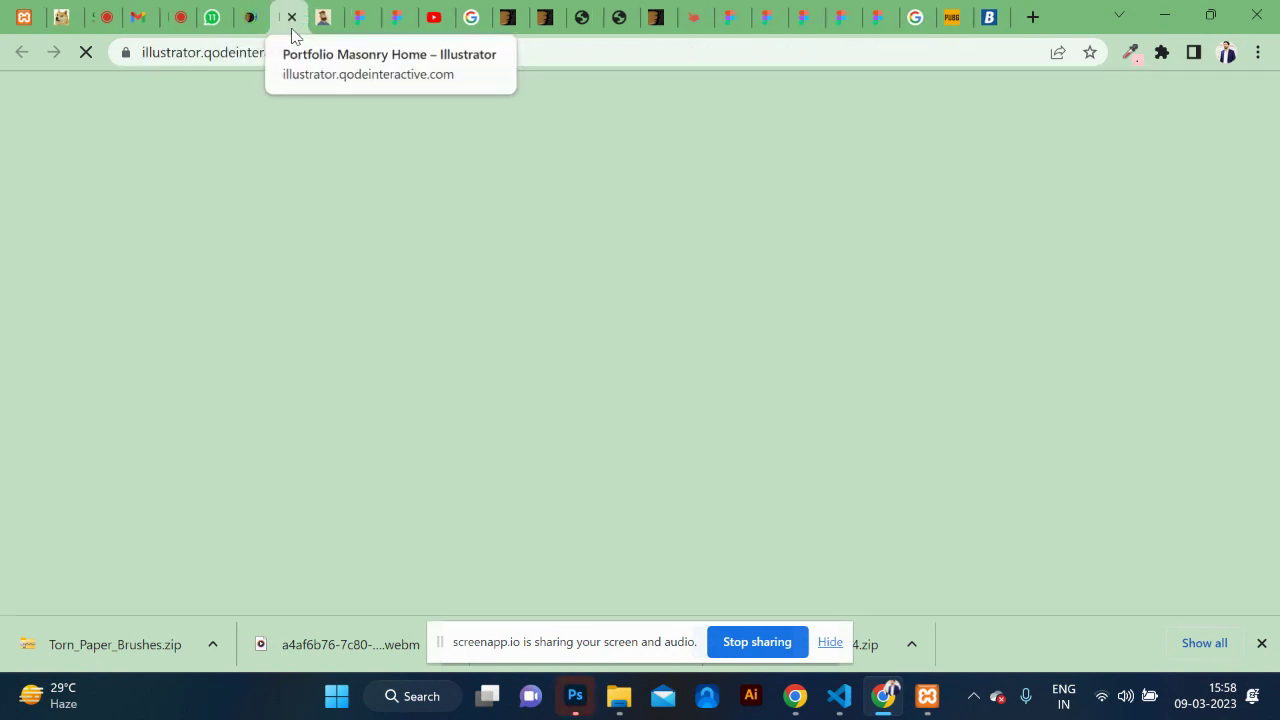
click(291, 17)
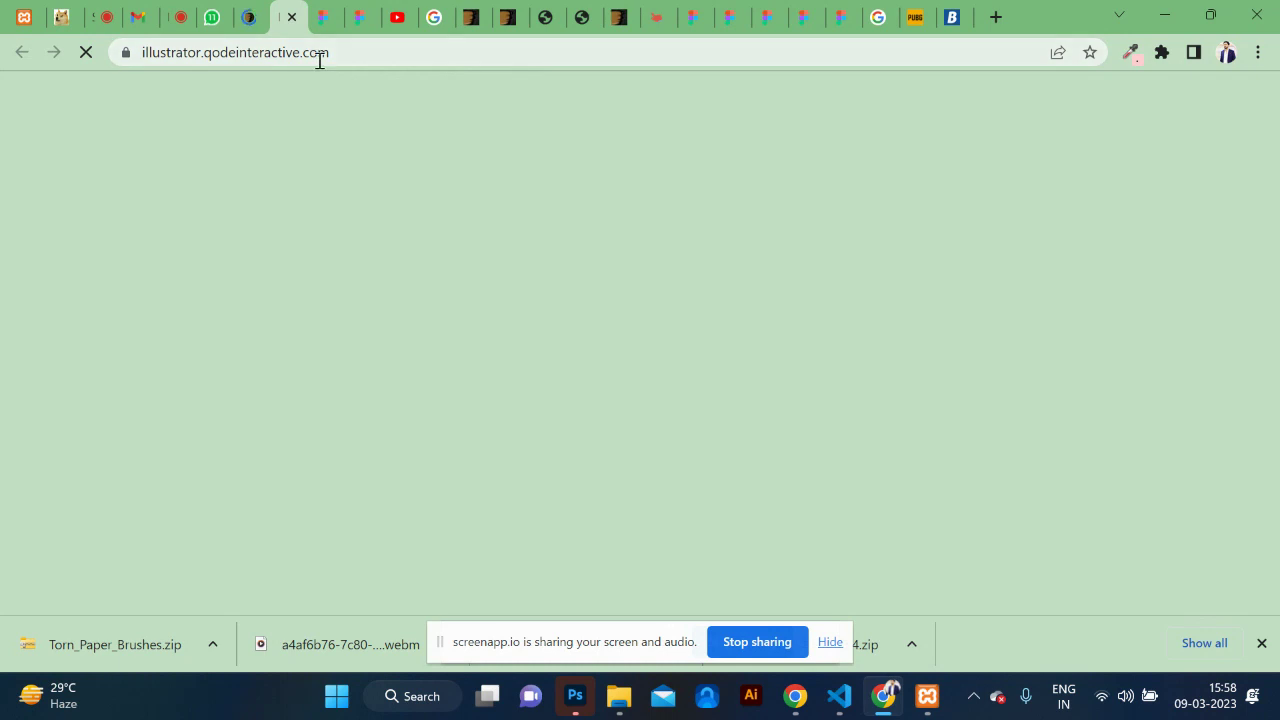
key(ctrl+w)
key(alt+Tab)
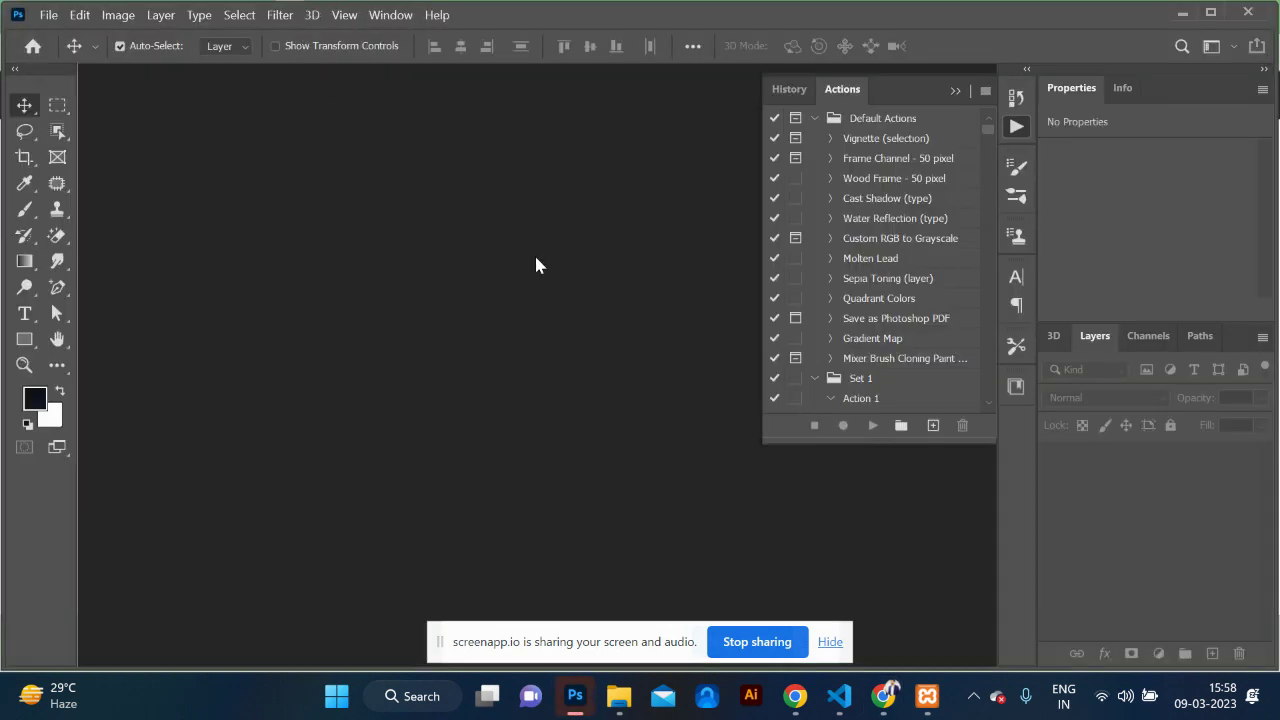
Step: Create a new 4 × 4 inch, 300 ppi RGB Color document with a white background
click(48, 15)
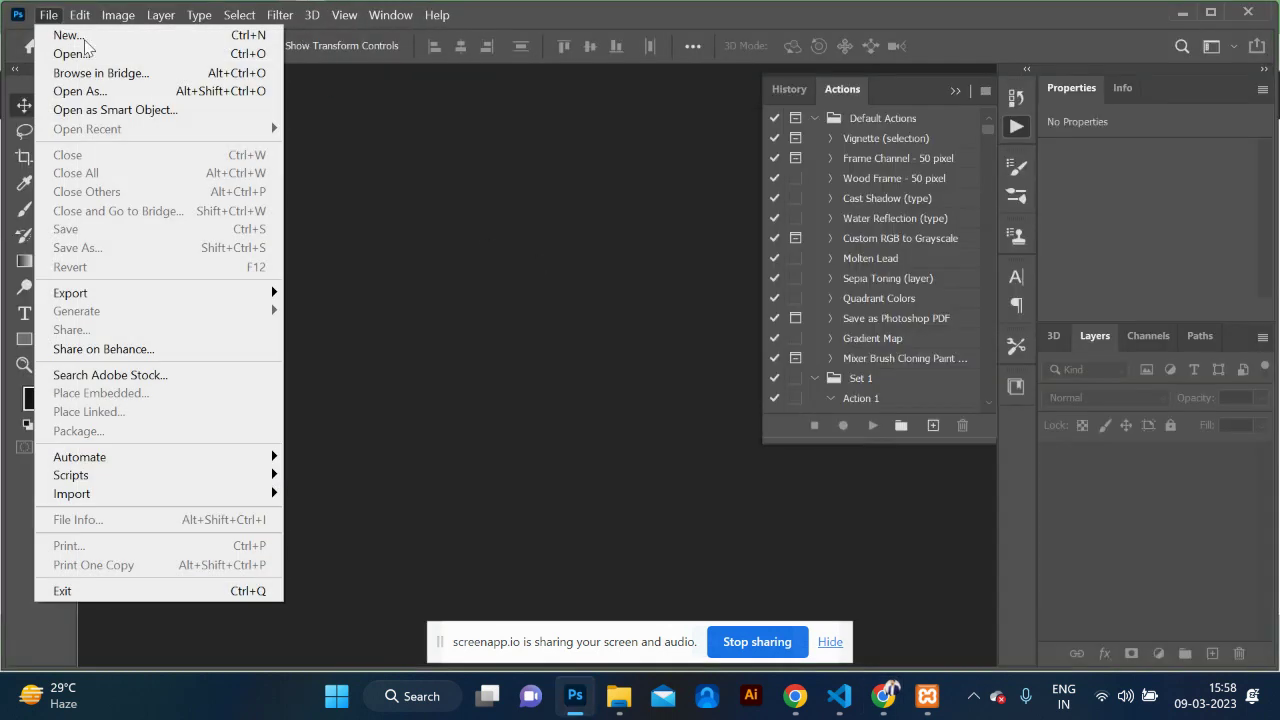
click(95, 40)
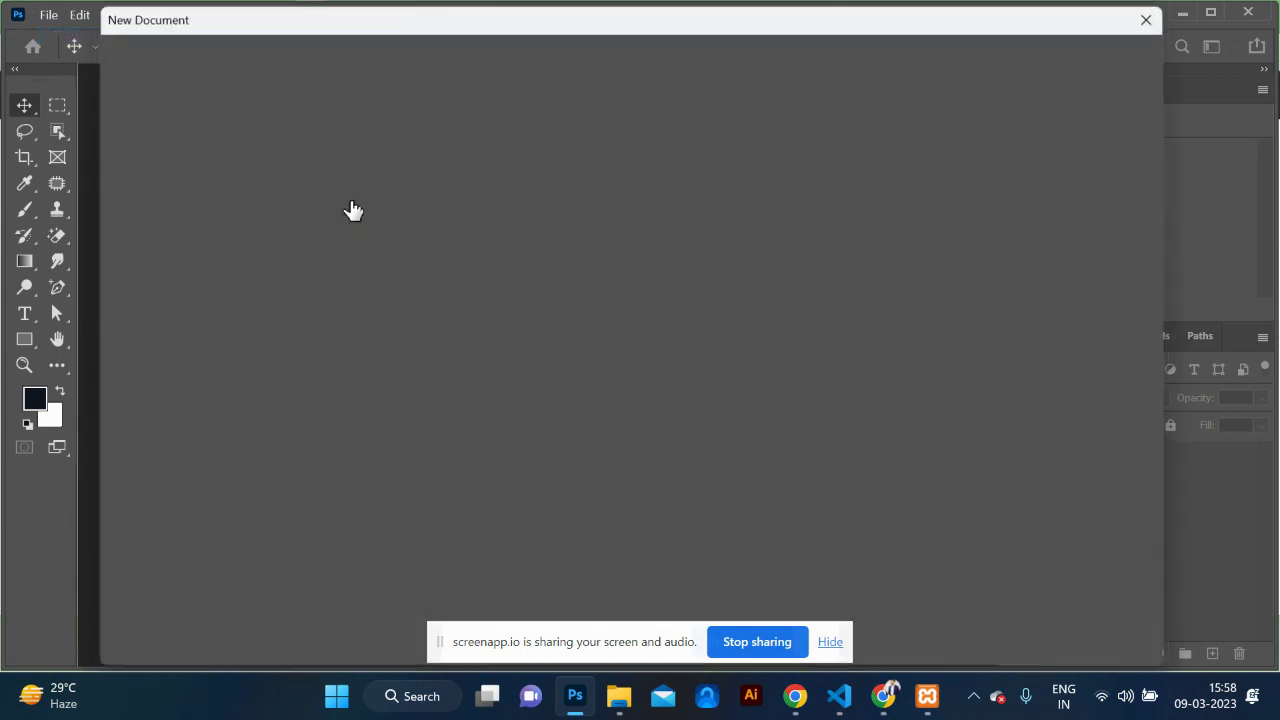
double_click(923, 197)
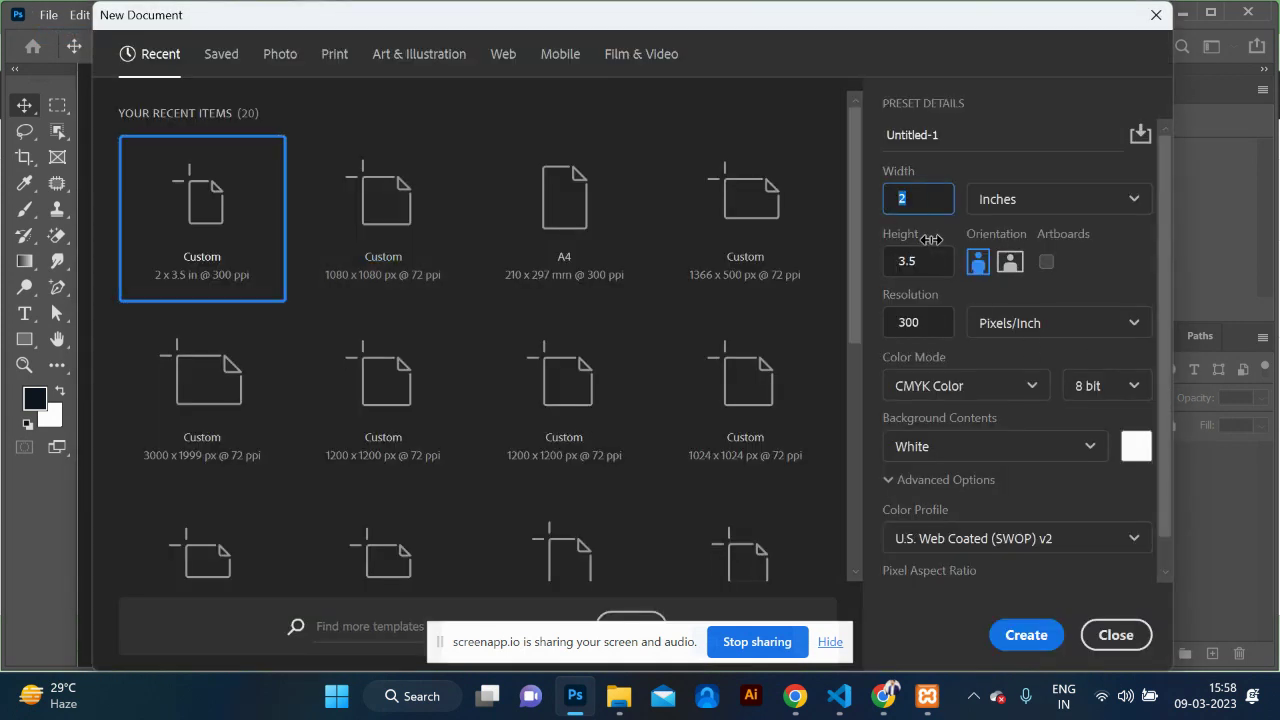
text(4)
key(Tab)
text(4)
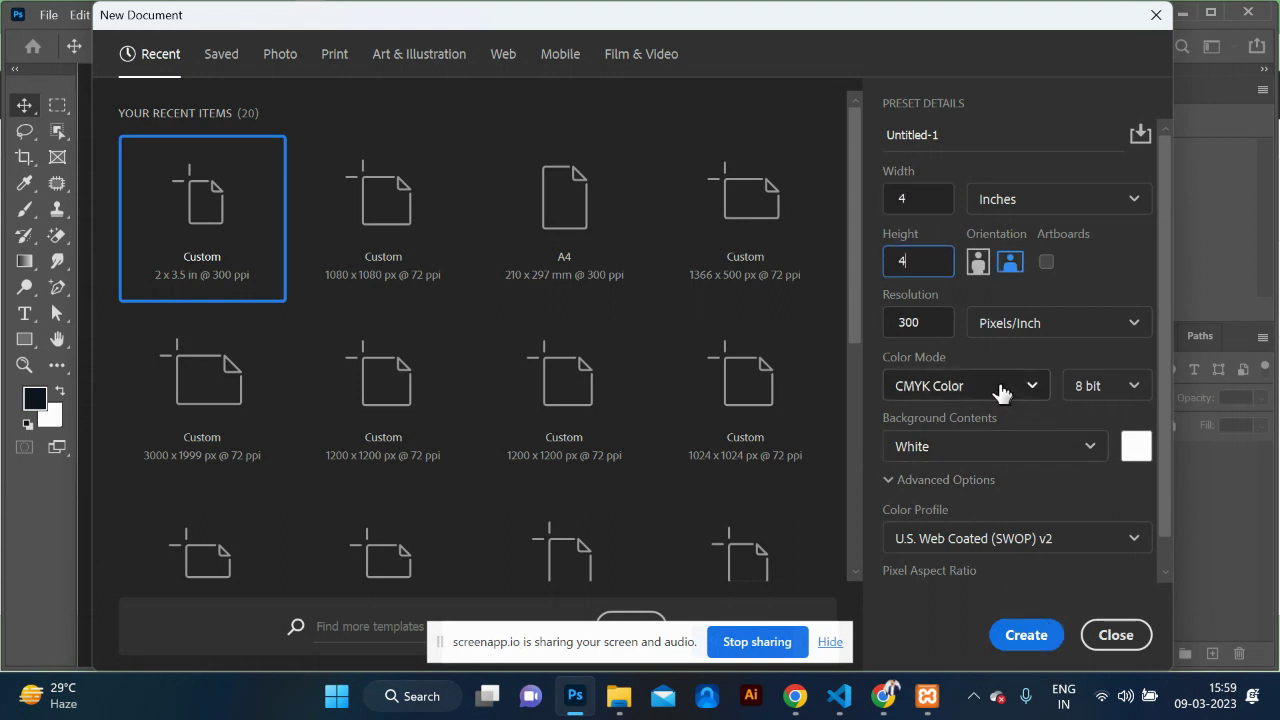
click(920, 389)
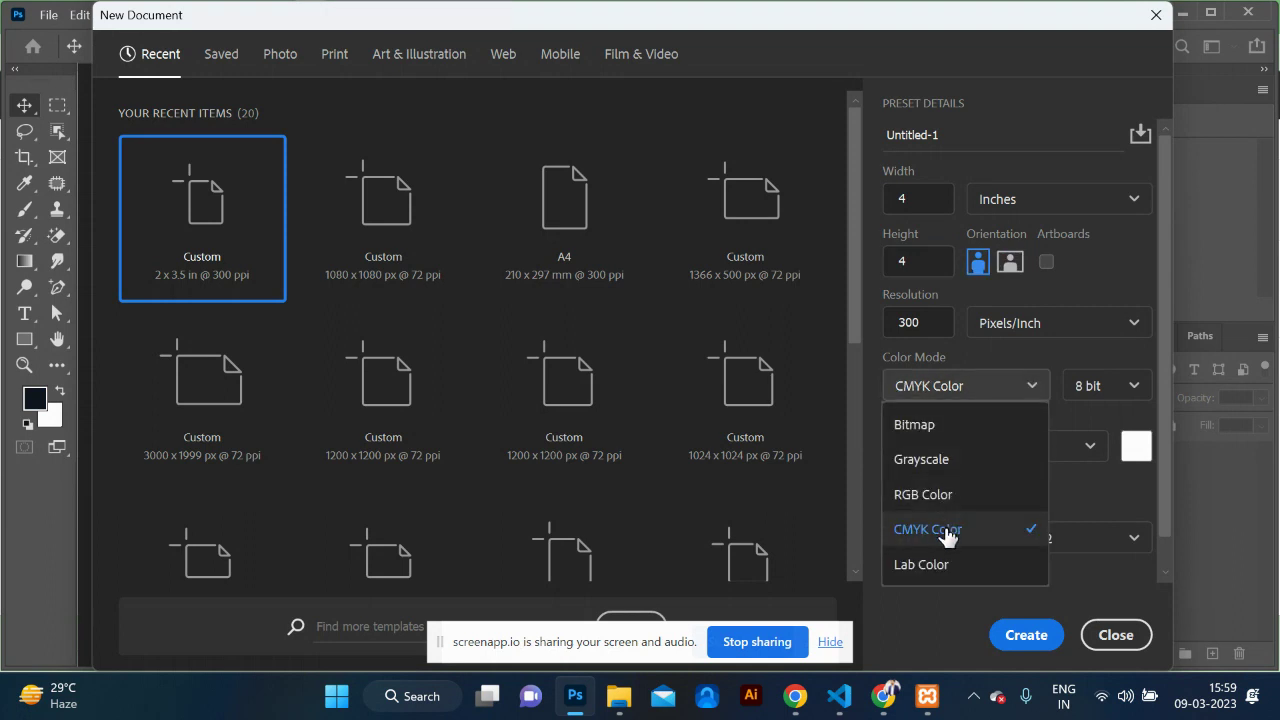
click(948, 505)
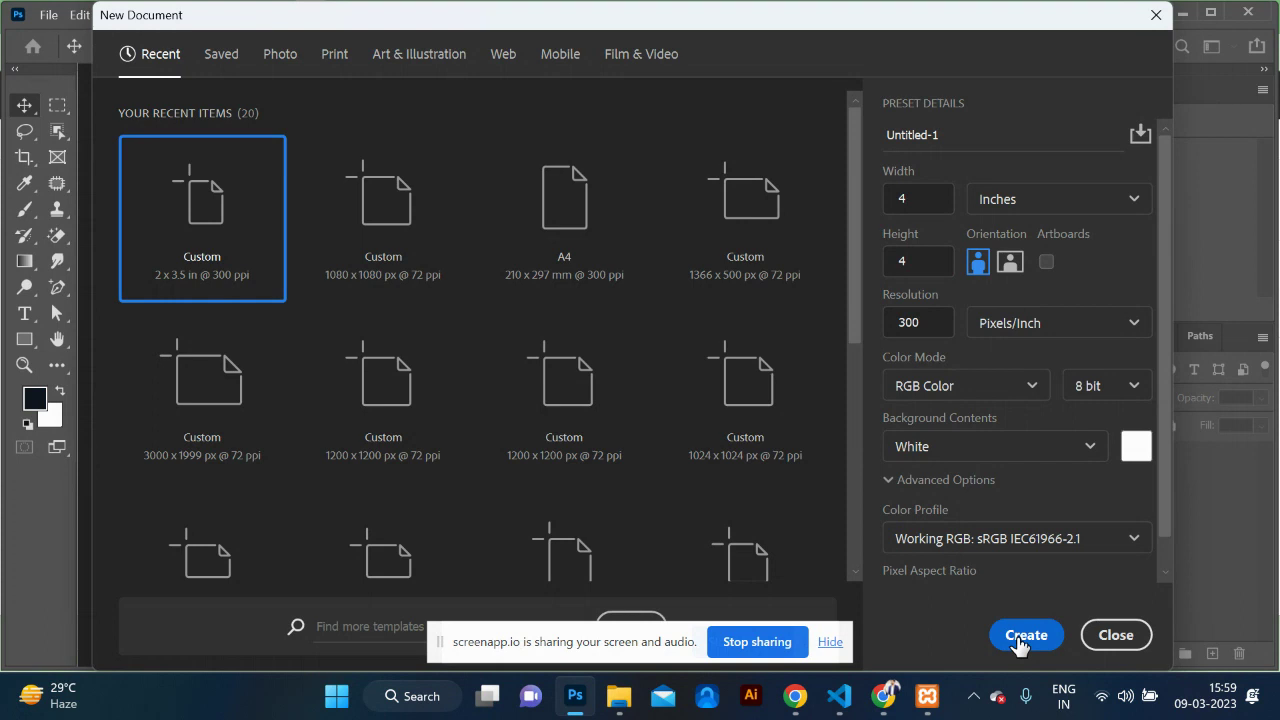
click(1022, 638)
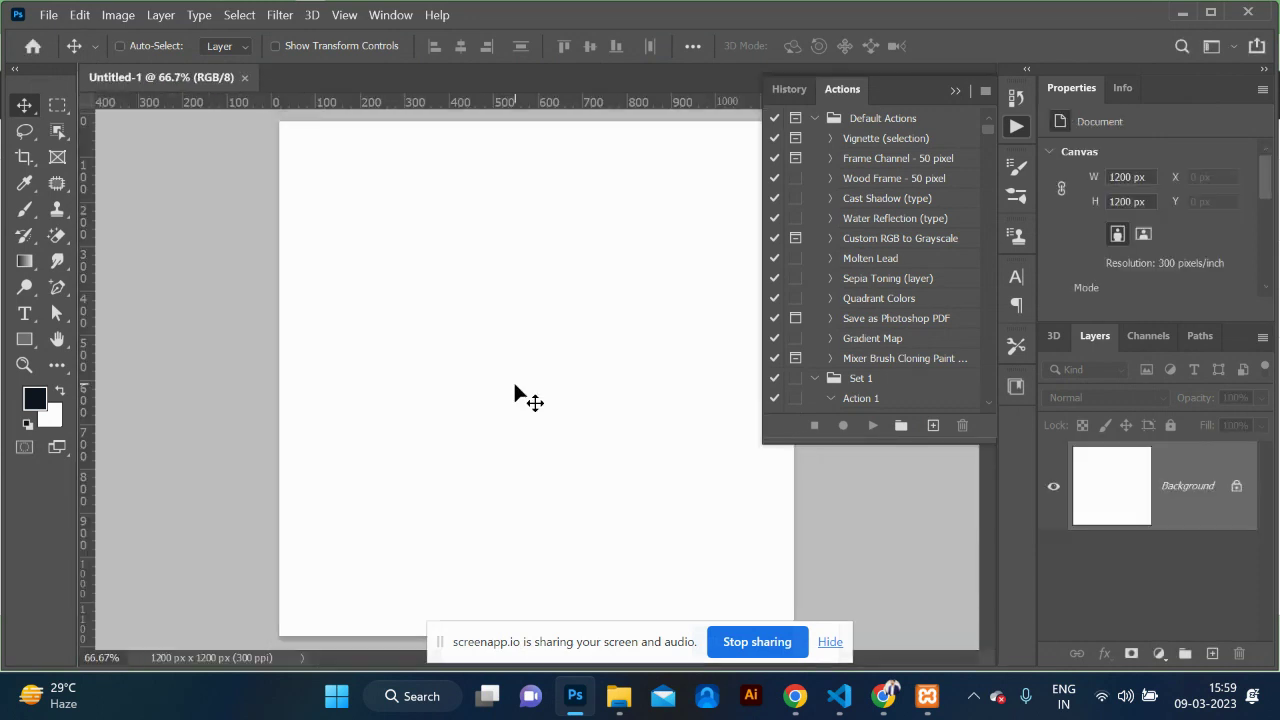
Step: Zoom the blank canvas out to 50%, select the Brush tool and view its presets
key(ctrl+minus)
key(alt+Tab)
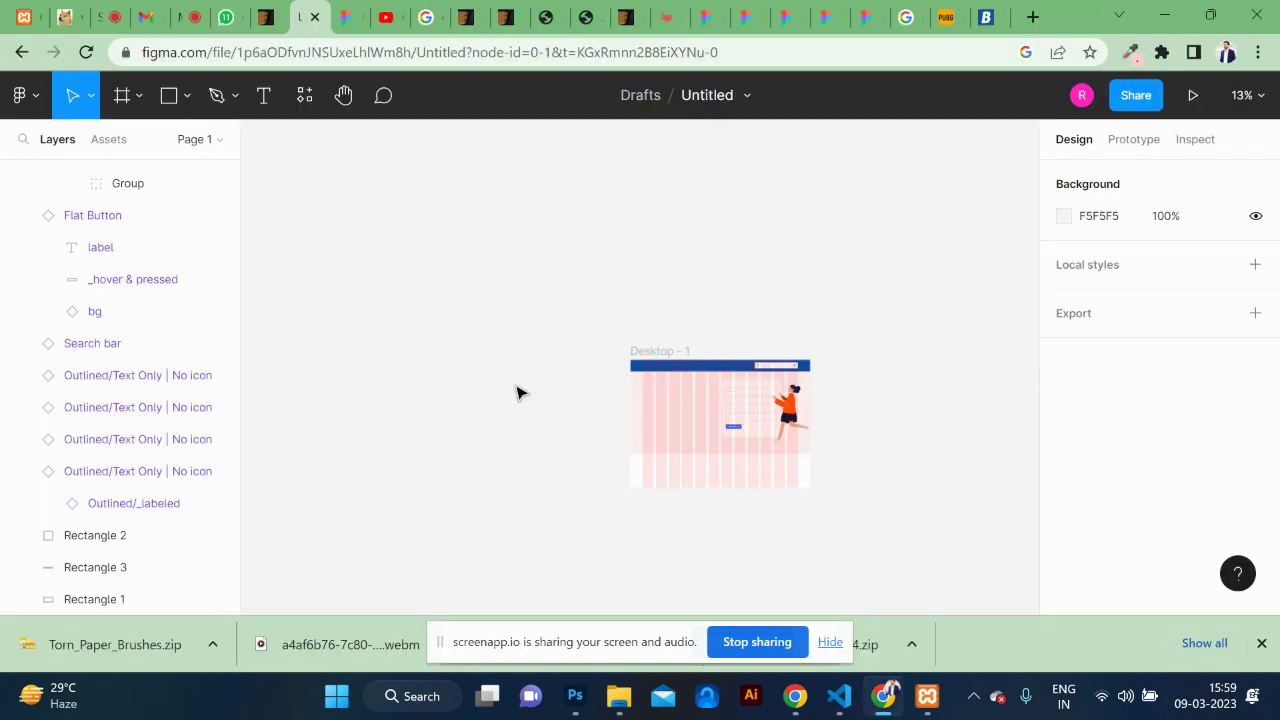
key(alt+Tab)
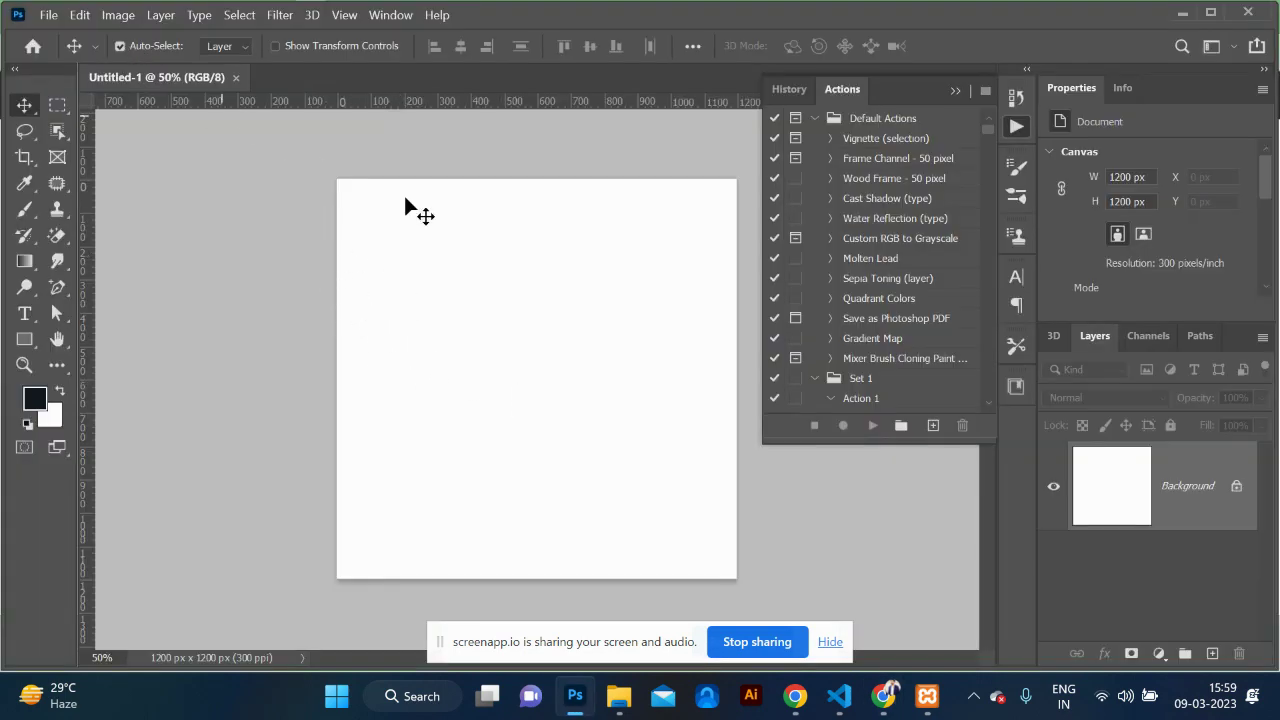
key(b)
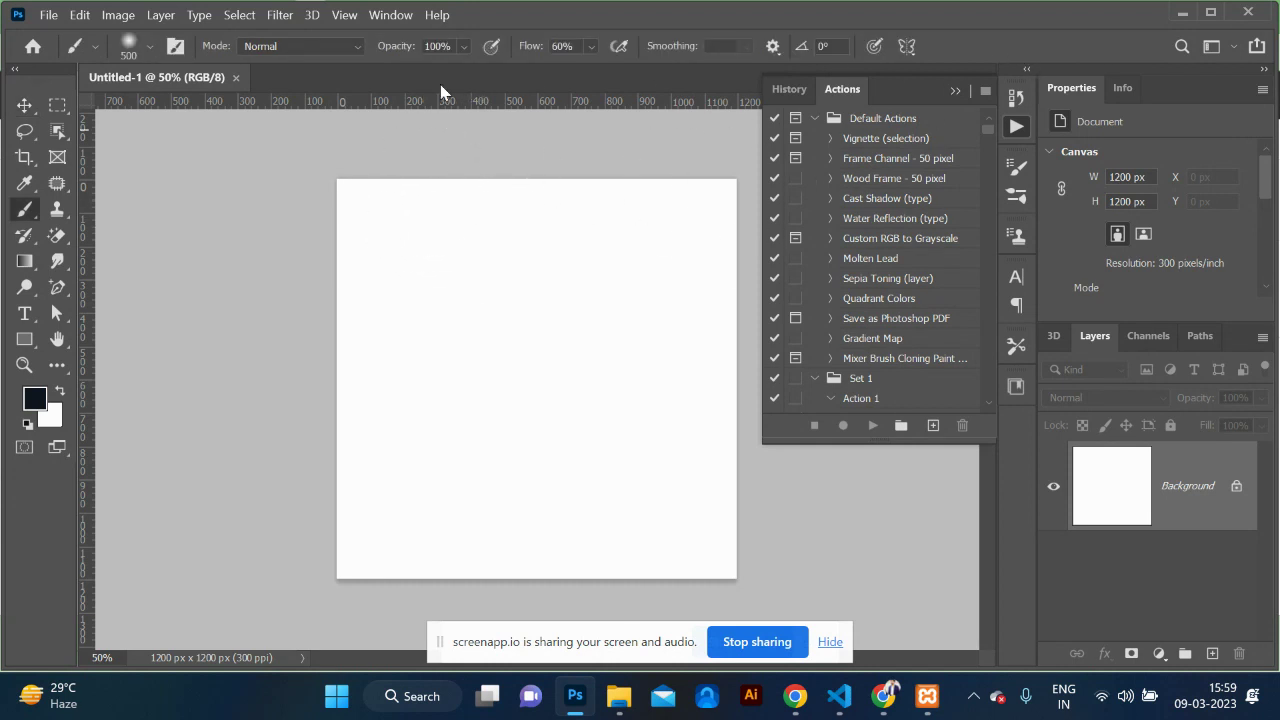
click(139, 55)
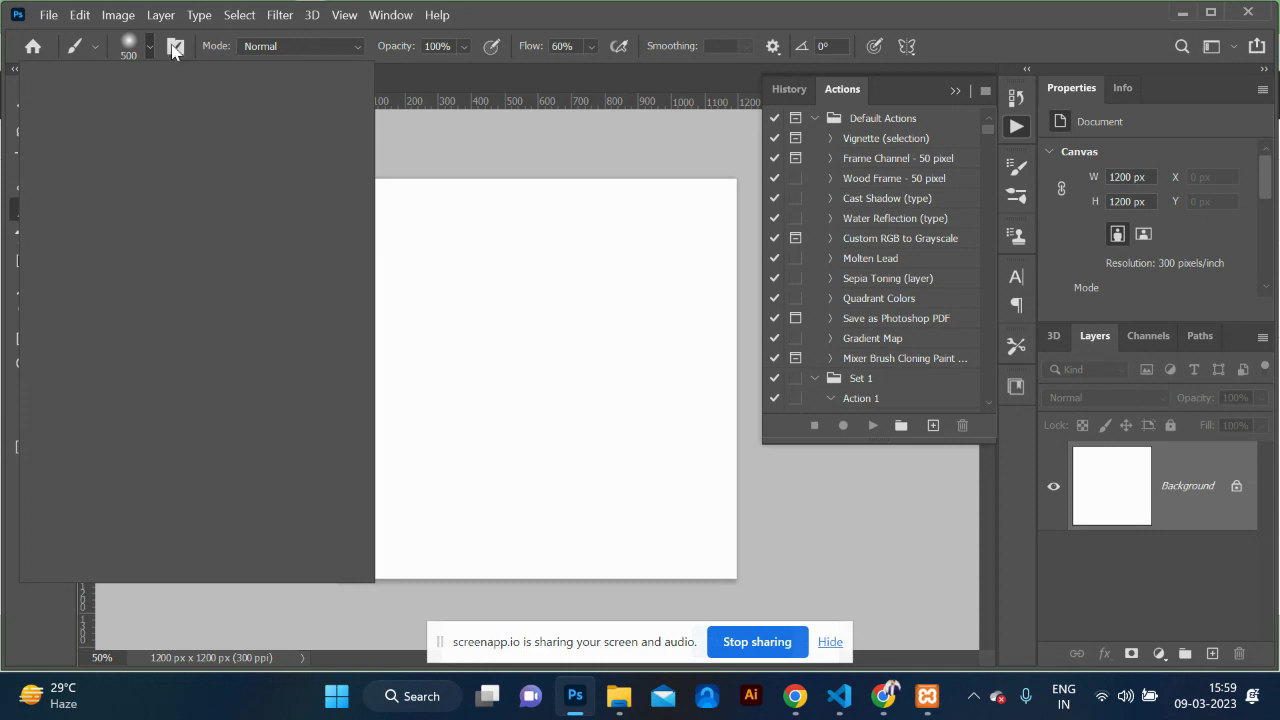
Step: In Chrome, close the ThemeForest, template preview, Jugaro demo, image and Envato preview tabs
key(alt+Tab)
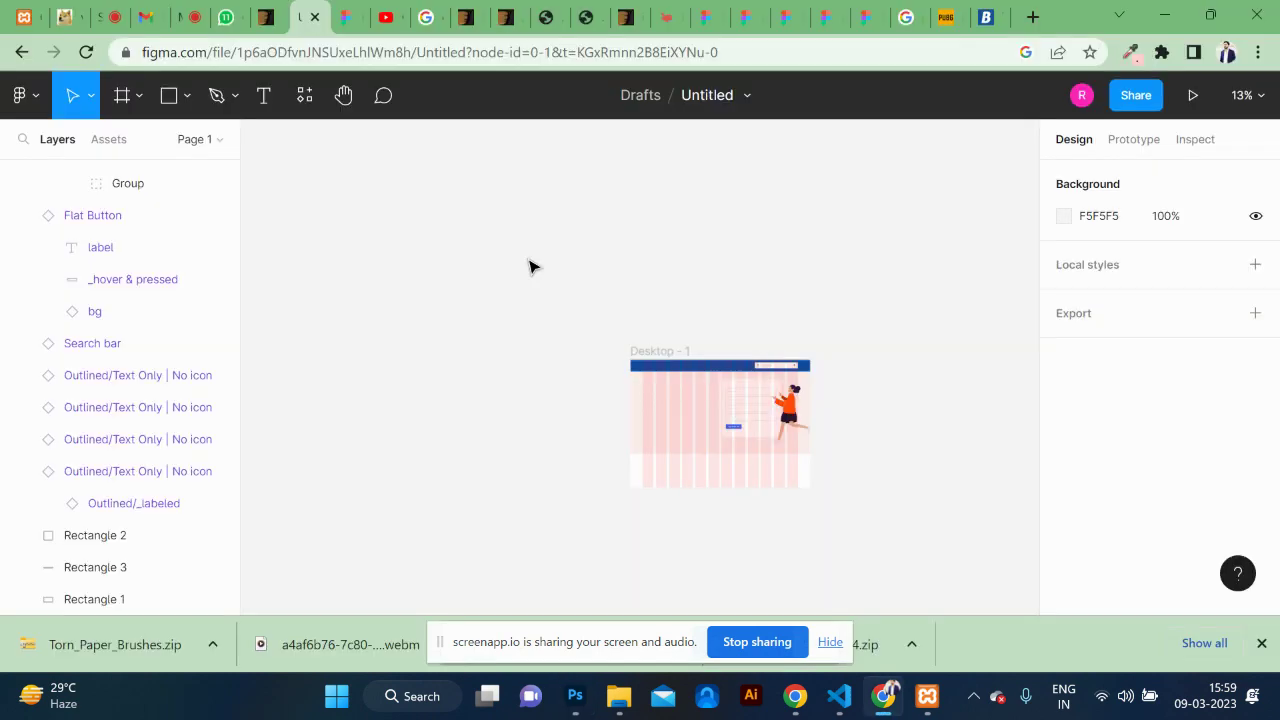
key(alt+Tab)
key(Tab)
key(alt+Tab)
click(474, 12)
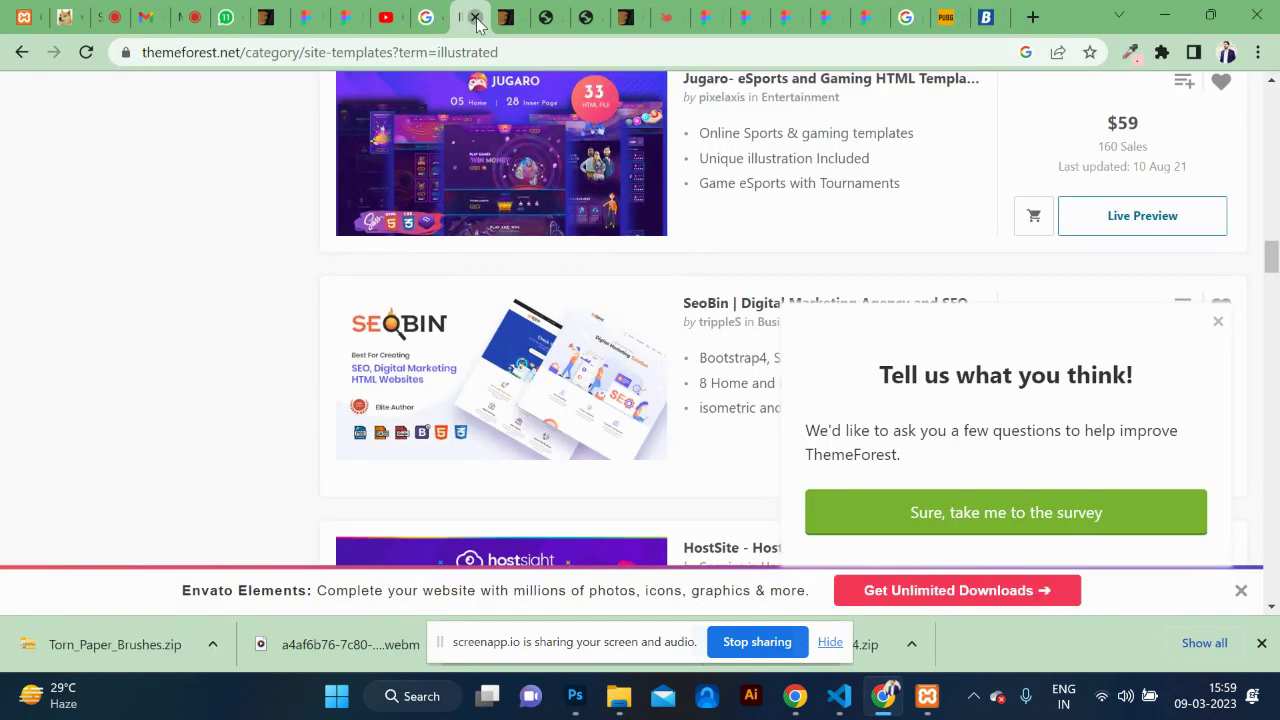
click(477, 20)
click(477, 20)
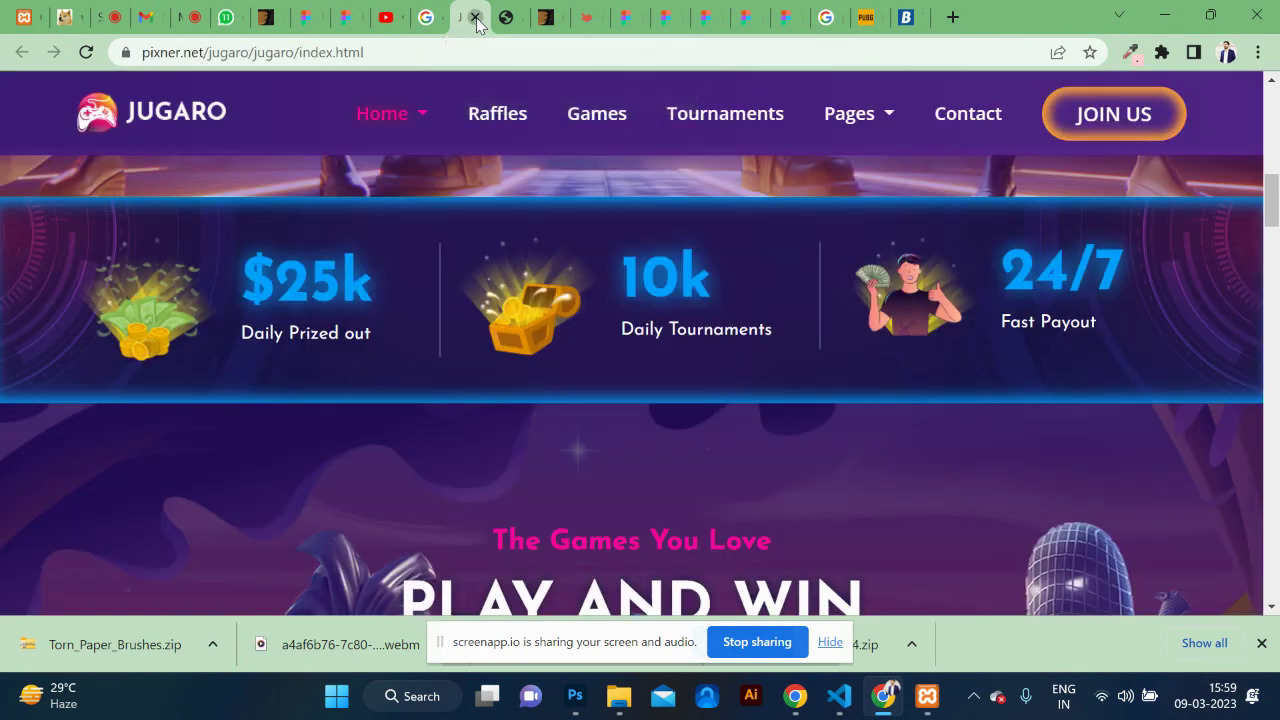
click(477, 20)
click(477, 20)
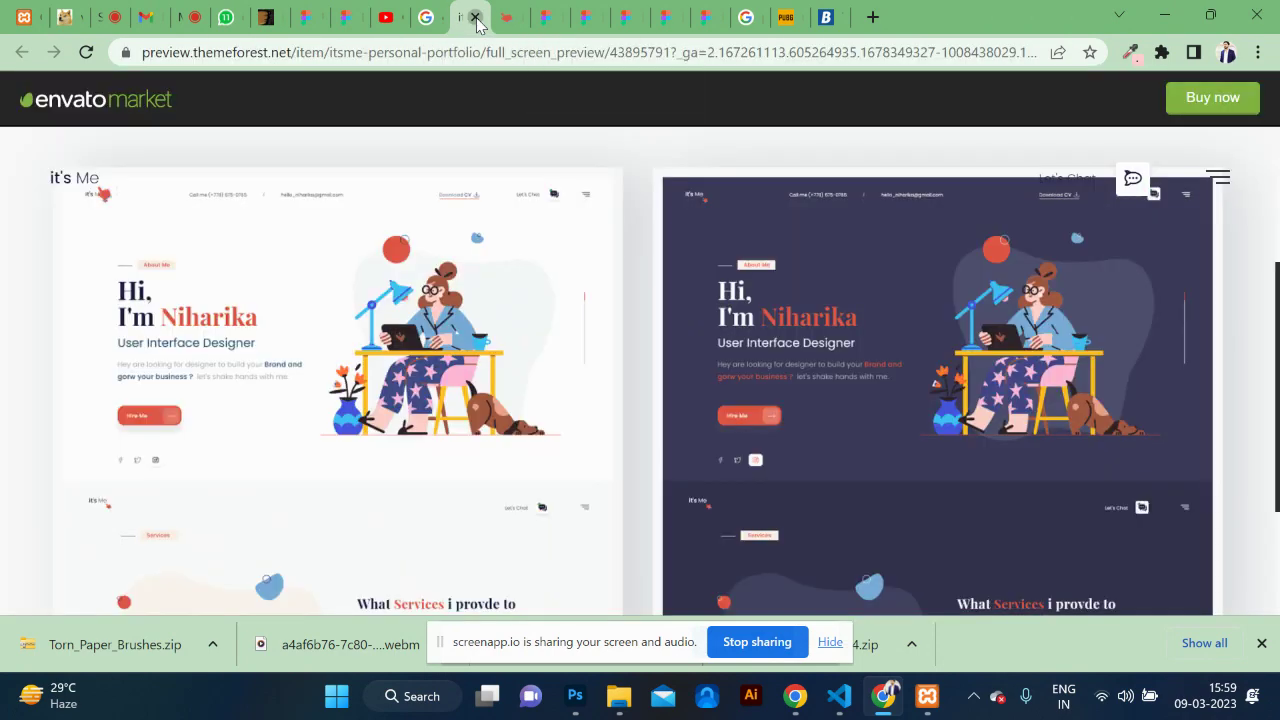
click(477, 20)
click(477, 20)
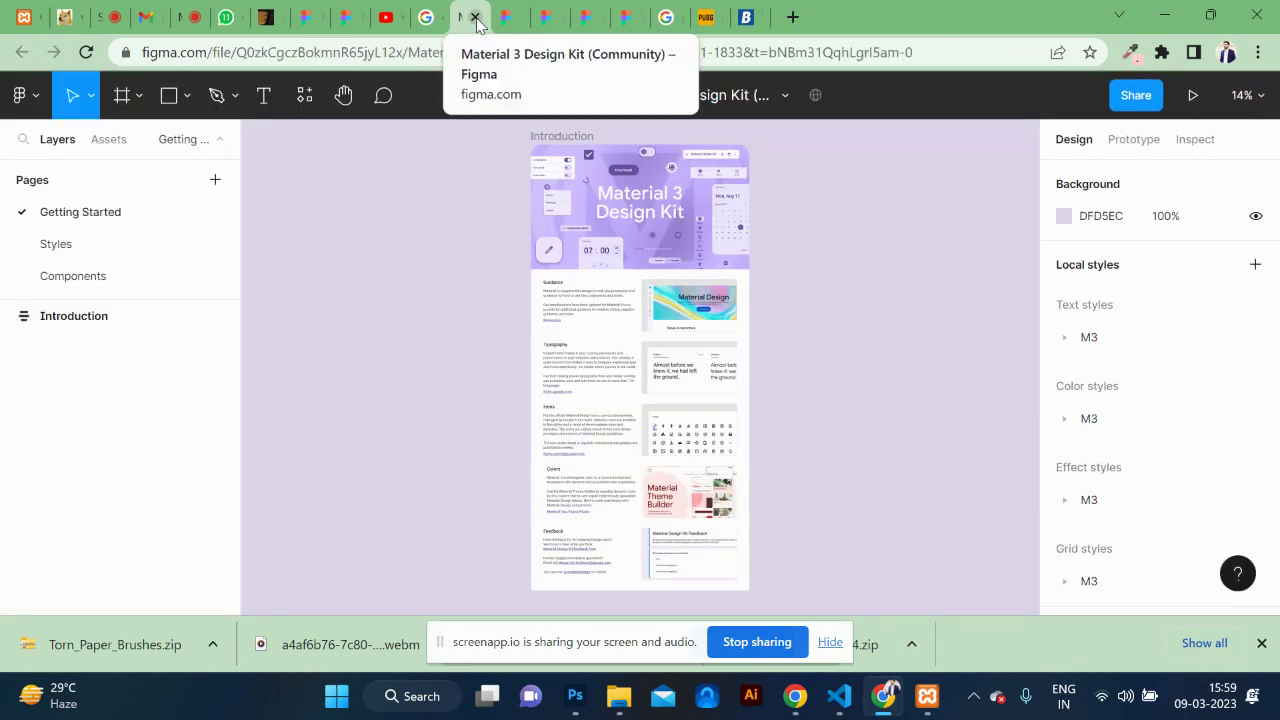
Step: Close the Figma community and Material Design 2 UI Kit tabs, then return to Photoshop
click(505, 22)
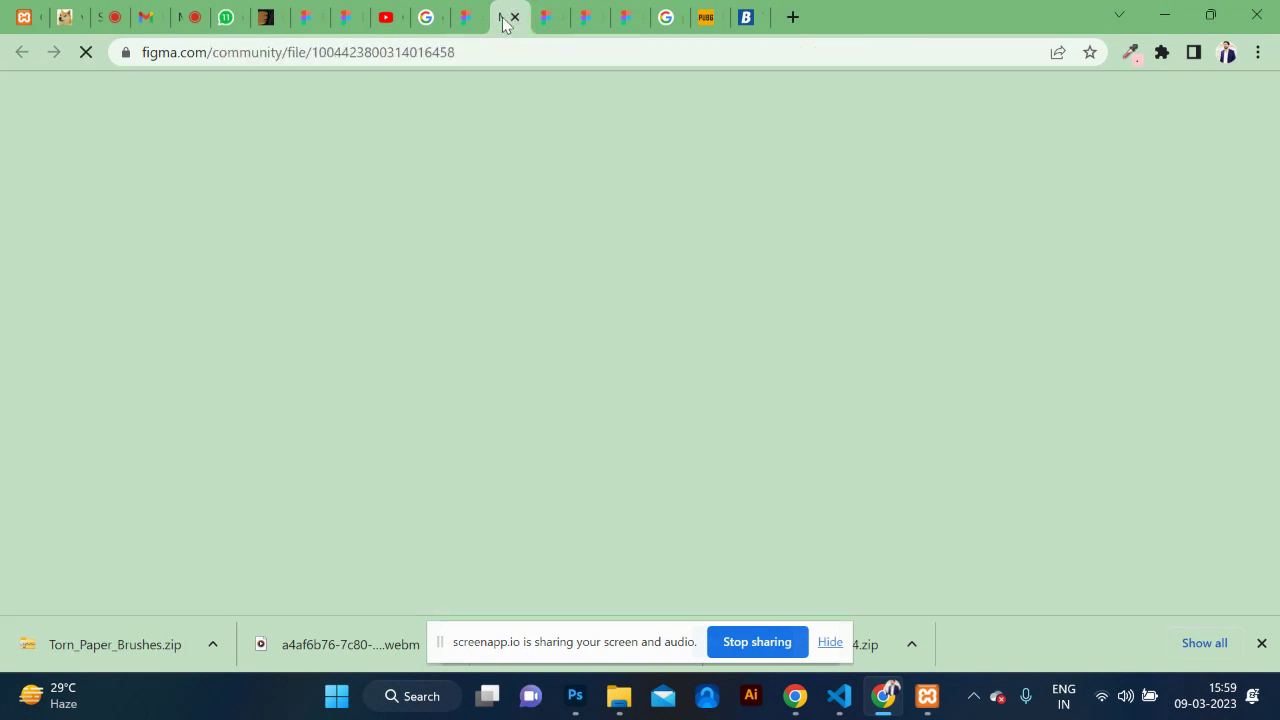
click(516, 18)
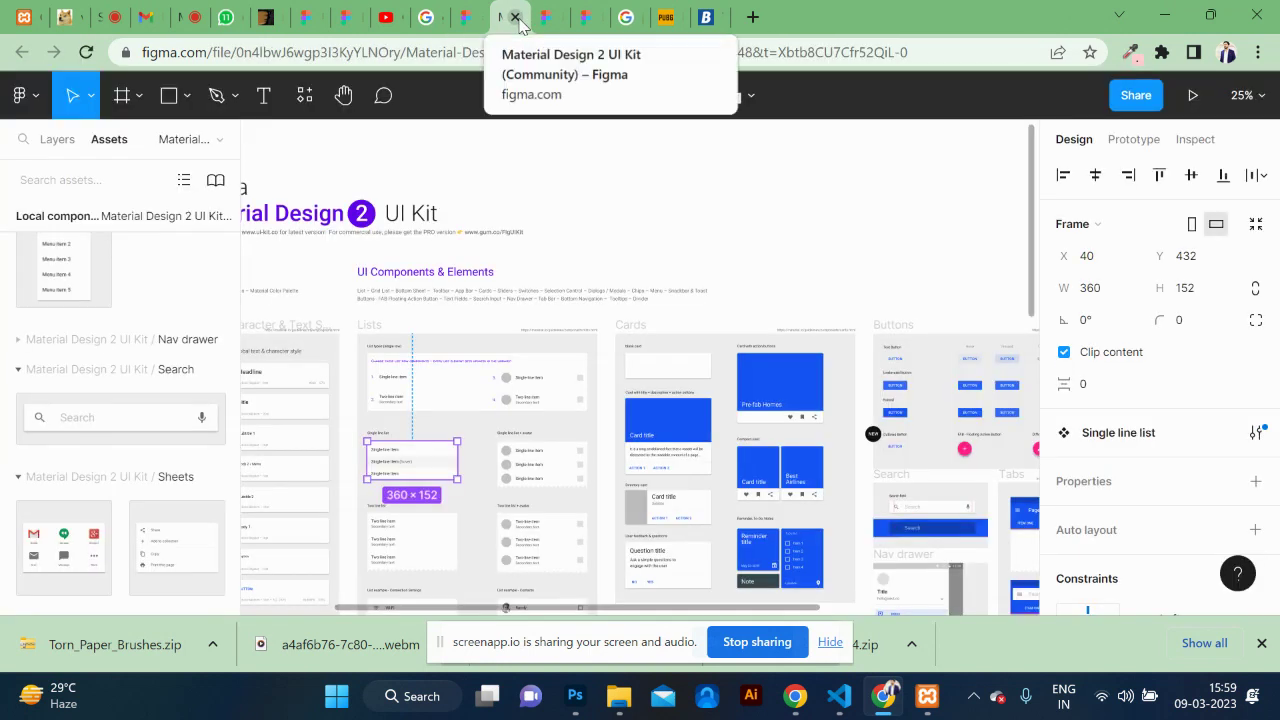
click(516, 18)
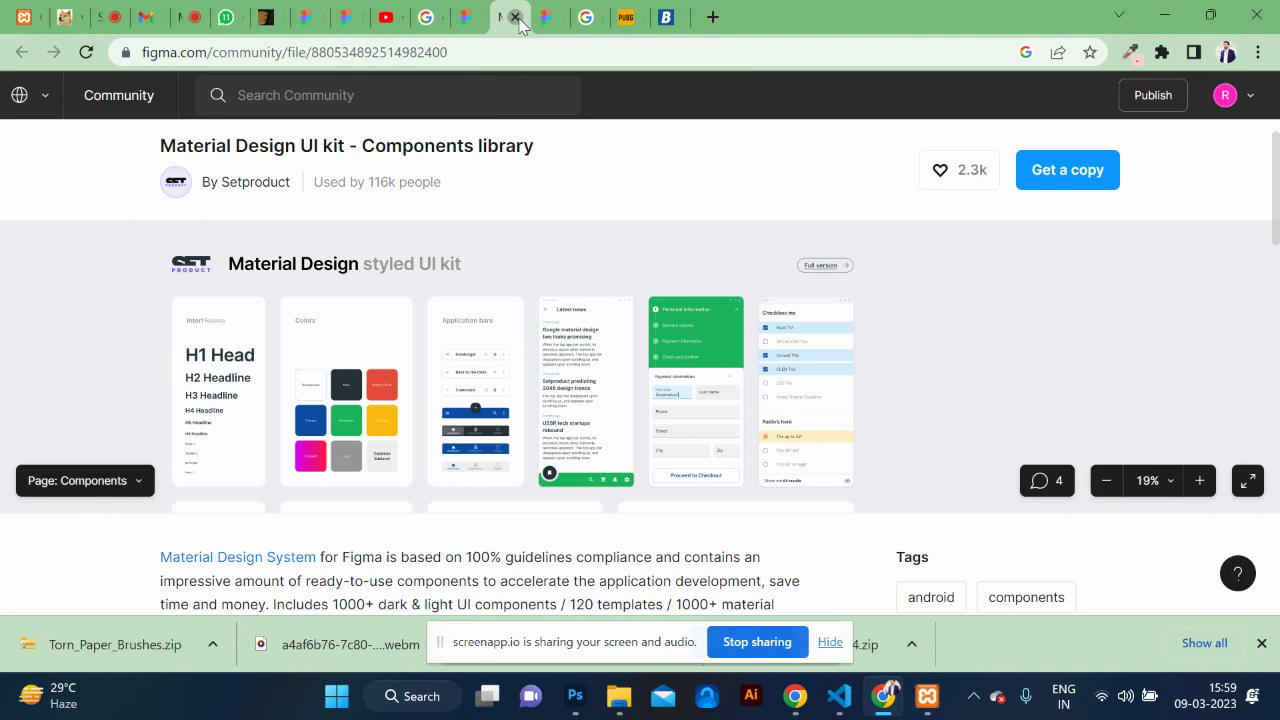
click(516, 18)
key(alt+Tab)
key(alt+Tab)
key(alt+Tab)
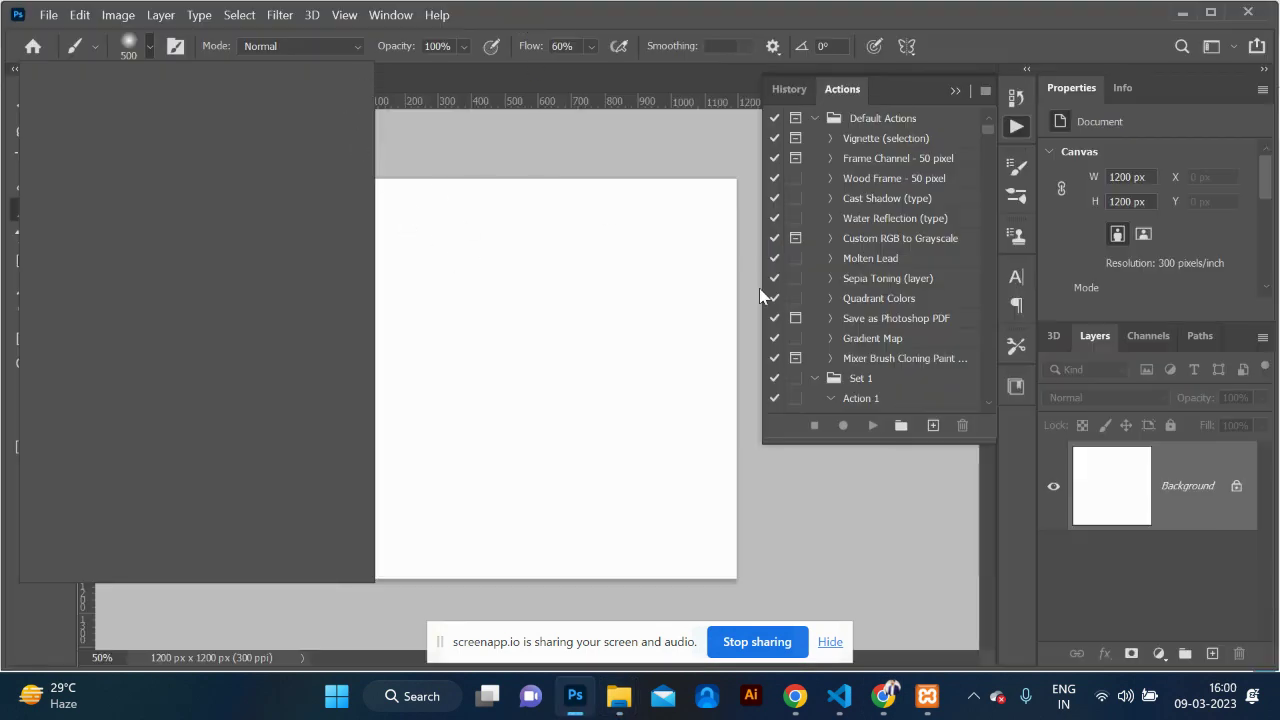
Step: Close the VS Code window
key(alt+Tab)
key(alt+Tab)
key(alt+Tab)
key(alt+Tab)
key(alt+Tab)
key(alt+Tab)
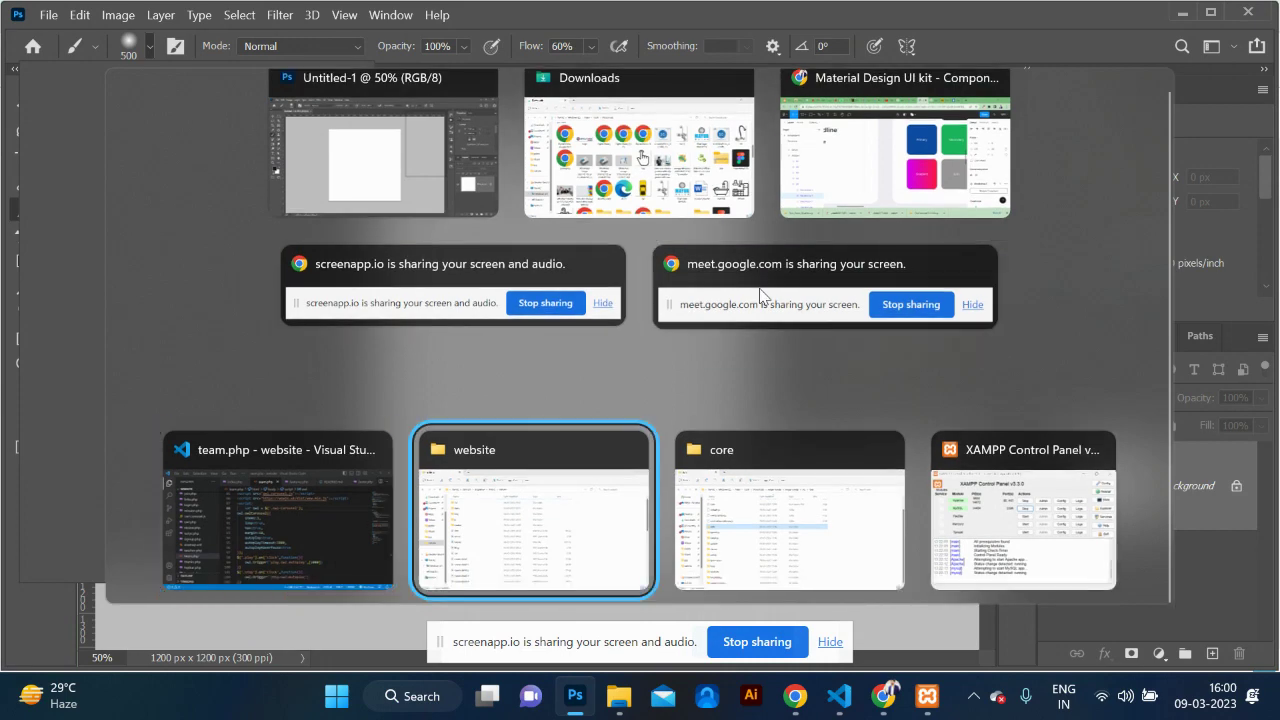
key(alt+Tab)
key(alt+Tab)
key(alt+Tab)
key(alt+Tab)
key(alt+Tab)
key(alt+Tab)
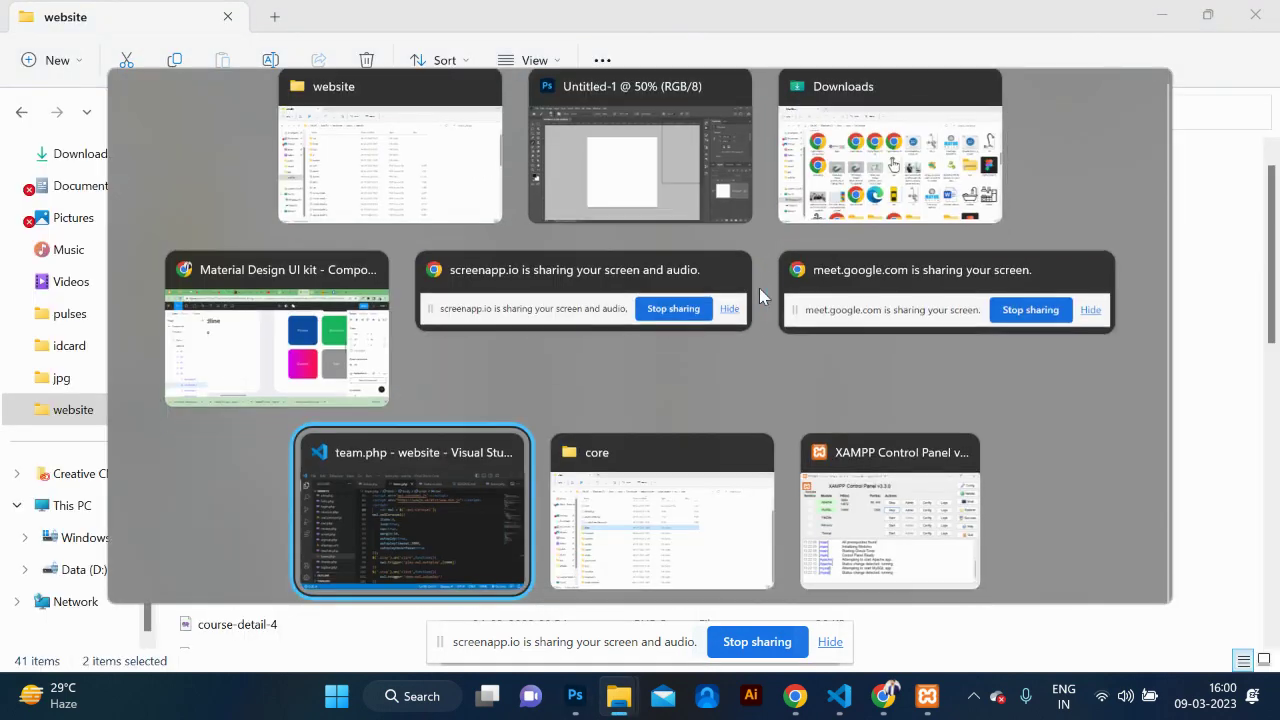
click(1258, 28)
Step: Back in Photoshop, choose Import Brushes from the brush presets' options menu
key(alt+Tab)
key(alt+Tab)
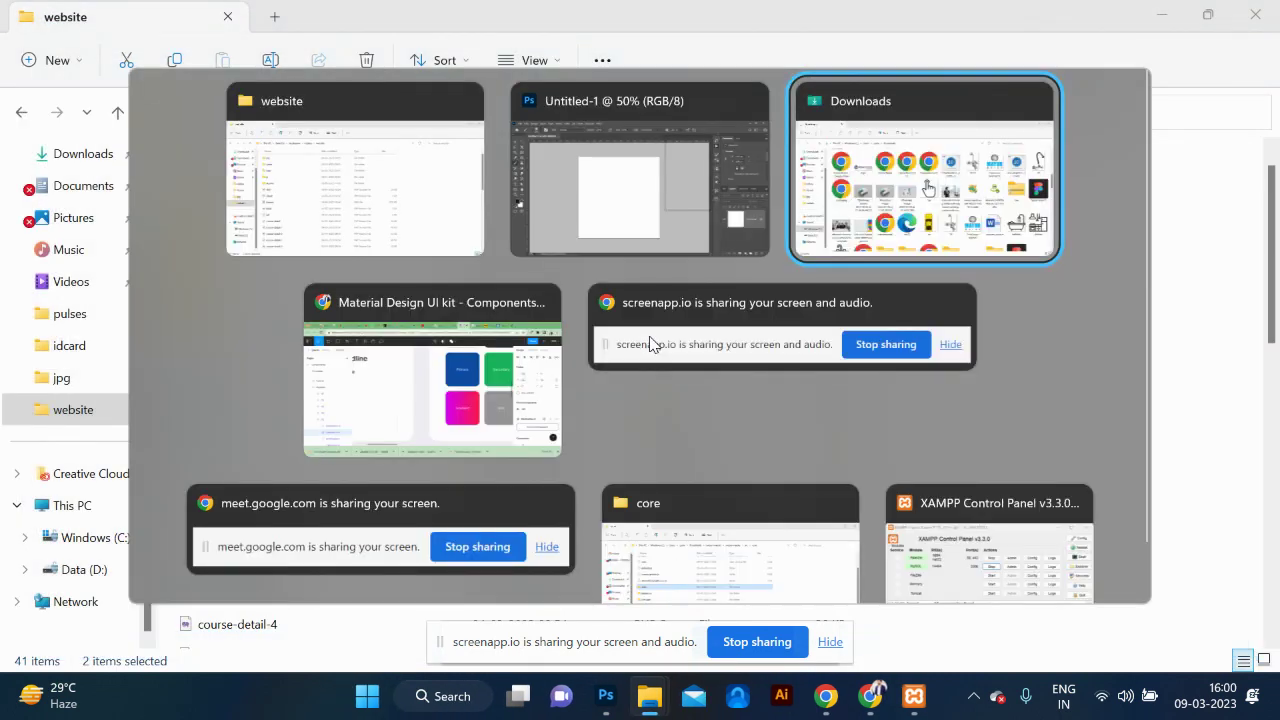
key(alt+Tab)
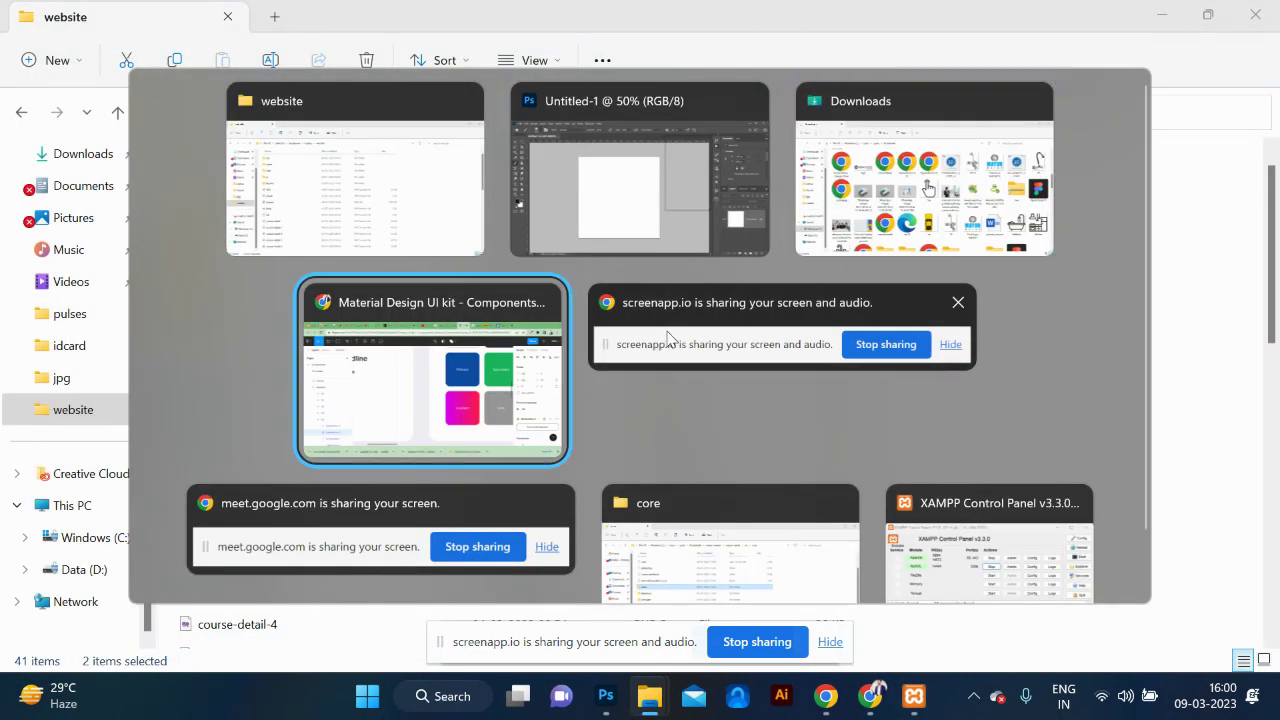
key(alt+Tab)
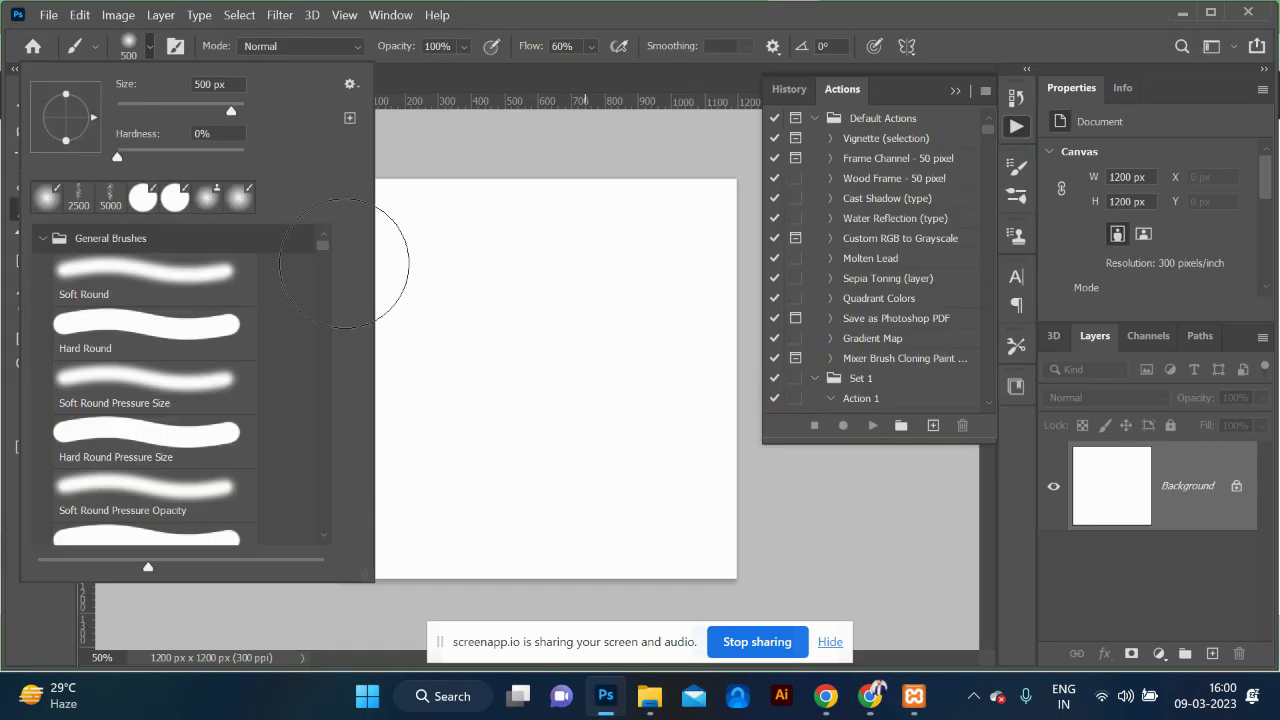
click(350, 86)
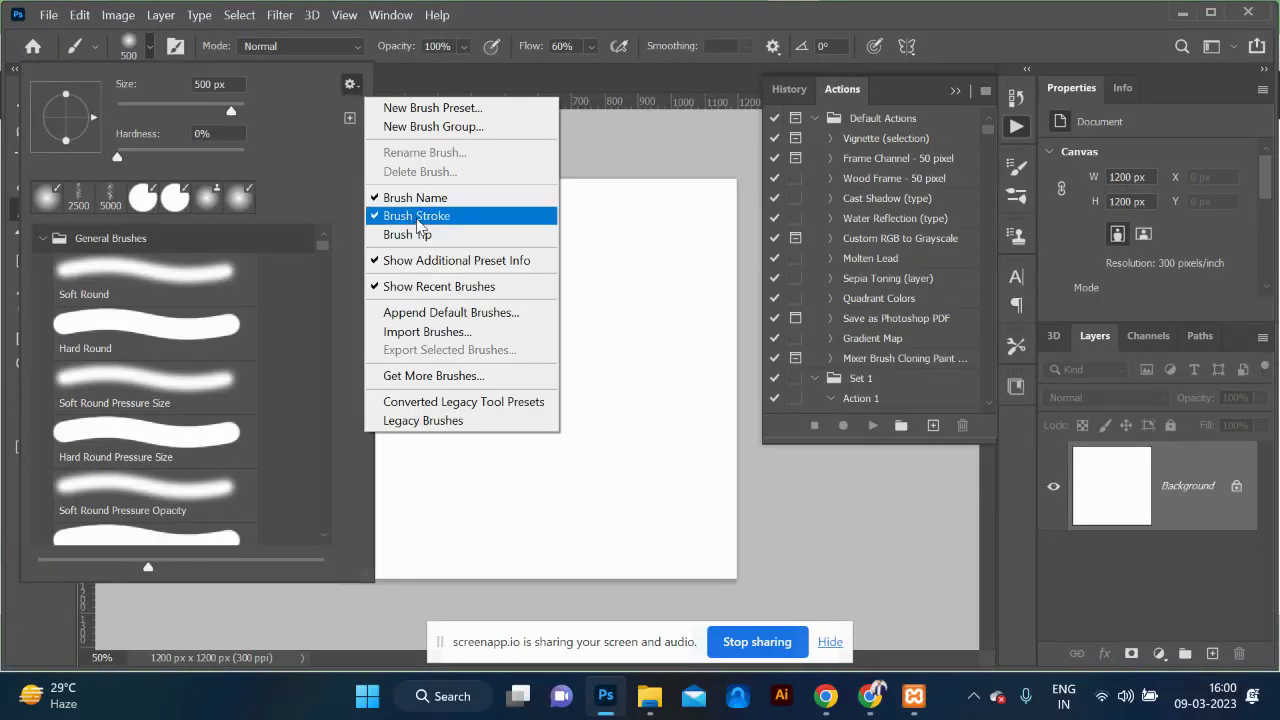
click(443, 333)
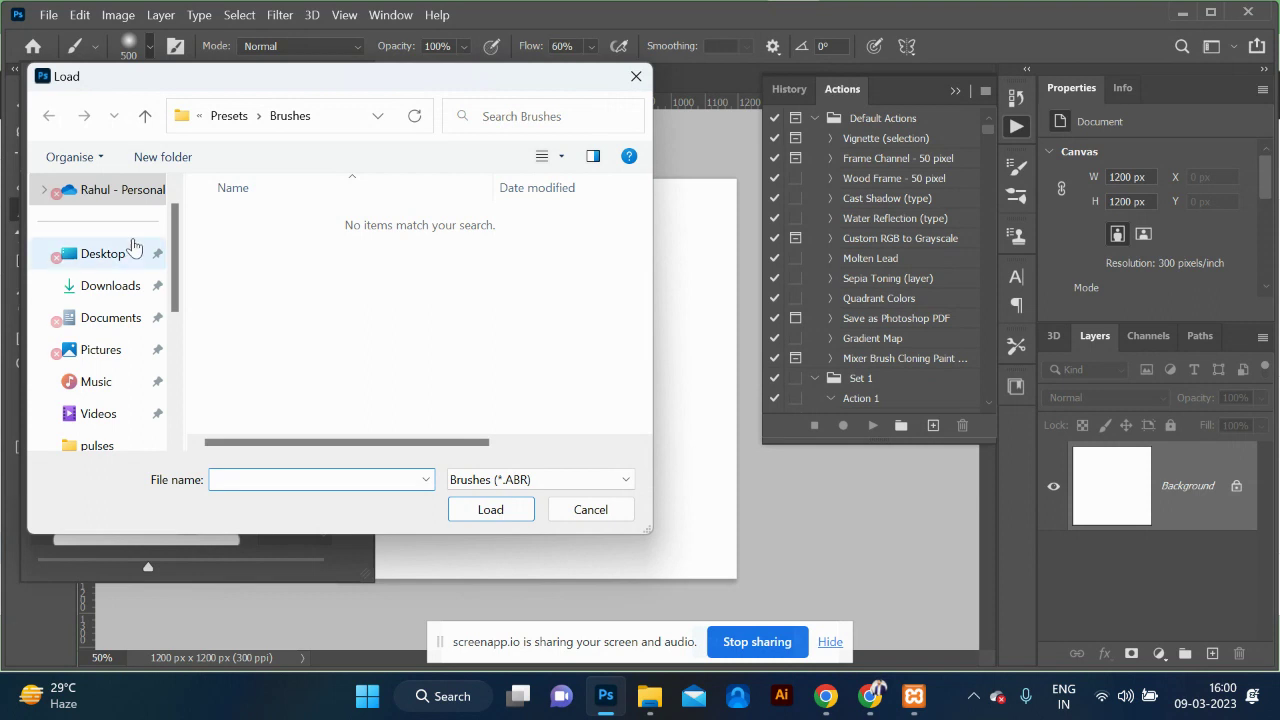
Step: Load Torn Paper Brushes from Downloads › Torn_Paper_Brushes and expand its new preset group
click(104, 290)
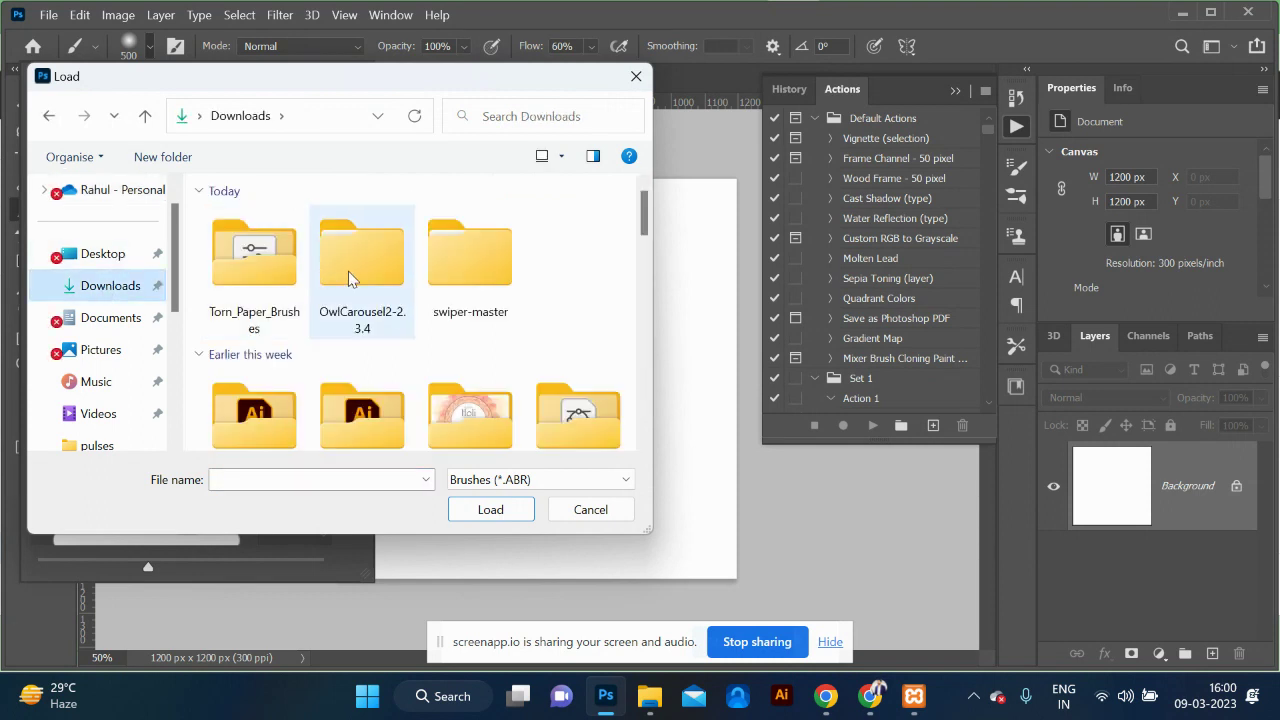
click(254, 276)
double_click(254, 276)
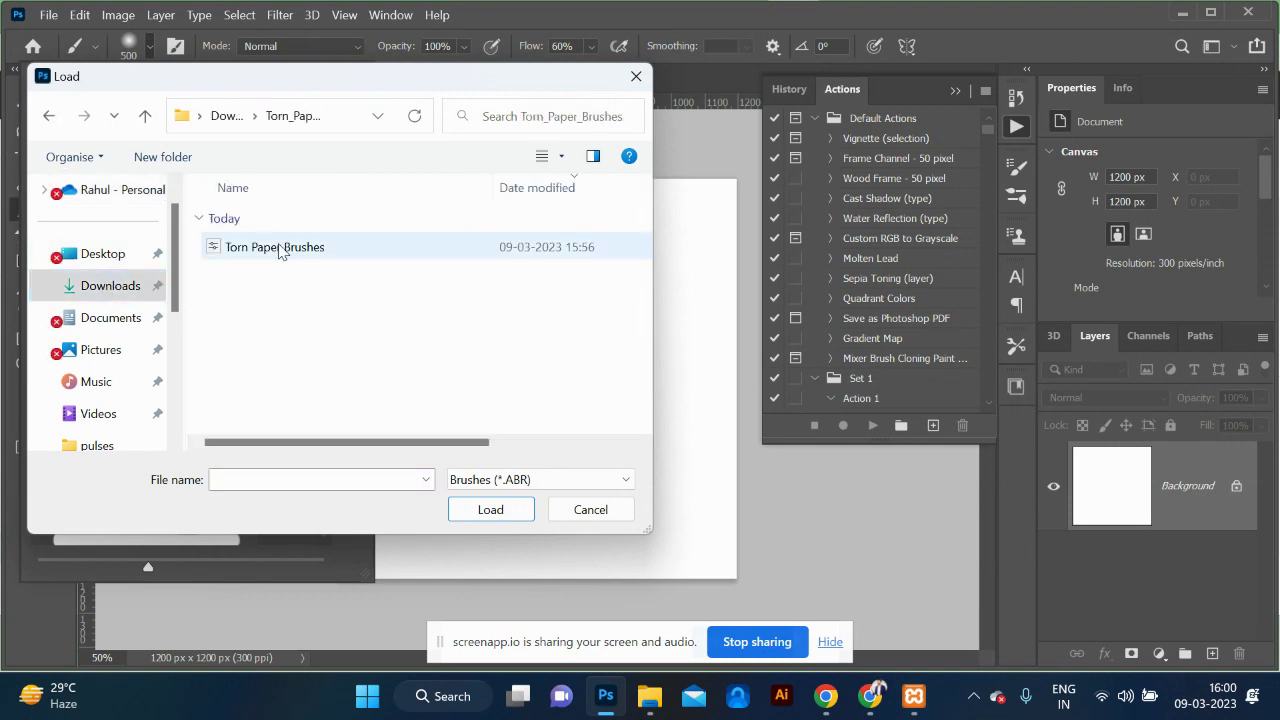
click(280, 249)
click(477, 518)
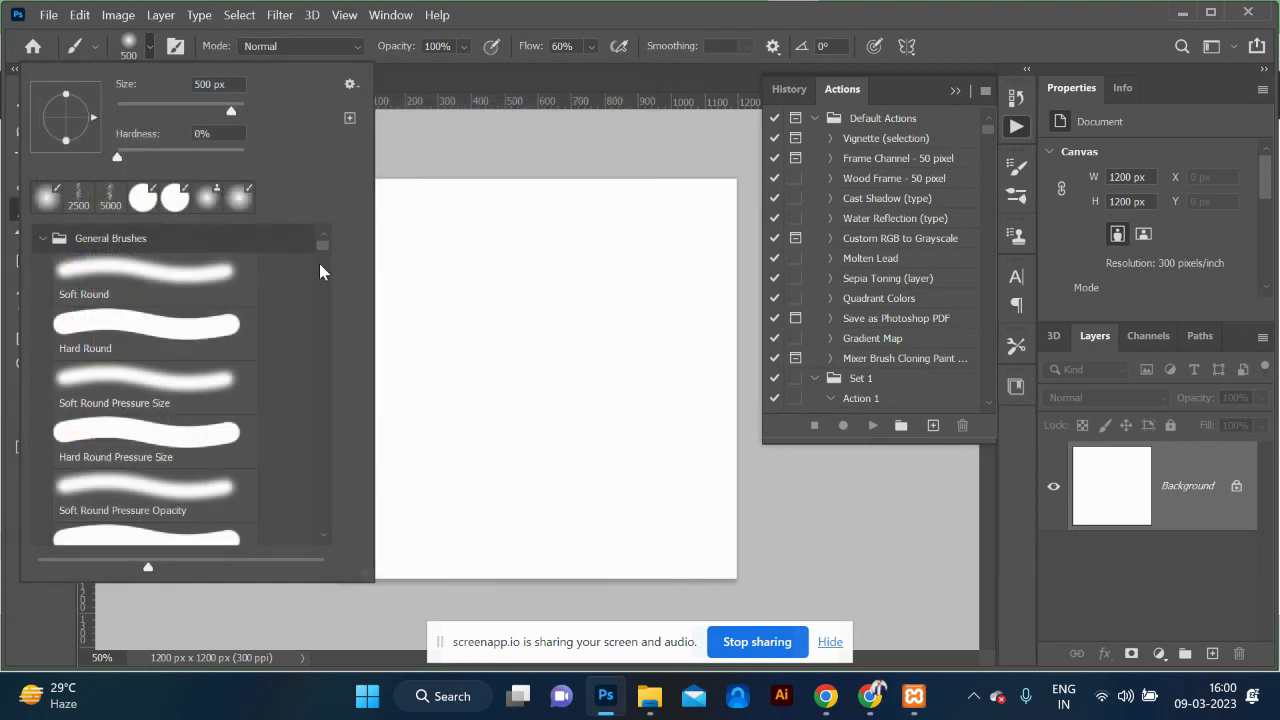
drag(323, 250, 307, 556)
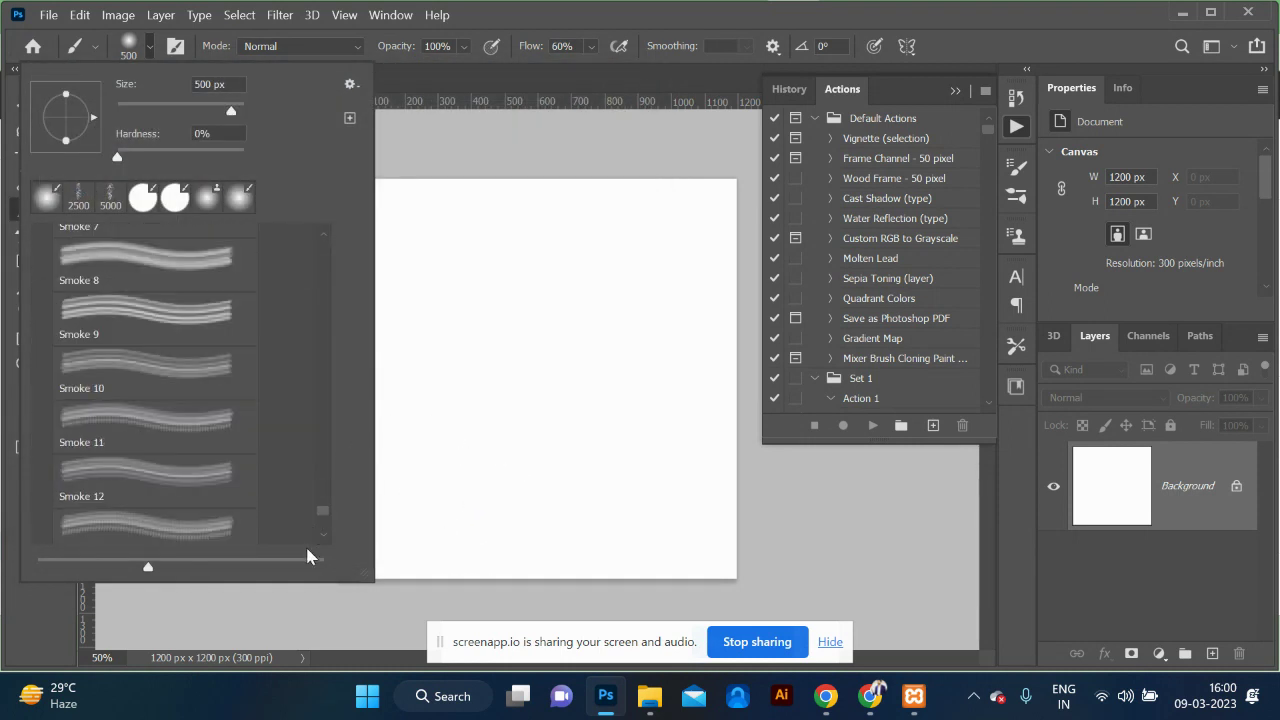
drag(323, 506, 320, 540)
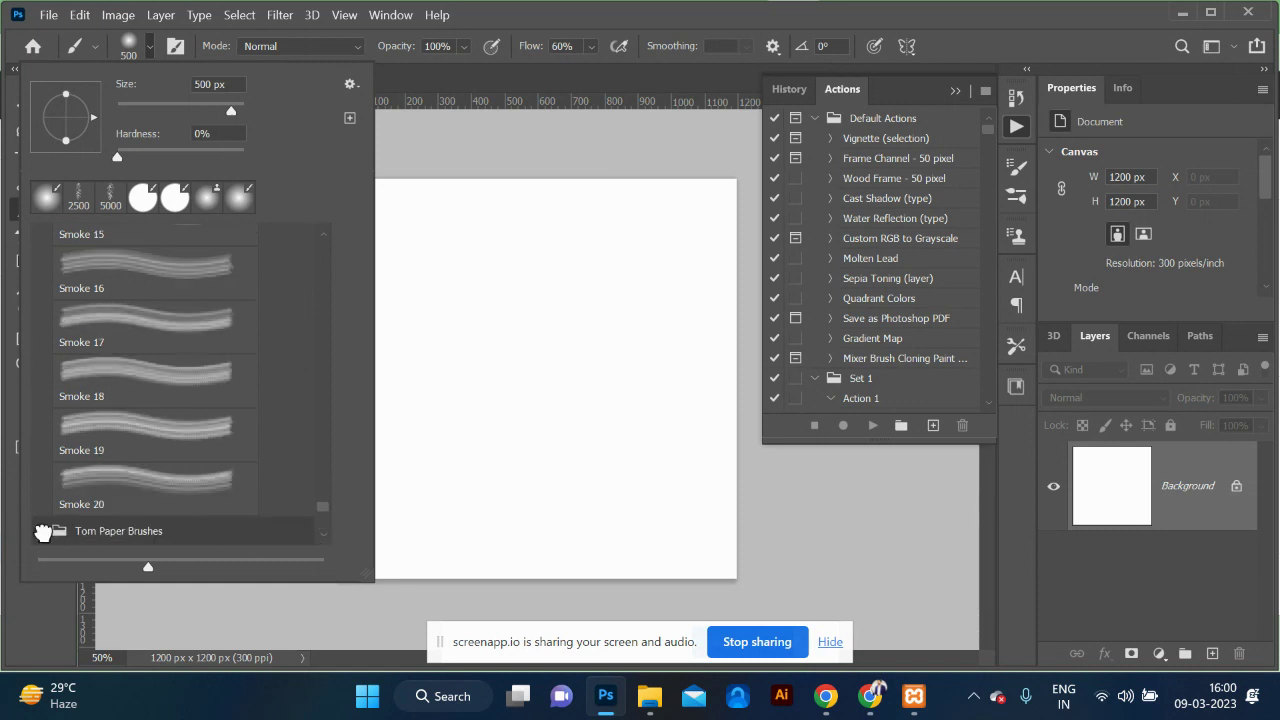
click(143, 530)
Step: Select the 01.psd torn-paper brush and stamp test torn edges across the canvas top and bottom
click(148, 478)
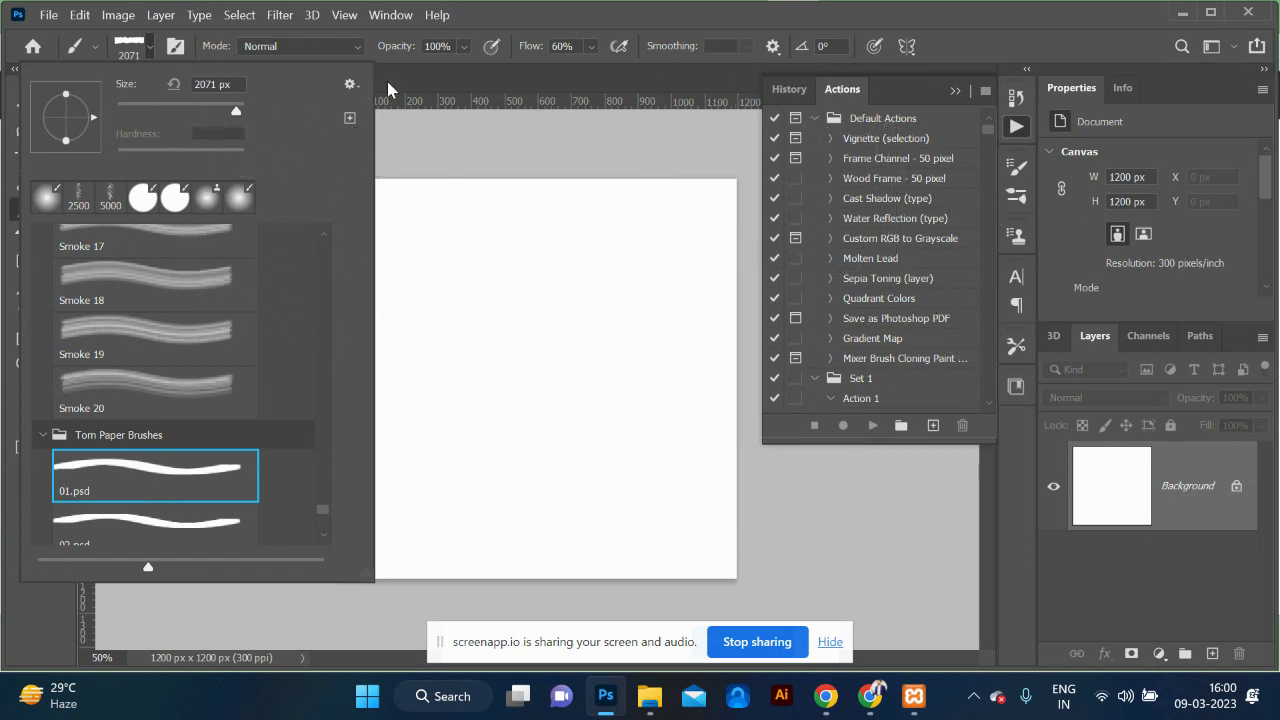
key(Return)
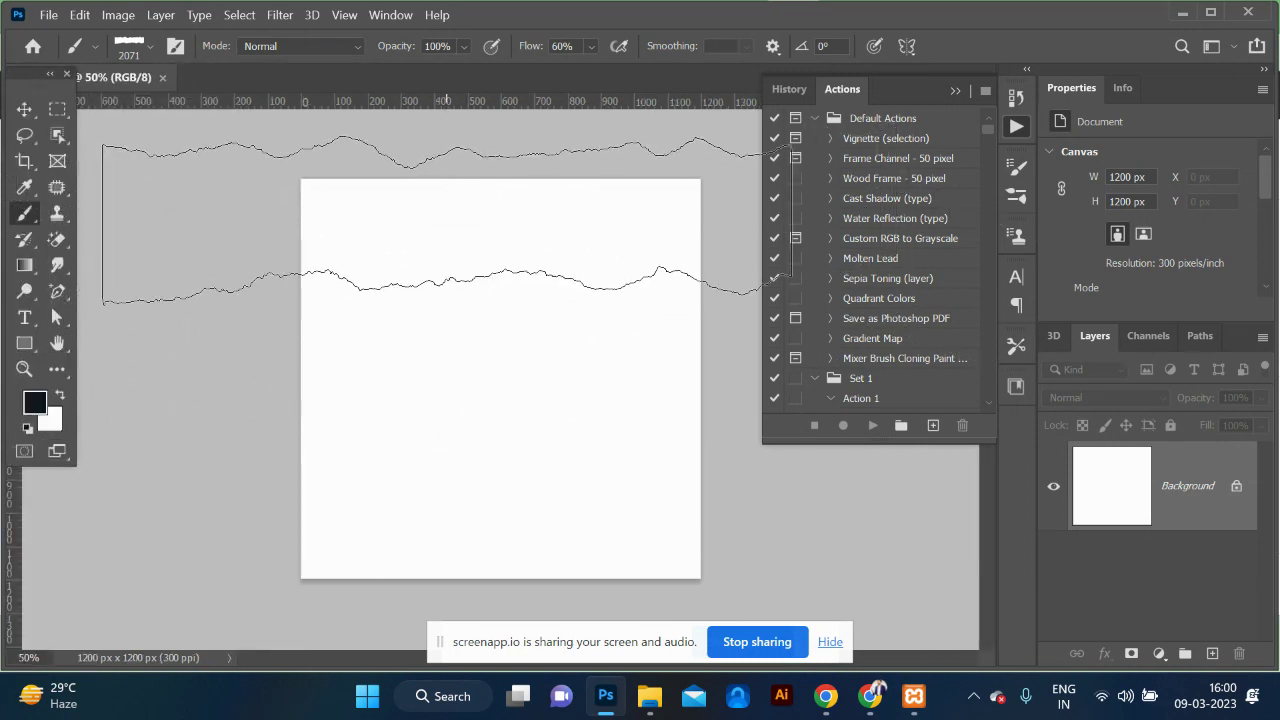
click(410, 218)
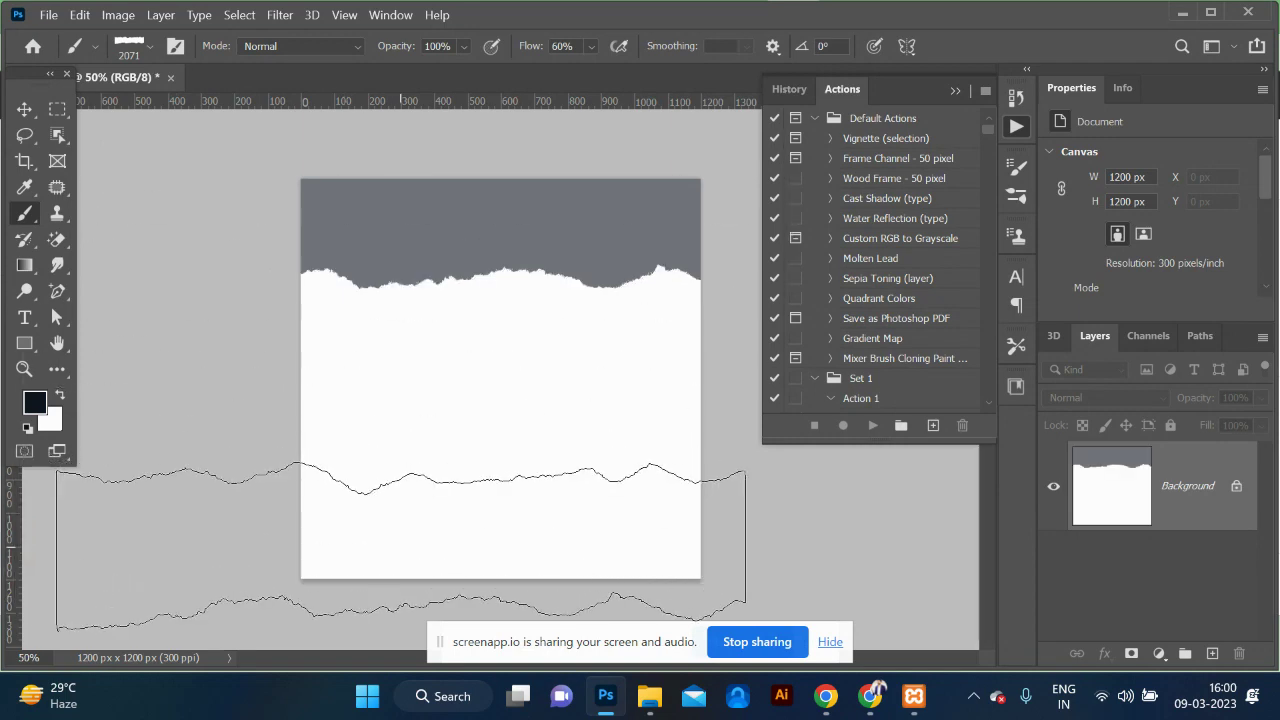
key(ctrl+z)
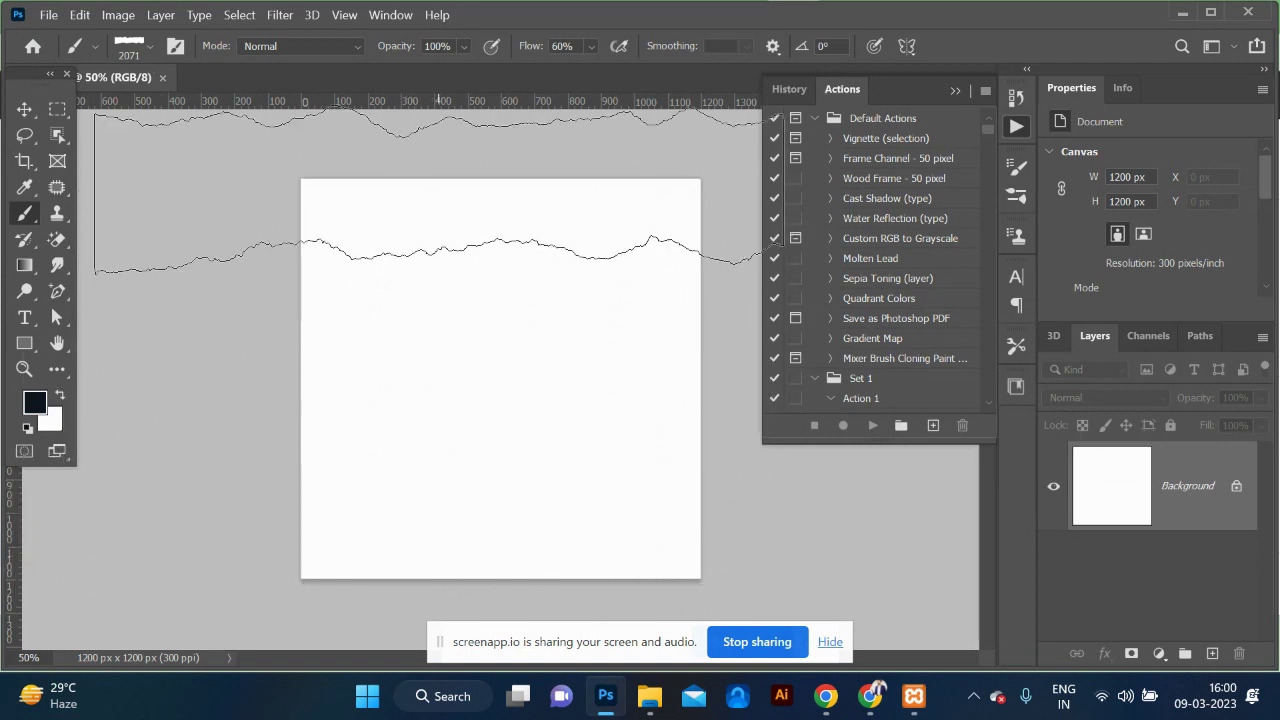
click(439, 190)
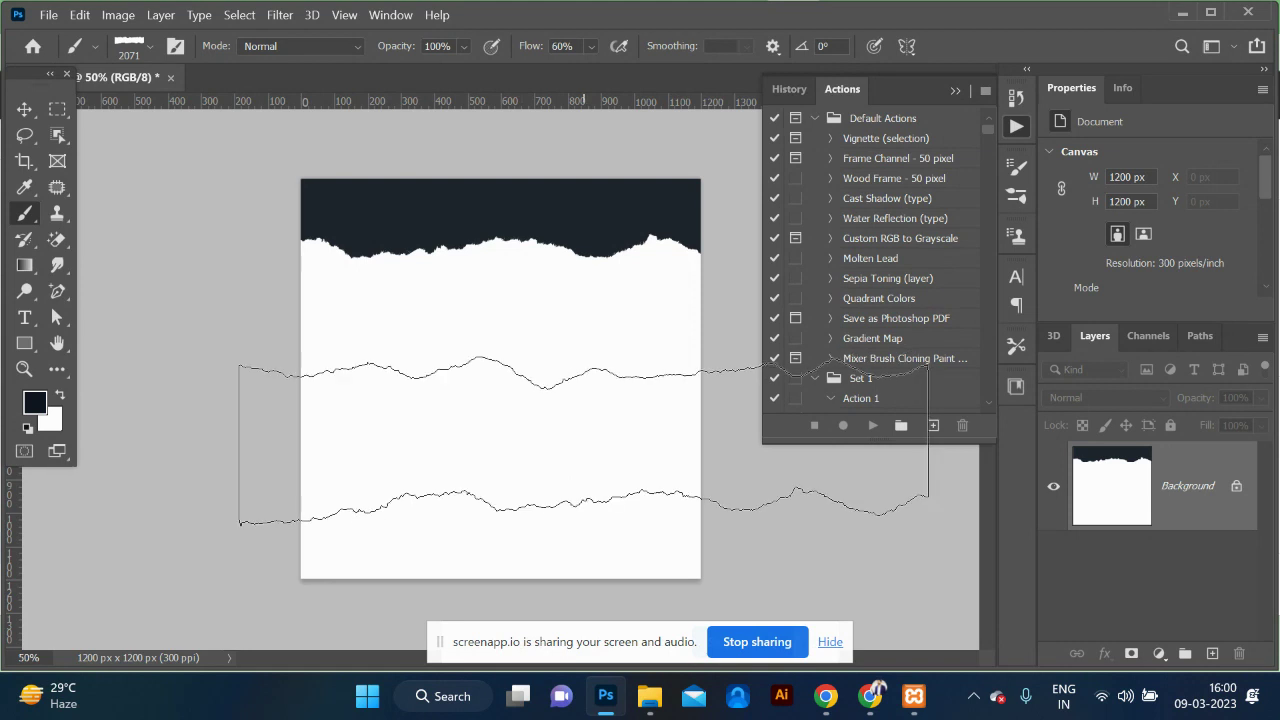
click(531, 588)
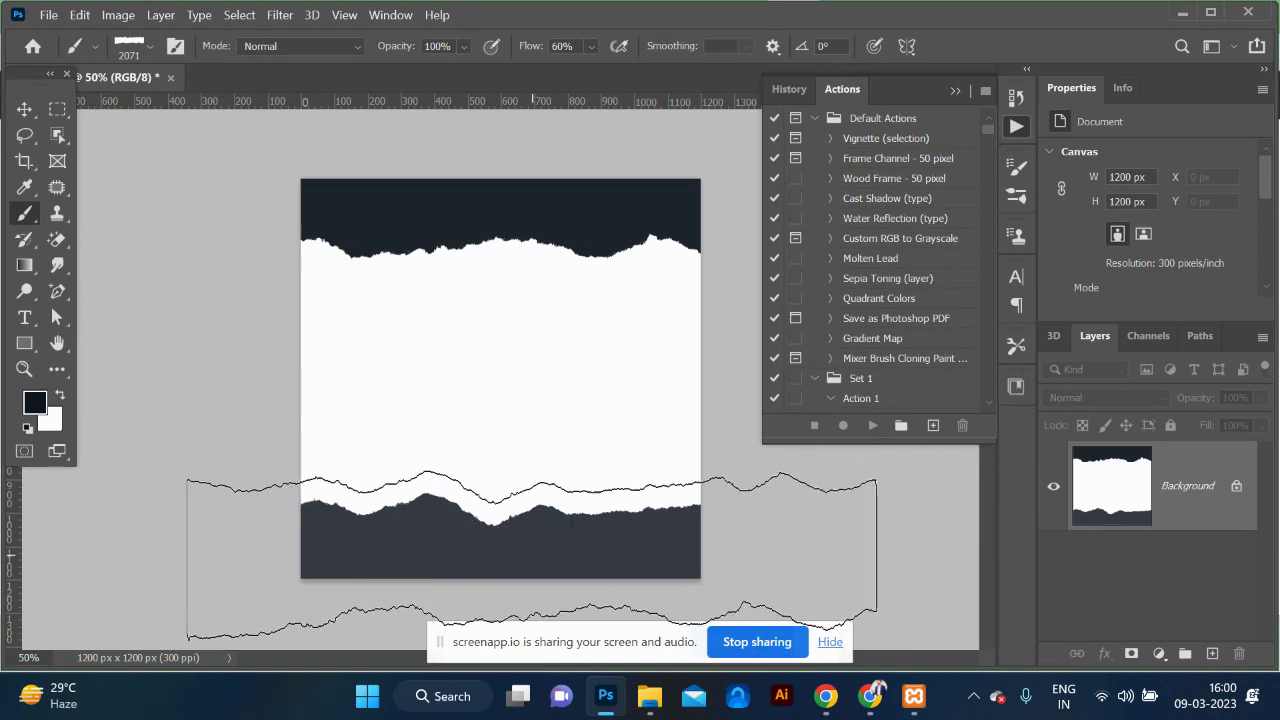
click(531, 567)
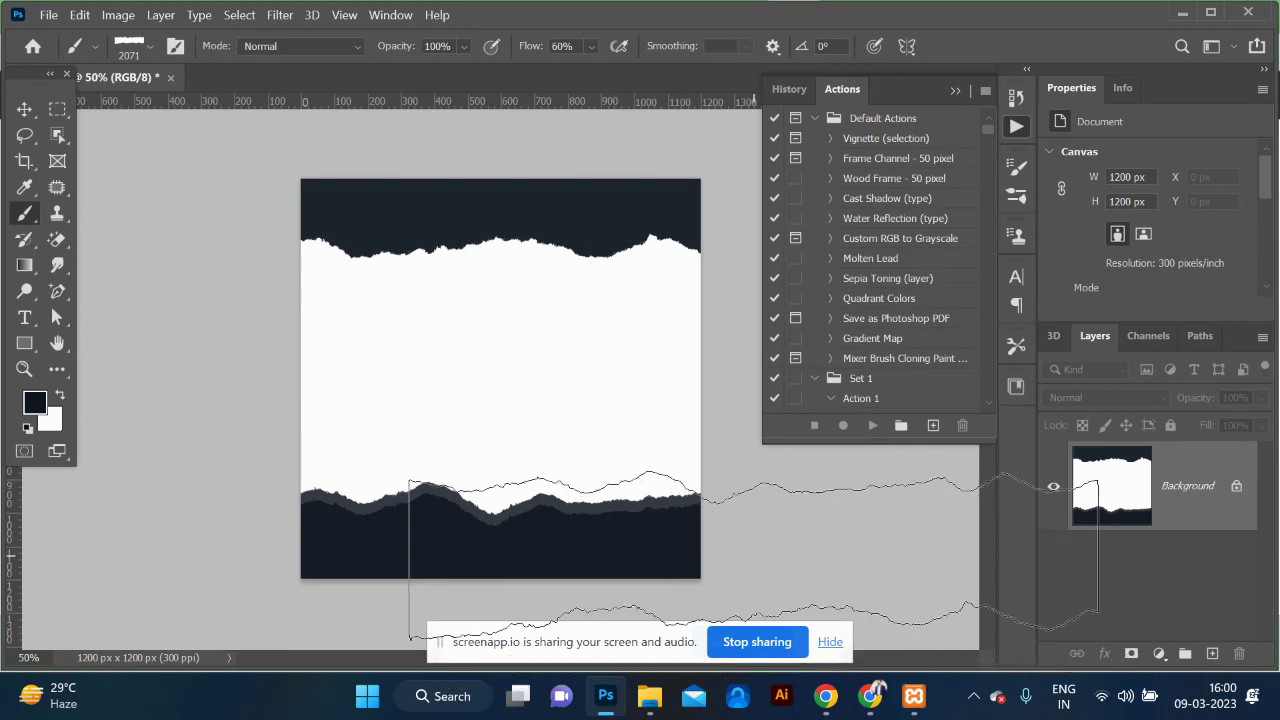
key(ctrl+z)
key(ctrl+shift+z)
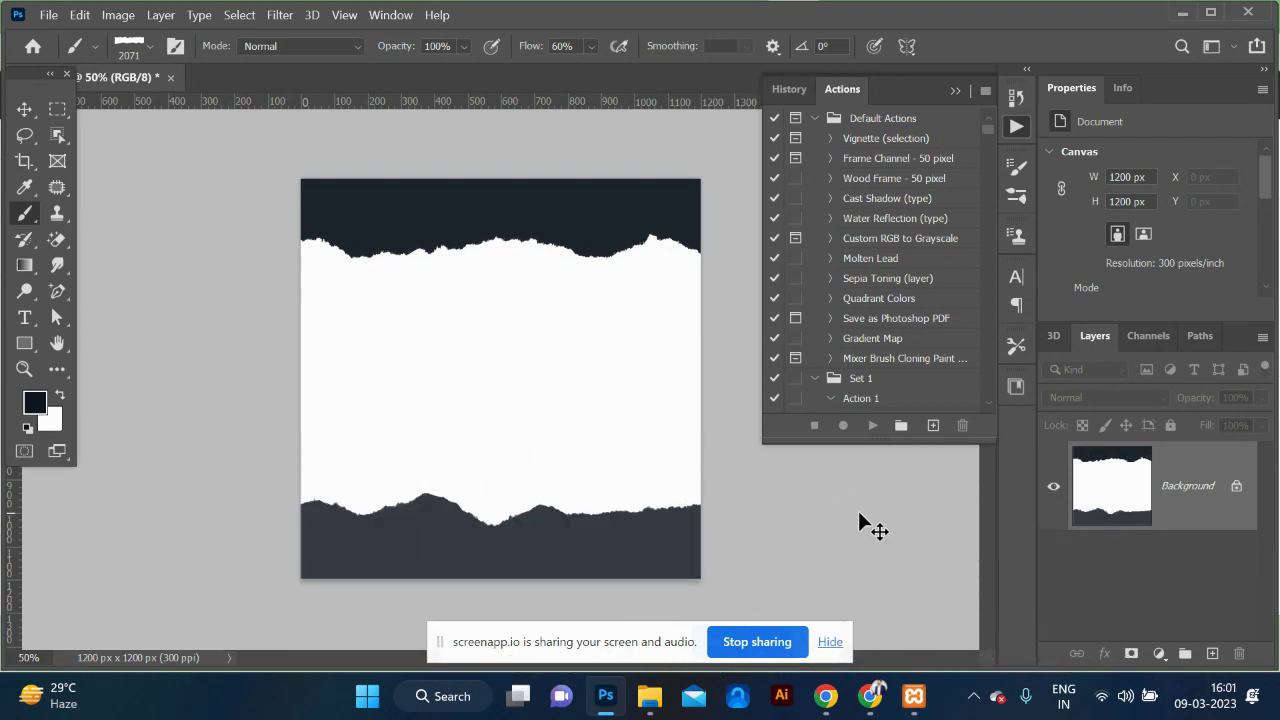
Step: Stamp grey torn edges on the lower canvas, undo the strokes, and switch to Chrome
key(ctrl+z)
key(ctrl+z)
key(ctrl+z)
key(ctrl+z)
key(ctrl+z)
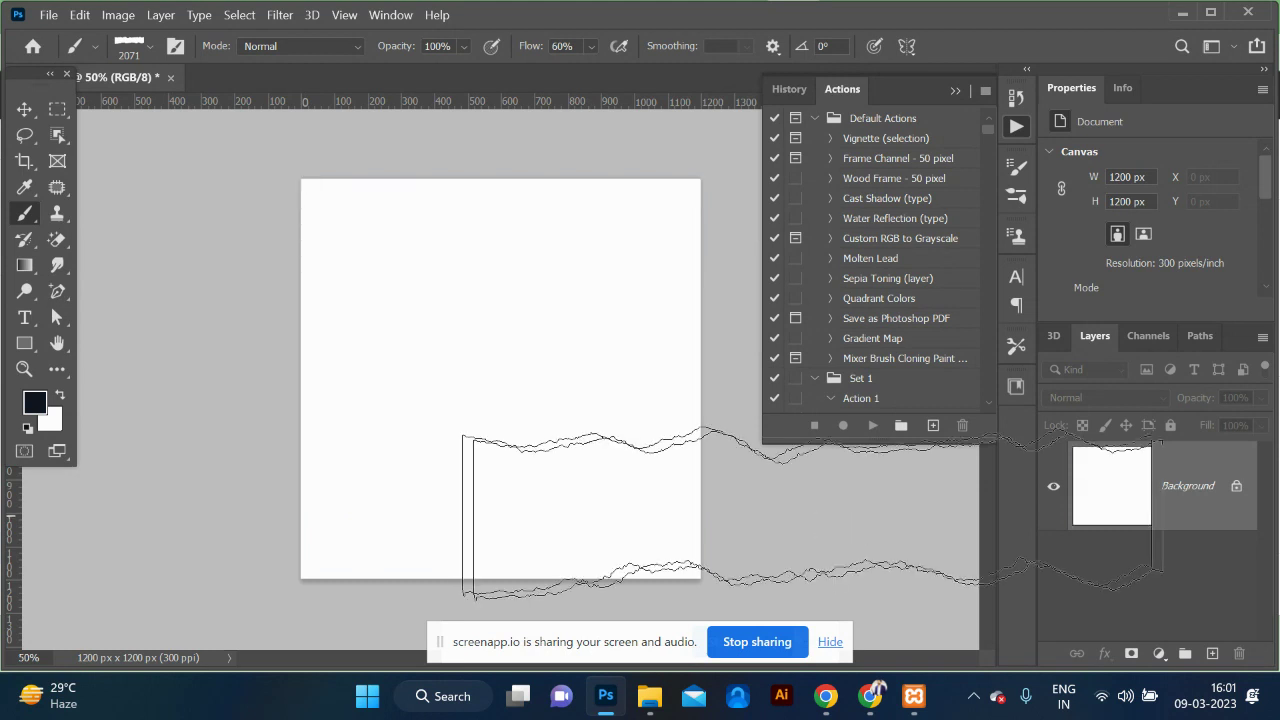
click(552, 566)
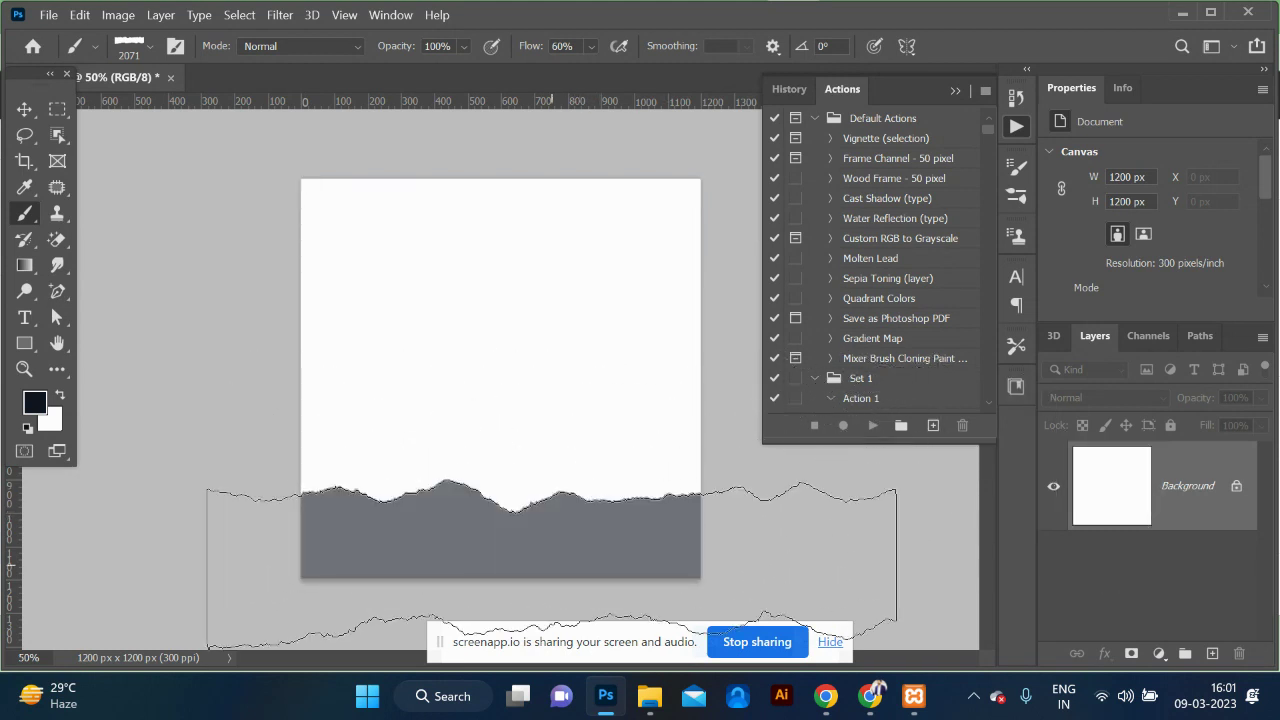
click(552, 566)
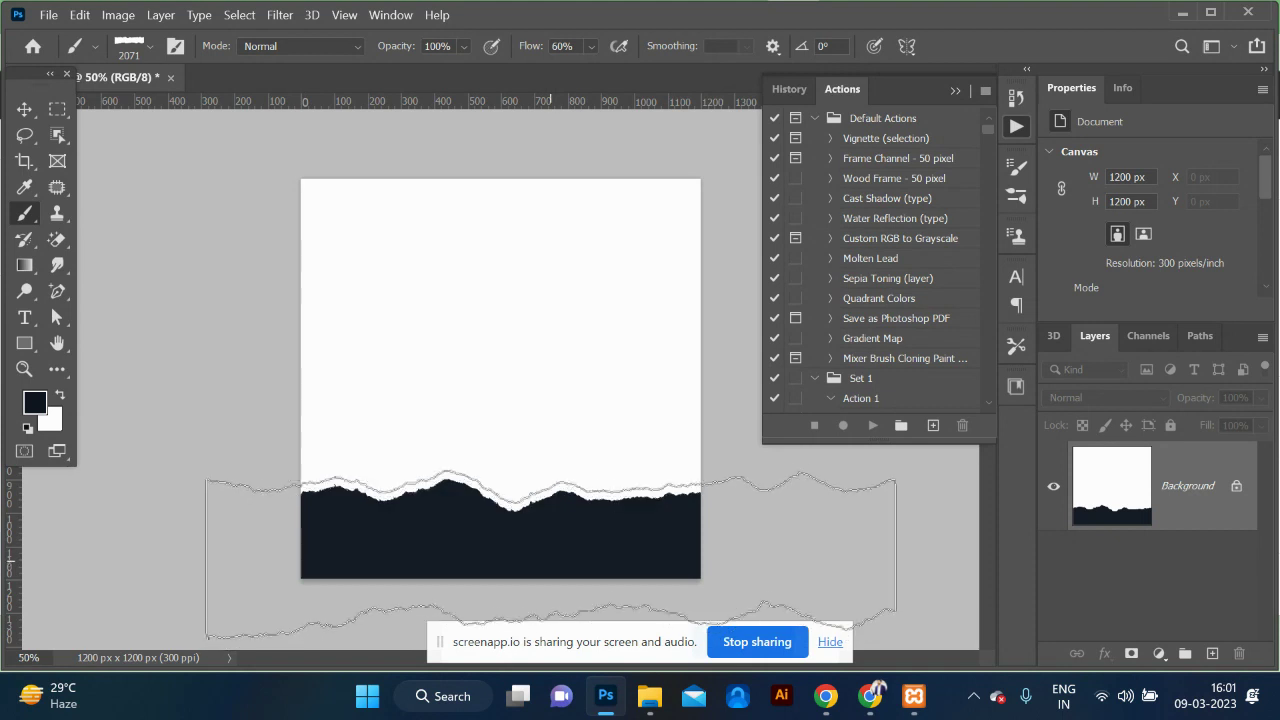
click(549, 546)
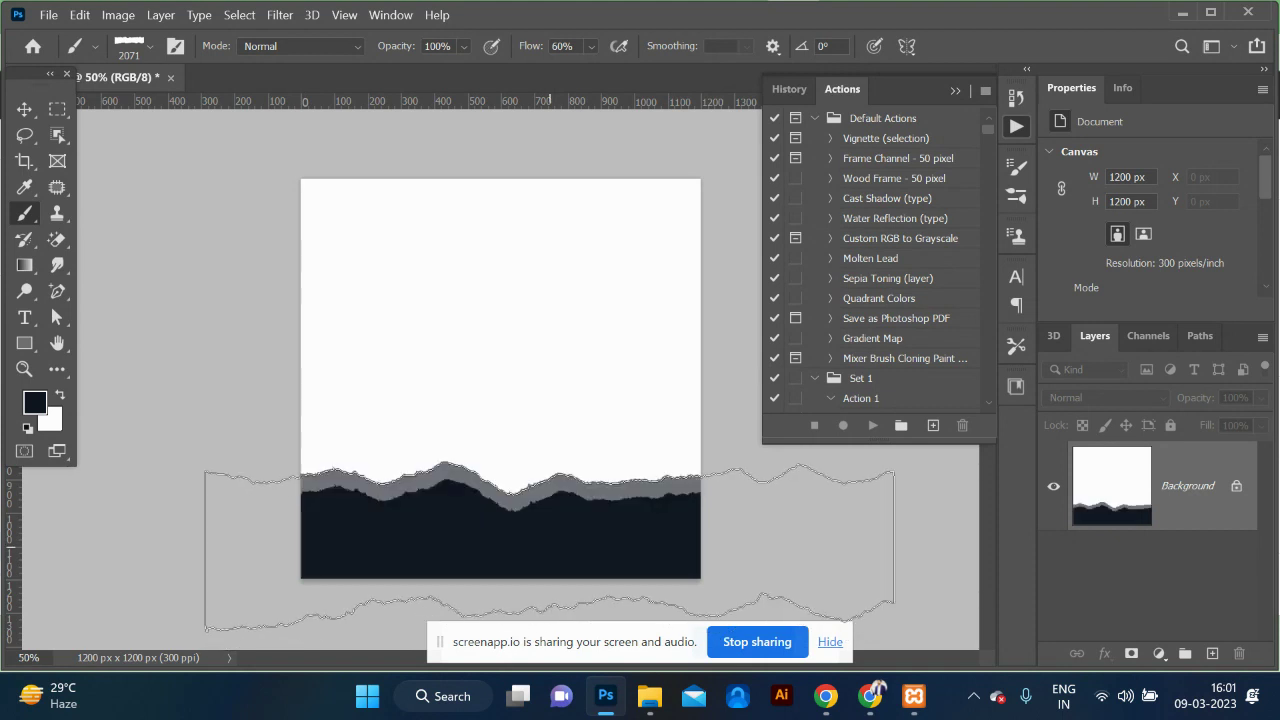
key(ctrl+z)
key(ctrl+z)
key(ctrl+z)
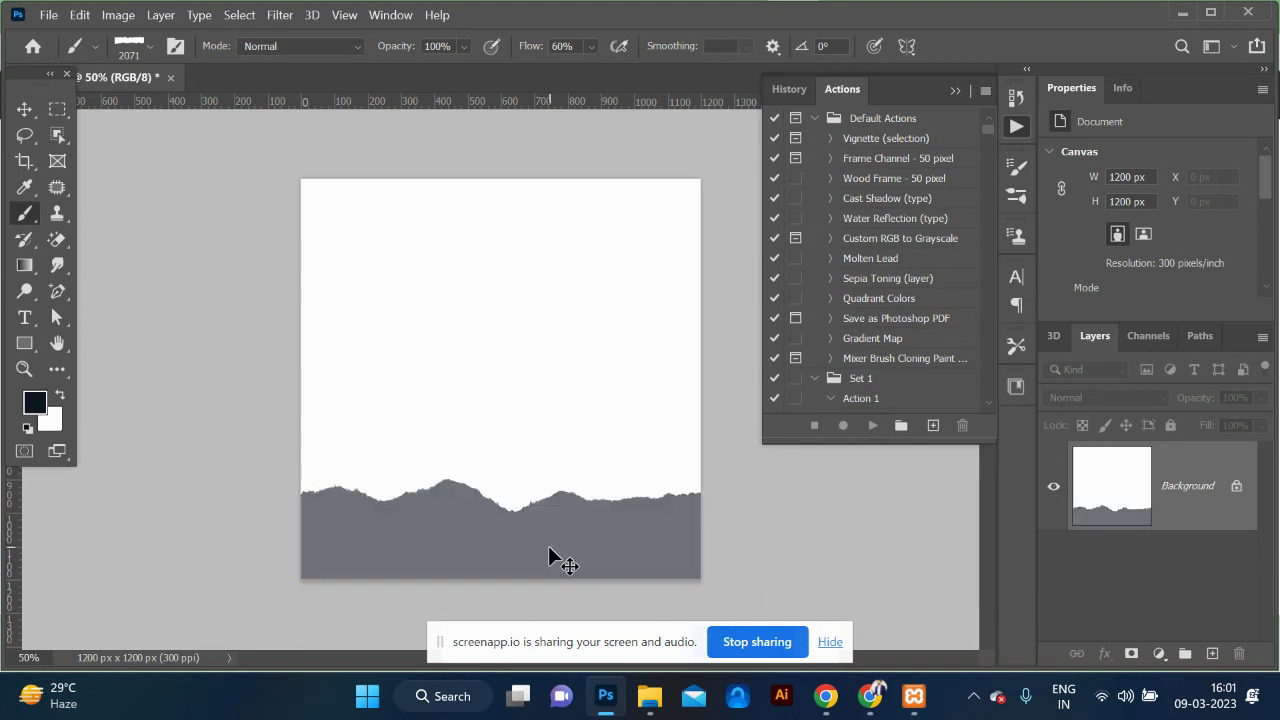
key(ctrl+z)
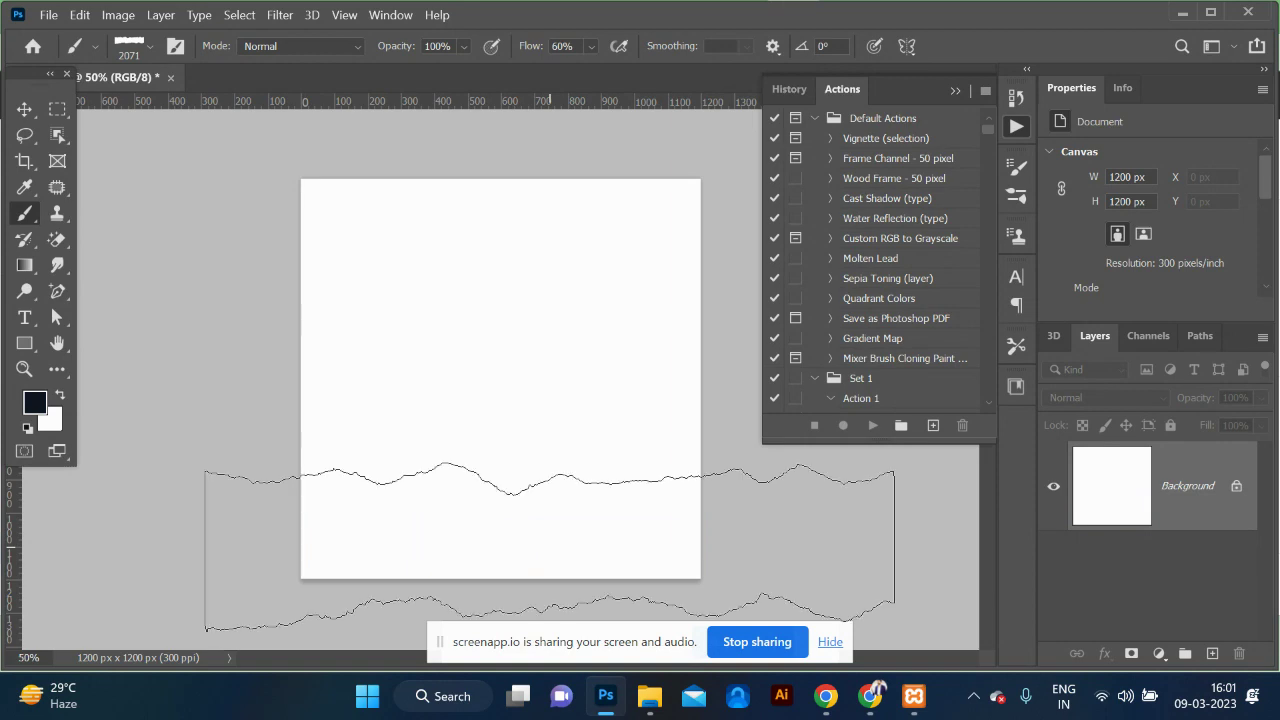
key(alt+Tab)
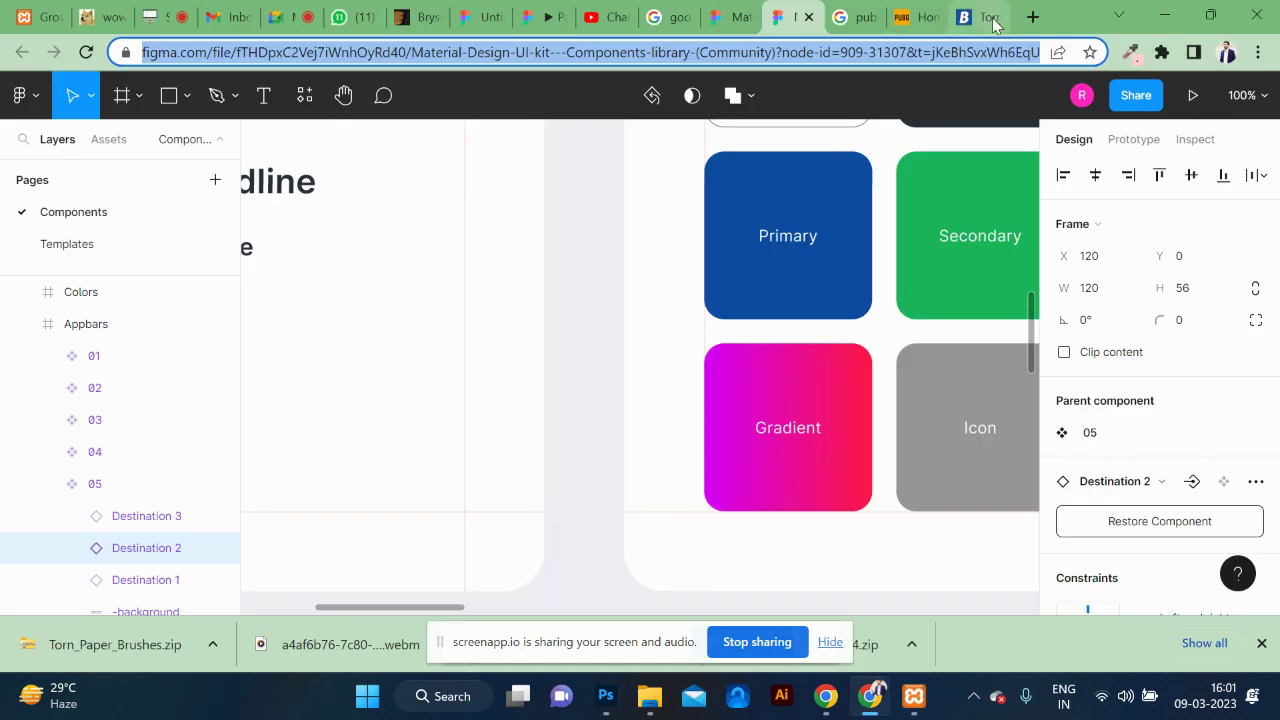
Step: Search Google Images for 'colors gulal'
click(841, 18)
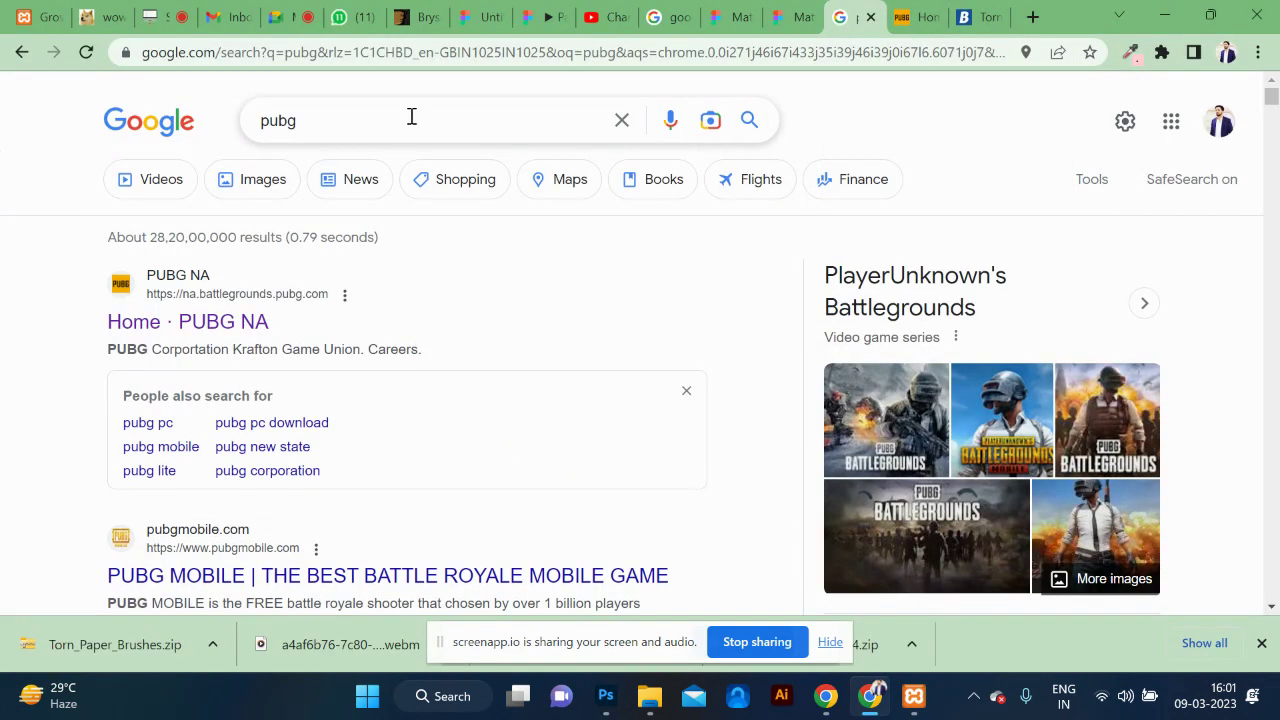
key(ctrl+a)
text(color)
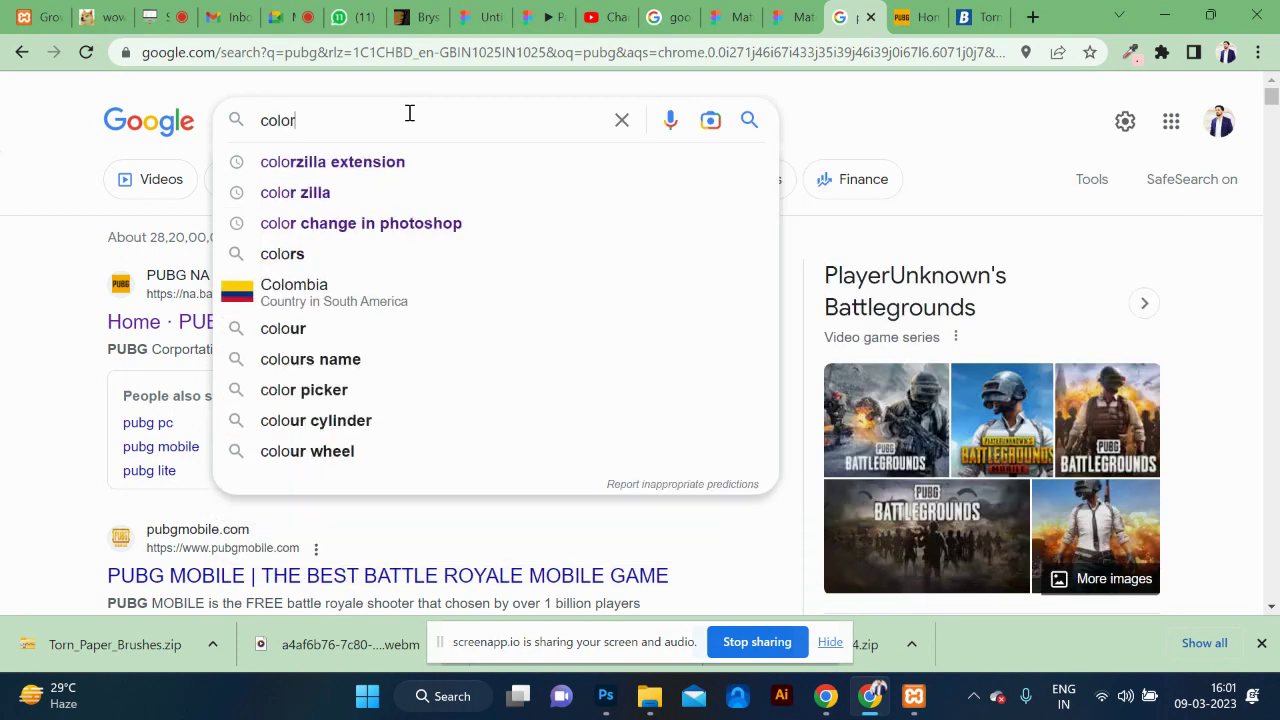
text(s)
key(Return)
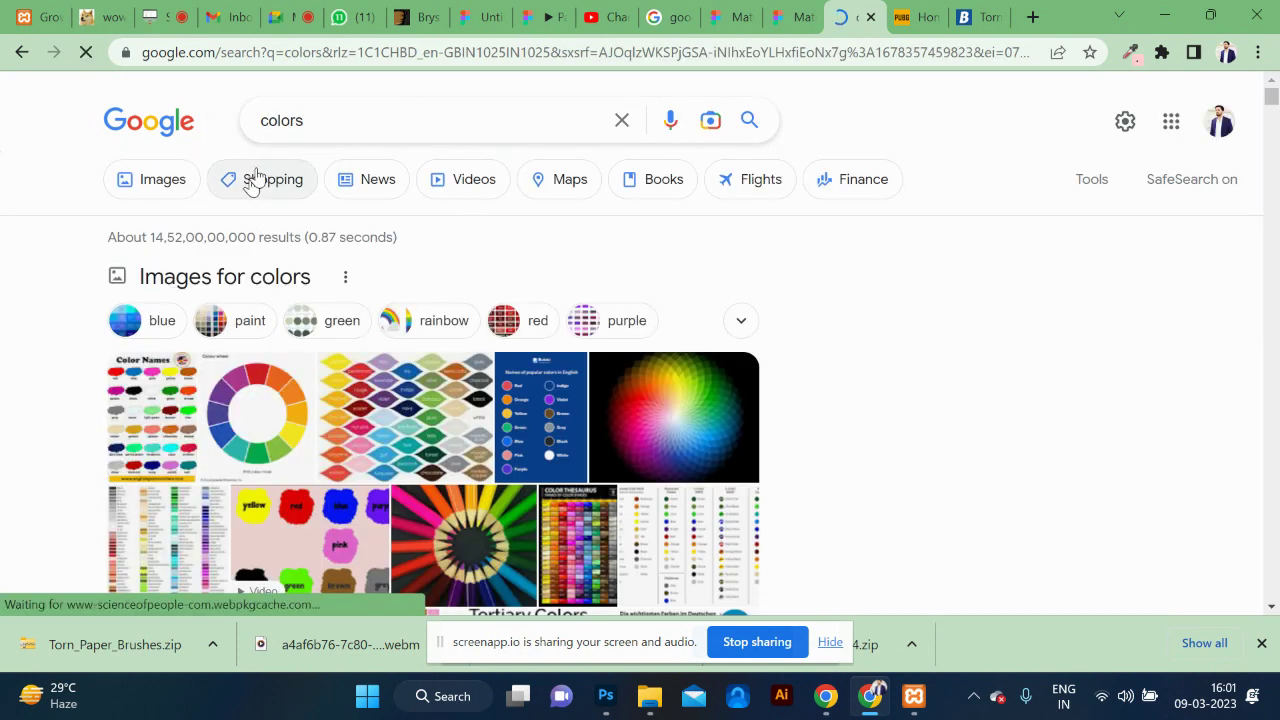
click(172, 178)
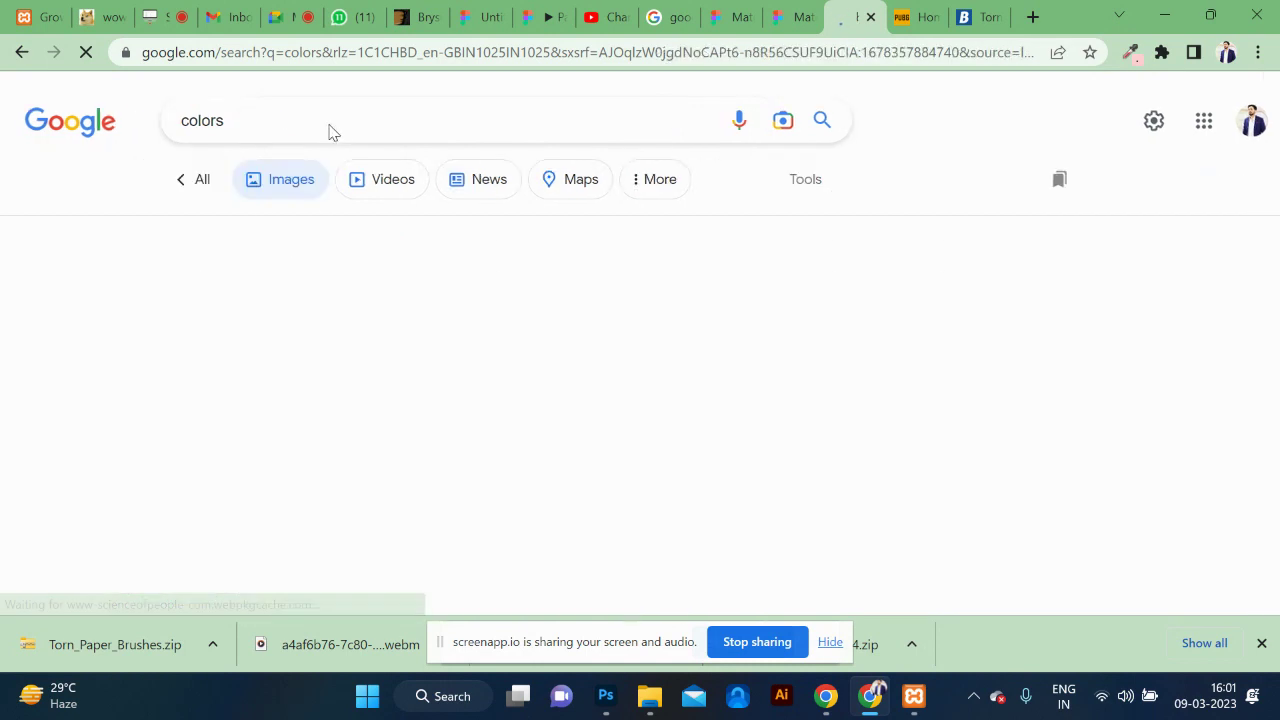
text(gulal)
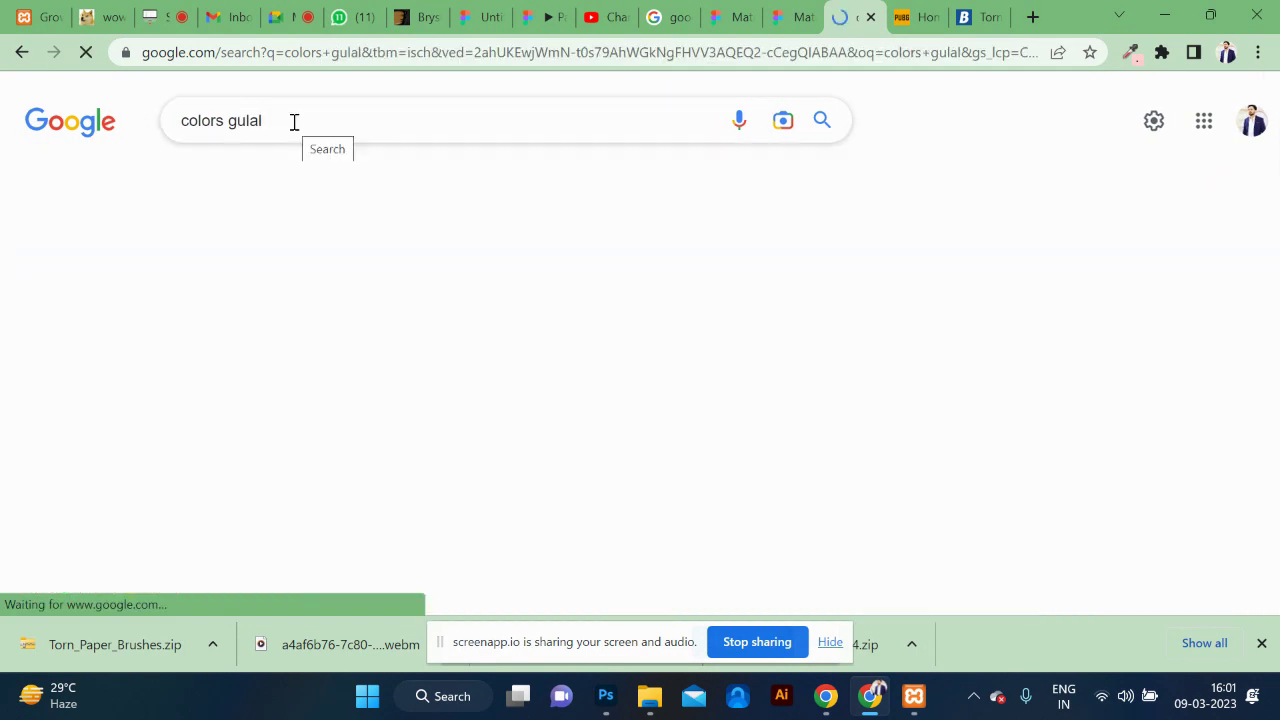
Step: Preview the Dreamstime gulal powder photo and open it full-size in a new tab
scroll(497, 362, down, 2)
scroll(497, 362, down, 5)
scroll(497, 362, down, 4)
scroll(497, 362, down, 4)
scroll(497, 362, down, 4)
scroll(497, 362, down, 2)
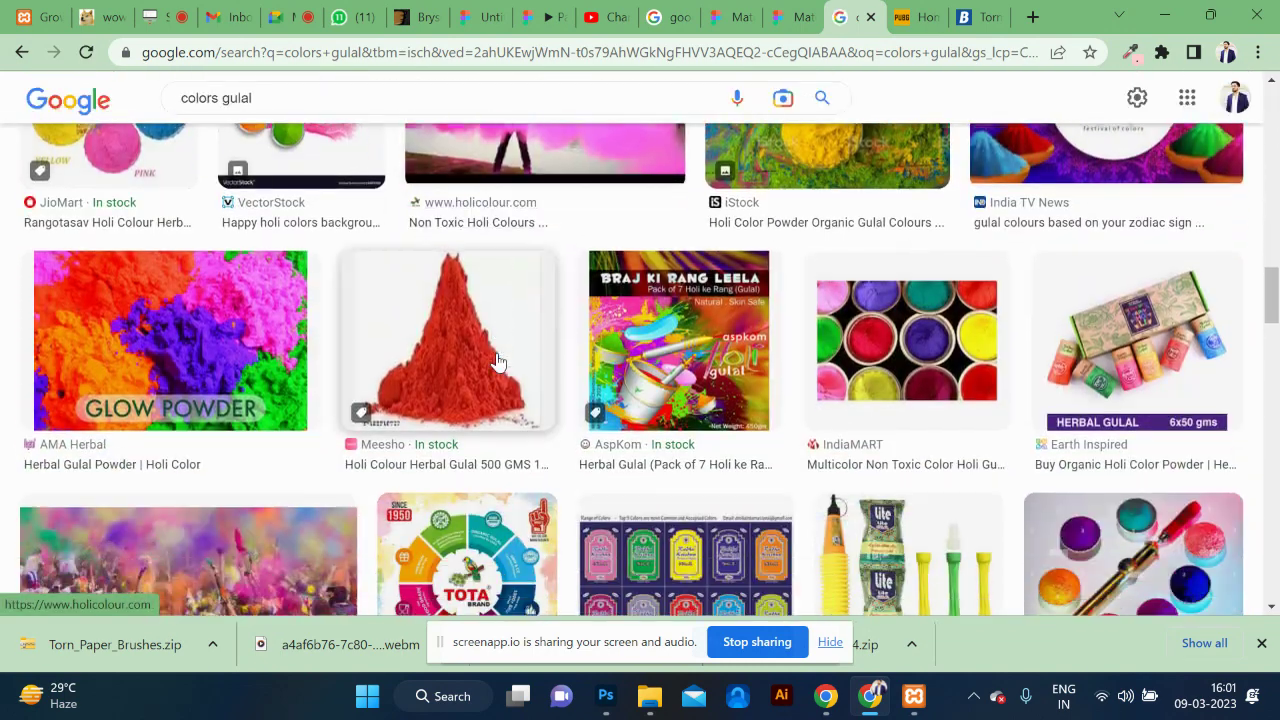
scroll(497, 362, down, 4)
scroll(497, 362, down, 3)
scroll(497, 362, down, 2)
scroll(497, 362, down, 1)
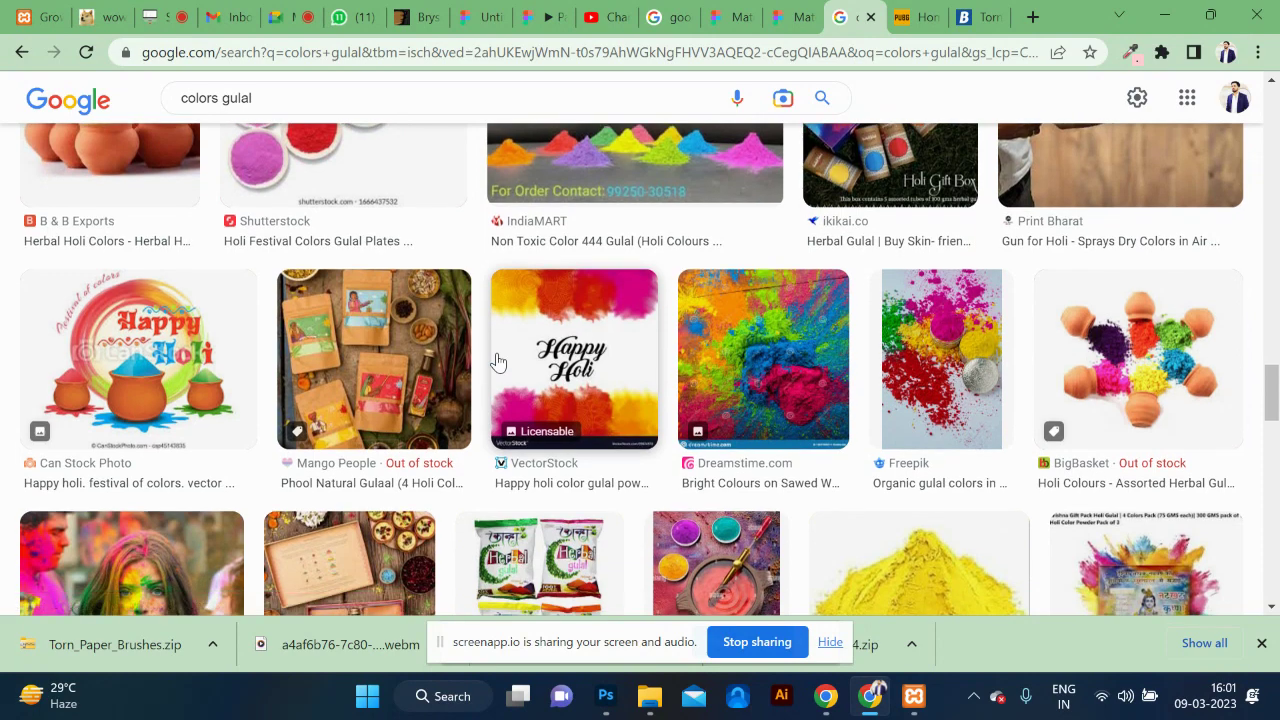
scroll(520, 340, down, 1)
click(706, 318)
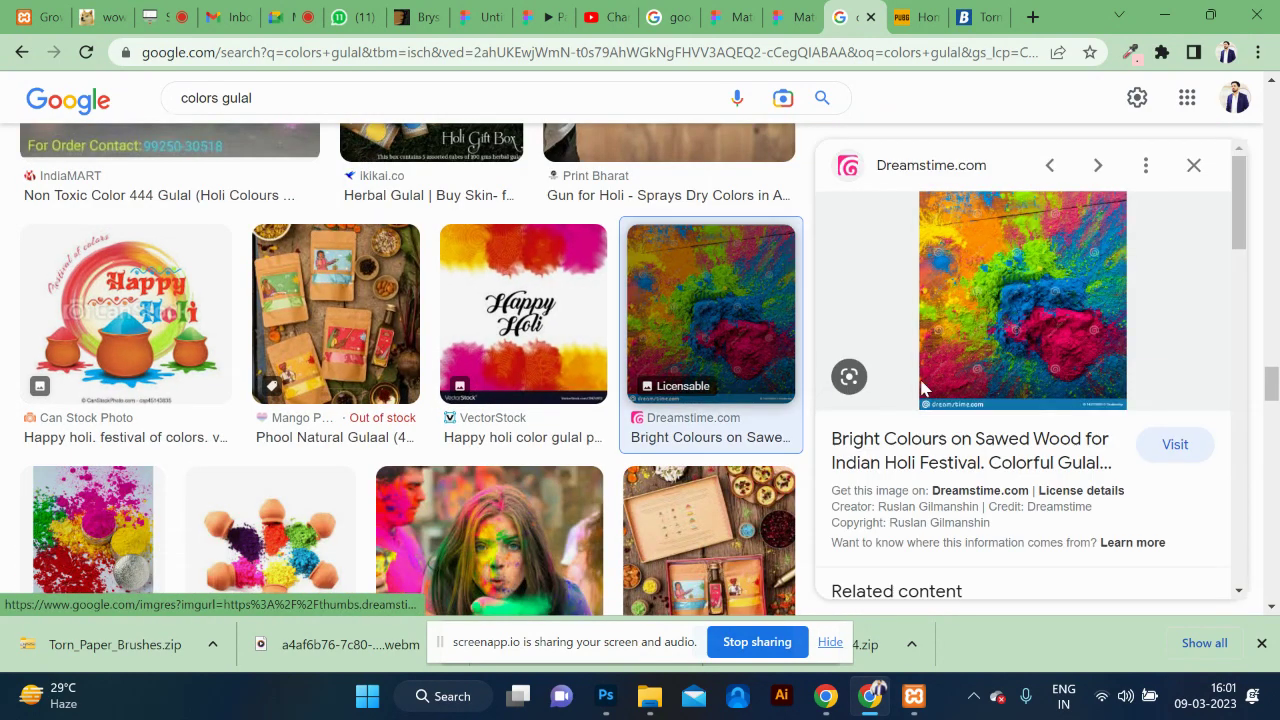
right_click(1007, 318)
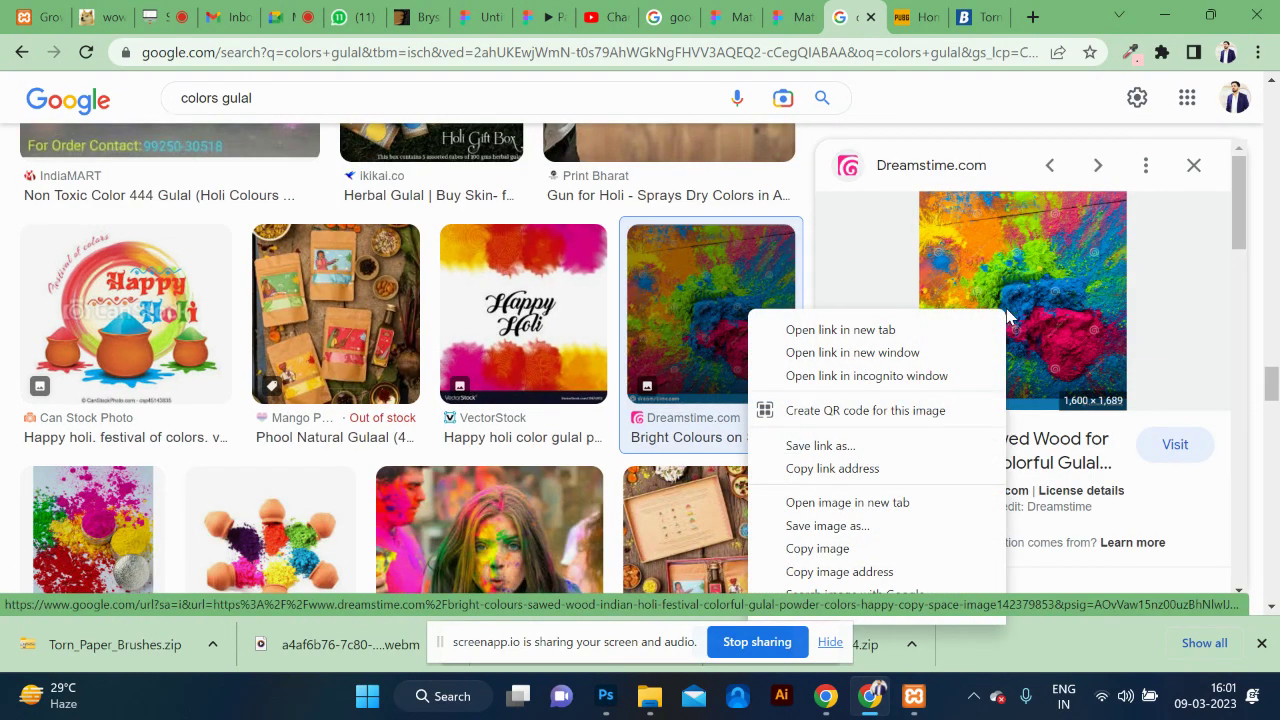
click(857, 502)
Step: Copy the full-size gulal photo and try pasting it into Photoshop
click(850, 22)
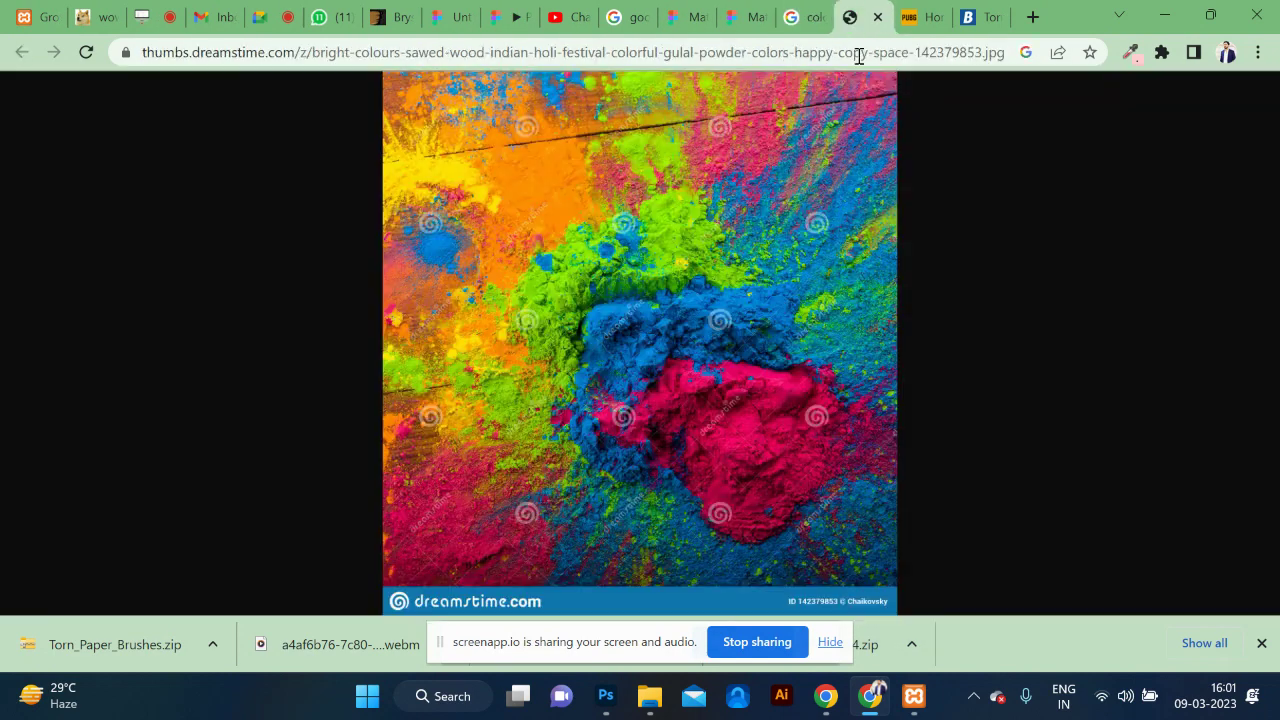
right_click(679, 342)
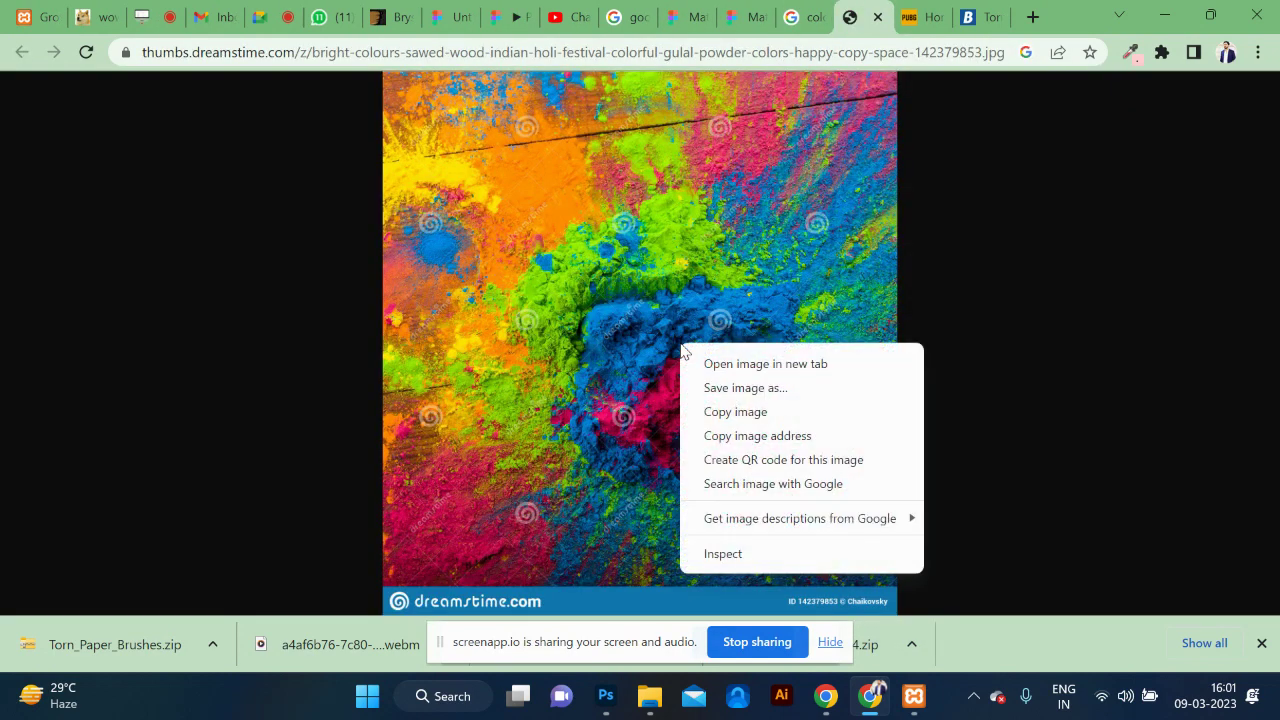
click(750, 412)
key(alt+Tab)
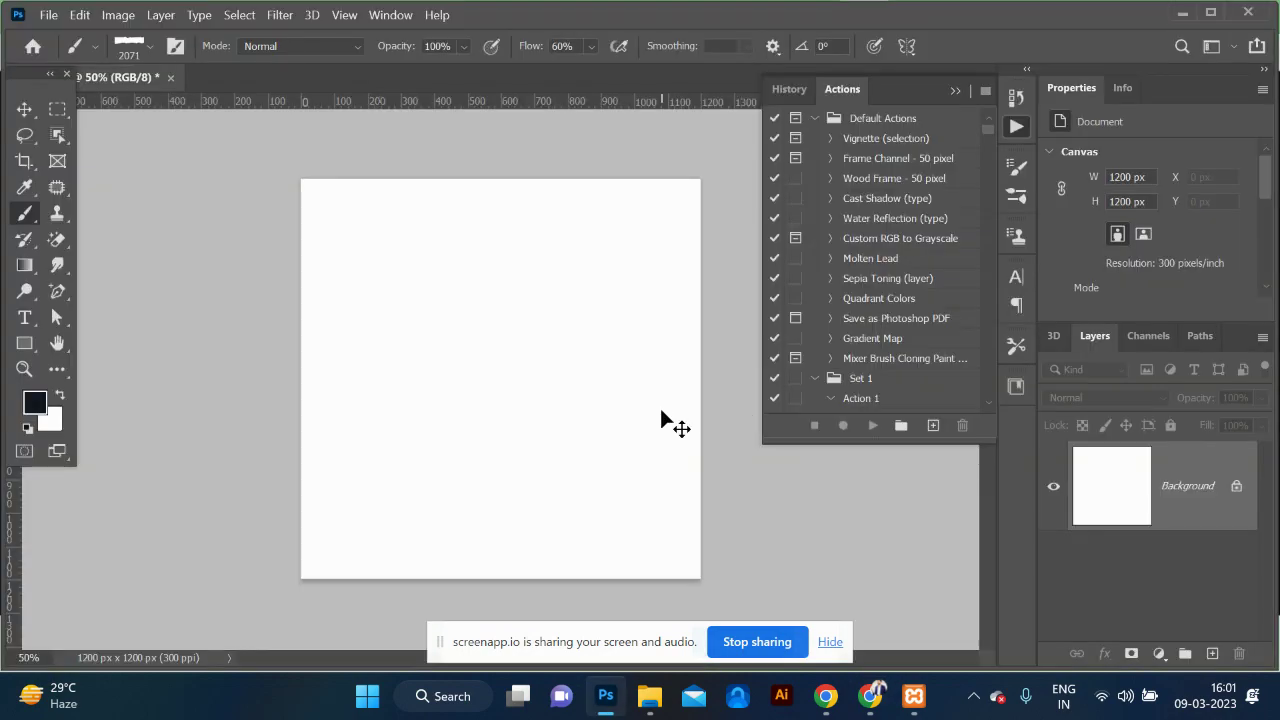
key(ctrl+v)
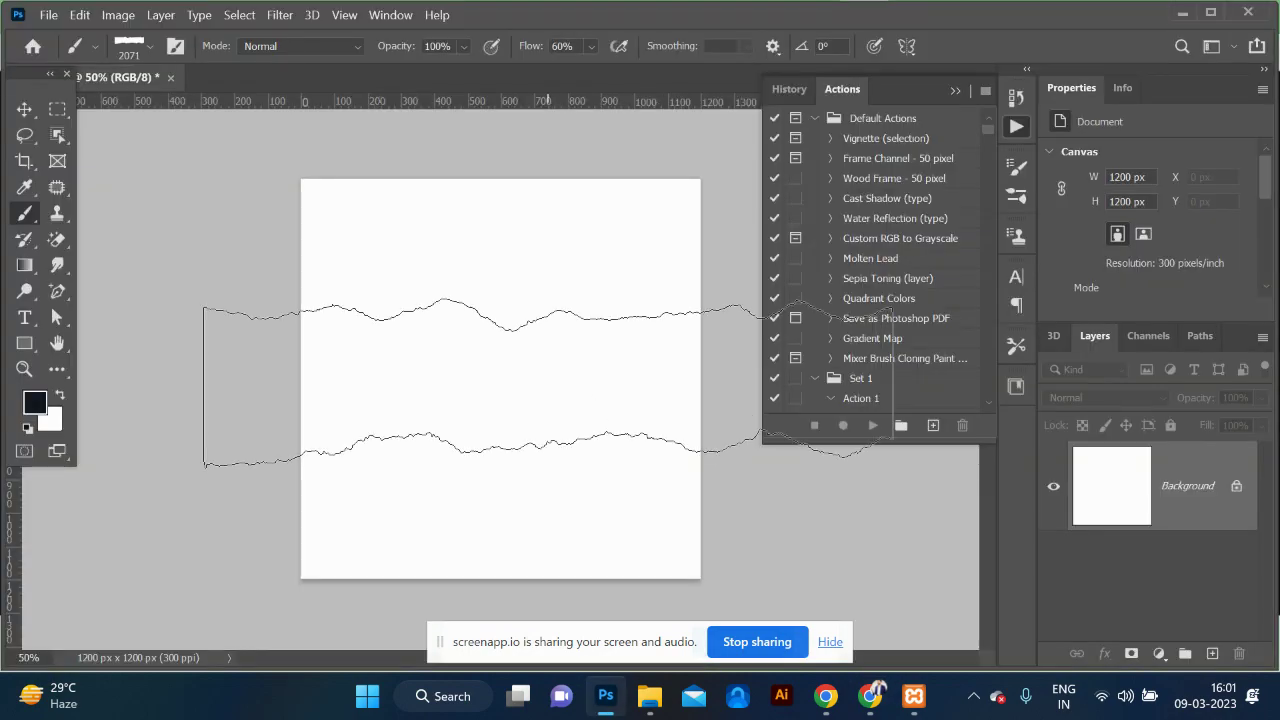
key(alt+Tab)
Step: Copy the gulal photo again and return to the 'colors gulal' results
right_click(711, 260)
click(783, 330)
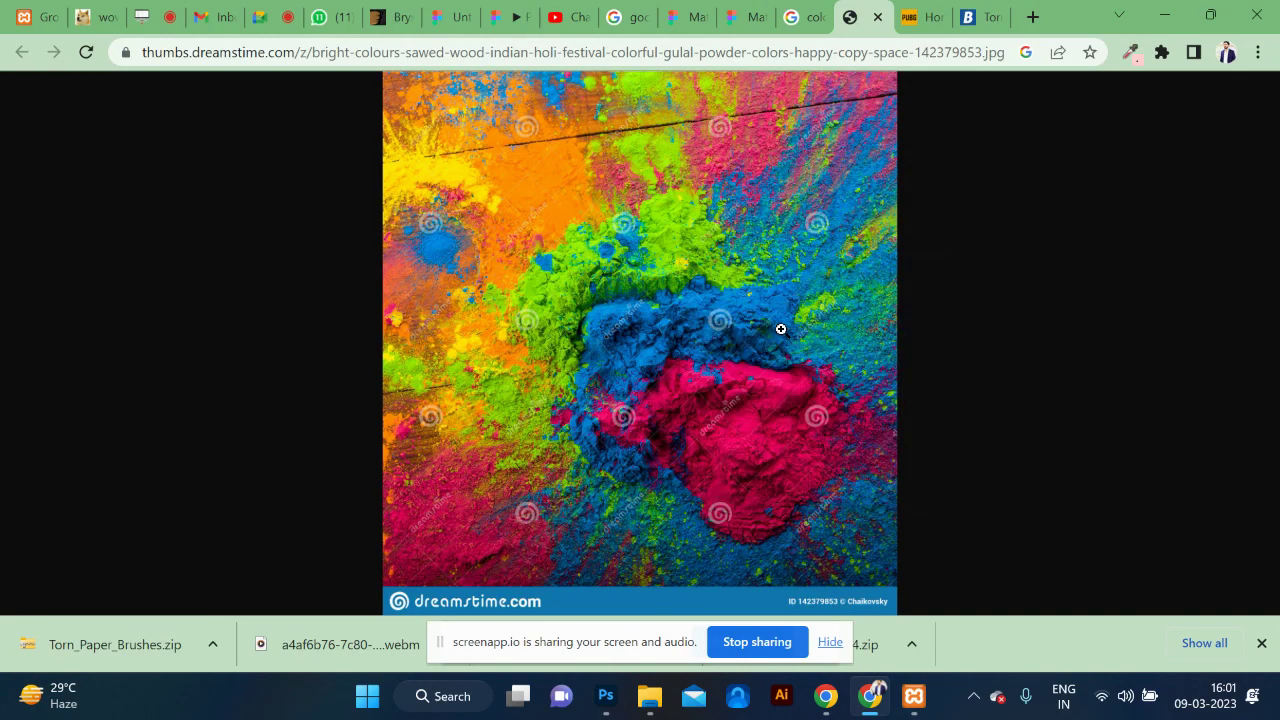
click(797, 28)
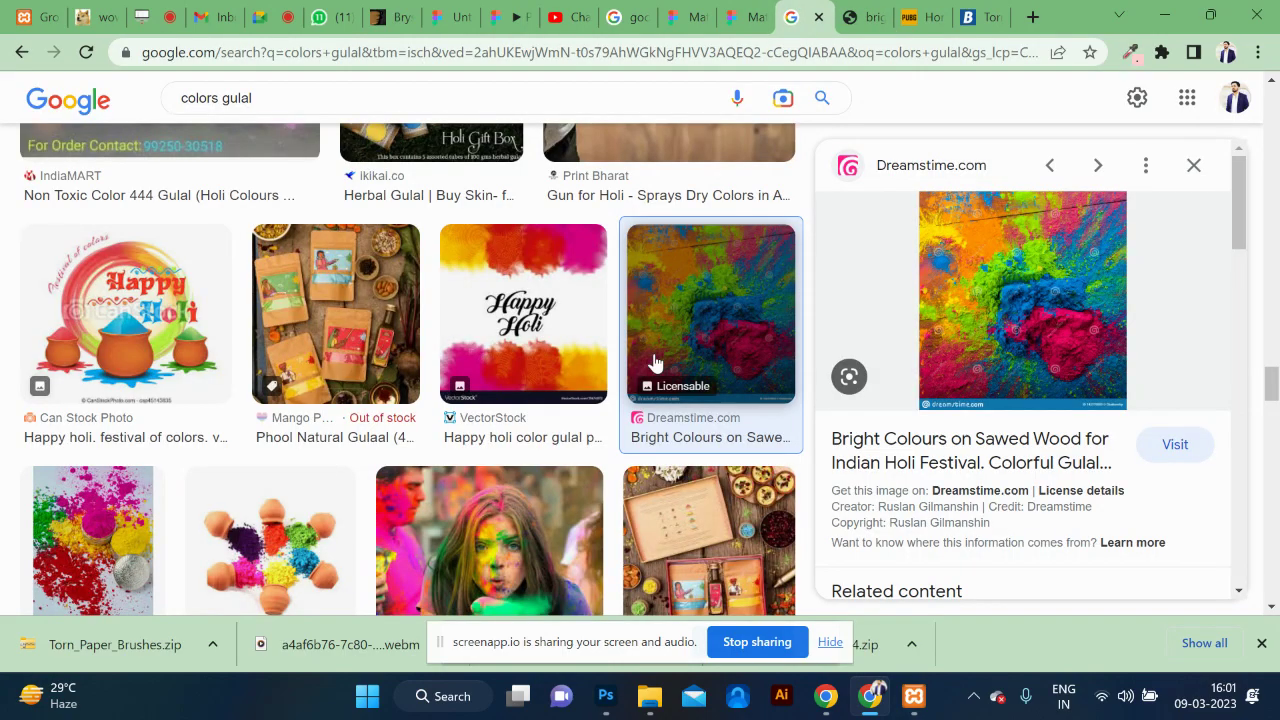
scroll(652, 363, down, 3)
scroll(652, 363, down, 3)
scroll(655, 362, down, 3)
scroll(655, 362, down, 3)
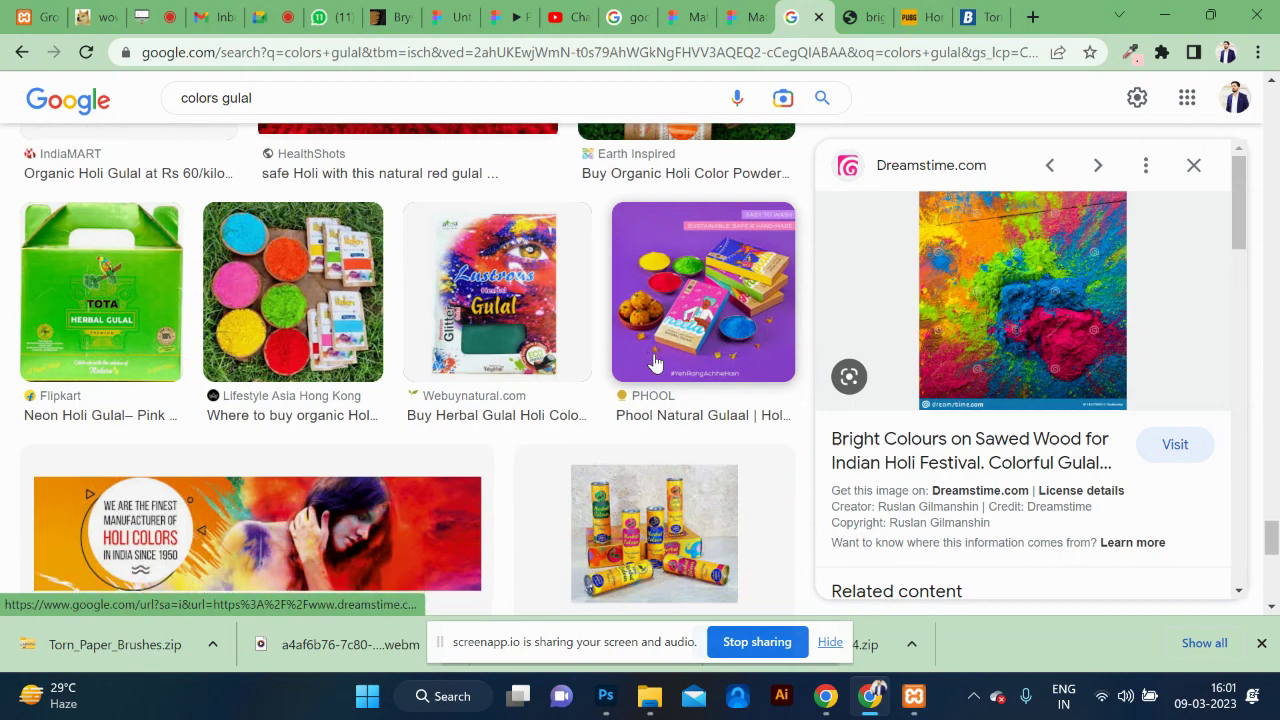
scroll(955, 450, down, 5)
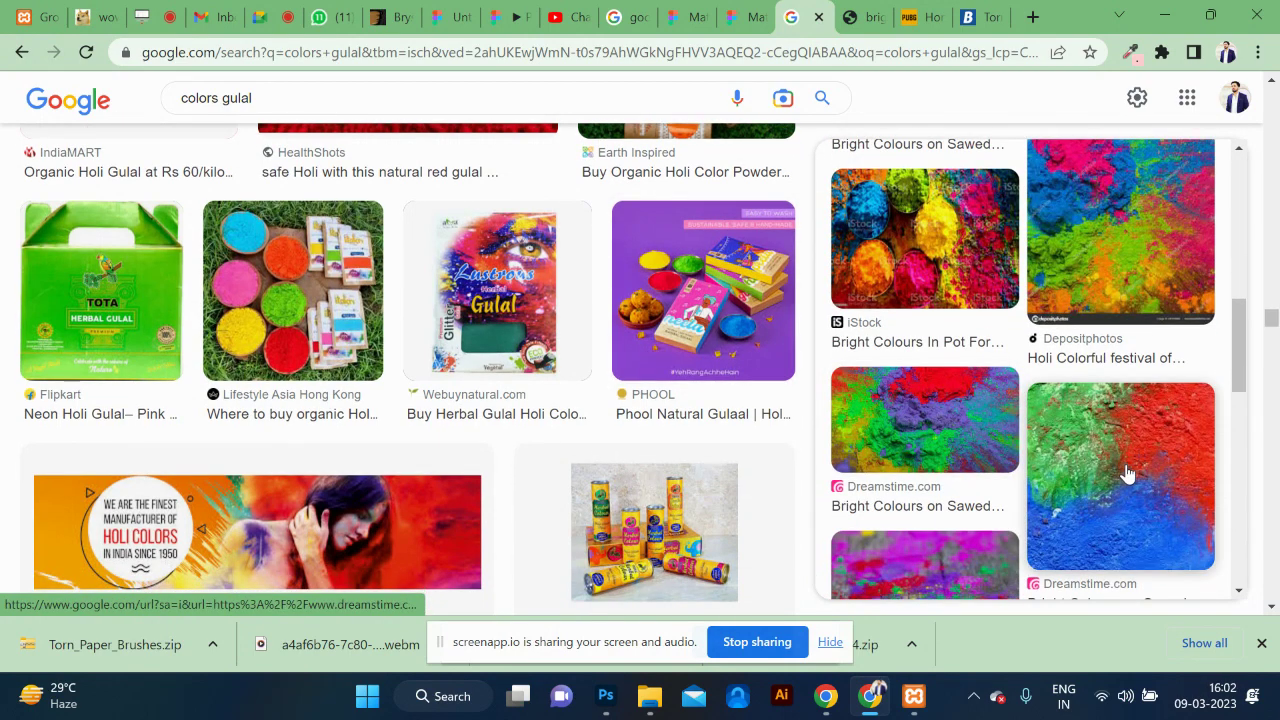
scroll(1125, 470, up, 1)
Step: Preview the Depositphotos Holi powder image and paste the gulal photo into Photoshop as a new layer
click(1129, 389)
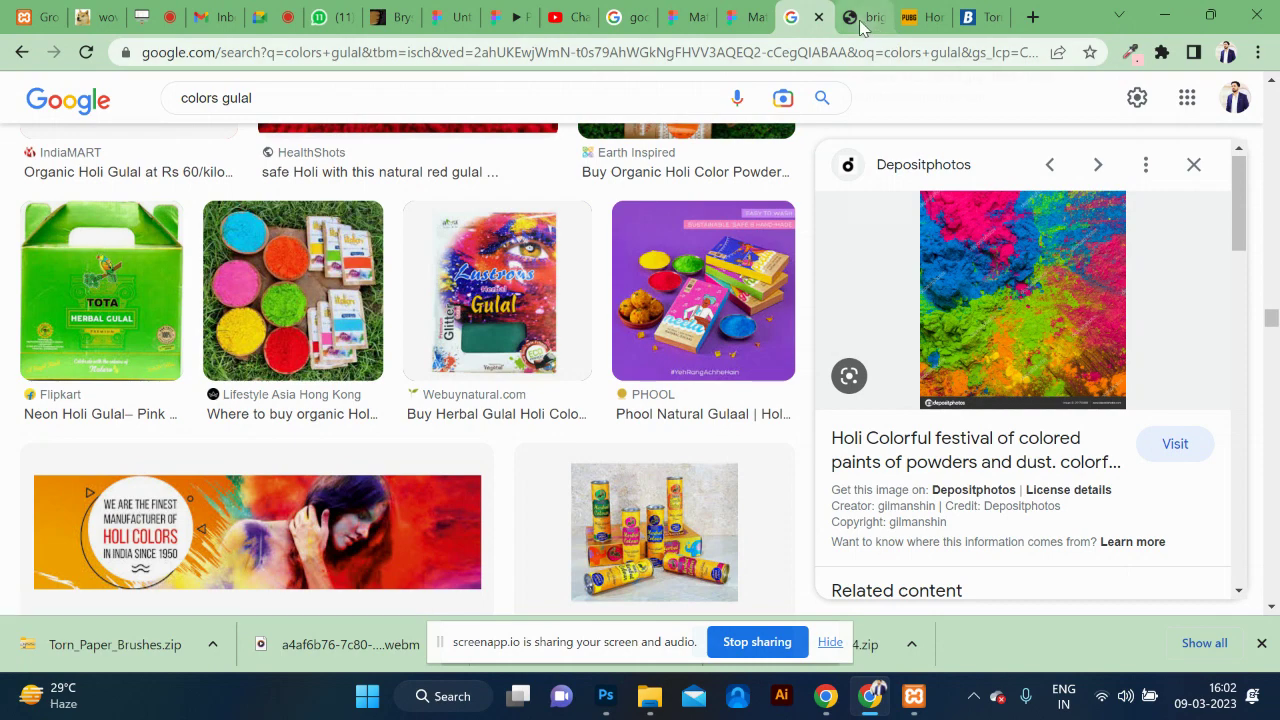
key(alt+Tab)
key(ctrl+v)
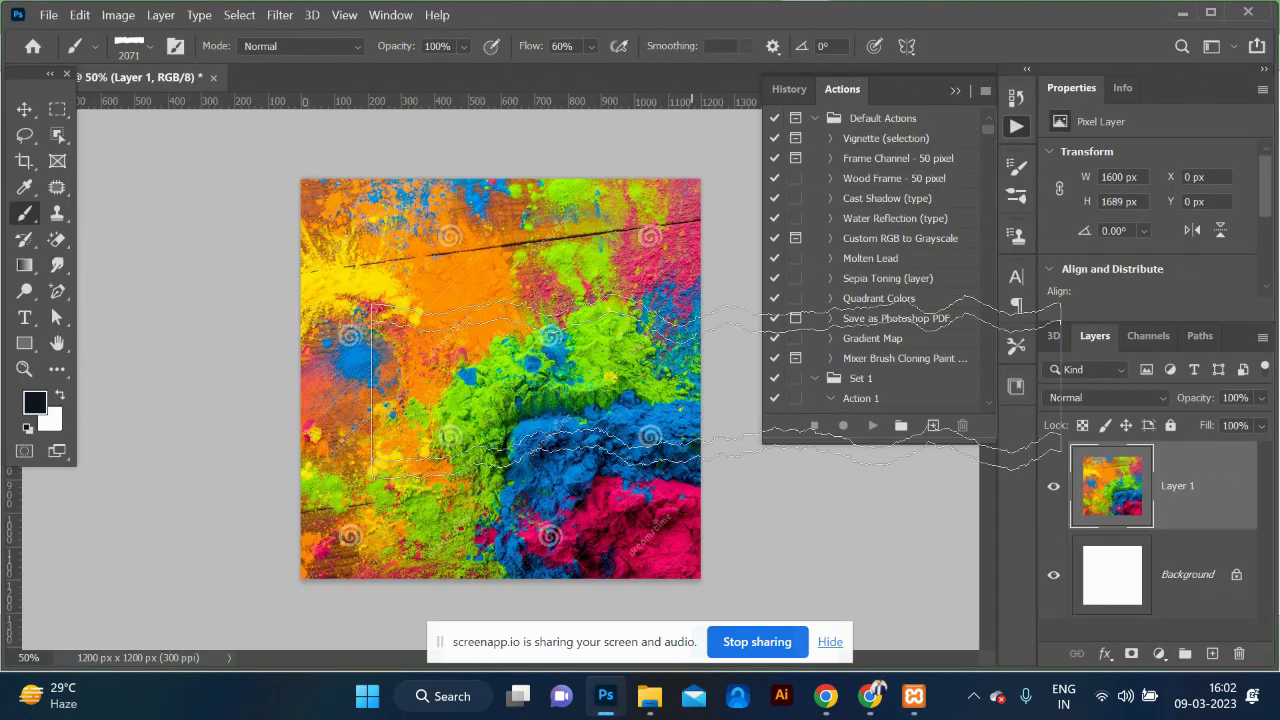
key(alt+Tab)
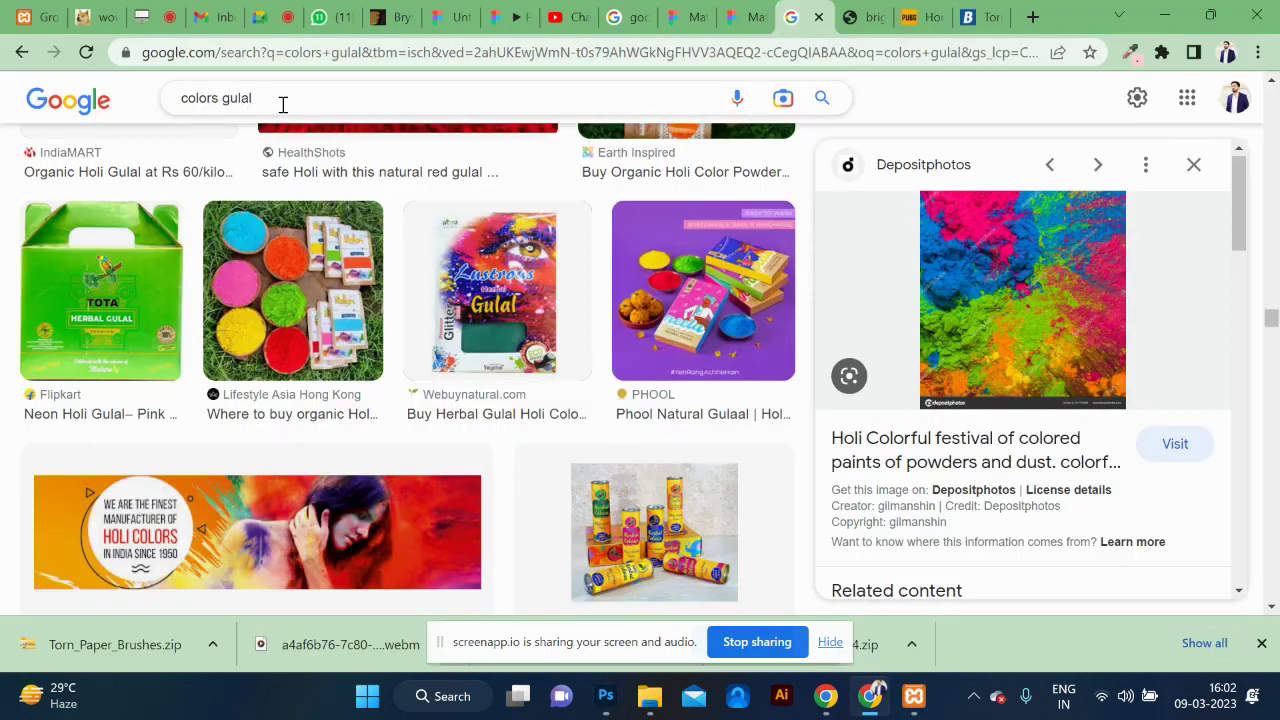
Step: Search Google Images for 'side face women png'
triple_click(283, 98)
text(side )
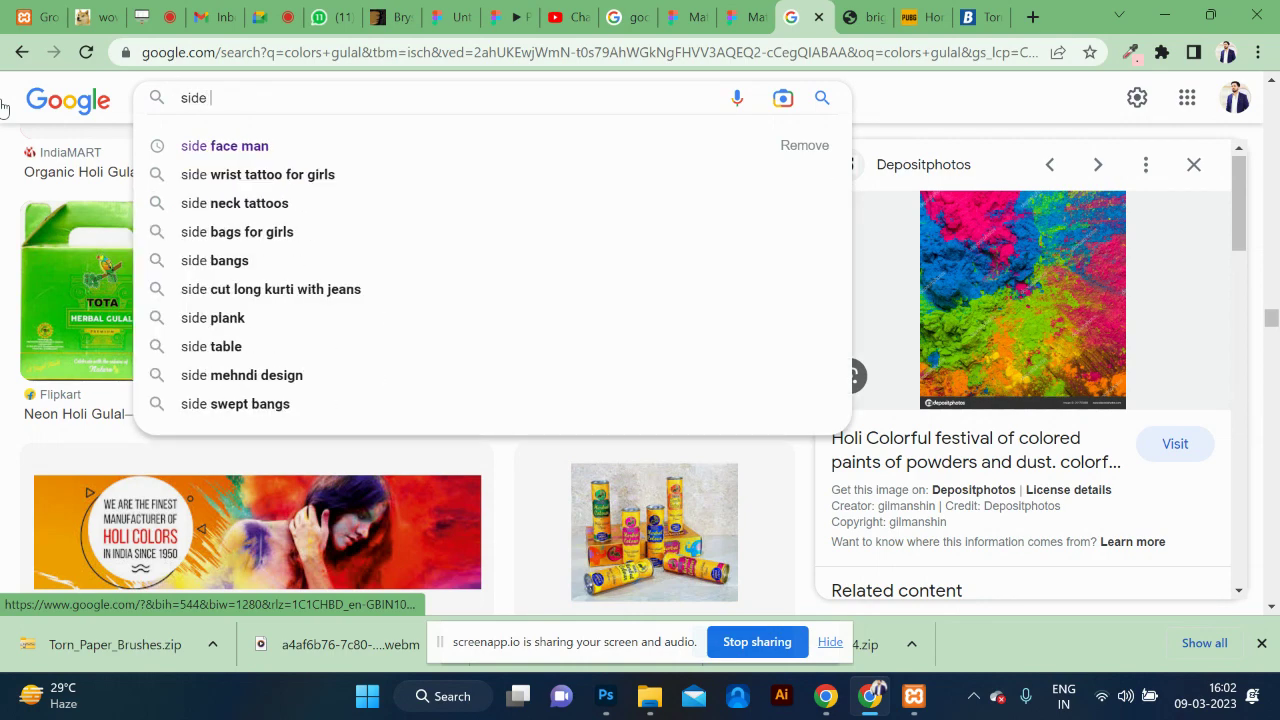
text(face women )
text(s)
key(BackSpace)
text(s)
key(BackSpace)
text(p)
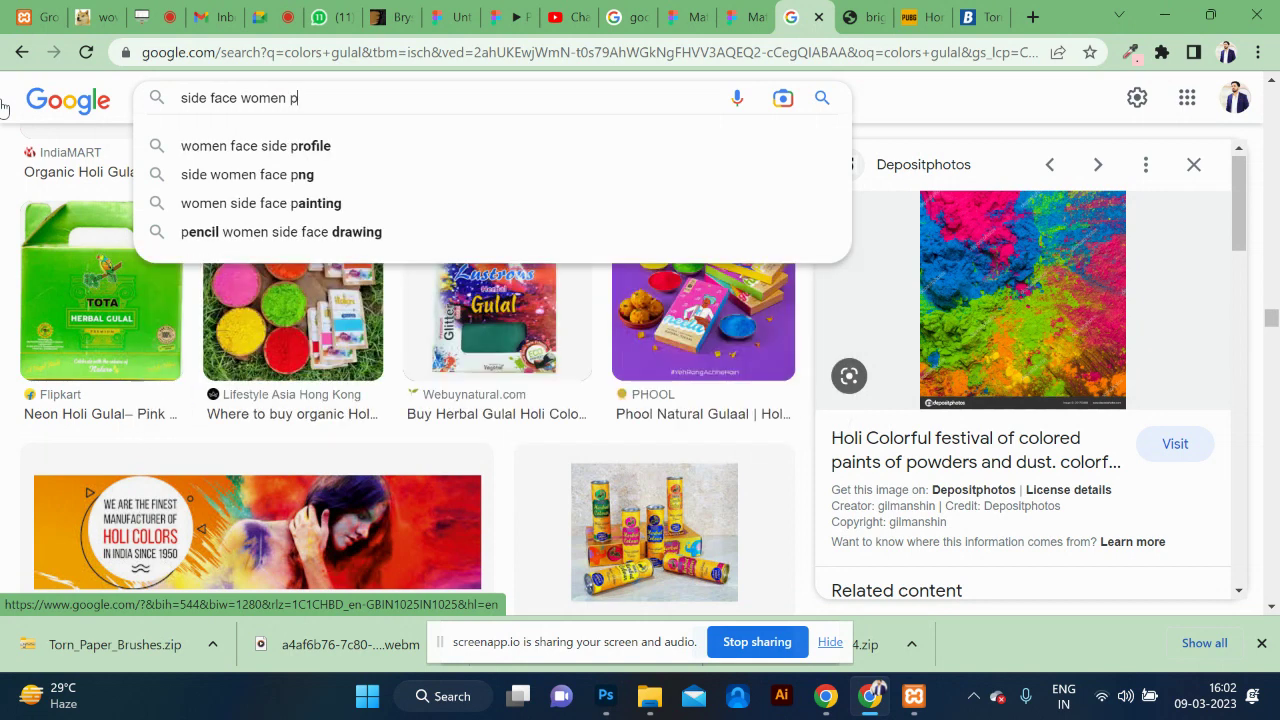
text(ng)
key(Return)
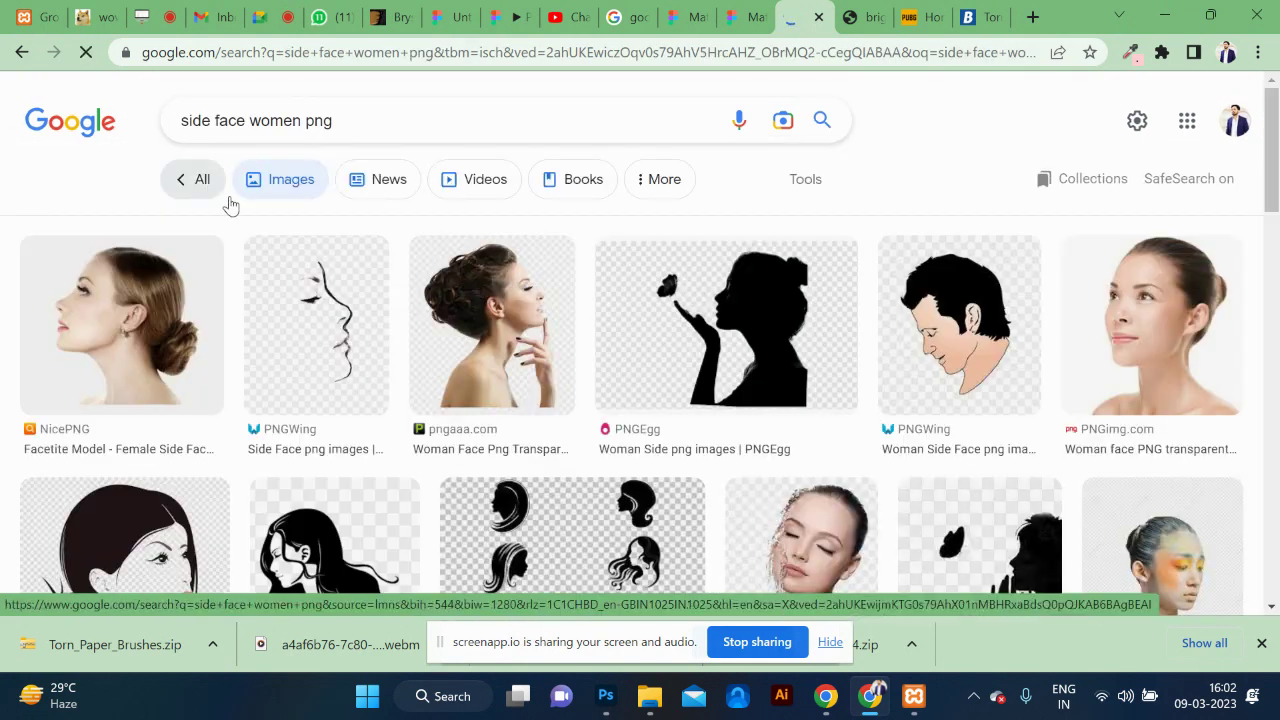
Step: Filter the results to transparent images and preview the Woman face PNG
click(803, 194)
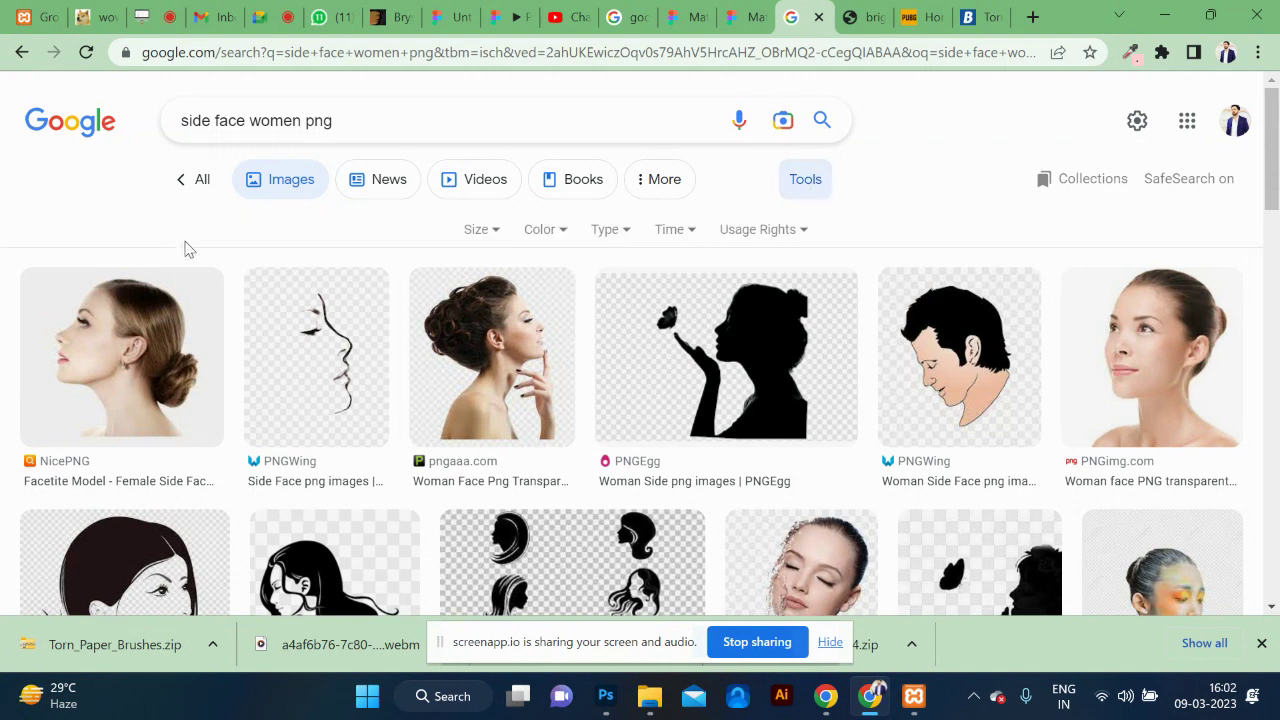
click(500, 231)
click(545, 236)
click(557, 326)
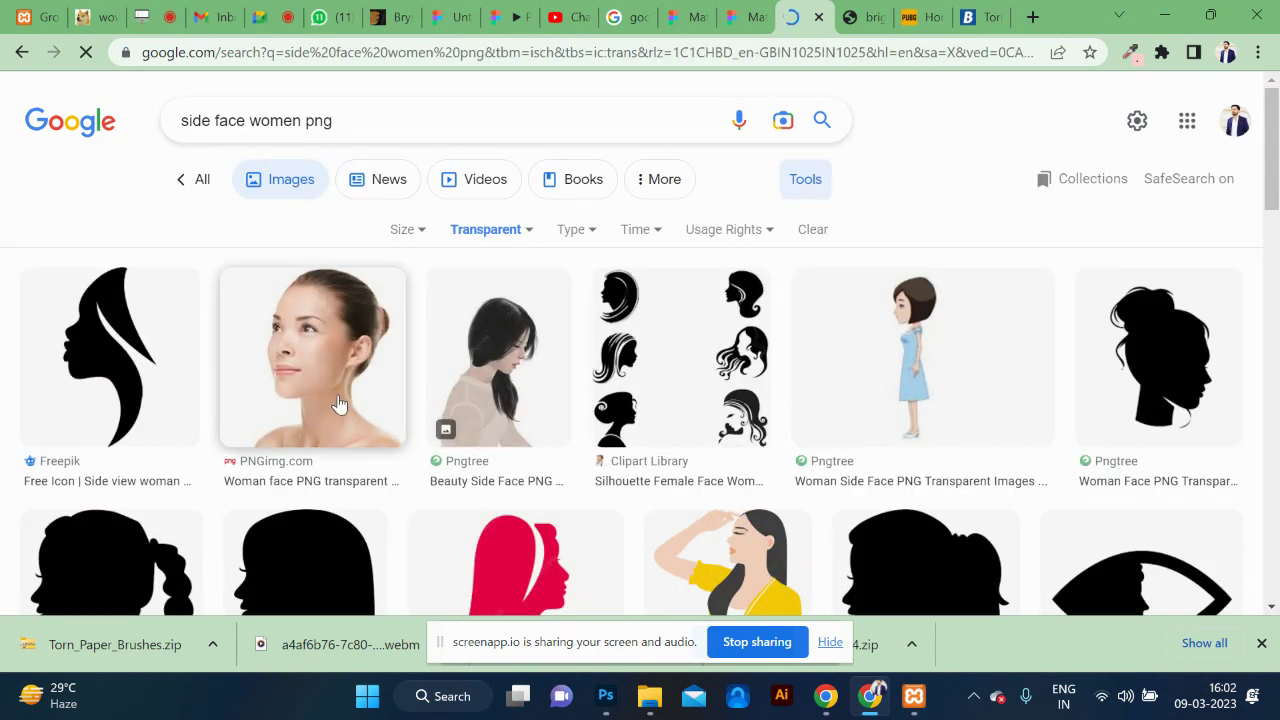
scroll(541, 418, down, 1)
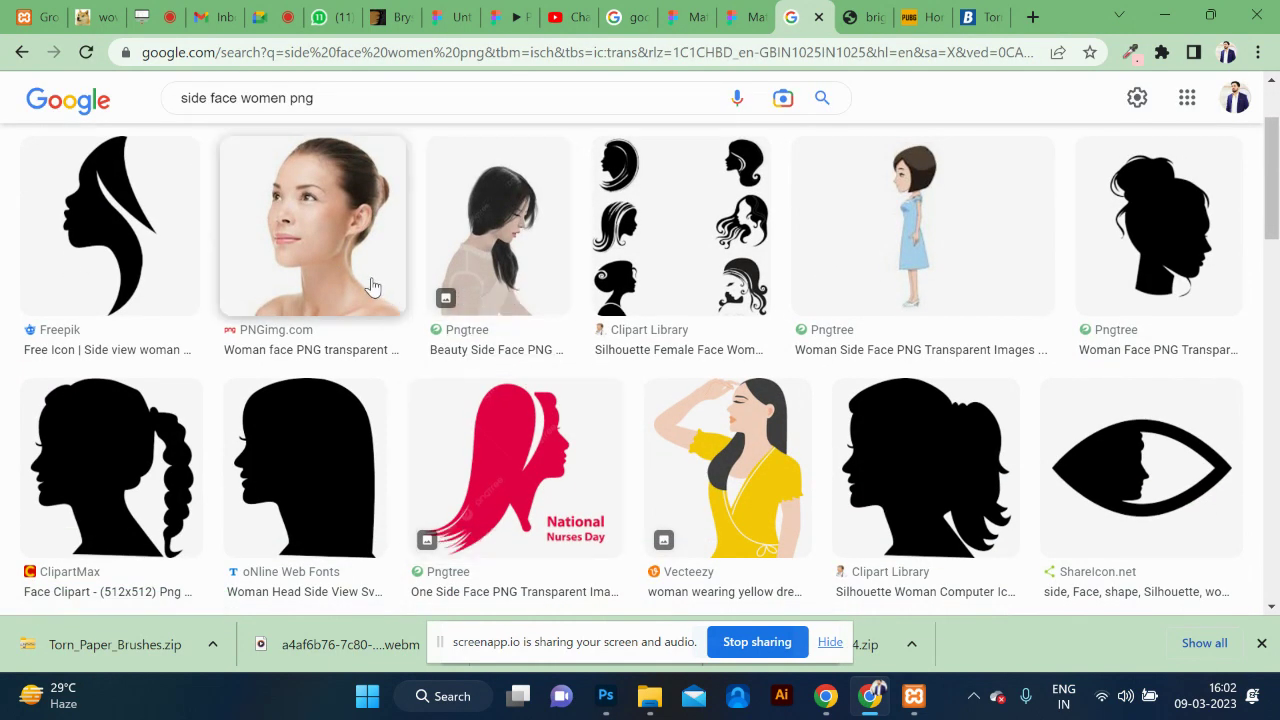
click(371, 286)
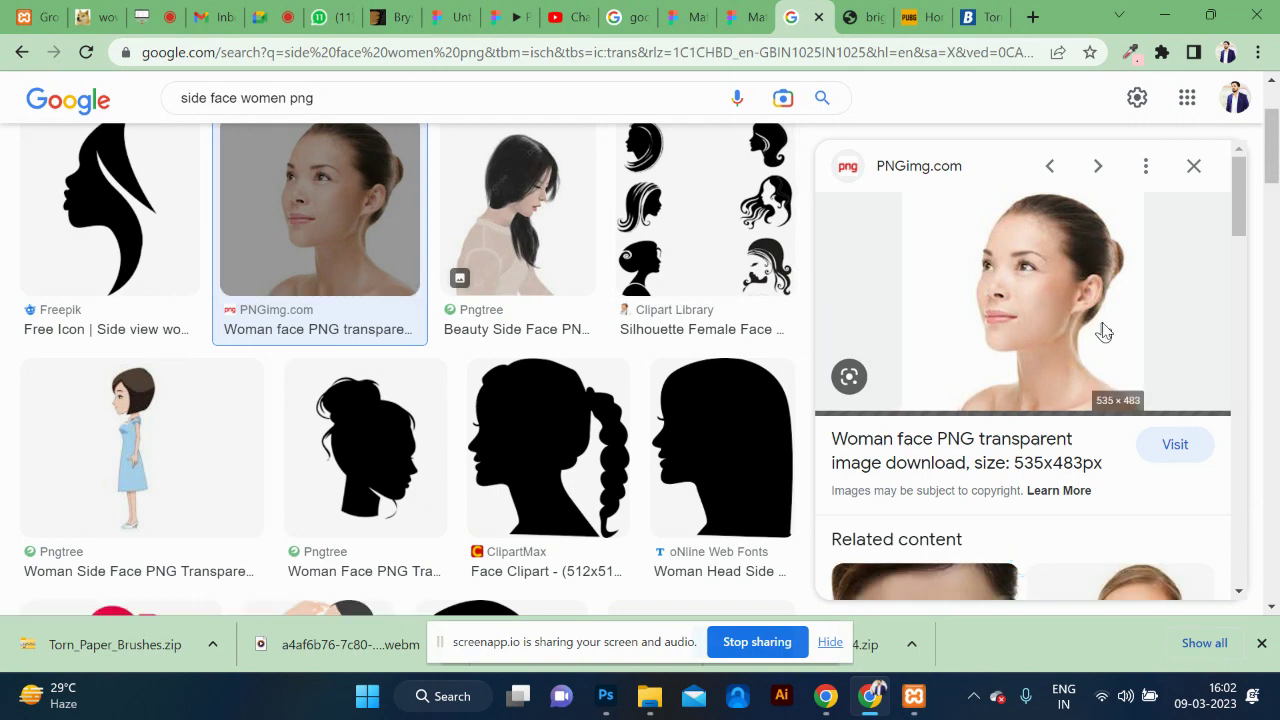
Step: Download the Woman face PNG from its pngimg.com page and drag it into the Photoshop composite
click(1102, 328)
right_click(1102, 322)
click(752, 12)
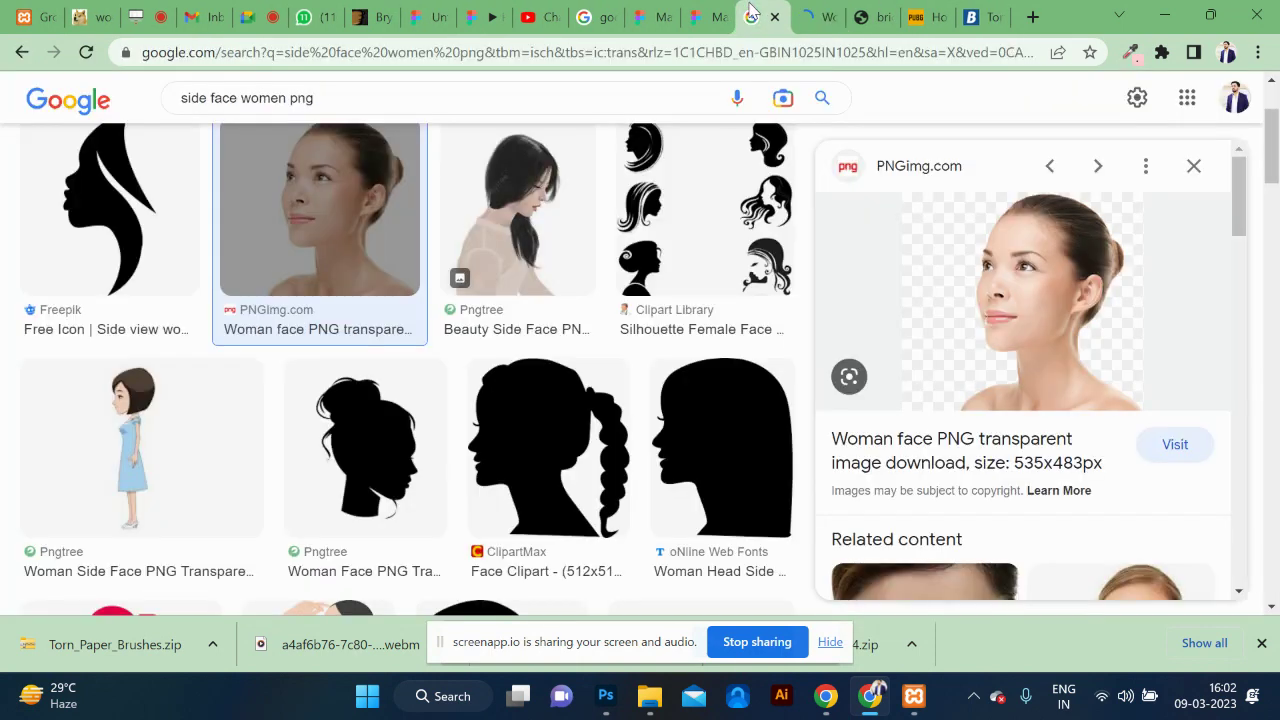
click(815, 17)
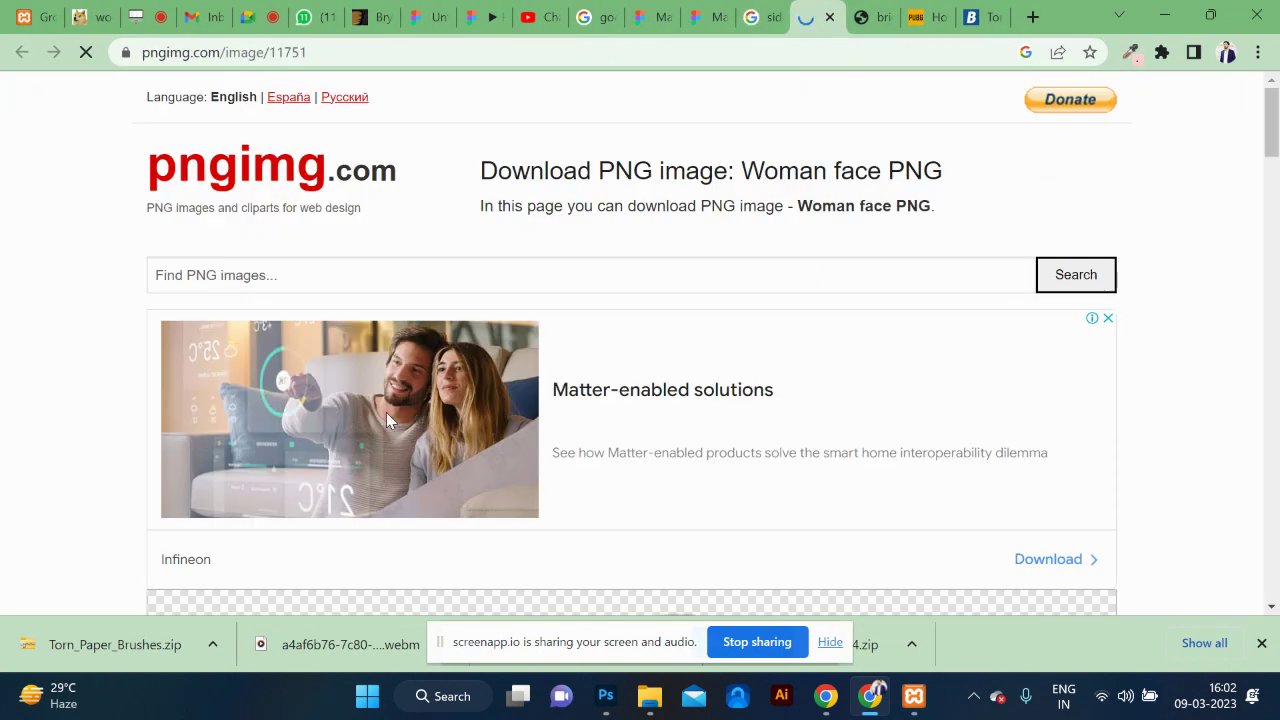
scroll(652, 401, down, 5)
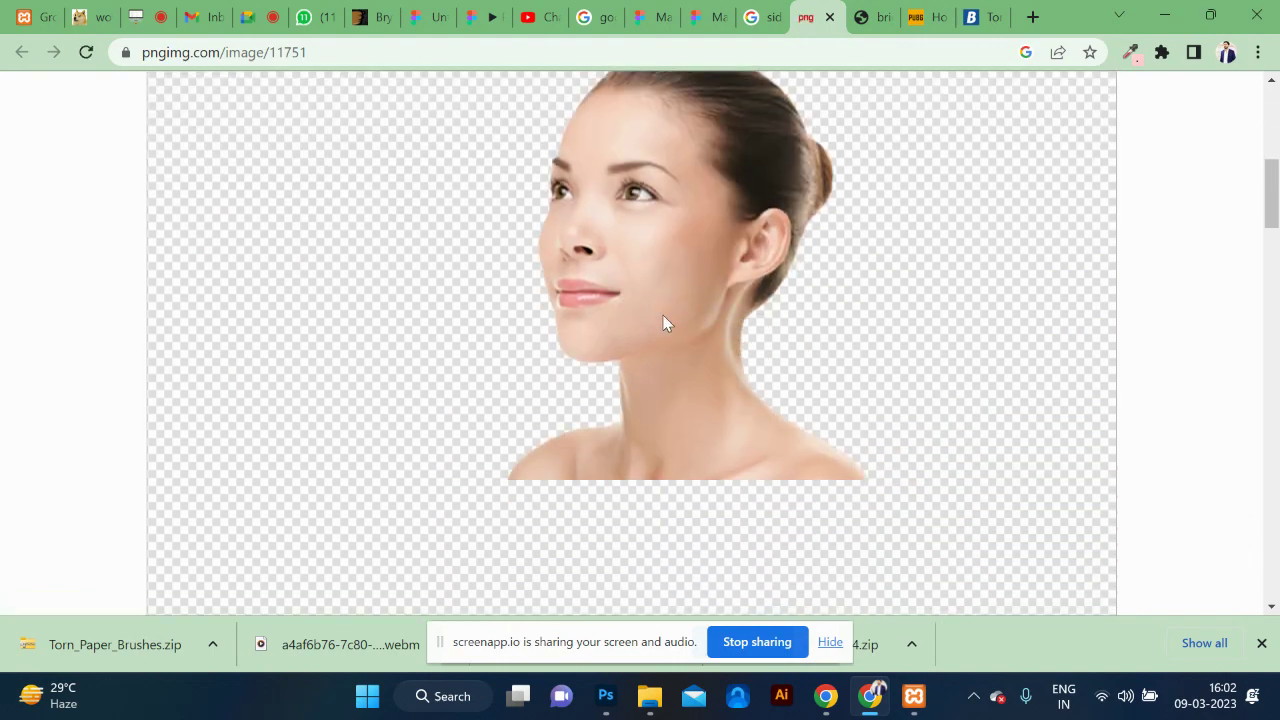
scroll(653, 315, down, 4)
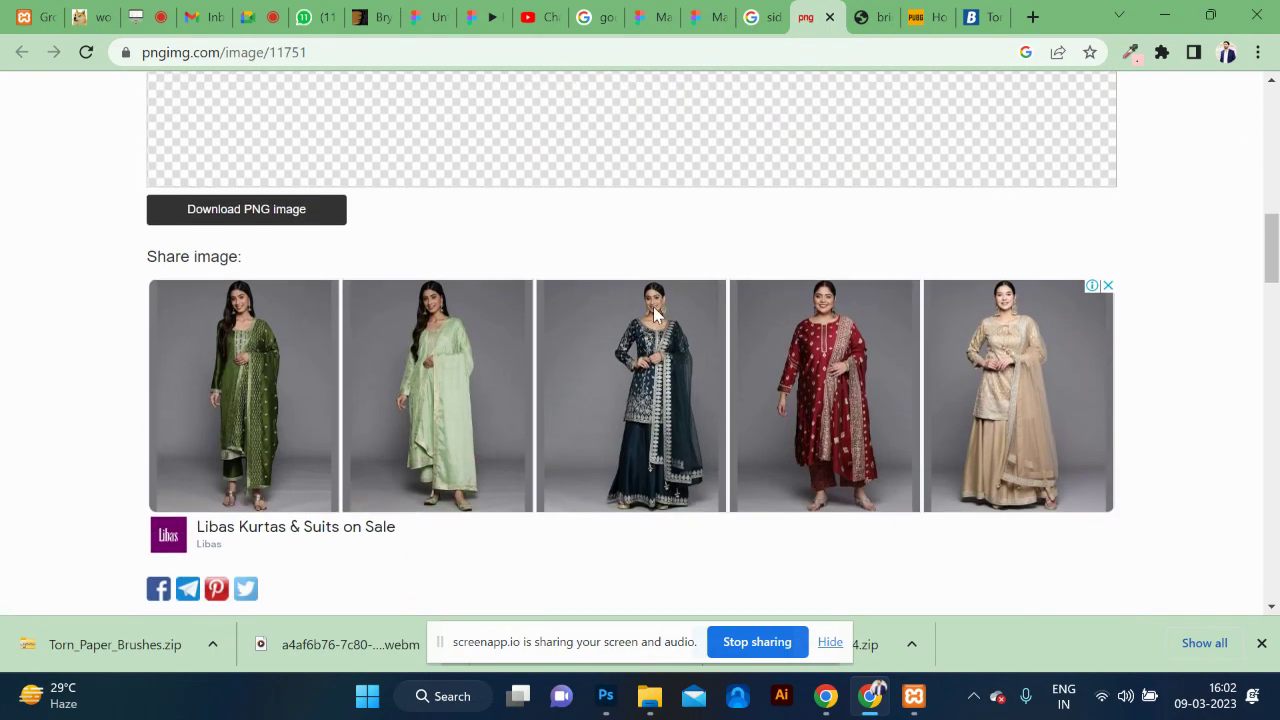
click(256, 268)
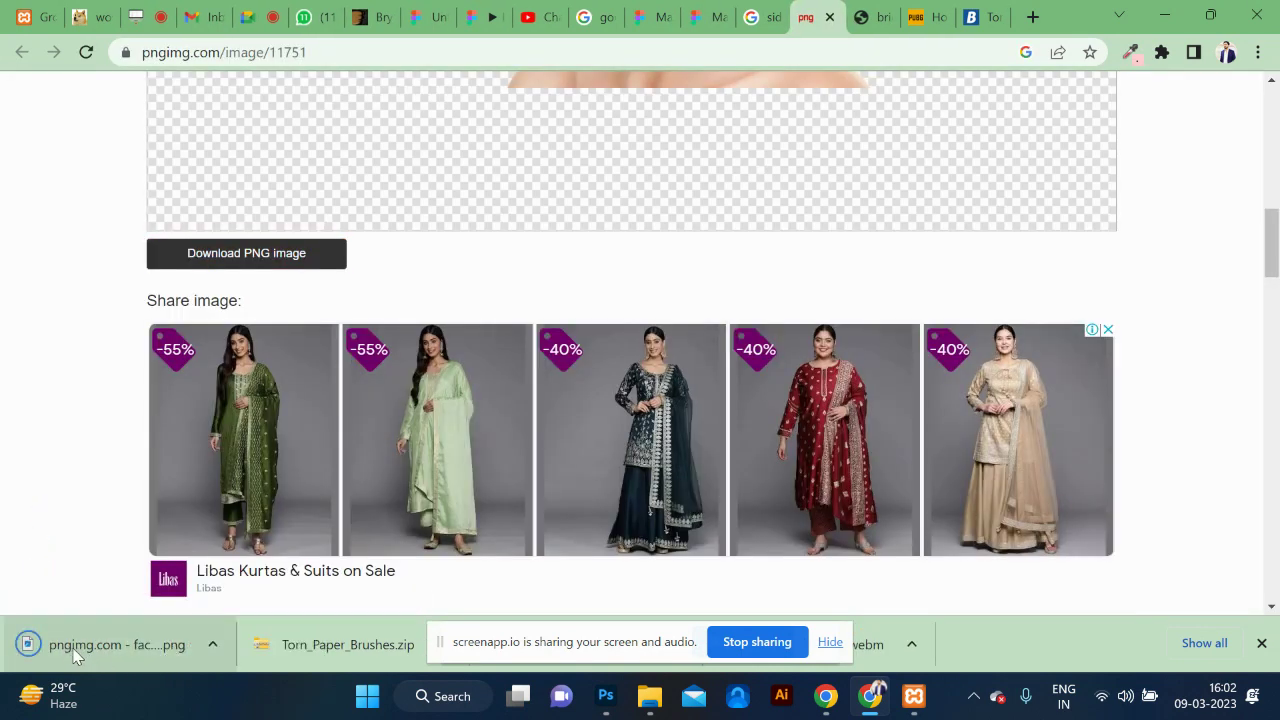
drag(64, 647, 651, 371)
key(alt+Tab)
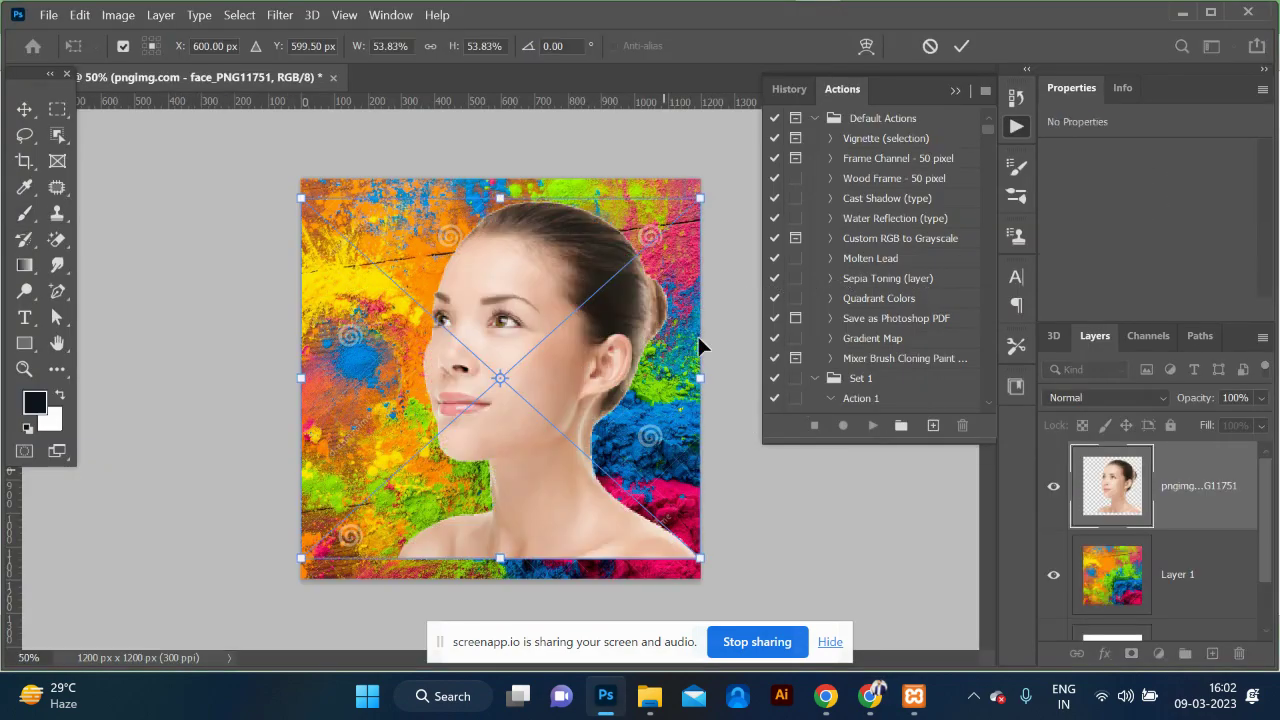
Step: Scale the placed woman-face image up slightly, commit it, and Ctrl-click its thumbnail to select its outline
drag(699, 197, 718, 183)
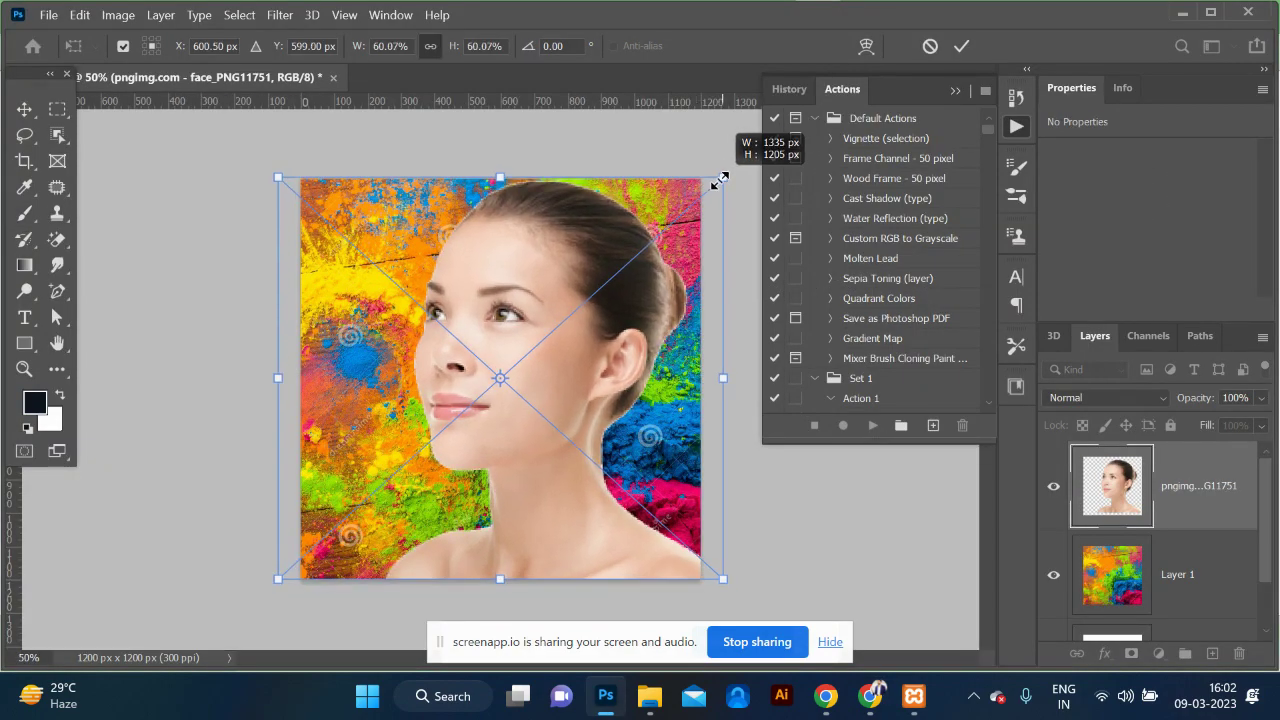
key(Return)
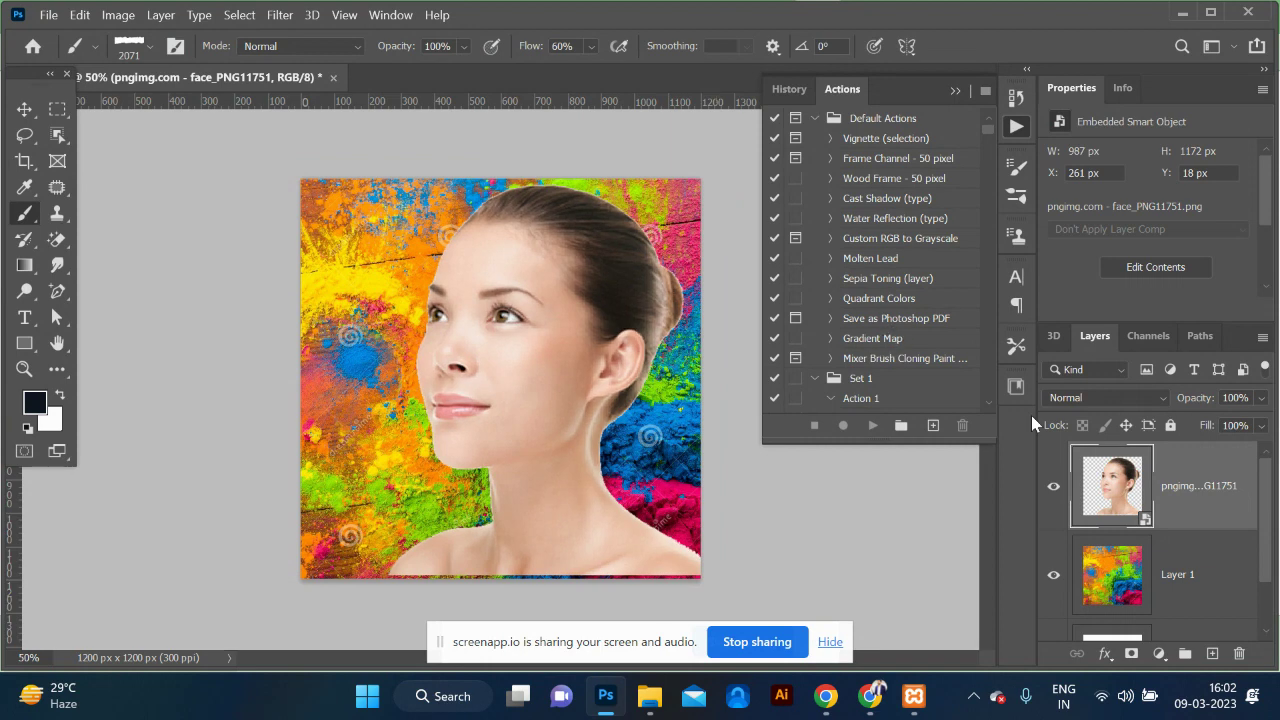
ctrl+click(1116, 489)
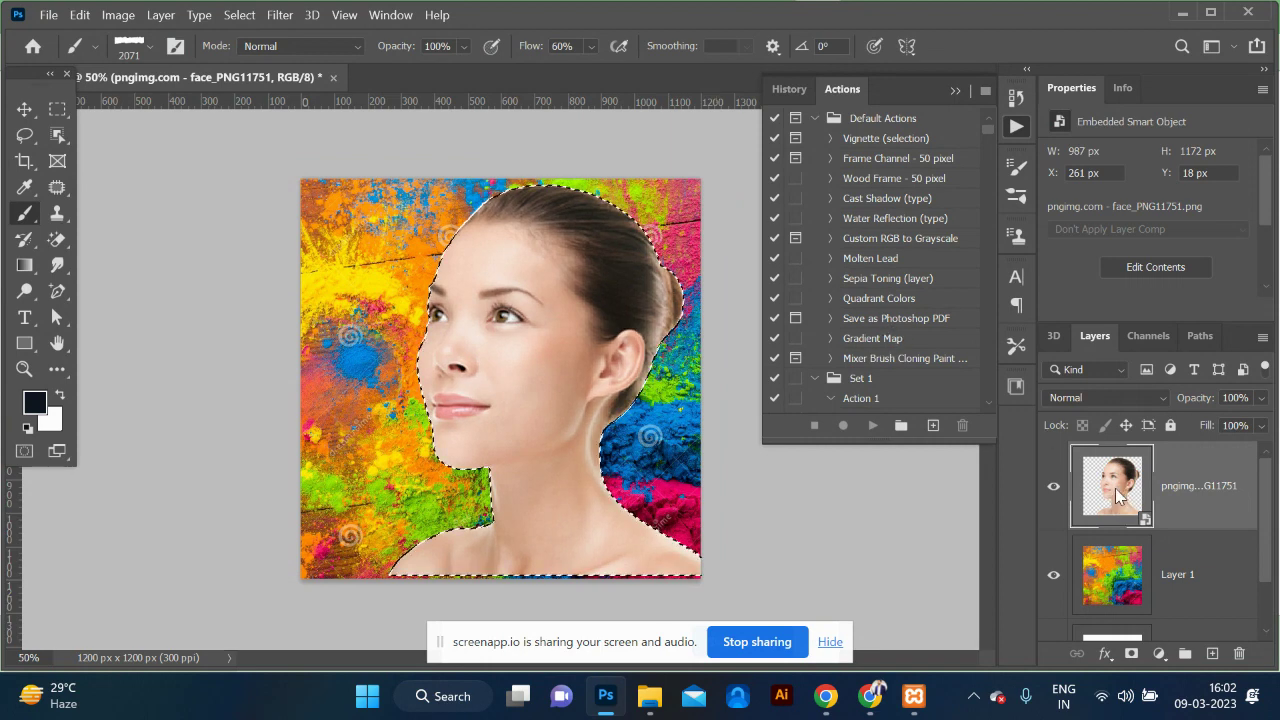
Step: Hide the face layer and mask the powder layer to the face shape, then undo and deselect
click(1053, 486)
click(1133, 592)
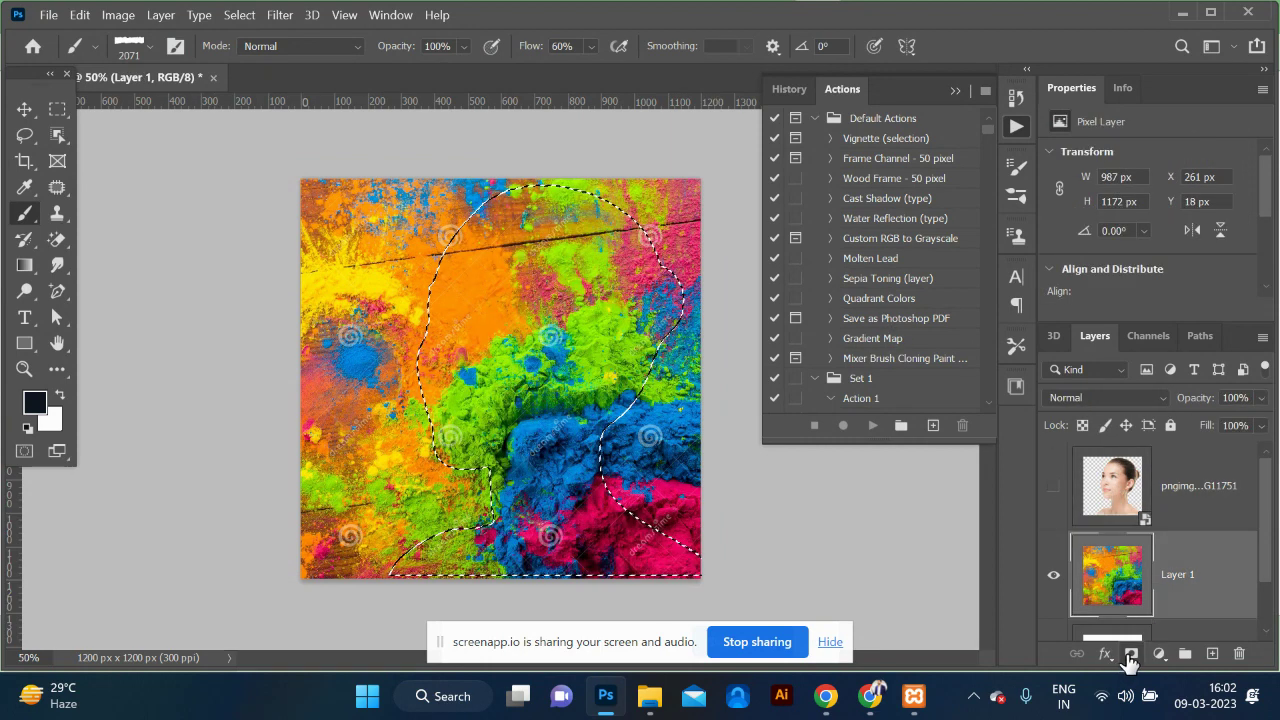
click(1131, 654)
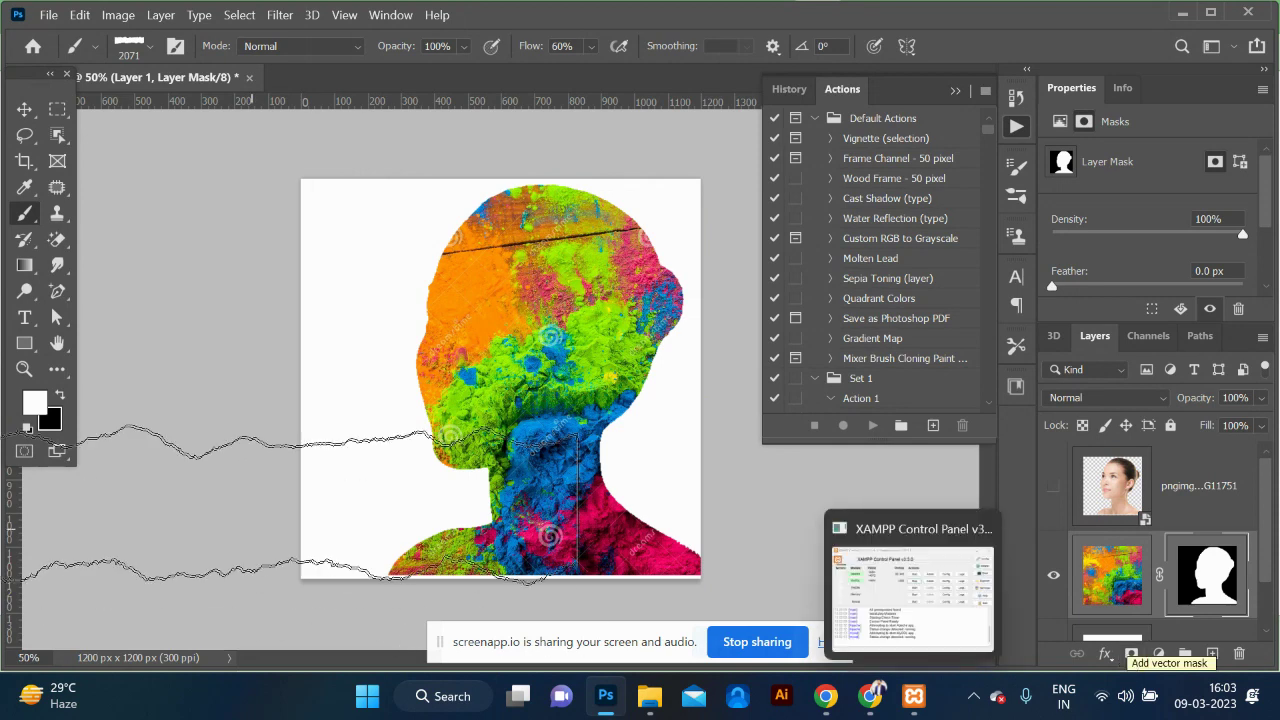
click(24, 109)
key(ctrl+z)
key(ctrl+d)
Step: Reload the face outline as a selection and add it as a mask on the powder layer
double_click(1117, 485)
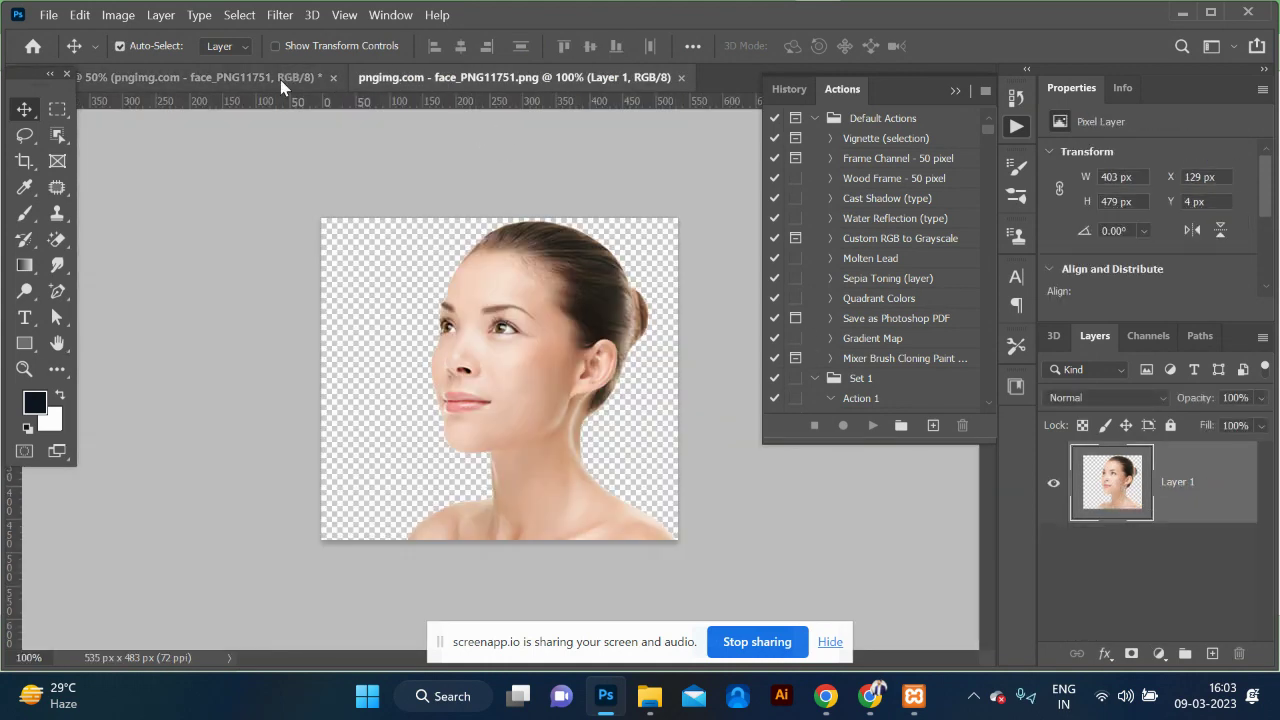
click(200, 77)
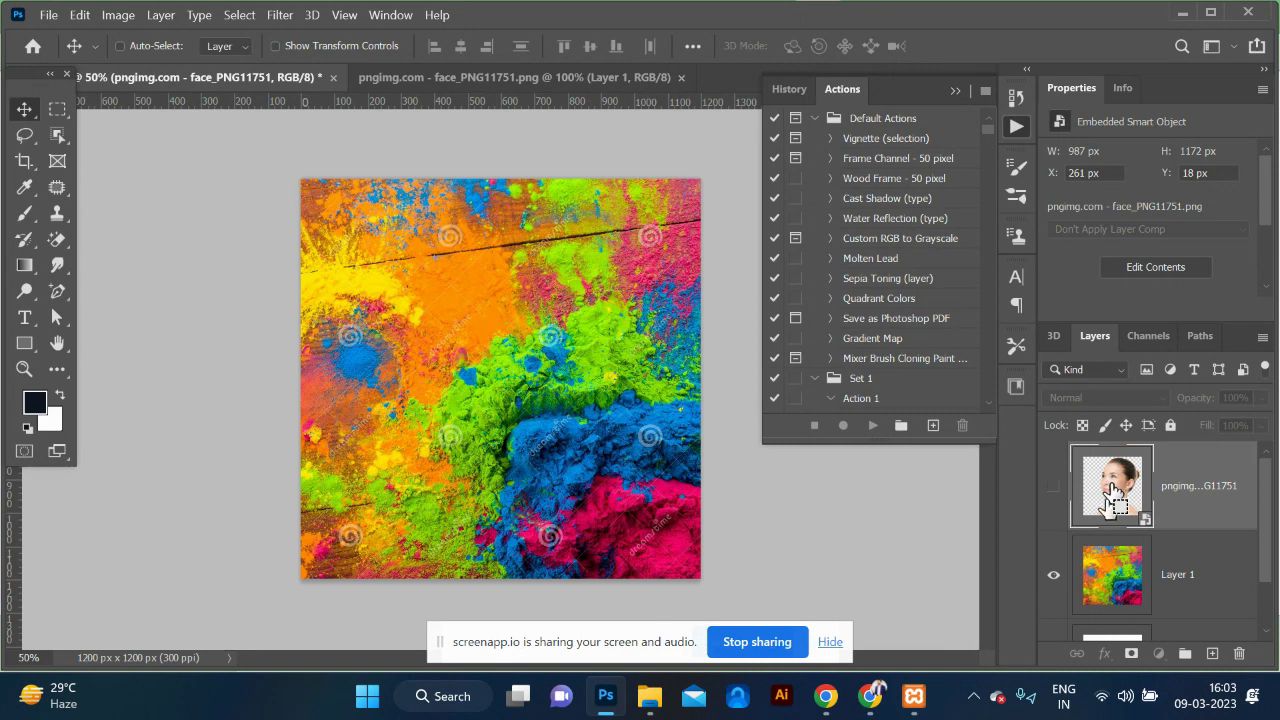
ctrl+click(1112, 488)
click(1140, 604)
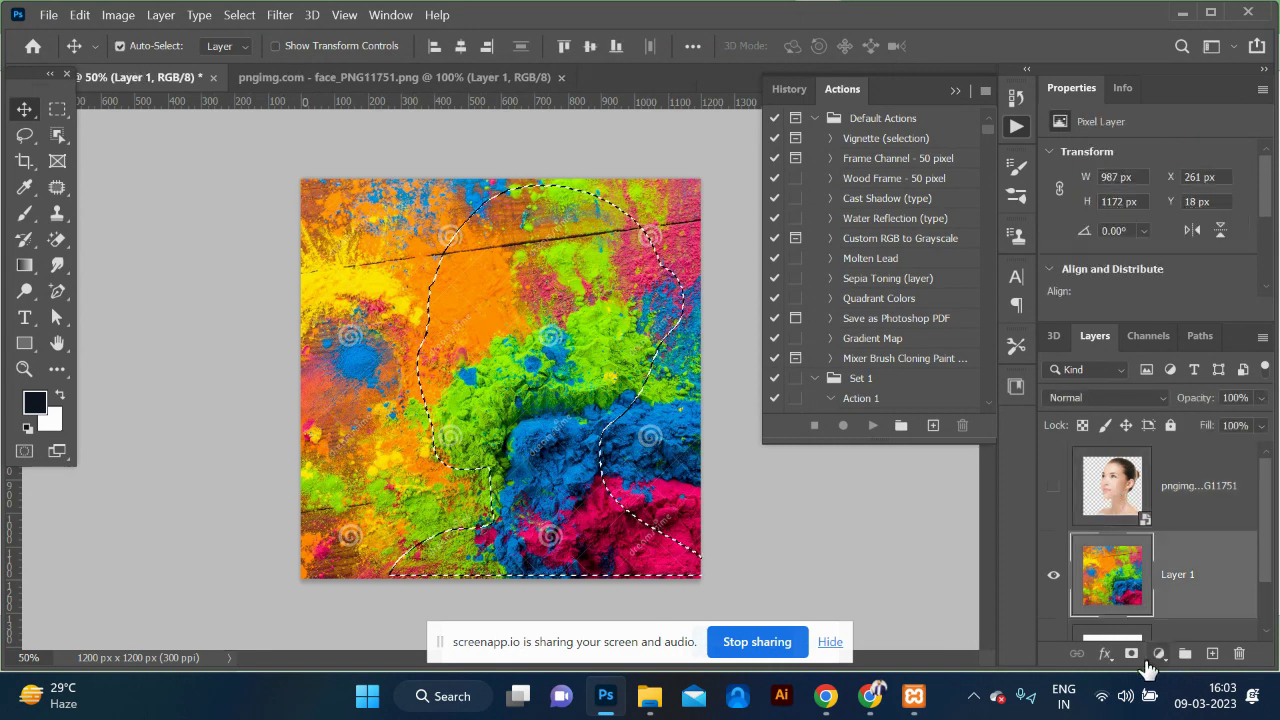
click(1132, 655)
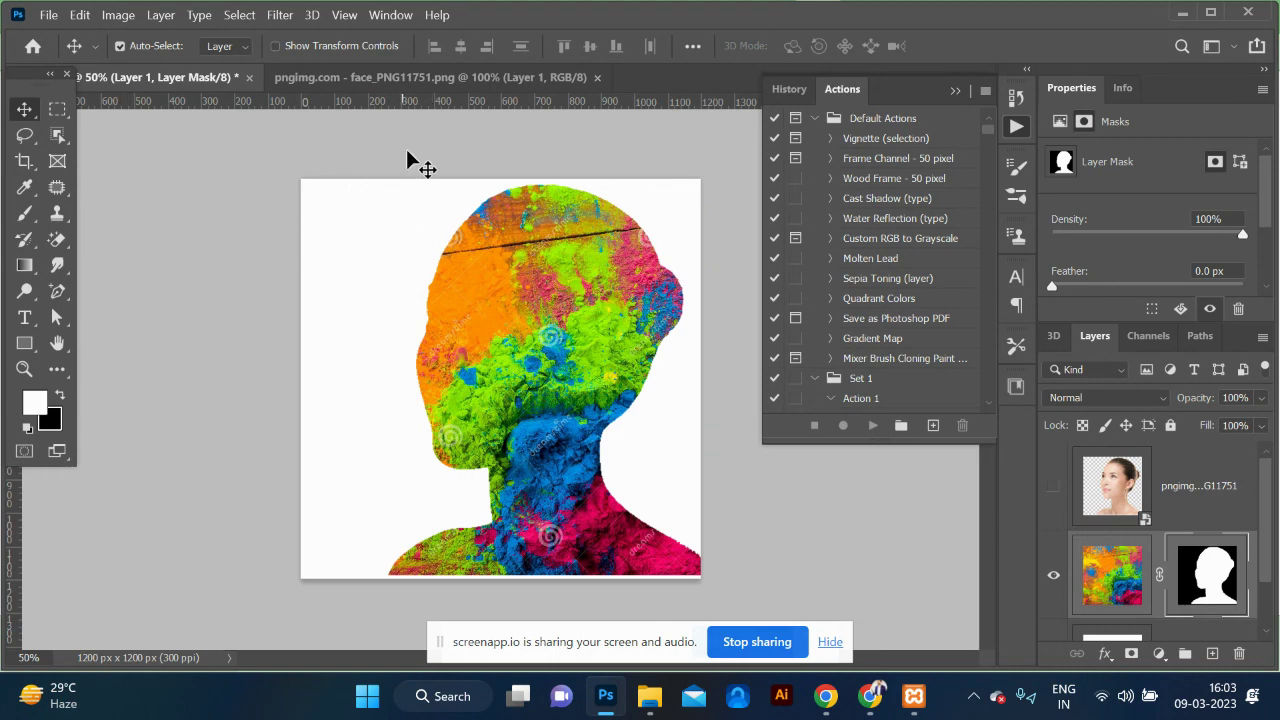
Step: Undo an accidental move of the powder image, then target its mask with the Brush tool
drag(407, 160, 680, 640)
mouse_move(504, 390)
mouse_down()
mouse_move(520, 405)
mouse_move(558, 403)
mouse_up()
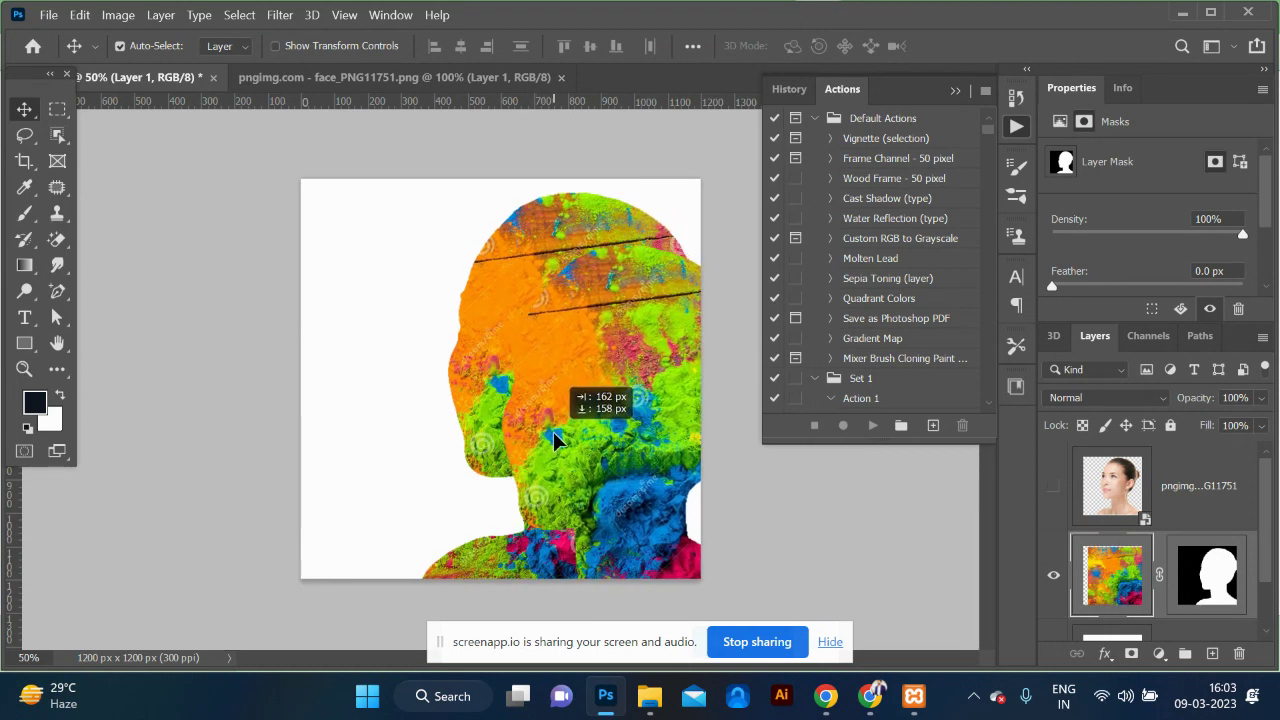
key(ctrl+z)
key(ctrl+z)
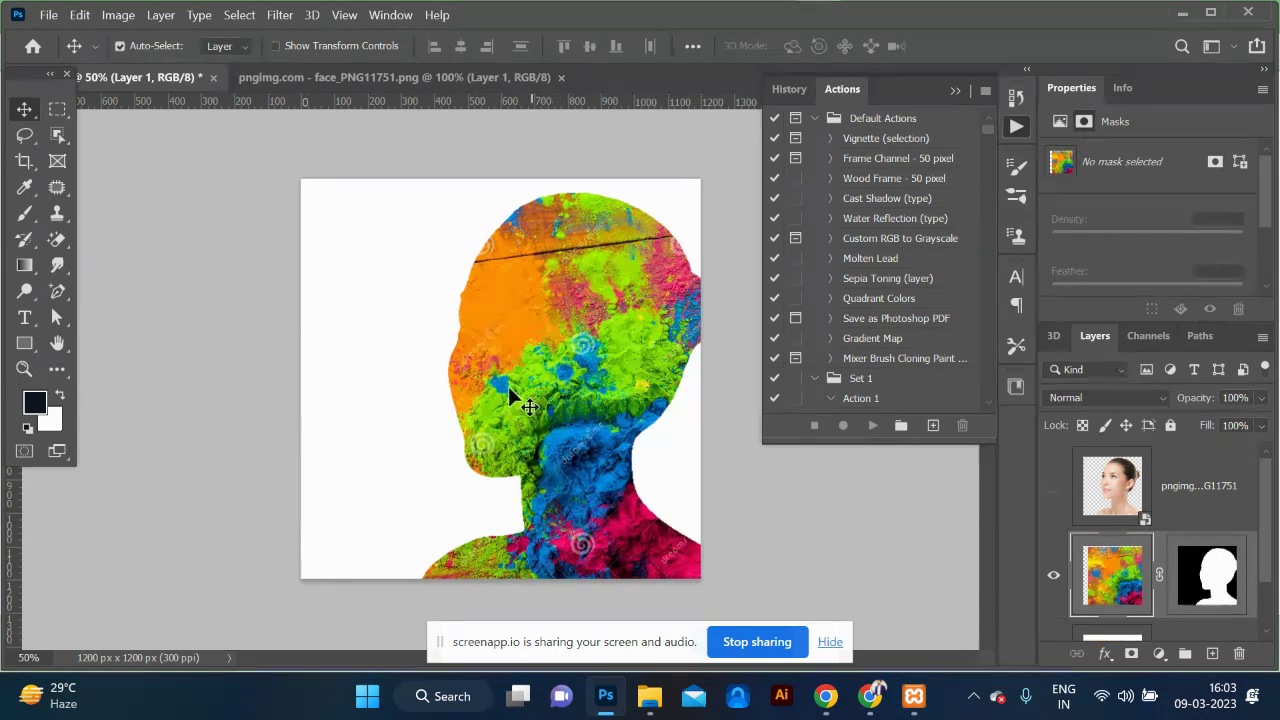
click(1237, 591)
key(b)
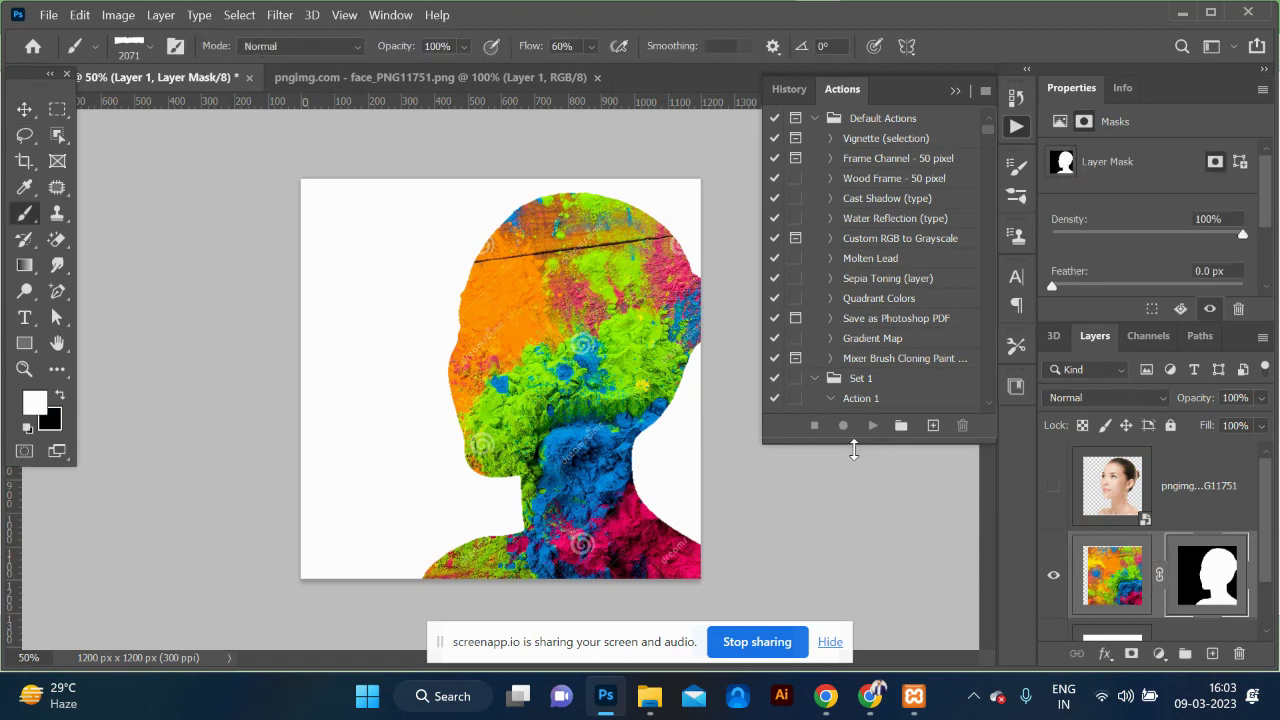
Step: Show the face layer, select it, and give it a mask that hides the whole face
click(1060, 490)
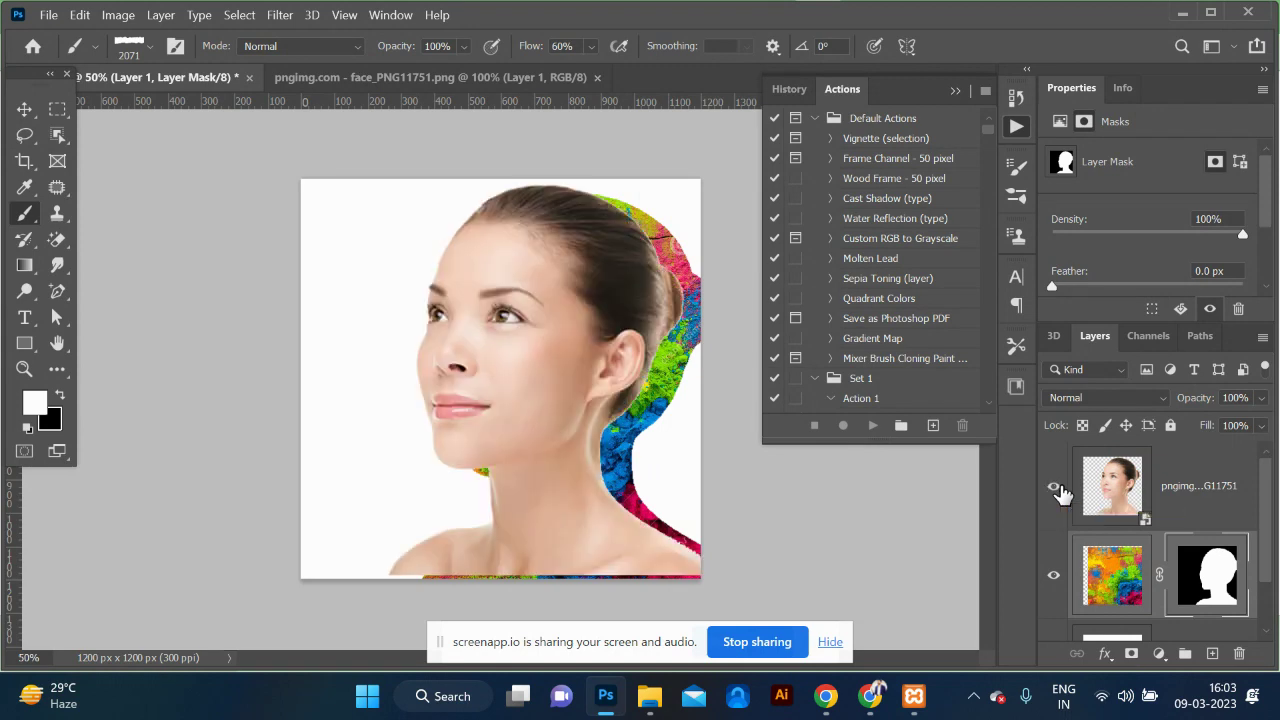
click(1053, 486)
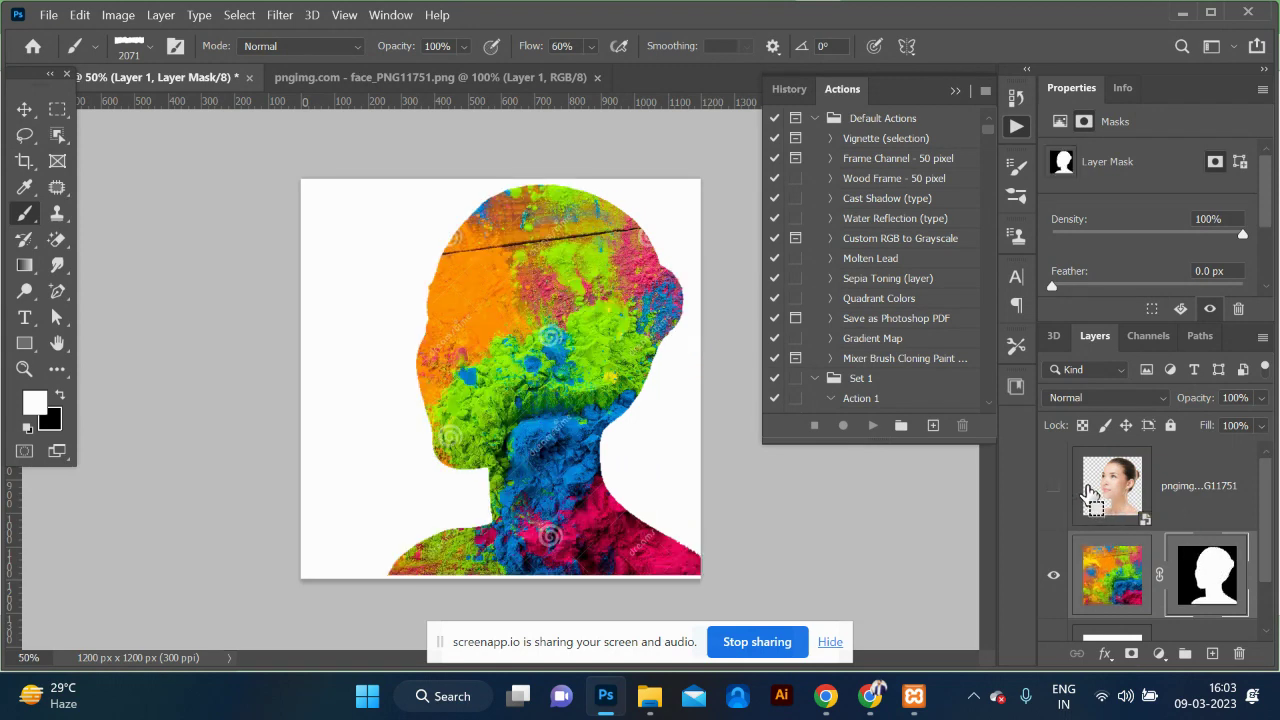
click(1054, 484)
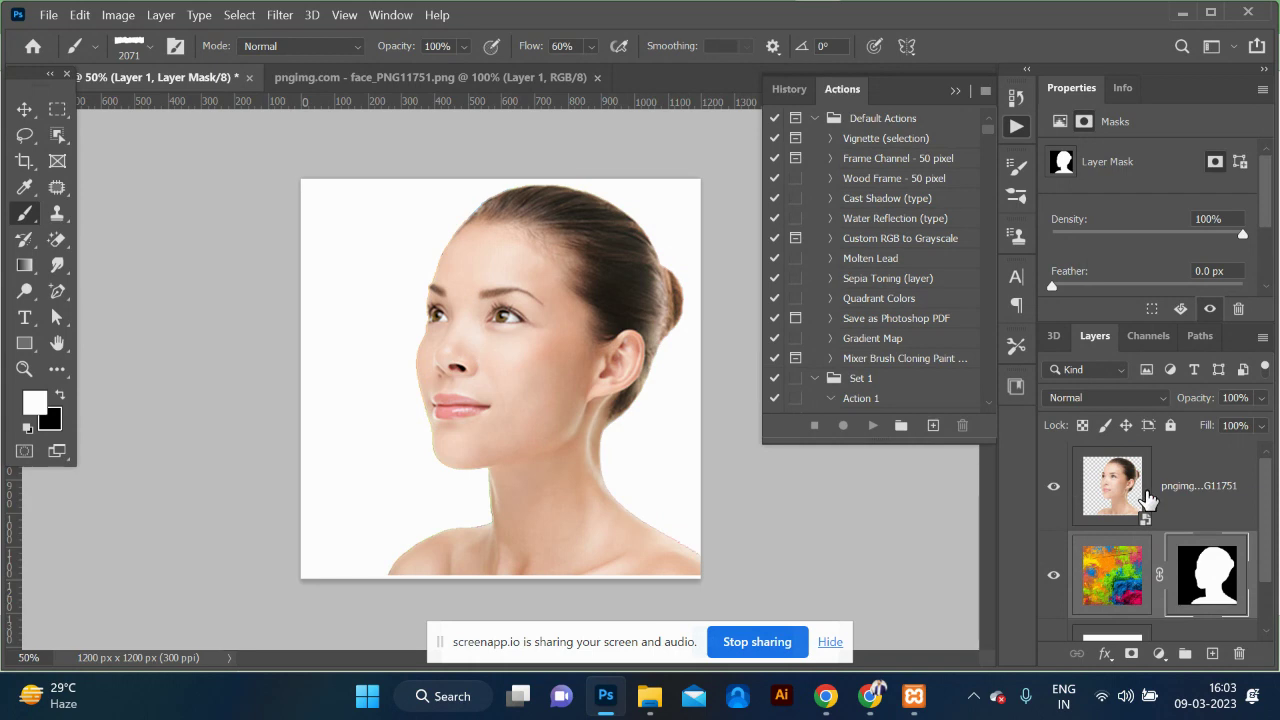
click(1143, 500)
alt+click(1131, 653)
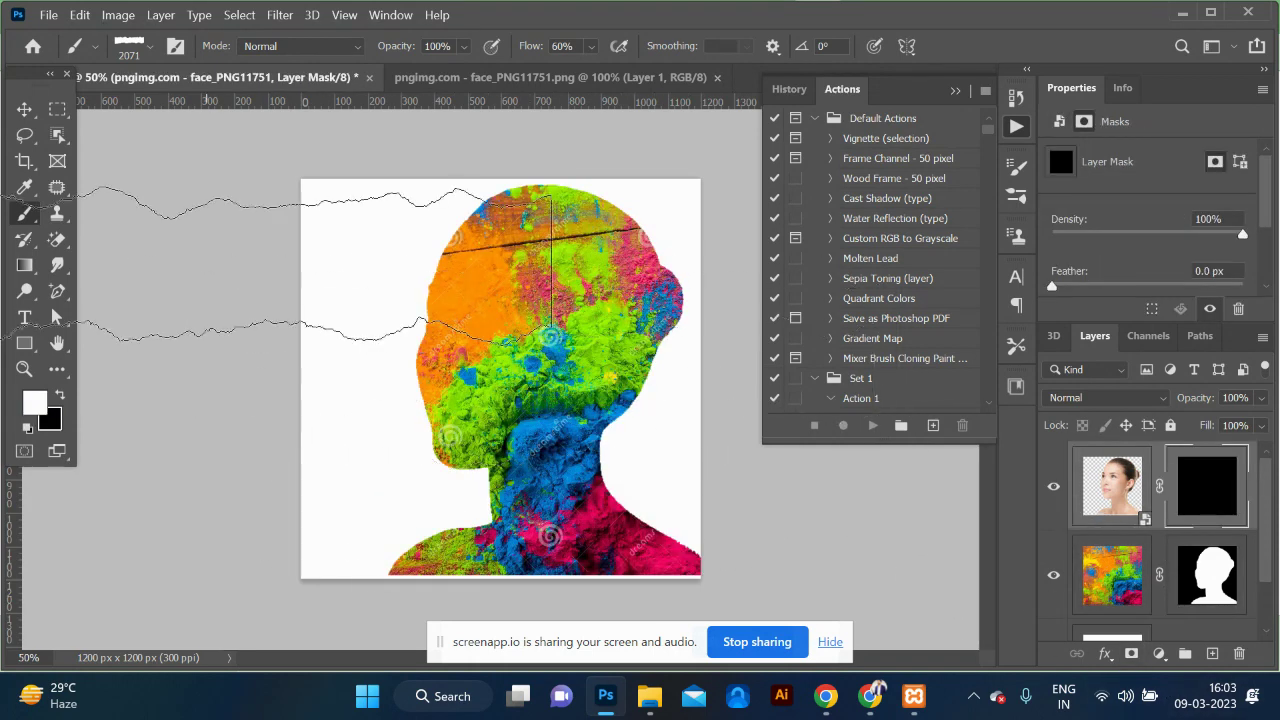
Step: Switch to a soft round brush and make it much smaller
click(140, 50)
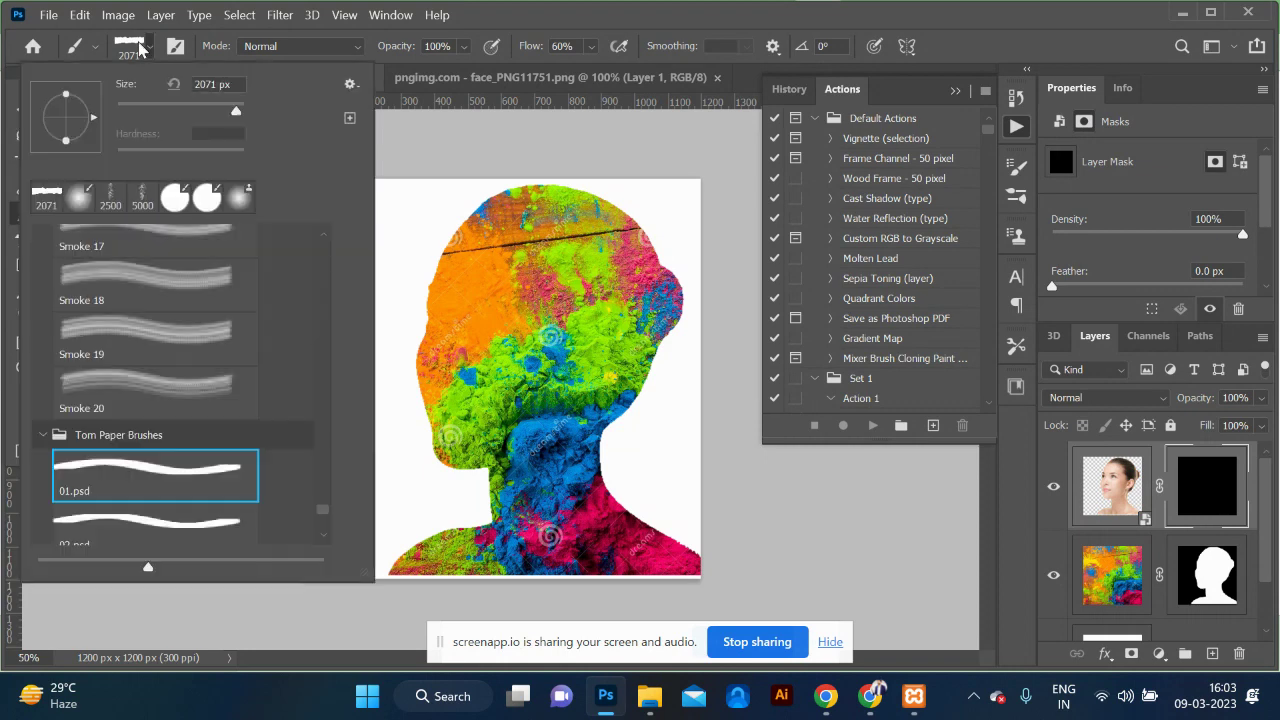
click(81, 202)
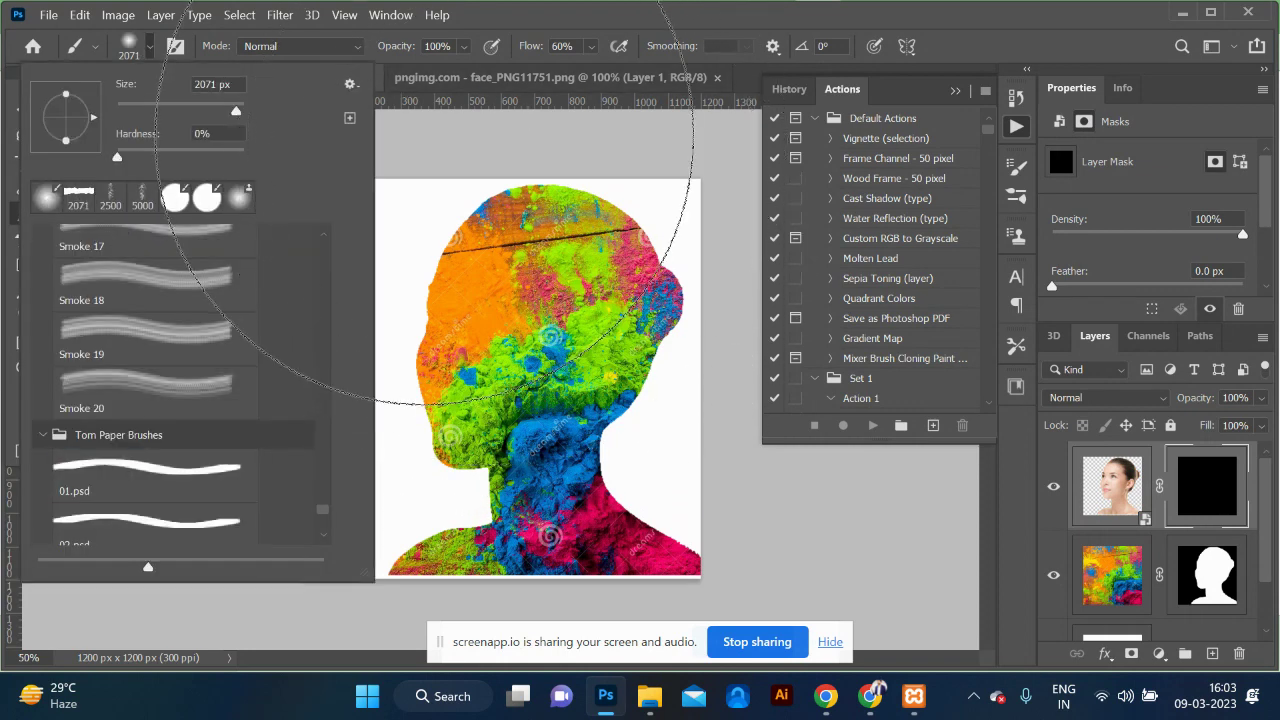
click(450, 260)
key(ctrl+z)
key(bracketleft)
key(bracketleft)
key(bracketleft)
key(bracketleft)
key(bracketleft)
key(bracketleft)
key(bracketleft)
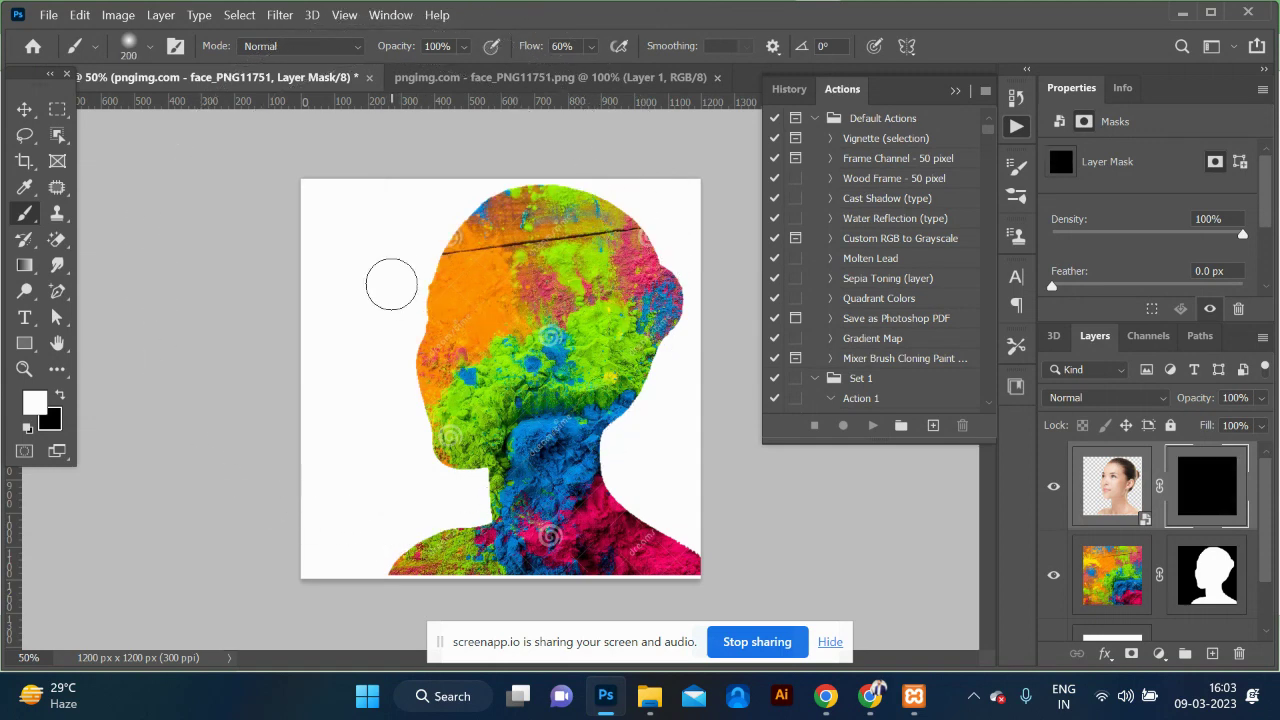
Step: Paint the woman's face softly back through the mask with a 19% opacity, 800 px brush
mouse_move(470, 230)
mouse_down()
mouse_move(434, 329)
mouse_move(443, 429)
mouse_up()
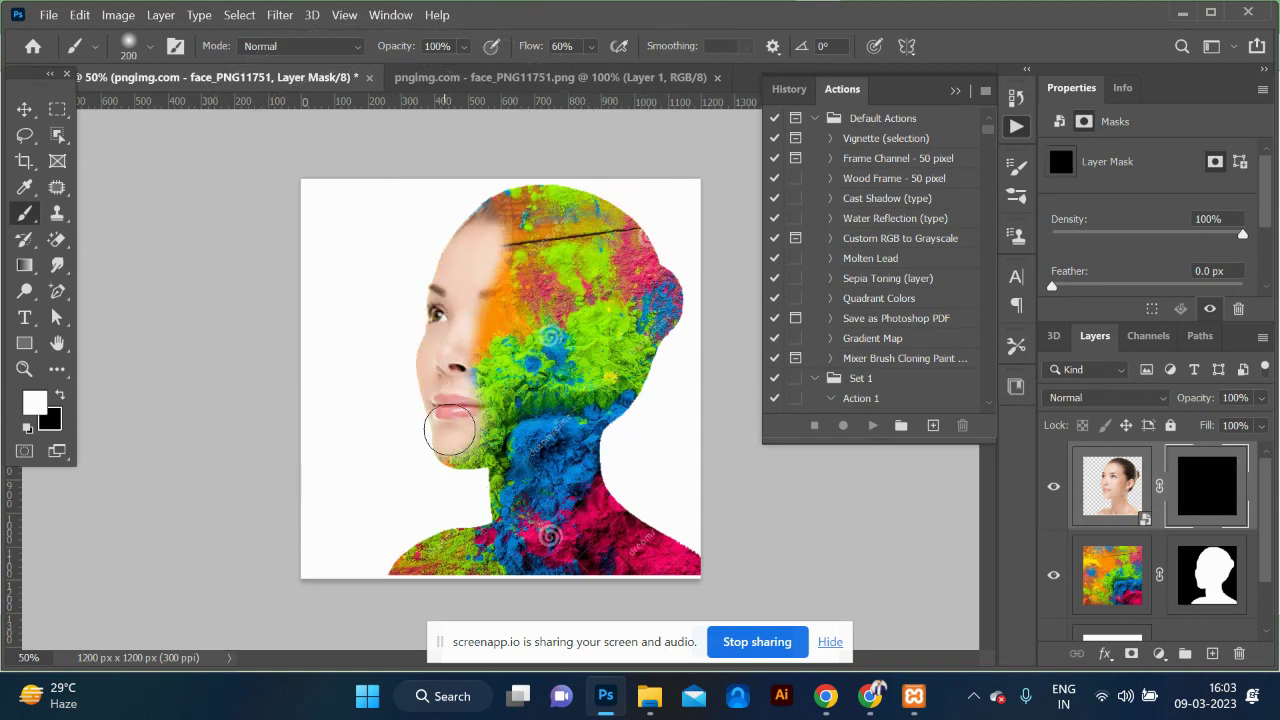
key(ctrl+z)
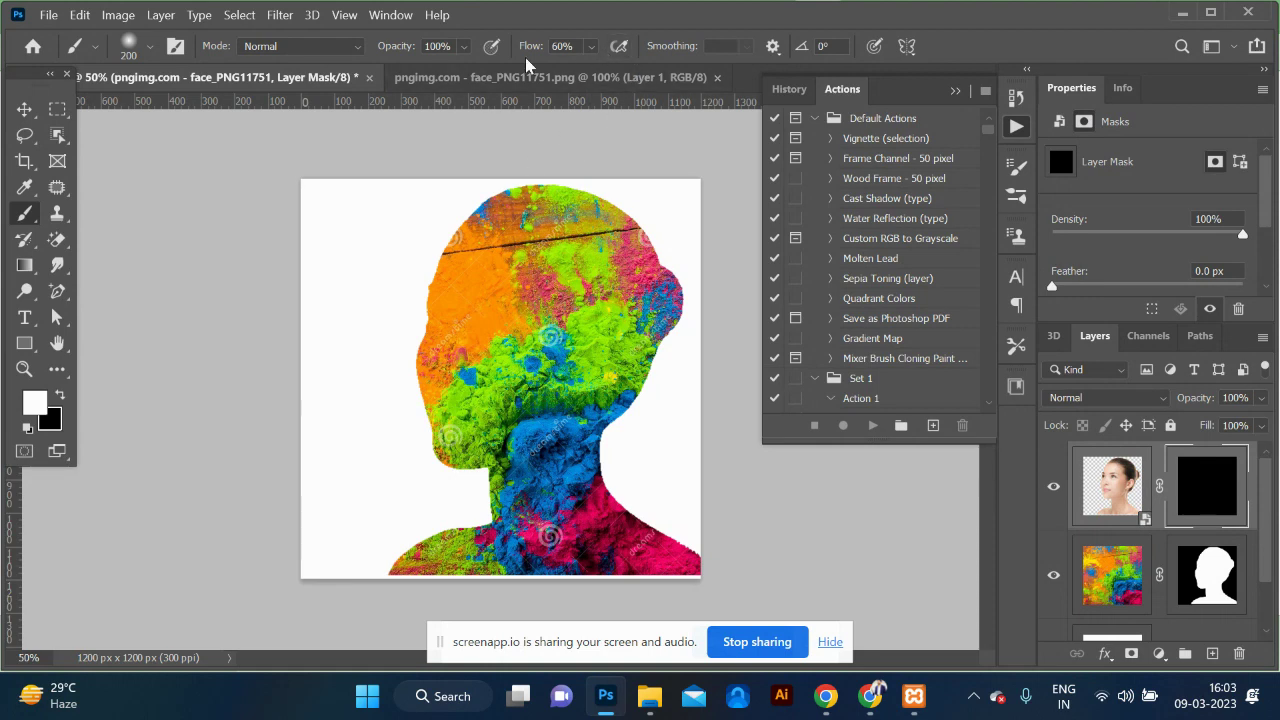
click(463, 47)
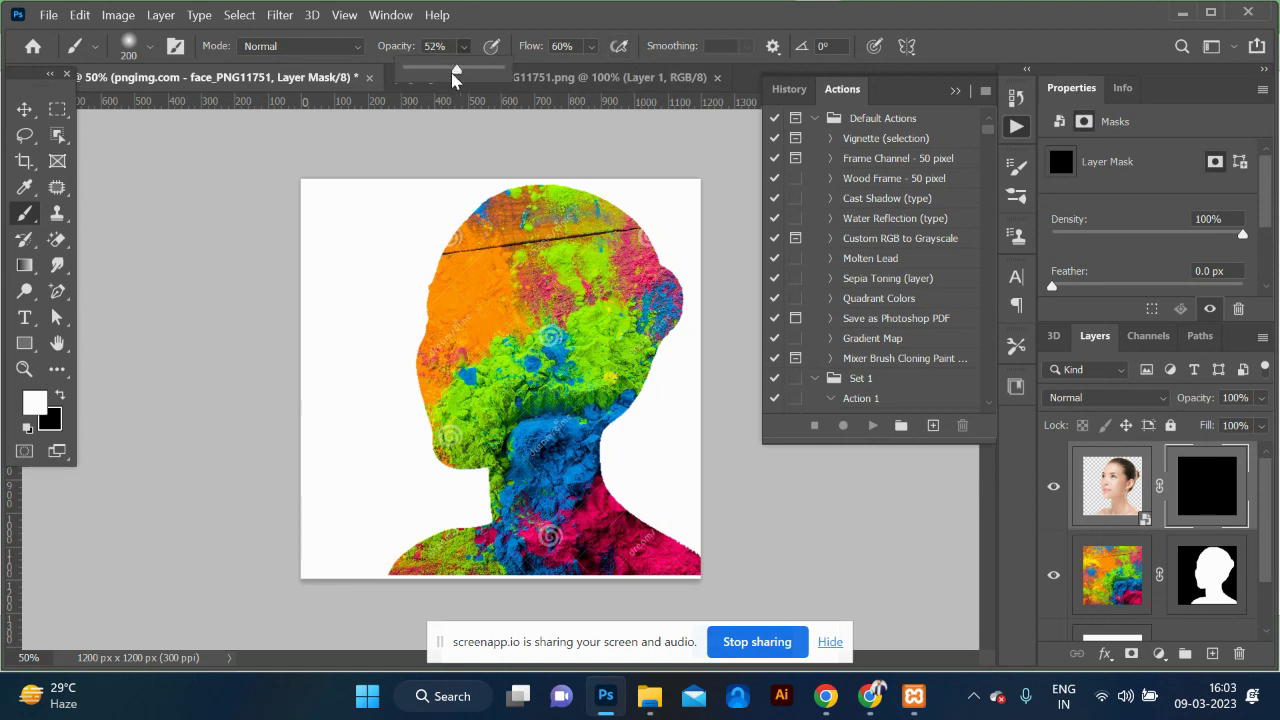
click(266, 181)
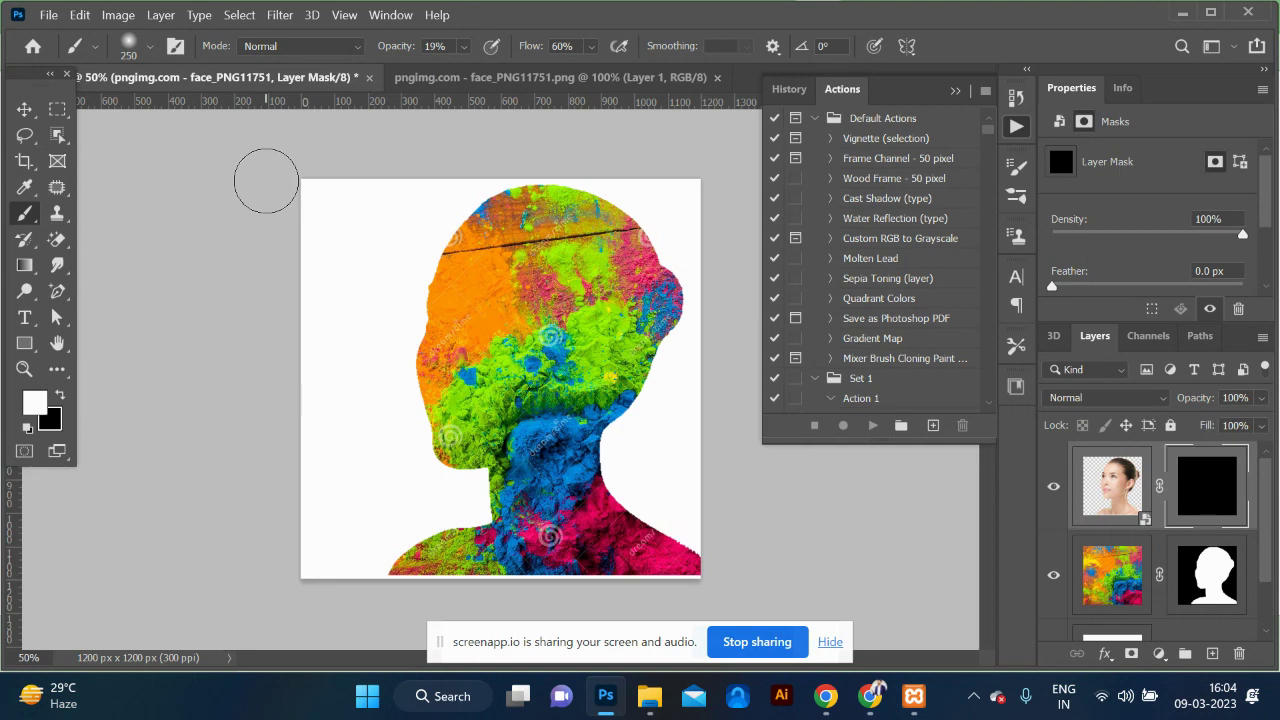
key(bracketright)
key(bracketright)
key(bracketright)
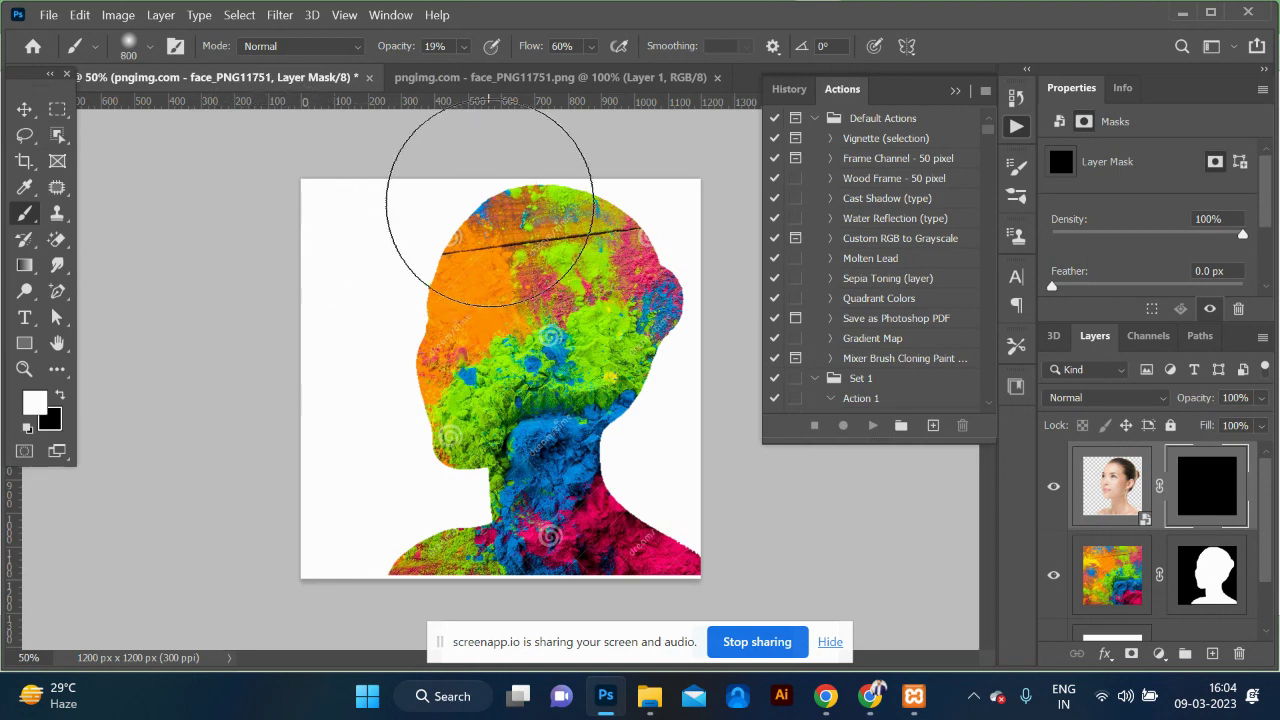
drag(371, 329, 371, 586)
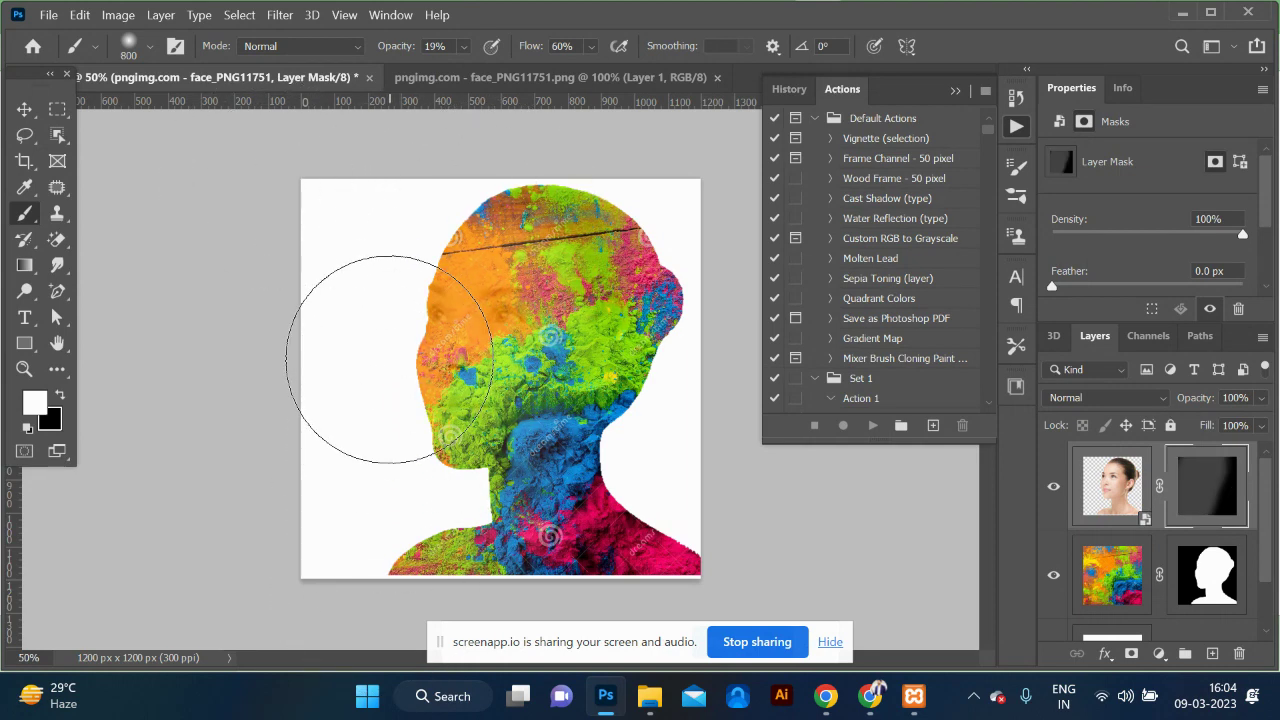
mouse_move(400, 371)
mouse_down()
mouse_move(400, 457)
mouse_move(451, 425)
mouse_up()
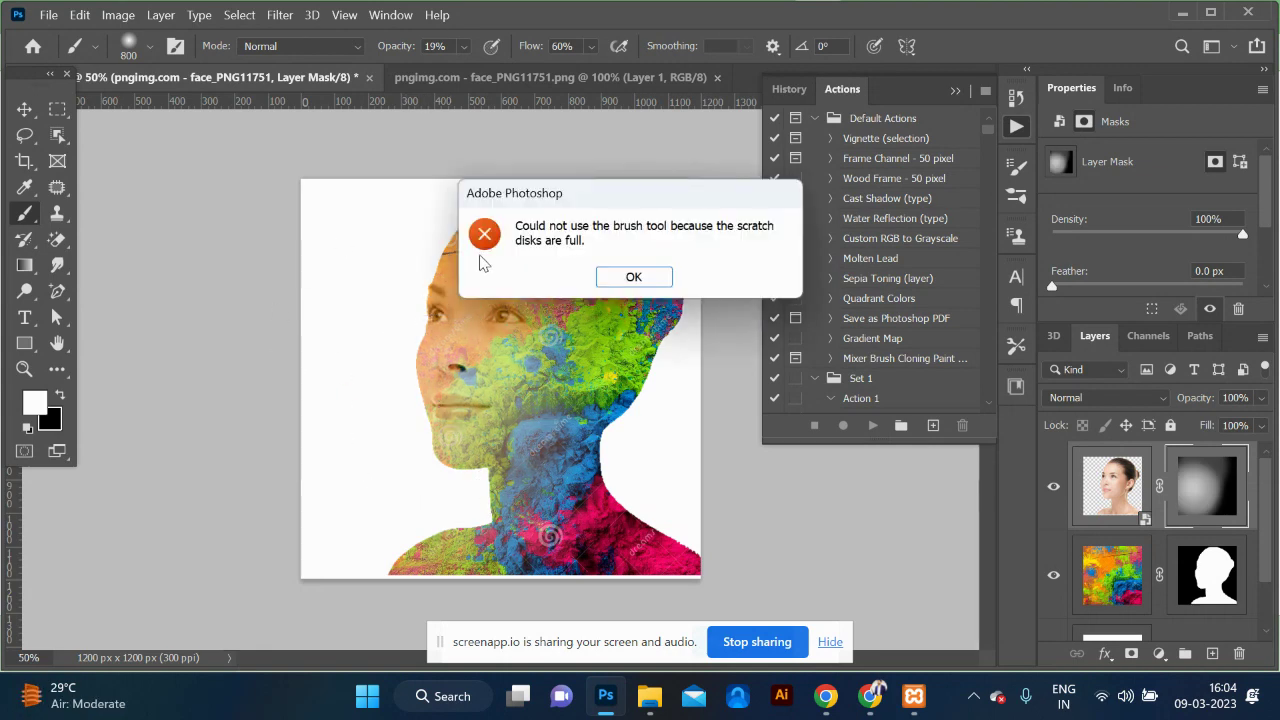
Step: Dismiss the scratch disk error and close Untitled-1 without saving
click(634, 277)
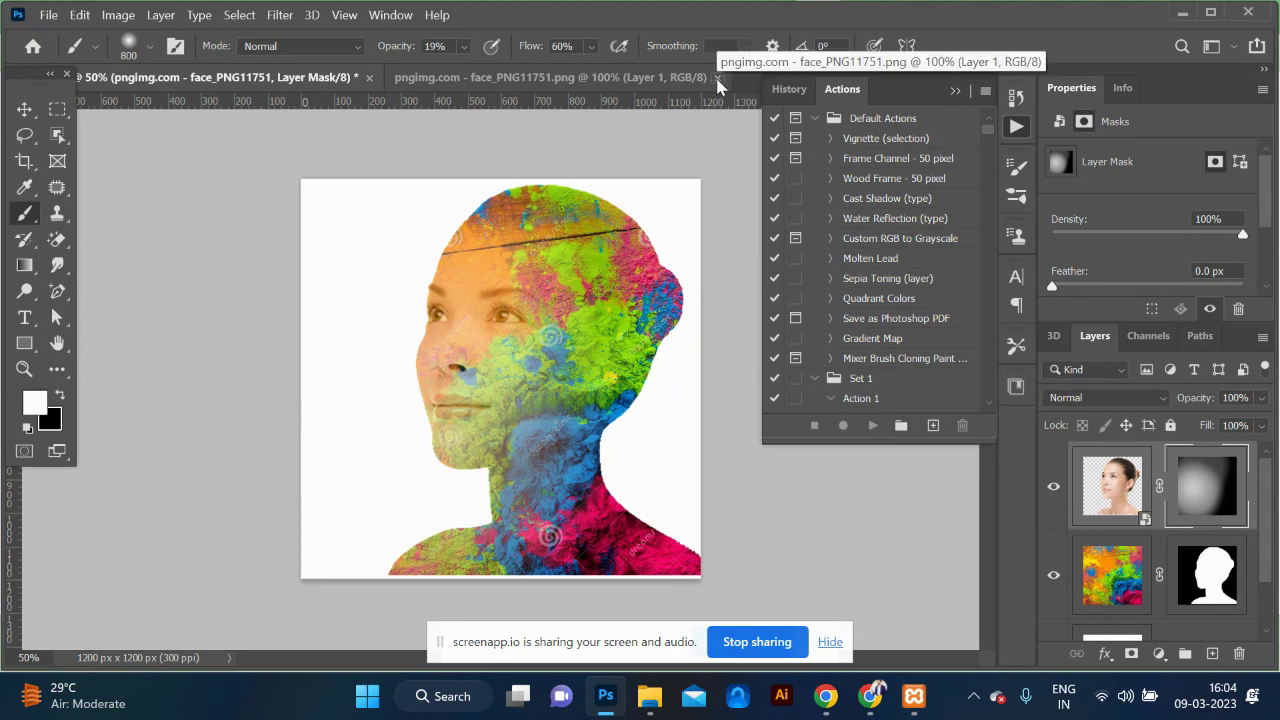
click(369, 77)
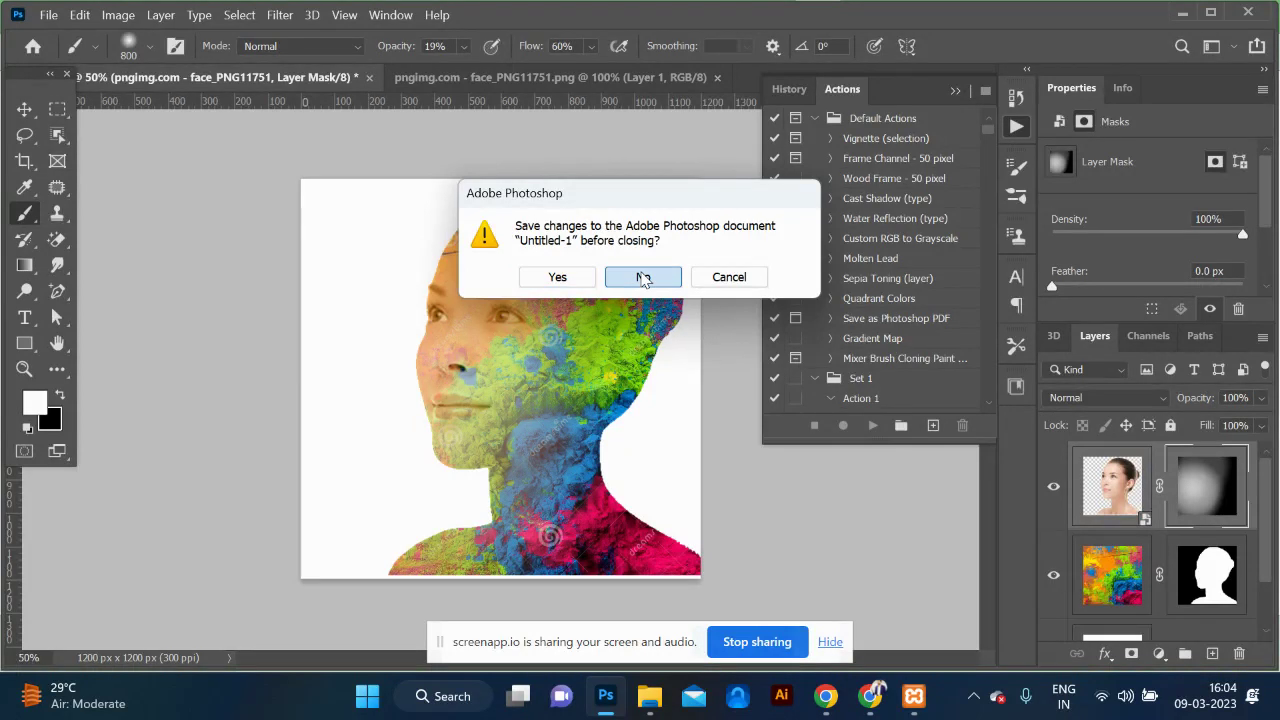
click(640, 276)
key(alt+Tab)
key(alt+Tab)
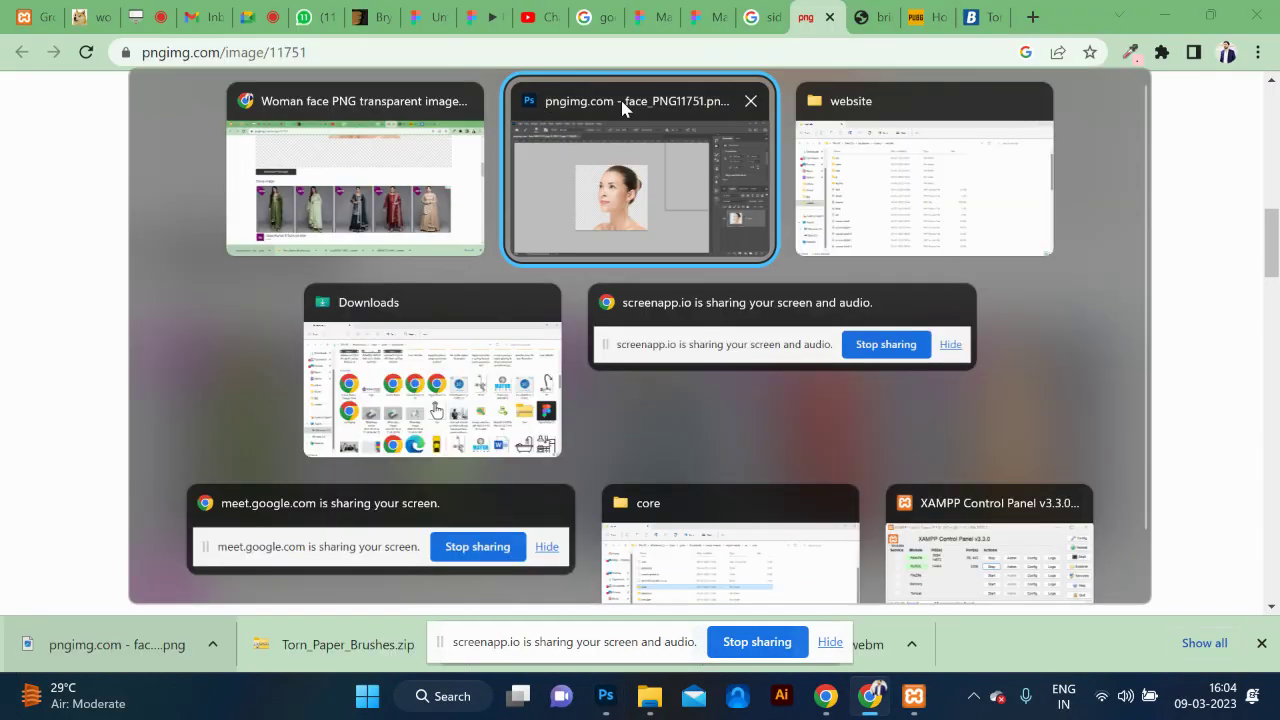
Step: Search Google for 'mario game' and show all web results instead of images
click(771, 14)
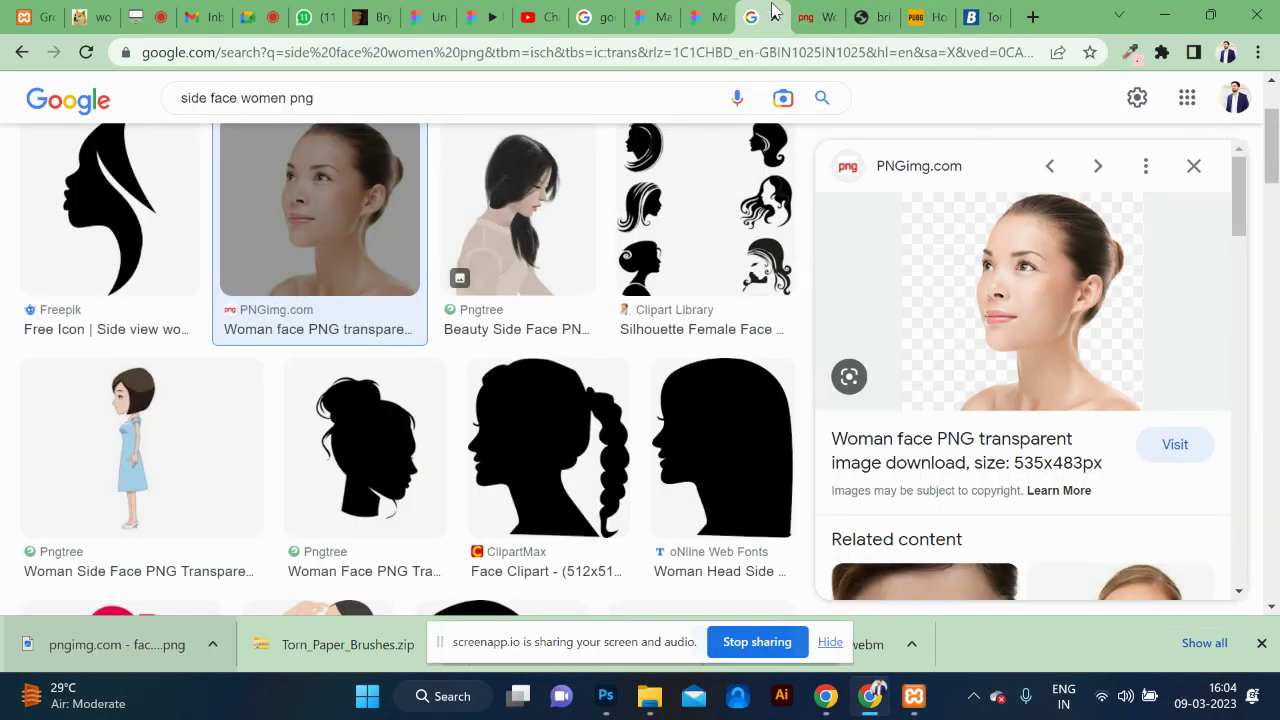
click(337, 101)
text(maro)
key(BackSpace)
text(g)
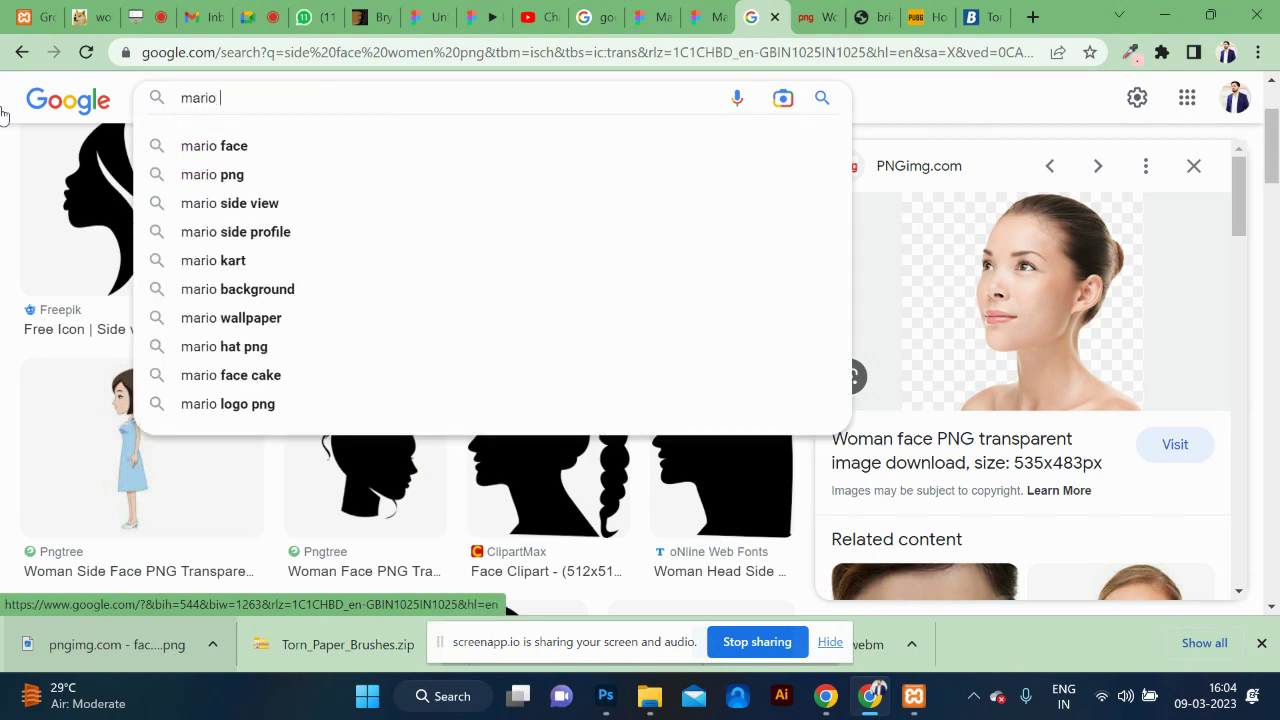
text(ame)
key(Return)
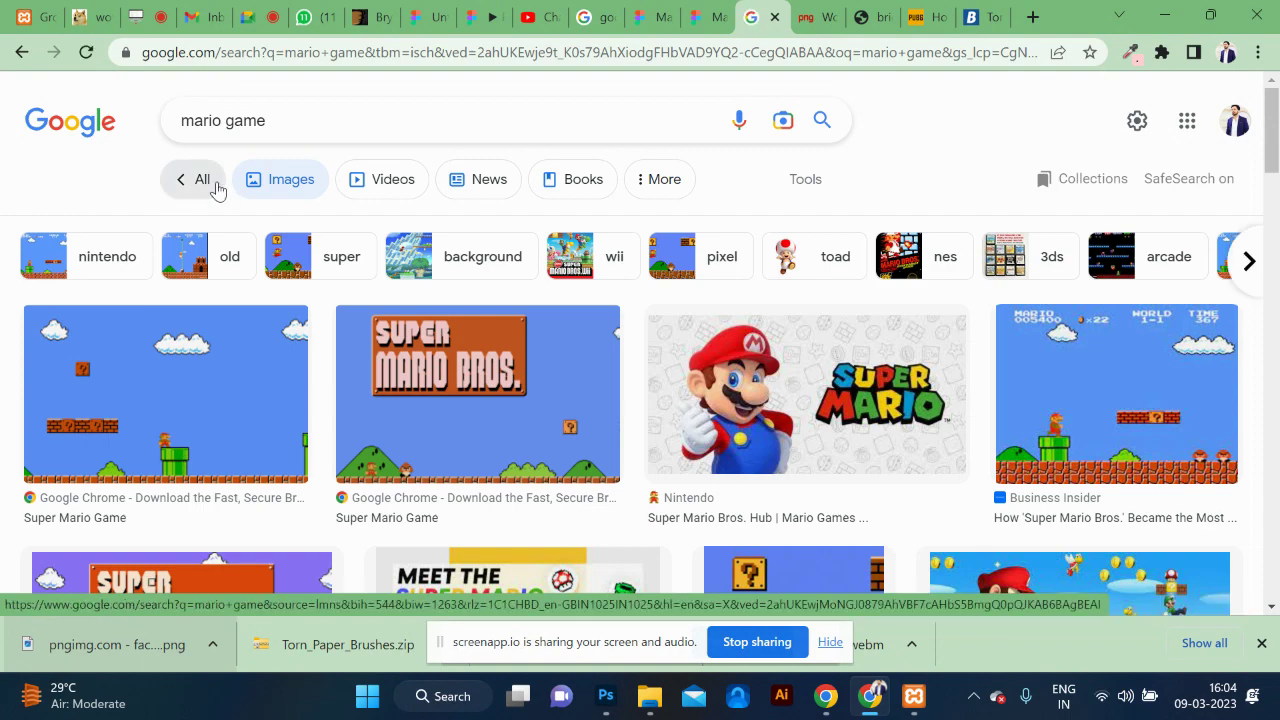
click(218, 190)
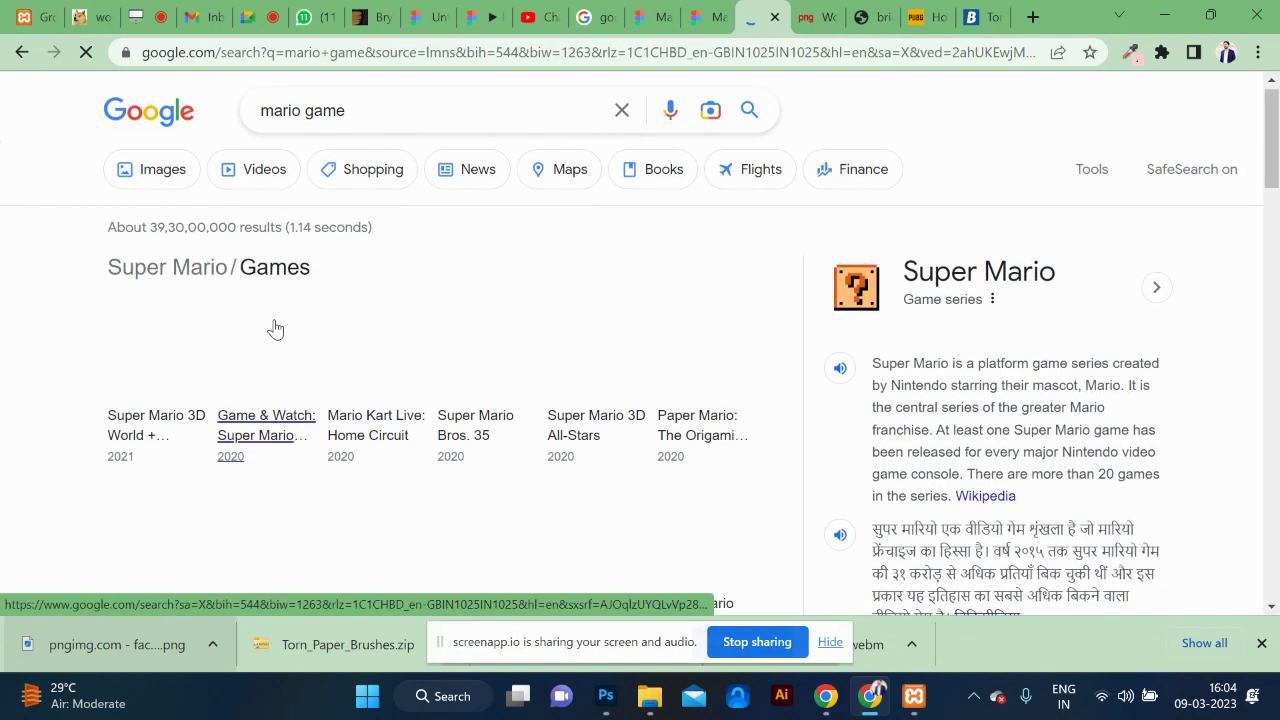
Step: Open the Super Mario Bros online game site and scroll through it
scroll(276, 327, down, 2)
scroll(276, 328, down, 2)
scroll(276, 328, down, 1)
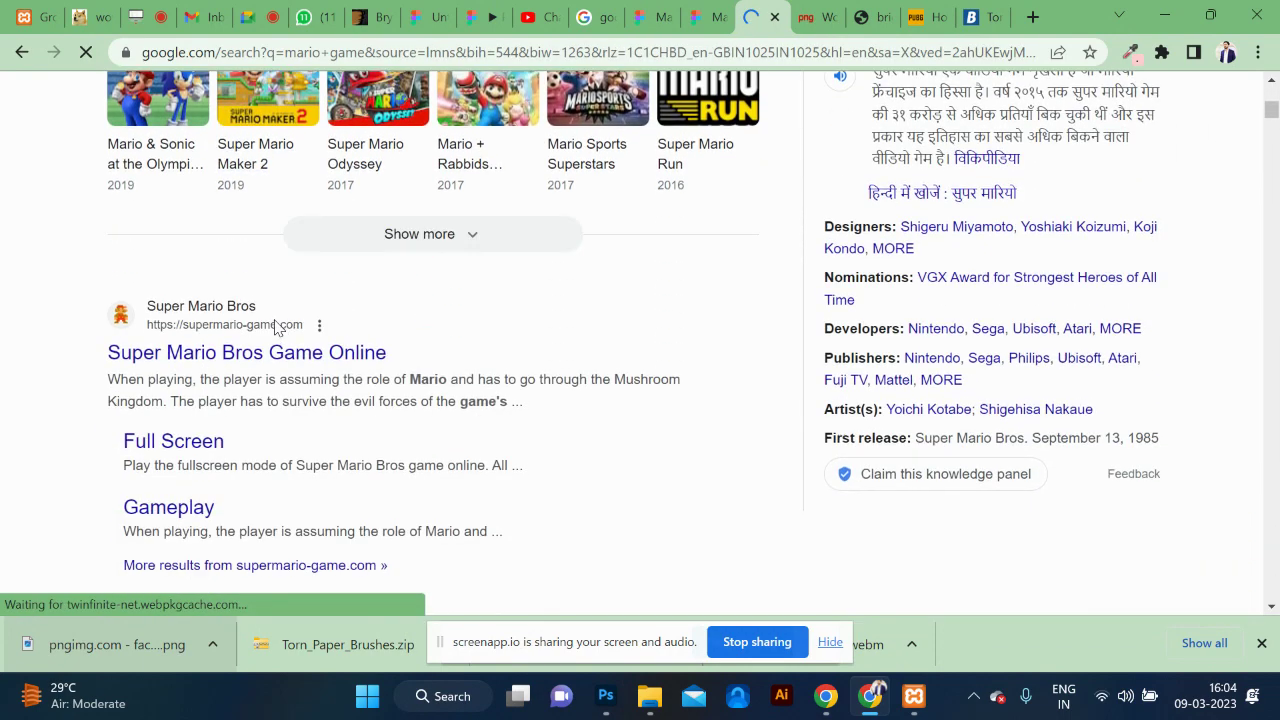
click(215, 350)
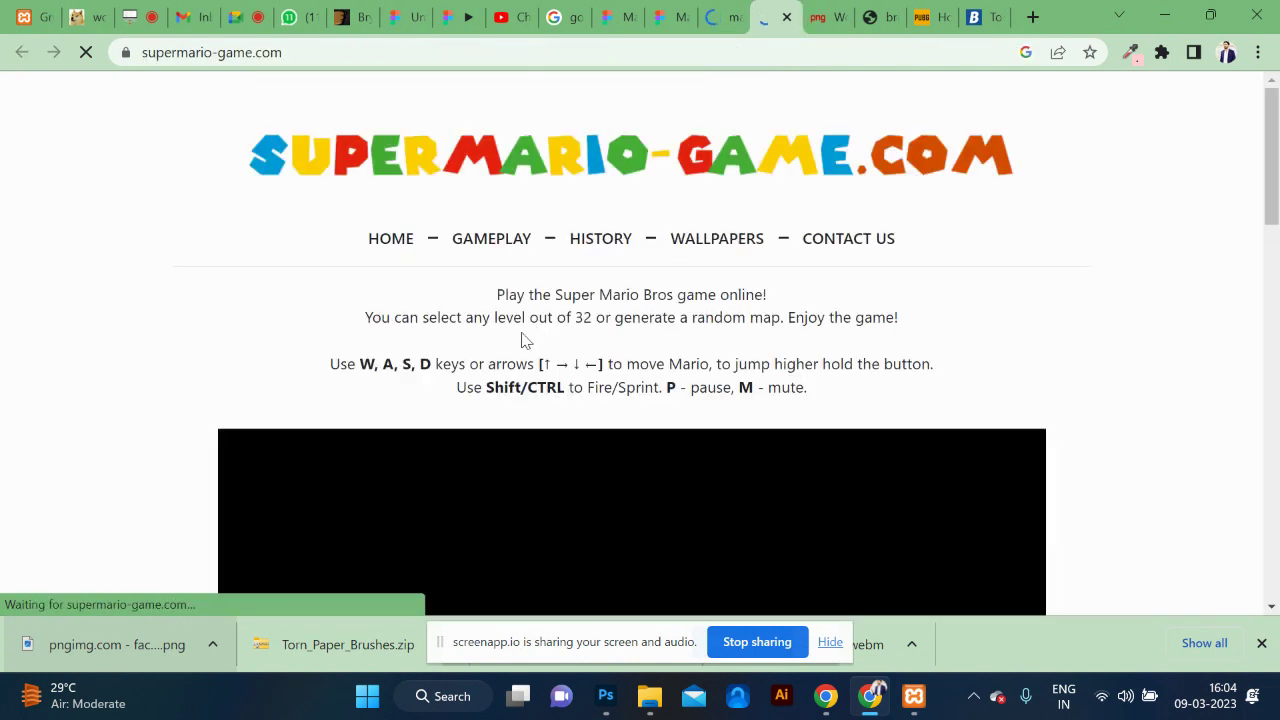
scroll(523, 337, down, 2)
scroll(521, 340, down, 9)
scroll(521, 340, down, 4)
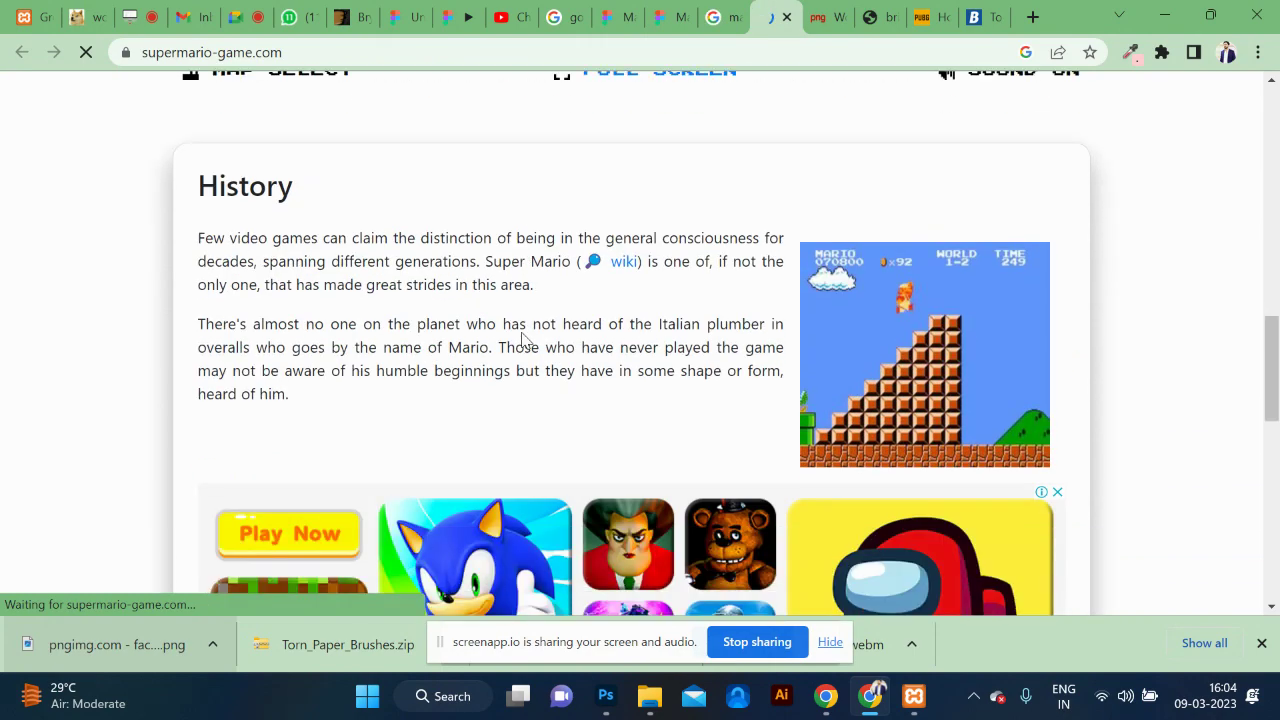
scroll(521, 340, up, 5)
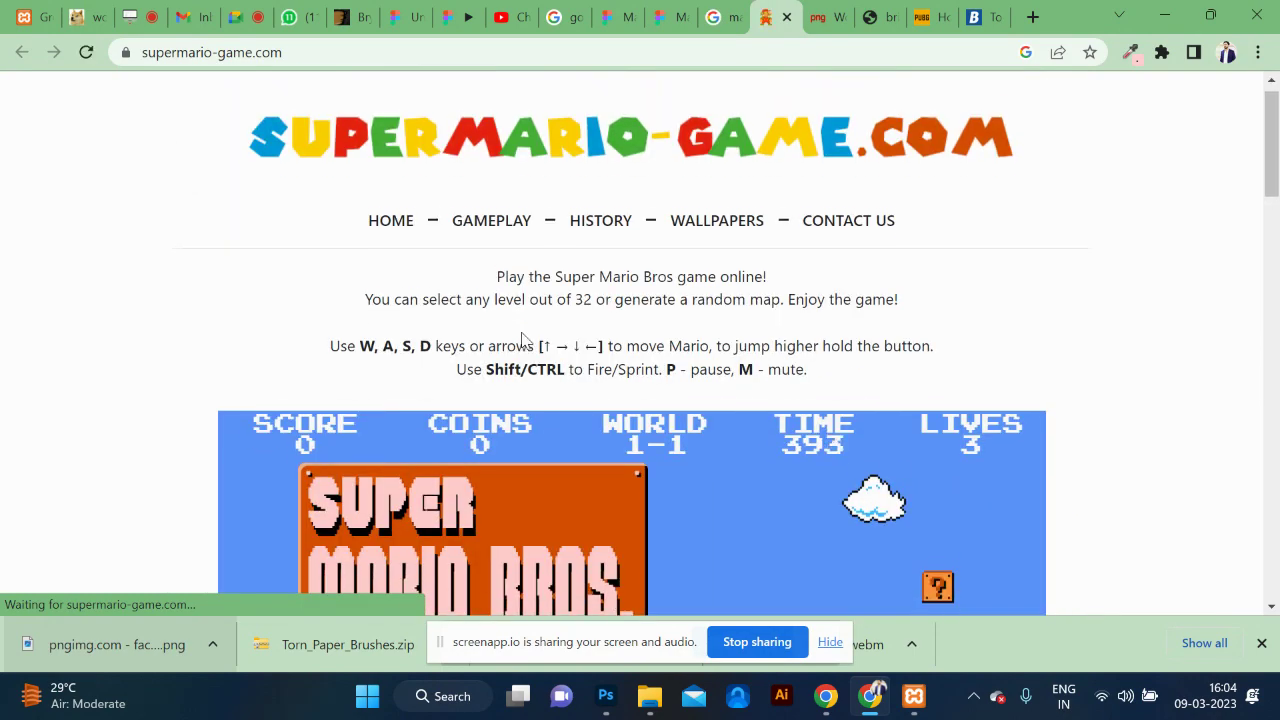
scroll(521, 340, down, 2)
scroll(521, 340, down, 2)
scroll(521, 340, down, 4)
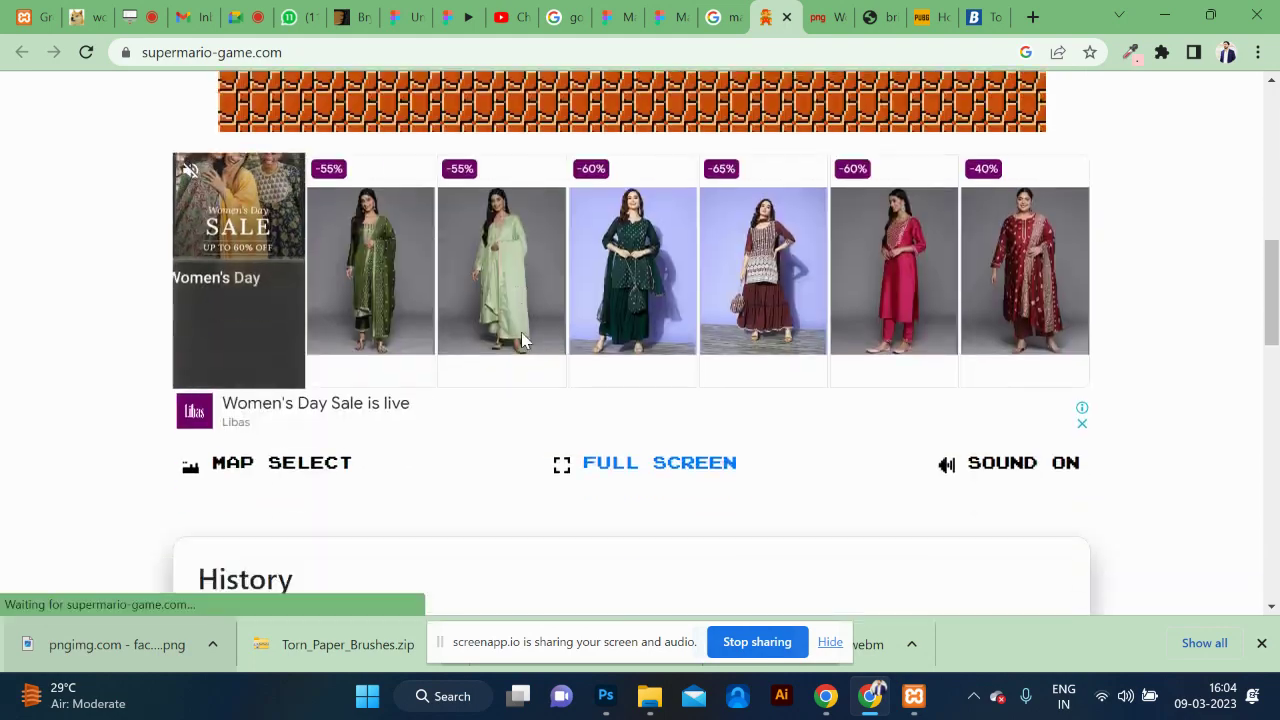
scroll(521, 340, down, 5)
scroll(521, 340, down, 3)
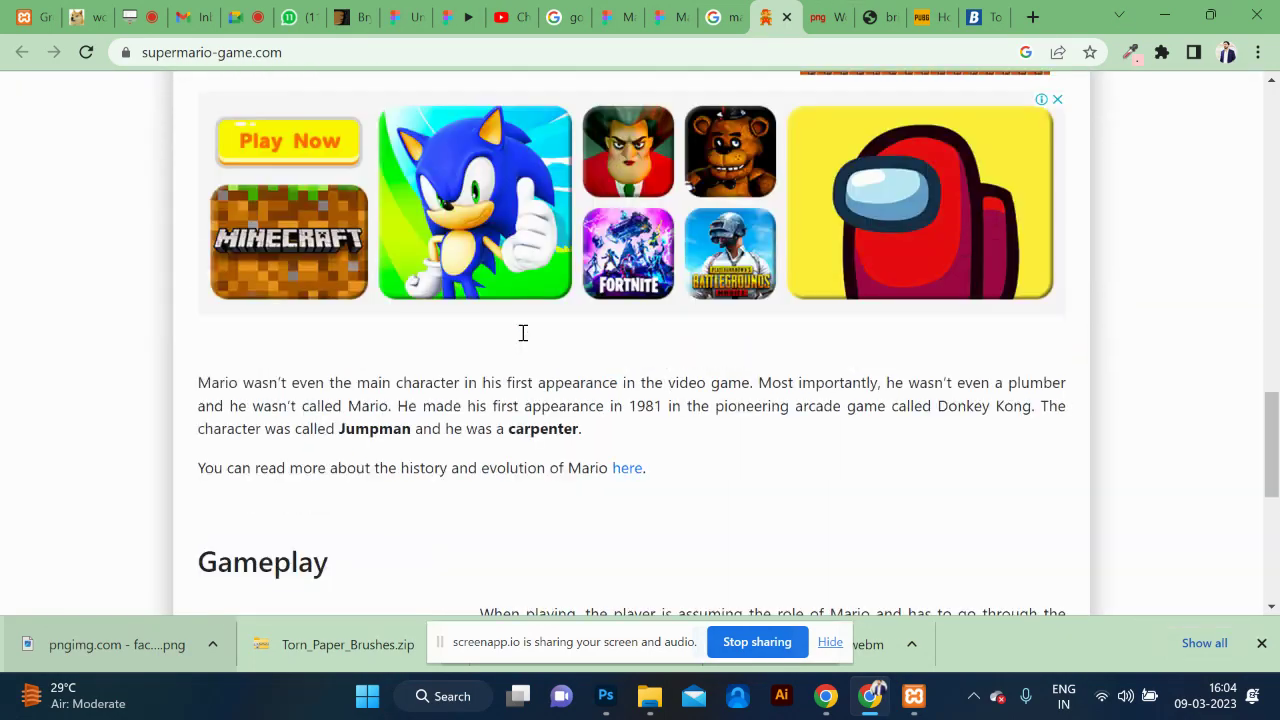
scroll(521, 340, up, 5)
scroll(521, 340, up, 5)
scroll(521, 340, up, 5)
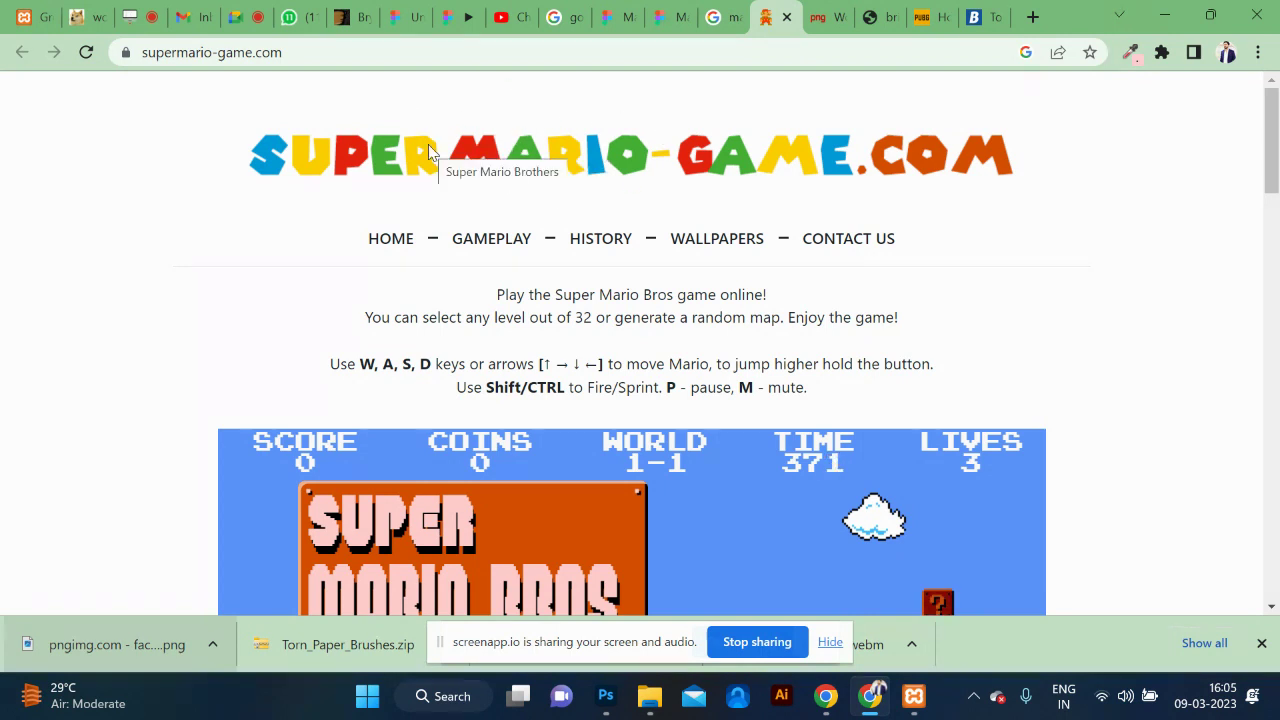
Step: Search Google for 'taken 3' and browse the results
click(343, 52)
text(tak)
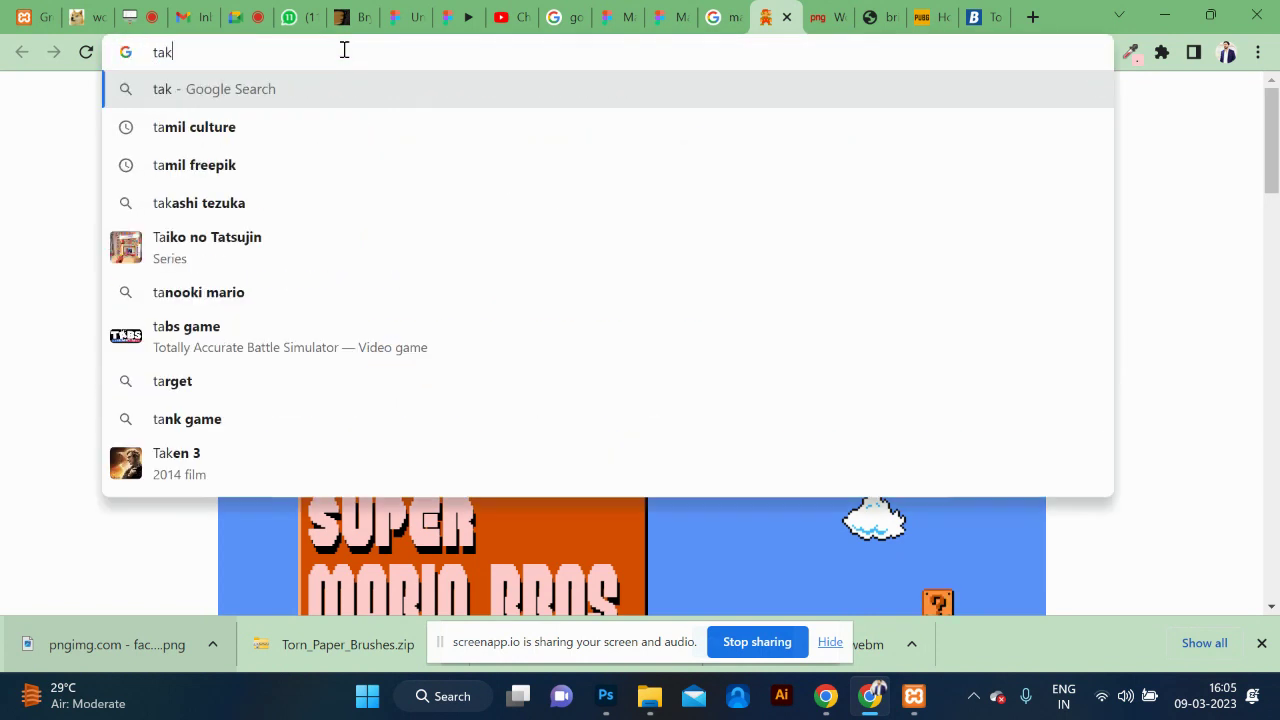
text(e)
key(Down)
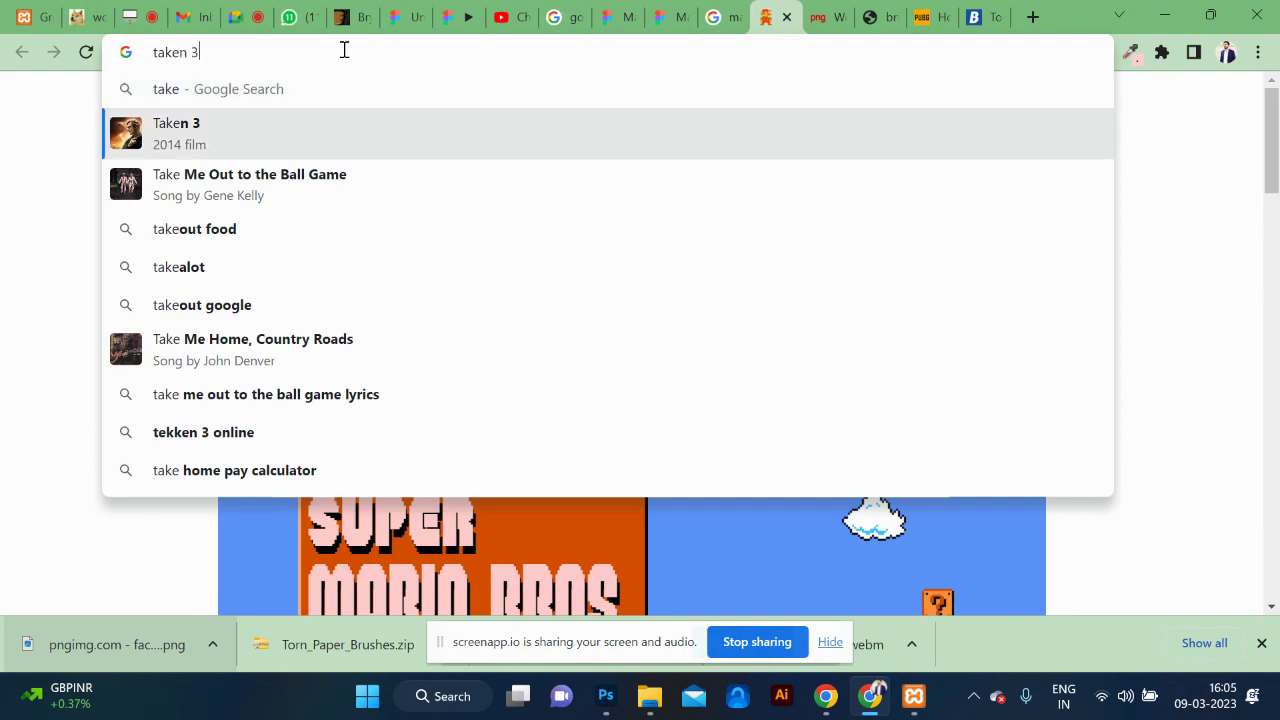
key(Return)
scroll(390, 335, down, 1)
scroll(393, 335, down, 3)
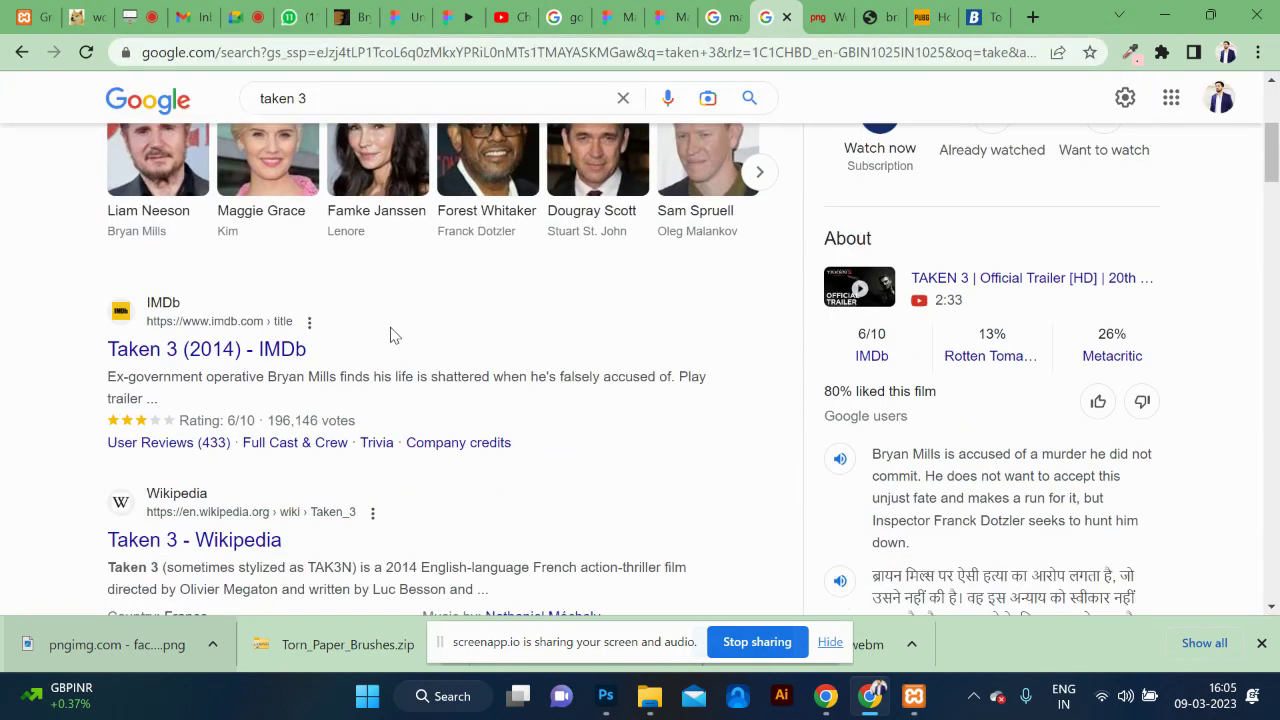
click(300, 495)
scroll(300, 495, down, 2)
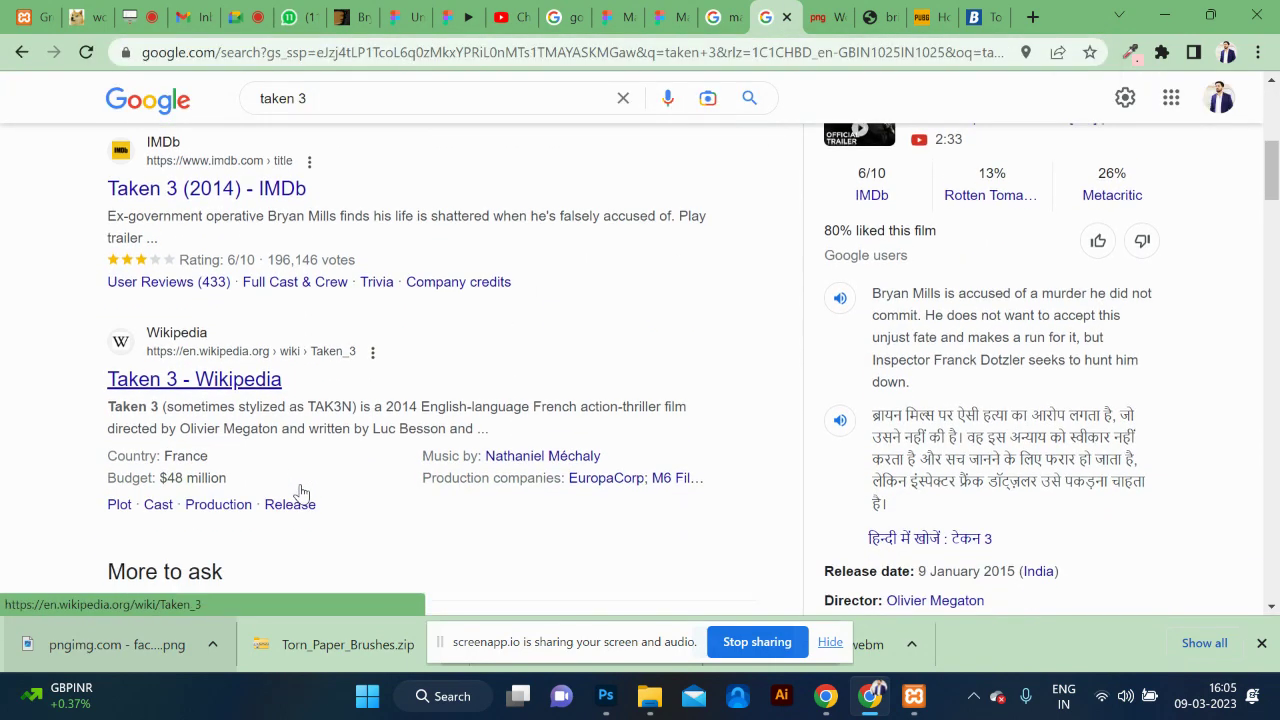
scroll(298, 490, down, 1)
scroll(296, 489, down, 2)
scroll(296, 489, down, 1)
scroll(296, 489, down, 1)
scroll(296, 489, down, 2)
scroll(297, 487, down, 2)
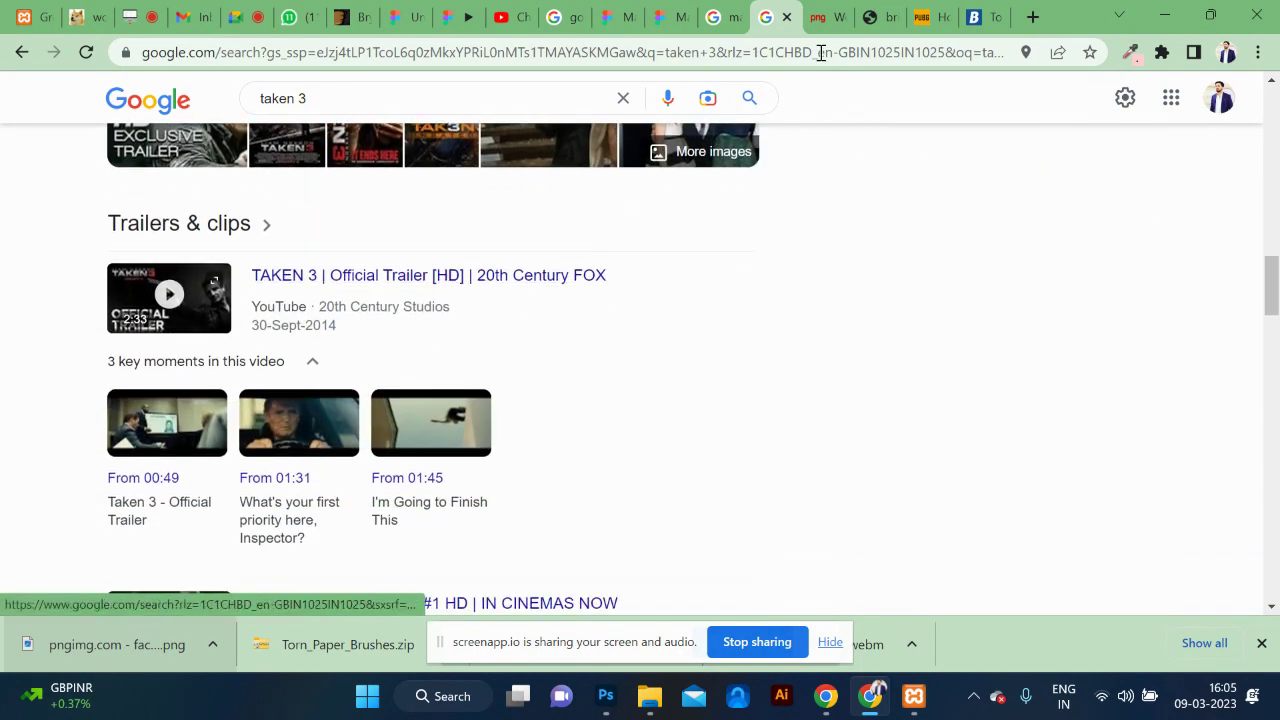
click(678, 17)
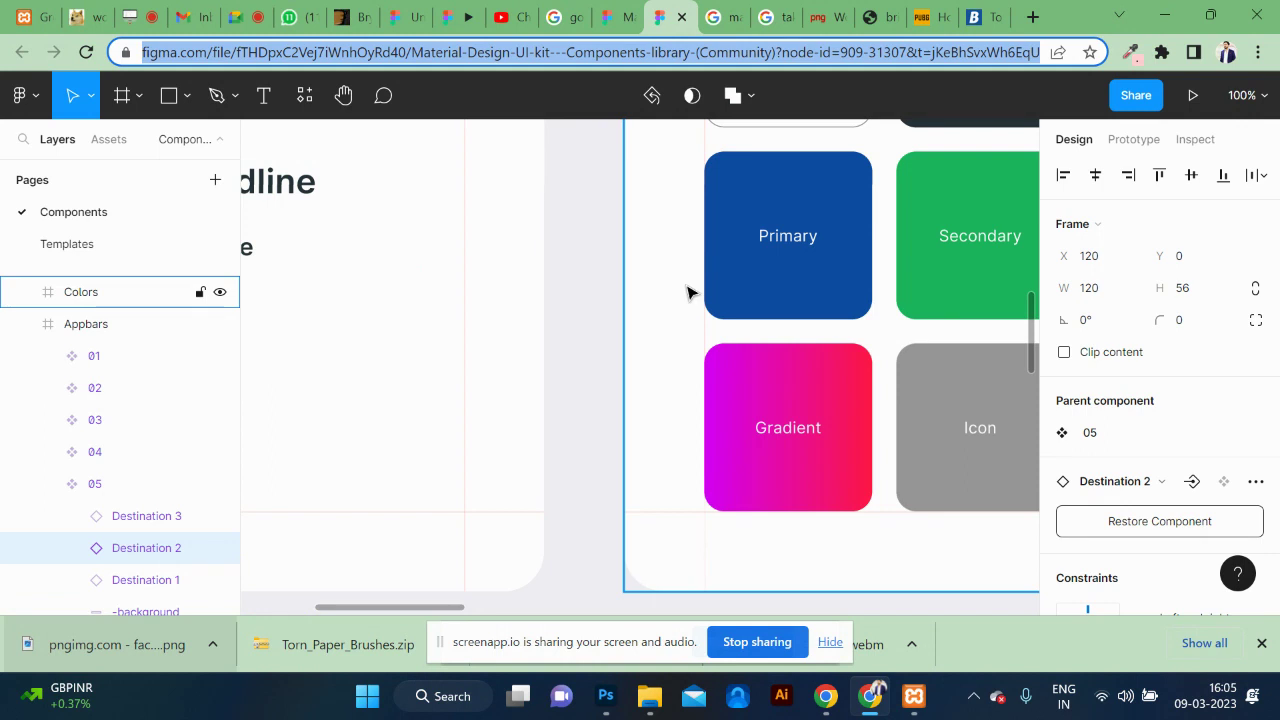
Step: Pan the UI kit canvas from the Colors tiles to Application bars, then return to the 'mario game' results
scroll(689, 289, right, 2)
scroll(751, 366, up, 3)
scroll(751, 366, right, 1)
scroll(733, 364, left, 2)
scroll(733, 364, right, 1)
scroll(733, 364, up, 1)
scroll(733, 364, right, 2)
scroll(733, 364, up, 2)
scroll(733, 364, right, 3)
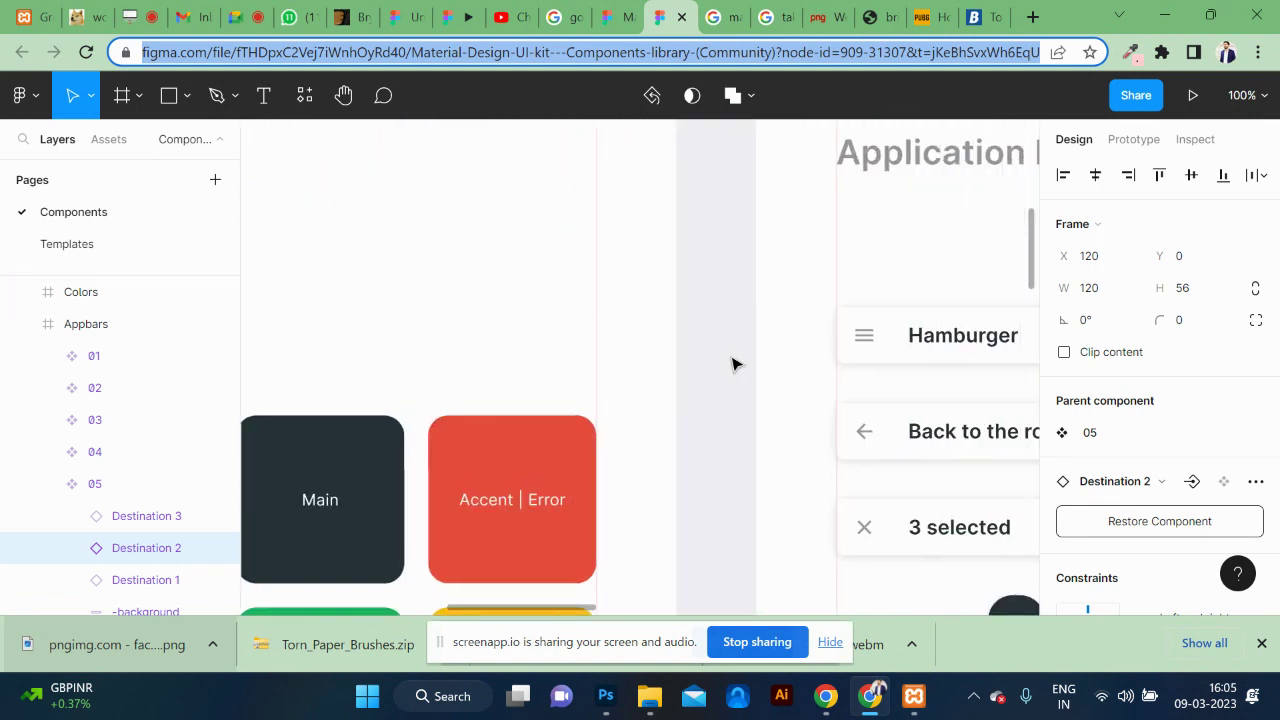
scroll(733, 364, right, 3)
scroll(733, 364, up, 1)
scroll(733, 364, down, 2)
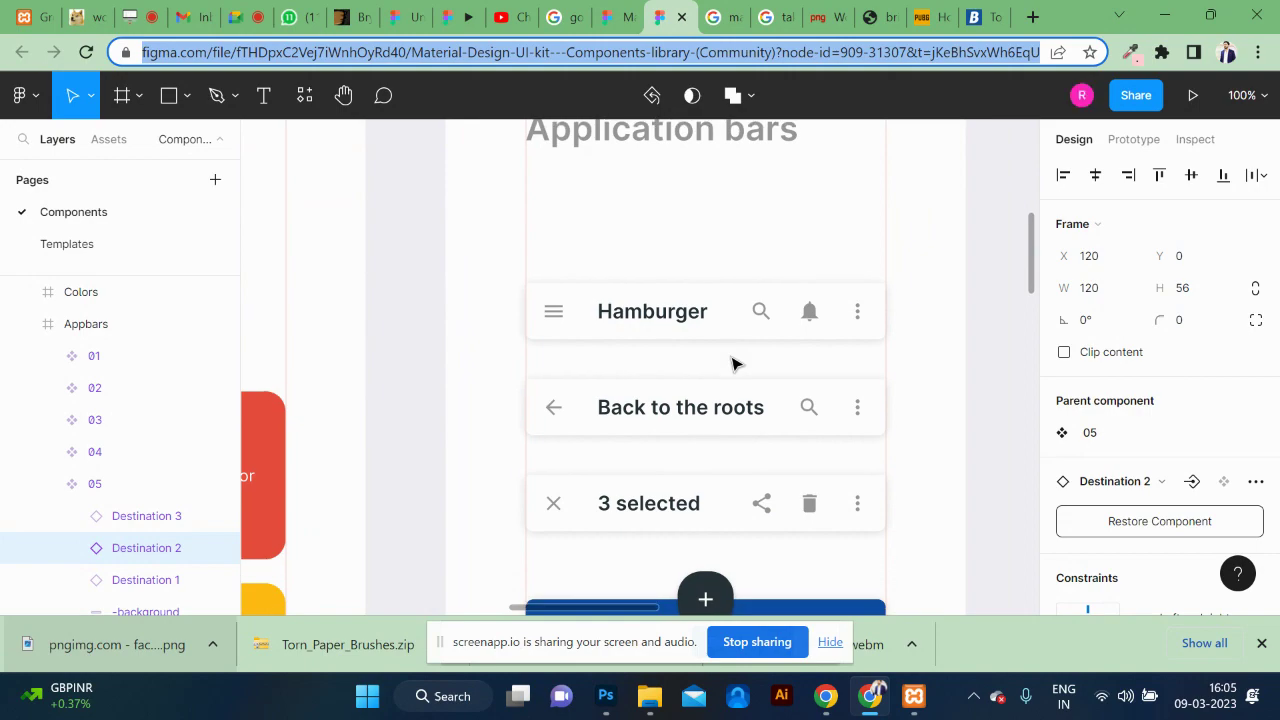
scroll(733, 364, up, 2)
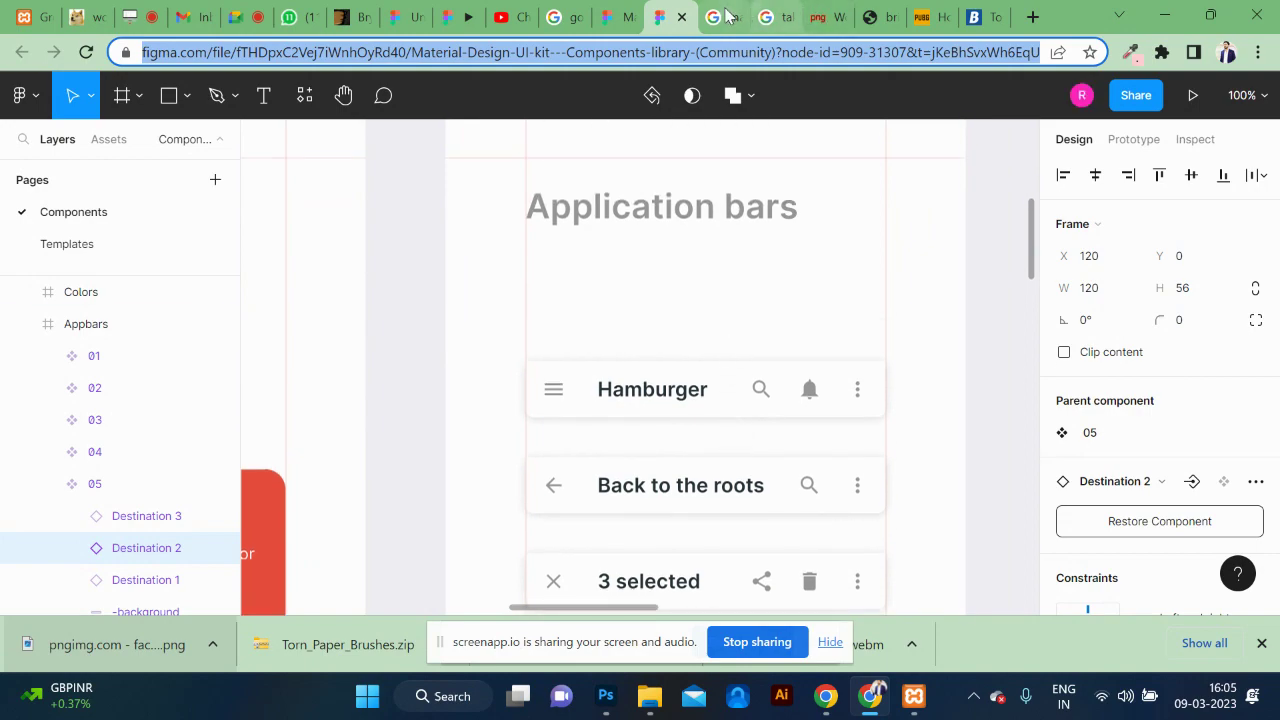
click(730, 16)
scroll(455, 187, up, 5)
Step: Search 'website google material components' and open the Material Design 3 components page
click(369, 120)
key(ctrl+a)
text(websit)
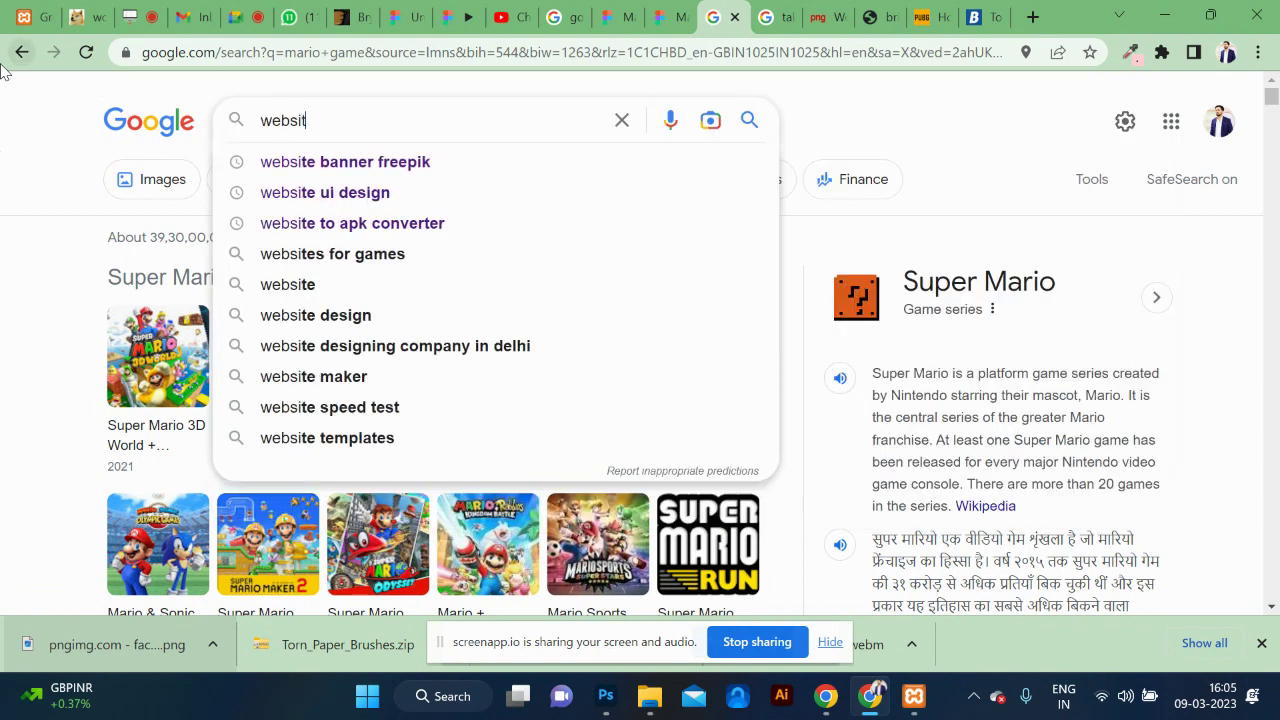
text(e google materia)
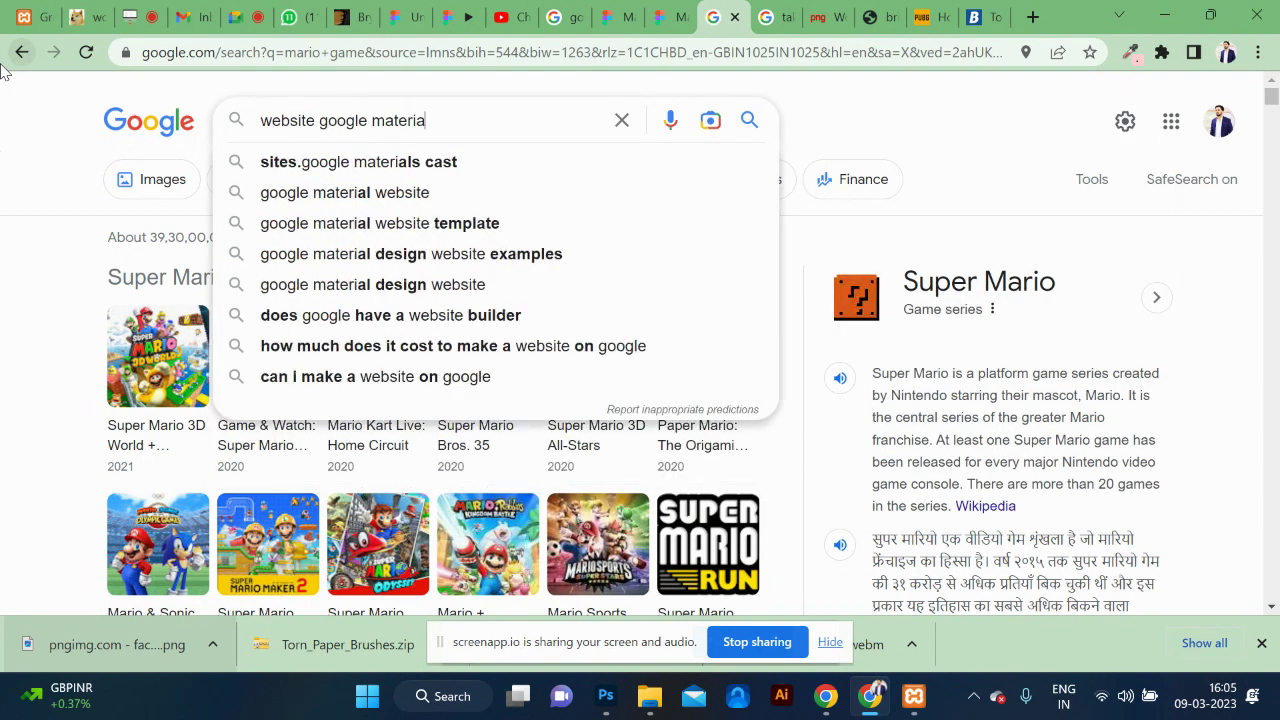
text(l components)
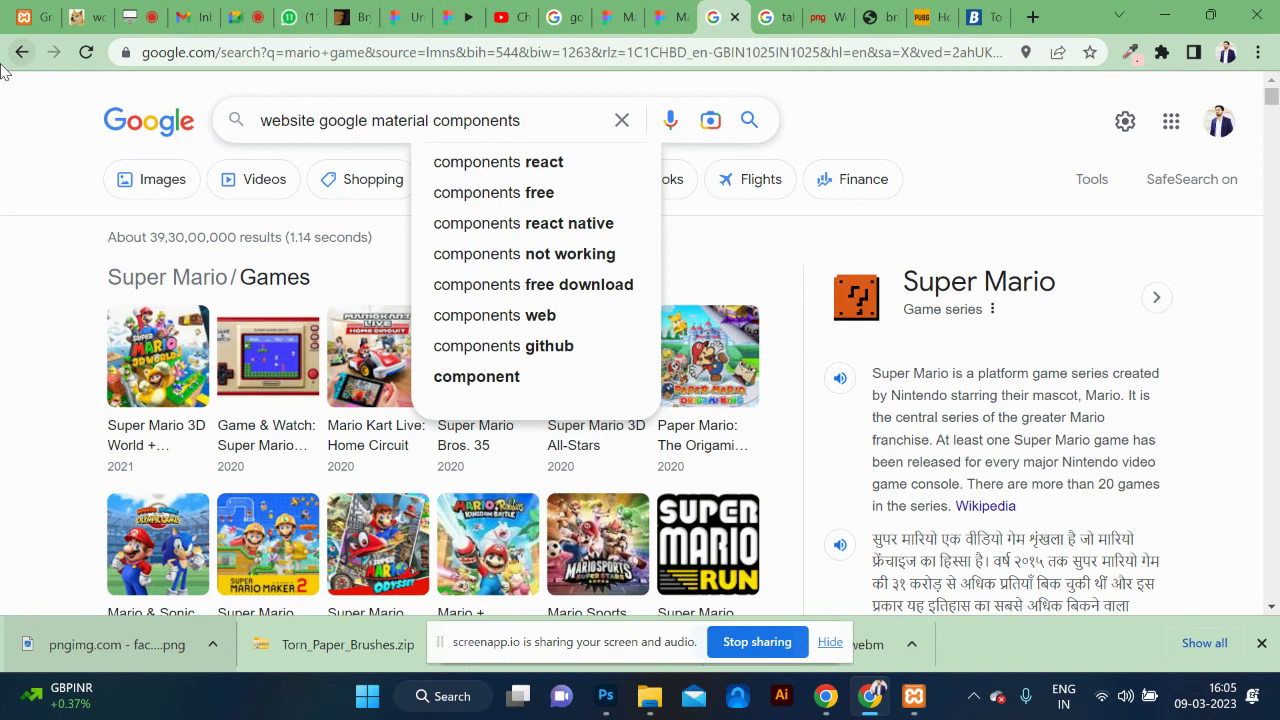
key(Return)
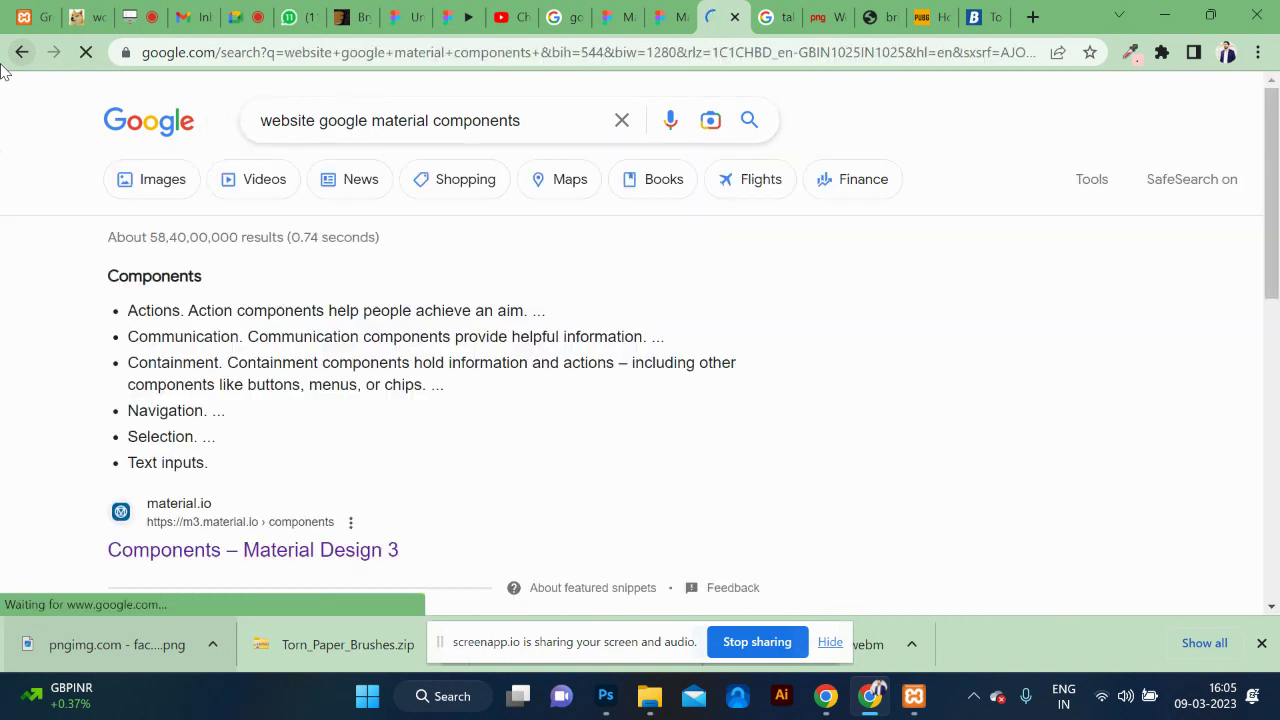
scroll(200, 380, down, 3)
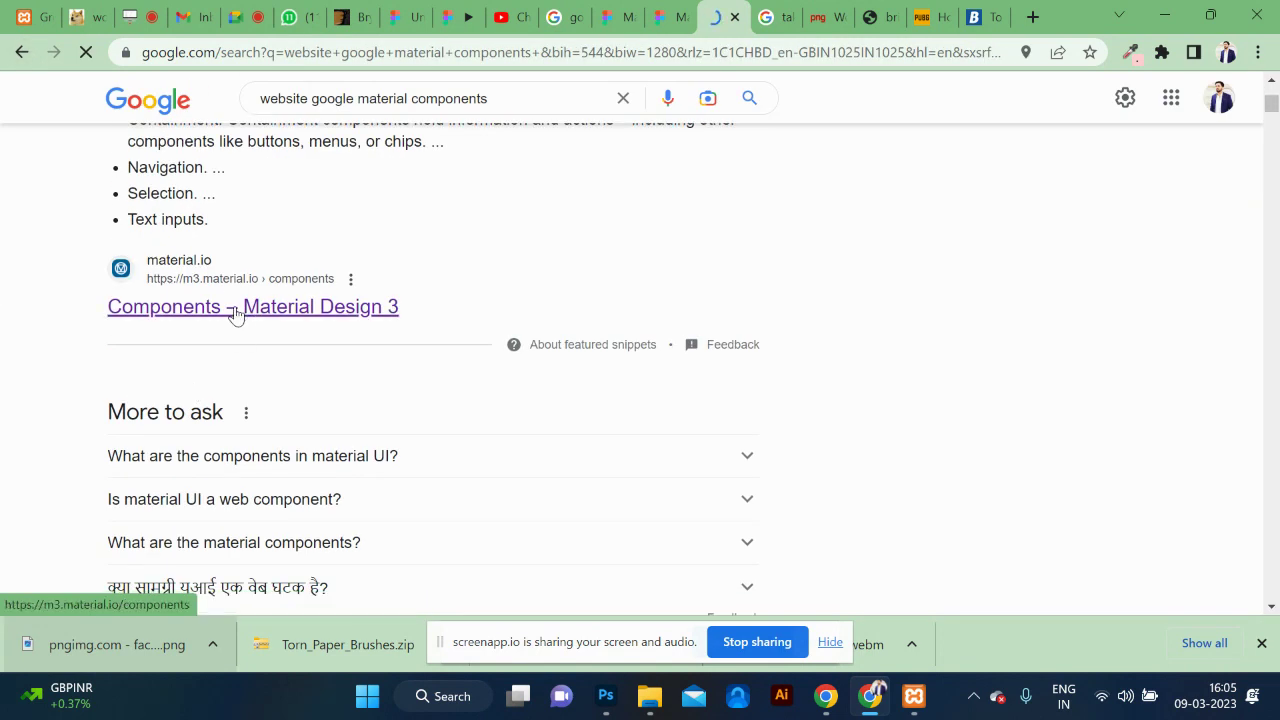
middle_click(235, 314)
click(730, 16)
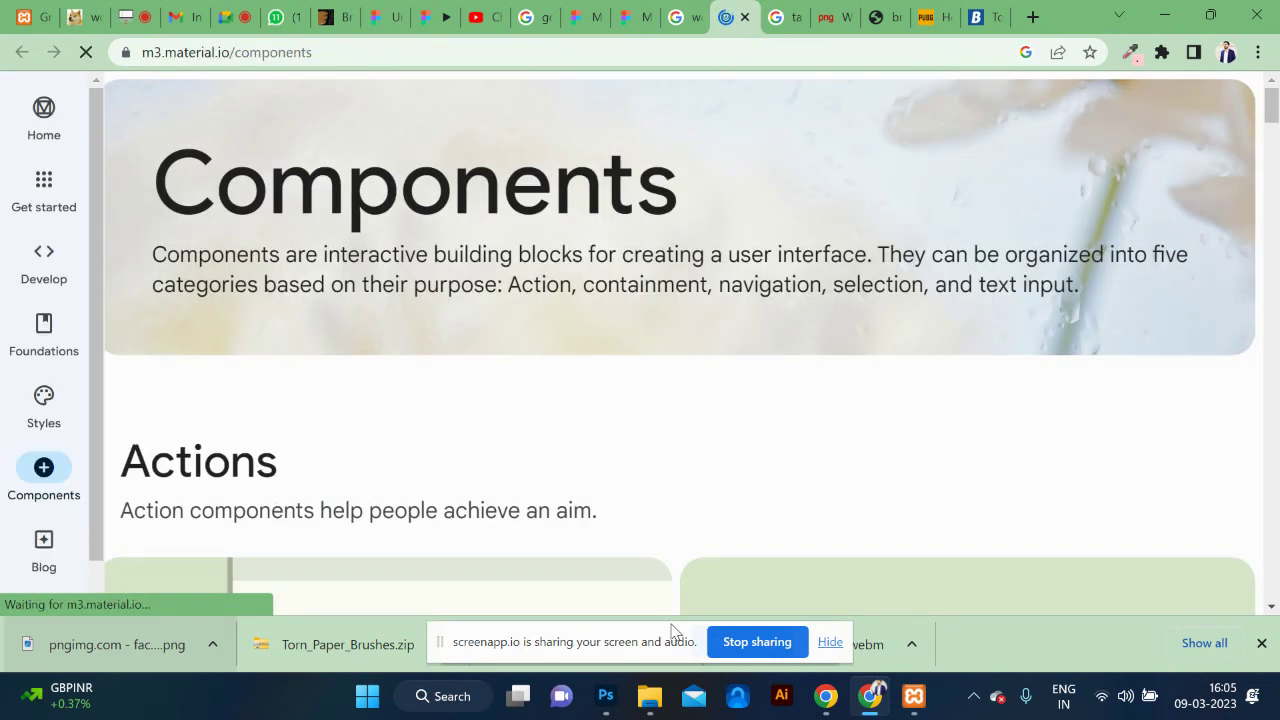
Step: Scroll through the Material Design 3 components page
scroll(678, 479, down, 5)
scroll(678, 479, down, 1)
scroll(678, 479, down, 3)
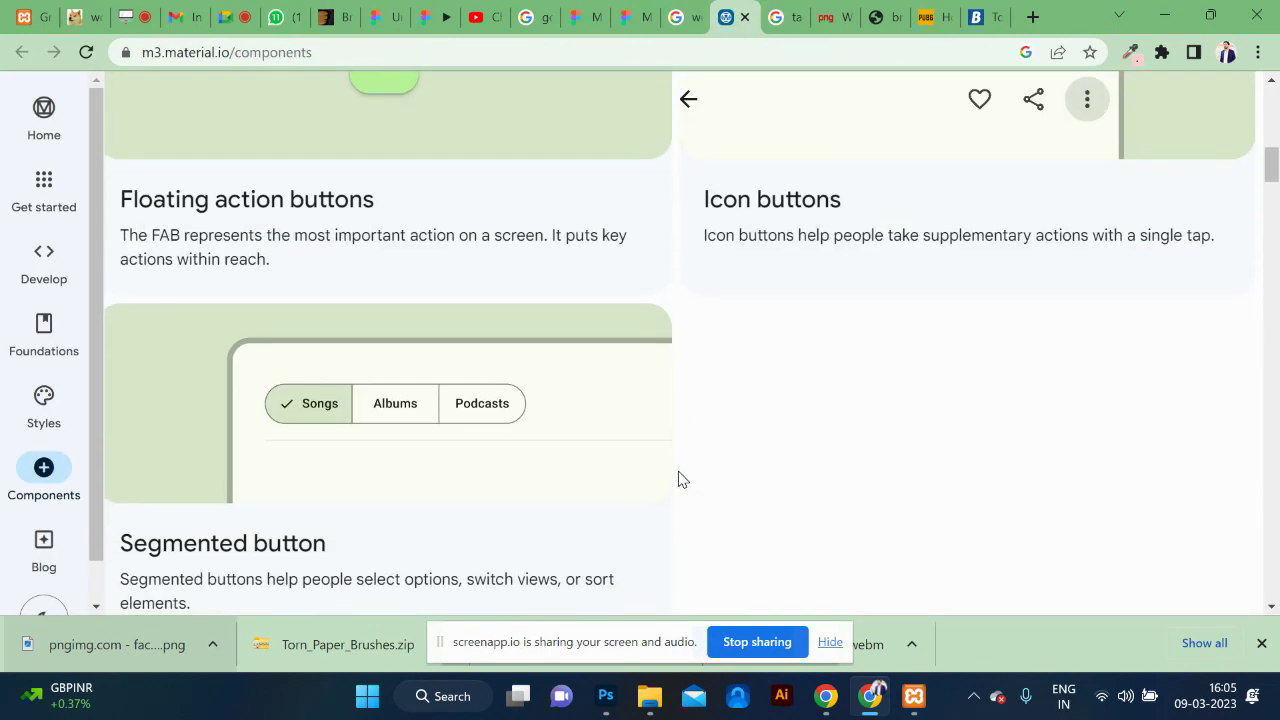
scroll(678, 479, down, 5)
scroll(678, 479, down, 4)
scroll(677, 477, down, 5)
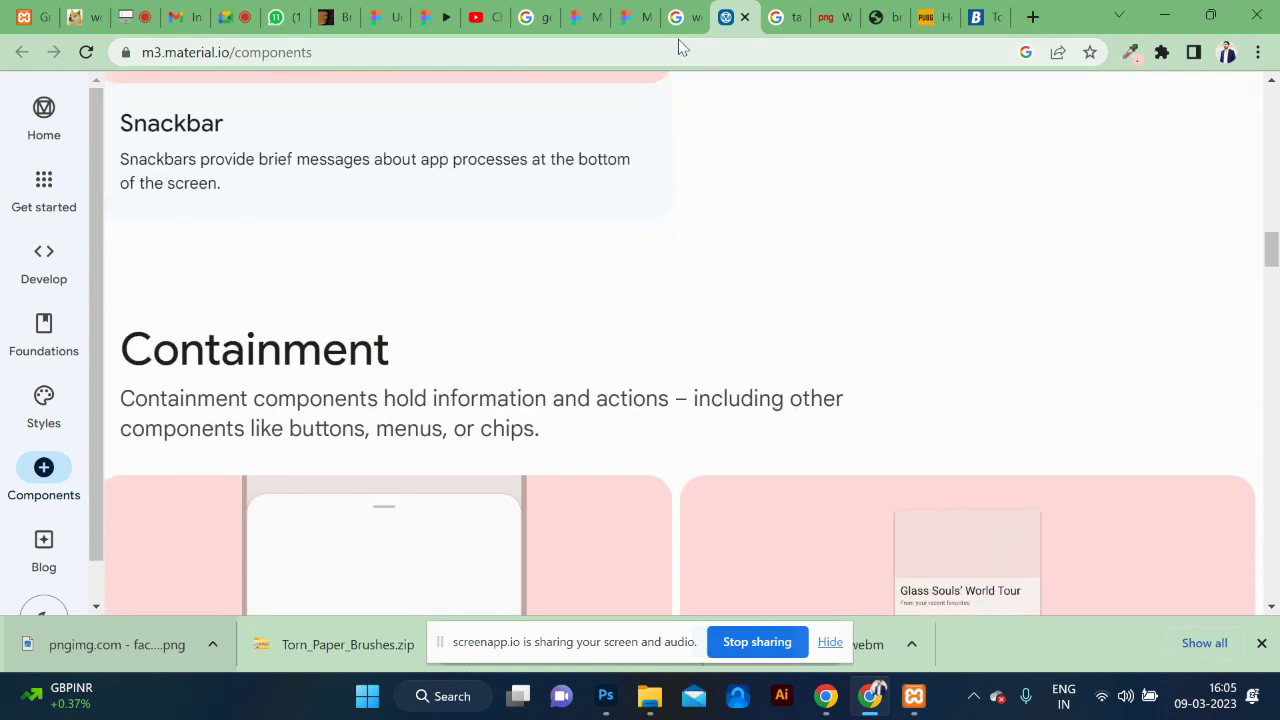
Step: Add 'figma' to the search and open the Material Design UI kit community page
click(678, 24)
text(igma)
key(Return)
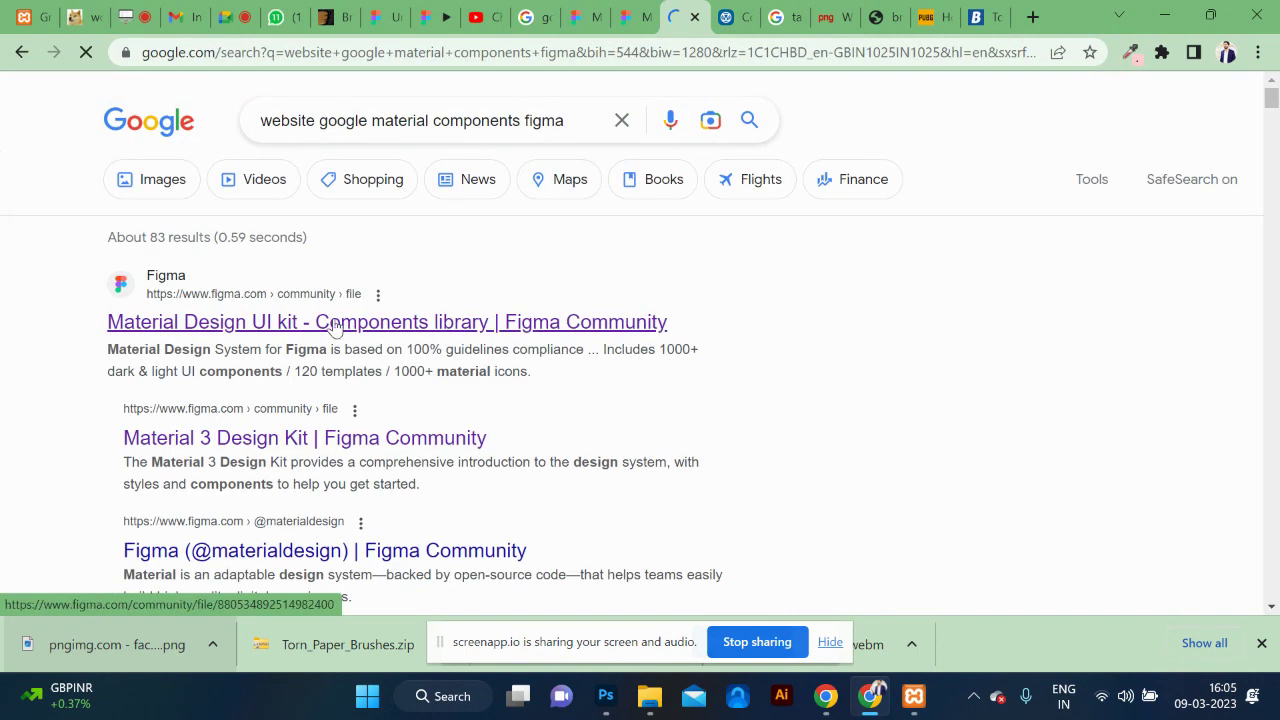
middle_click(340, 322)
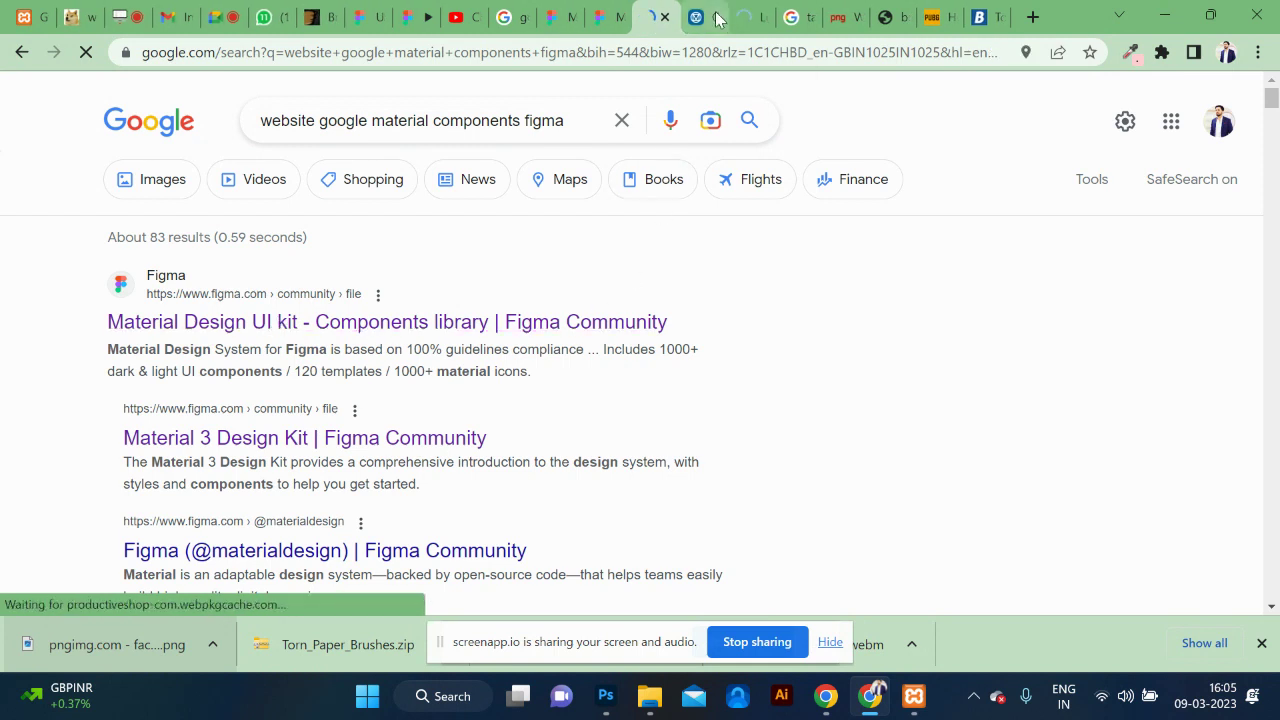
click(748, 17)
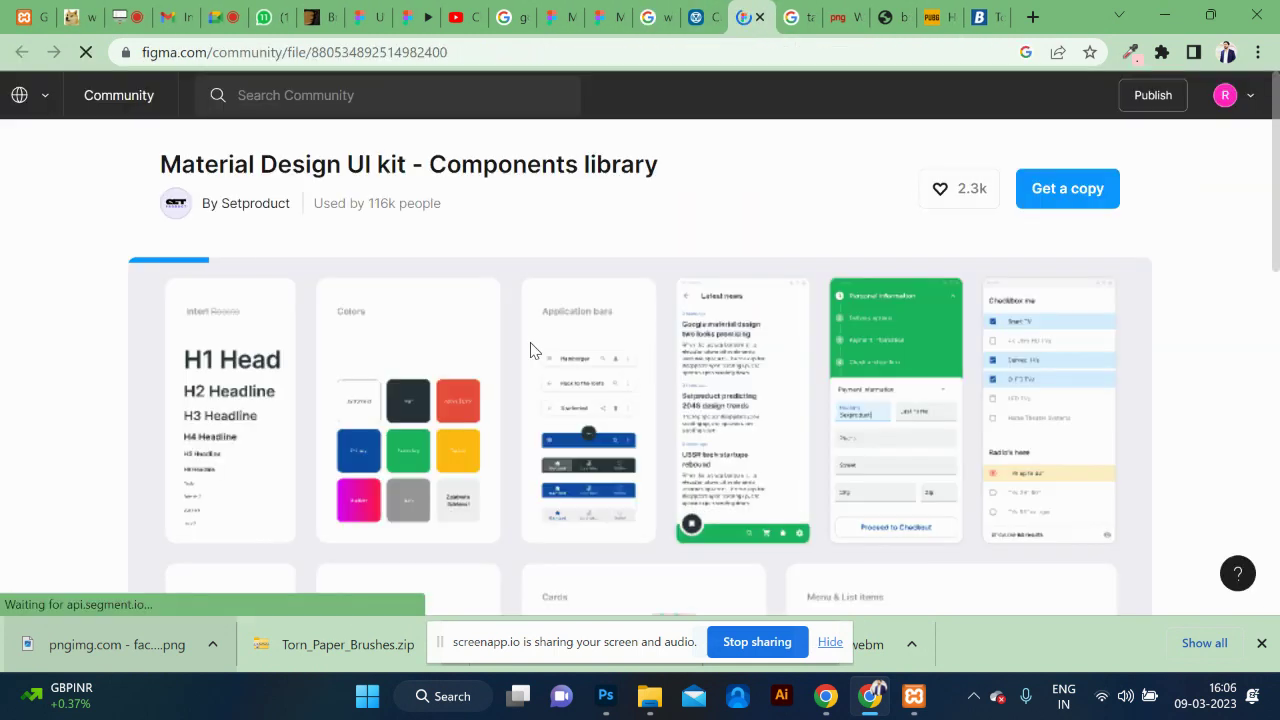
scroll(531, 350, down, 2)
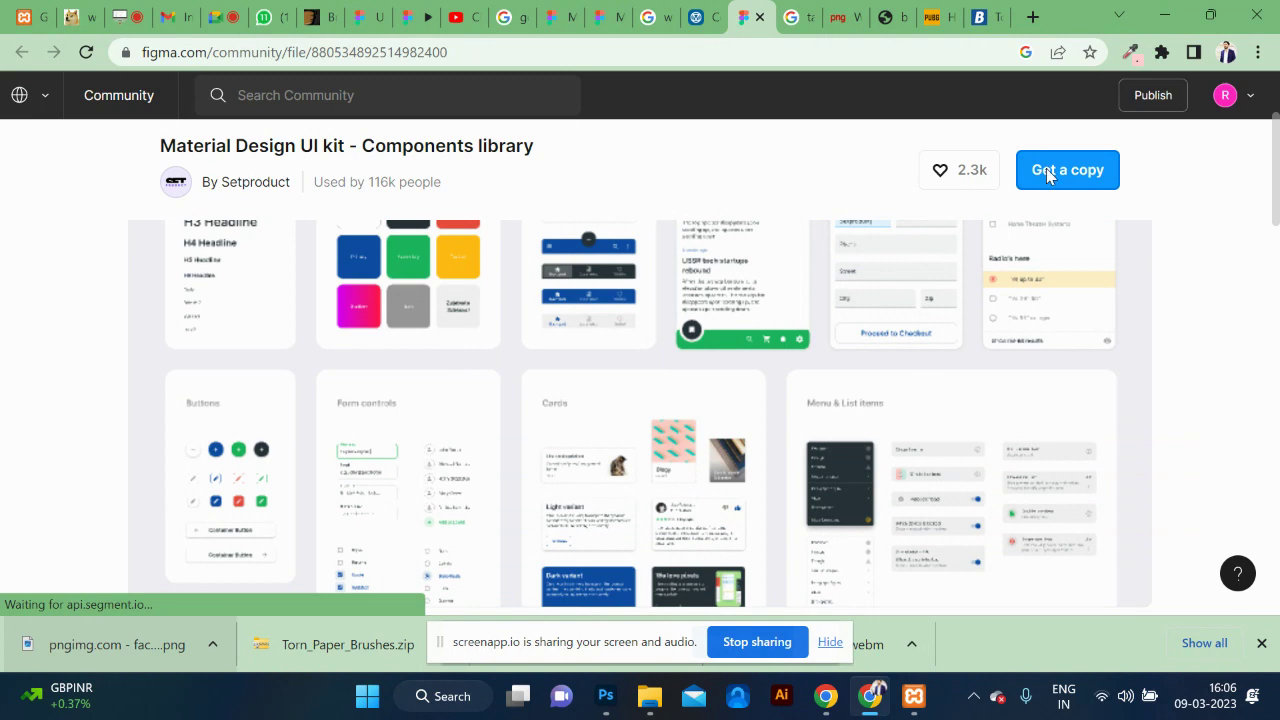
Step: Look back over the components reference and search results, then open the Material Design UI kit file
click(700, 17)
scroll(600, 420, down, 2)
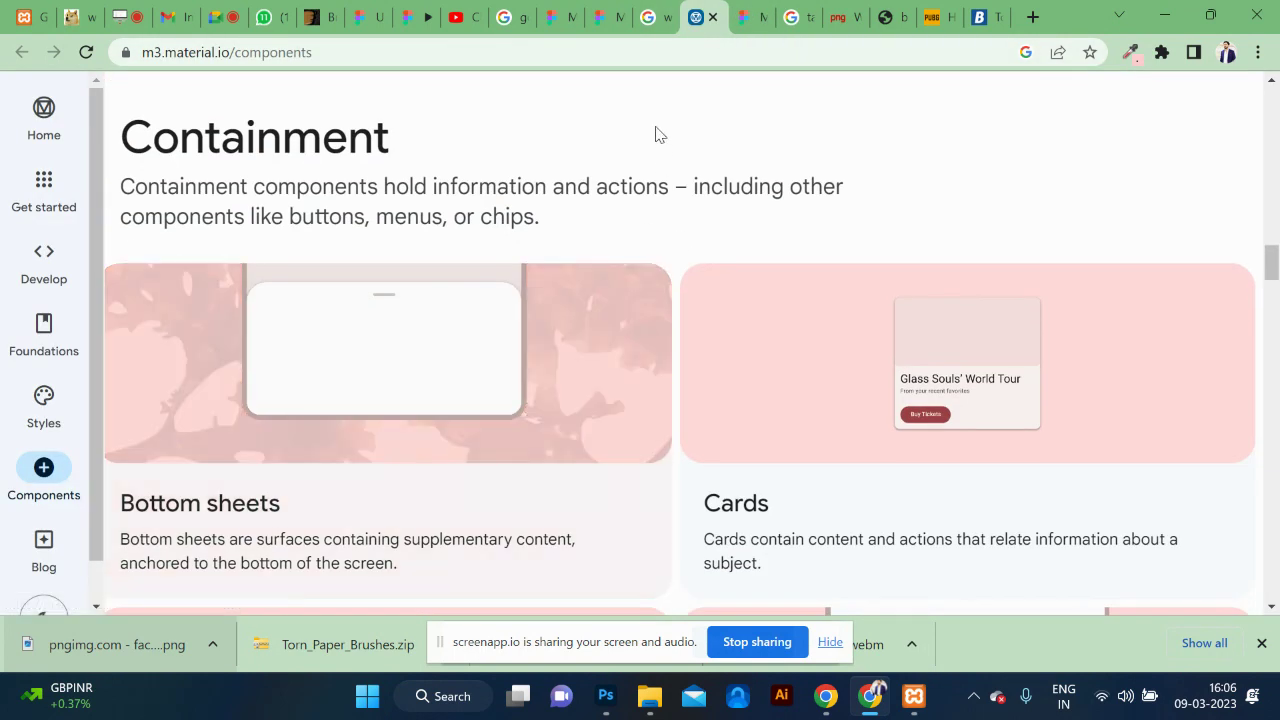
click(660, 14)
scroll(600, 220, down, 1)
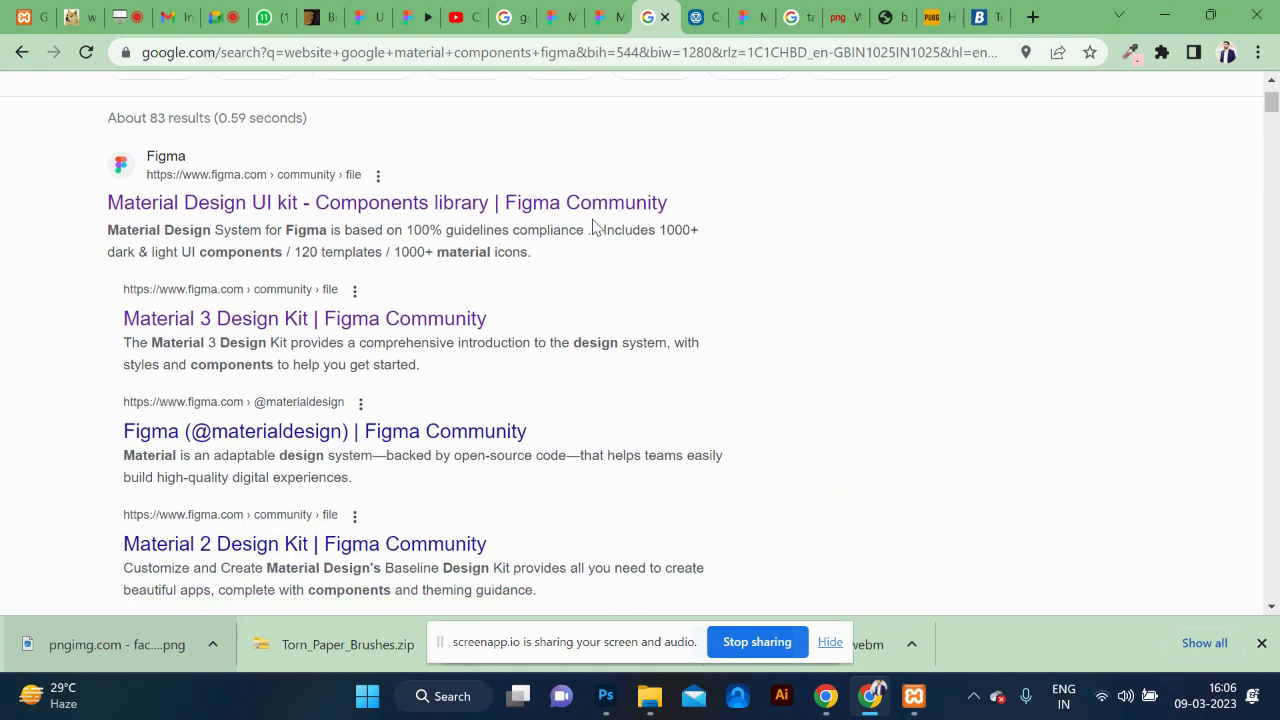
scroll(594, 235, down, 1)
key(alt+Tab)
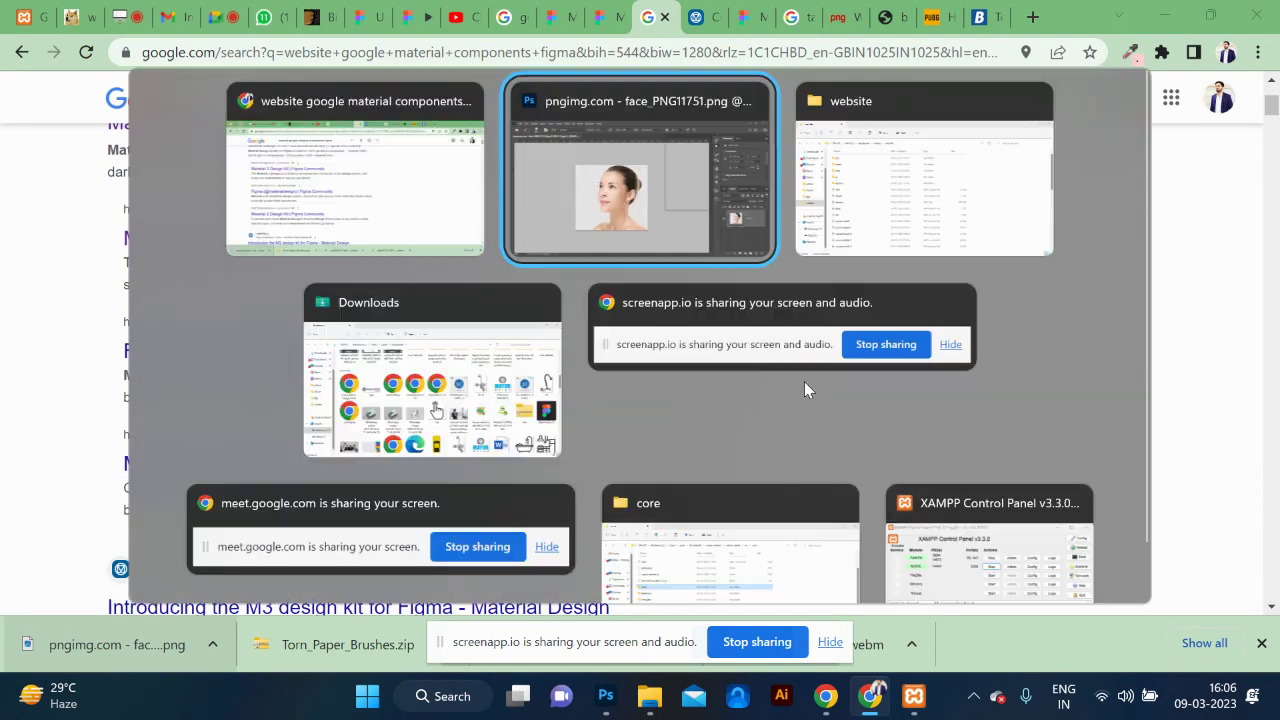
key(alt+Tab)
key(alt+Tab)
key(alt+Tab)
key(alt+Tab)
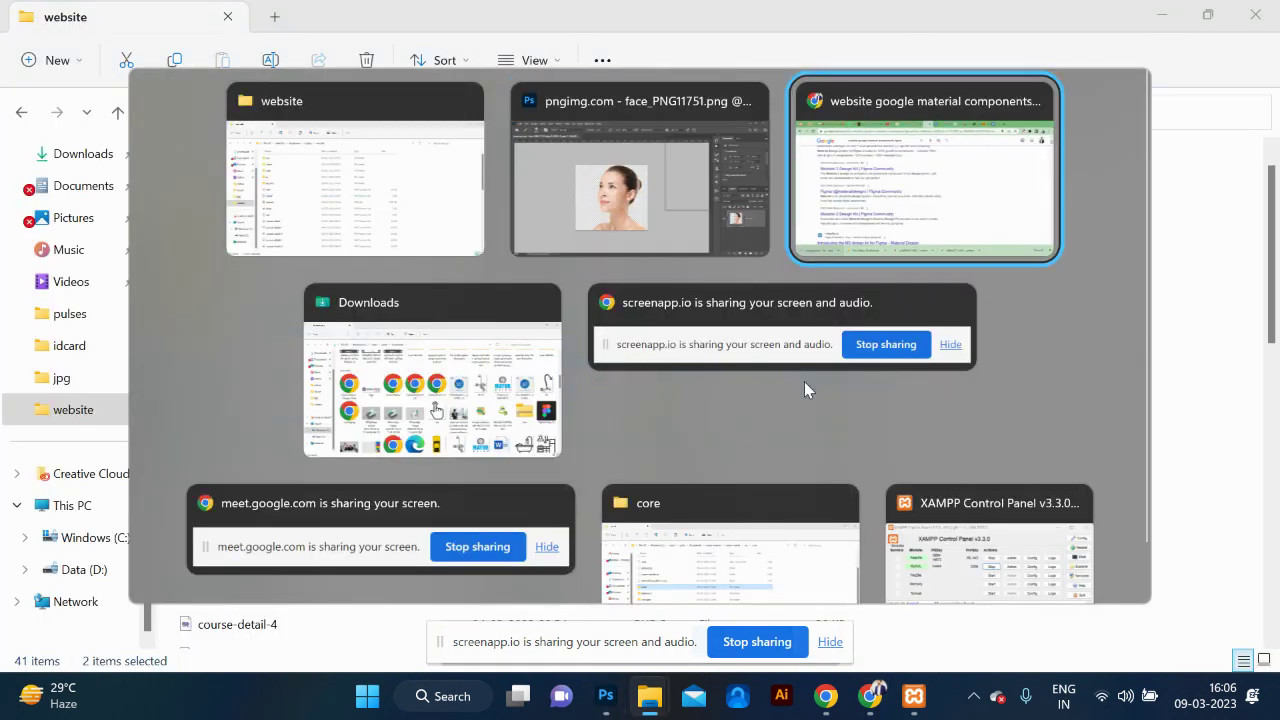
click(600, 14)
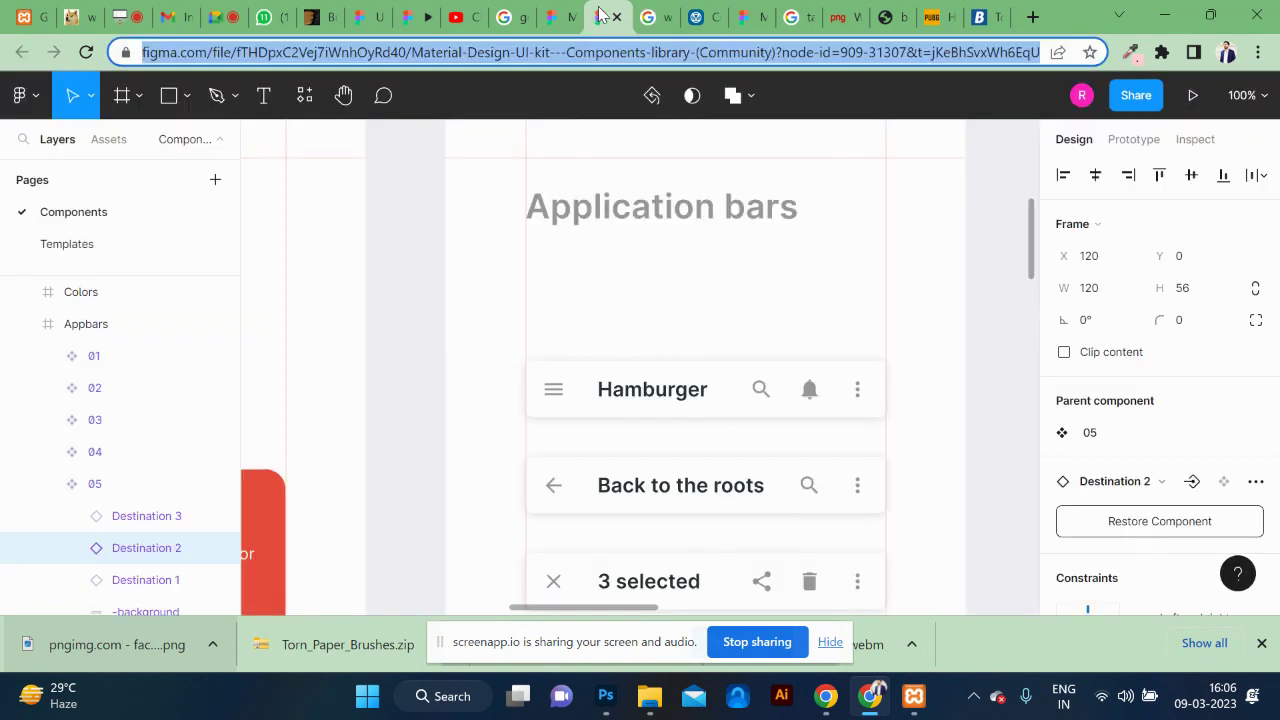
Step: Return to the Untitled file and zoom in on Rectangle 1 inside Desktop - 1
click(558, 16)
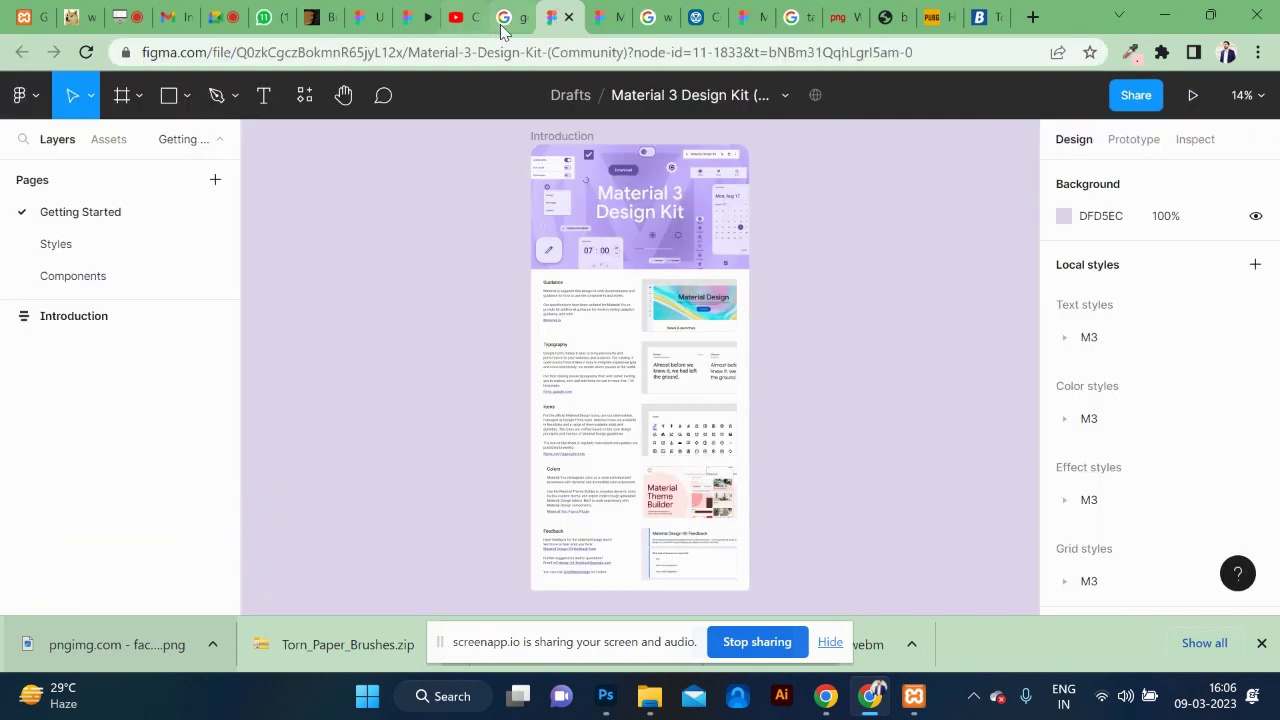
click(368, 16)
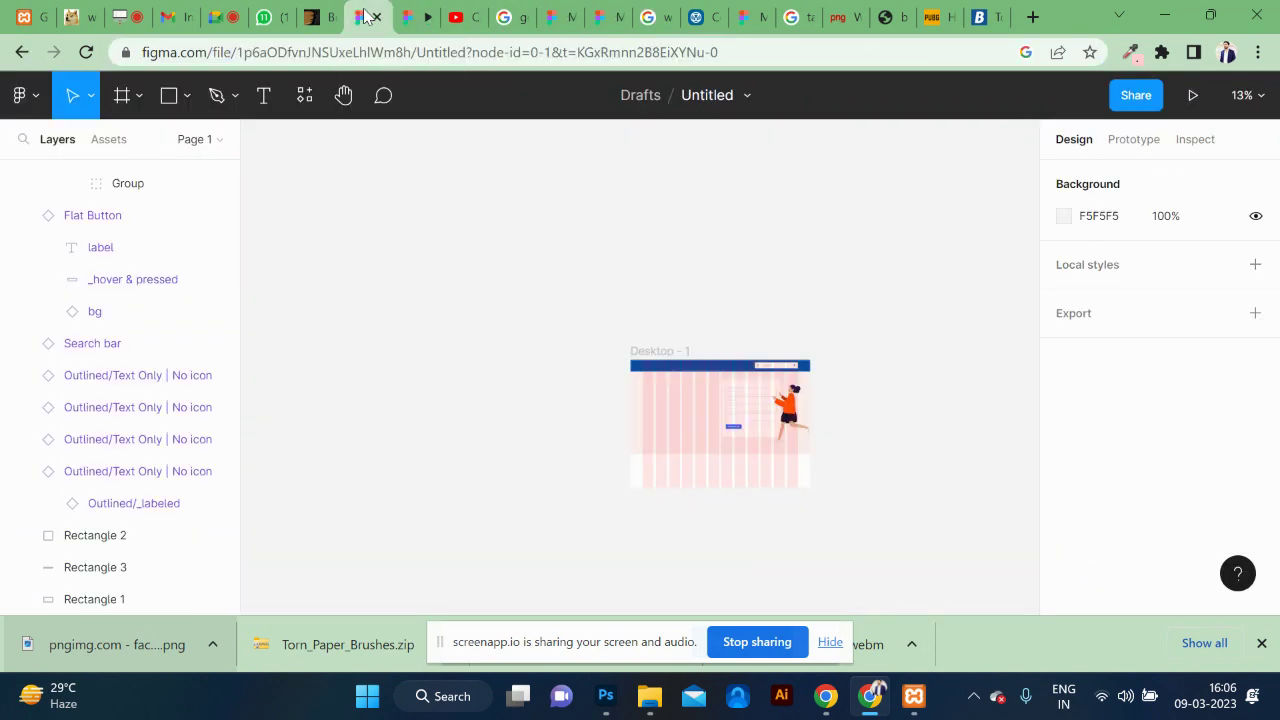
click(700, 393)
key(shift+2)
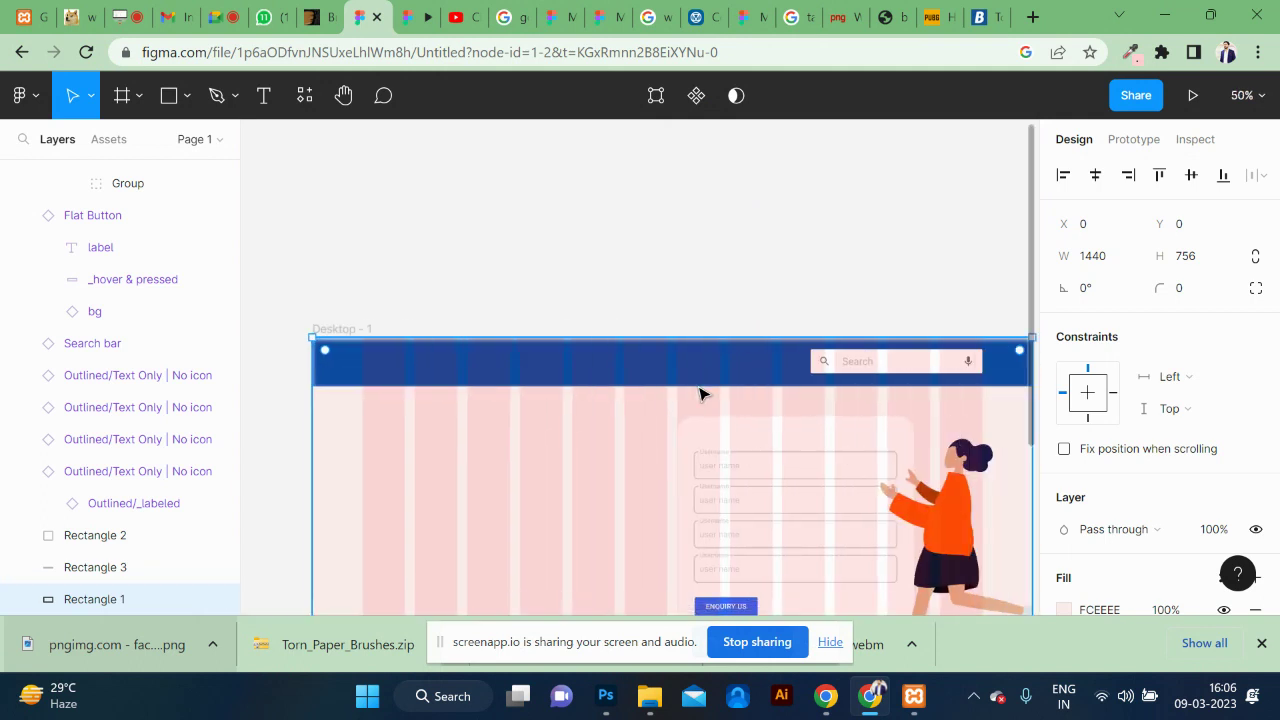
scroll(700, 393, down, 5)
scroll(700, 393, right, 2)
scroll(700, 393, up, 2)
scroll(855, 381, up, 1)
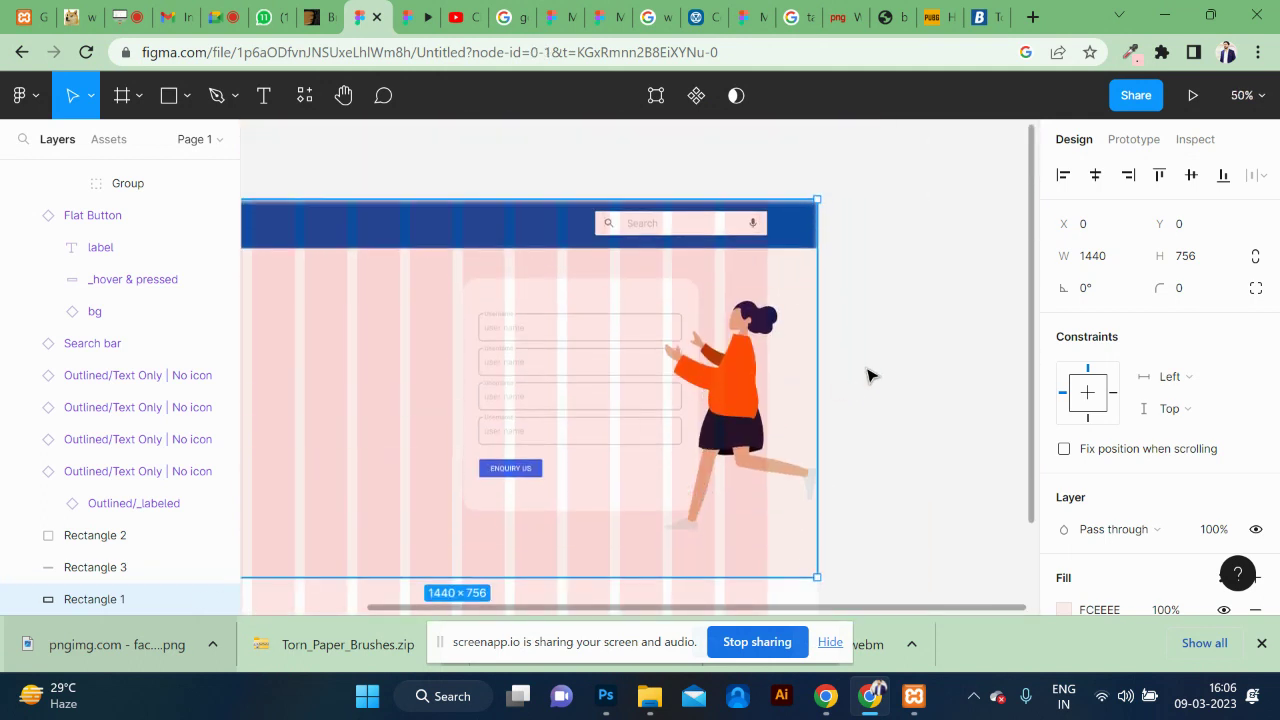
Step: Insert the Font Awesome accessible icon and move it into the blue header
right_click(868, 375)
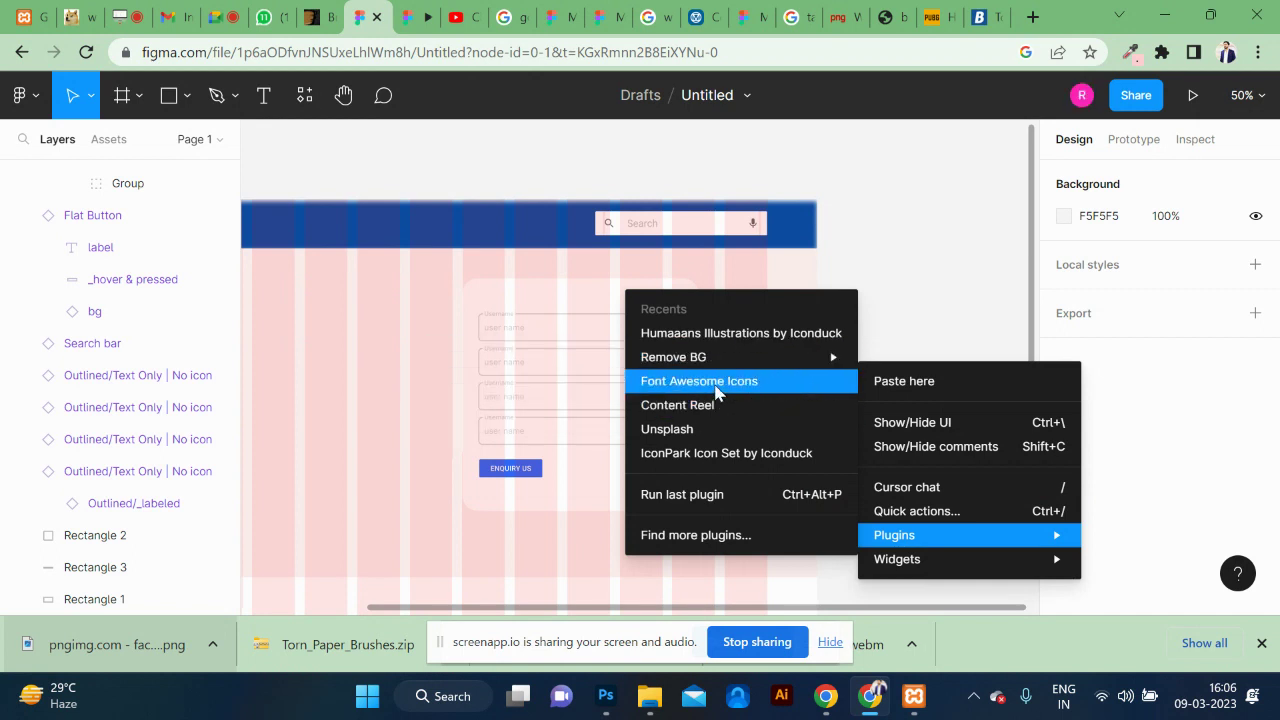
click(715, 390)
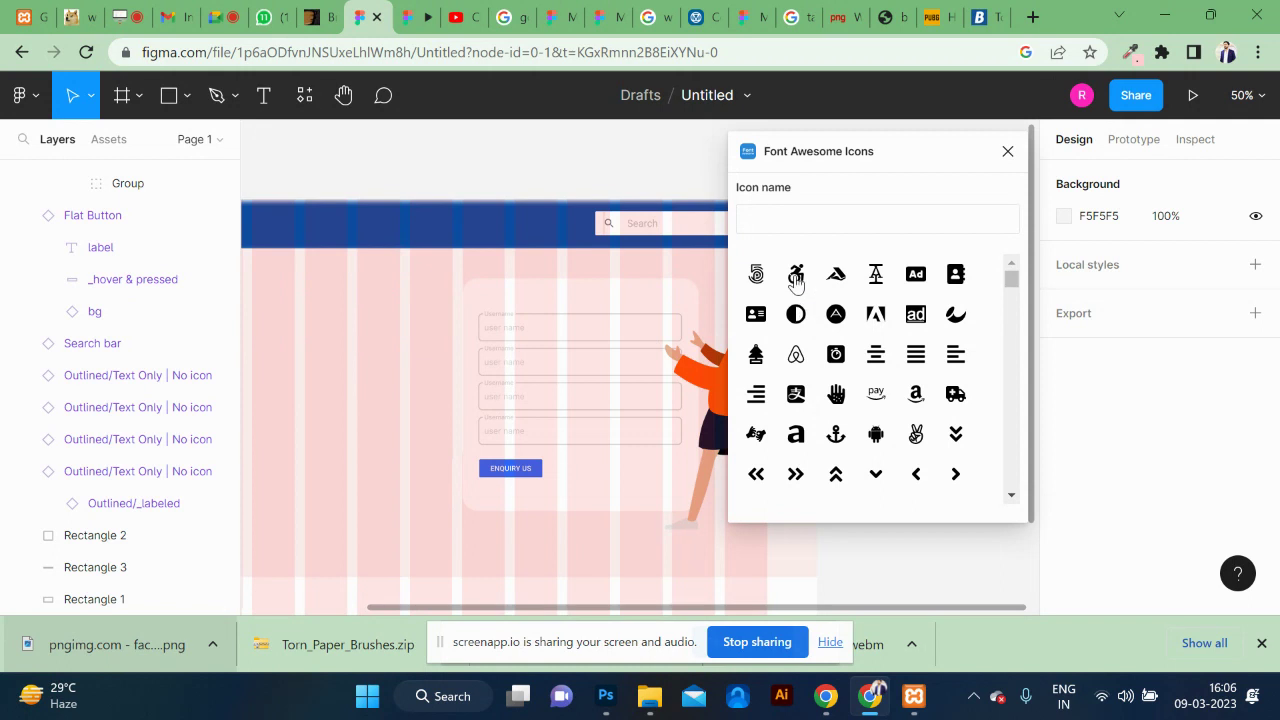
click(797, 280)
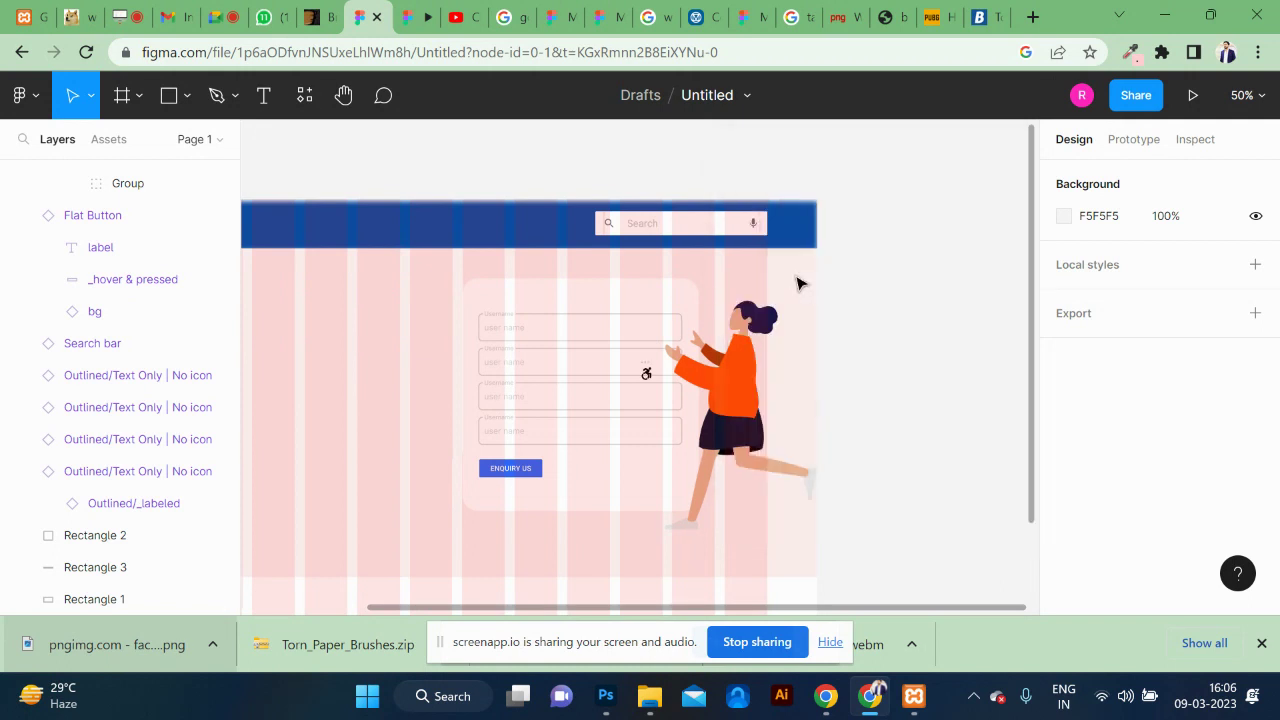
click(646, 371)
drag(646, 371, 557, 223)
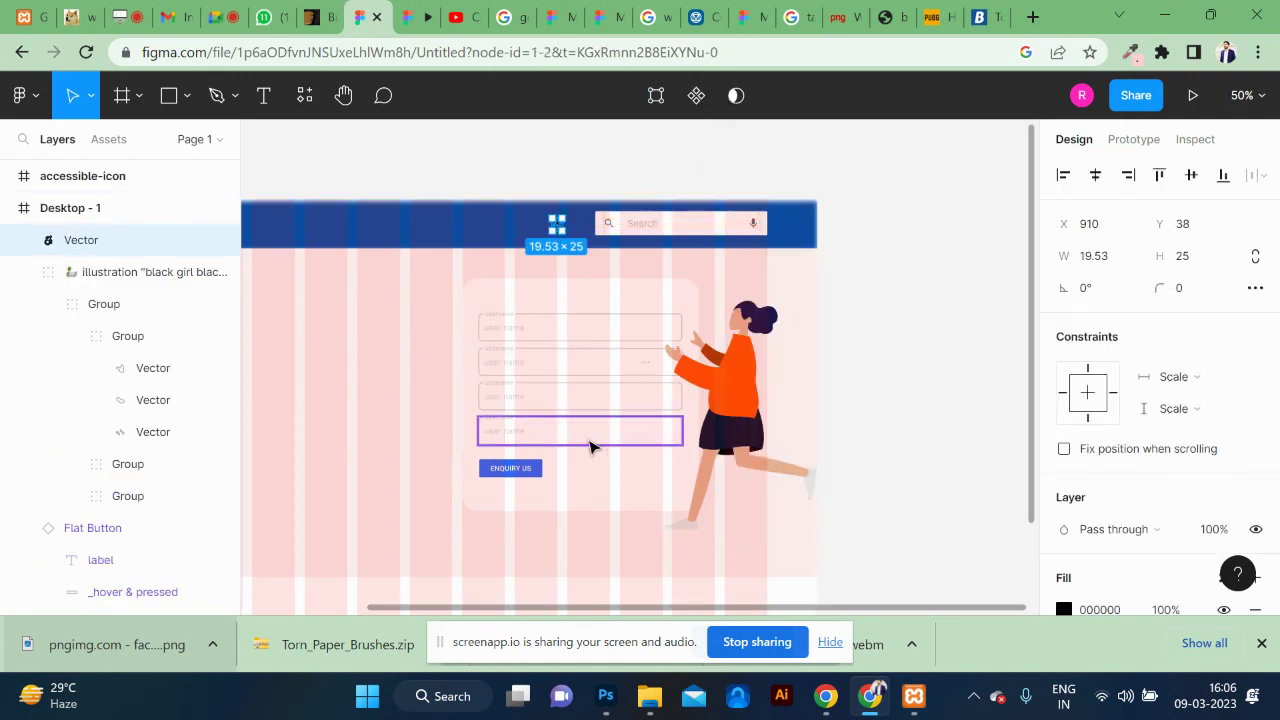
Step: Drag the Desktop - 1 frame's bottom edge down to make it 1620 px tall
scroll(418, 405, left, 2)
click(309, 160)
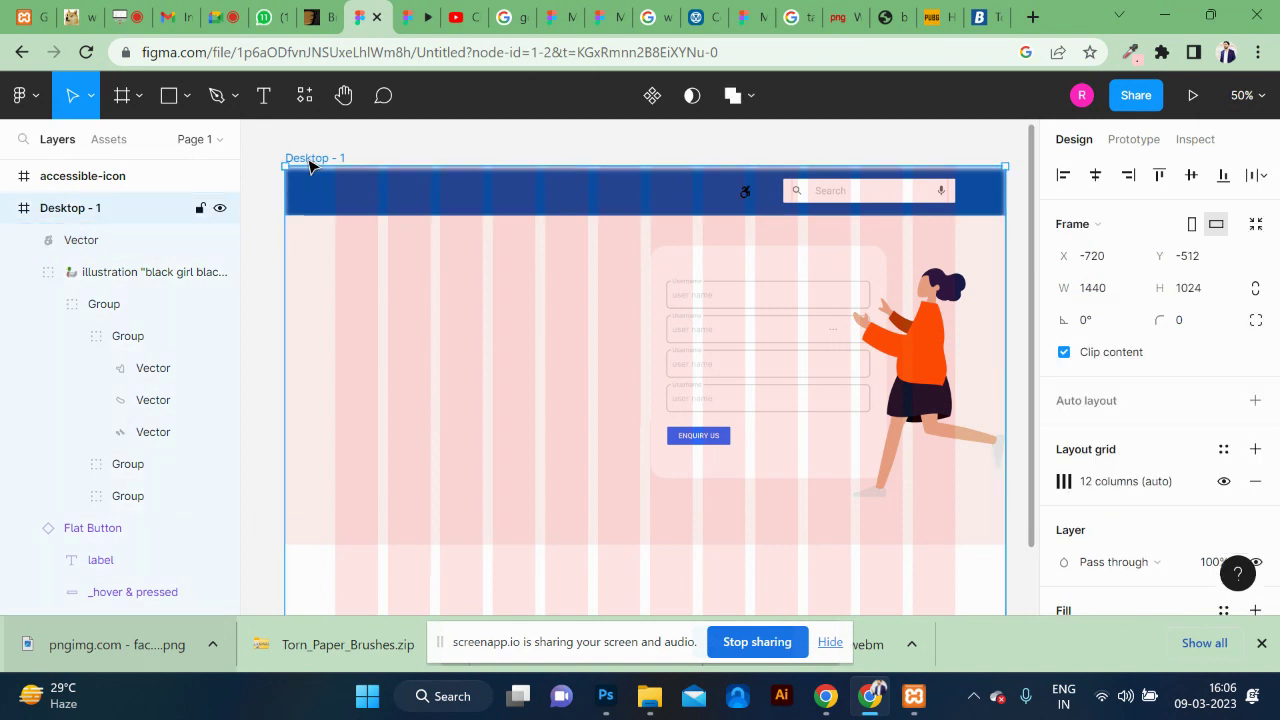
scroll(621, 471, down, 5)
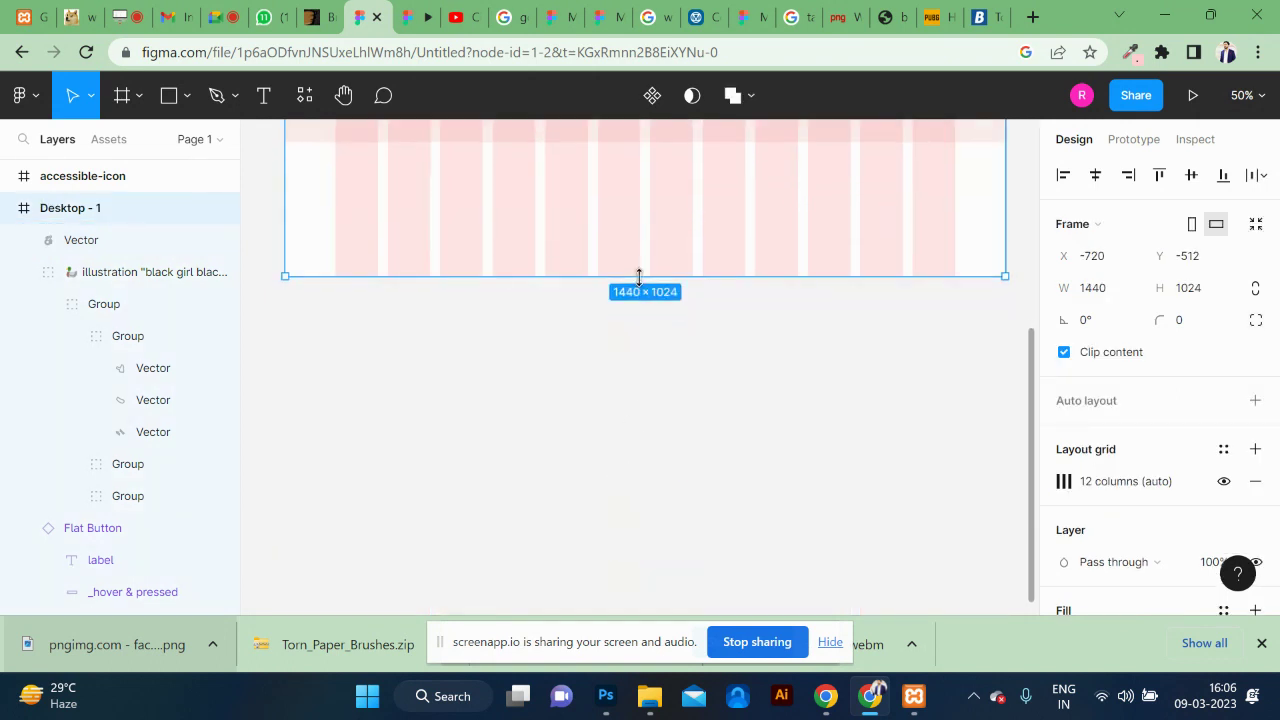
drag(639, 276, 645, 571)
scroll(728, 251, up, 5)
scroll(728, 251, up, 1)
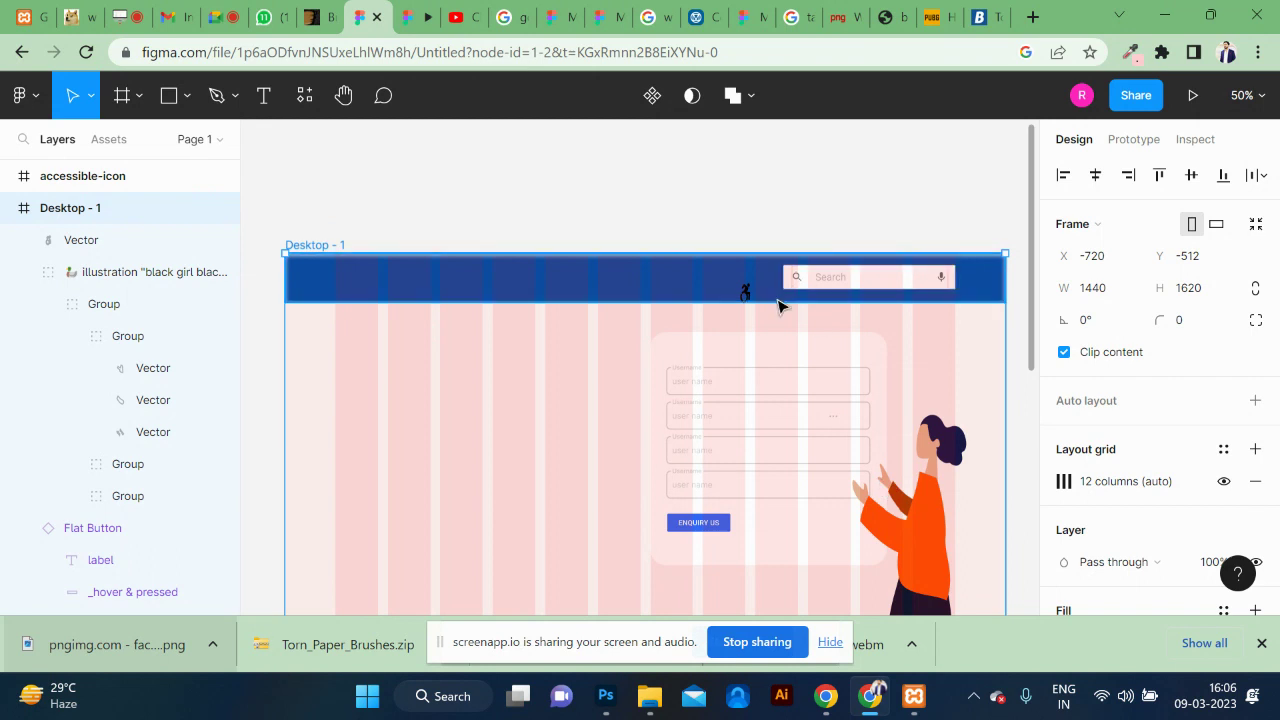
click(750, 177)
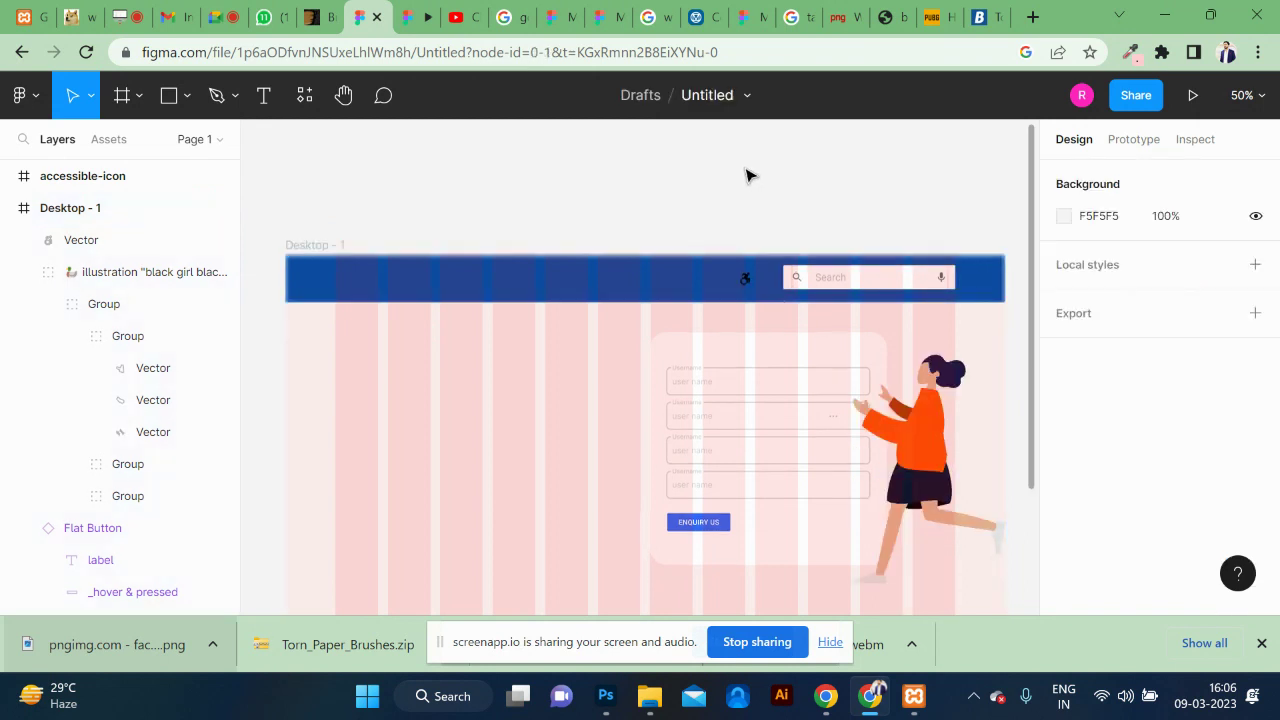
Step: Set the header icon's constraints to Left horizontally and Top vertically
click(746, 279)
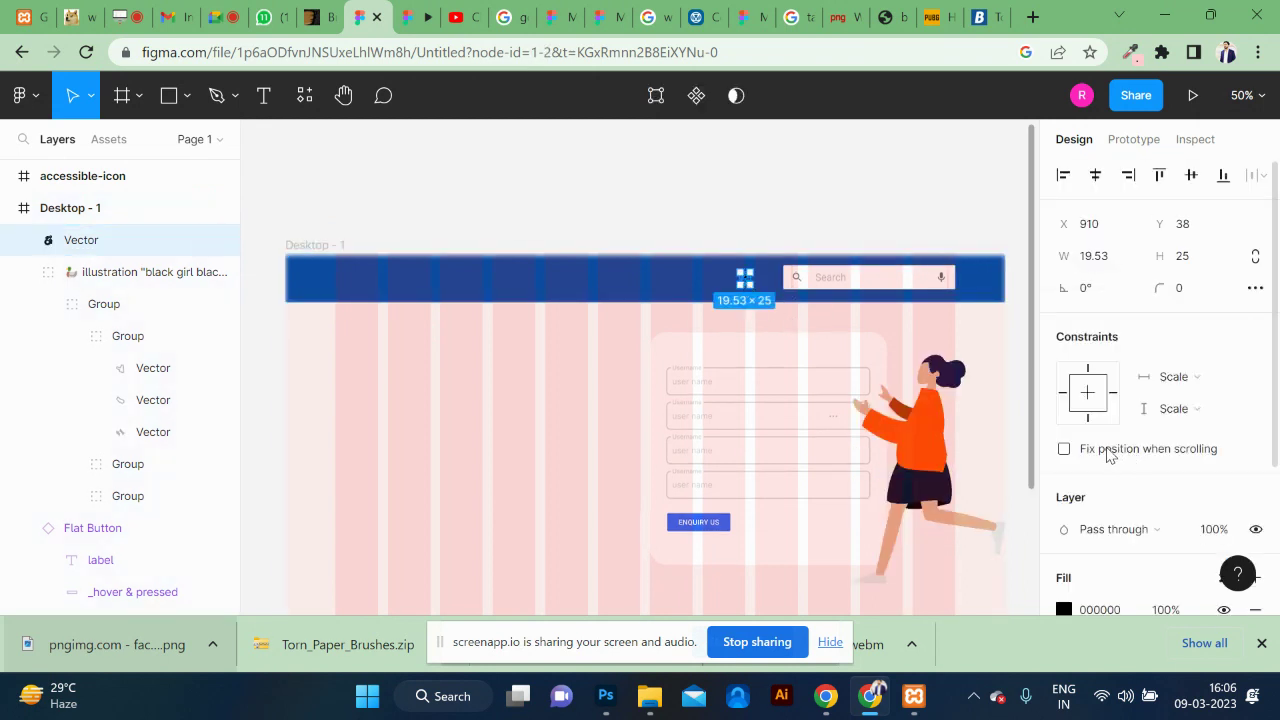
click(1200, 386)
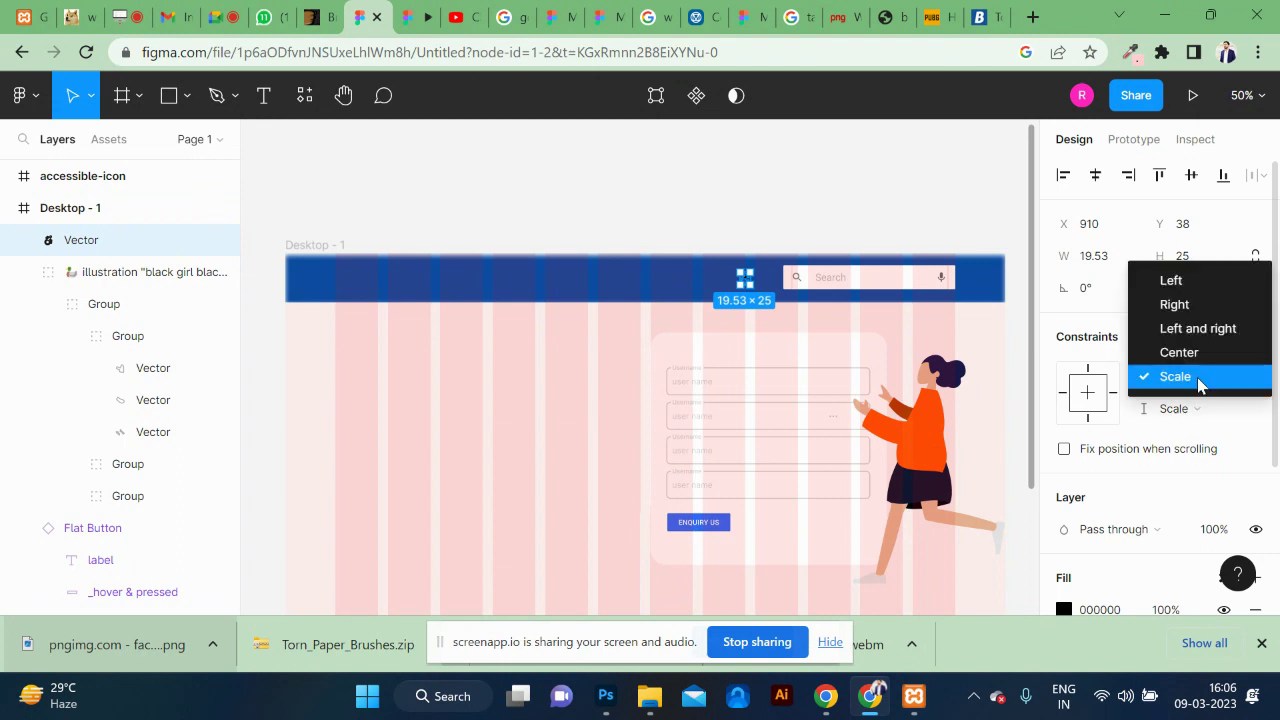
click(1195, 287)
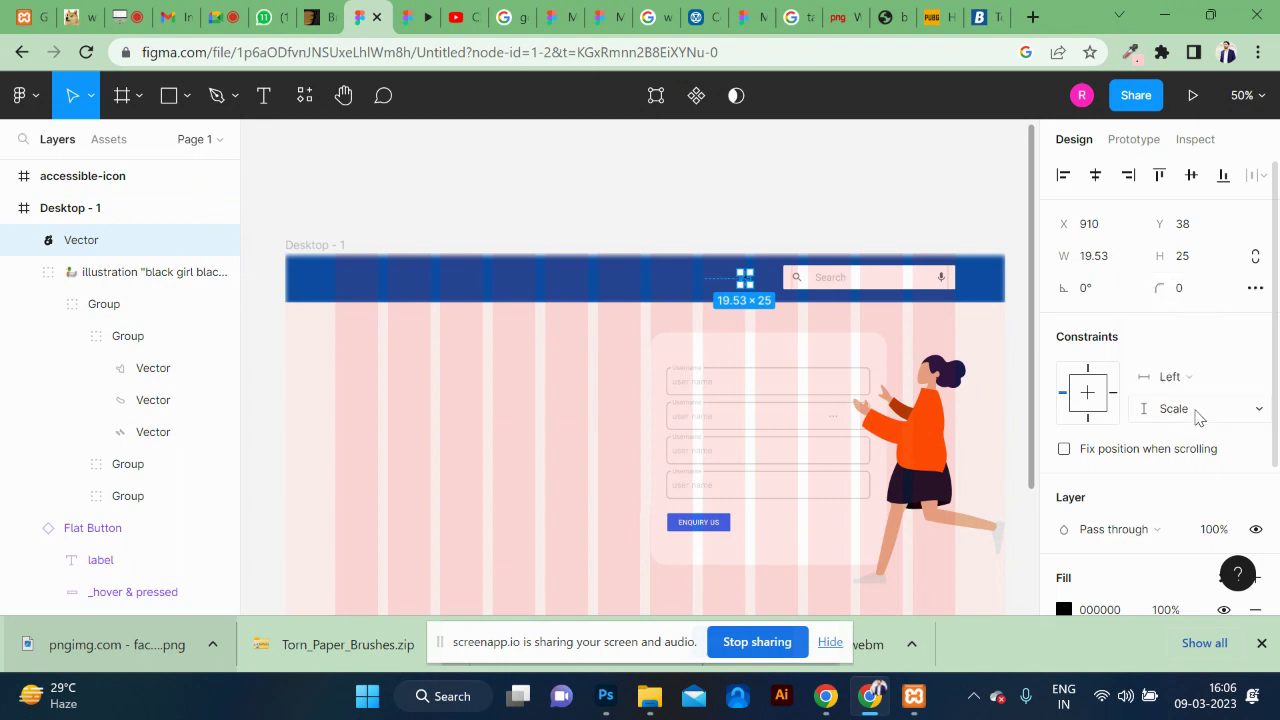
click(1200, 410)
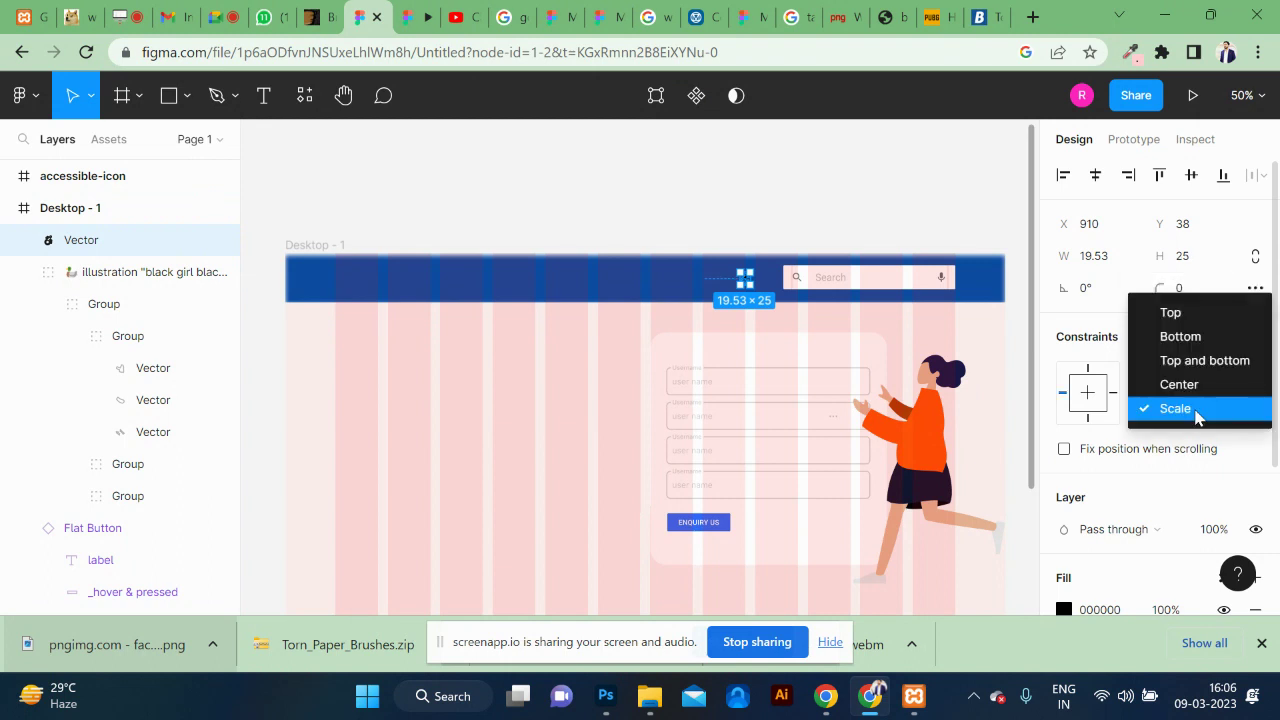
click(1170, 312)
scroll(562, 425, down, 5)
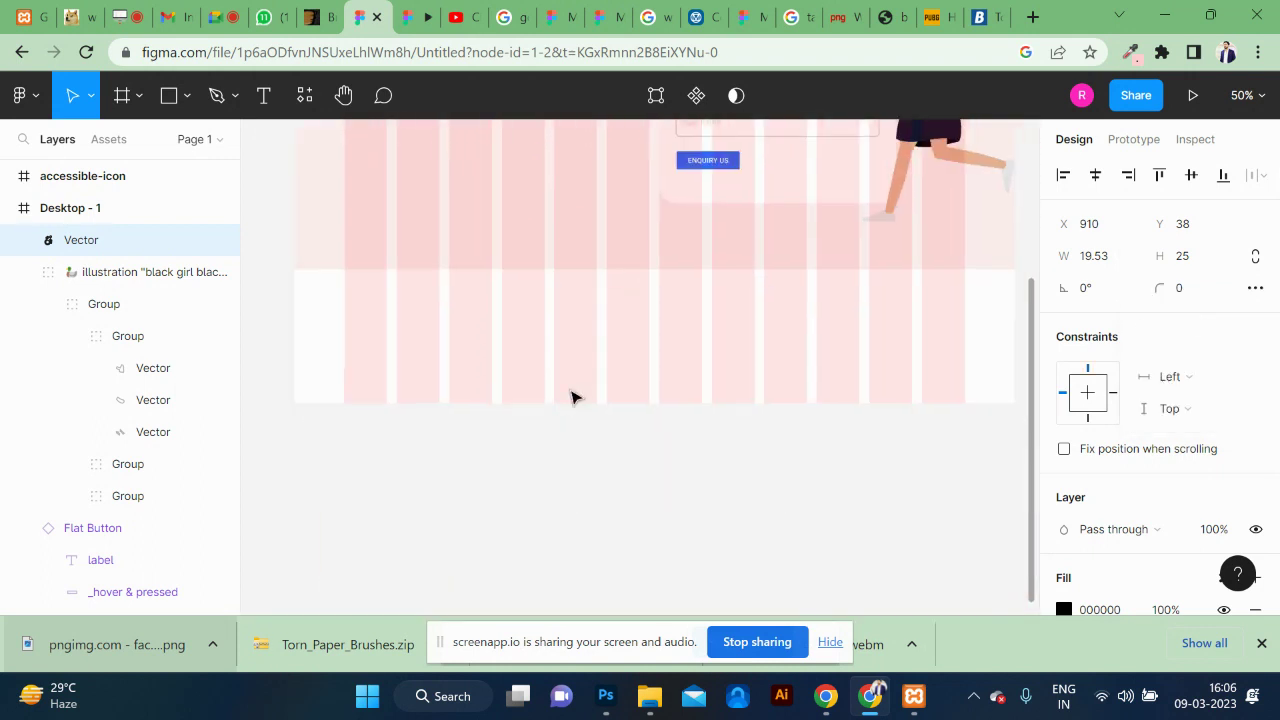
scroll(571, 394, up, 5)
Step: Drag Desktop - 1's bottom edge to resize it to 1440 × 1450 px
click(340, 250)
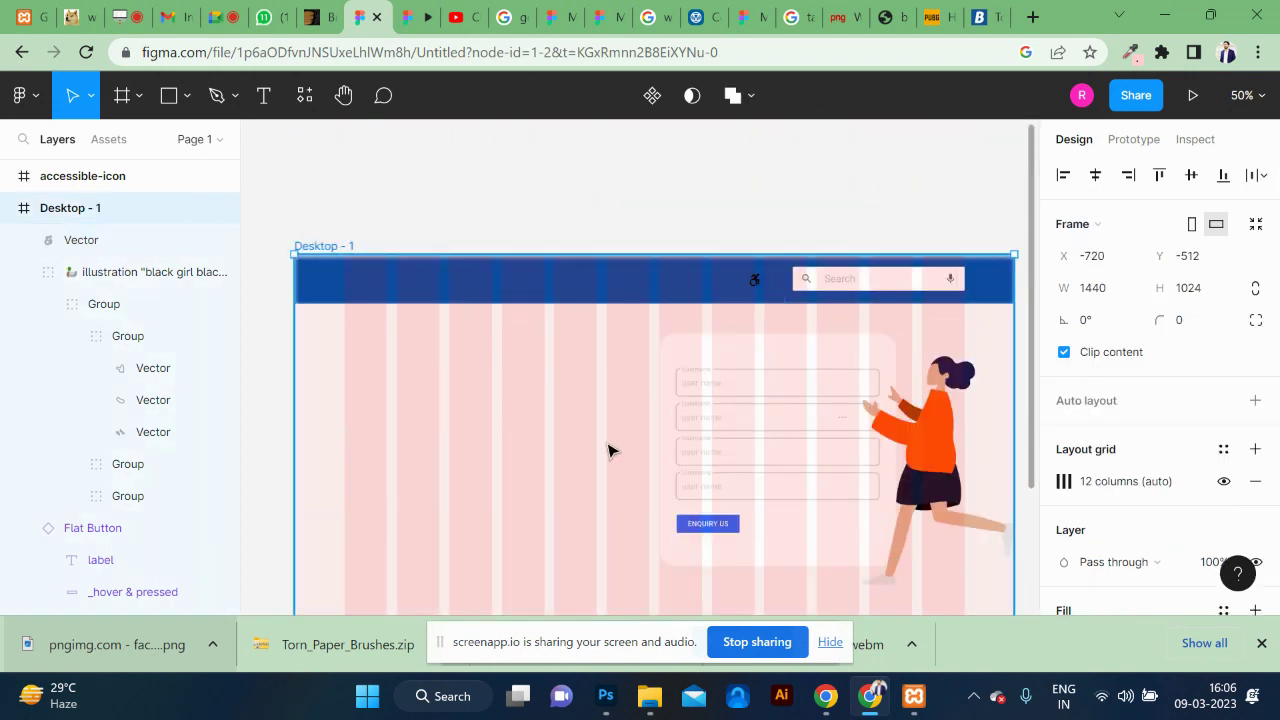
scroll(609, 449, down, 6)
drag(657, 316, 648, 531)
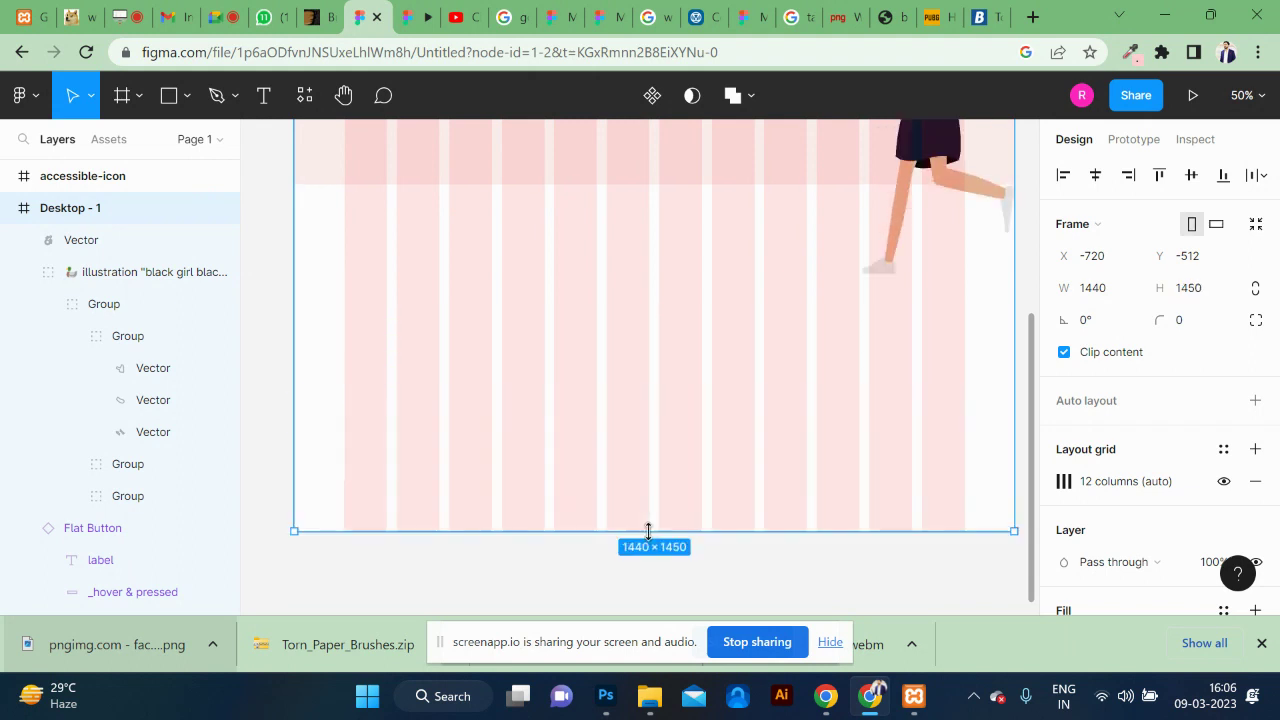
scroll(727, 219, up, 10)
scroll(727, 219, down, 3)
scroll(727, 219, down, 2)
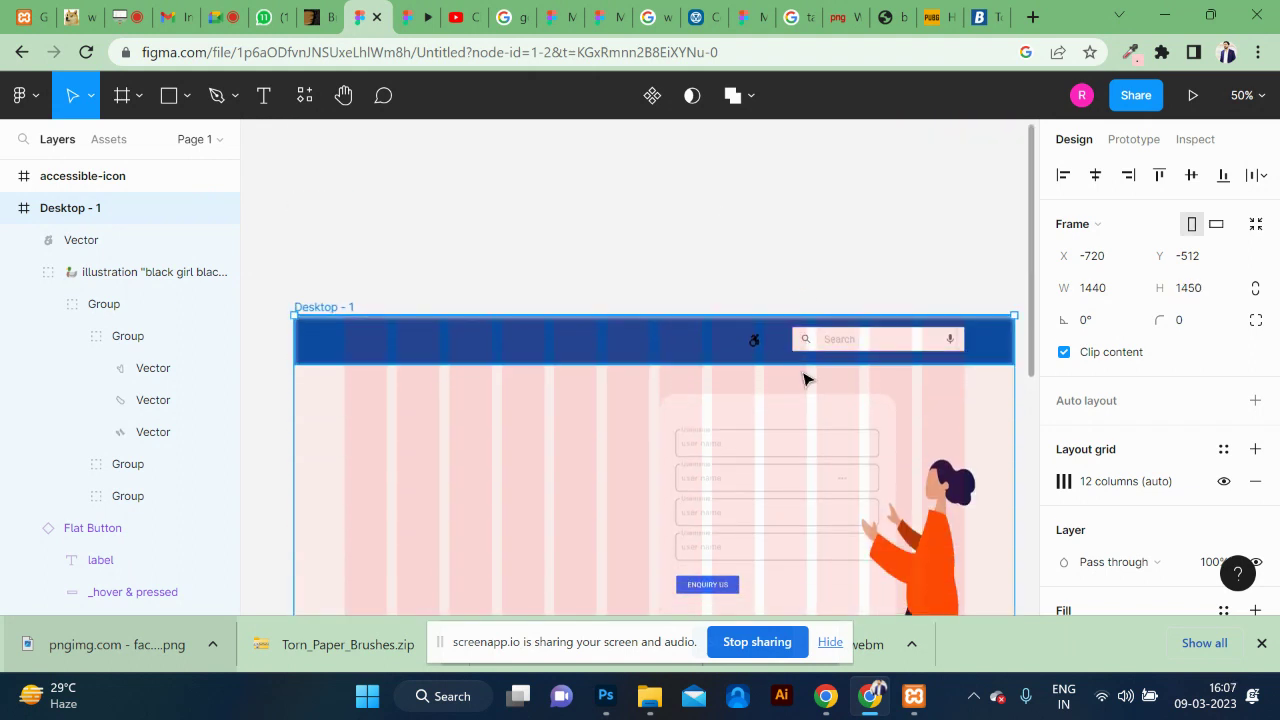
Step: Undo the height change, then pin the girl illustration to Left and Top of its frame
key(ctrl+z)
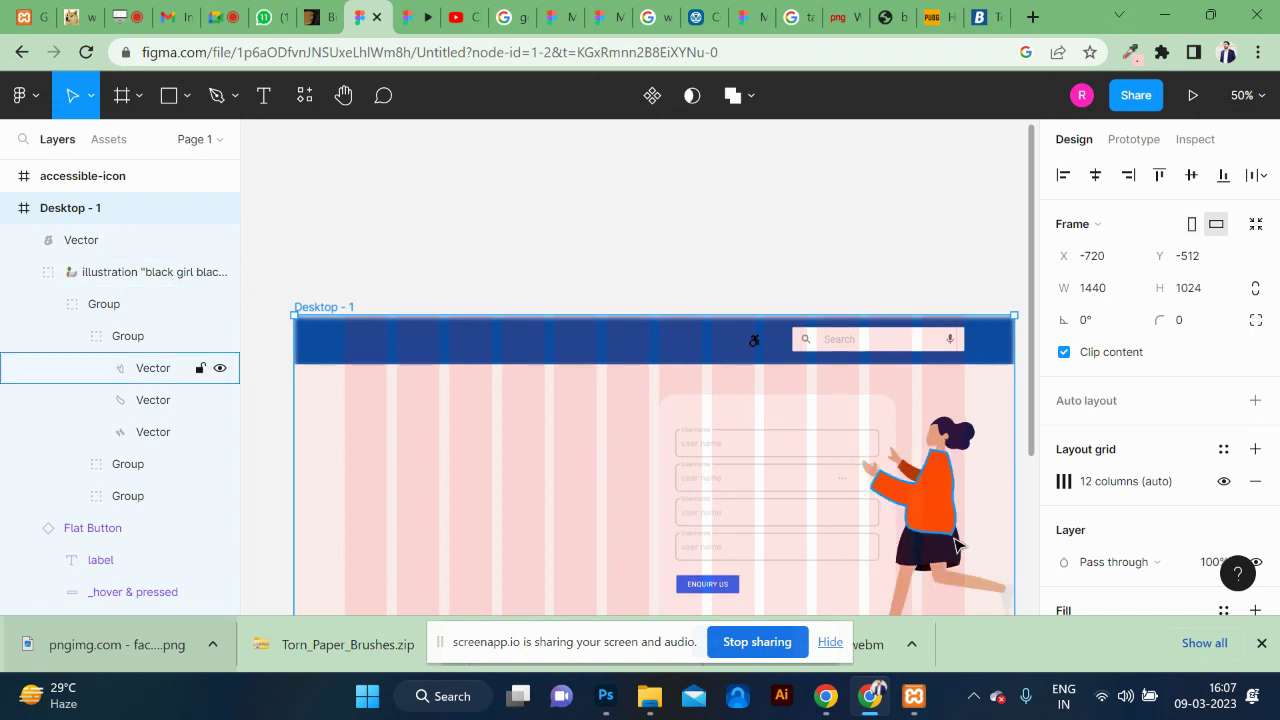
click(808, 200)
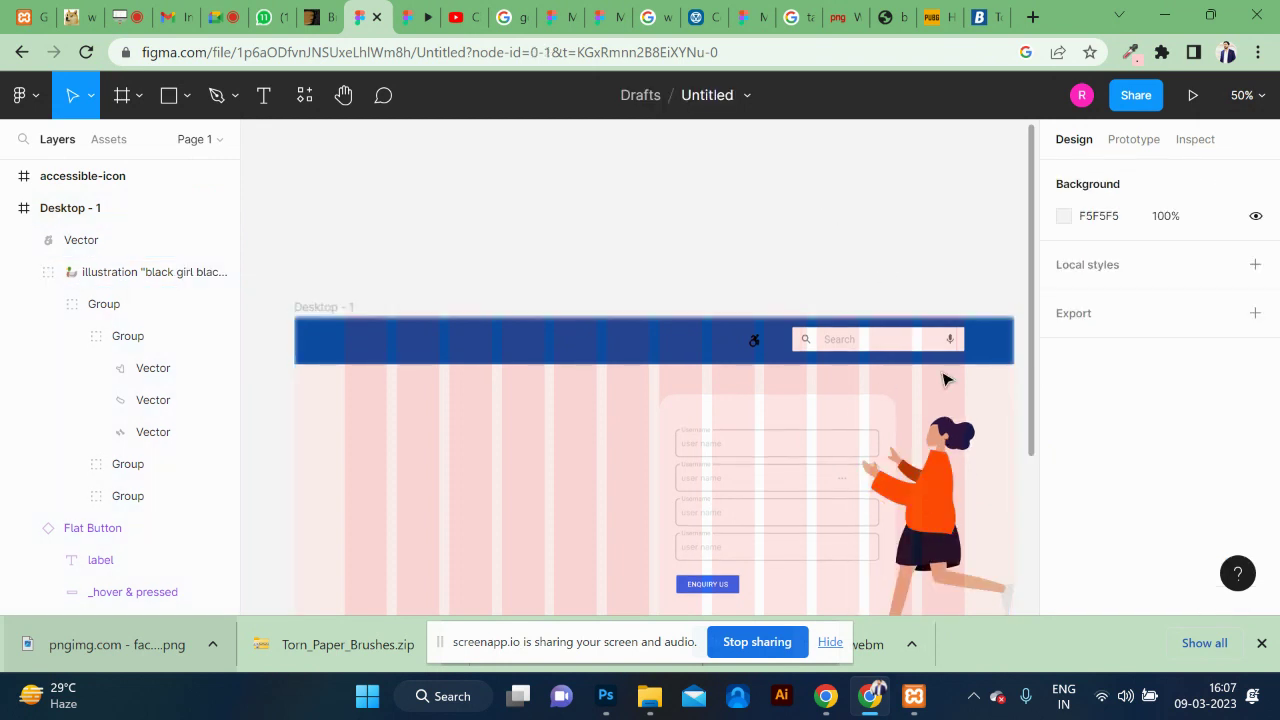
click(943, 514)
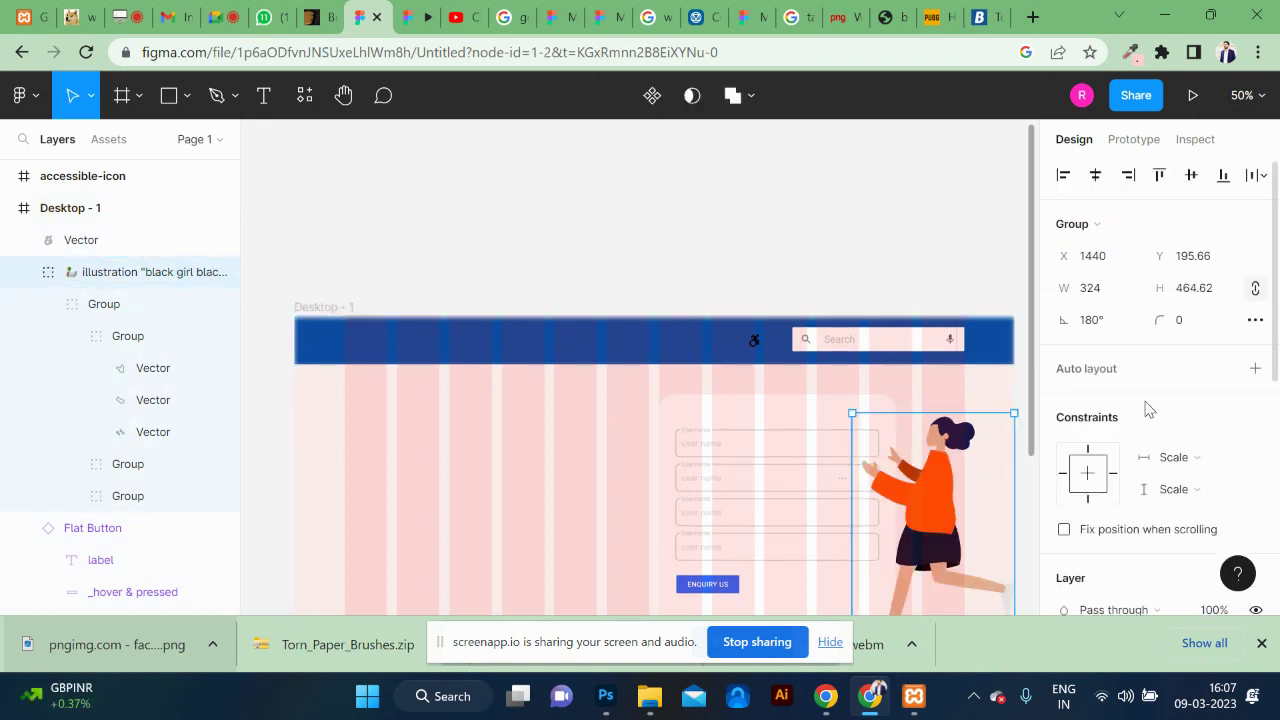
click(1200, 470)
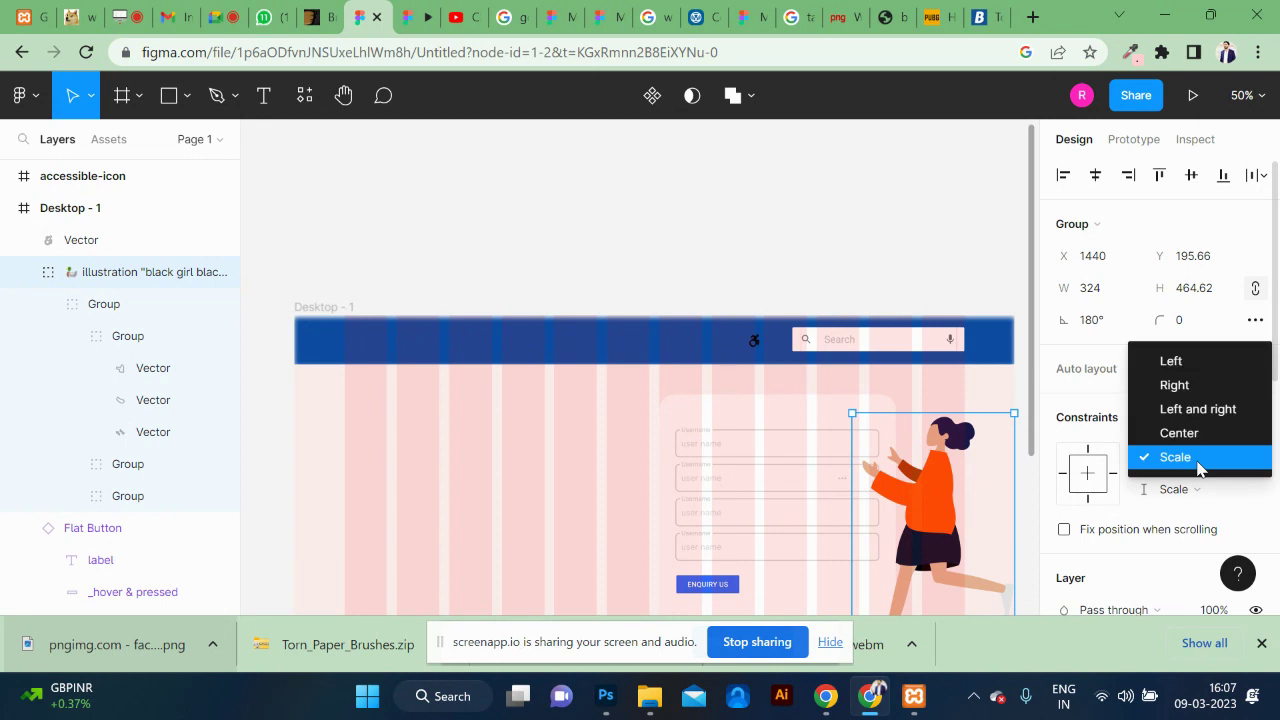
click(1175, 358)
click(1203, 496)
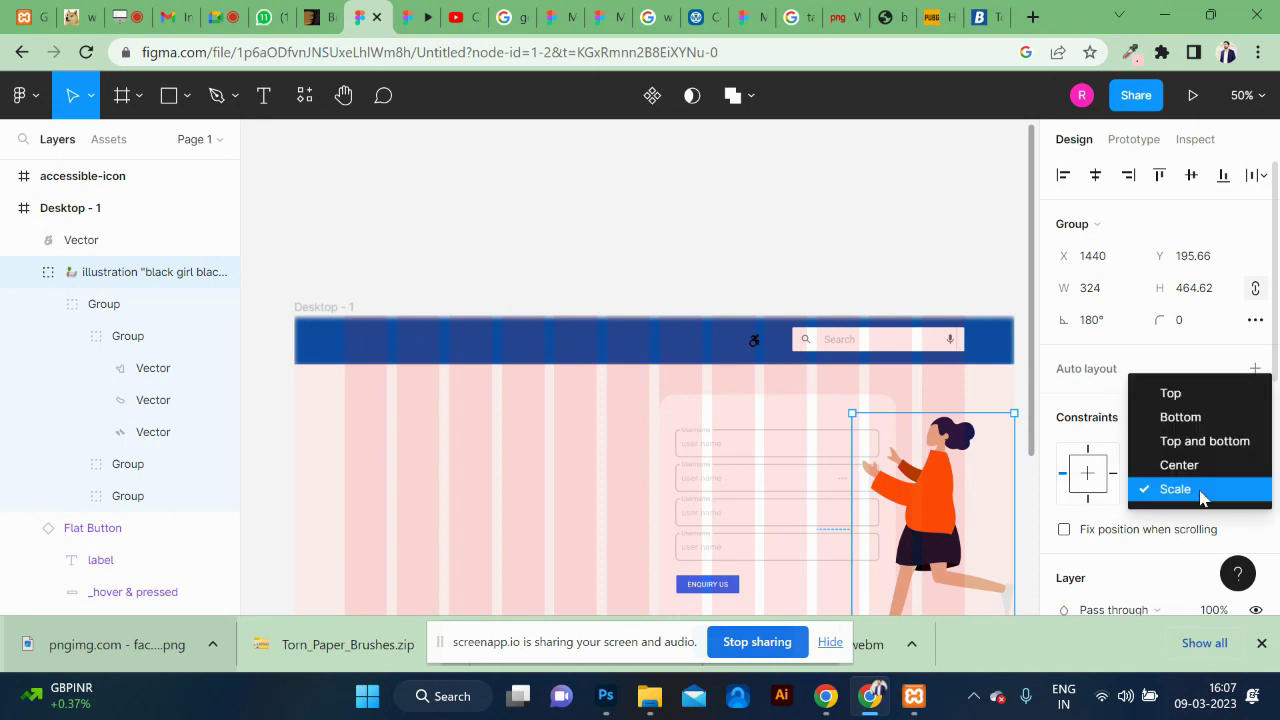
click(1187, 400)
Step: Stretch Desktop - 1 to 1662 px high and confirm the header icon and search bar are pinned Left and Top
click(345, 307)
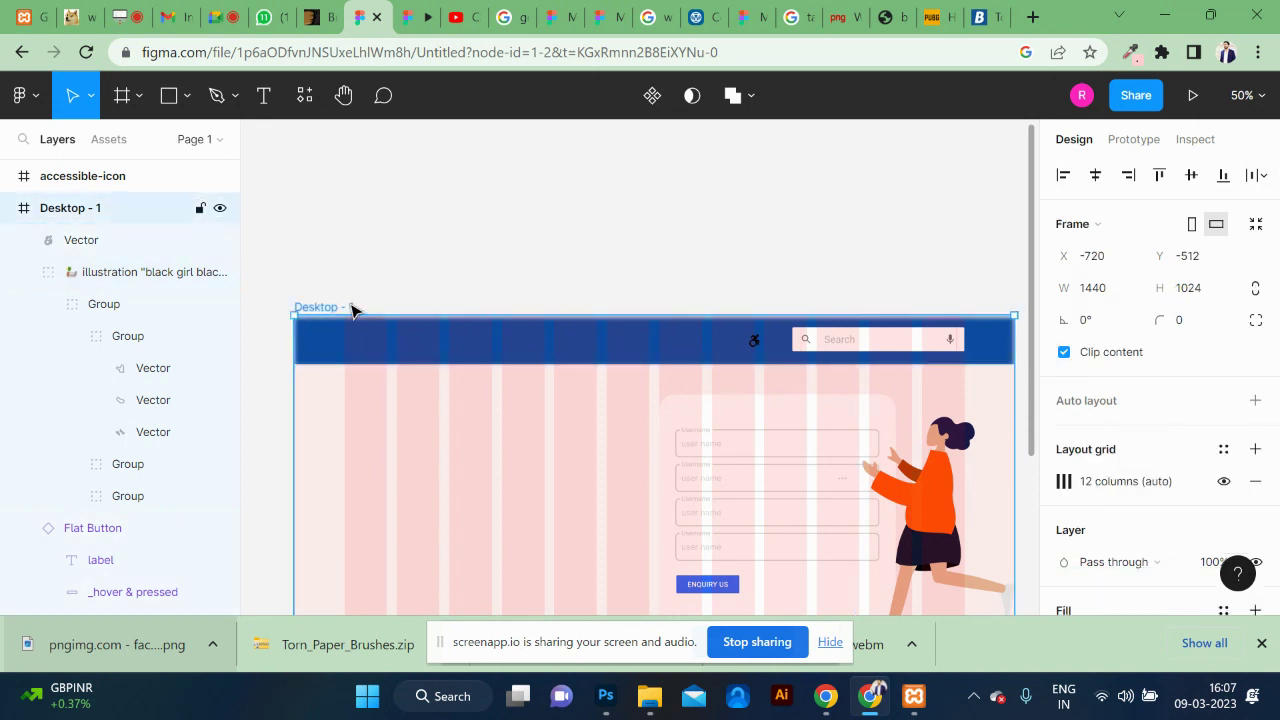
scroll(590, 505, down, 5)
scroll(595, 500, up, 1)
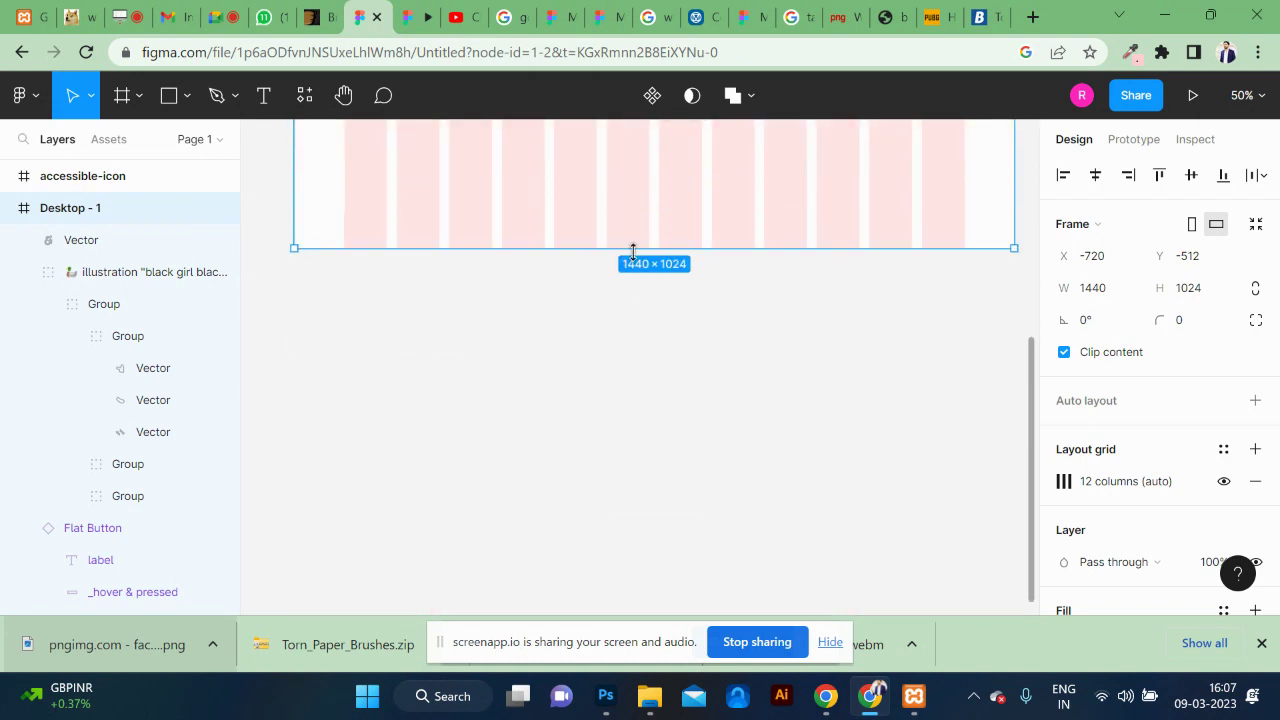
drag(631, 247, 643, 567)
scroll(700, 250, up, 5)
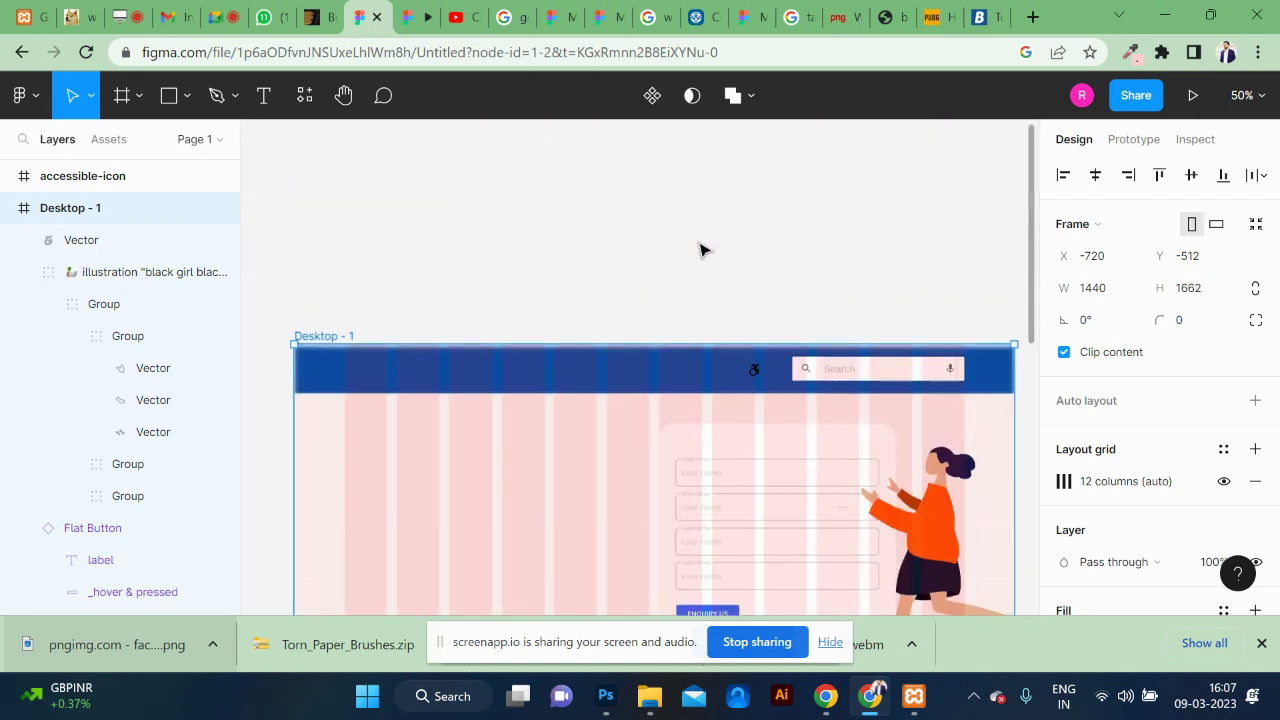
scroll(700, 250, down, 2)
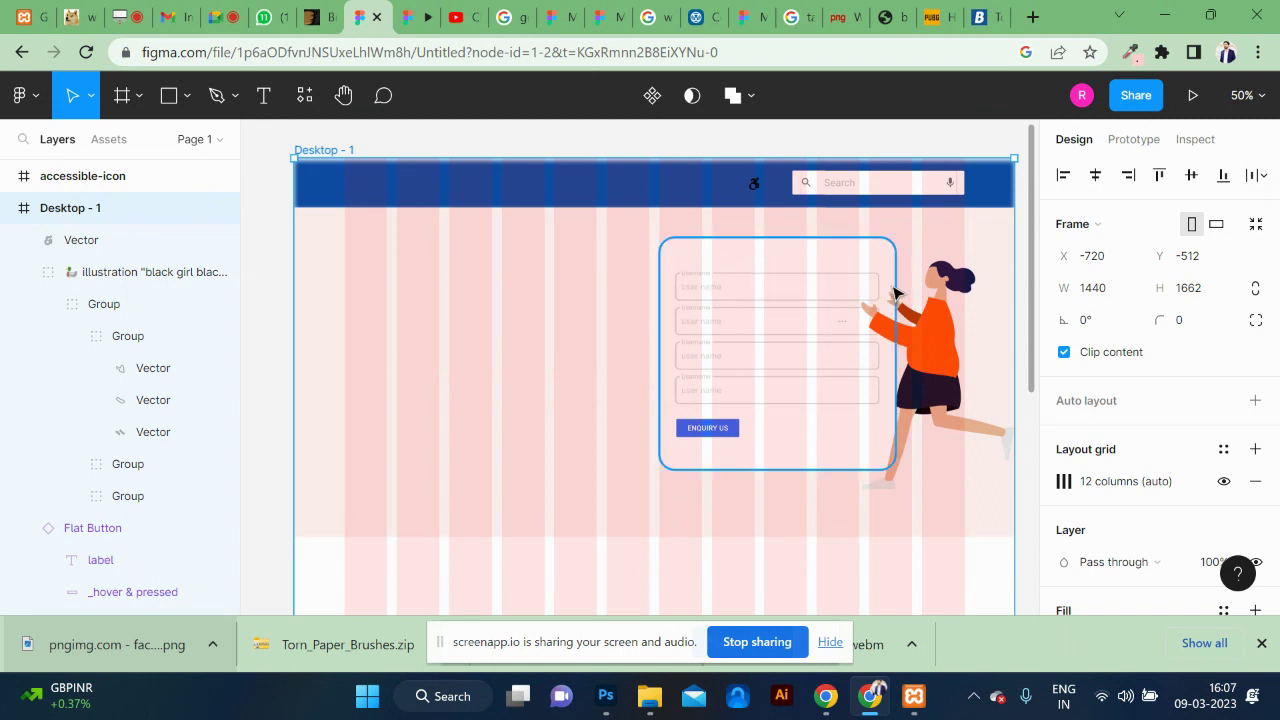
click(755, 190)
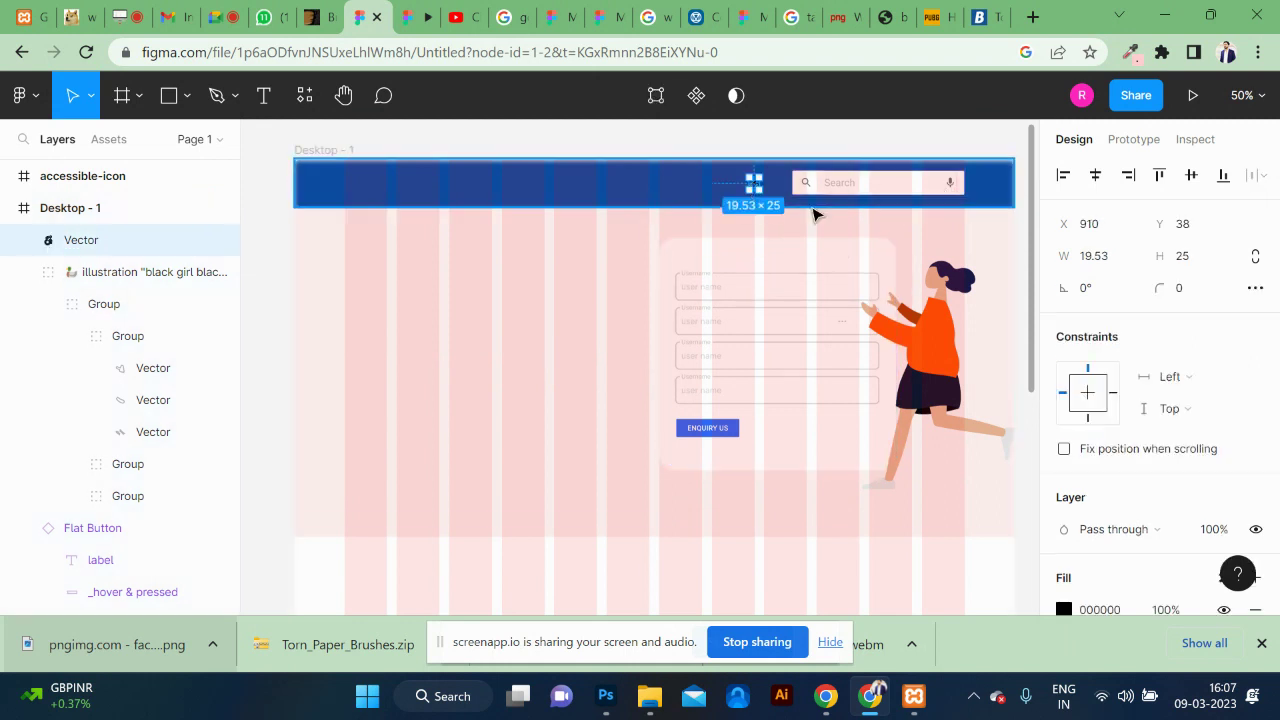
click(803, 185)
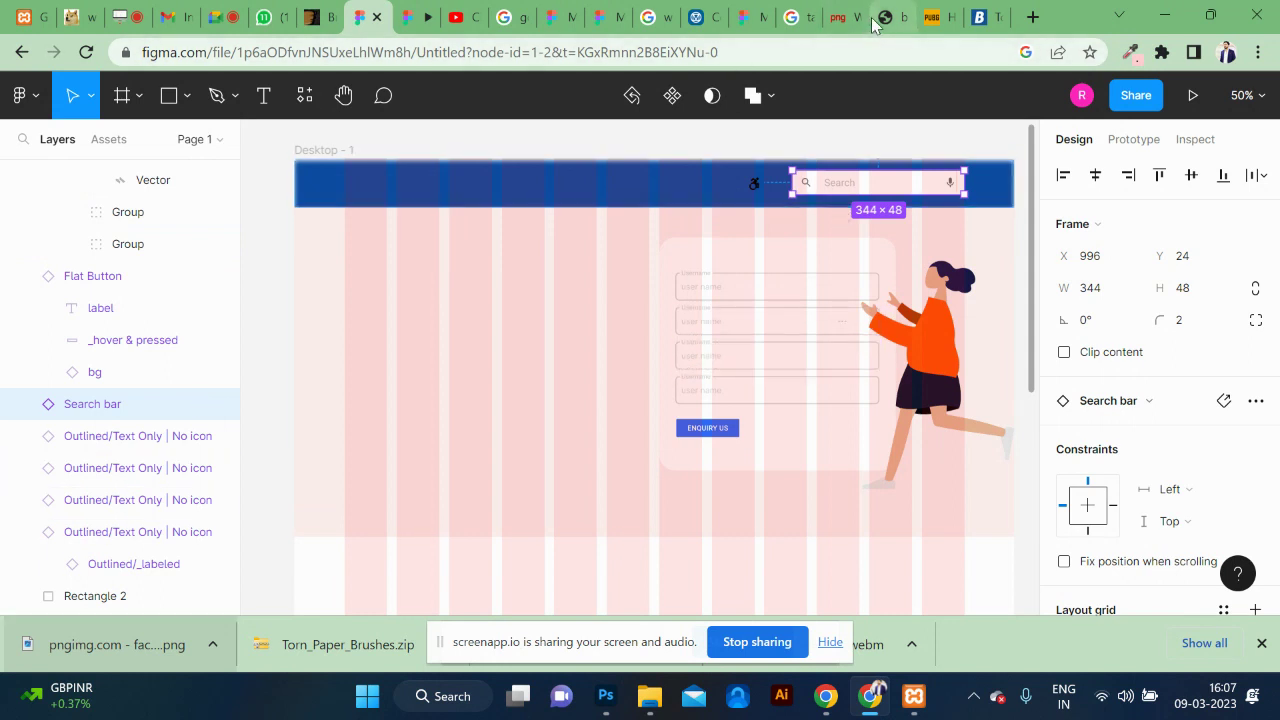
click(1193, 95)
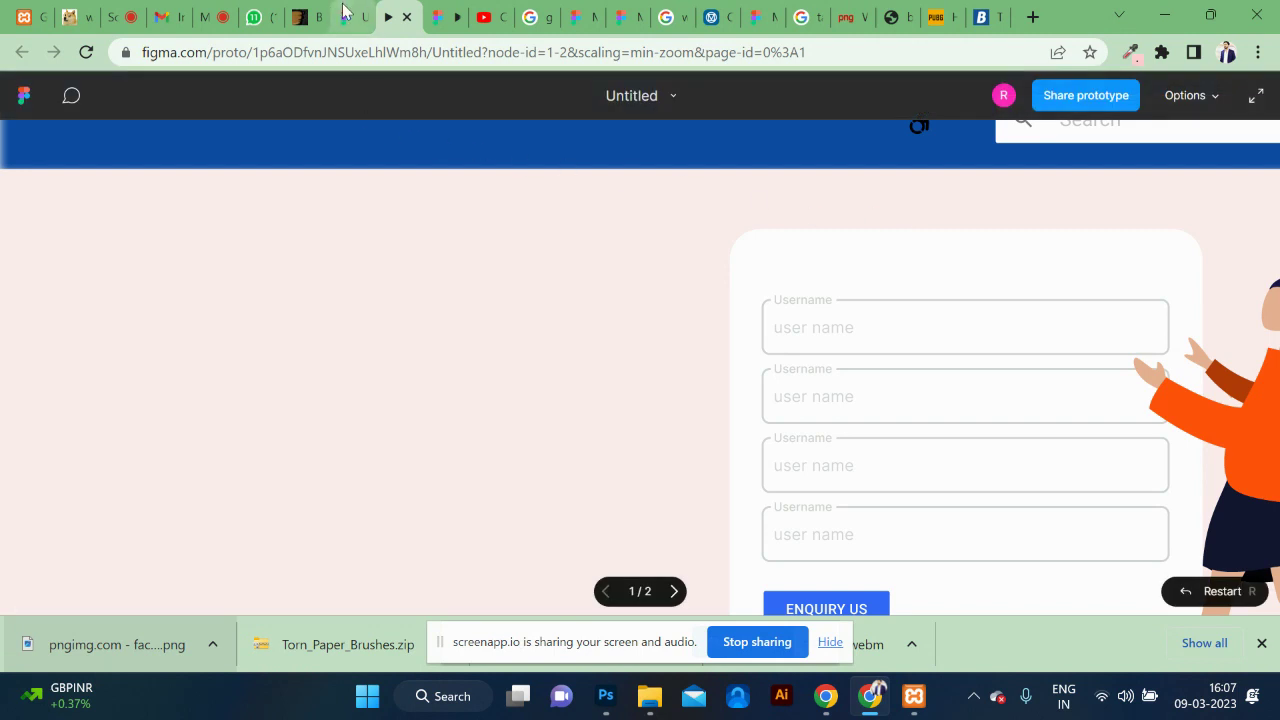
click(344, 12)
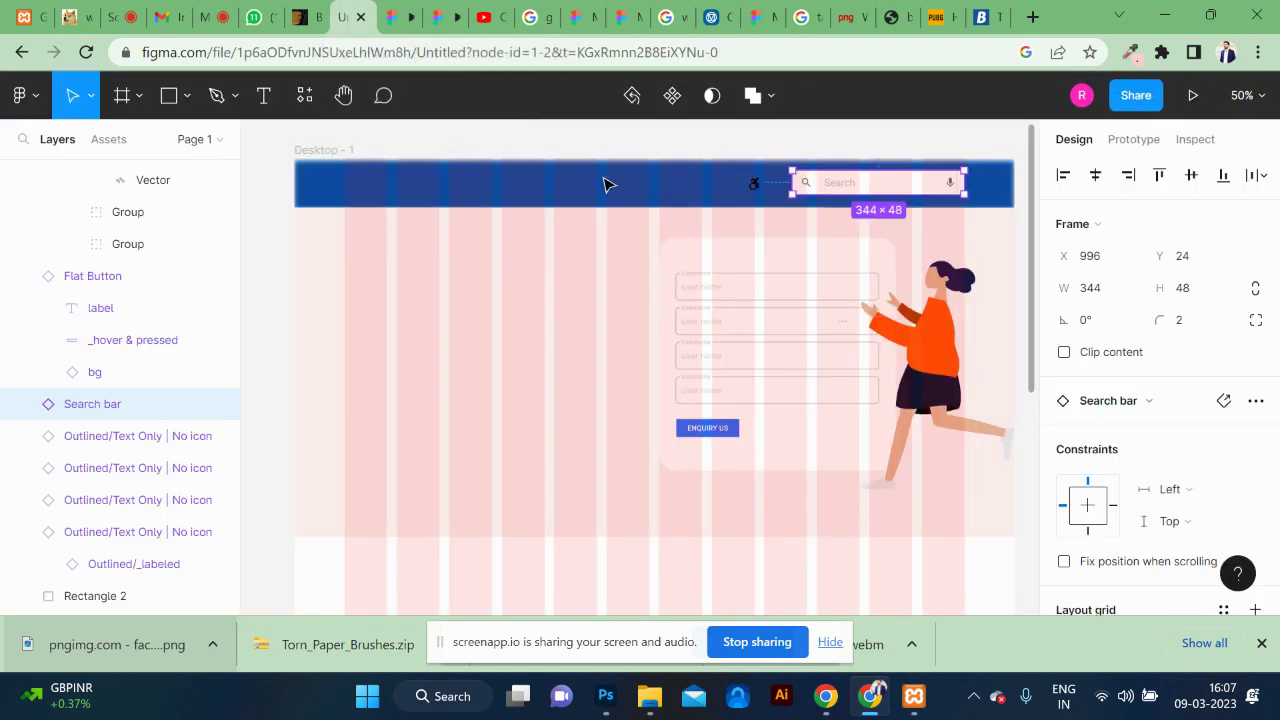
click(572, 193)
Step: Change the header fill from Solid to Linear gradient with a fully opaque black end stop
scroll(1201, 540, down, 3)
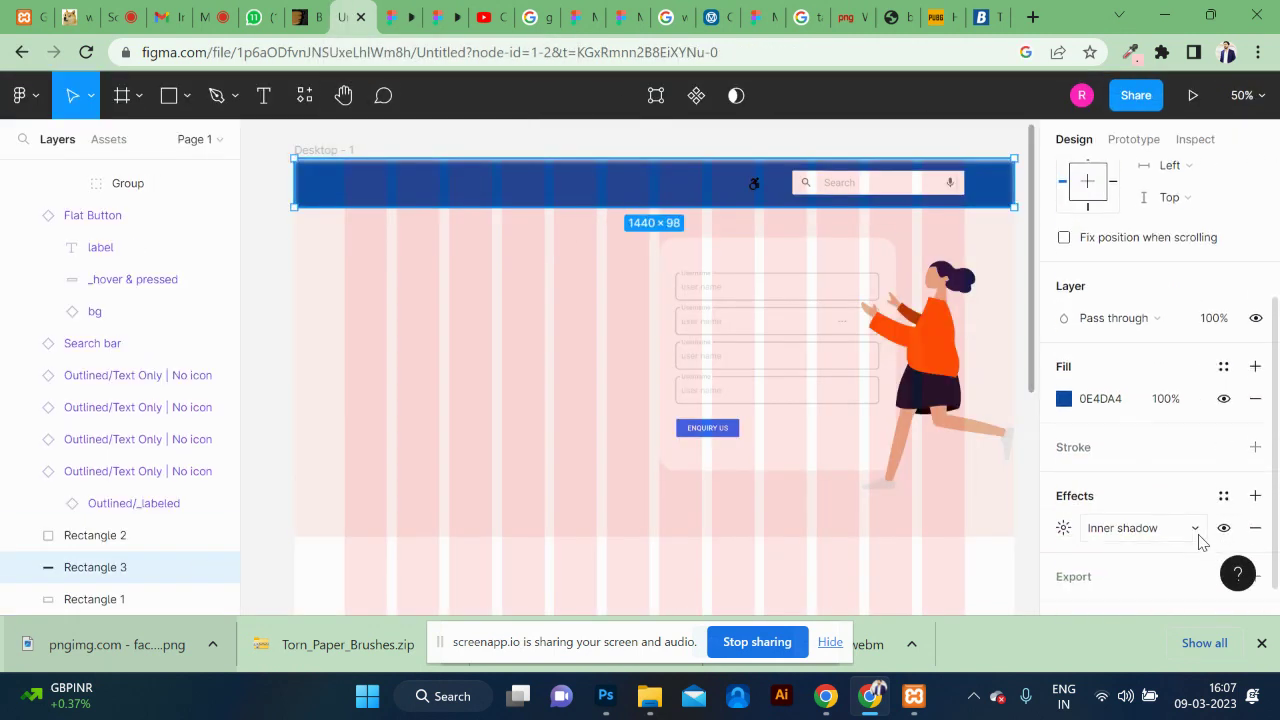
click(1064, 393)
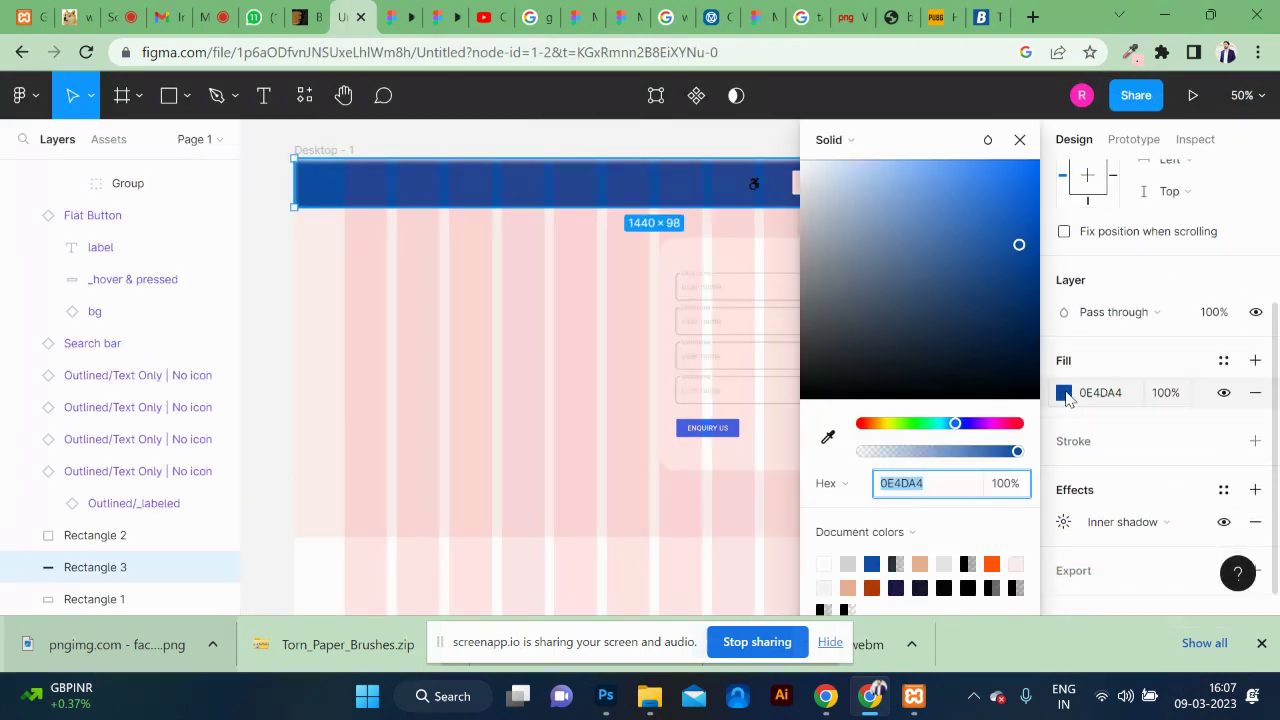
click(848, 140)
click(862, 163)
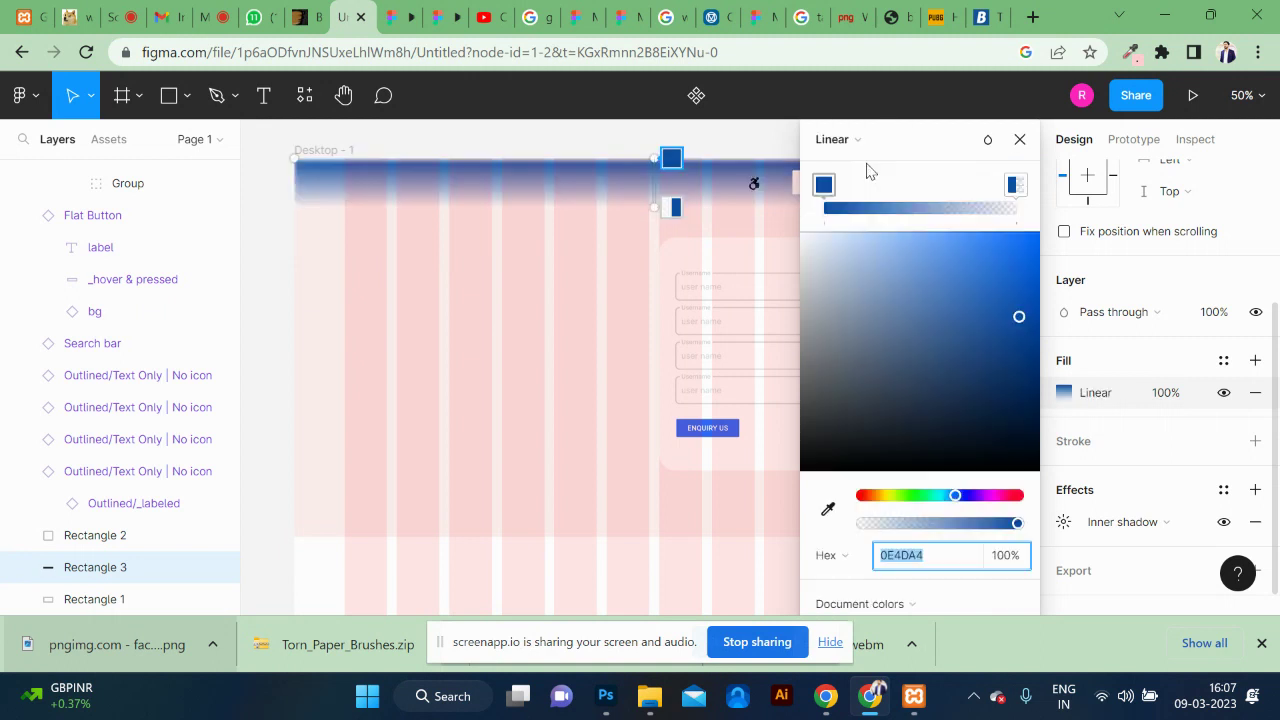
click(1015, 186)
drag(1006, 368, 987, 481)
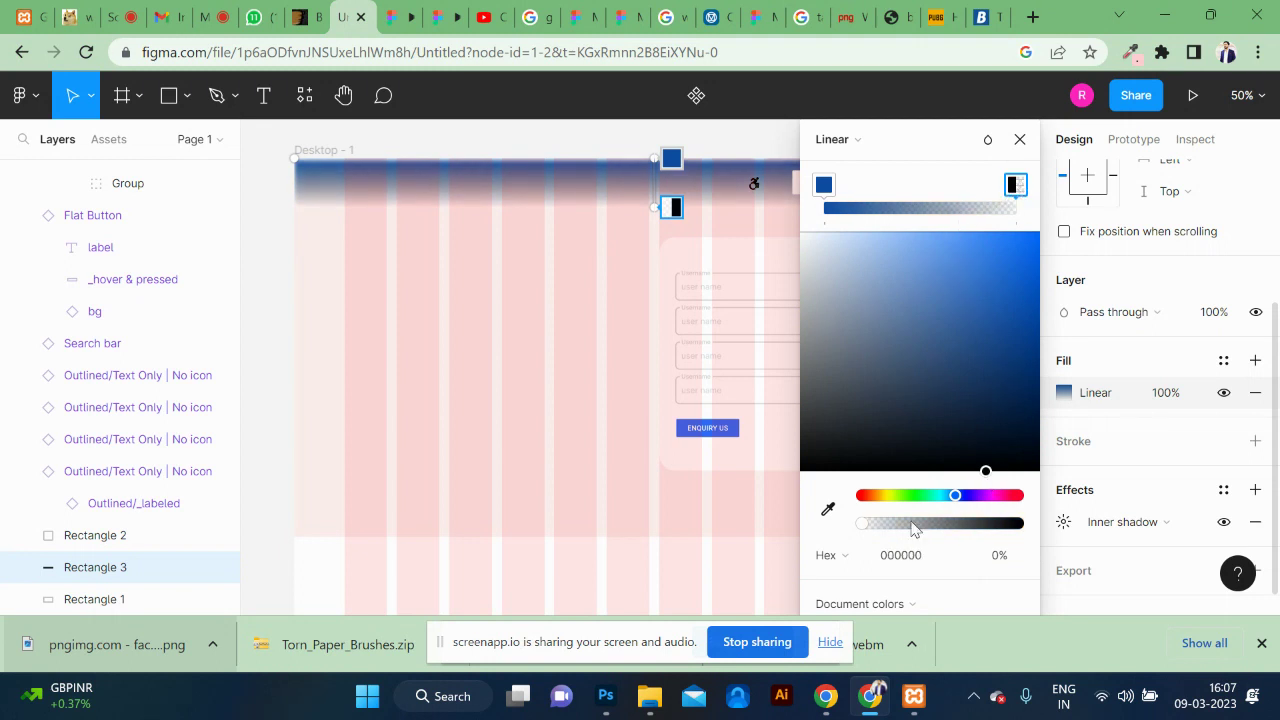
drag(862, 525, 1080, 535)
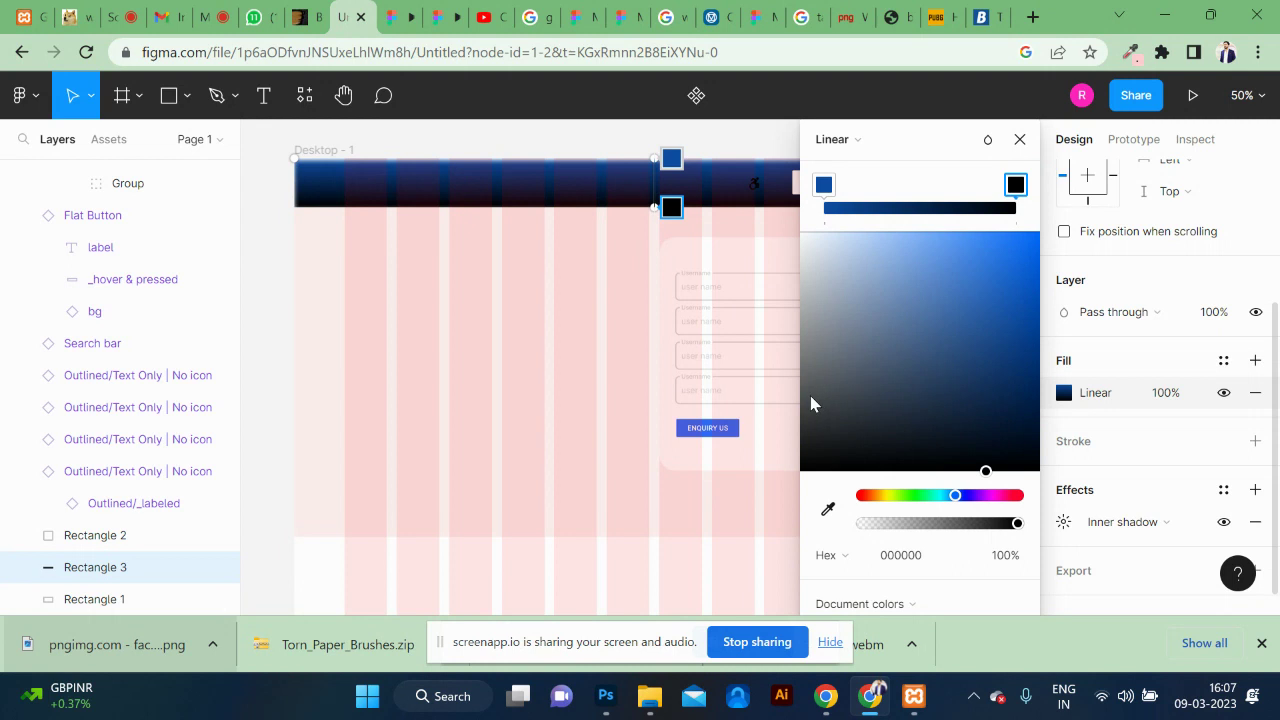
Step: Add a mid-blue middle stop to the gradient and adjust the stop positions
click(670, 156)
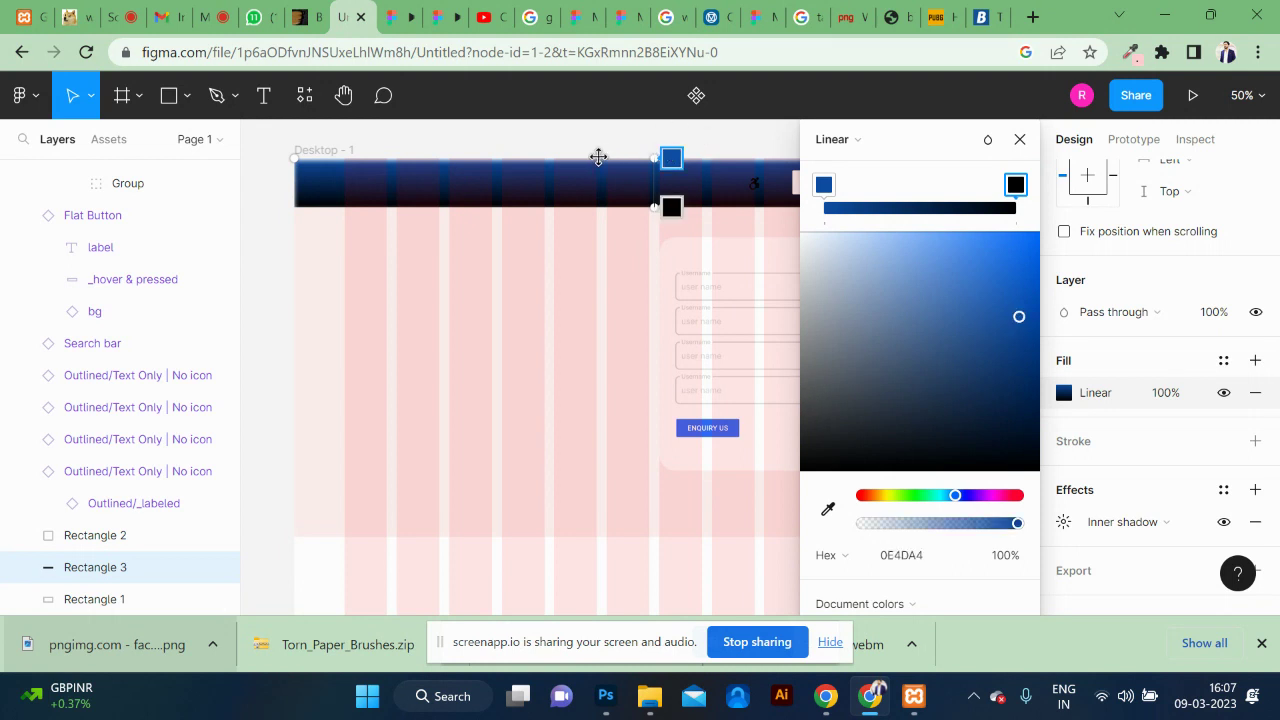
click(924, 205)
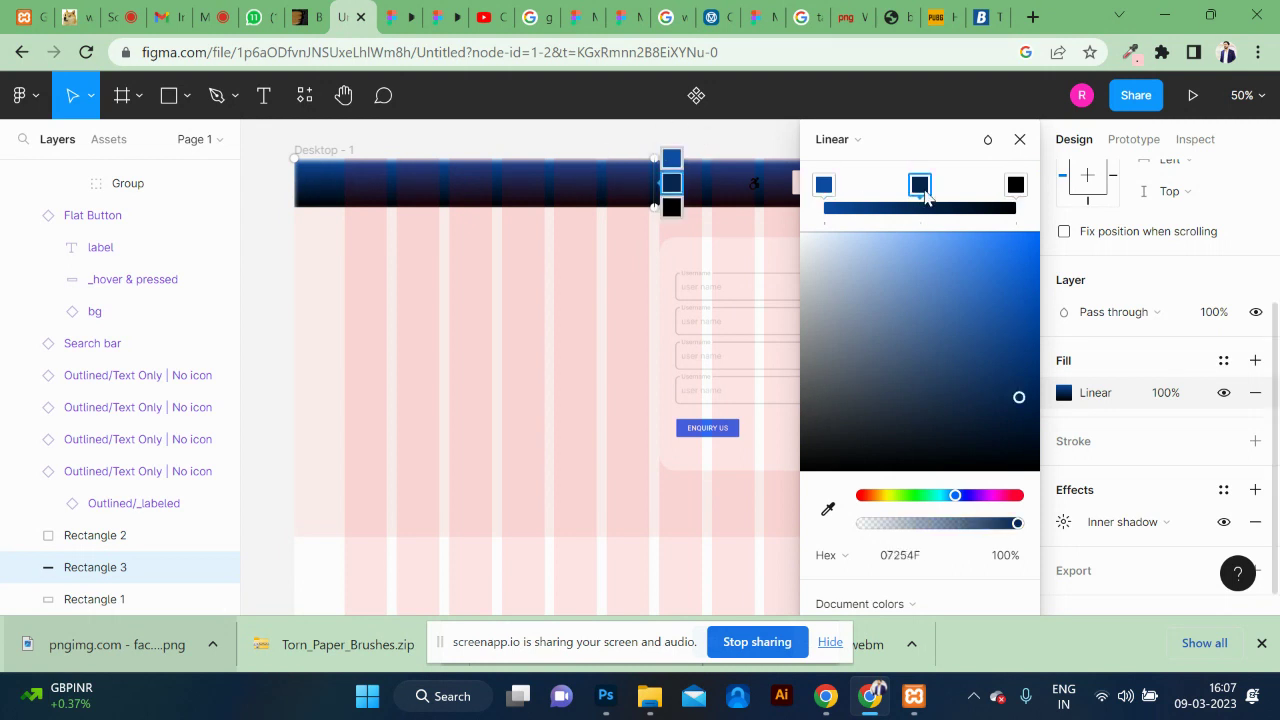
click(889, 246)
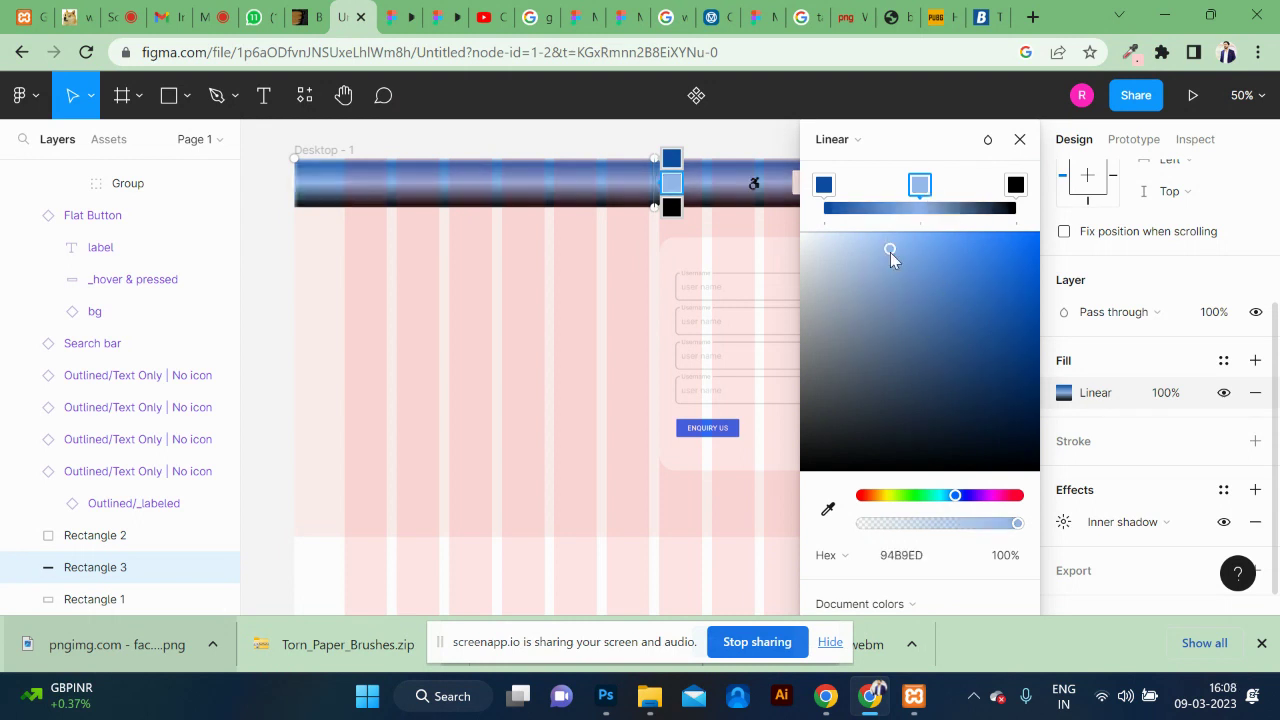
drag(890, 251, 907, 289)
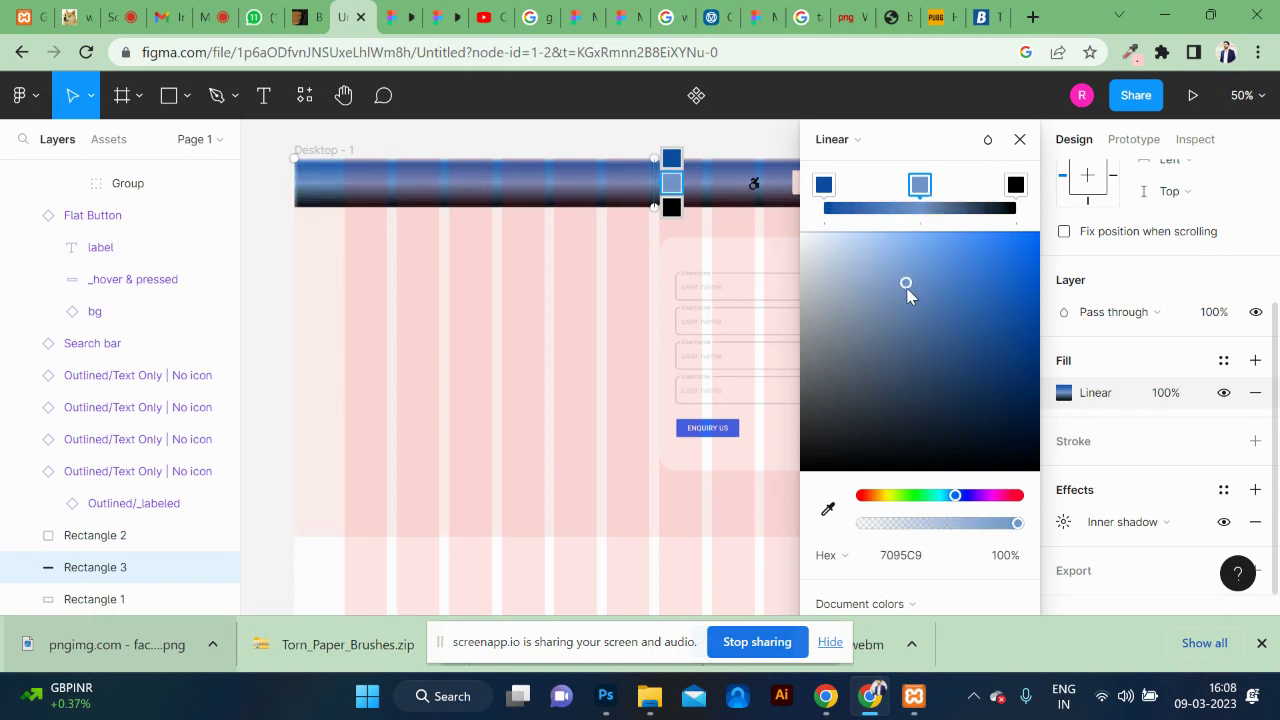
drag(920, 185, 900, 188)
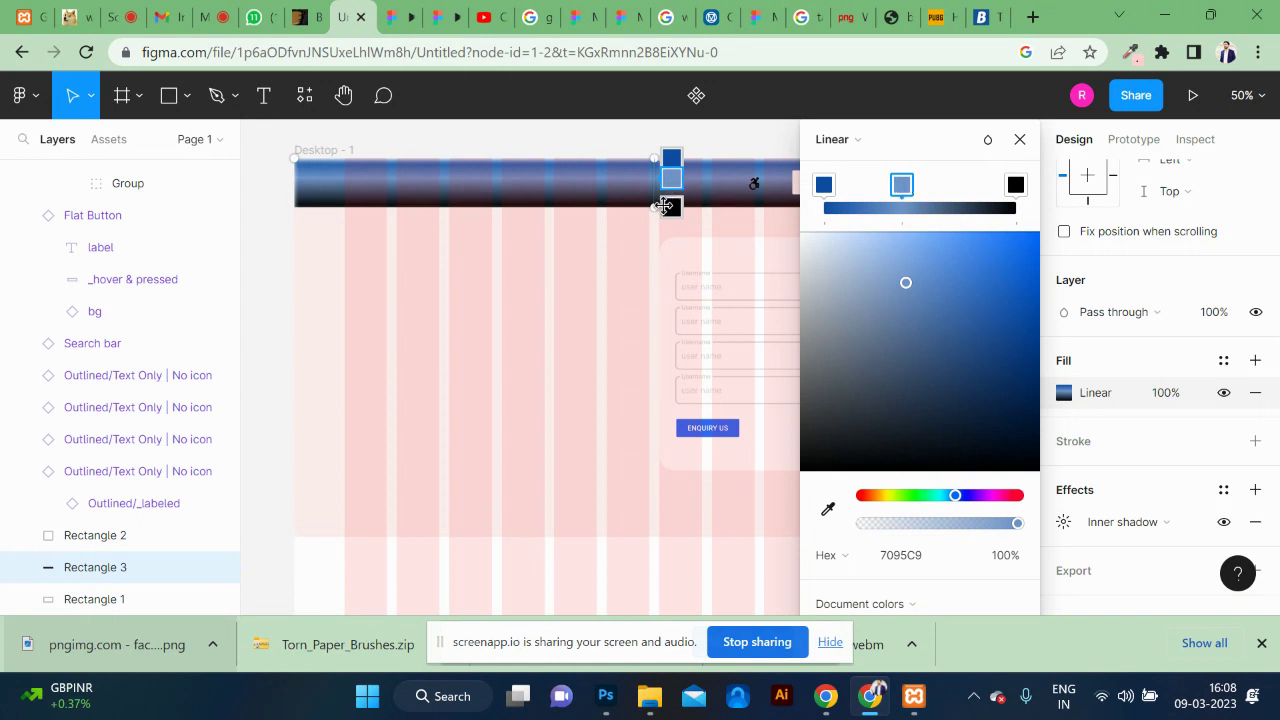
mouse_move(901, 185)
mouse_down()
mouse_move(943, 186)
mouse_move(912, 186)
mouse_up()
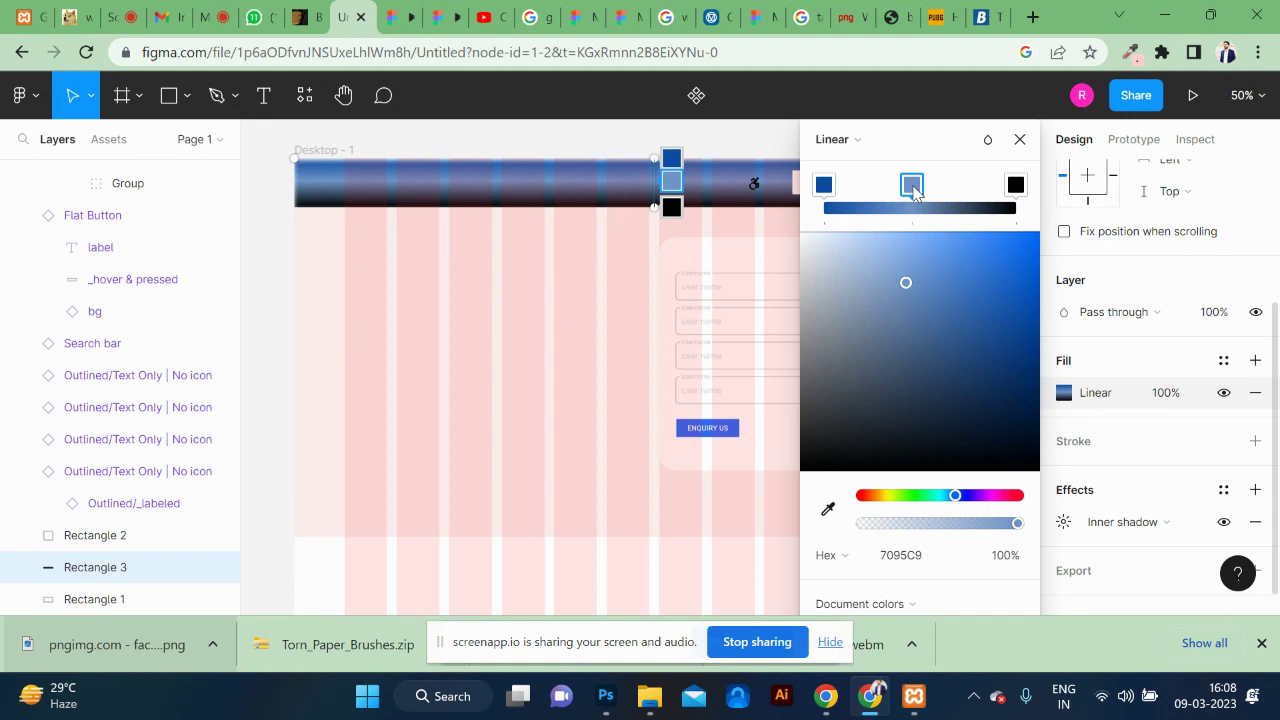
click(824, 185)
mouse_move(824, 185)
mouse_down()
mouse_move(850, 186)
mouse_move(833, 190)
mouse_up()
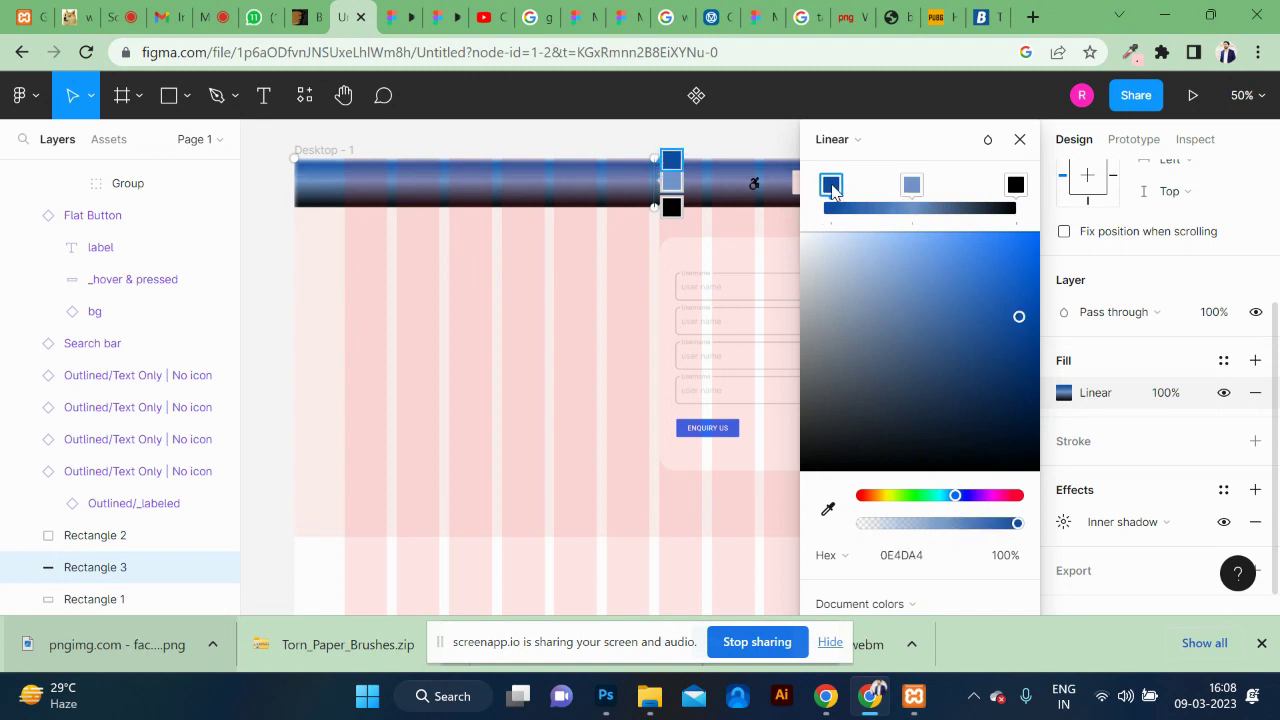
Step: Make the end stop bright red E7362B, delete the middle stop, and run the gradient horizontally
click(1015, 186)
click(865, 495)
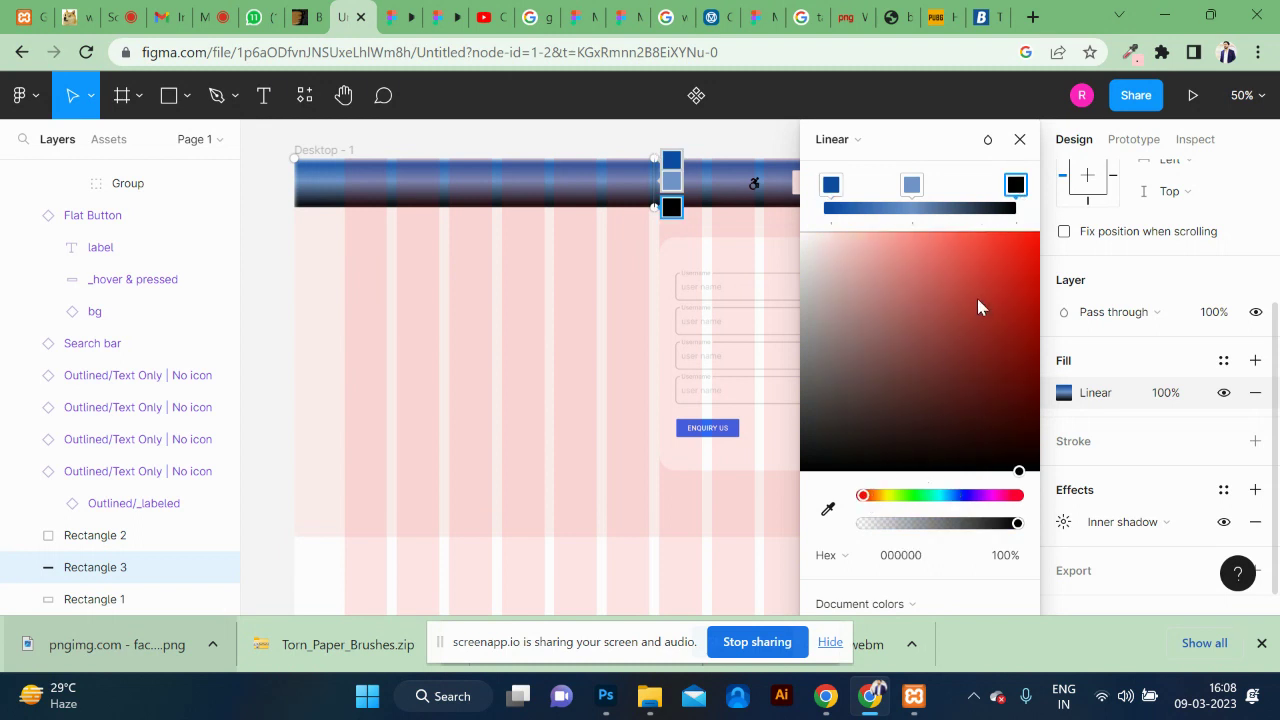
drag(979, 301, 995, 255)
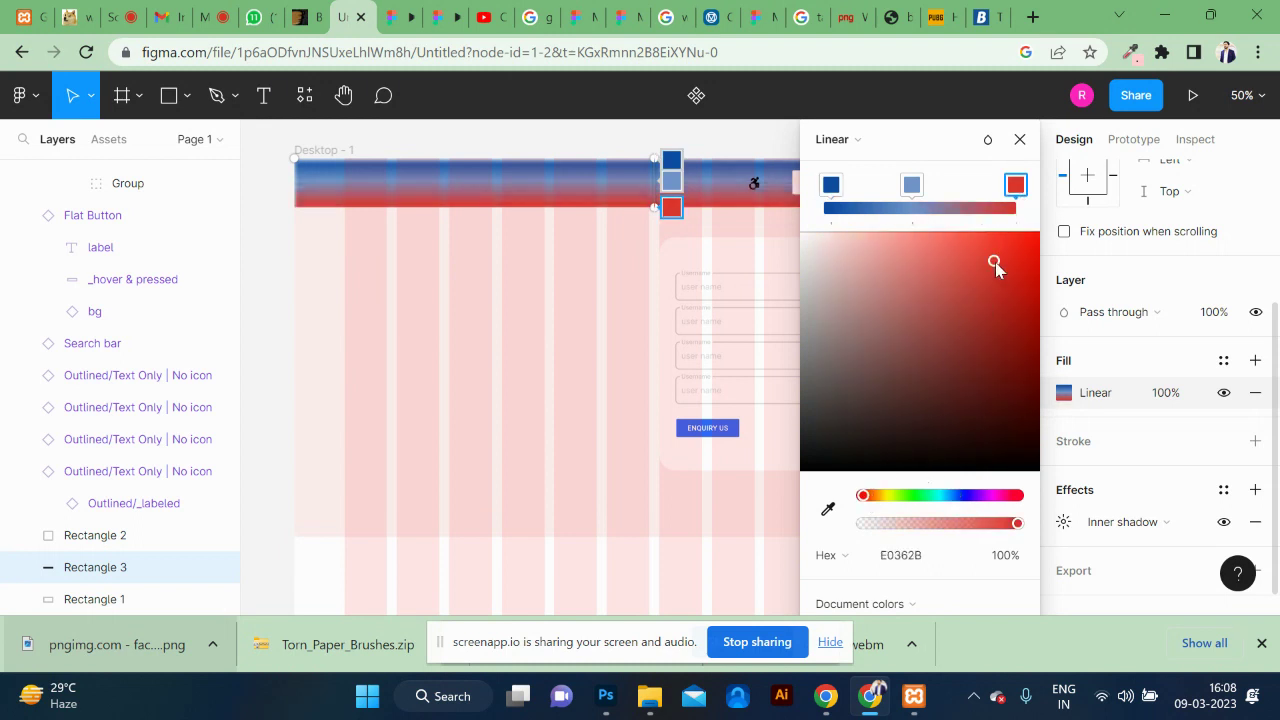
click(665, 183)
key(Delete)
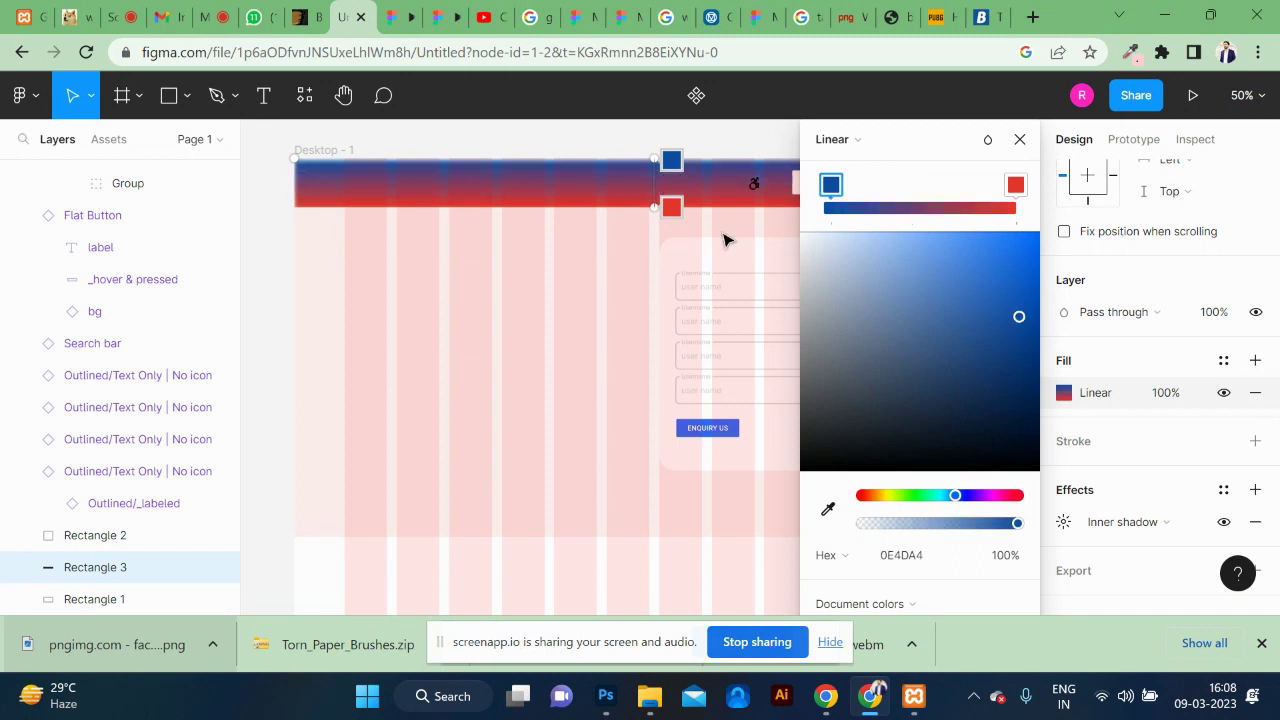
drag(654, 148, 344, 195)
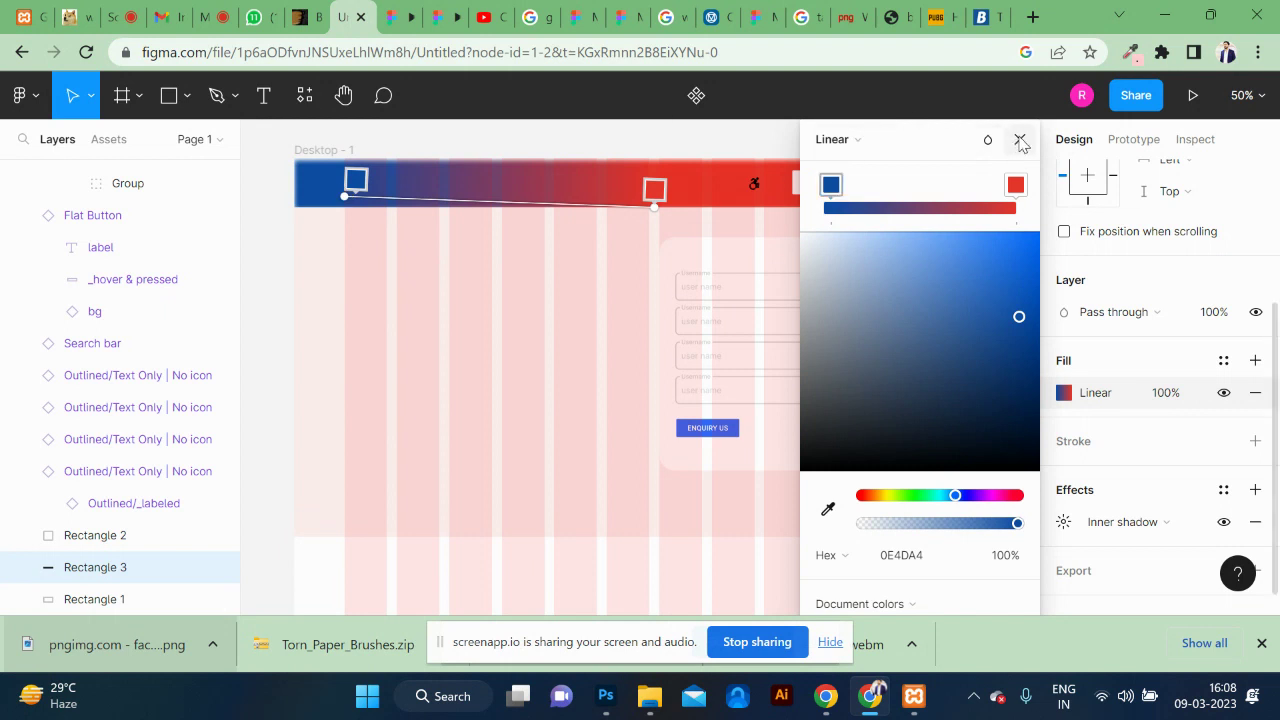
Step: Close the colour picker and view the blue-to-red header in the Chrome prototype preview
click(1020, 141)
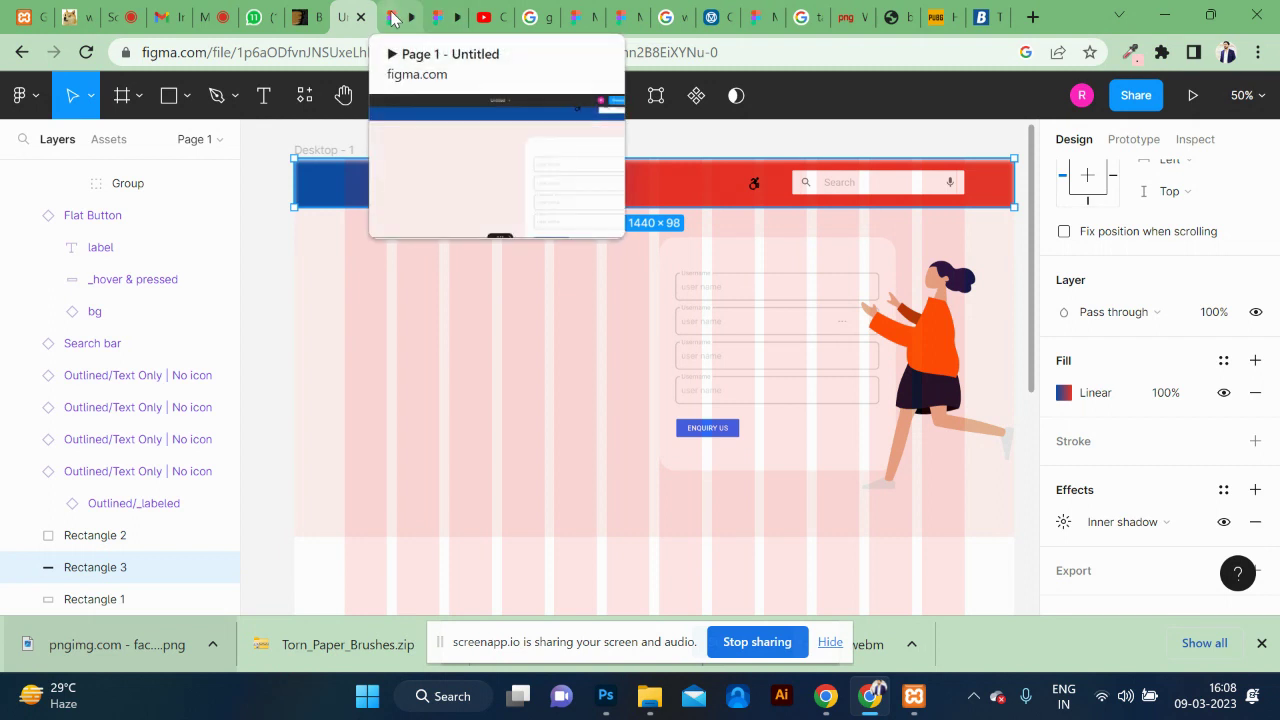
click(393, 20)
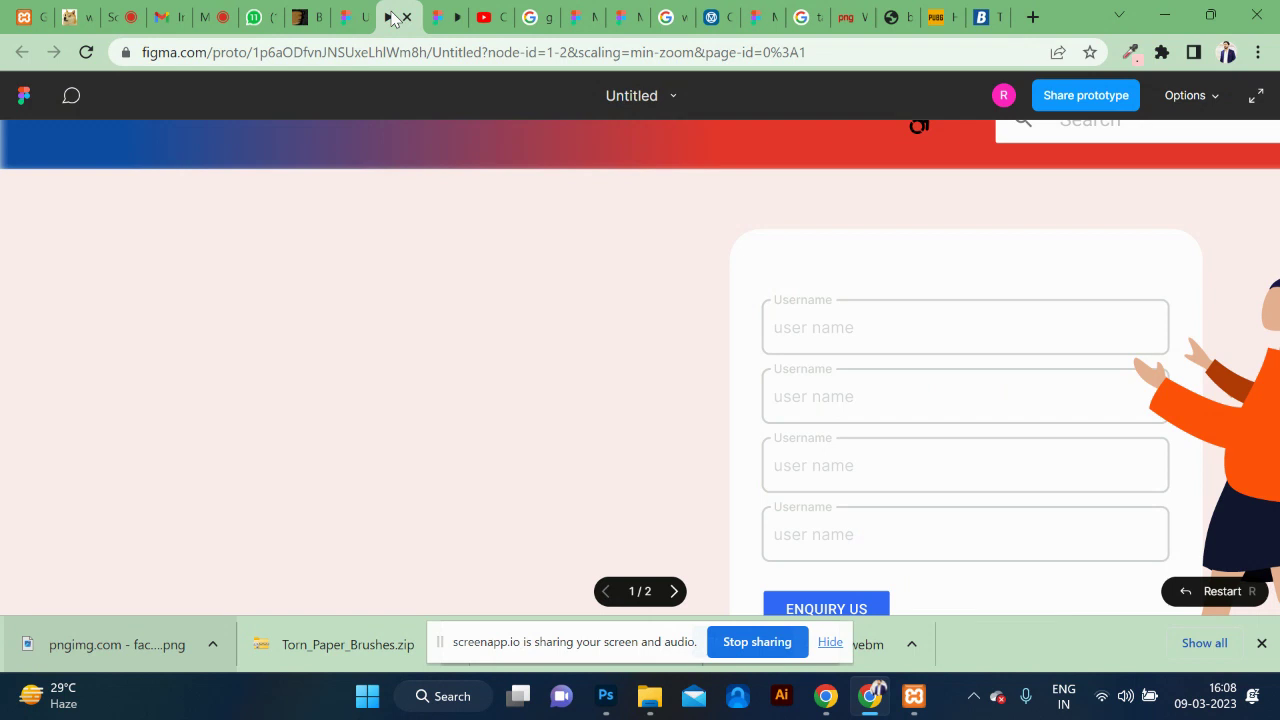